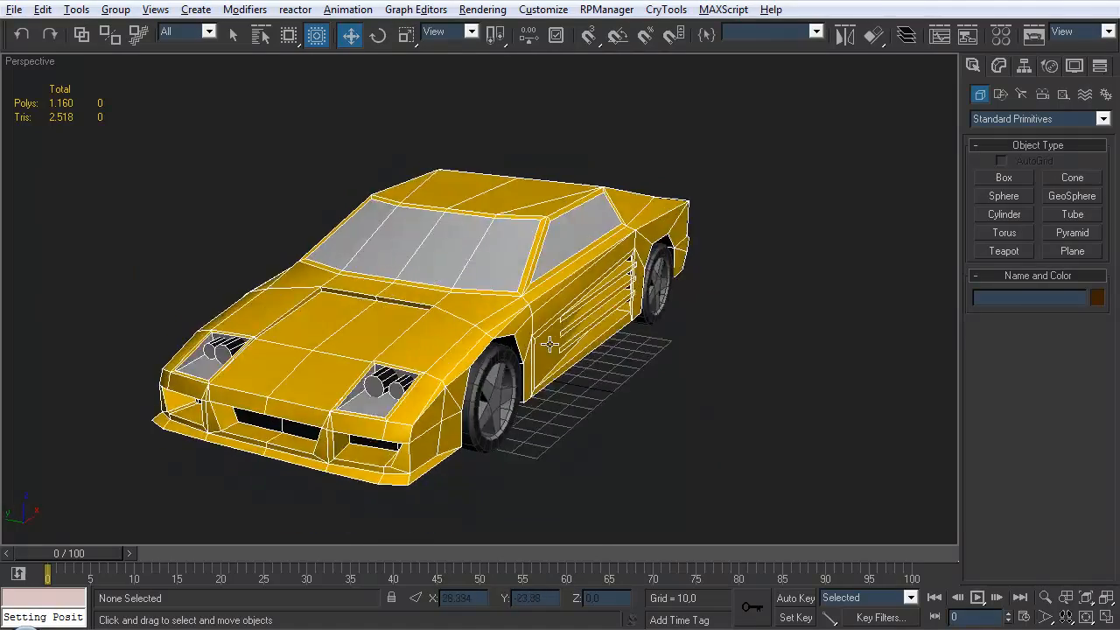
- Examine the car body mesh from the side and from underneath
scroll(618, 374, "up", 3)
scroll(600, 363, "down", 5)
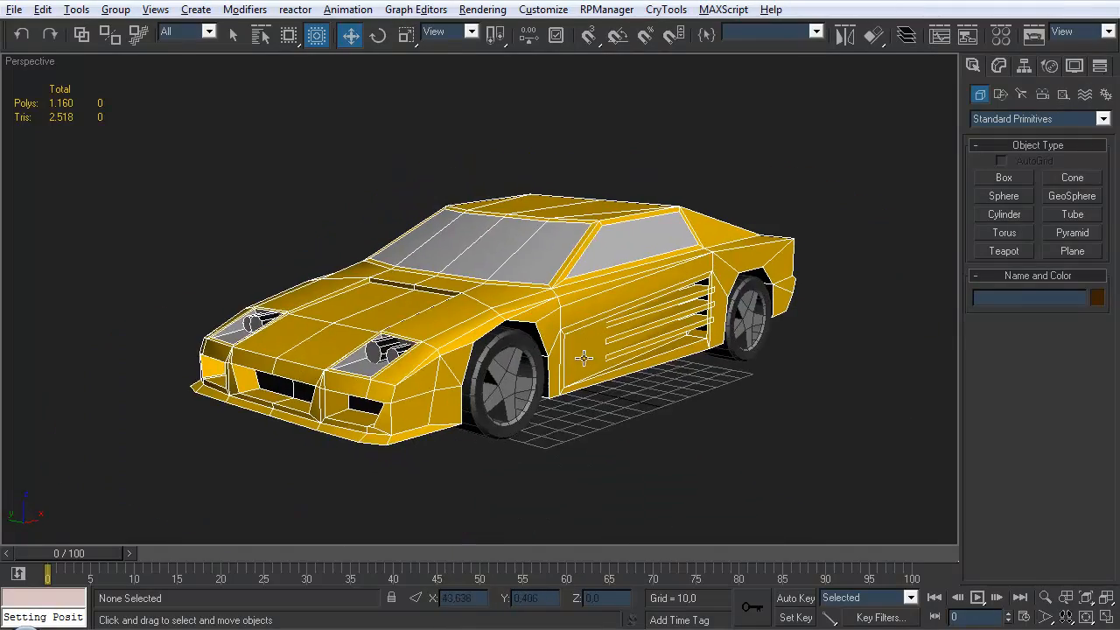
left_click(567, 290)
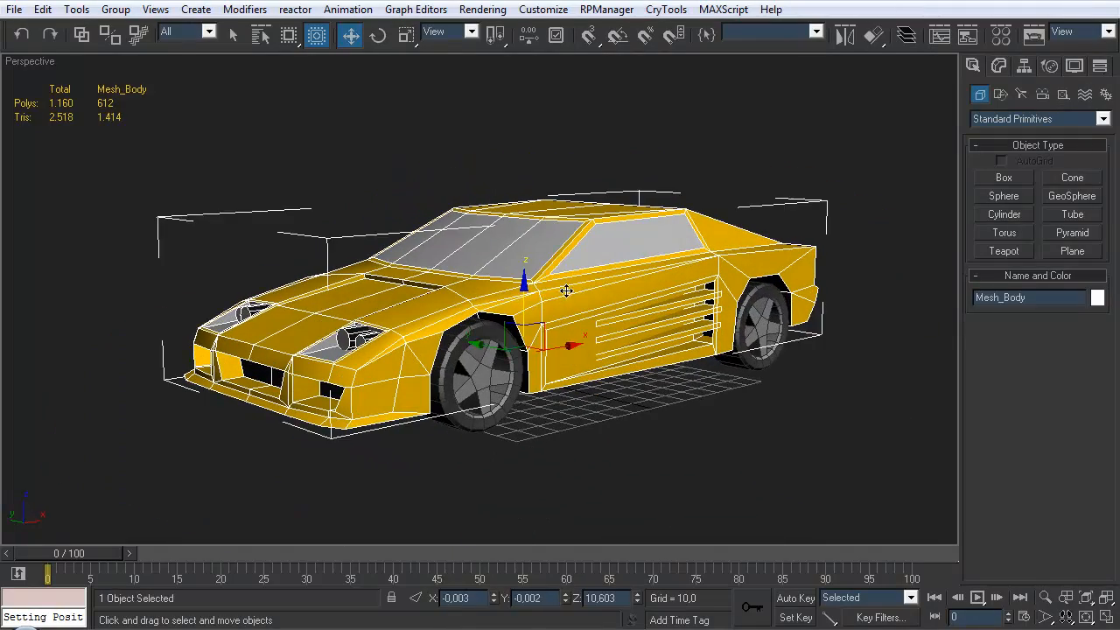
left_click_drag(525, 304, 529, 247)
middle_click_drag(544, 340, 596, 215, "alt")
key("q")
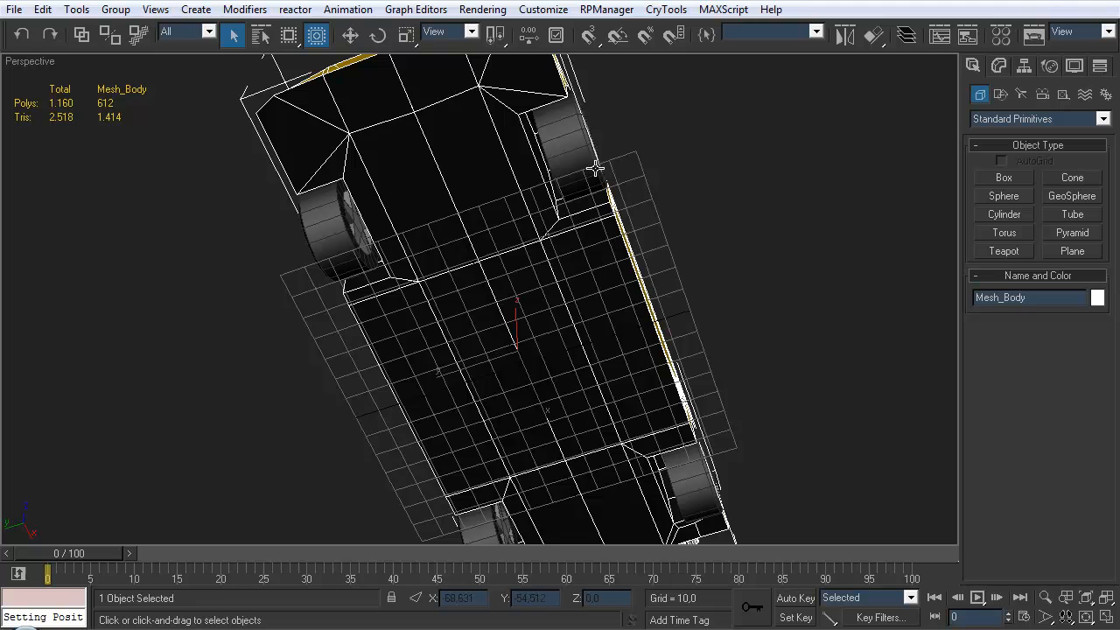
- Select the car's wheels one after another to check their separate meshes and names, and clear the selection
left_click(650, 142)
left_click(573, 164)
left_click(335, 231)
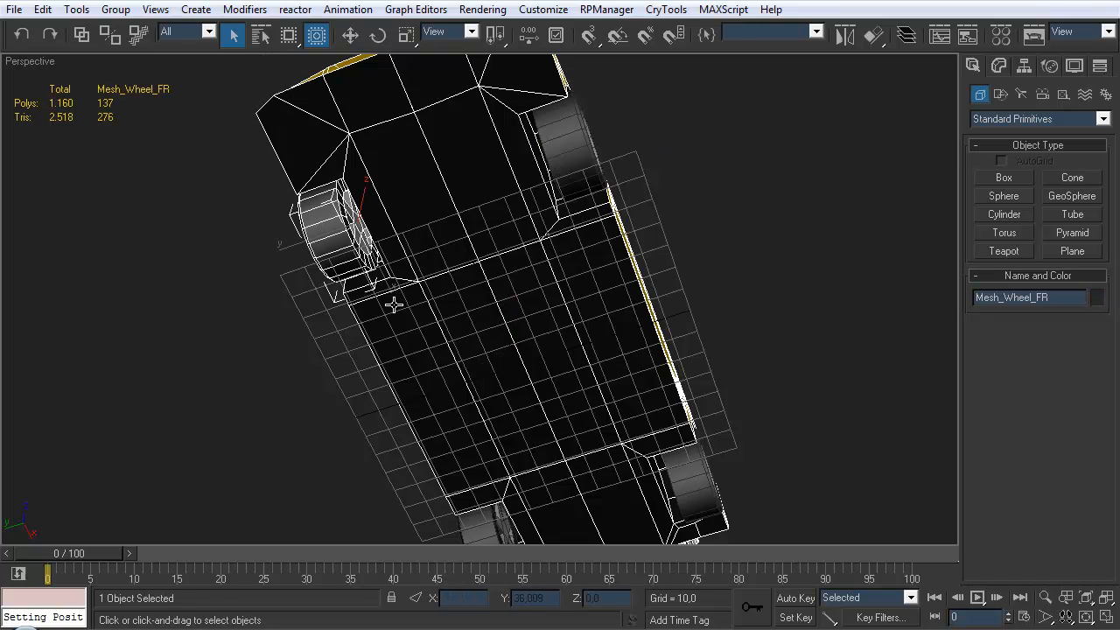
middle_click_drag(508, 479, 492, 358)
left_click(487, 455)
left_click(672, 394)
middle_click_drag(669, 394, 550, 356, "alt")
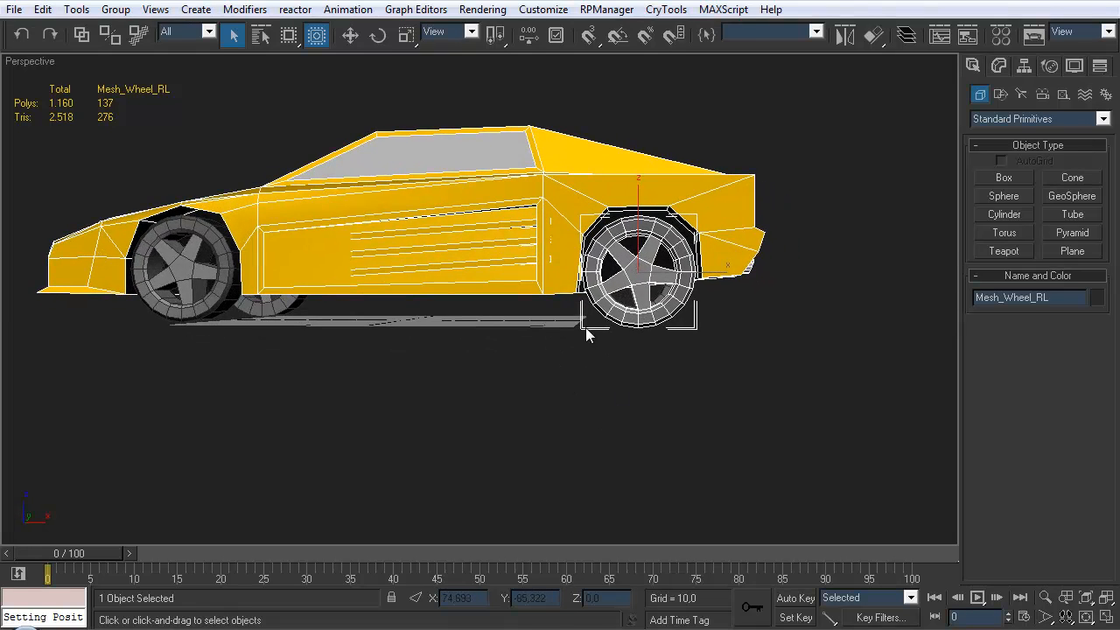
scroll(612, 328, "up", 5)
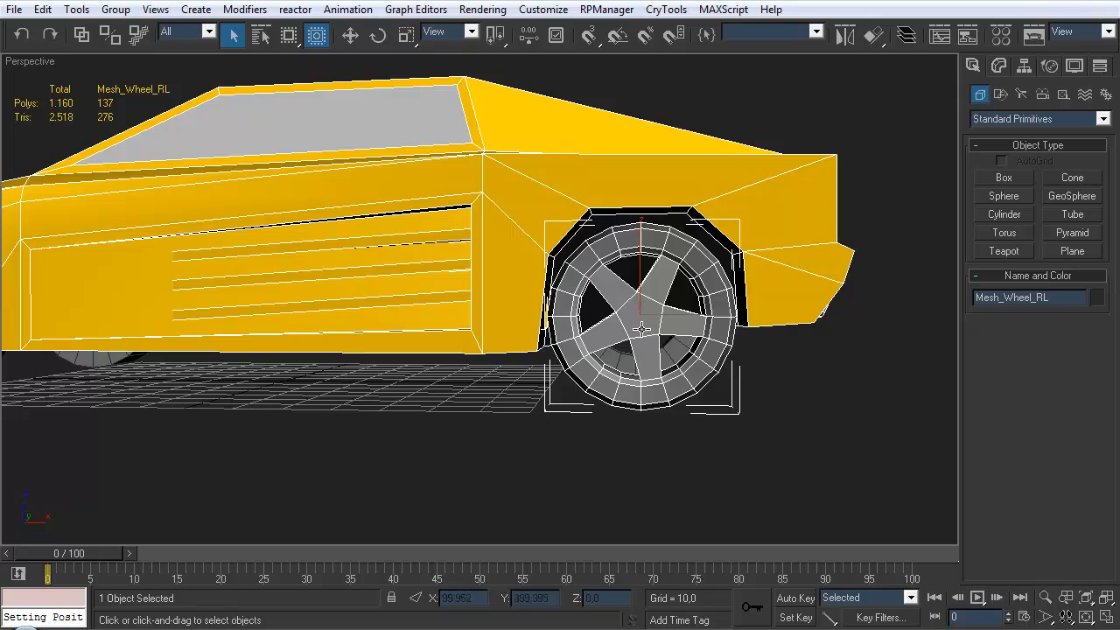
middle_click_drag(639, 335, 579, 279, "alt")
scroll(707, 334, "down", 3)
left_click(591, 371)
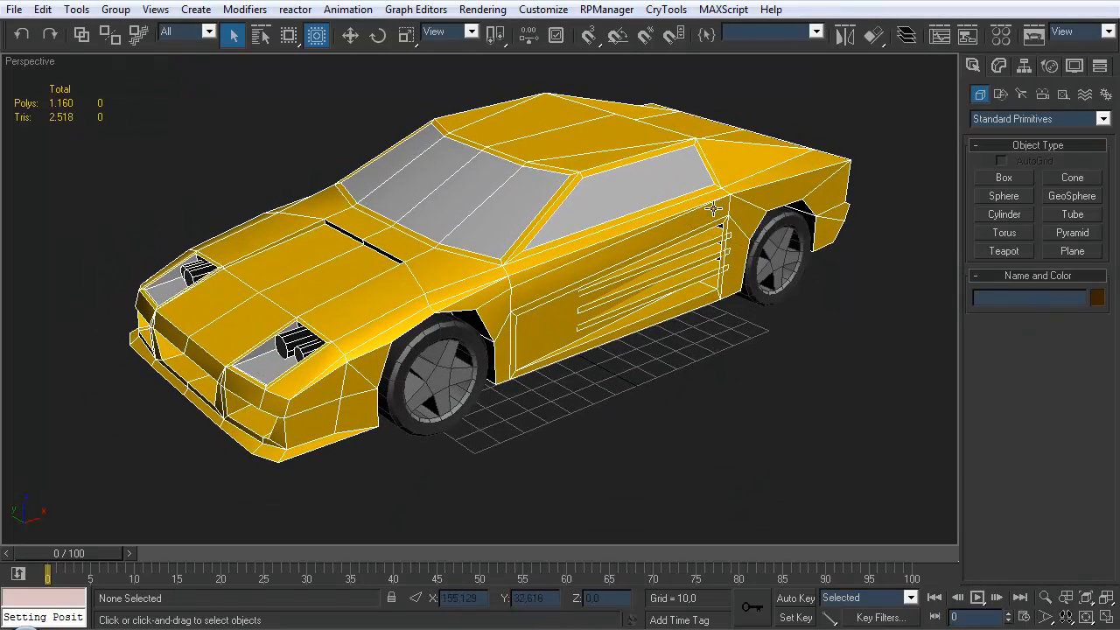
- Open the layer manager and toggle the Mesh layer's visibility to check what it contains
left_click(906, 35)
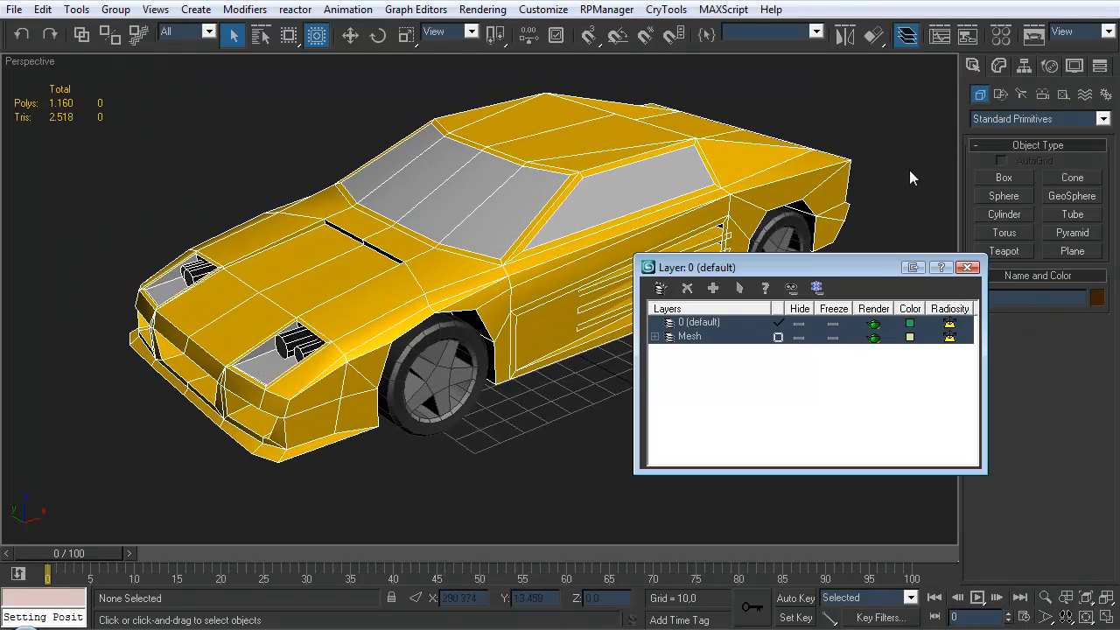
left_click(800, 338)
left_click(800, 338)
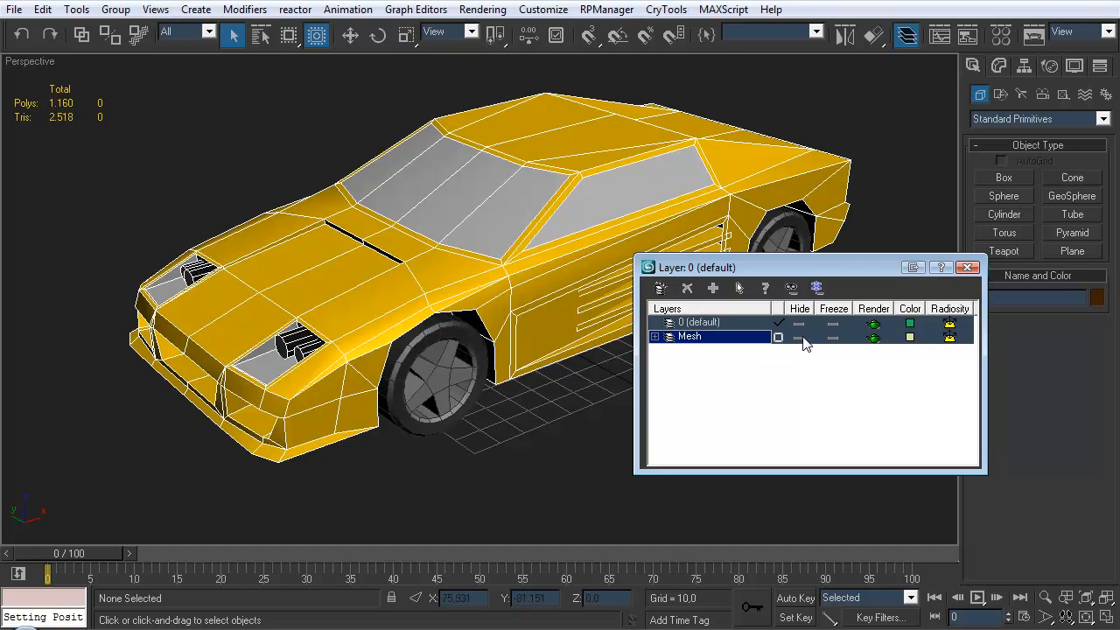
left_click(801, 338)
left_click(801, 339)
- Create a new layer named Rig and close the layer manager
left_click(660, 288)
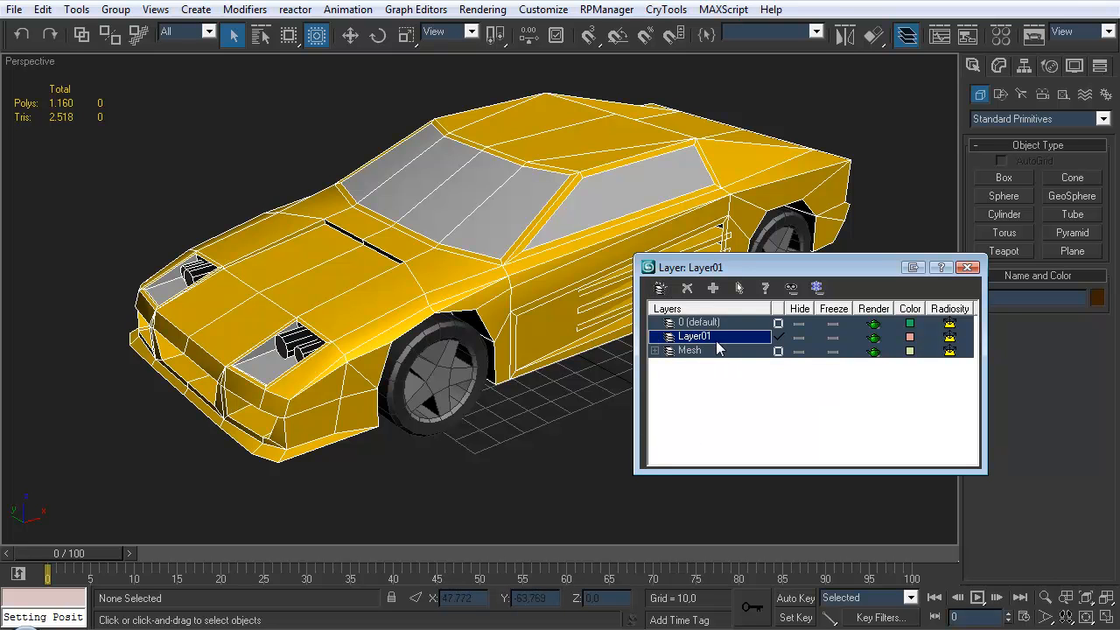
left_click(717, 339)
type("Ri")
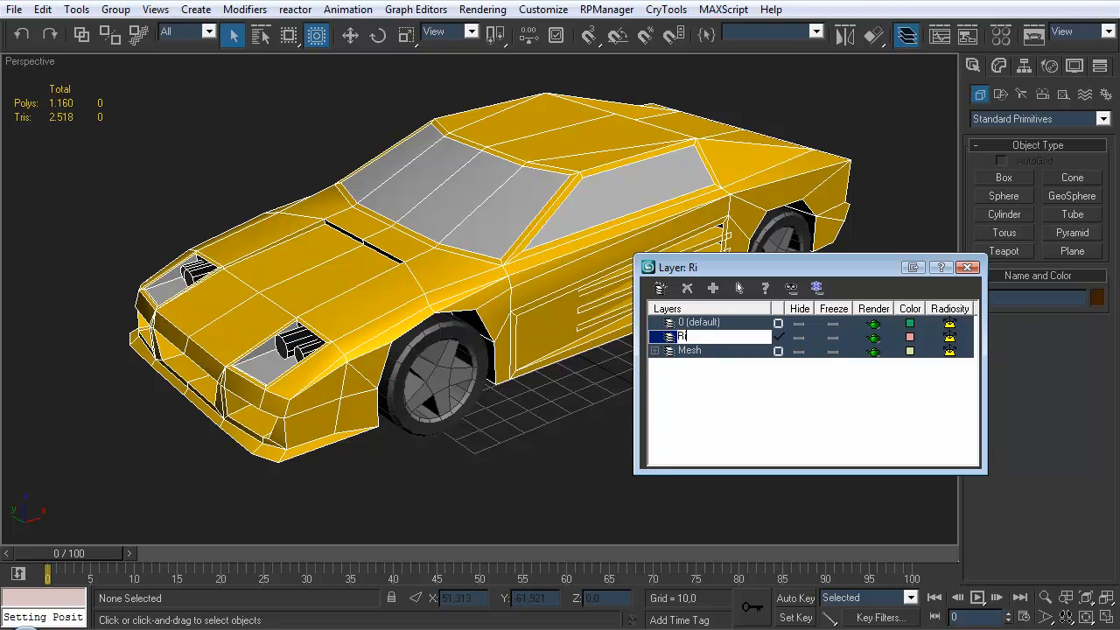
left_click(712, 382)
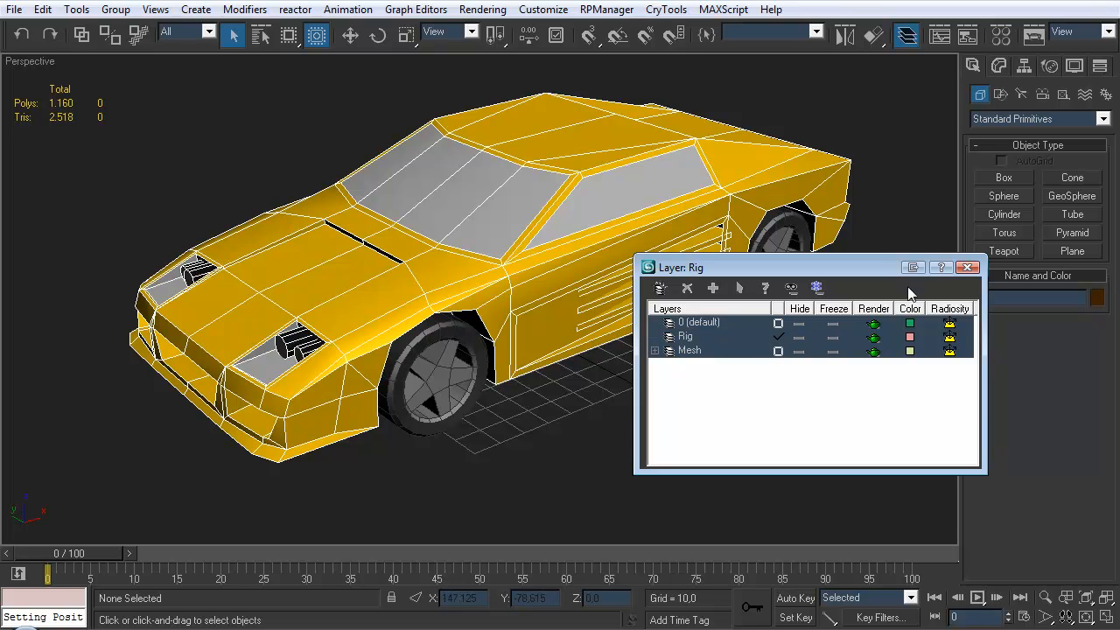
left_click(972, 269)
- Create a small dummy helper beside the car and name it Dummy_WheelHub_FL
middle_click_drag(630, 267, 602, 266)
left_click(1062, 94)
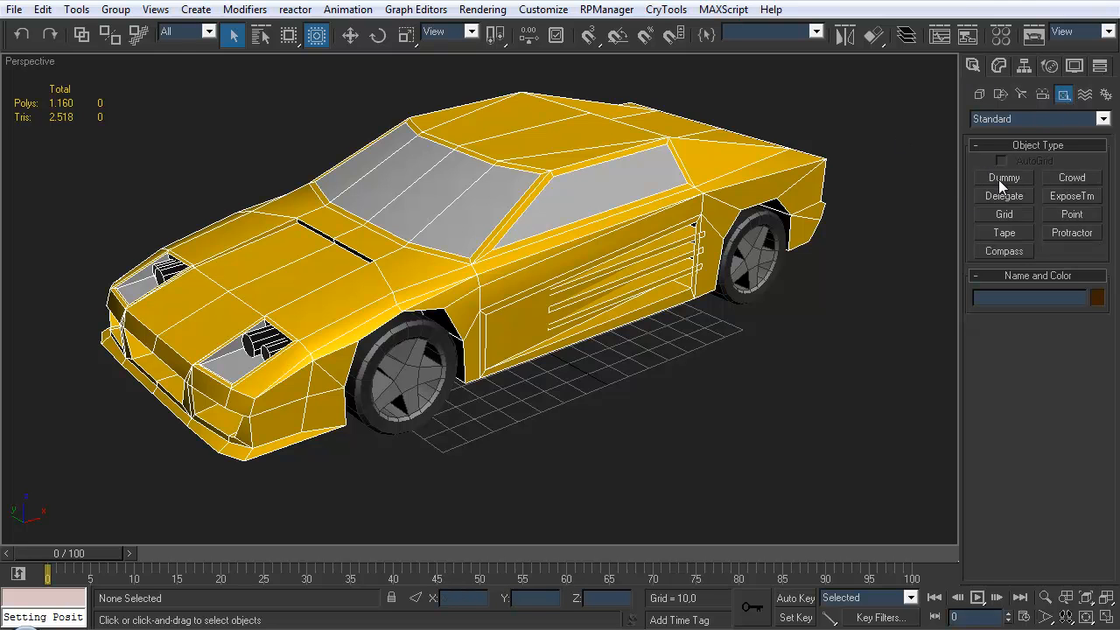
left_click(1004, 178)
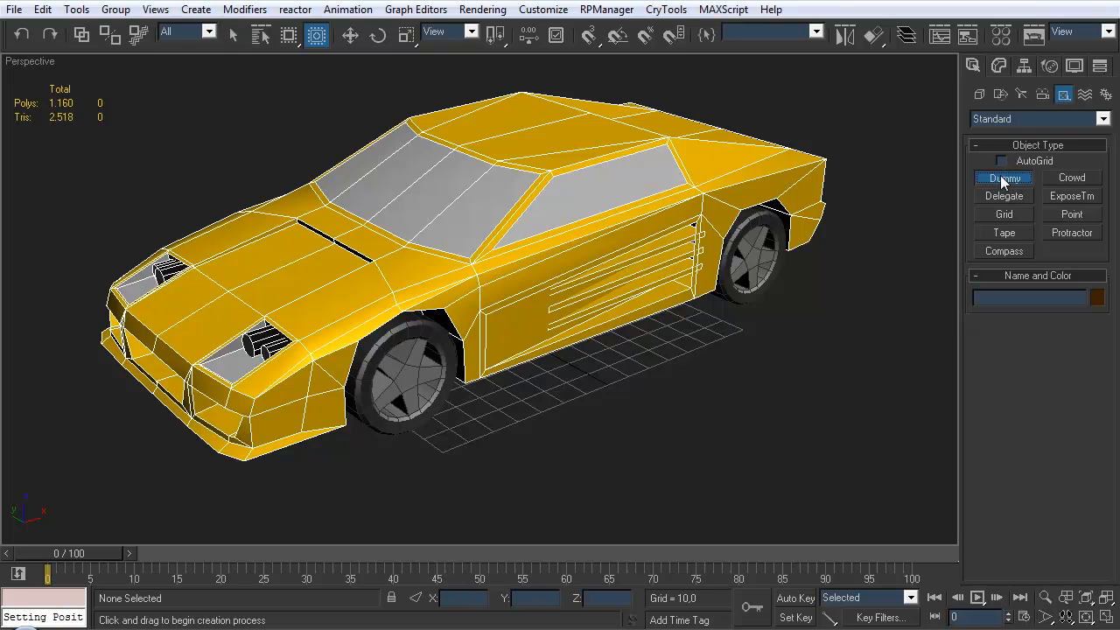
left_click_drag(492, 491, 495, 471)
right_click(501, 476)
middle_click_drag(531, 393, 561, 371)
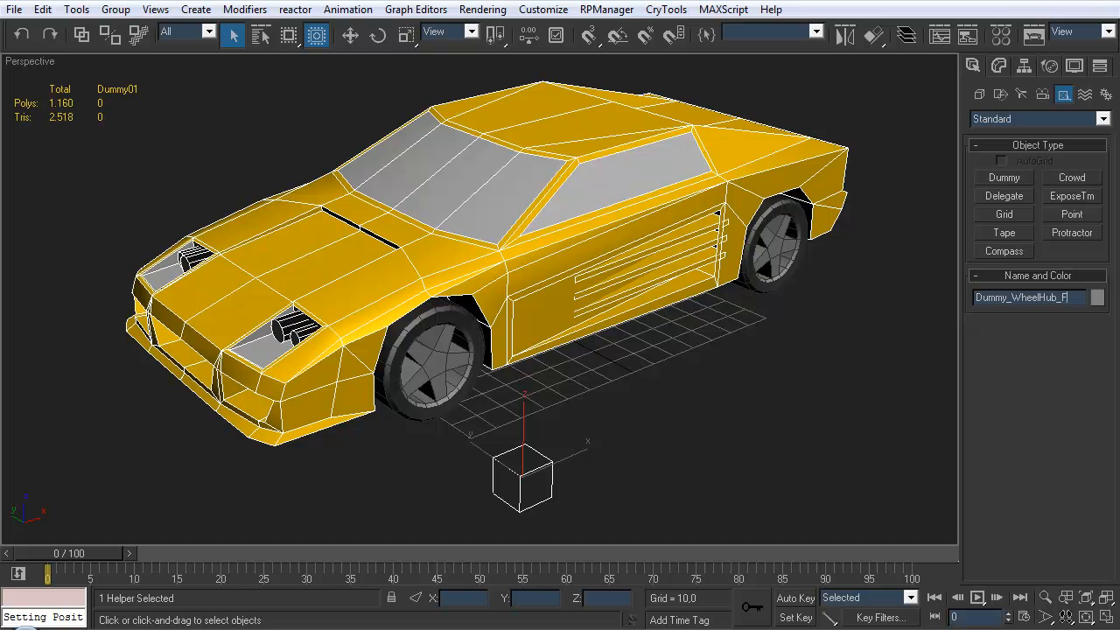
middle_click_drag(561, 356, 557, 354)
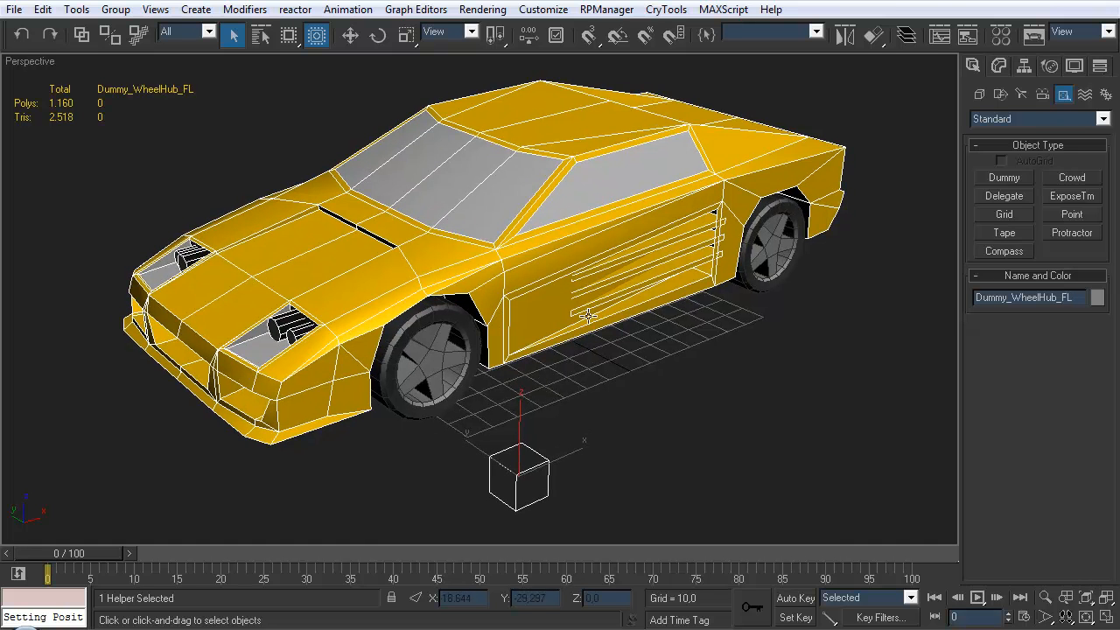
- Align the Dummy_WheelHub_FL pivot point to the center of the front-left wheel in X, Y and Z position
left_click(874, 39)
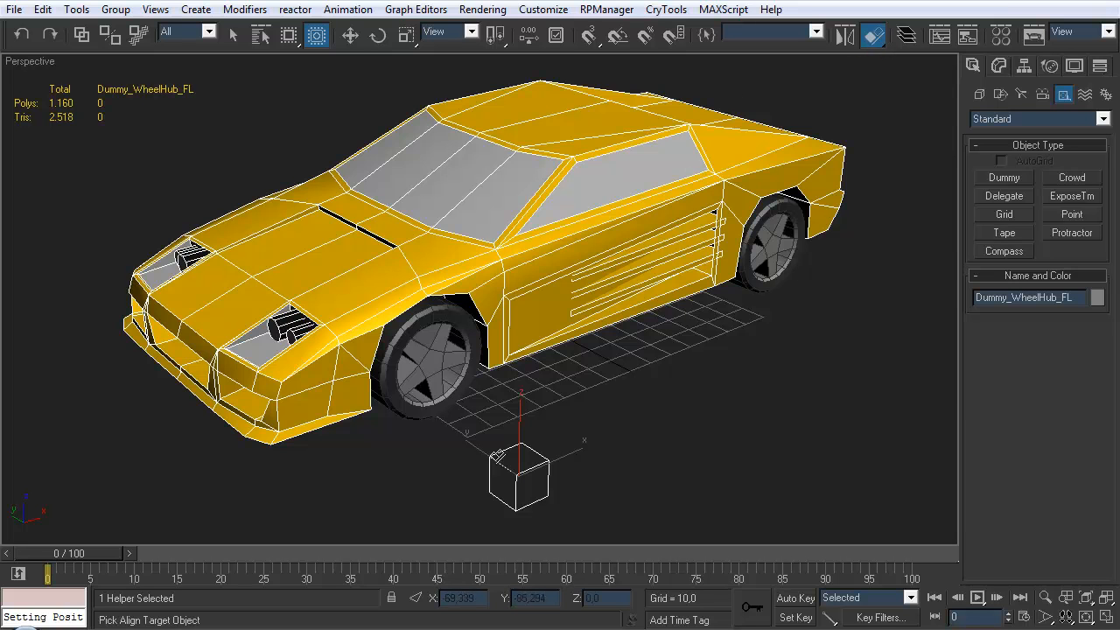
left_click(442, 381)
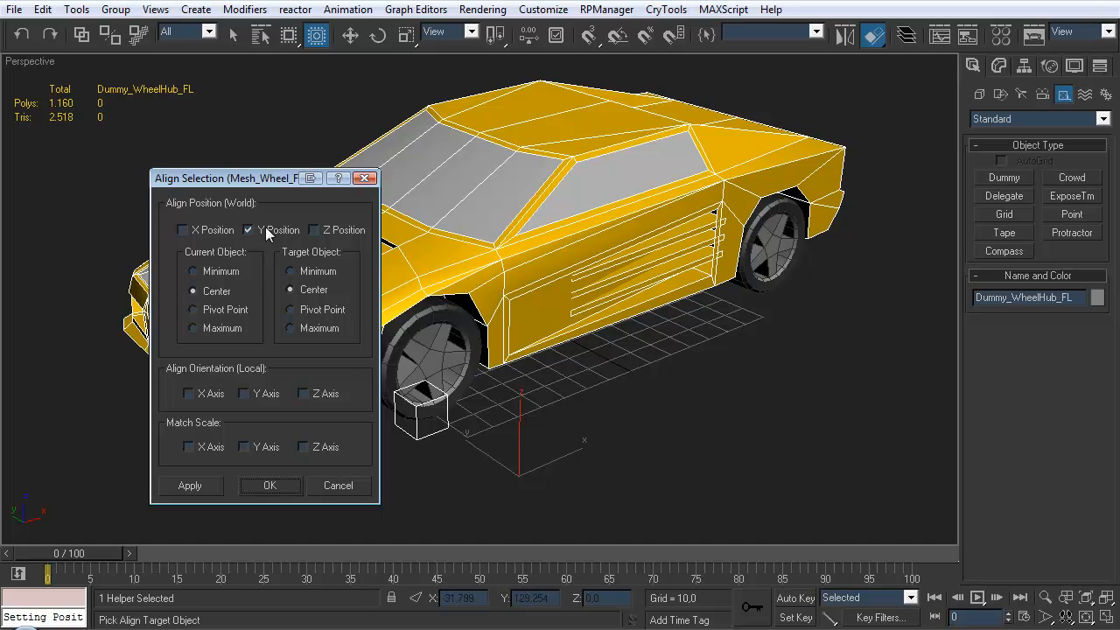
left_click(210, 229)
left_click(315, 229)
left_click_drag(282, 179, 791, 189)
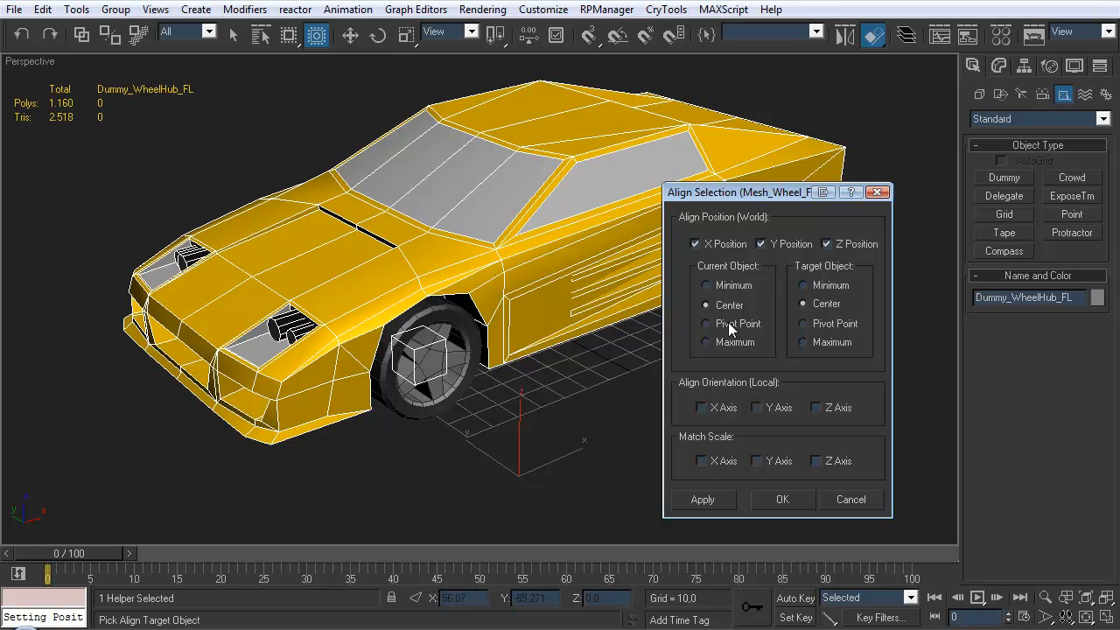
left_click(804, 324)
left_click(804, 303)
left_click(783, 499)
- Clone the front-left hub dummy toward the rear of the car as a copy named Dummy_WheelHub_RL
middle_click_drag(516, 390, 524, 336, "alt")
scroll(547, 305, "up", 6)
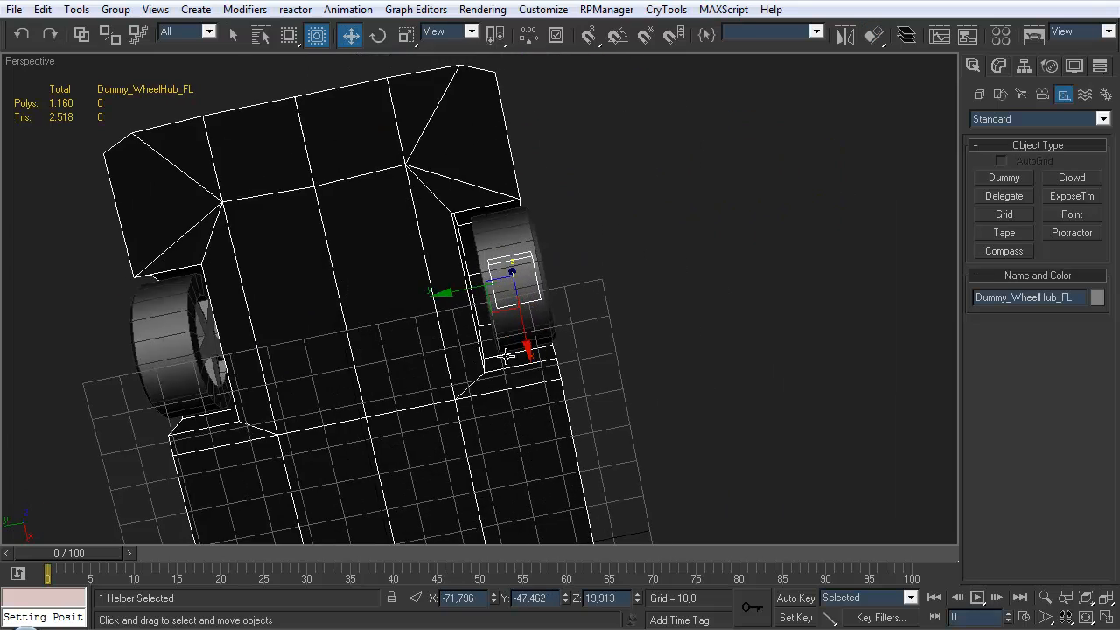
middle_click_drag(547, 292, 503, 379, "alt")
left_click_drag(461, 371, 676, 347, "shift")
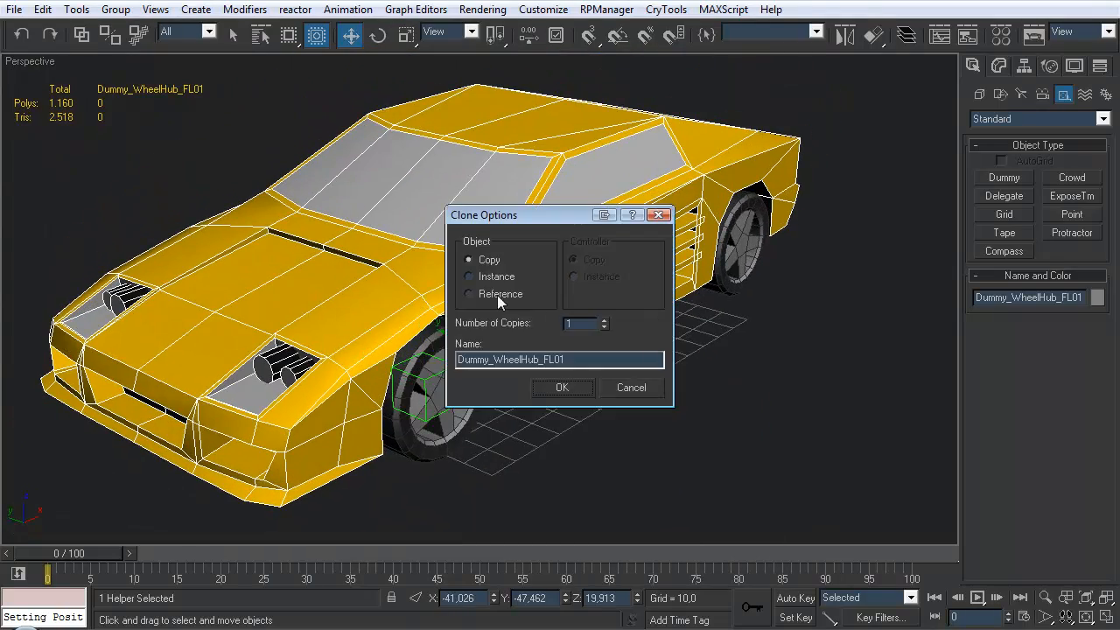
left_click_drag(544, 360, 566, 359)
type("RL")
left_click(575, 388)
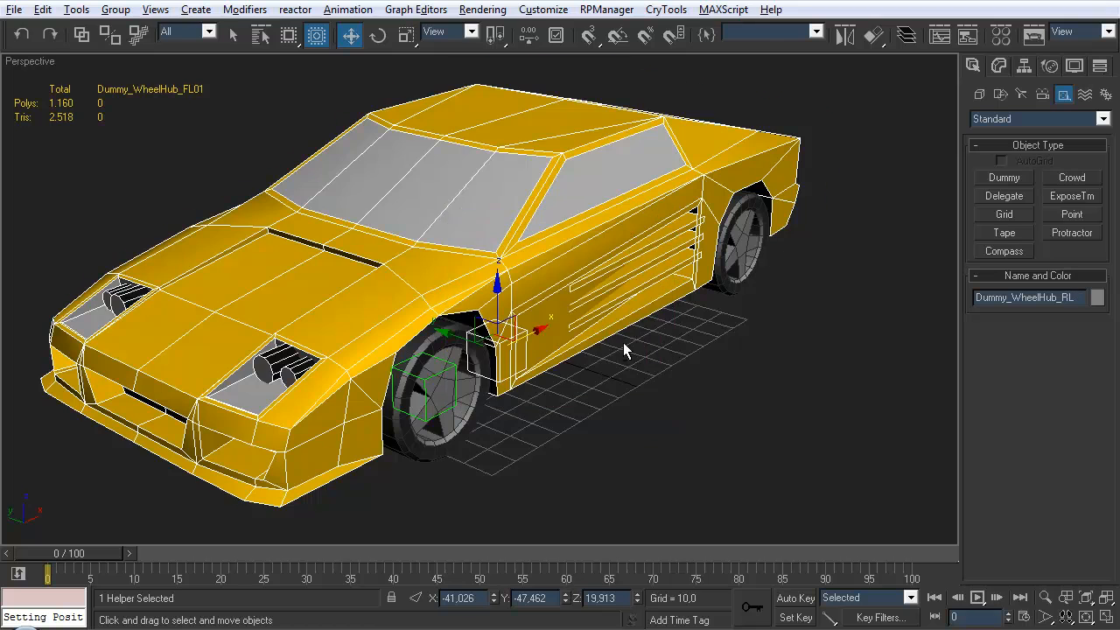
- Align Dummy_WheelHub_RL to the center of the rear-left wheel in X, Y and Z position
middle_click_drag(819, 98, 787, 103, "alt")
left_click(872, 42)
left_click(806, 249)
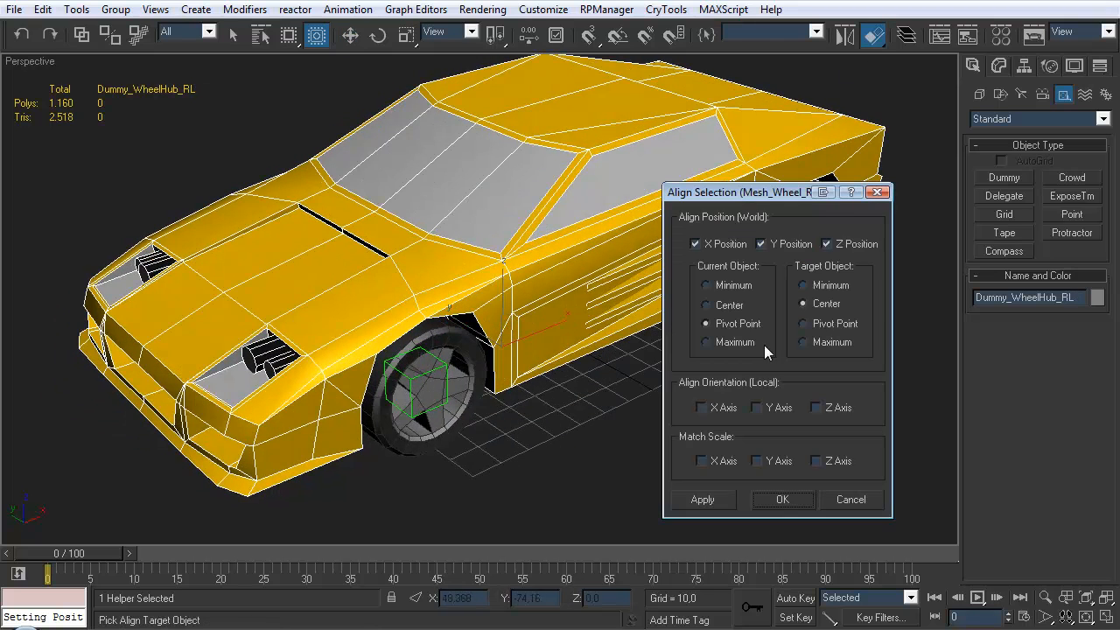
left_click(782, 499)
middle_click_drag(782, 499, 613, 395, "alt")
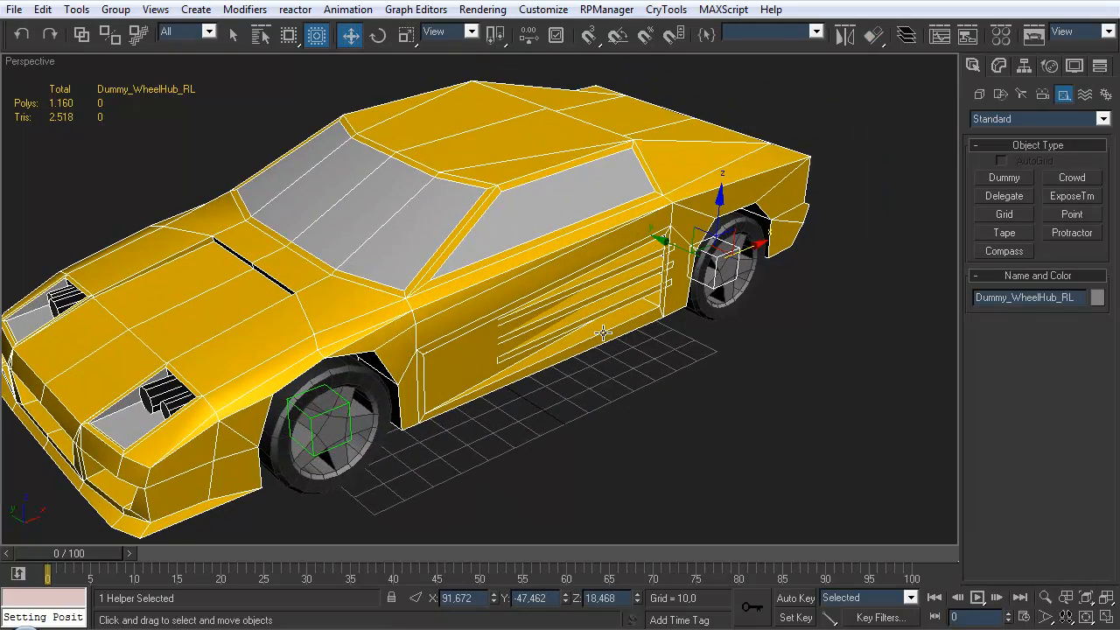
- Clone the rear-left hub dummy across the car as a copy named Dummy_WheelHub_RR
mouse_move(653, 255)
middle_mouse_down("alt")
mouse_move(650, 137)
mouse_move(617, 71)
mouse_move(670, 192)
middle_mouse_up("alt")
mouse_move(665, 293)
left_mouse_down("shift")
mouse_move(603, 339)
mouse_move(678, 329)
left_mouse_up("shift")
type("RR")
key("Return")
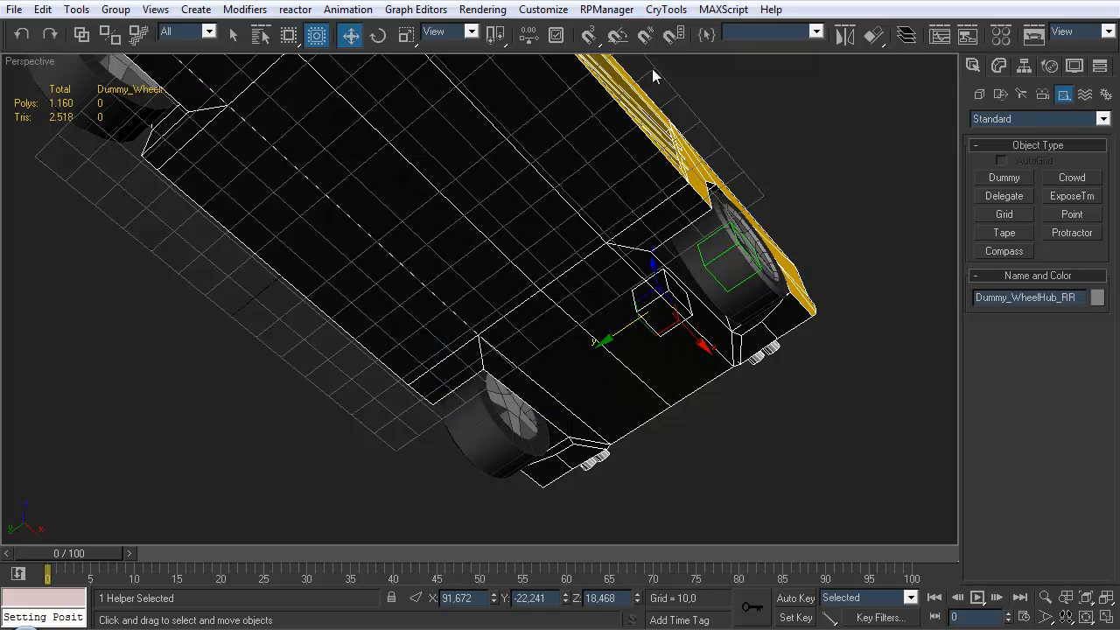
- Align Dummy_WheelHub_RR to the center of the rear-right wheel in X, Y and Z position
left_click(873, 35)
left_click(500, 448)
left_click(782, 500)
- Clone the rear-right hub dummy toward the front of the car as a copy named Dummy_WheelHub_FR
middle_click_drag(787, 501, 622, 380, "alt")
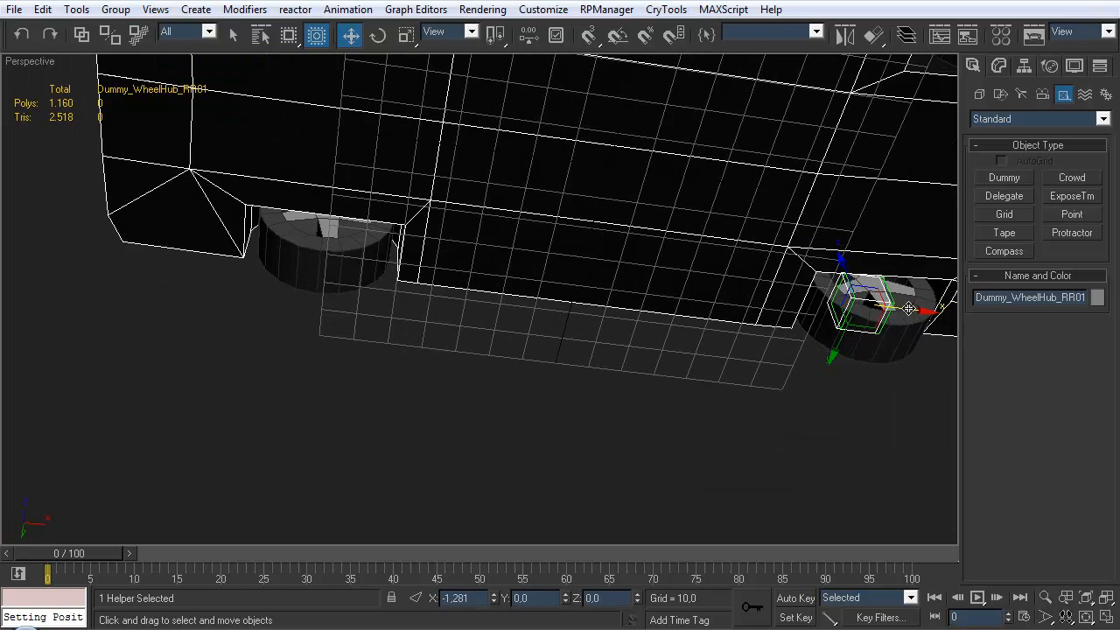
left_click_drag(901, 300, 523, 306, "shift")
left_click_drag(545, 359, 635, 341)
type("FR")
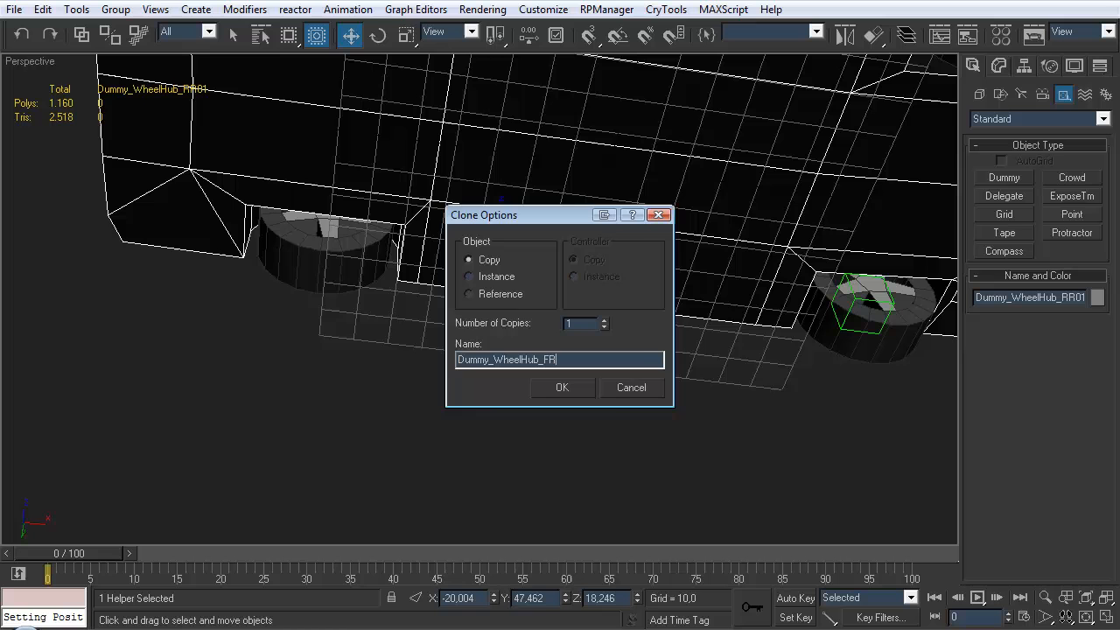
left_click(564, 387)
- Align Dummy_WheelHub_FR to the center of the front-right wheel in X, Y and Z position
left_click(846, 35)
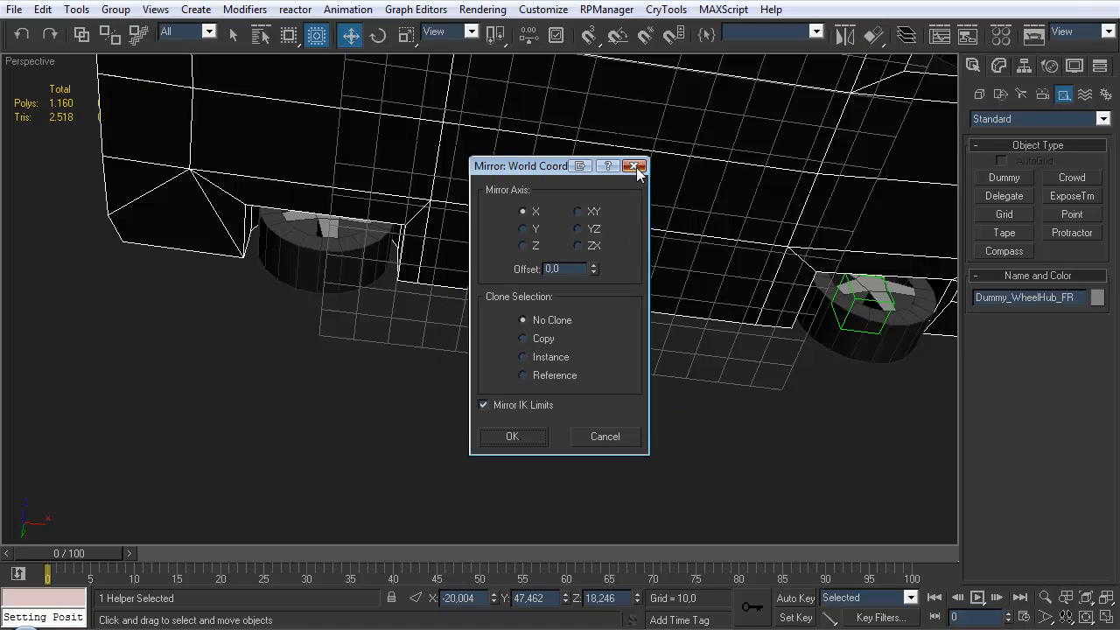
left_click(635, 167)
left_click(872, 35)
left_click(350, 257)
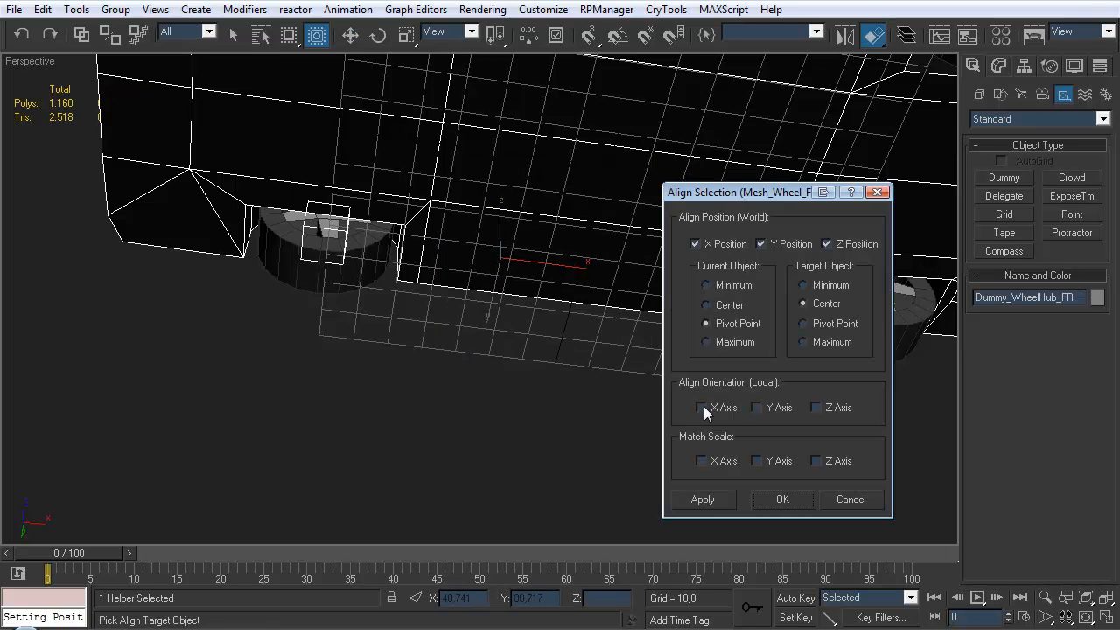
left_click(778, 499)
- Hide the Mesh layer so only the wheel hub dummies are displayed, and close the layer manager
middle_click_drag(751, 450, 546, 377, "alt")
scroll(518, 405, "down", 4)
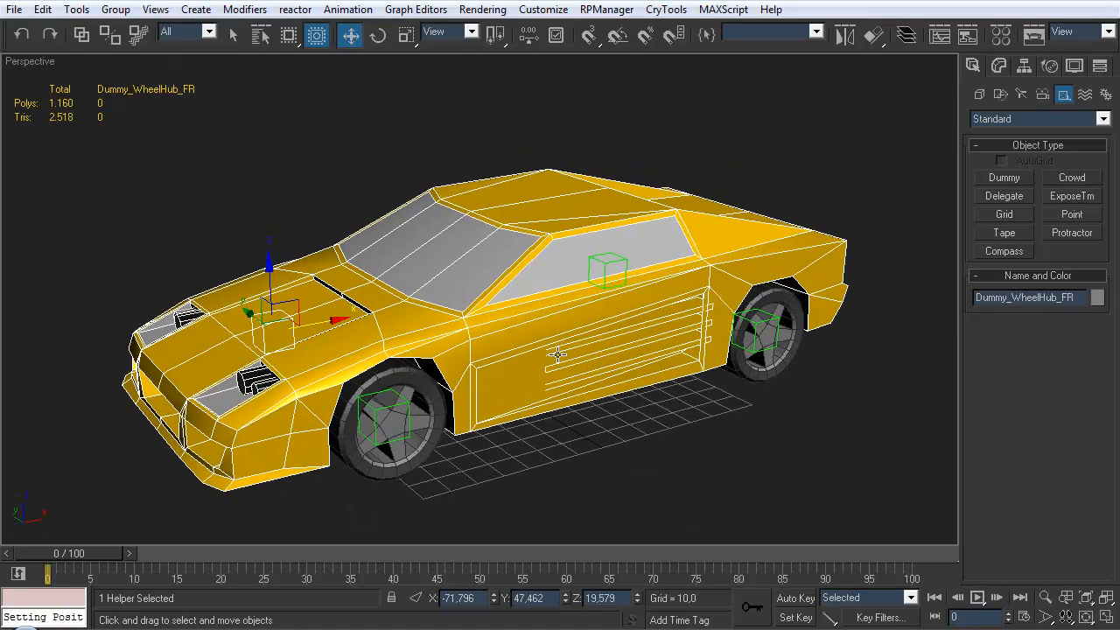
left_click(907, 34)
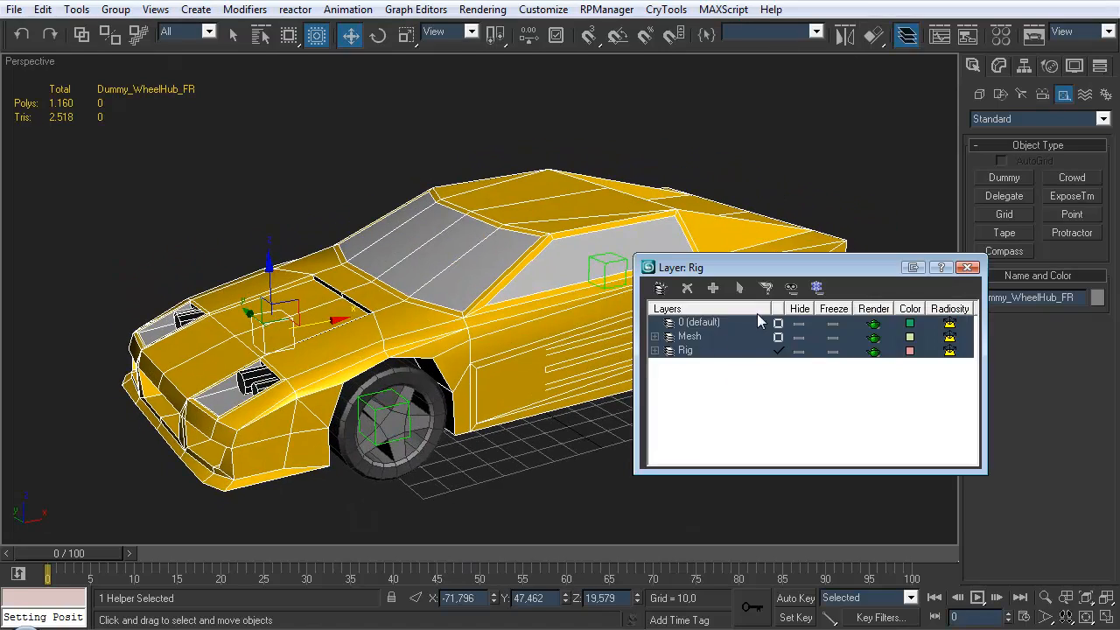
left_click(799, 337)
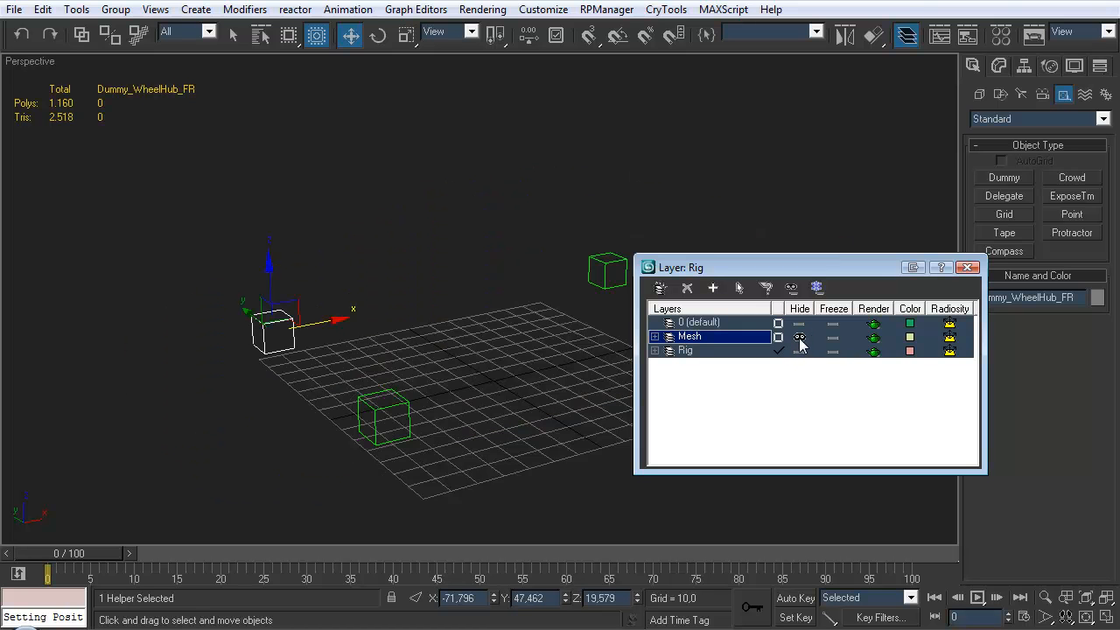
left_click(969, 268)
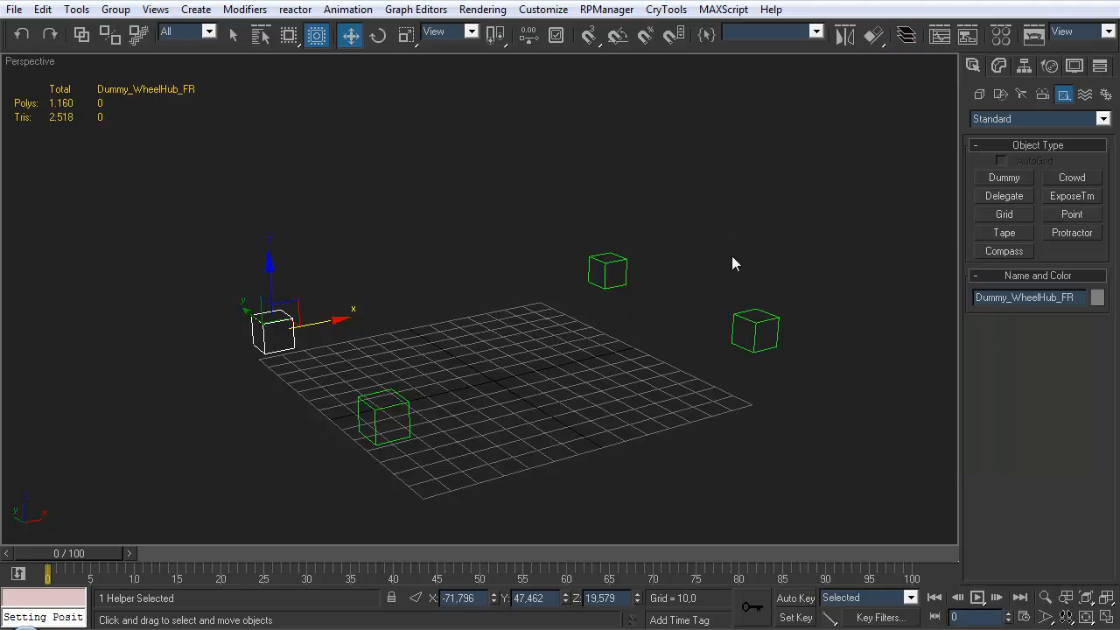
- Inspect the wheel hub dummies and select the front-left one to check its name
left_click(705, 301)
middle_click_drag(705, 302, 680, 302, "alt")
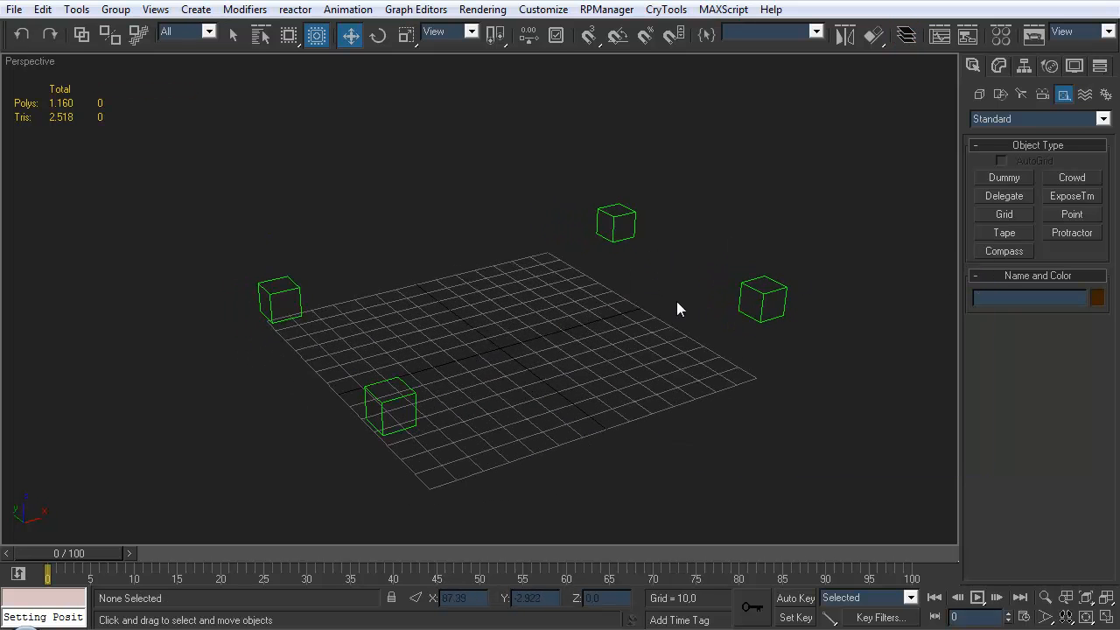
middle_click_drag(470, 379, 523, 429, "alt")
left_click_drag(603, 307, 629, 308)
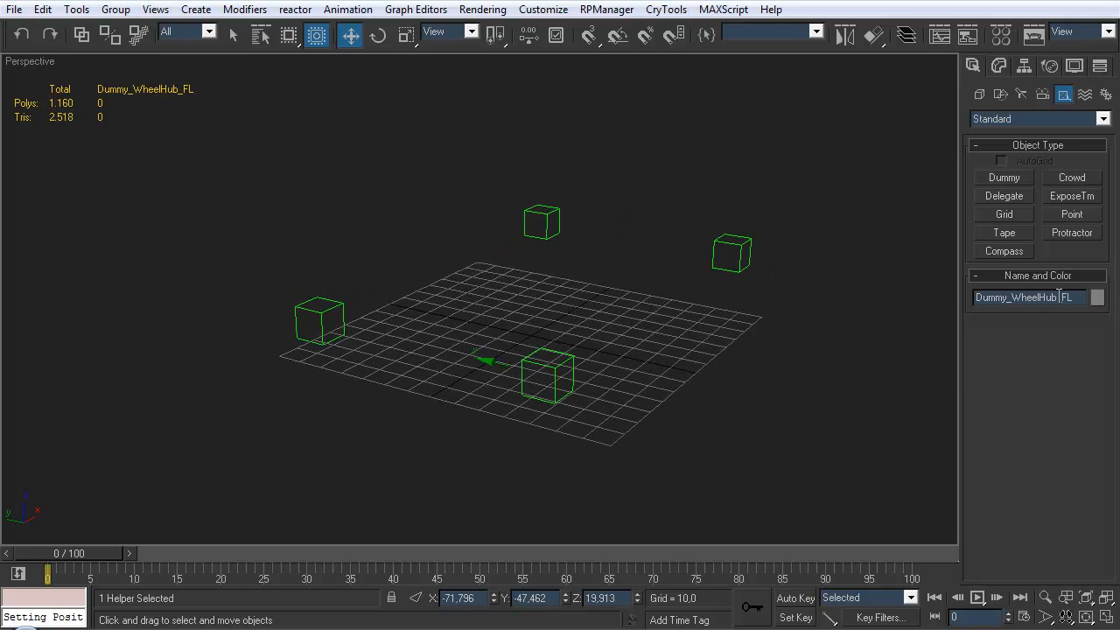
- Create a new dummy slightly larger than the wheel hub dummies, in front of Dummy_WheelHub_FL
middle_click_drag(602, 381, 631, 324, "alt")
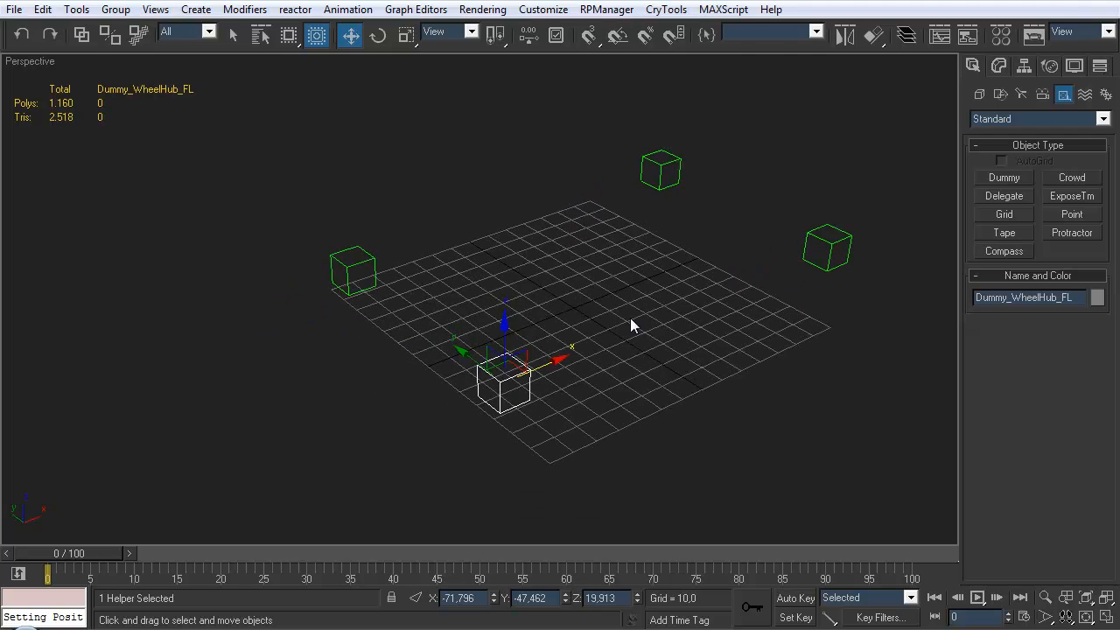
left_click(1006, 180)
middle_click_drag(622, 447, 590, 379)
left_click_drag(561, 376, 577, 361)
key("w")
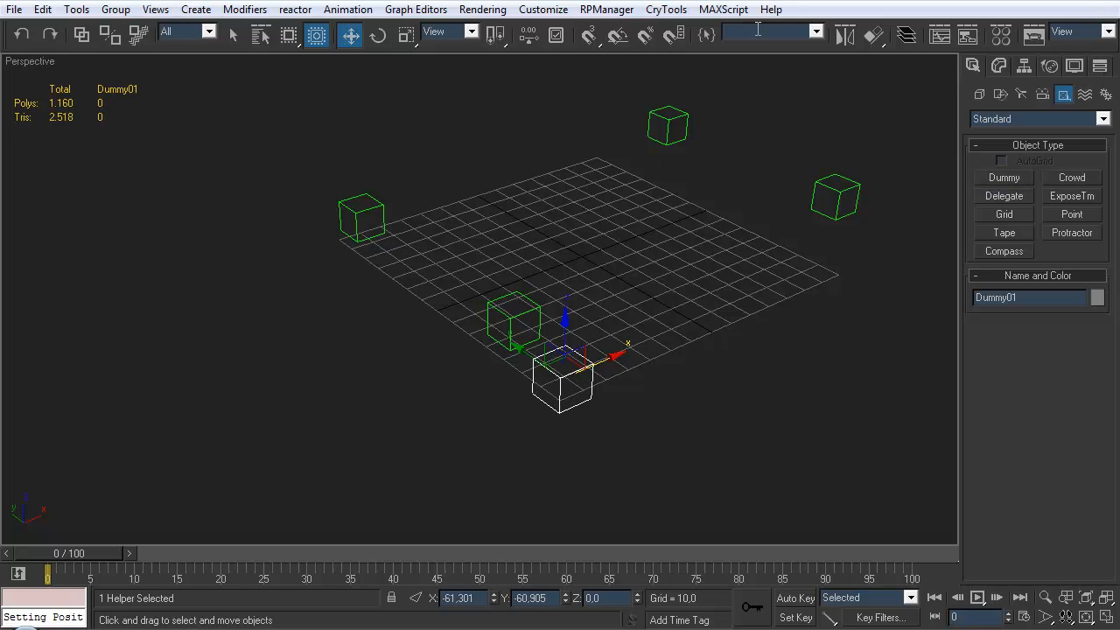
- Align the new dummy's pivot to the center of Dummy_WheelHub_FL in X, Y and Z position, and rename it Dummy_SteeringHub_FL
left_click(873, 35)
left_click(539, 324)
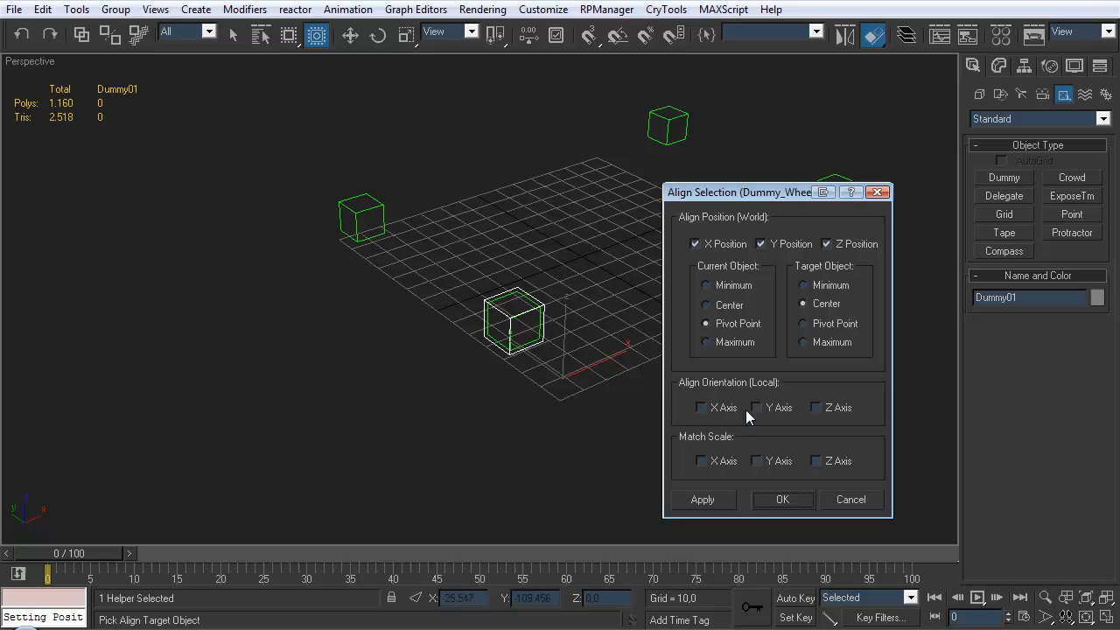
left_click(777, 500)
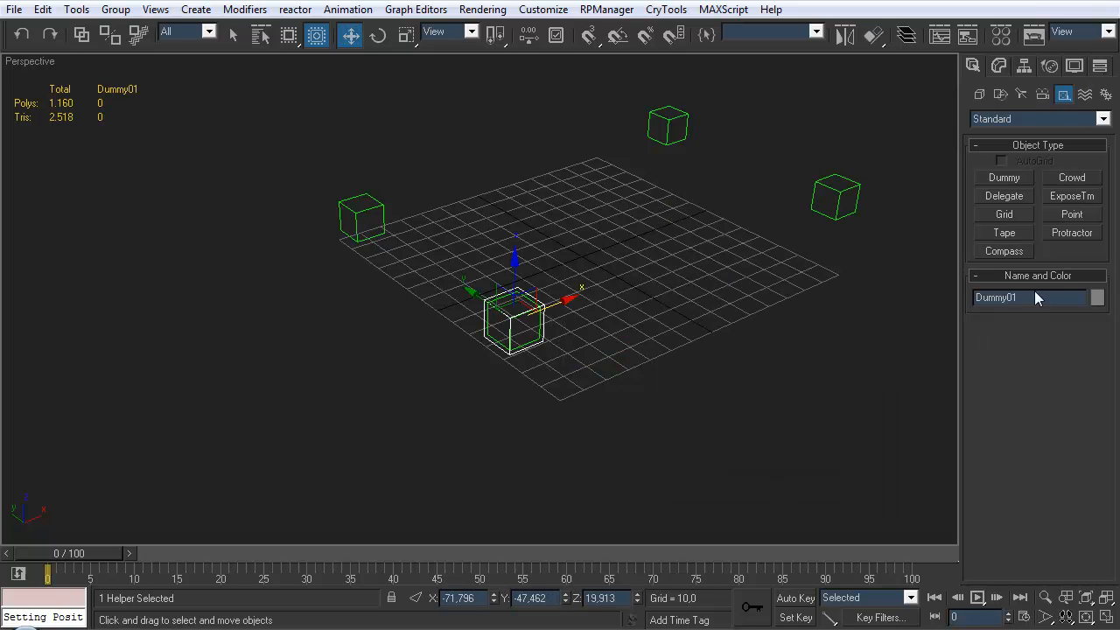
type("_SteeringHub_FL")
- Clone Dummy_SteeringHub_FL as a copy named Dummy_SteeringHub_FR and align it to the center of the front-right wheel hub dummy
middle_click_drag(592, 389, 574, 395)
left_click_drag(477, 300, 413, 261, "shift")
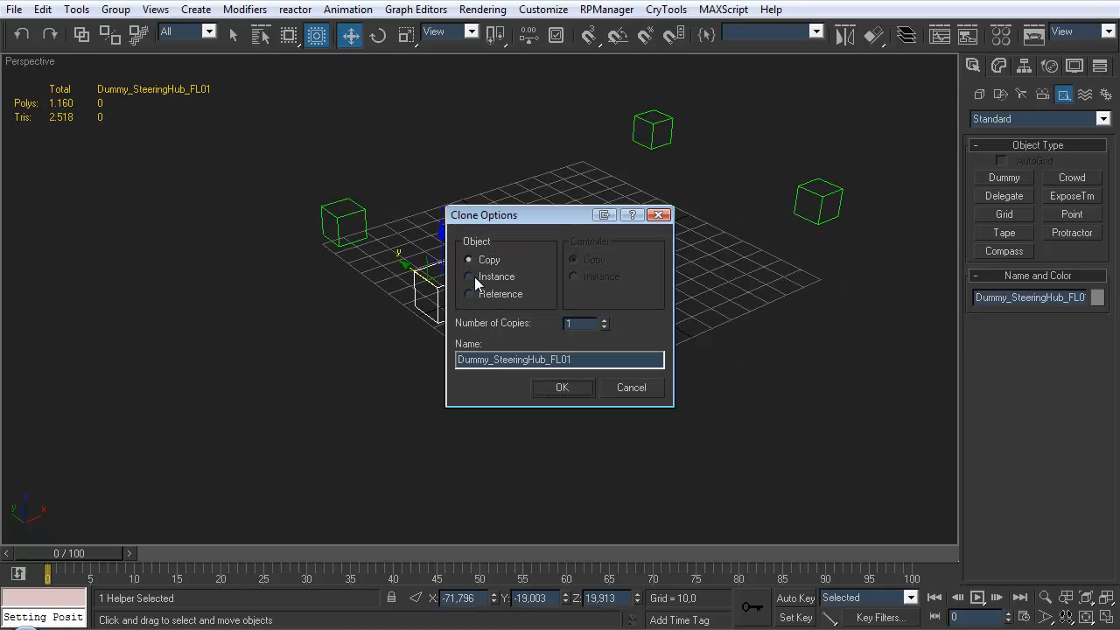
left_click_drag(551, 359, 666, 325)
type("FR01")
key("Return")
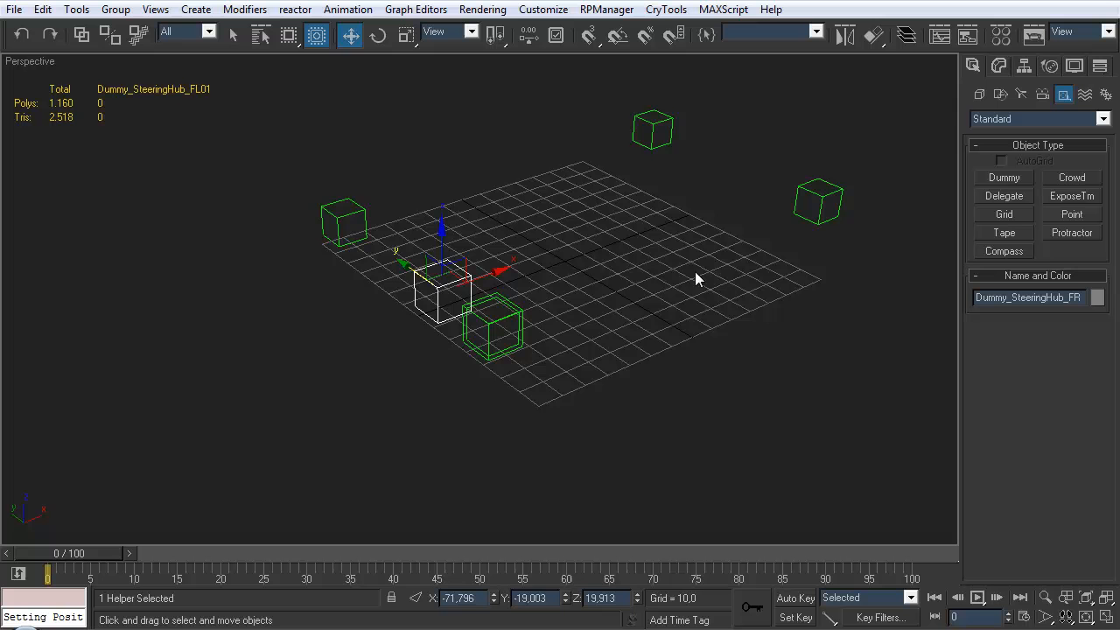
left_click(875, 42)
left_click(365, 220)
left_click(782, 499)
middle_click_drag(658, 322, 613, 357)
left_click(518, 371)
- Create another dummy, slightly larger than the steering hub dummies, on the grid in front of the front-left hub
left_click(1005, 178)
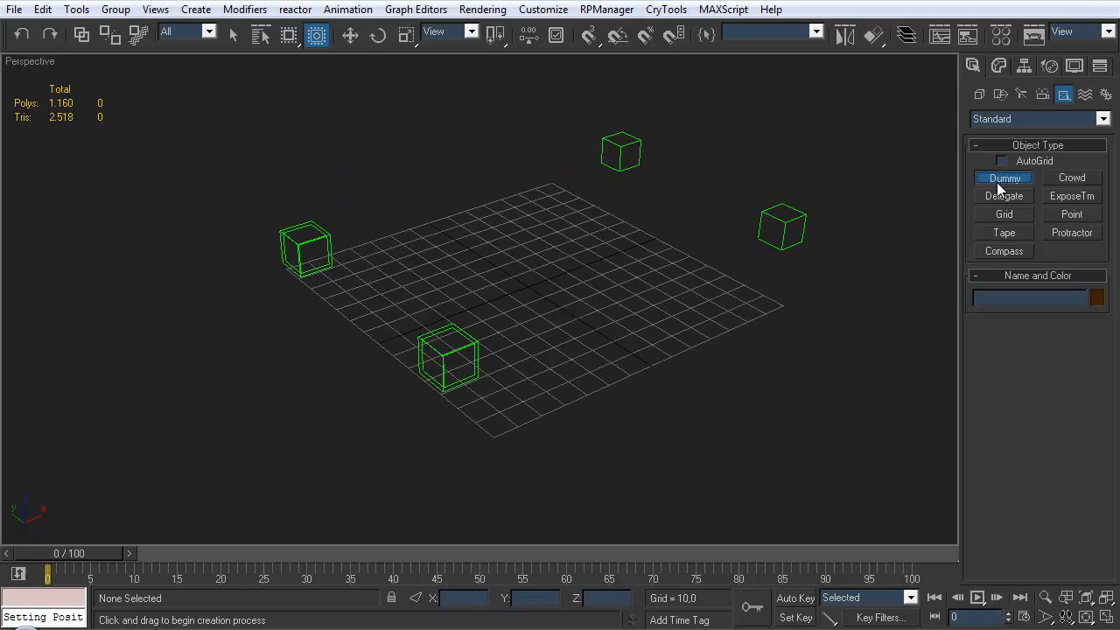
left_click_drag(543, 440, 563, 425)
key("w")
middle_click_drag(600, 382, 613, 349)
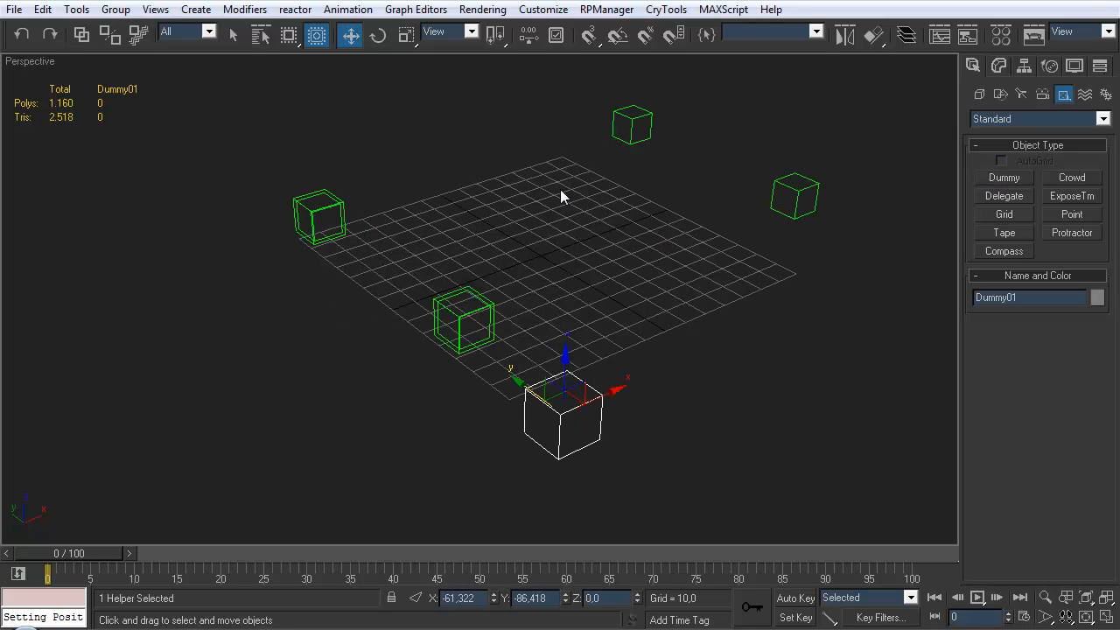
- Align the new larger dummy to the center of the front-left hub and rename it Dummy_Wheel_FL
left_click(875, 35)
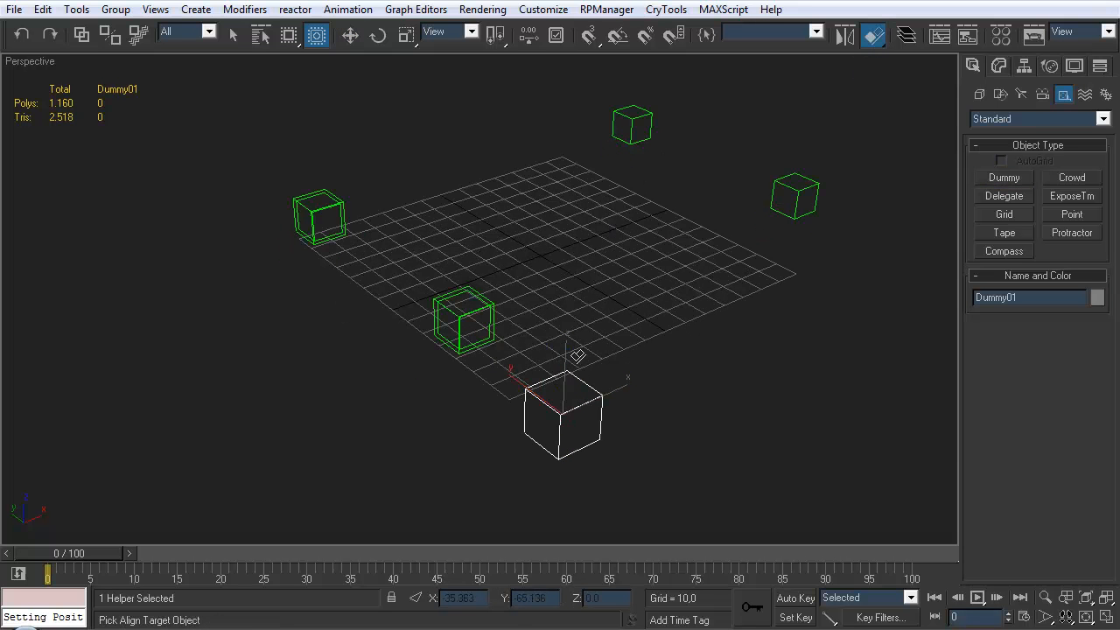
left_click(480, 352)
left_click(784, 500)
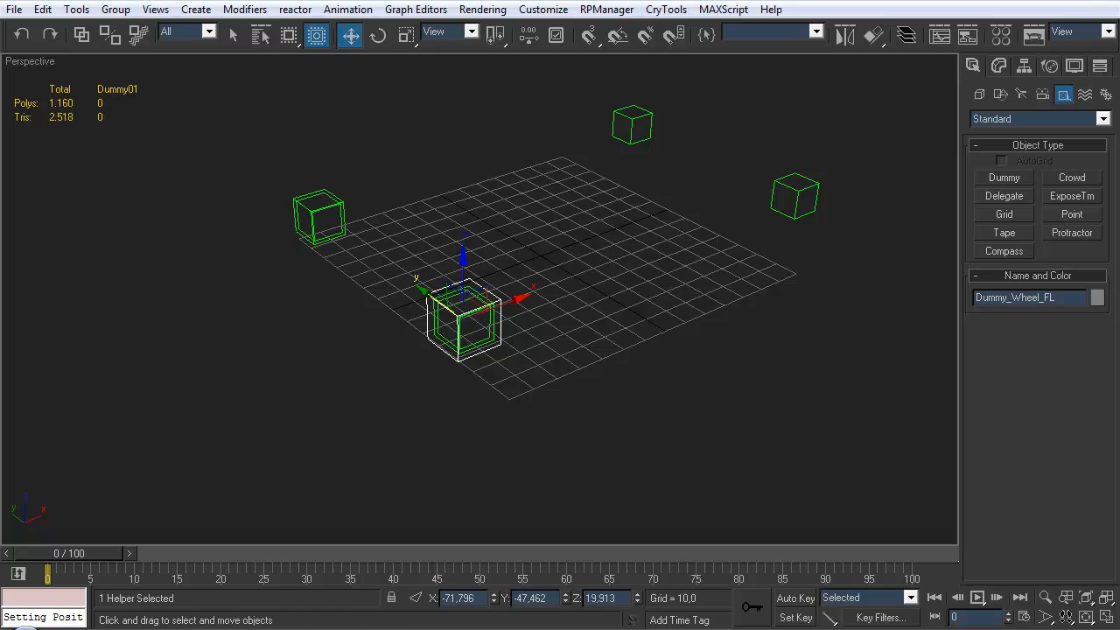
- Clone Dummy_Wheel_FL toward the rear as a copy named Dummy_Wheel_RL and align it to the center of the rear-left wheel hub dummy
middle_click_drag(574, 316, 525, 332)
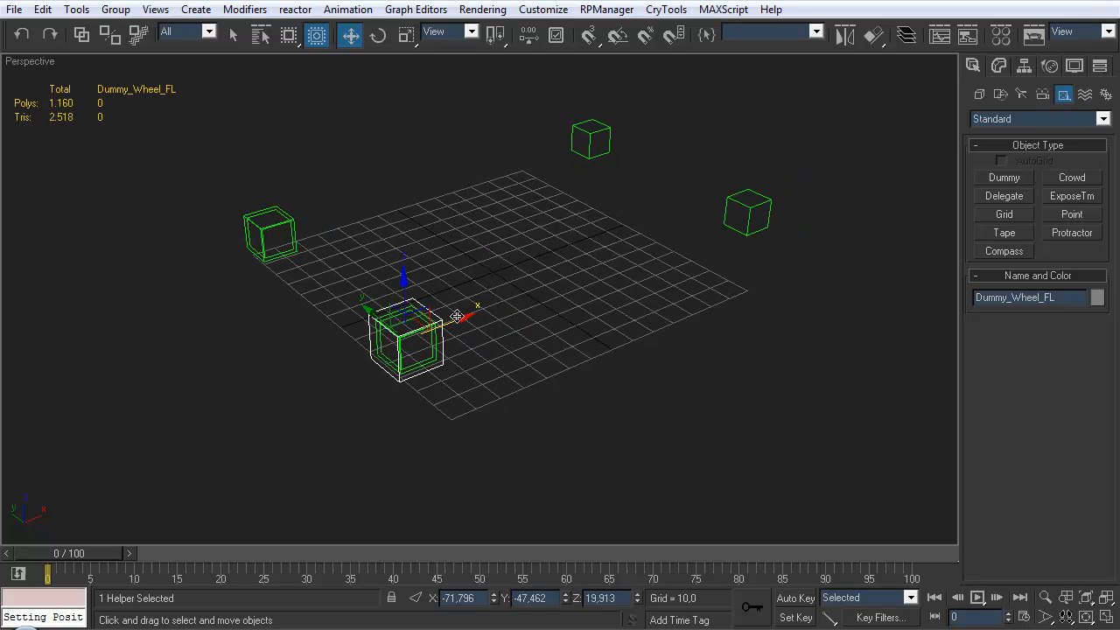
left_click_drag(463, 320, 624, 260, "shift")
left_click_drag(525, 359, 549, 359)
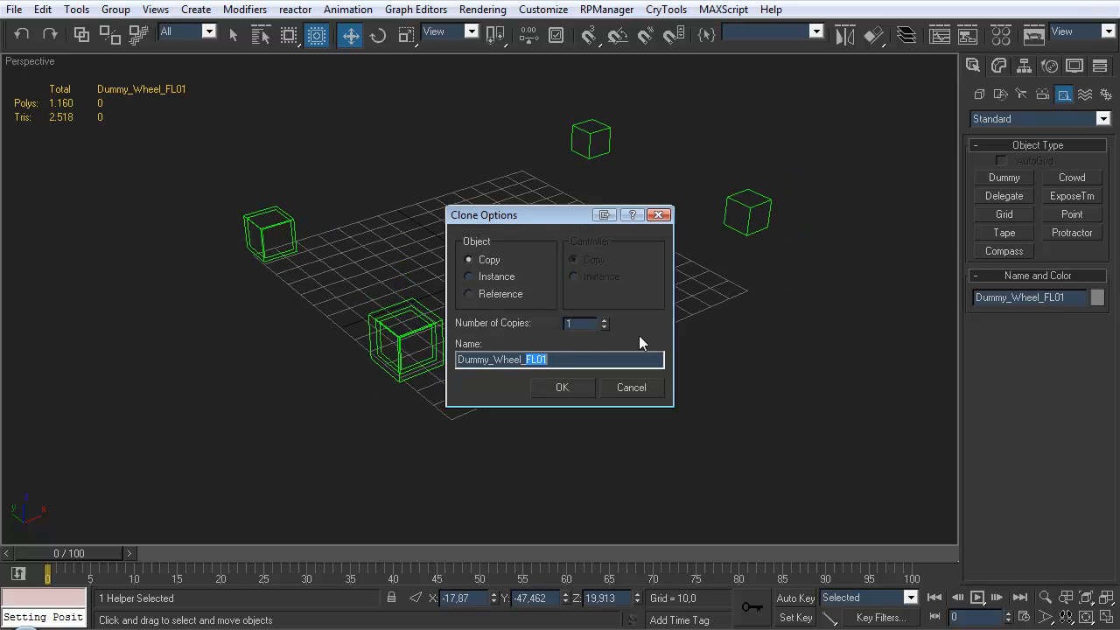
type("RL")
left_click(586, 387)
left_click(873, 35)
left_click(763, 210)
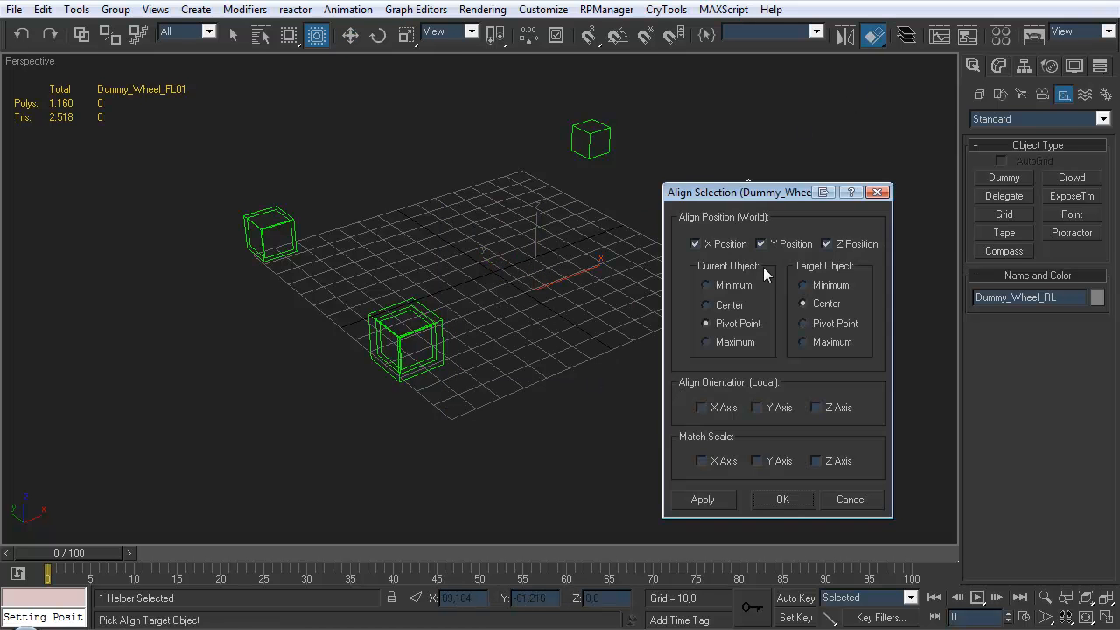
left_click(783, 498)
- Clone Dummy_Wheel_RL as a copy named Dummy_Wheel_RR and align it to the center of the rear-right wheel hub dummy
left_click_drag(748, 208, 685, 175, "shift")
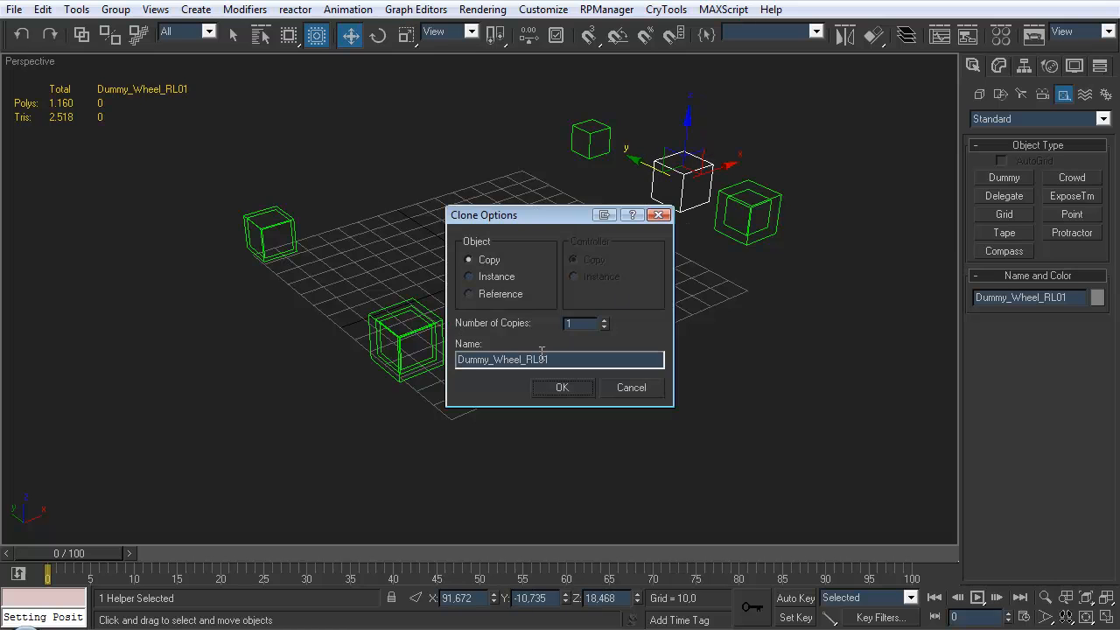
left_click_drag(528, 359, 636, 362)
type("R")
key("Return")
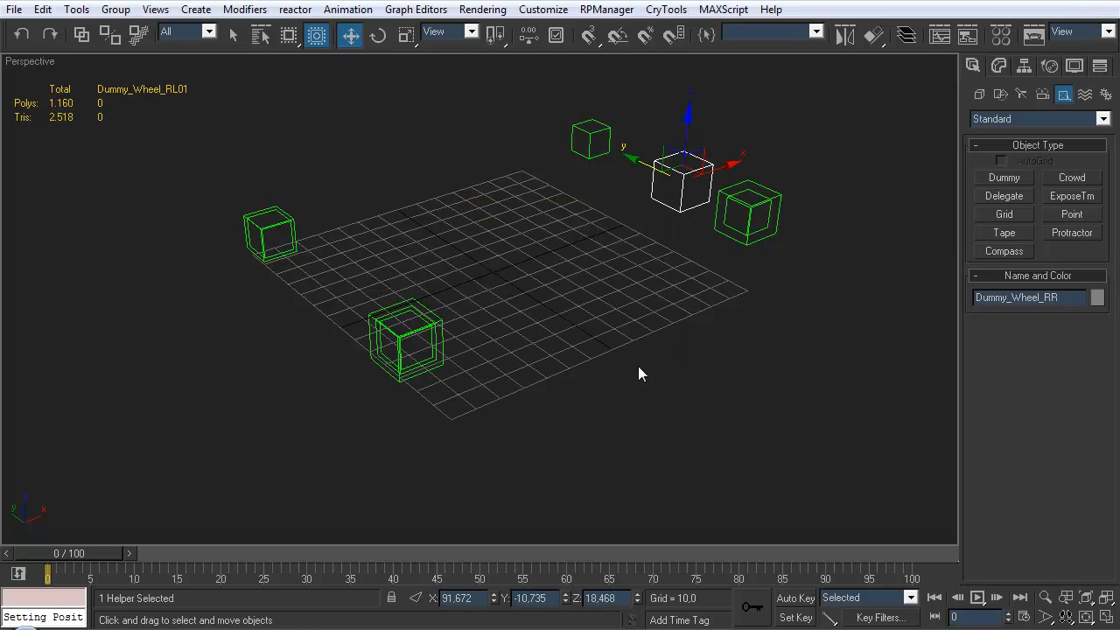
left_click(874, 35)
left_click(597, 138)
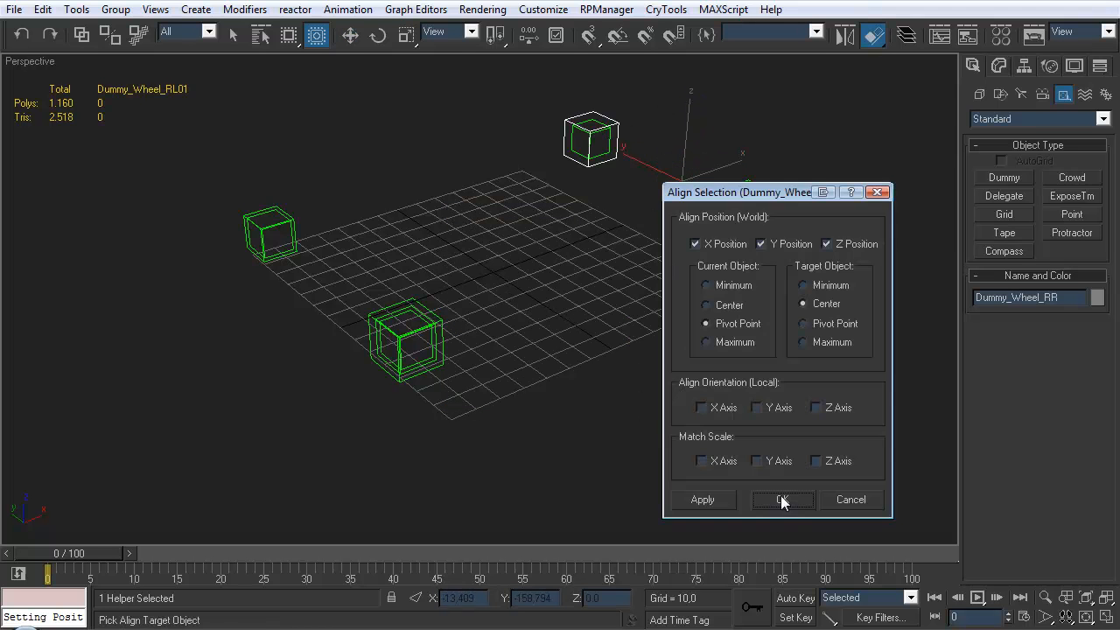
left_click(778, 500)
- Clone Dummy_Wheel_RR as a copy named Dummy_Wheel_FR, align it to the center of the front-right hub, and clear the selection
left_click_drag(632, 122, 645, 185, "shift")
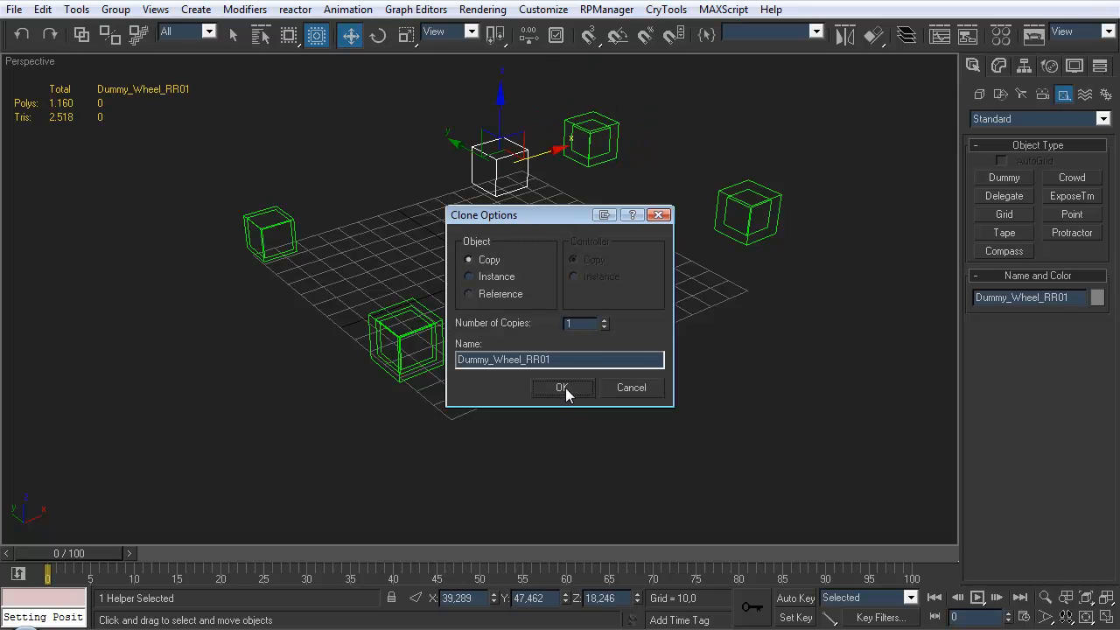
left_click_drag(528, 359, 680, 337)
type("F")
key("Return")
left_click(874, 37)
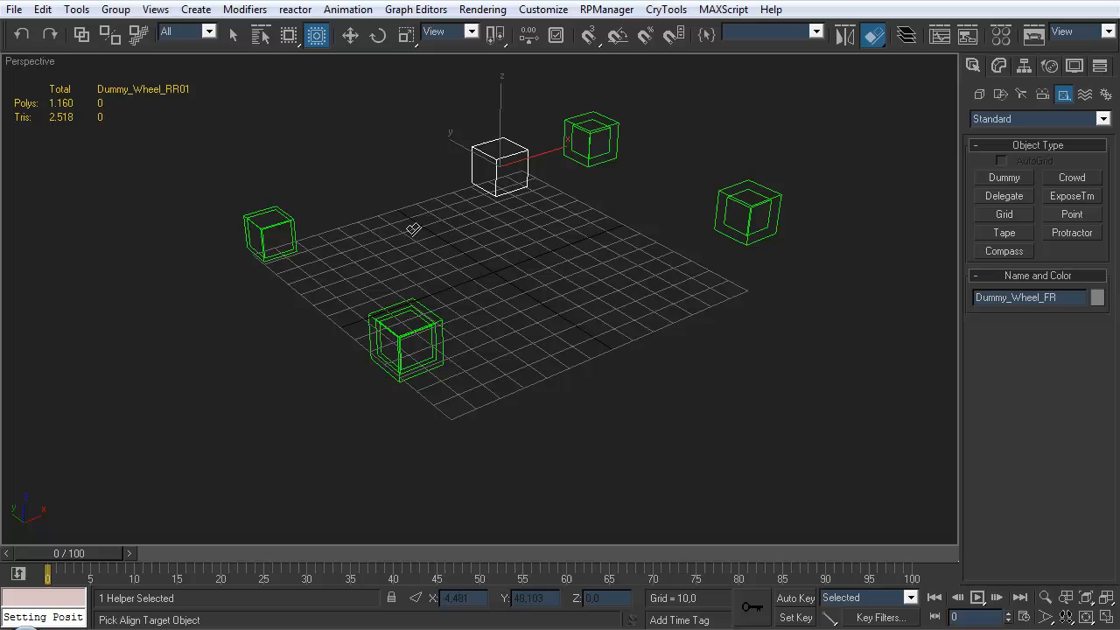
left_click(295, 224)
left_click(787, 501)
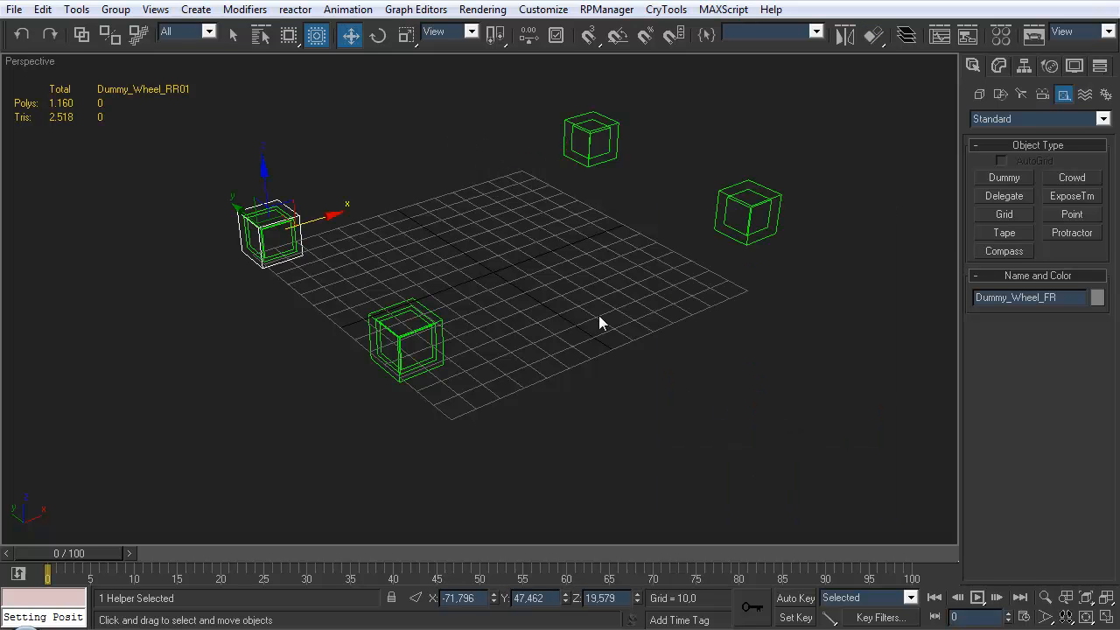
middle_click_drag(581, 309, 606, 341)
left_click(546, 322)
middle_click_drag(545, 306, 552, 323)
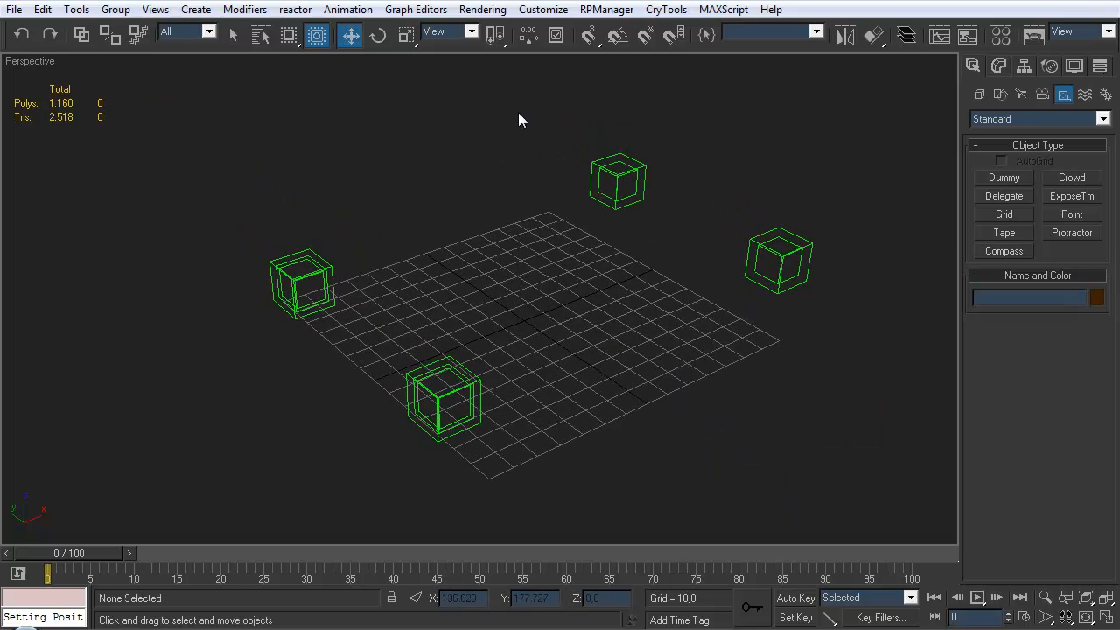
- Link Dummy_Wheel_RR and Dummy_Wheel_RL to the rear wheel hub dummies on their own sides
left_click(82, 35)
middle_click_drag(548, 298, 472, 244)
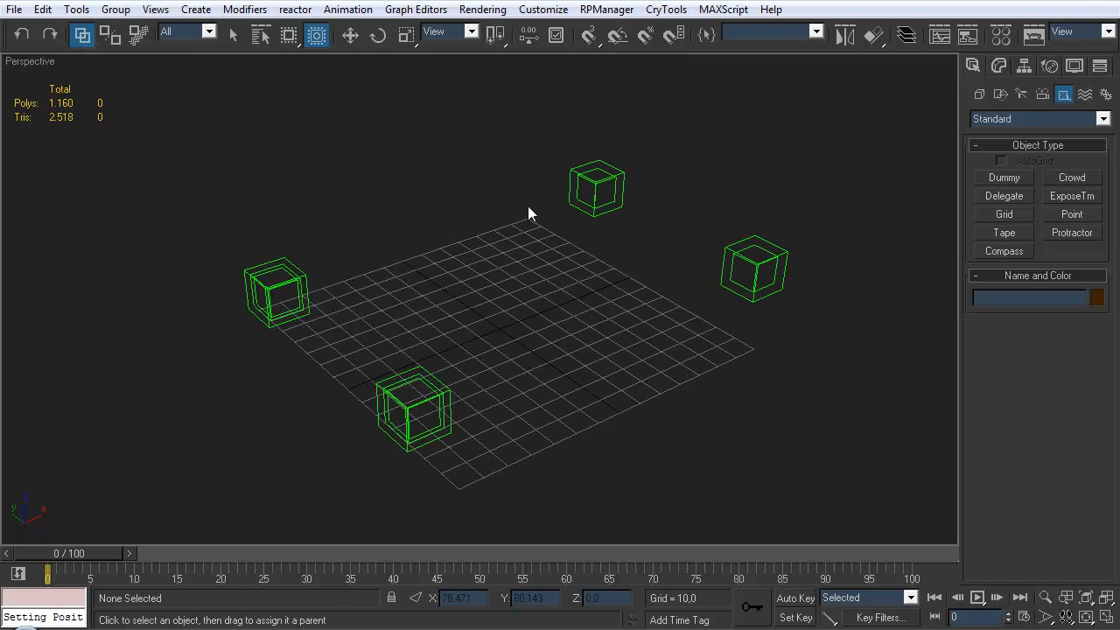
left_click(605, 162)
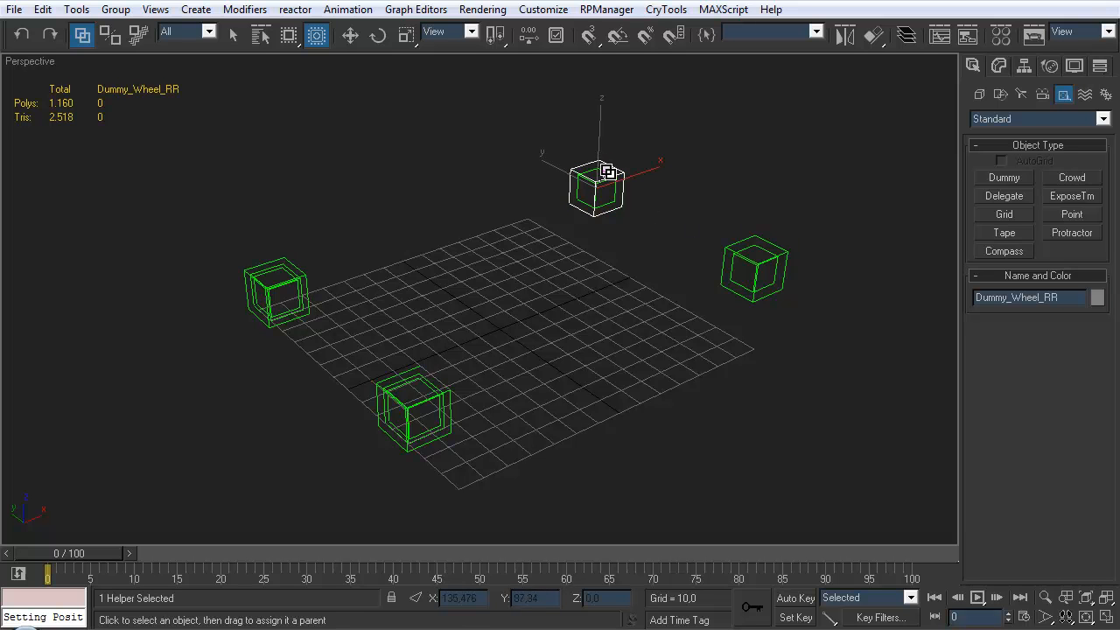
left_click(675, 255)
left_click(766, 240)
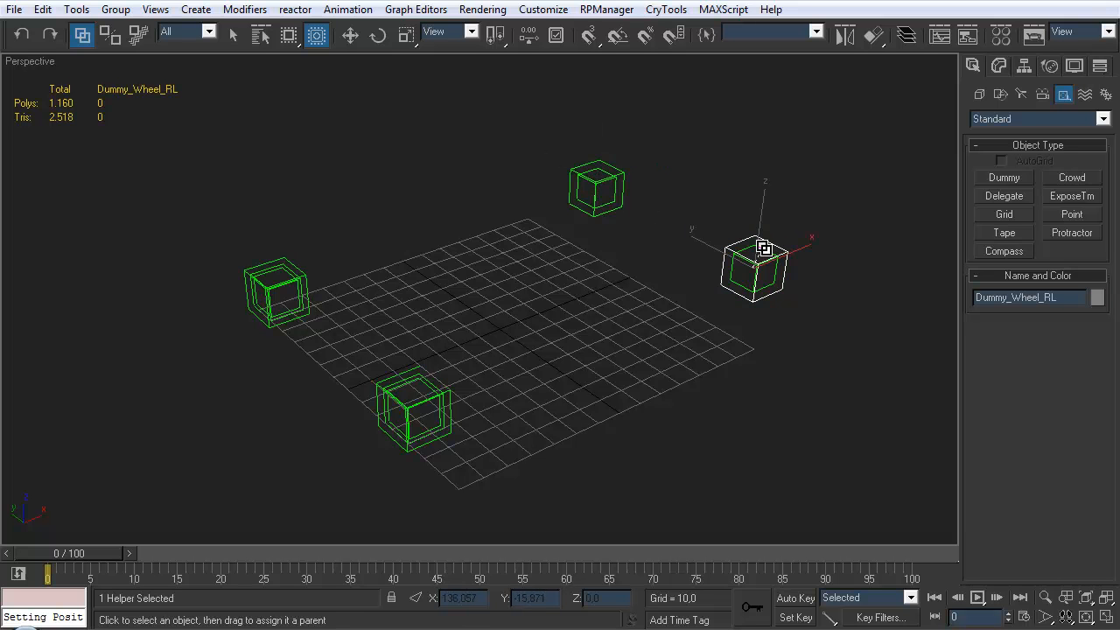
middle_click_drag(592, 353, 681, 260)
left_click(599, 273)
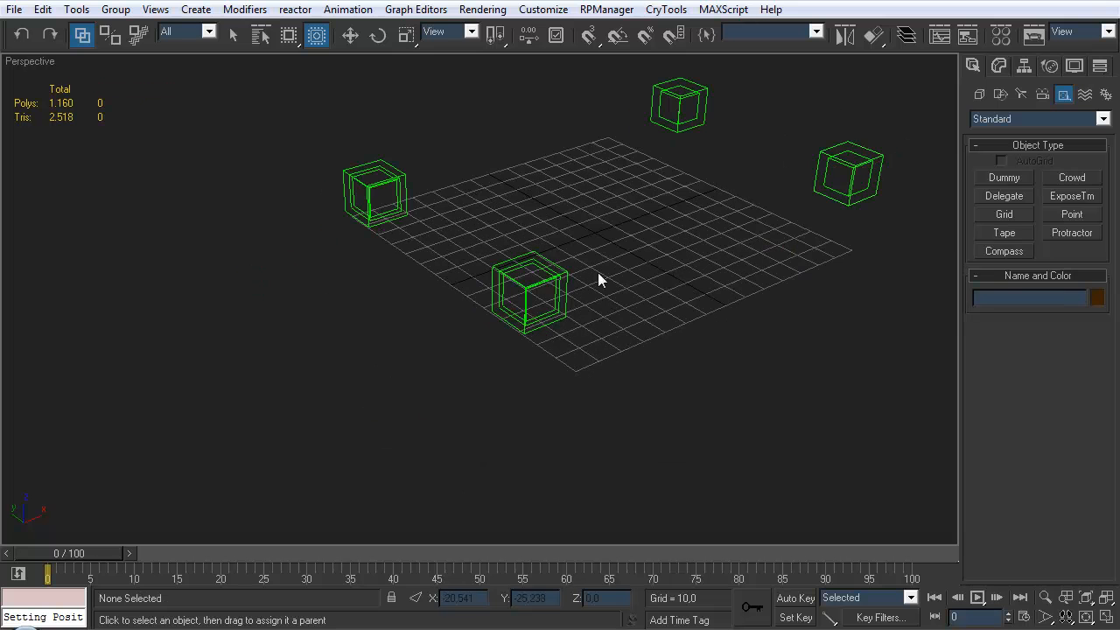
- Link Dummy_Wheel_FL to Dummy_SteeringHub_FL, and that steering hub to Dummy_WheelHub_FL
left_click(545, 257)
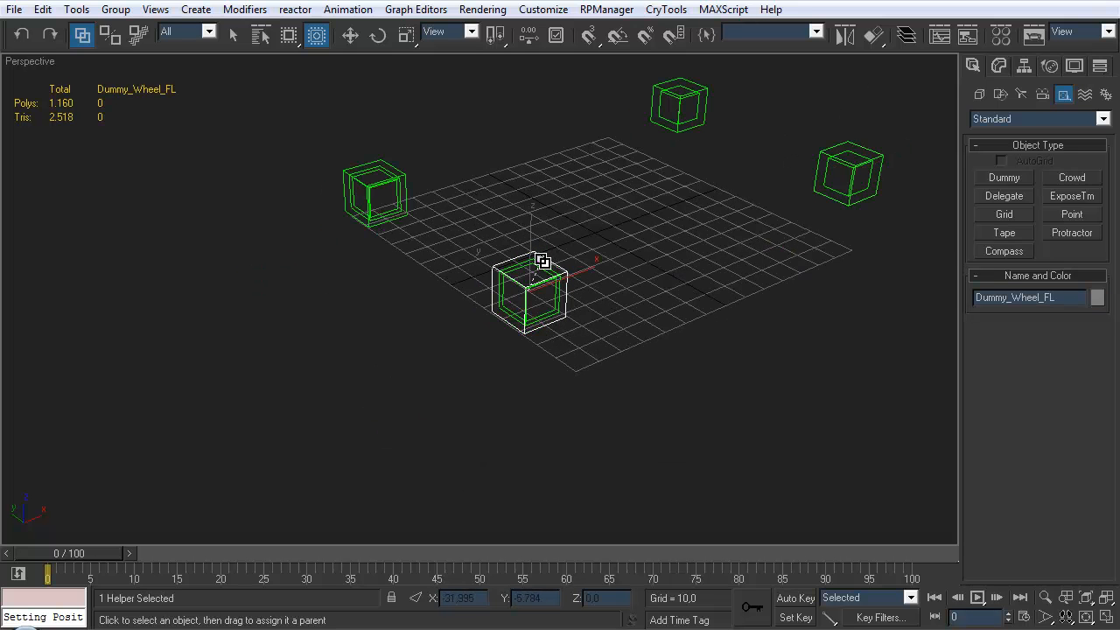
left_click(567, 240)
left_click(539, 261)
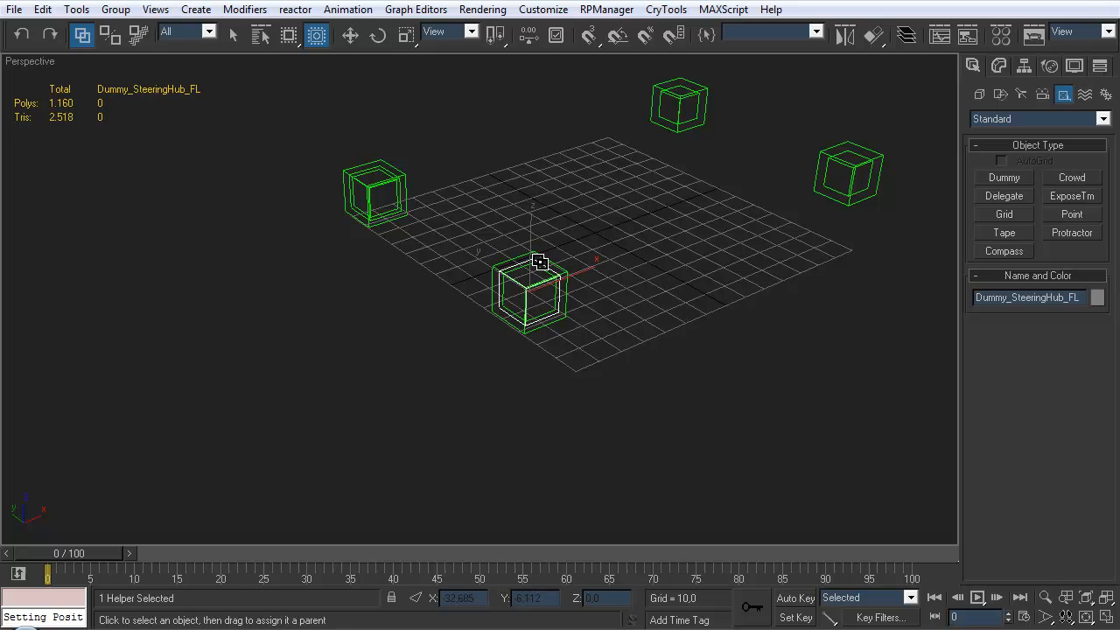
left_click(433, 263)
- Link Dummy_Wheel_FR to Dummy_SteeringHub_FR, and that steering hub to Dummy_WheelHub_FR
left_click(394, 167)
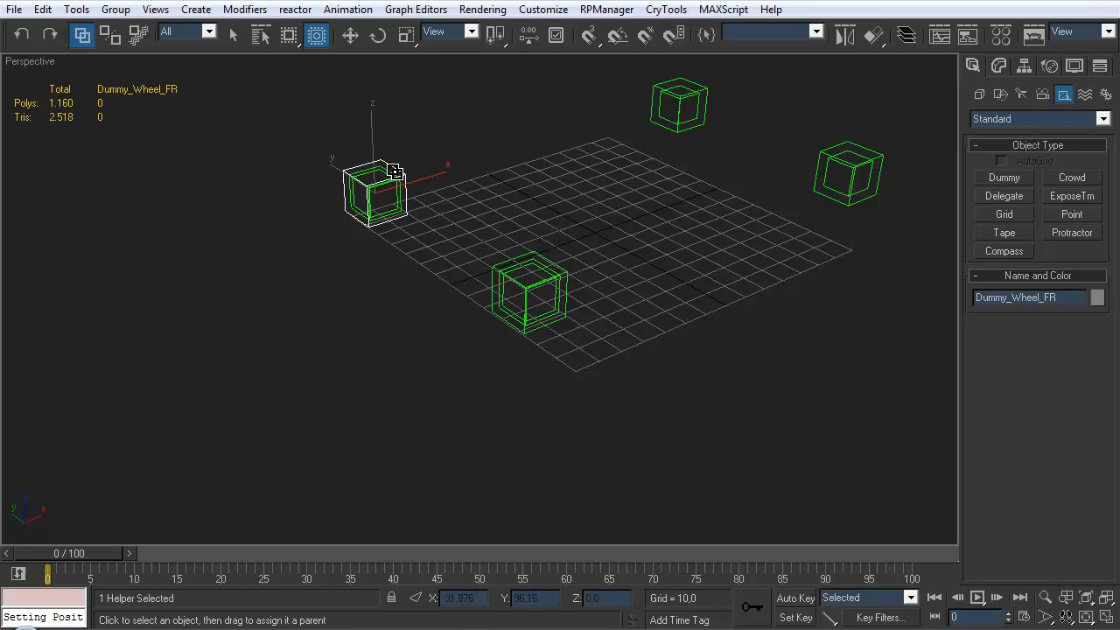
middle_click_drag(391, 184, 462, 411)
scroll(570, 260, "up", 5)
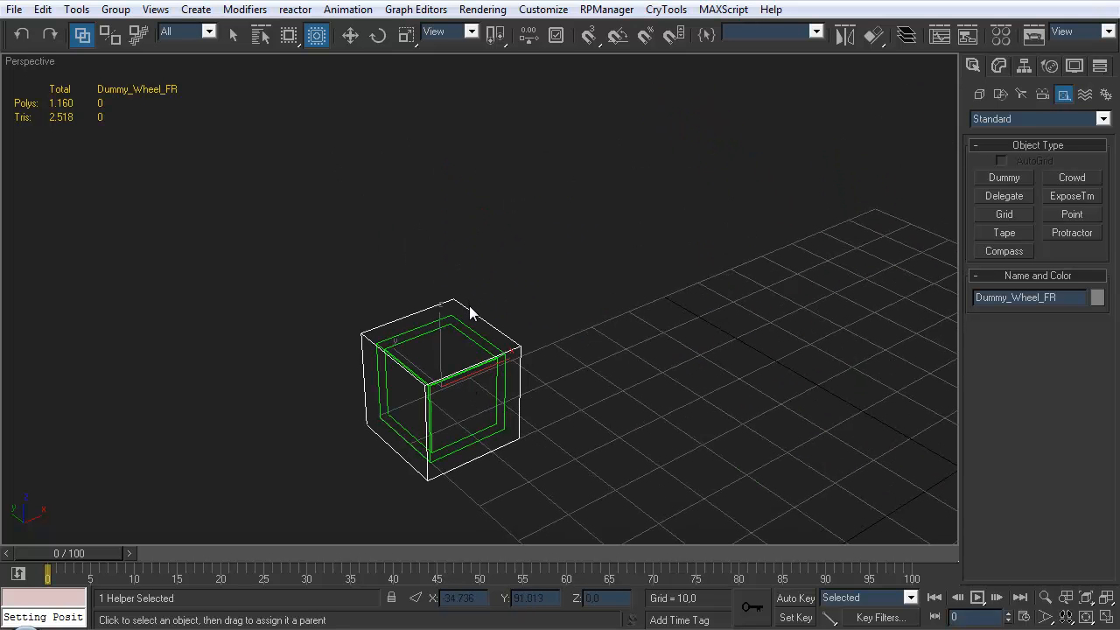
mouse_move(461, 317)
left_mouse_down()
mouse_move(463, 360)
mouse_move(451, 318)
mouse_move(454, 330)
left_mouse_up()
left_click(446, 342)
left_click(611, 332)
- Test the rear-left link by moving Dummy_WheelHub_RL vertically, and undo the move
scroll(596, 338, "down", 3)
middle_click_drag(643, 376, 521, 343)
scroll(595, 337, "down", 3)
key("w")
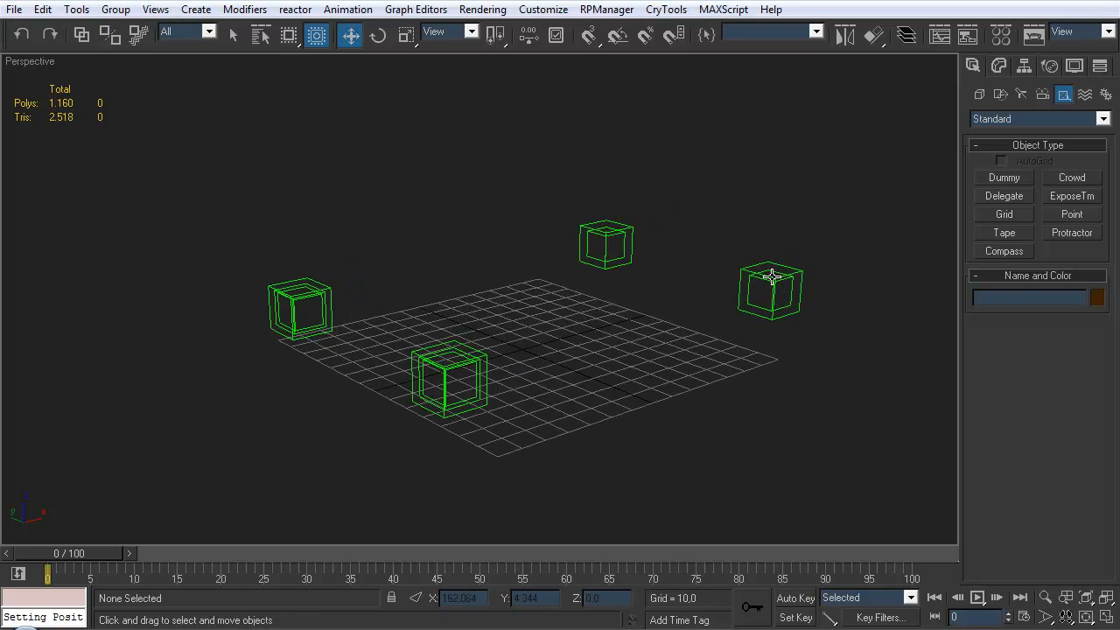
left_click(755, 305)
middle_click_drag(652, 315, 591, 330)
left_click_drag(716, 260, 707, 287)
key("ctrl+z")
middle_click_drag(614, 358, 645, 338)
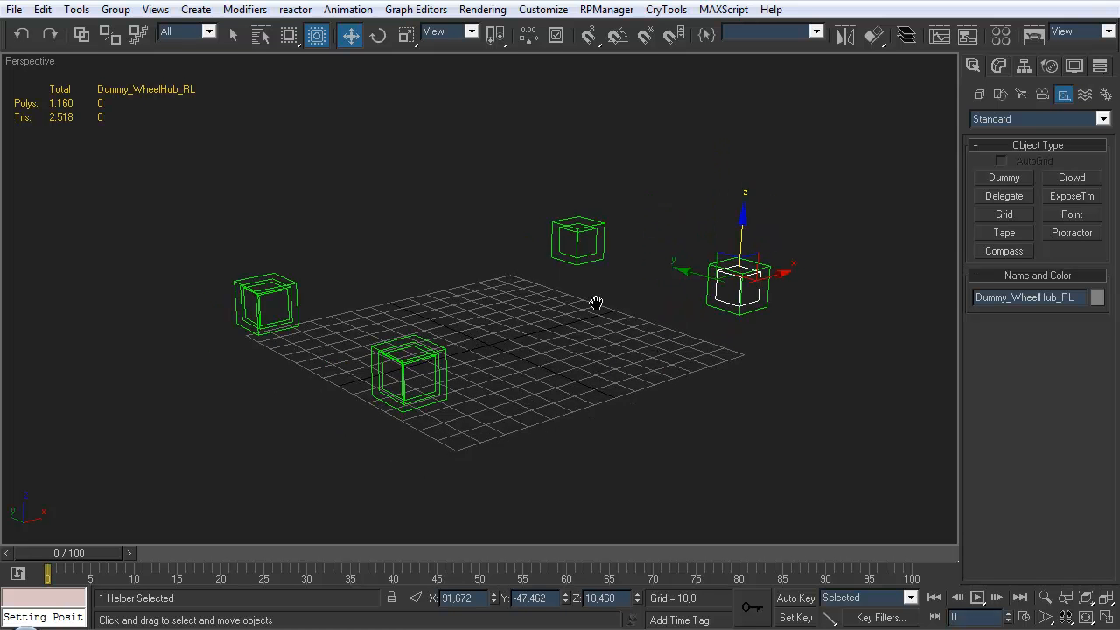
- Test the front-left link chain by moving the front-left wheel hub dummy vertically, and undo the move
middle_click_drag(581, 310, 618, 315)
left_click(473, 396)
left_click_drag(453, 329, 468, 283)
key("ctrl+z")
left_click(547, 325)
- Test the steering by rotating Dummy_SteeringHub_FL about its vertical axis, and undo the rotation
middle_click_drag(547, 325, 499, 320, "alt")
left_click(469, 346)
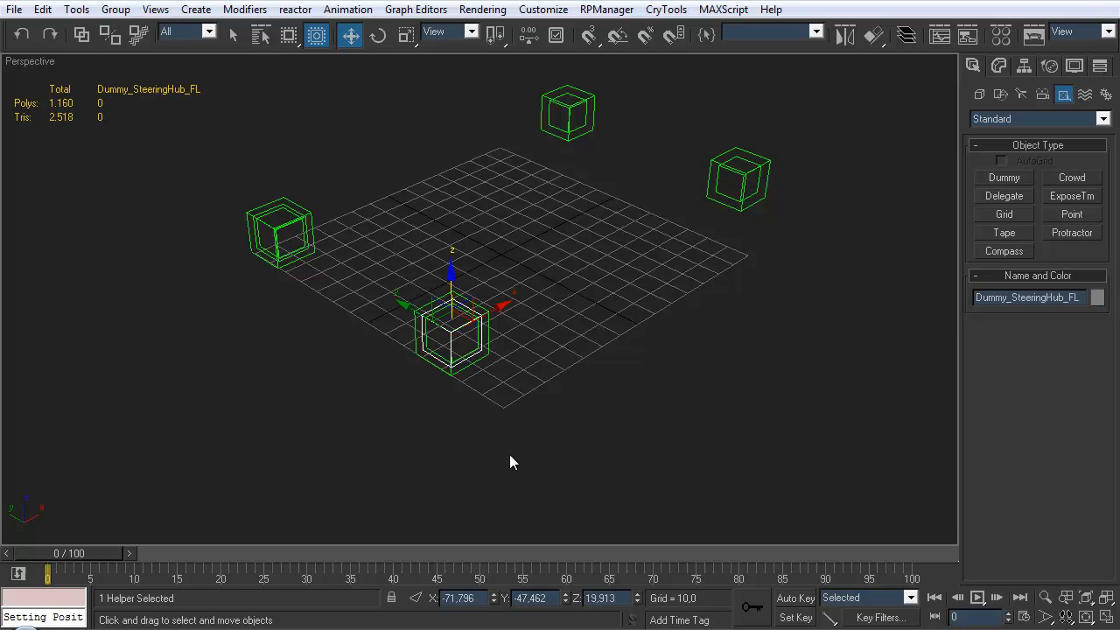
key("e")
mouse_move(420, 370)
left_mouse_down()
mouse_move(475, 350)
mouse_move(395, 380)
mouse_move(500, 367)
mouse_move(404, 382)
left_mouse_up()
key("ctrl+z")
left_click(607, 298)
- Test the wheel spin by rotating Dummy_Wheel_FL, undo the rotation and clear the selection
left_click(467, 299)
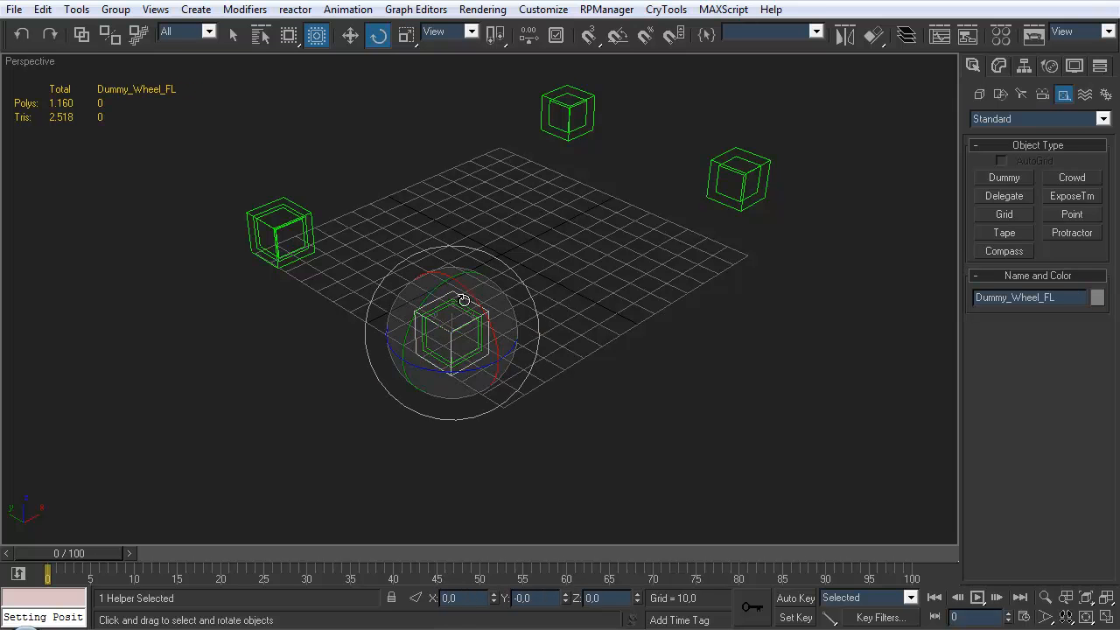
left_click_drag(412, 321, 403, 422)
key("ctrl+z")
left_click(586, 429)
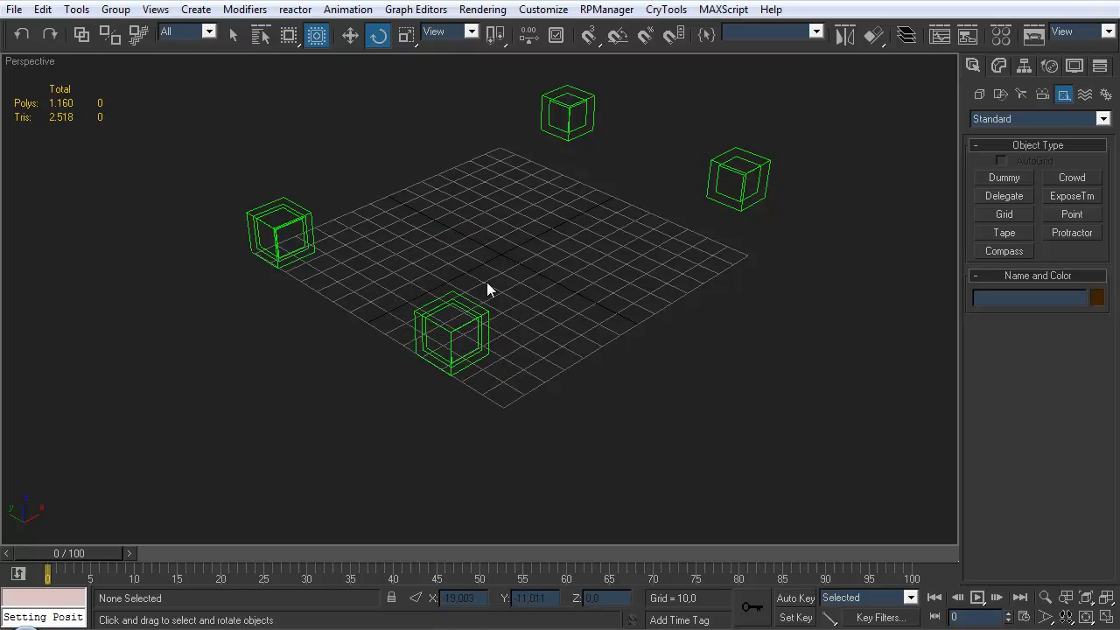
middle_click_drag(527, 320, 525, 349)
middle_click_drag(521, 310, 545, 315)
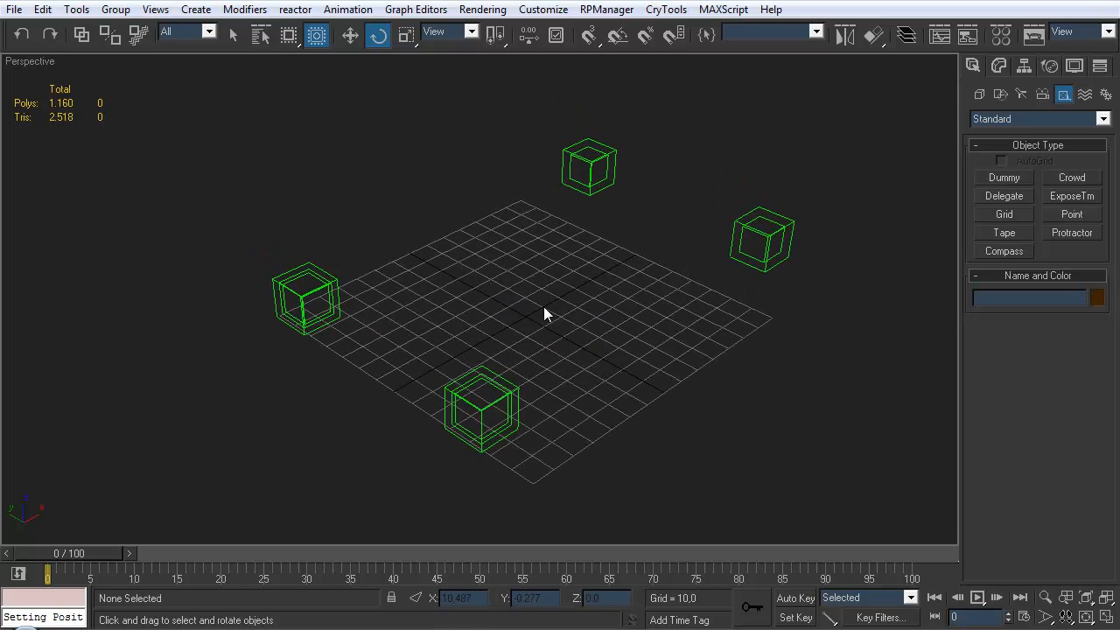
middle_click_drag(550, 275, 604, 315, "alt")
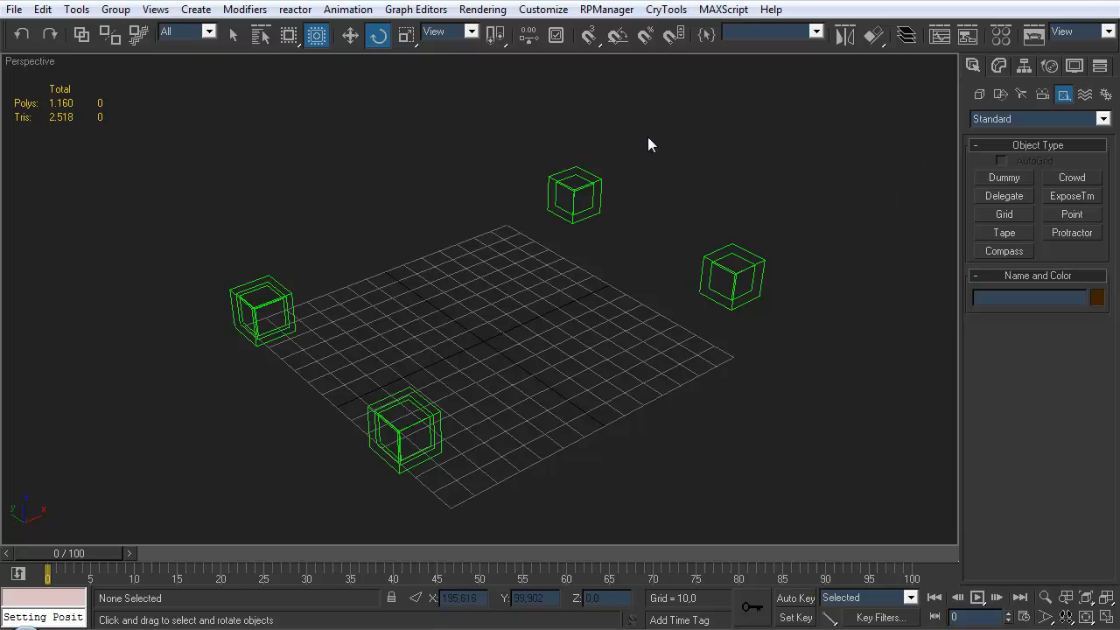
- Create a new dummy helper on the ground near the rear-left wheel dummies
left_click(1003, 179)
middle_click_drag(668, 305, 575, 302)
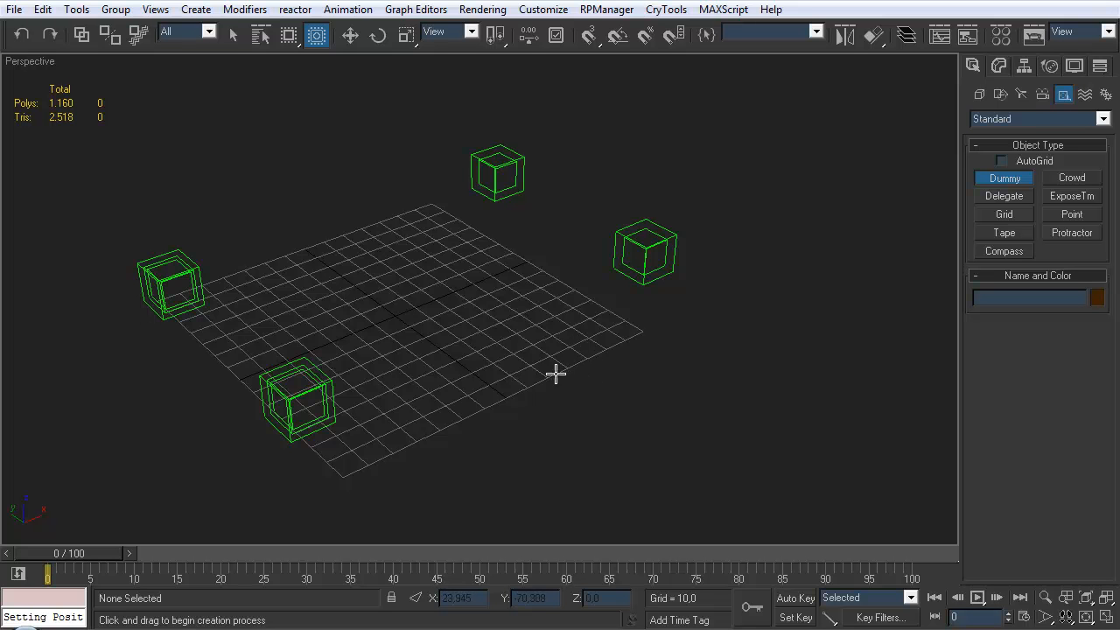
middle_click_drag(553, 373, 572, 368, "alt")
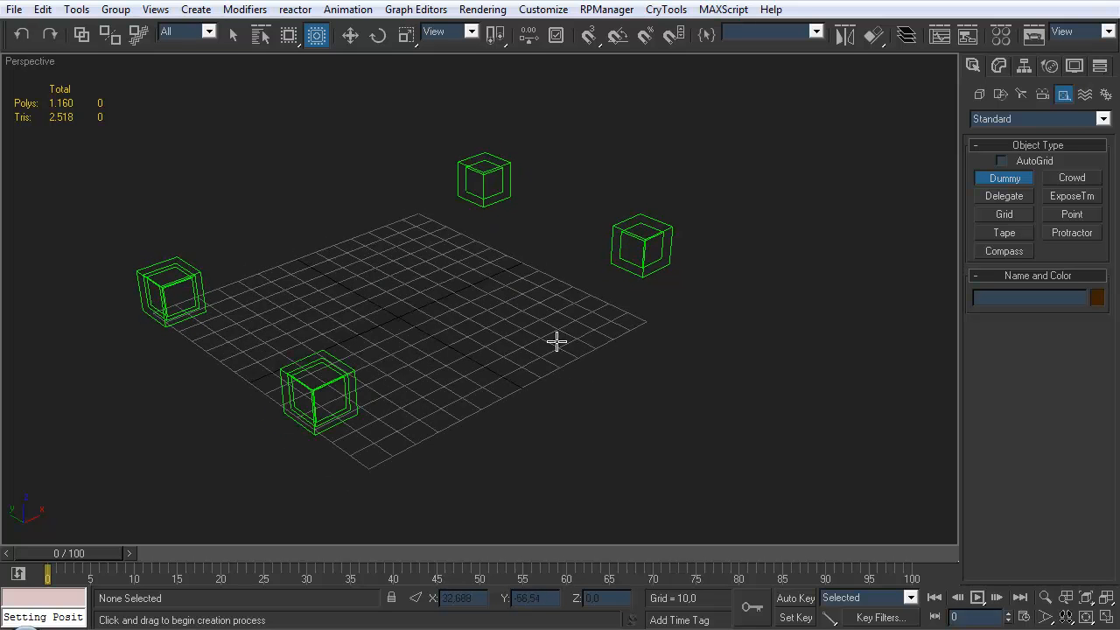
left_click_drag(575, 353, 577, 347)
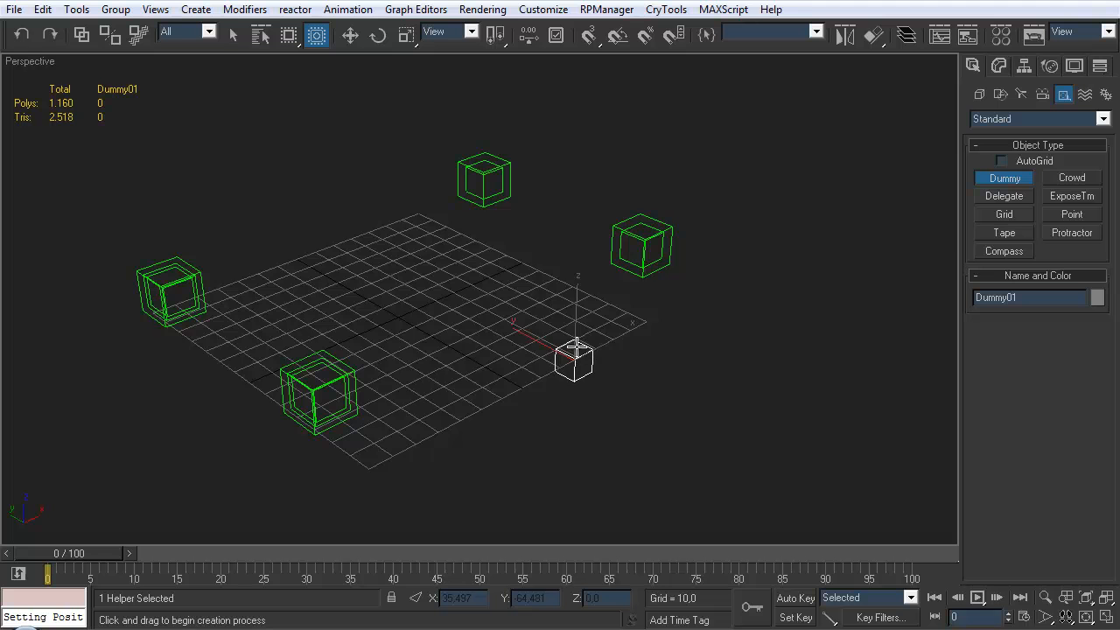
key("e")
- Align the new dummy to the rear-left wheel dummy in X, Y and Z, pivot point to pivot point
middle_click_drag(577, 347, 740, 80, "alt")
left_click(877, 35)
middle_click_drag(662, 243, 665, 294, "alt")
left_click(648, 241)
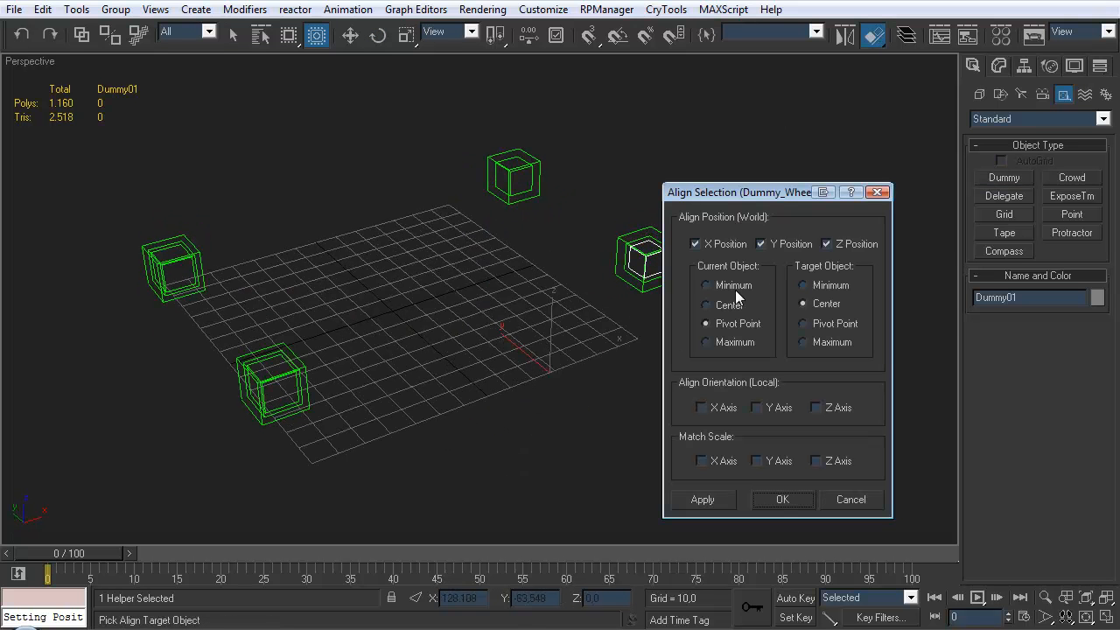
left_click(825, 322)
left_click(775, 507)
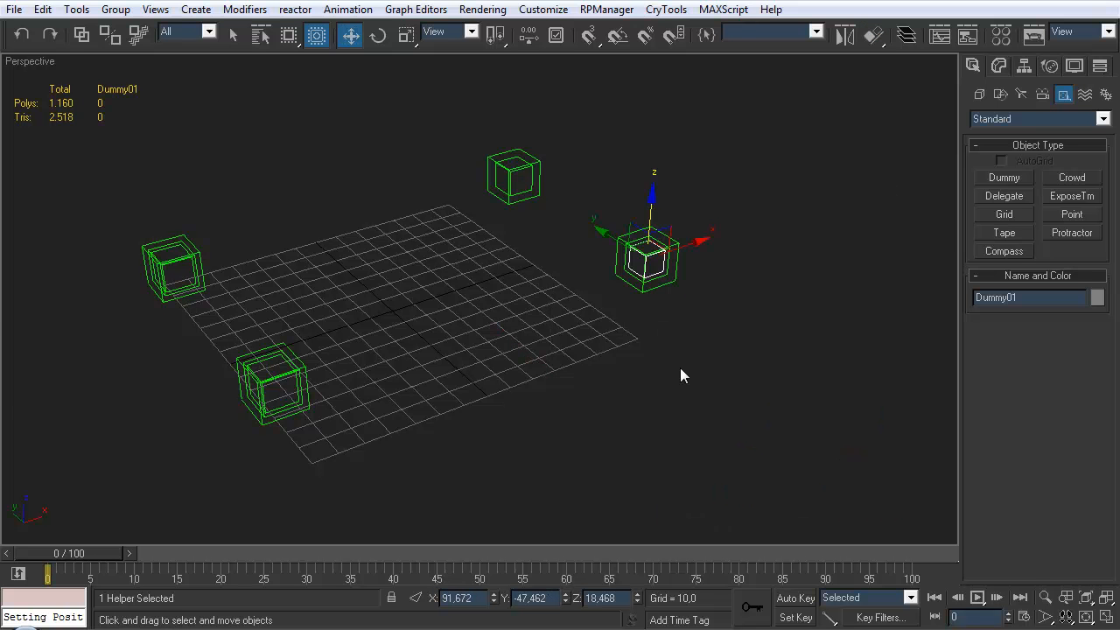
- Raise the new dummy straight above the rear-left wheel to about Z 41.4 and name it Dummy_SuspAnchor_RL
middle_click_drag(742, 414, 572, 355, "alt")
scroll(572, 355, "up", 5)
middle_click_drag(513, 382, 549, 308, "alt")
left_click_drag(532, 313, 526, 238)
middle_click_drag(517, 319, 475, 290, "alt")
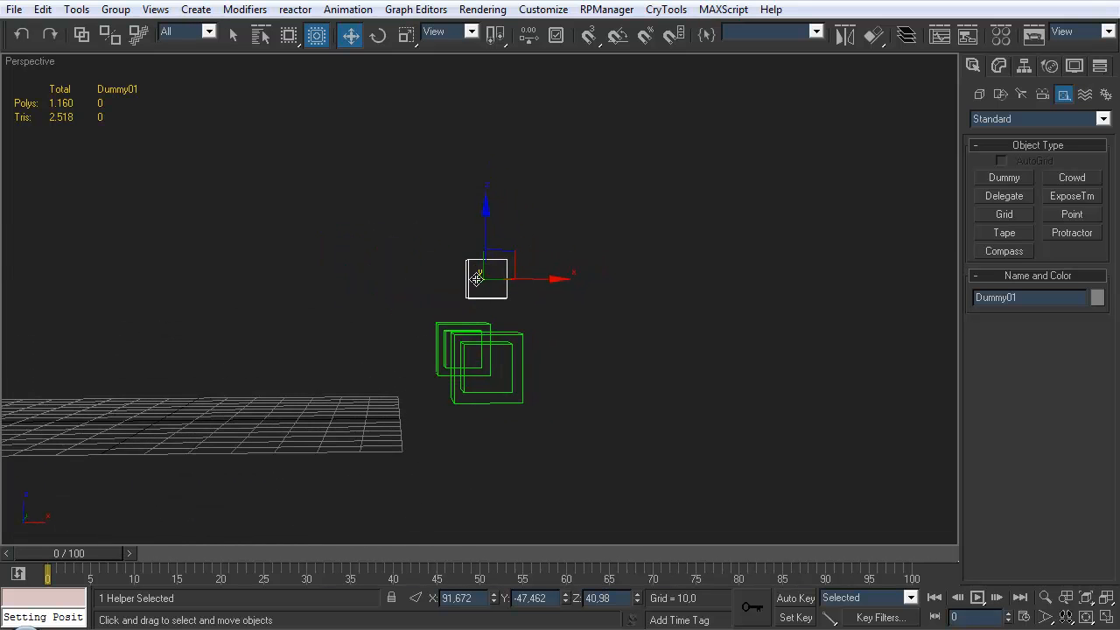
left_click_drag(483, 226, 485, 222)
middle_click_drag(486, 267, 514, 367, "alt")
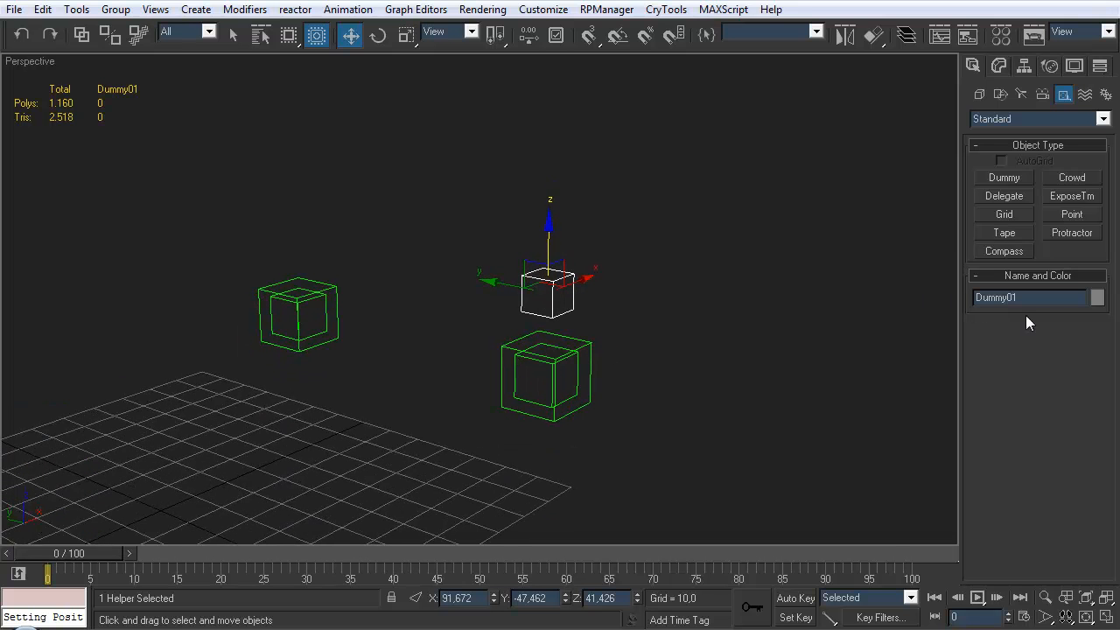
left_click_drag(1040, 300, 1002, 308)
- Copy Dummy_SuspAnchor_RL along Y toward the rear-right wheel and name the copy Dummy_SuspAnchor_RR
middle_click_drag(623, 480, 685, 475)
middle_click_drag(685, 475, 613, 418, "alt")
middle_click_drag(613, 419, 685, 408)
left_click_drag(624, 286, 578, 256, "shift")
left_click_drag(557, 359, 622, 350)
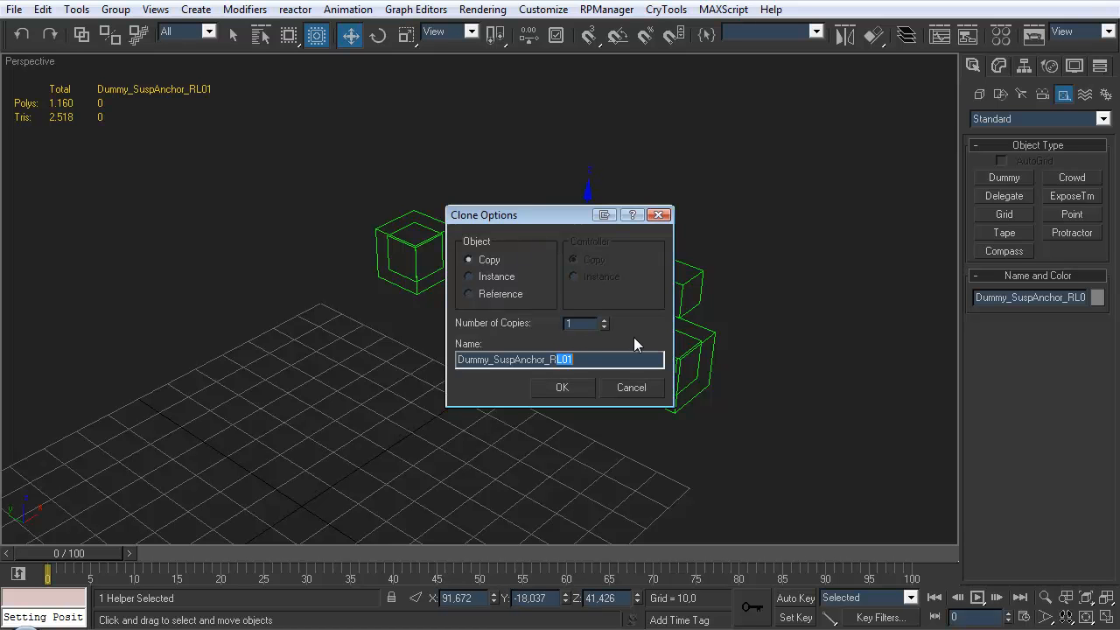
left_click(546, 390)
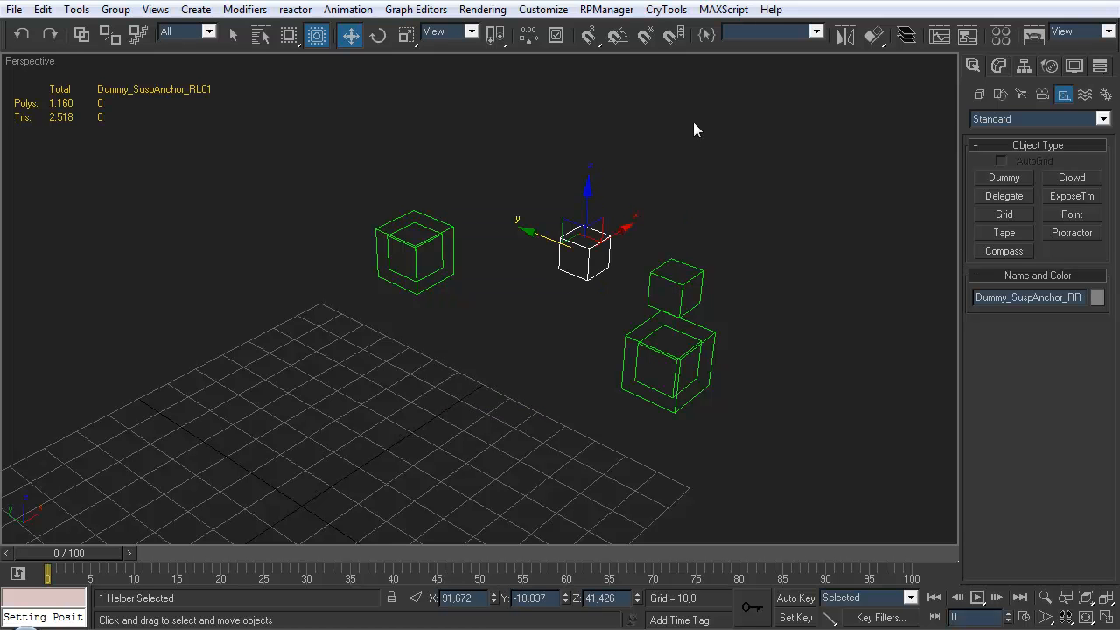
- Align Dummy_SuspAnchor_RR to the rear-right wheel dummy in X and Y only, keeping its height
left_click(873, 35)
left_click(421, 226)
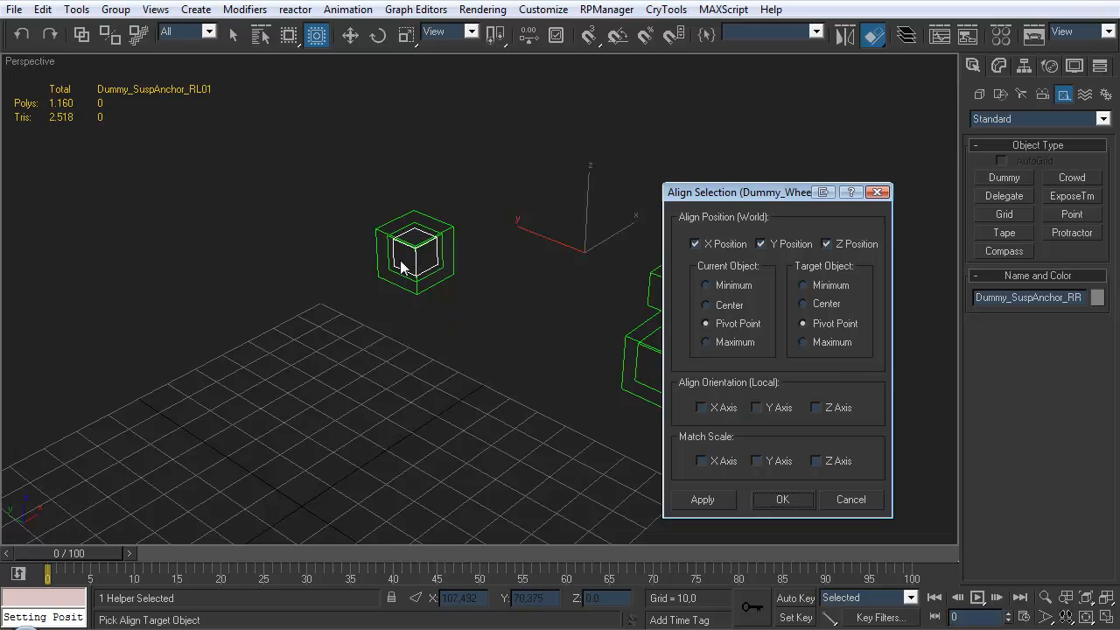
left_click(827, 244)
left_click(771, 500)
- Copy Dummy_SuspAnchor_RR along X toward the front and name the copy Dummy_SuspAnchor_FR
middle_click_drag(771, 501, 688, 194, "alt")
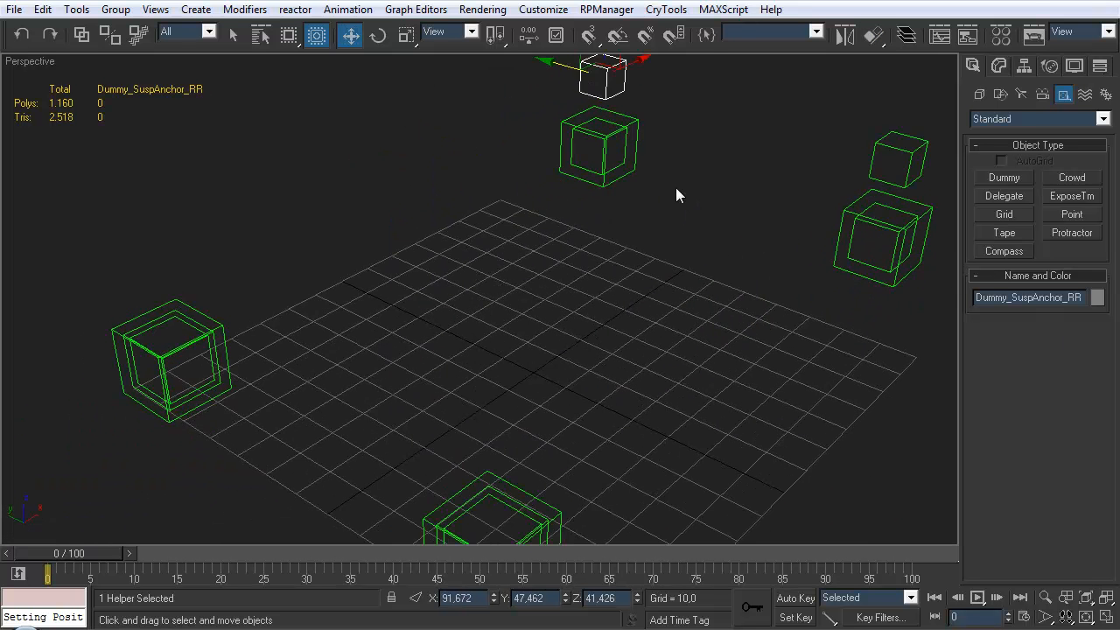
scroll(688, 194, "down", 3)
left_click_drag(602, 128, 482, 191, "shift")
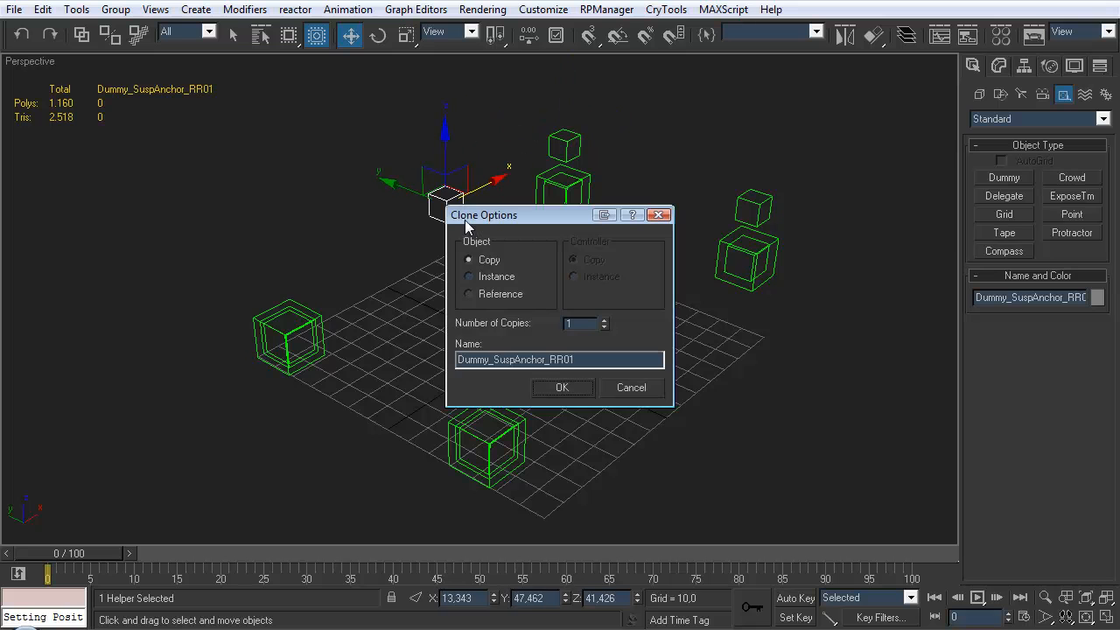
left_click_drag(562, 362, 672, 359)
left_click(554, 382)
- Align Dummy_SuspAnchor_FR above the front-right wheel dummy in X and Y, pivot point to pivot point
left_click(872, 35)
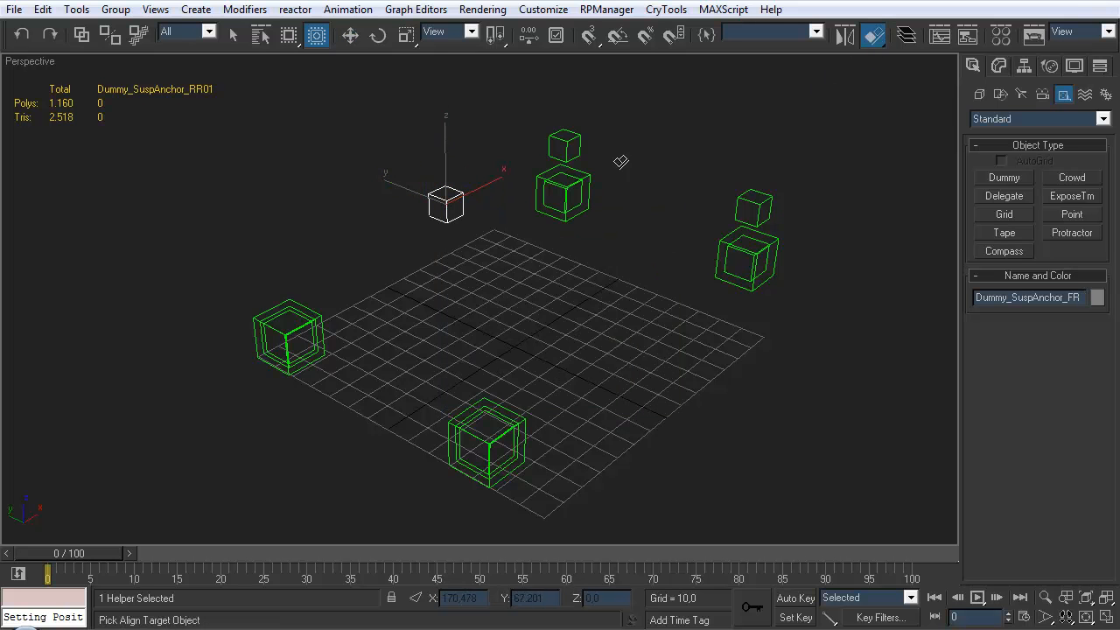
left_click(301, 318)
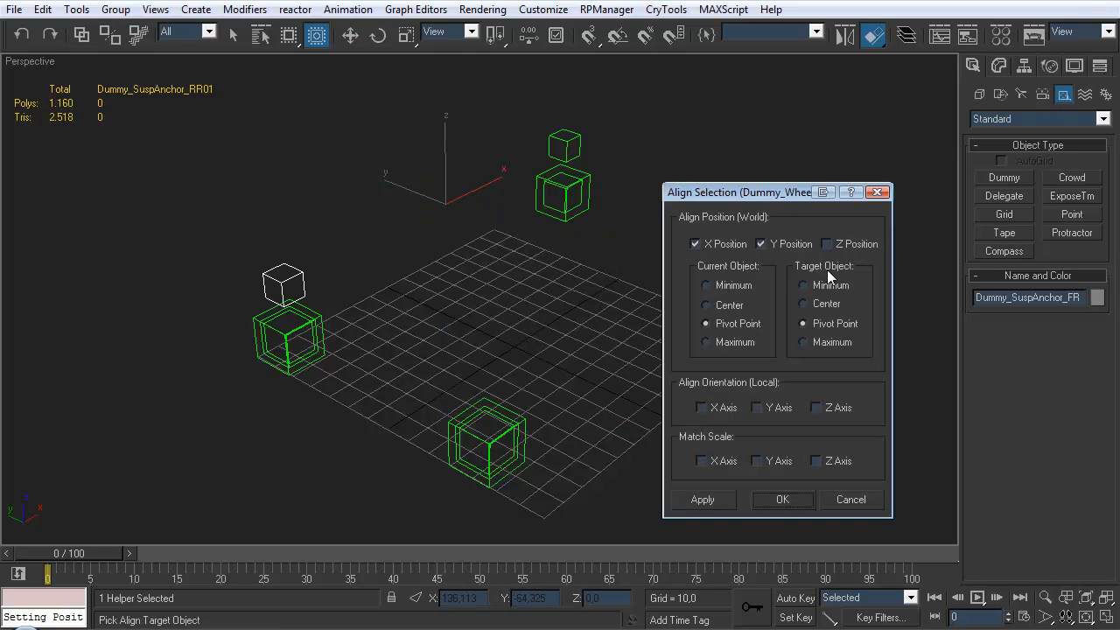
left_click(782, 500)
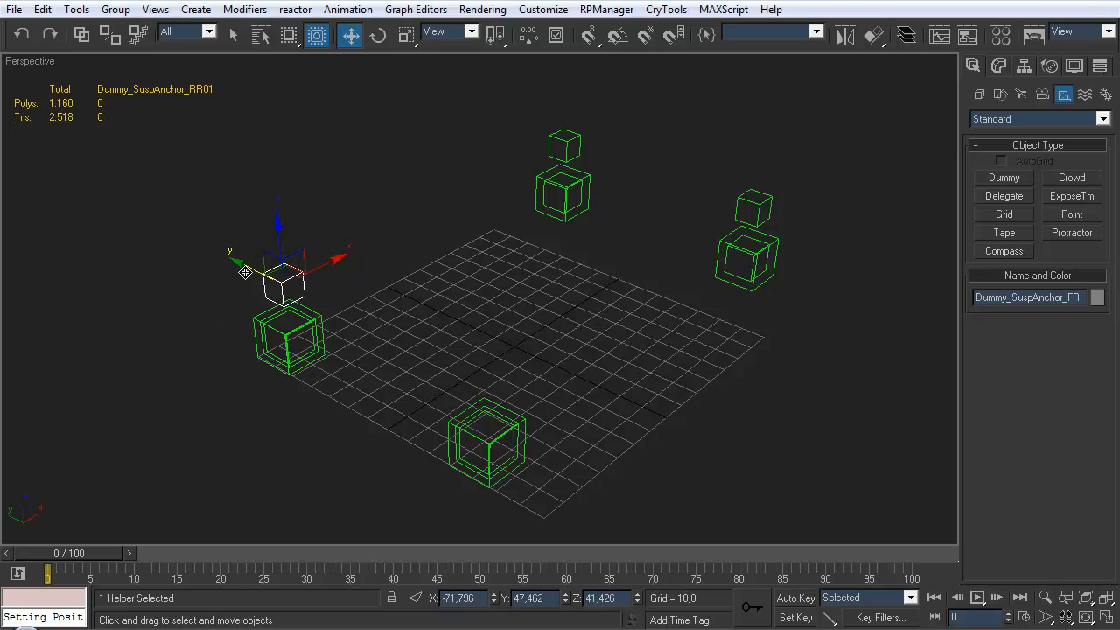
- Copy Dummy_SuspAnchor_FR along Y toward the front-left wheel and name the copy Dummy_SuspAnchor_FL
left_click_drag(247, 277, 285, 294, "shift")
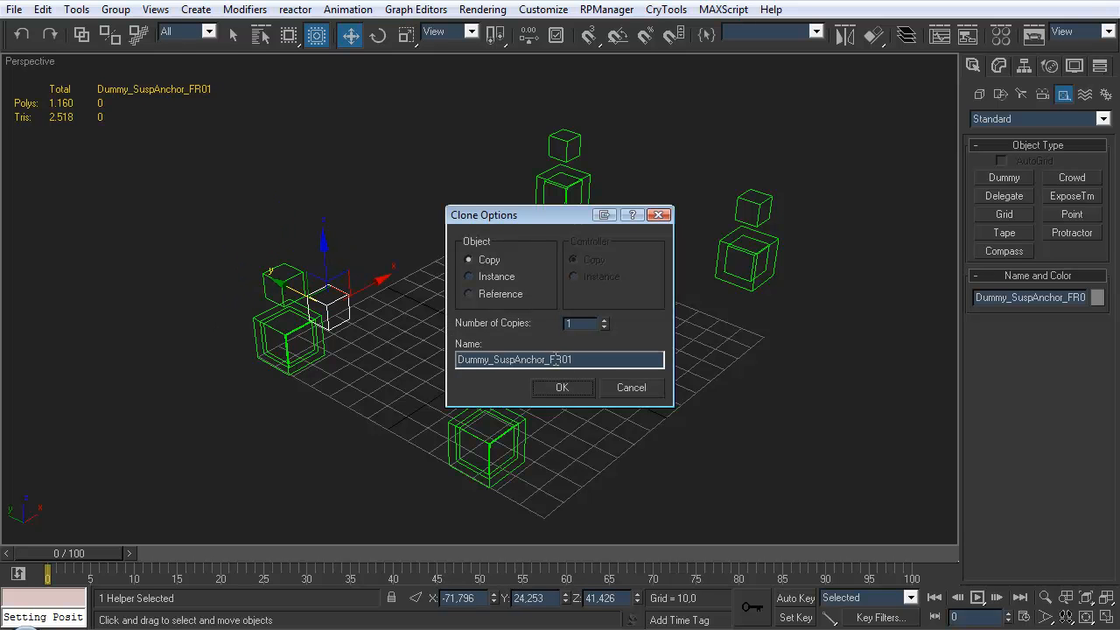
left_click_drag(550, 359, 574, 359)
type("FL")
key("Return")
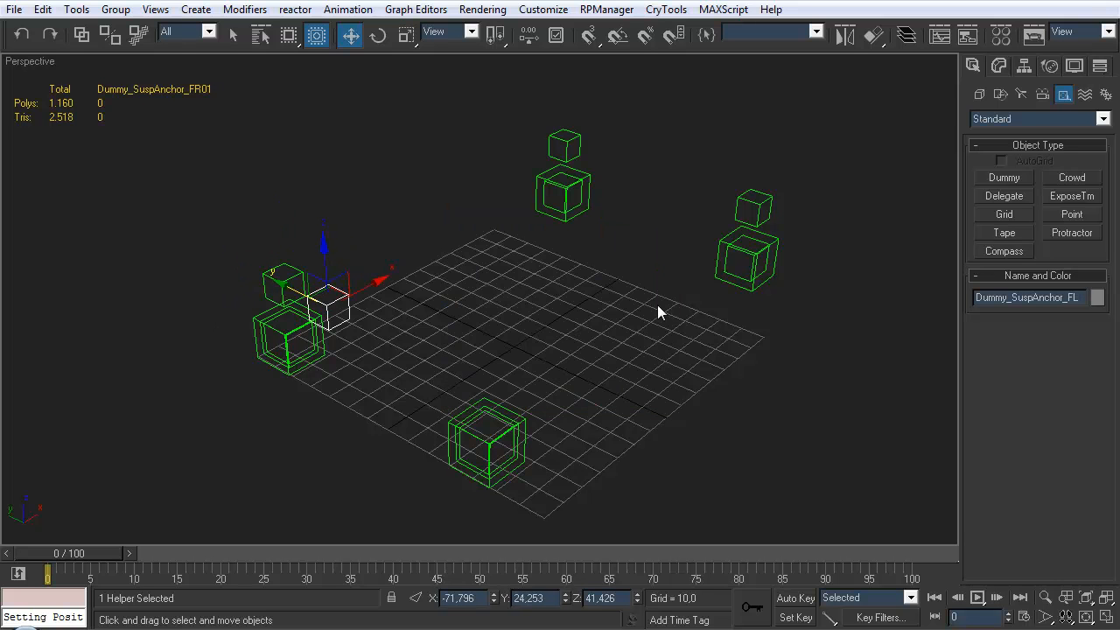
- Align Dummy_SuspAnchor_FL above the front-left wheel dummy in X and Y, and clear the selection
left_click(873, 35)
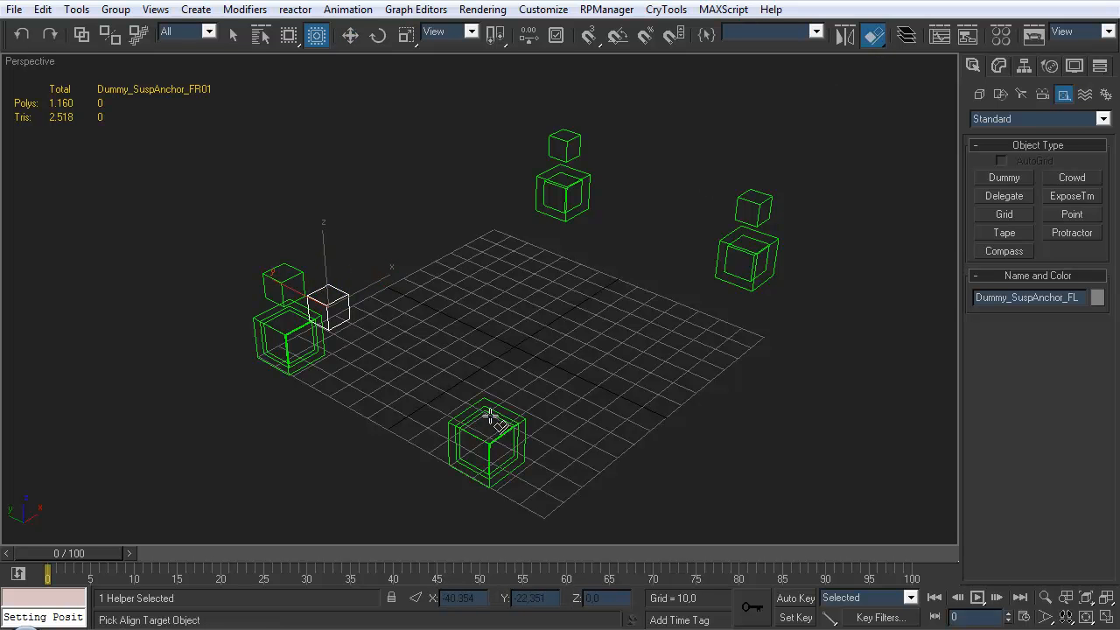
left_click(525, 456)
left_click(780, 498)
left_click(620, 387)
mouse_move(620, 387)
middle_mouse_down("alt")
mouse_move(691, 321)
mouse_move(617, 366)
middle_mouse_up("alt")
middle_click_drag(473, 332, 487, 435)
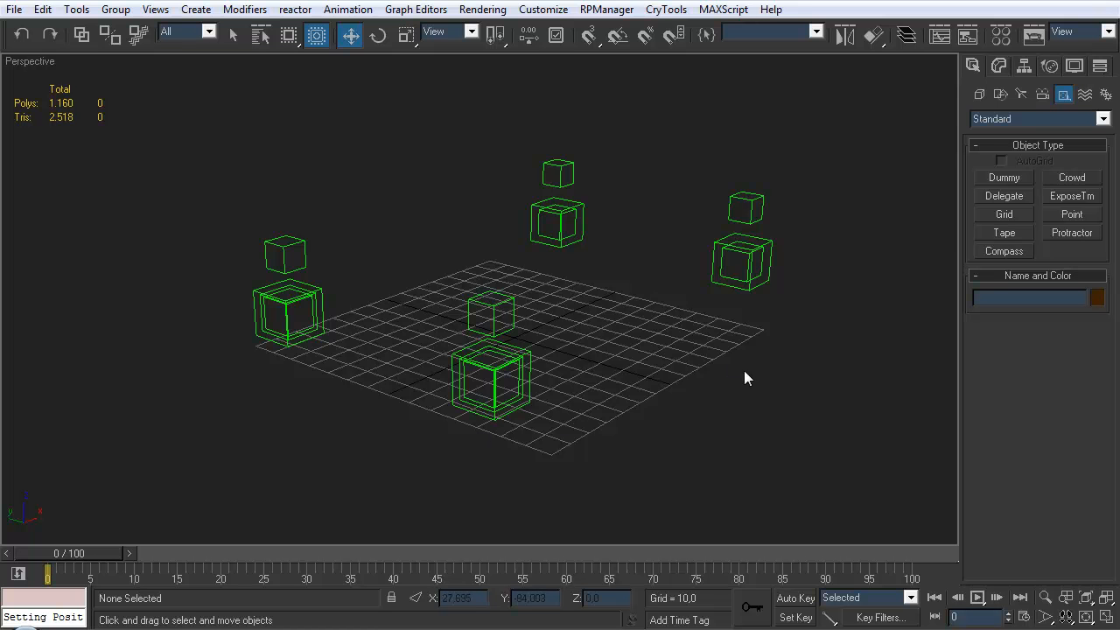
- Test the rear-left suspension travel by moving Dummy_WheelHub_RL up and down beneath its anchor, and cancel the moves
middle_click_drag(795, 363, 788, 368)
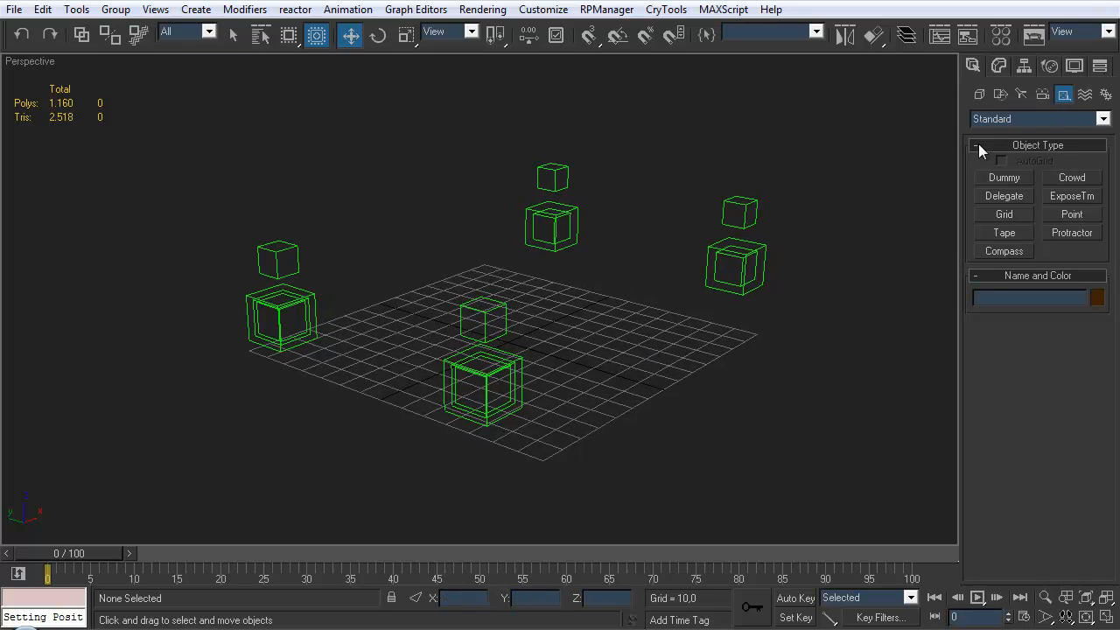
middle_click_drag(687, 257, 517, 365)
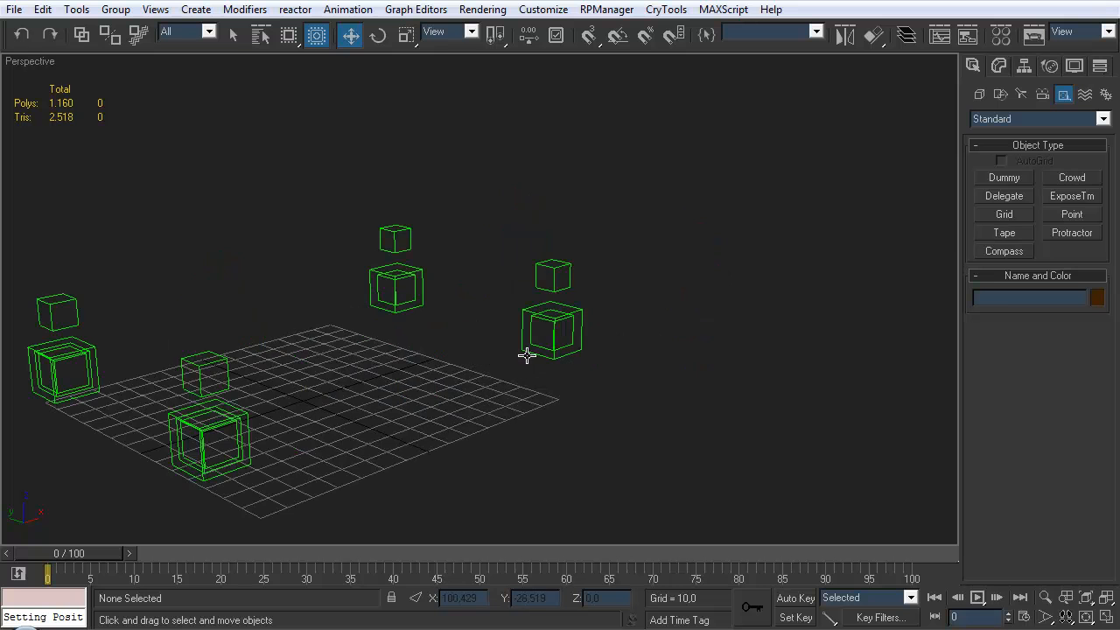
left_click(537, 350)
key("z")
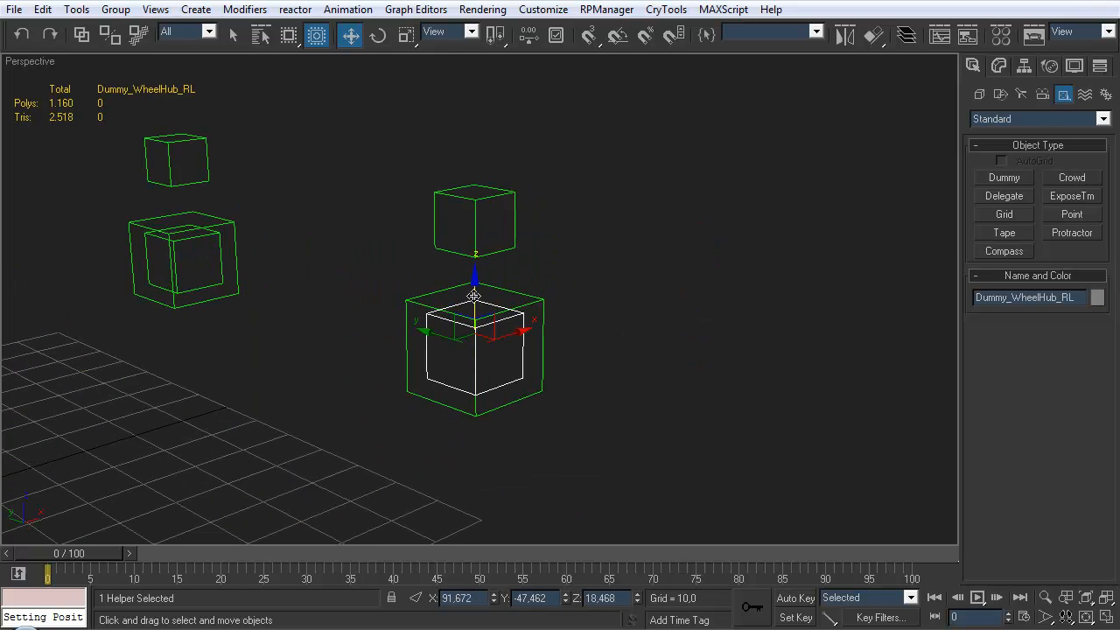
left_click_drag(485, 257, 477, 320)
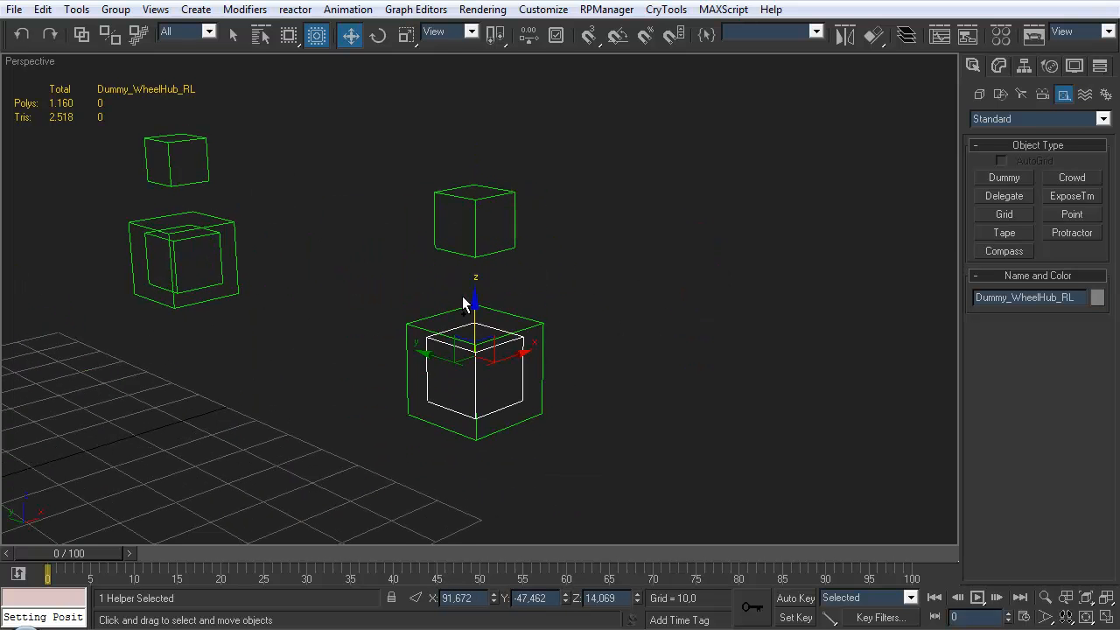
left_click_drag(475, 245, 475, 240)
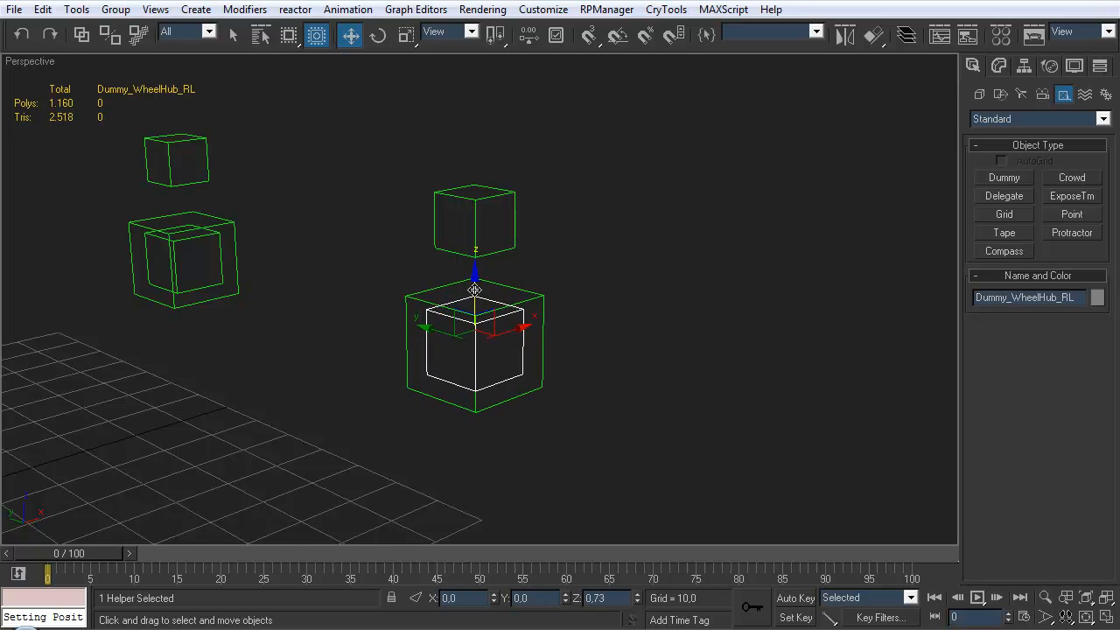
left_click_drag(479, 258, 486, 235)
right_click(486, 238)
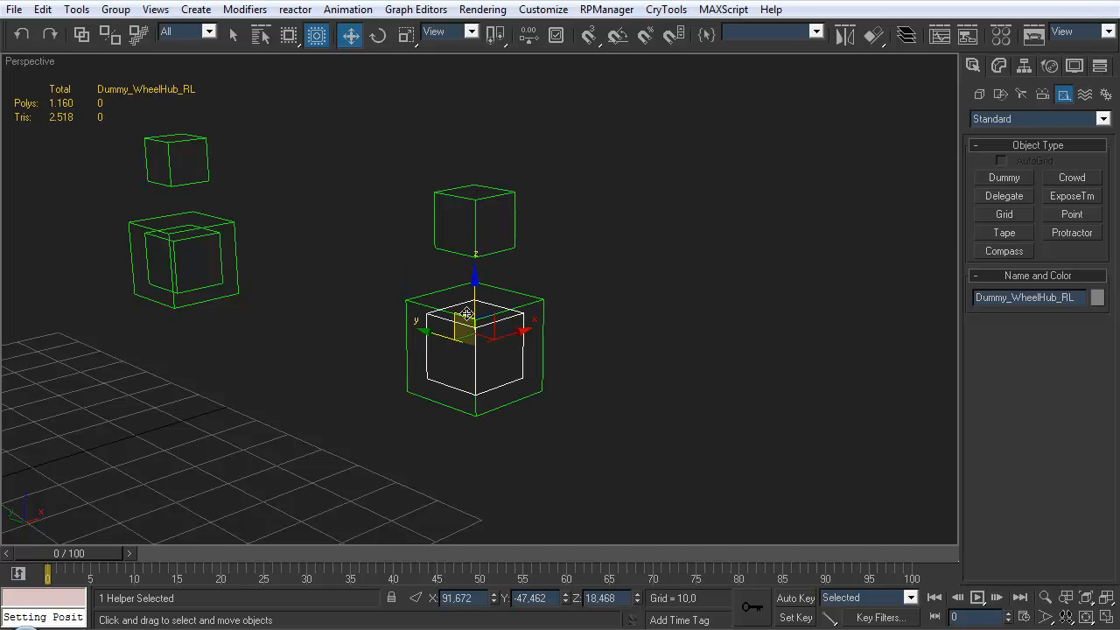
middle_click_drag(521, 259, 519, 300, "alt")
middle_click_drag(414, 334, 500, 255, "alt")
mouse_move(499, 258)
left_mouse_down()
mouse_move(484, 329)
mouse_move(492, 256)
left_mouse_up()
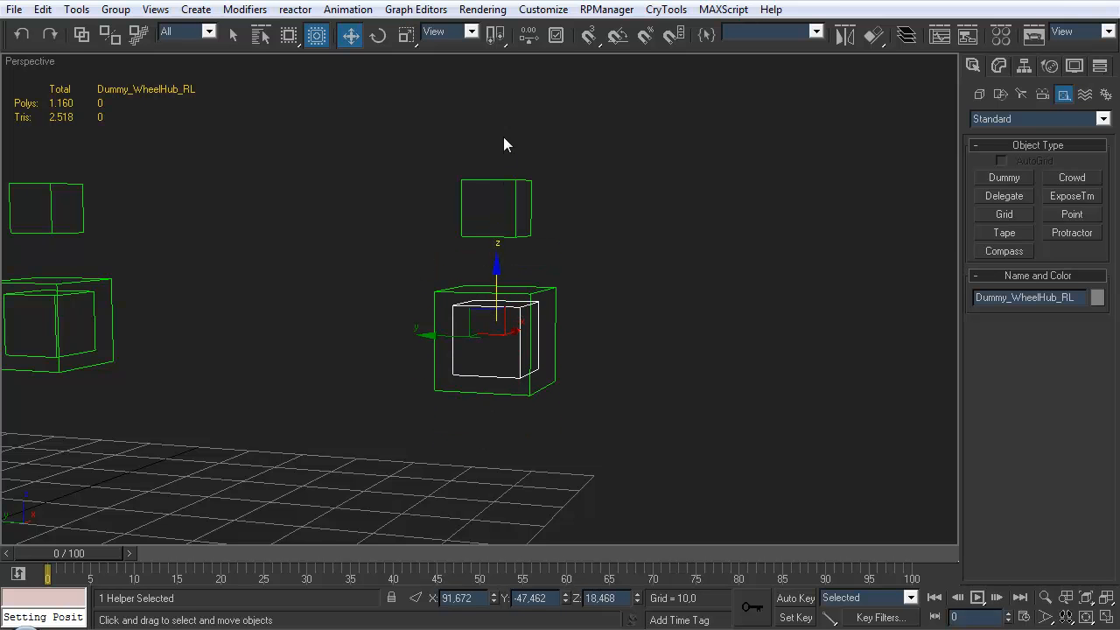
middle_click_drag(545, 327, 492, 257, "alt")
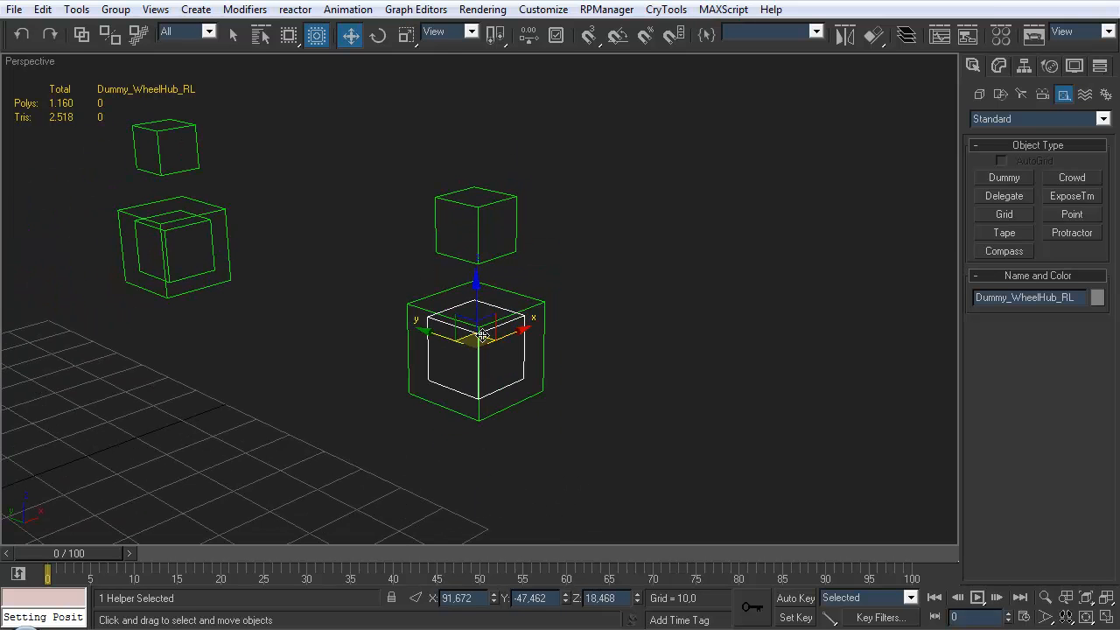
middle_click_drag(490, 367, 485, 333, "alt")
middle_click_drag(516, 276, 870, 225, "alt")
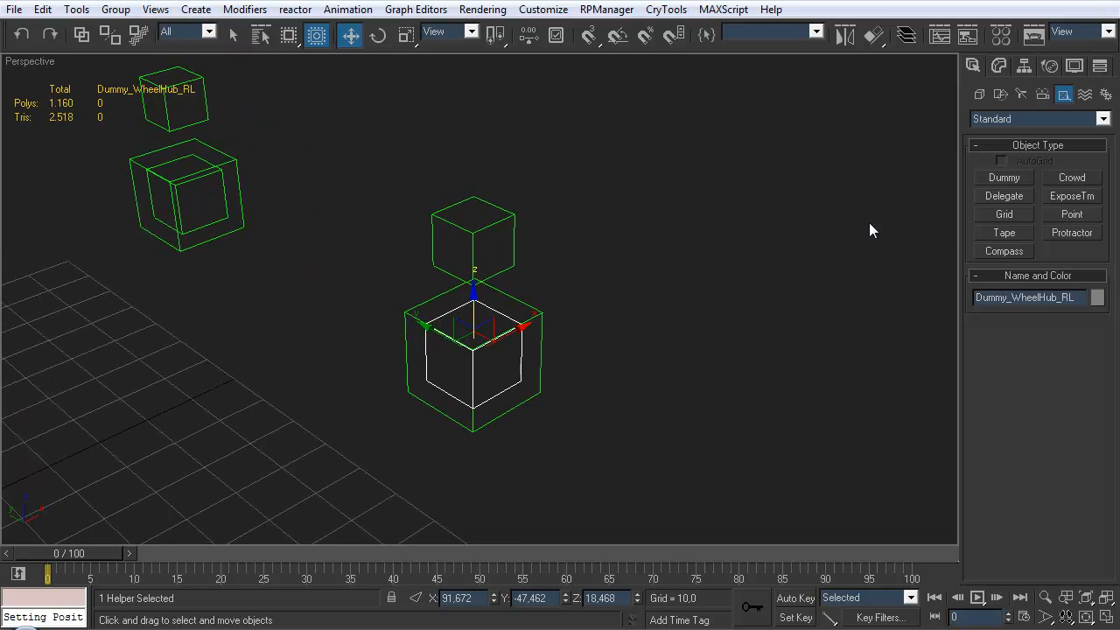
- Draw a straight vertical line about 40 units long in the Front view, from above the rear-left suspension anchor down to the wheel hub
left_click(1001, 93)
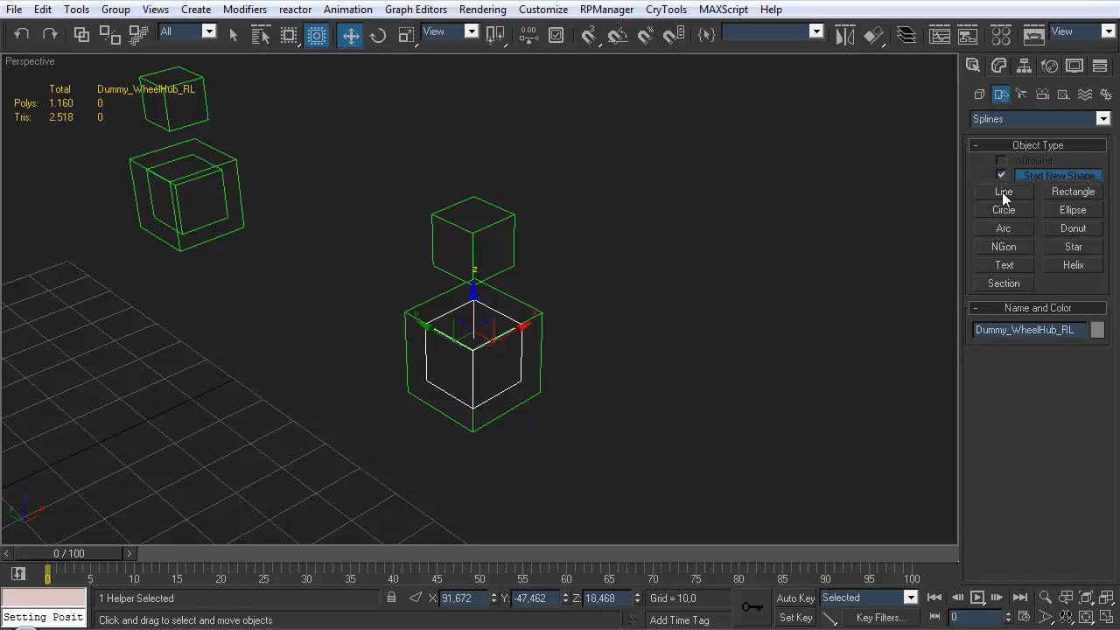
left_click(1005, 191)
middle_click_drag(651, 306, 622, 312, "alt")
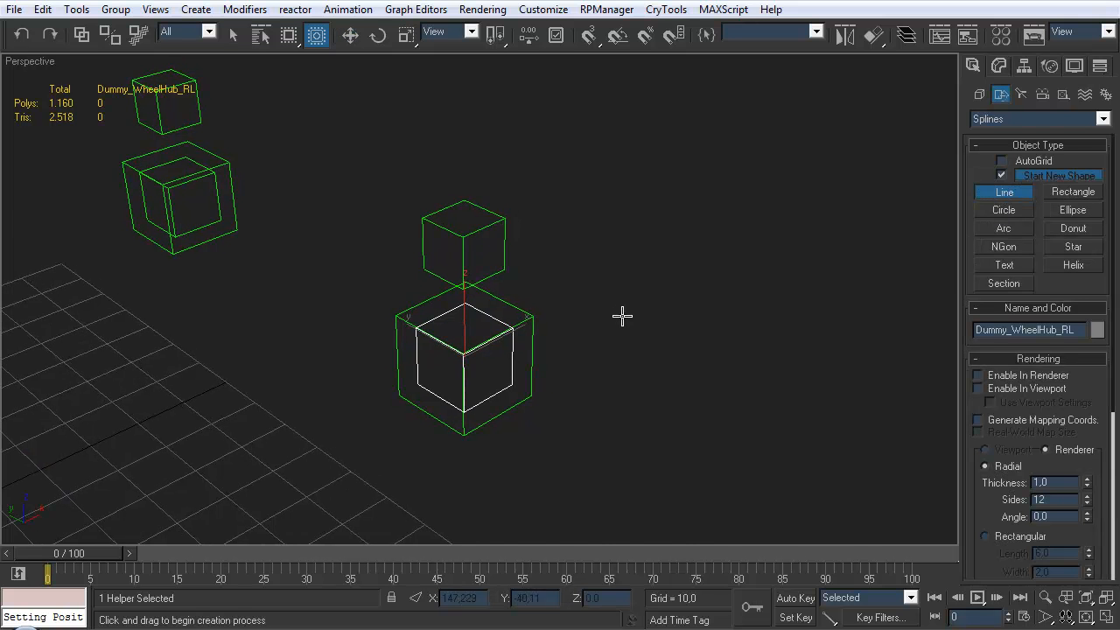
key("alt+w")
middle_click(688, 178)
key("alt+w")
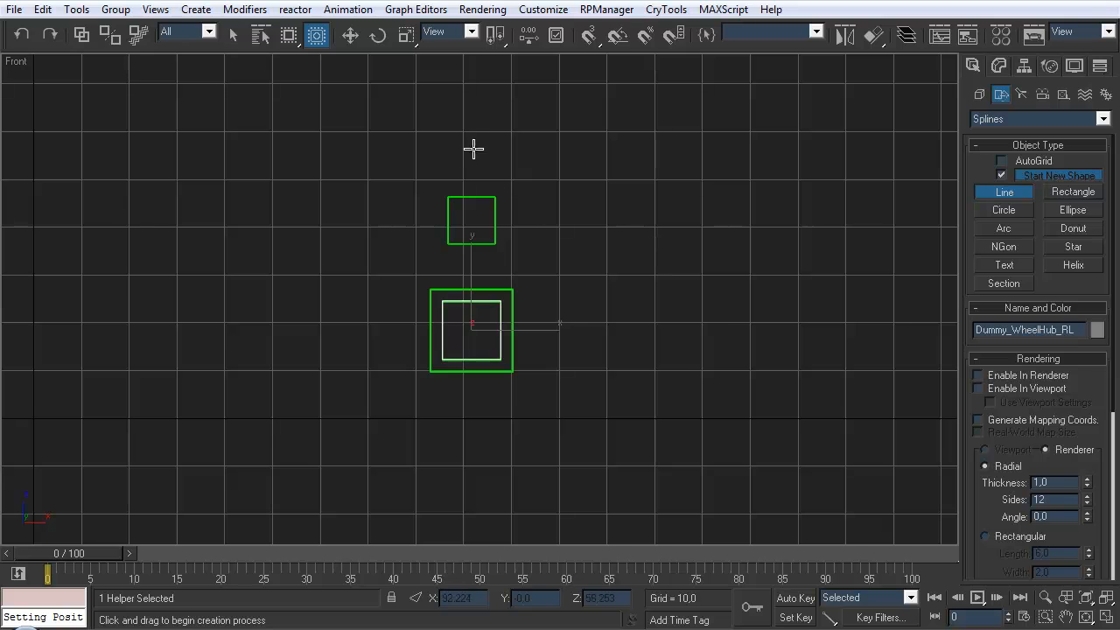
left_click(472, 137)
left_click(479, 327, "shift")
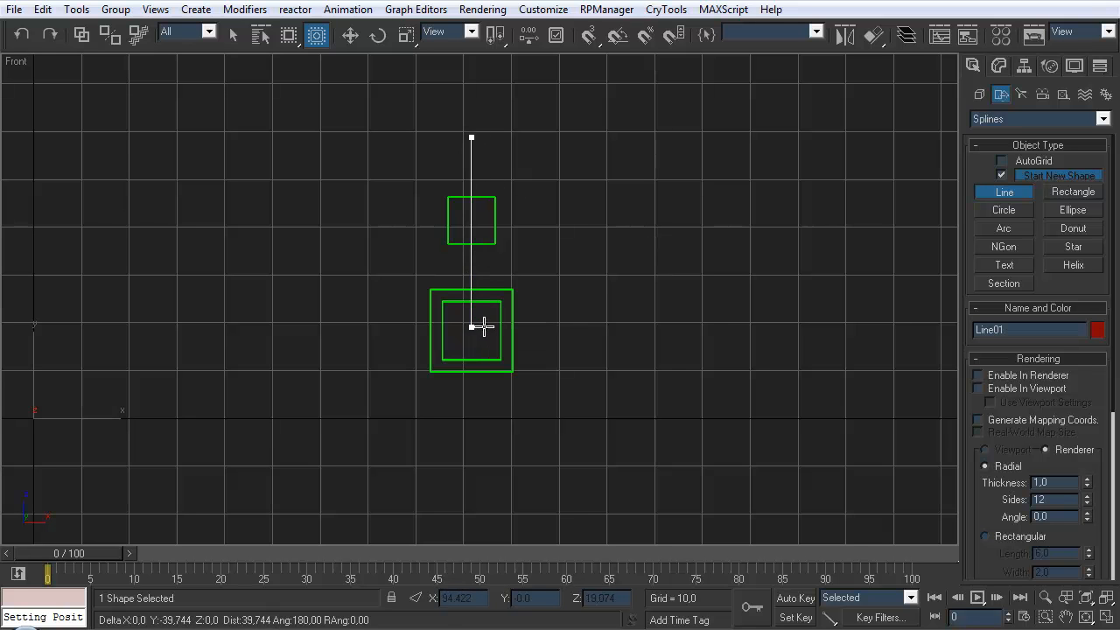
right_click(484, 327)
key("alt+w")
middle_click(617, 404)
key("w")
key("alt+w")
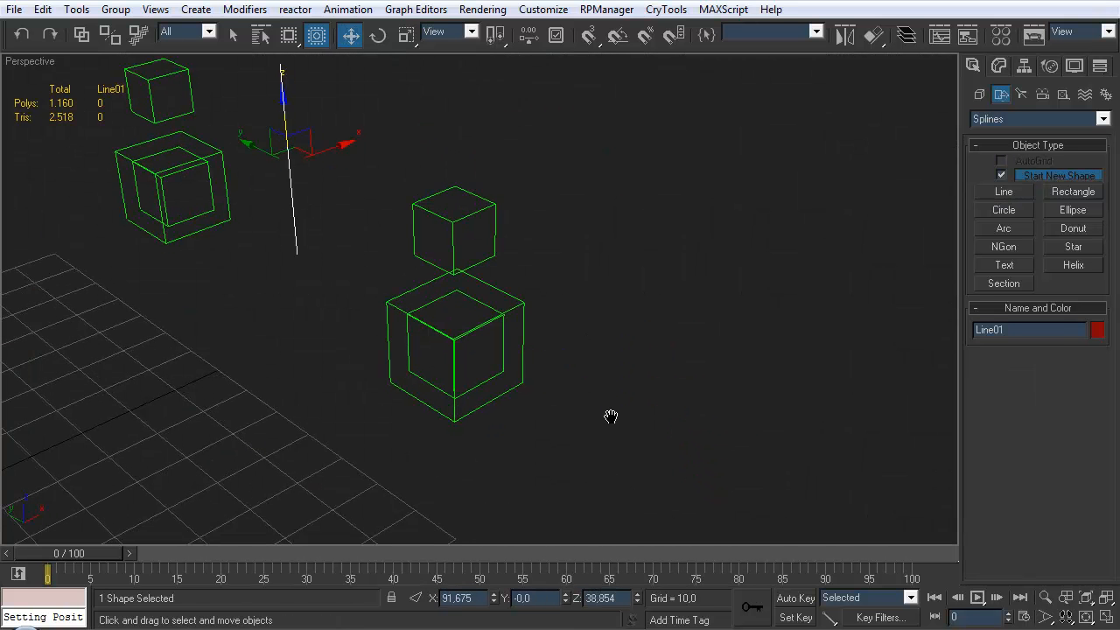
- Set the Z position of Dummy_SuspAnchor_RL to 40
left_click(658, 327)
middle_click_drag(656, 325, 525, 231, "alt")
middle_click_drag(525, 232, 545, 262)
left_click_drag(574, 292, 447, 240)
middle_click_drag(543, 276, 536, 296)
middle_click_drag(448, 300, 460, 300)
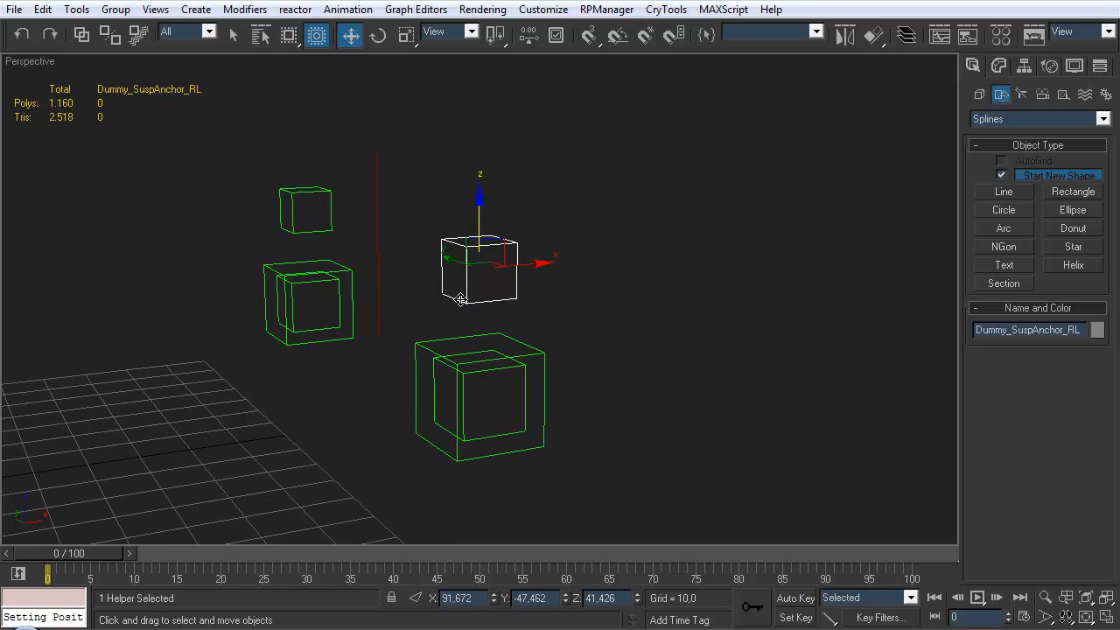
double_click(592, 597)
type("40")
key("Return")
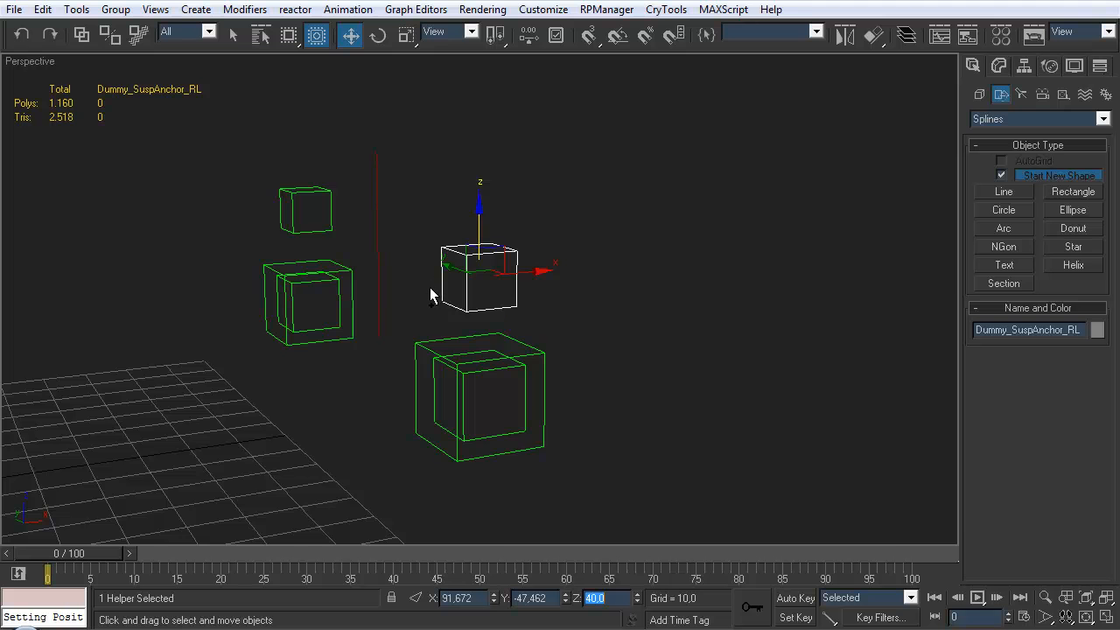
- Set the Z position of the other three suspension anchor dummies to 40 and clear the selection
middle_click_drag(424, 296, 580, 267)
scroll(542, 272, "down", 4)
middle_click_drag(503, 281, 656, 258)
left_click(594, 221)
left_click(260, 245, "ctrl")
left_click(341, 283, "ctrl")
left_click(608, 598)
type("40")
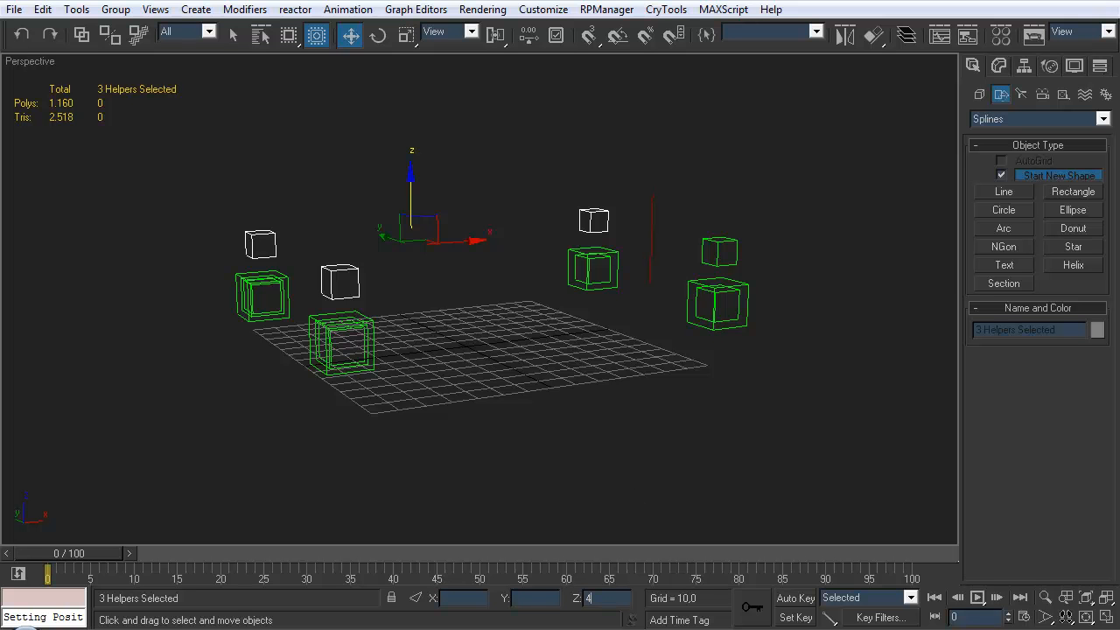
key("Return")
middle_click_drag(512, 294, 477, 298)
left_click(546, 339)
middle_click_drag(560, 337, 459, 369)
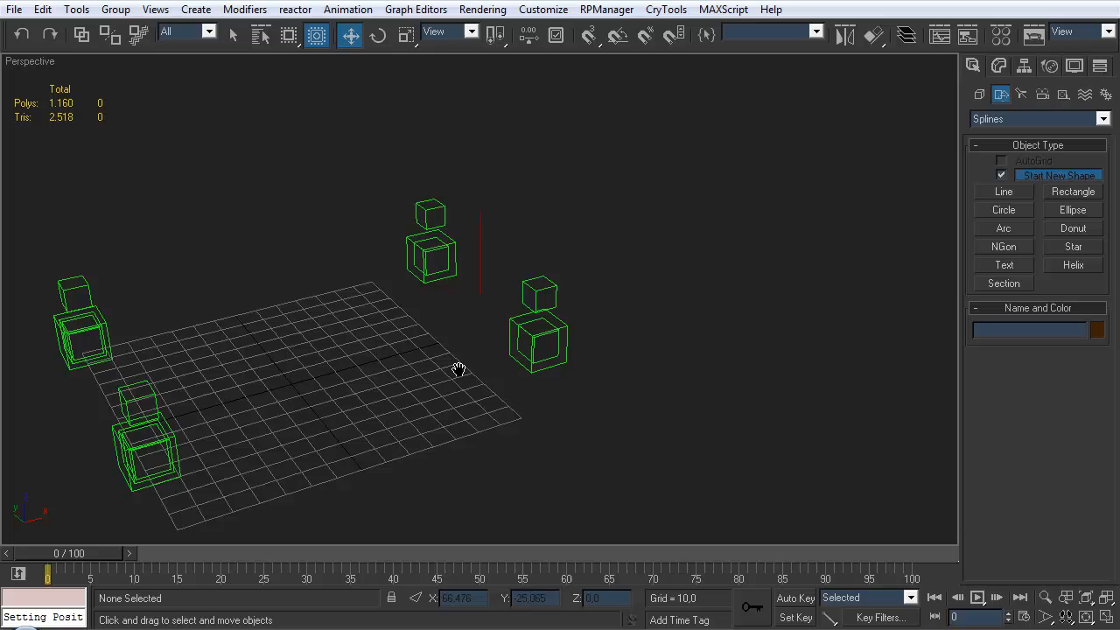
- Align the vertical line to Dummy_SuspAnchor_RL in X, Y and Z, pivot point to pivot point
left_click(480, 251)
middle_click_drag(520, 318, 475, 346)
left_click(873, 35)
left_click(505, 315)
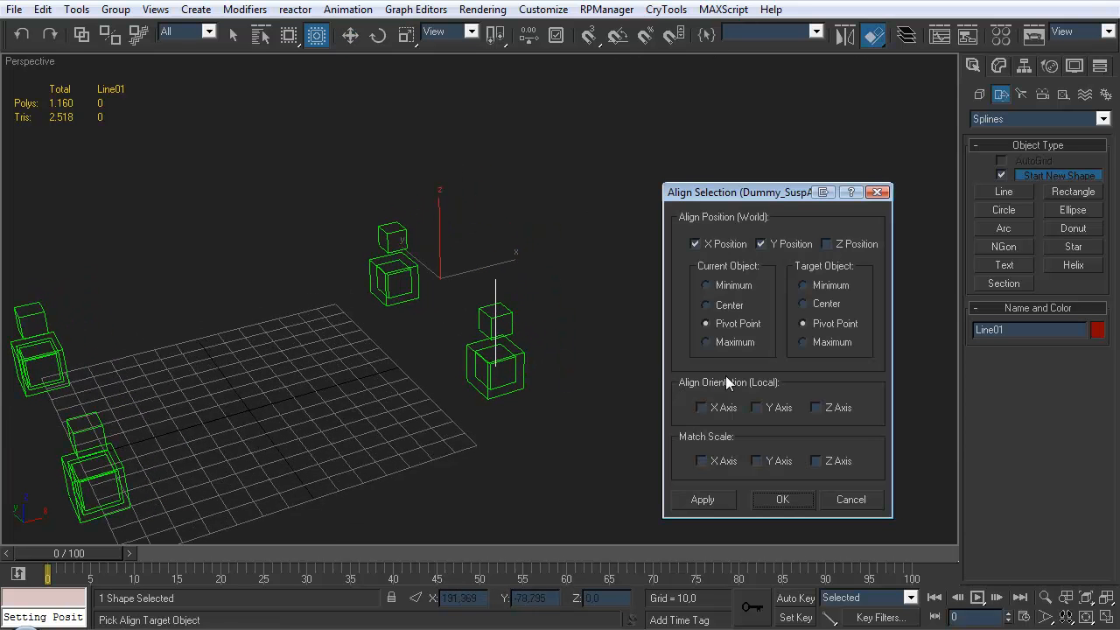
left_click(831, 245)
left_click(786, 501)
- Examine the line's placement and pivot options relative to the rear-left suspension anchor and wheel hub
middle_click_drag(599, 410, 565, 384, "alt")
scroll(526, 359, "up", 6)
middle_click_drag(566, 383, 551, 331)
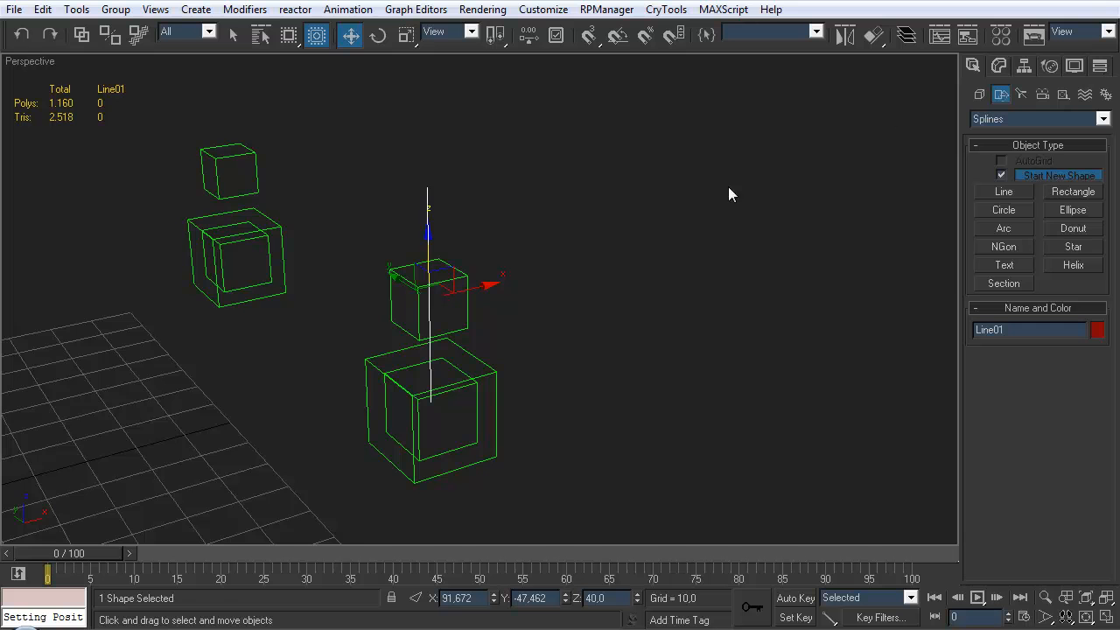
middle_click_drag(424, 352, 421, 330, "alt")
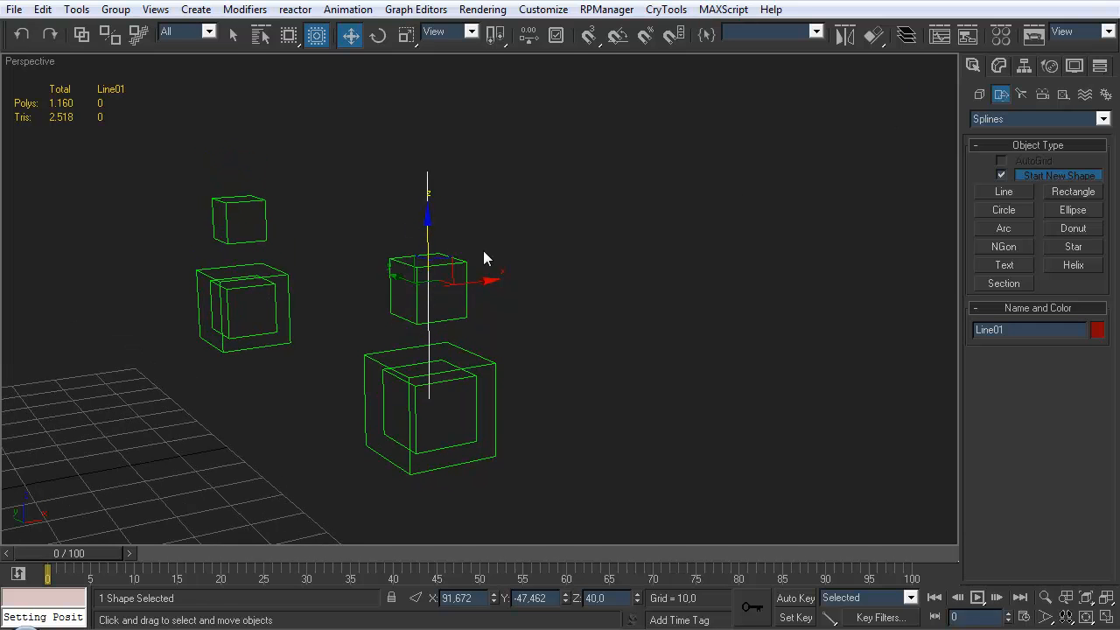
left_click(1025, 64)
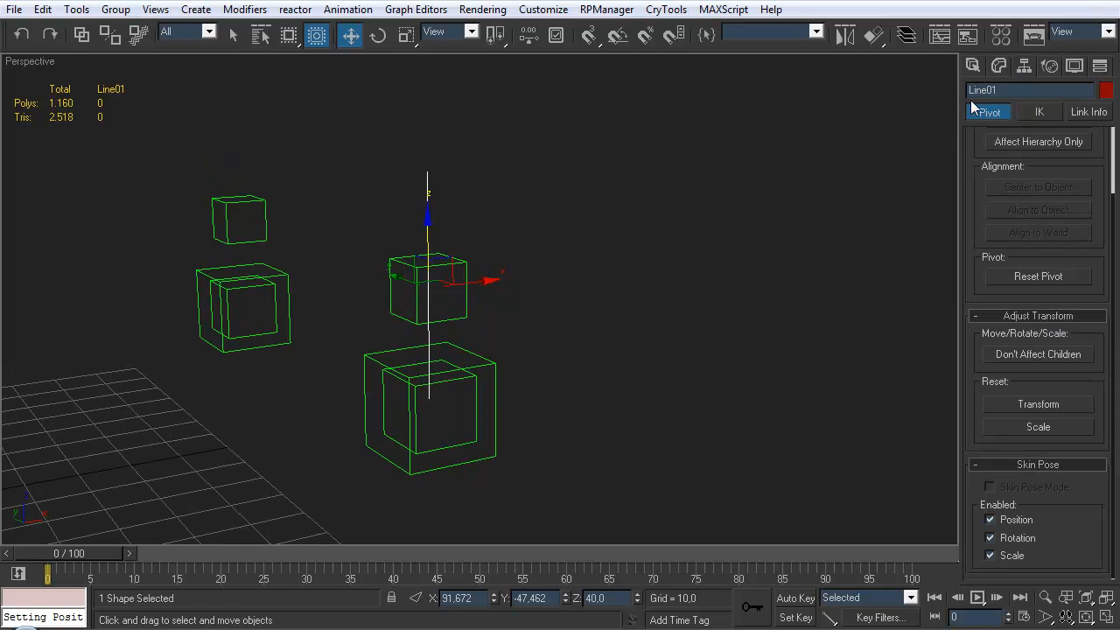
middle_click_drag(555, 293, 411, 245, "alt")
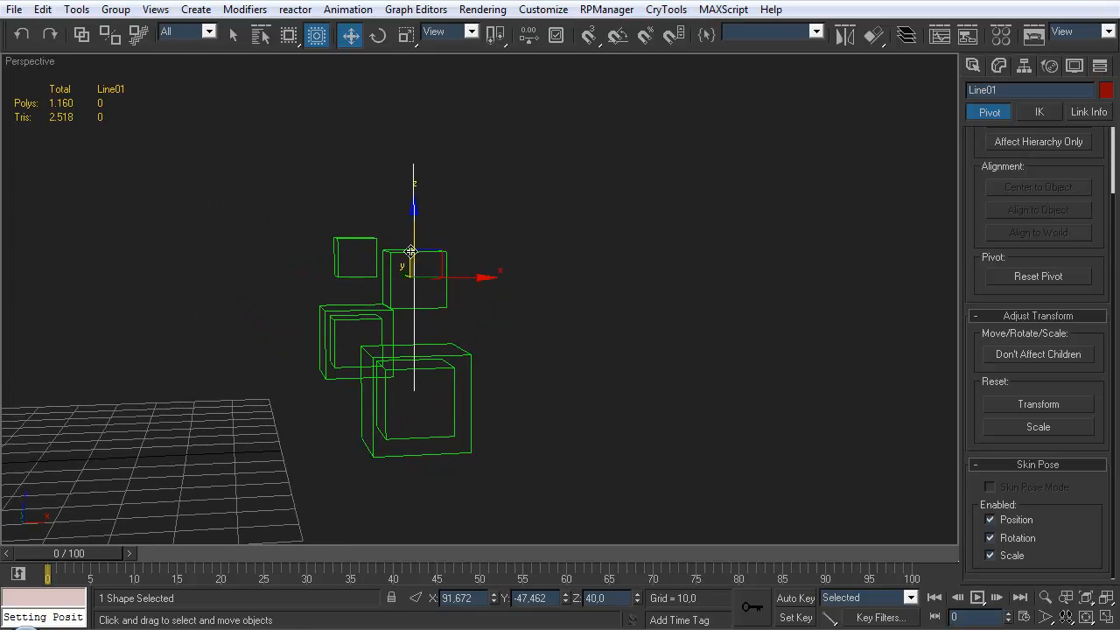
middle_click_drag(415, 233, 407, 333, "alt")
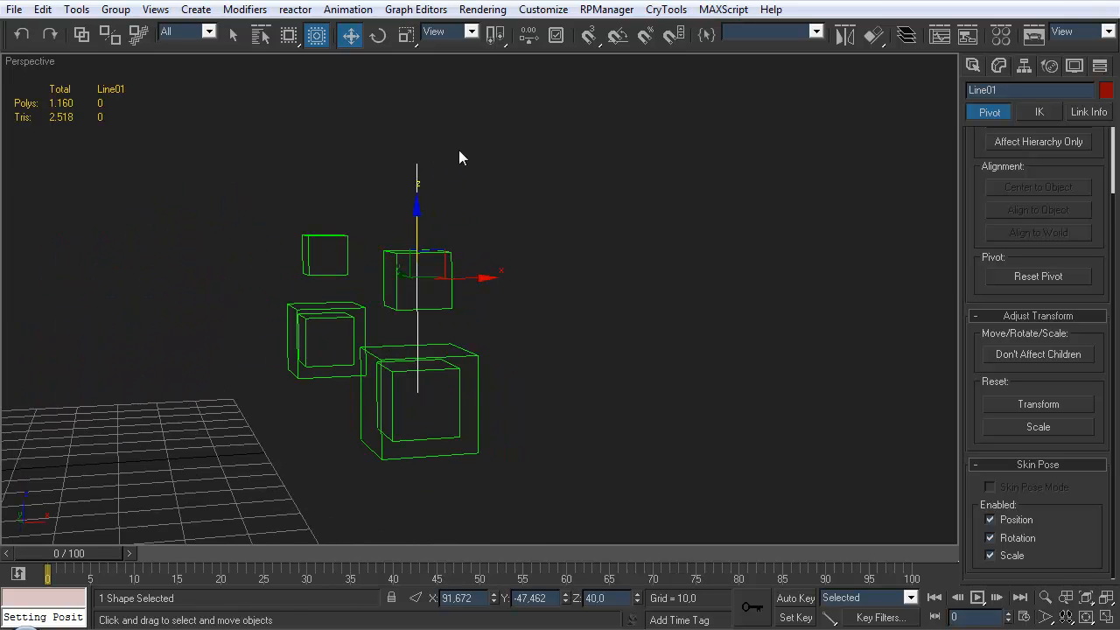
middle_click_drag(583, 219, 604, 245, "alt")
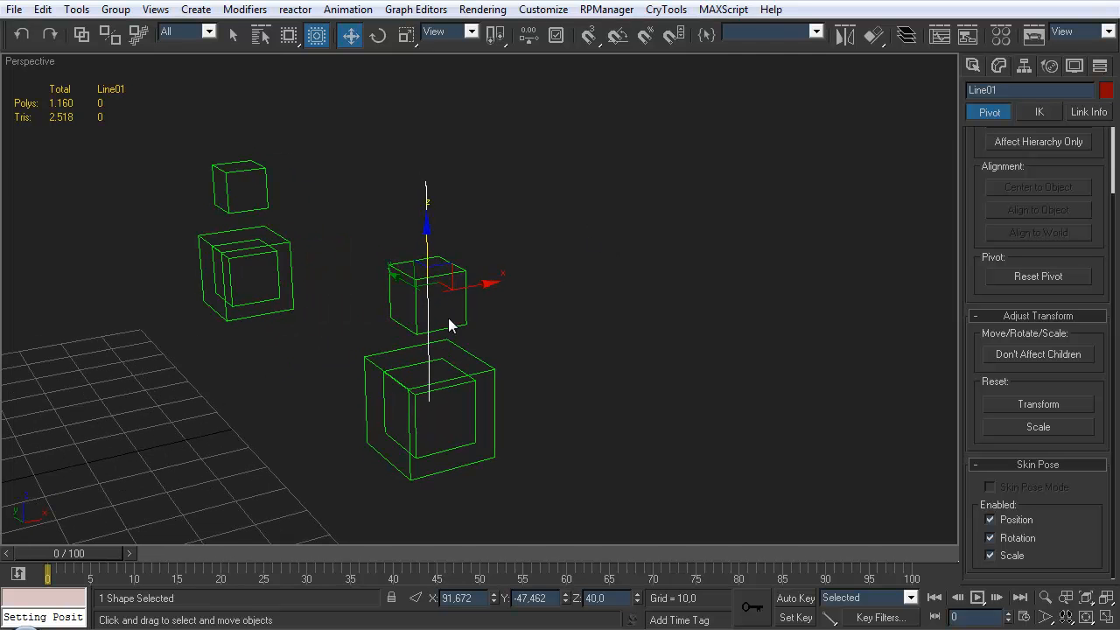
mouse_move(461, 324)
middle_mouse_down("alt")
mouse_move(425, 295)
mouse_move(471, 326)
mouse_move(481, 321)
middle_mouse_up("alt")
- Set the Z position of the line's upper vertex to 60
left_click(998, 66)
left_click(1016, 442)
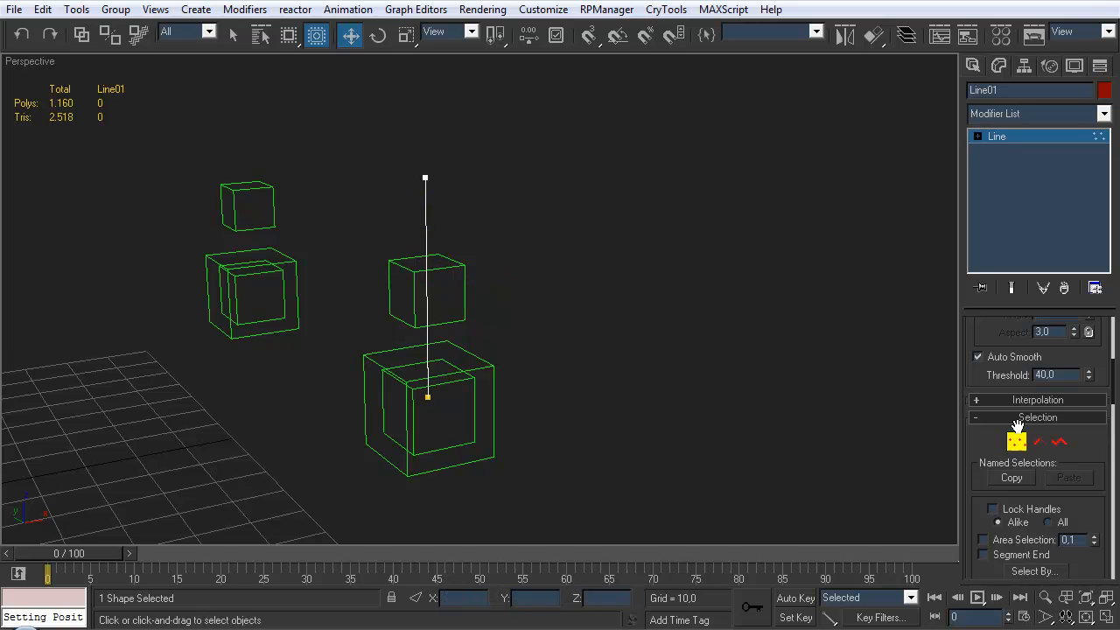
left_click_drag(466, 197, 394, 158)
middle_click_drag(471, 394, 436, 368)
double_click(613, 598)
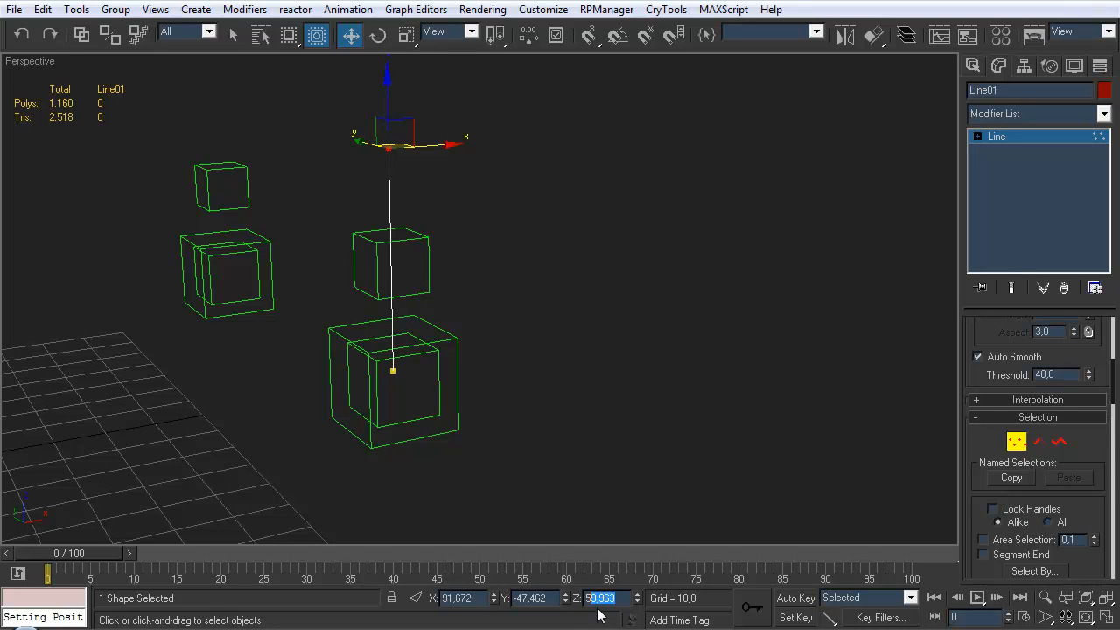
type("560")
key("Return")
- Set the Z position of the line's lower vertex to 20 and leave vertex editing
left_click(392, 371)
double_click(620, 597)
type("20")
key("Return")
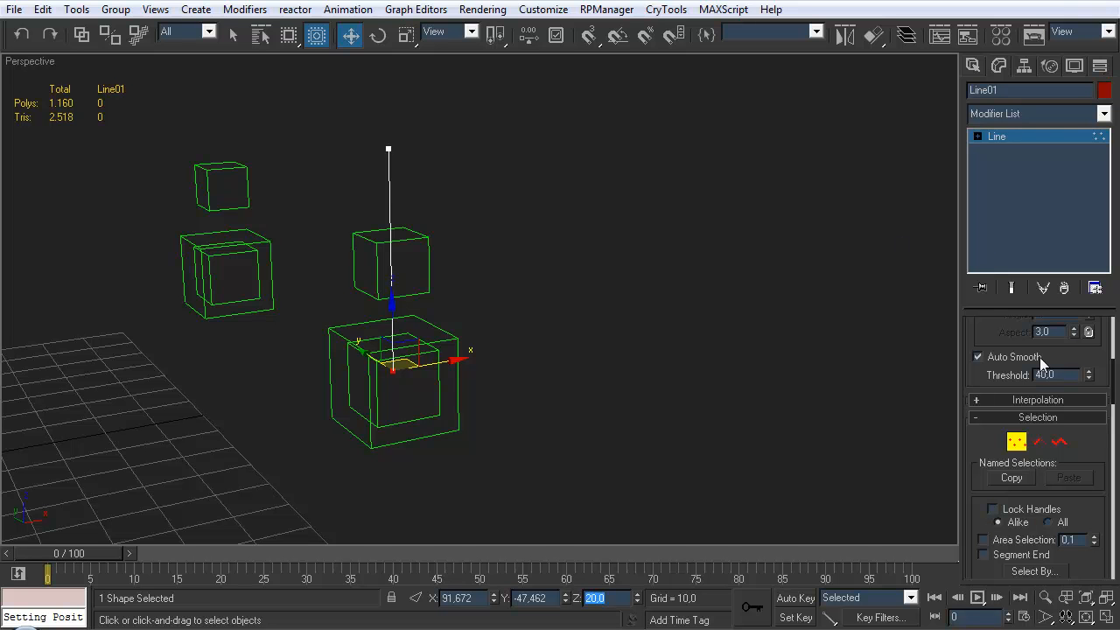
left_click(1017, 443)
- Rename the line Line_SuspAnchor_RL
middle_click_drag(404, 404, 482, 408)
middle_click_drag(512, 337, 510, 341)
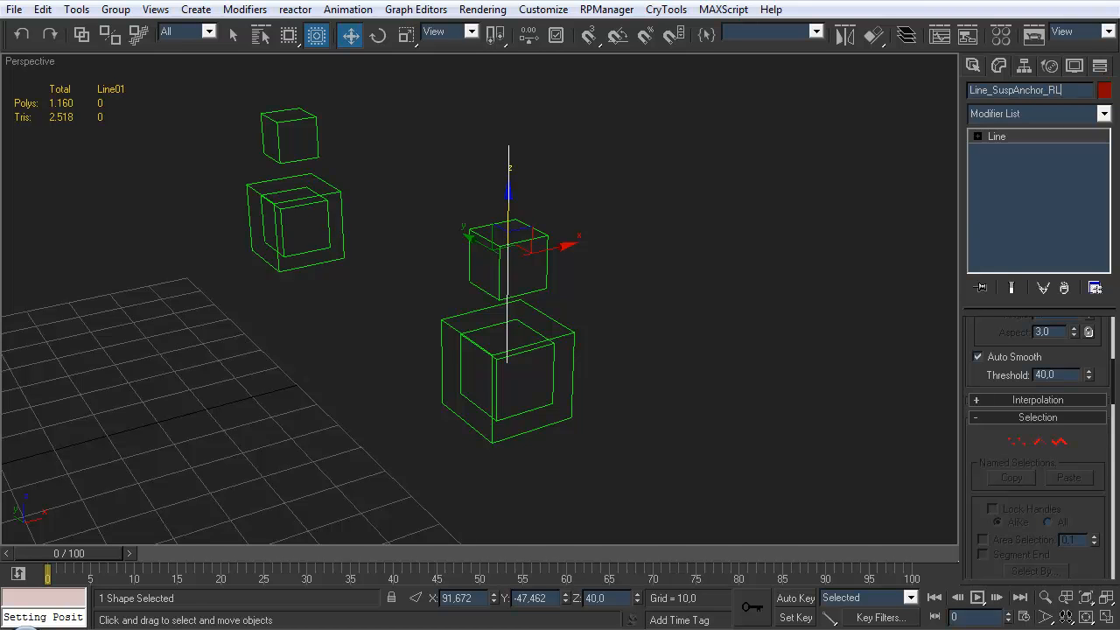
middle_click_drag(571, 360, 523, 332, "alt")
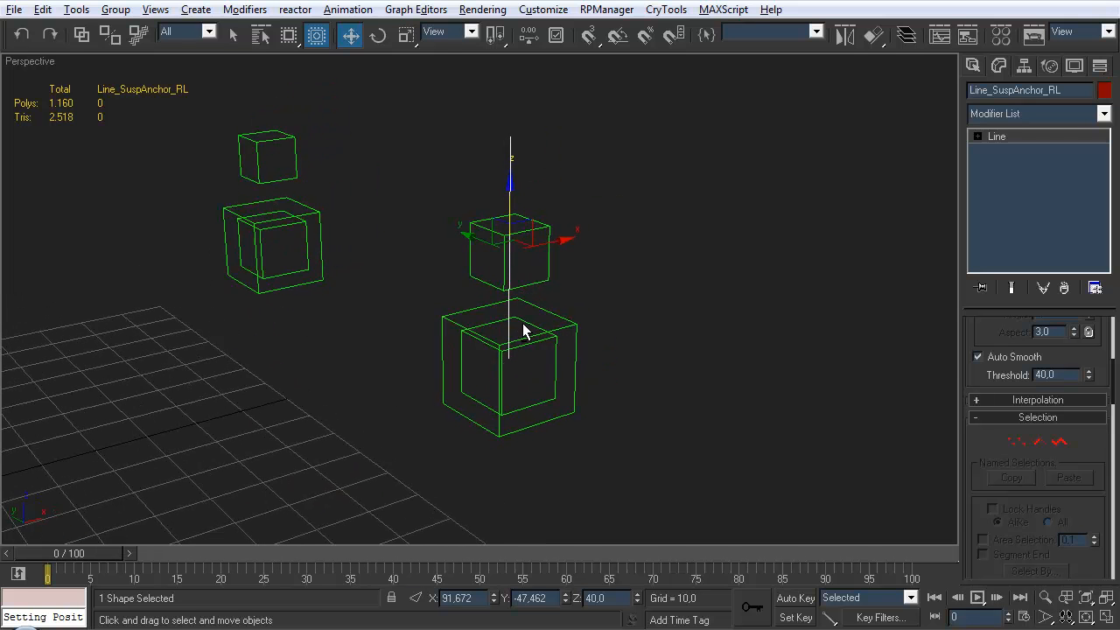
- Apply a Path Constraint to Dummy_SuspAnchor_RL with Line_SuspAnchor_RL as its path
key("q")
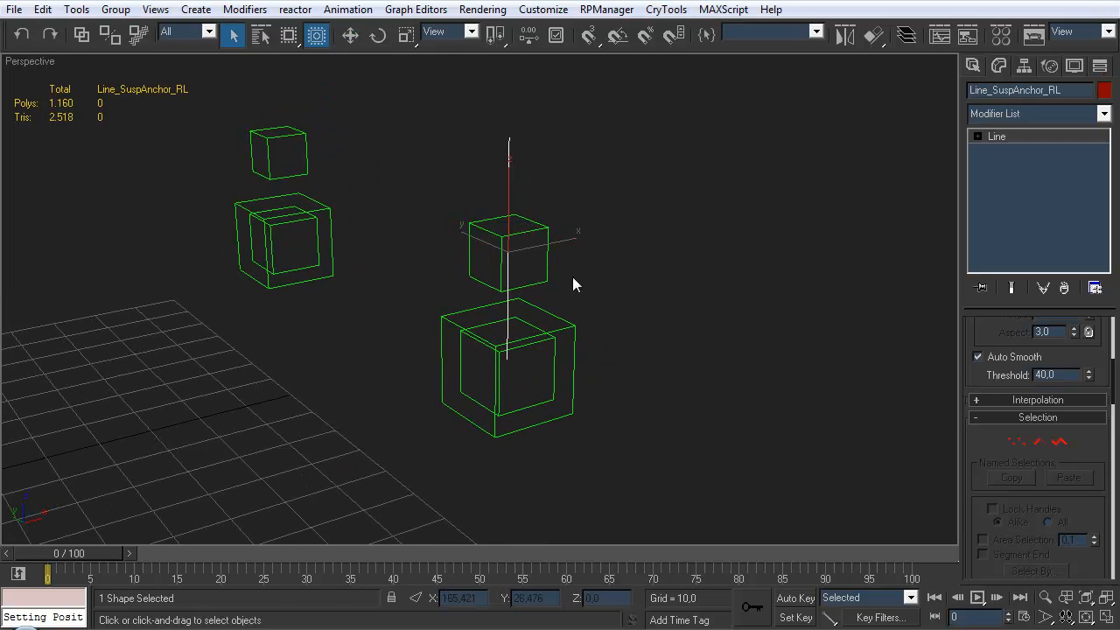
left_click(582, 282)
left_click(530, 231)
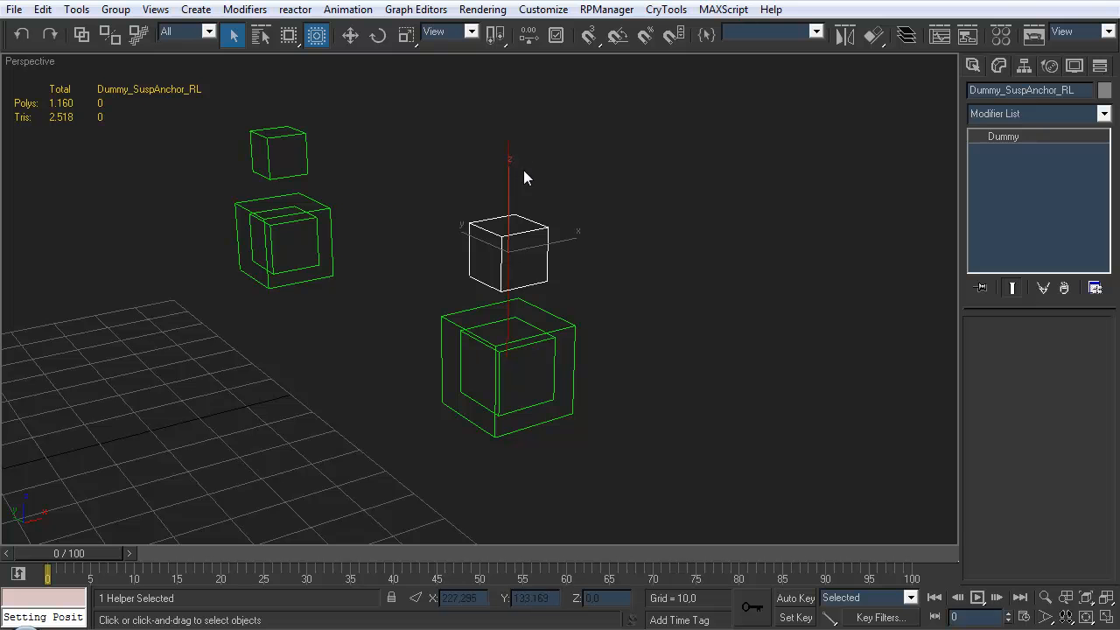
middle_click_drag(235, 162, 238, 176)
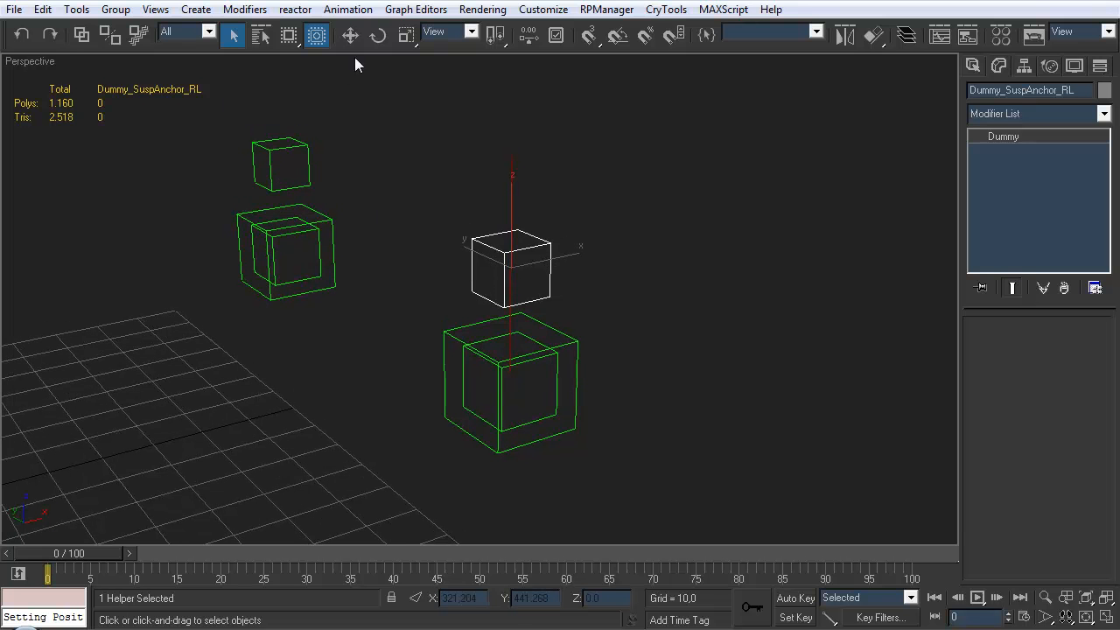
left_click(350, 11)
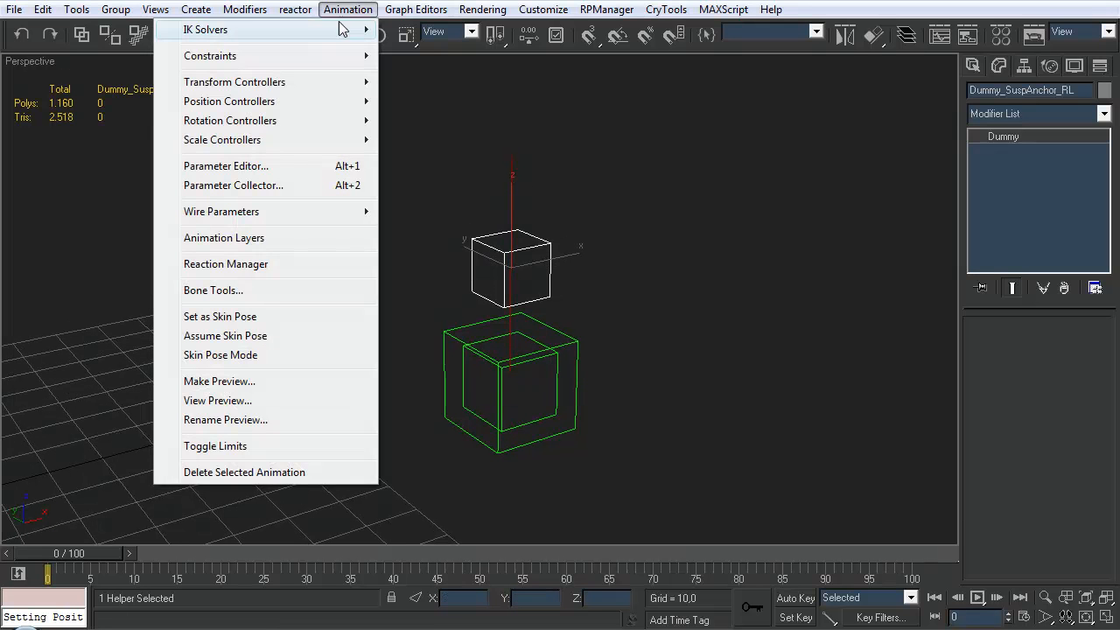
mouse_move(329, 51)
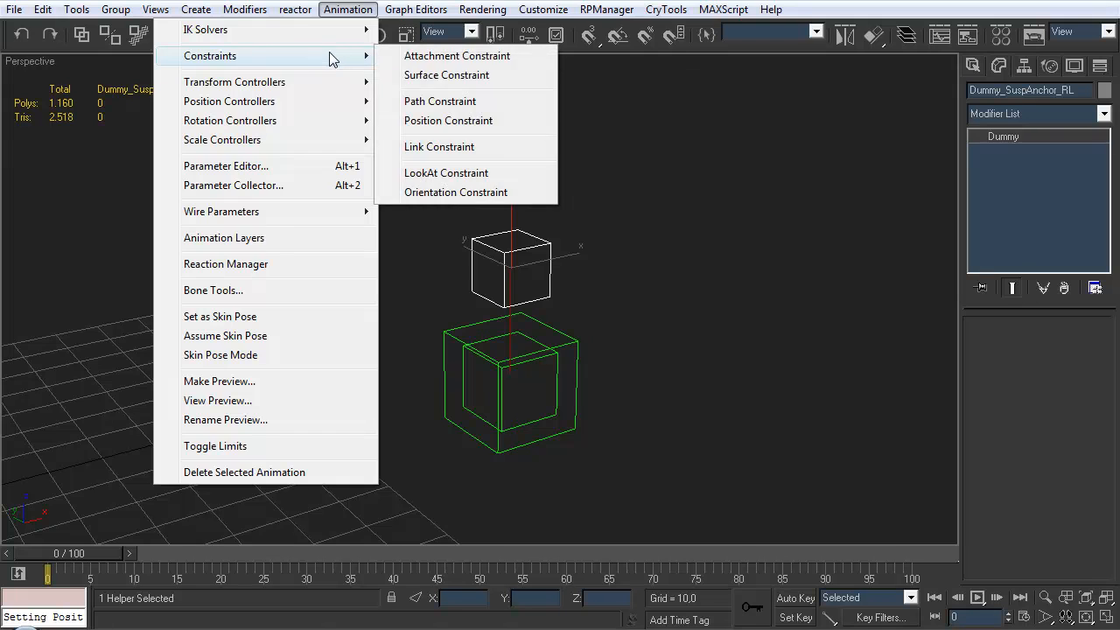
left_click(427, 103)
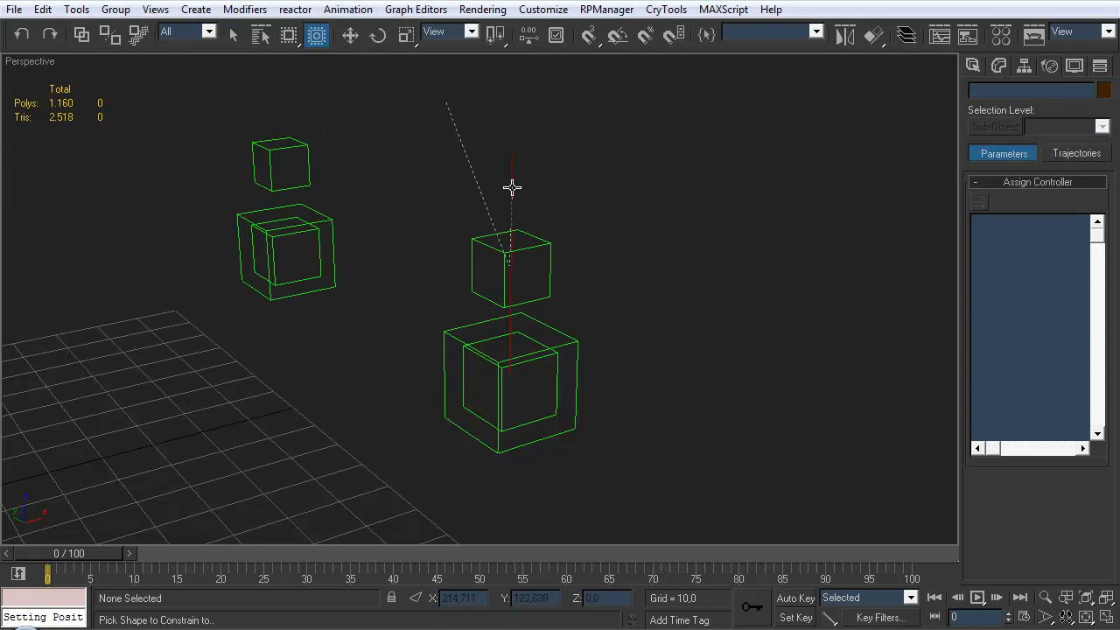
left_click(512, 187)
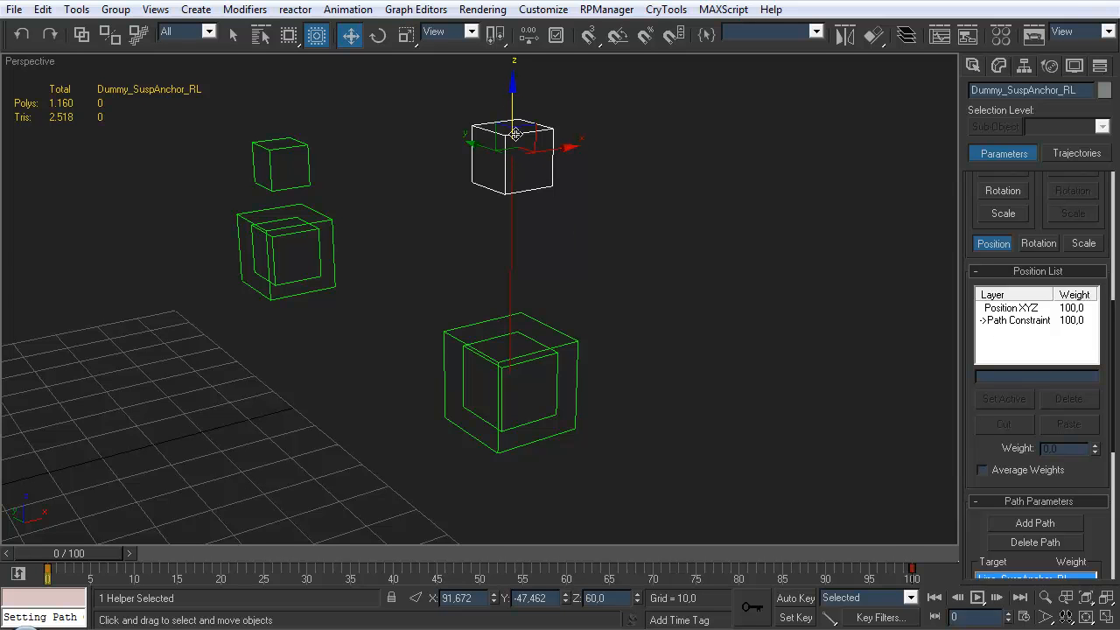
- Scrub the timeline to check how Dummy_SuspAnchor_RL travels along its path
middle_click_drag(425, 374, 394, 387)
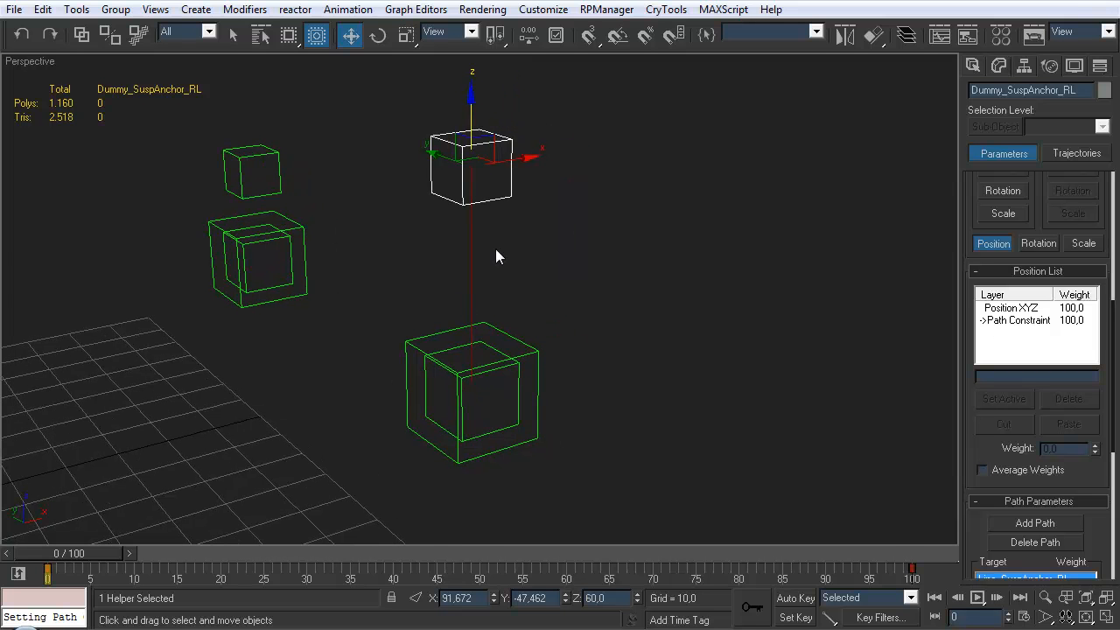
middle_click_drag(505, 357, 547, 383)
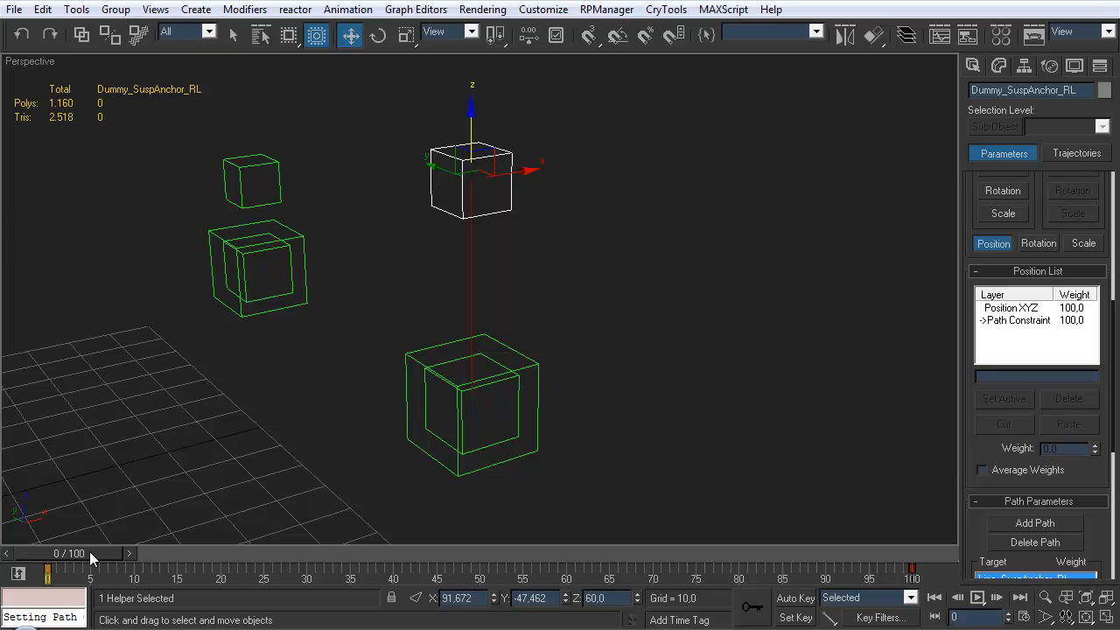
left_click_drag(71, 552, 5, 499)
key("w")
middle_click_drag(450, 234, 459, 233)
- Delete the Dummy_SuspAnchor_RL animation keys at frames 0 and 100
left_click(47, 573)
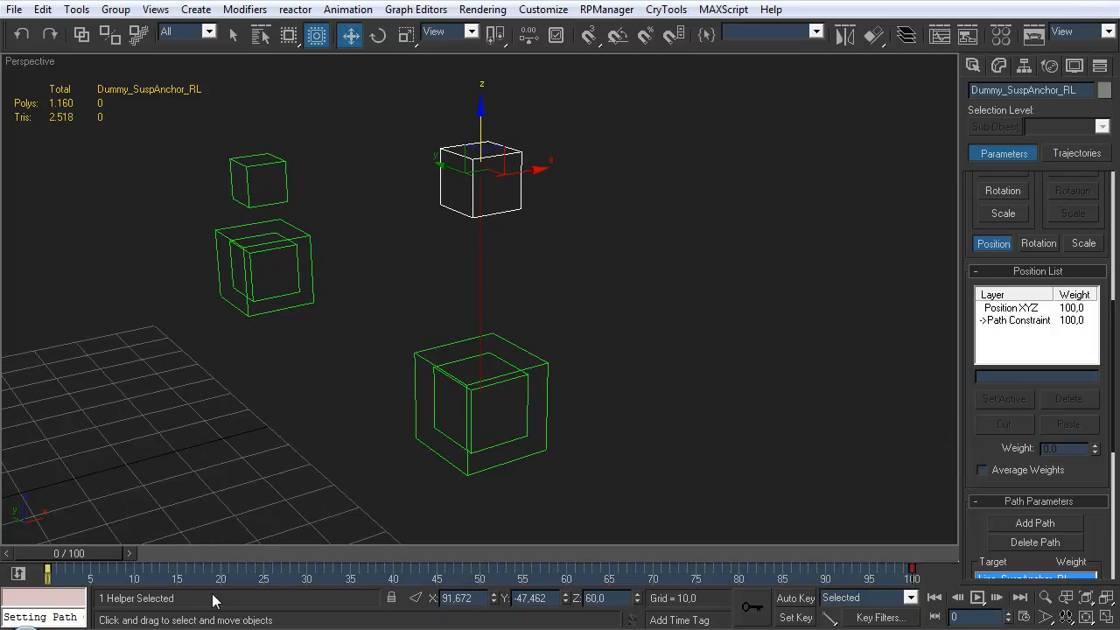
key("Delete")
left_click(912, 571)
key("Delete")
middle_click_drag(574, 379, 533, 358)
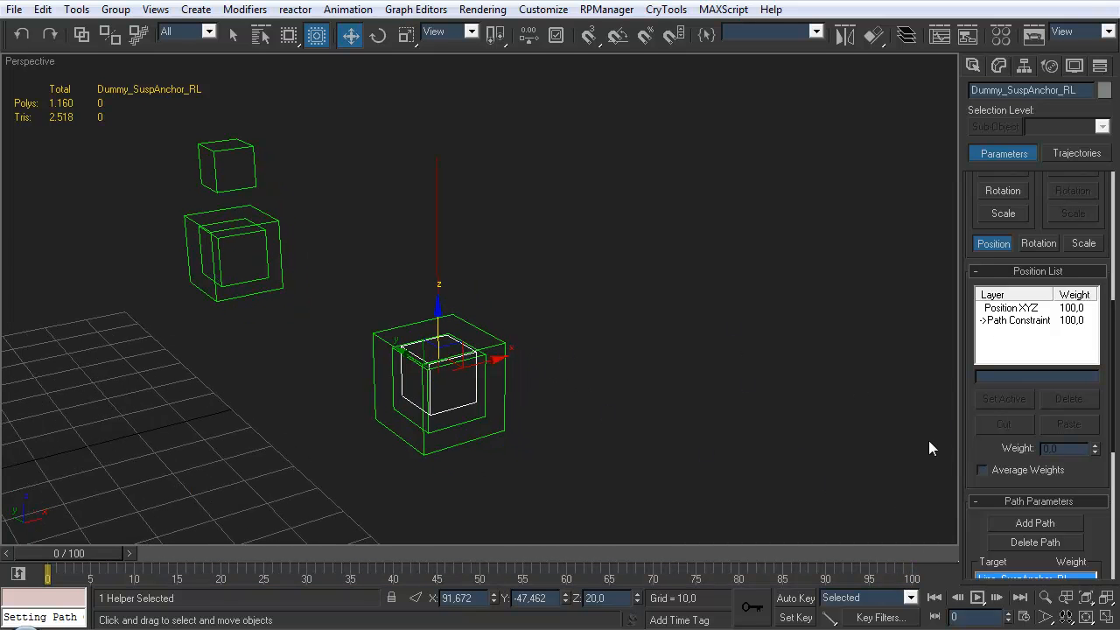
- Set % Along Path to 50 in the path parameters of Dummy_SuspAnchor_RL
mouse_move(972, 474)
left_mouse_down()
mouse_move(969, 440)
mouse_move(972, 482)
left_mouse_up()
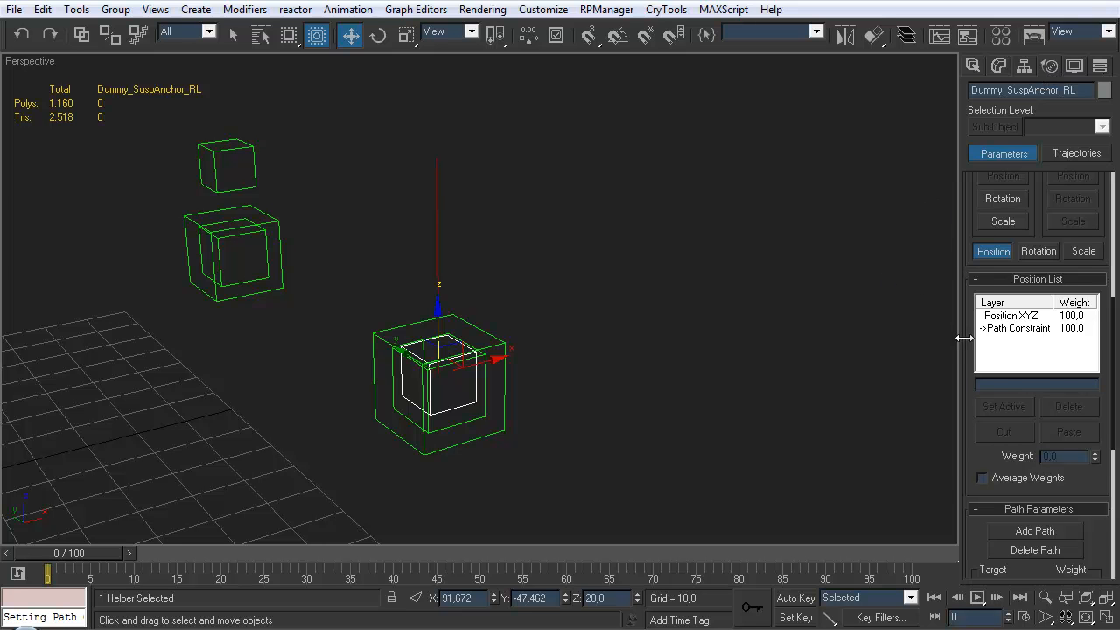
scroll(1004, 246, "down", 1)
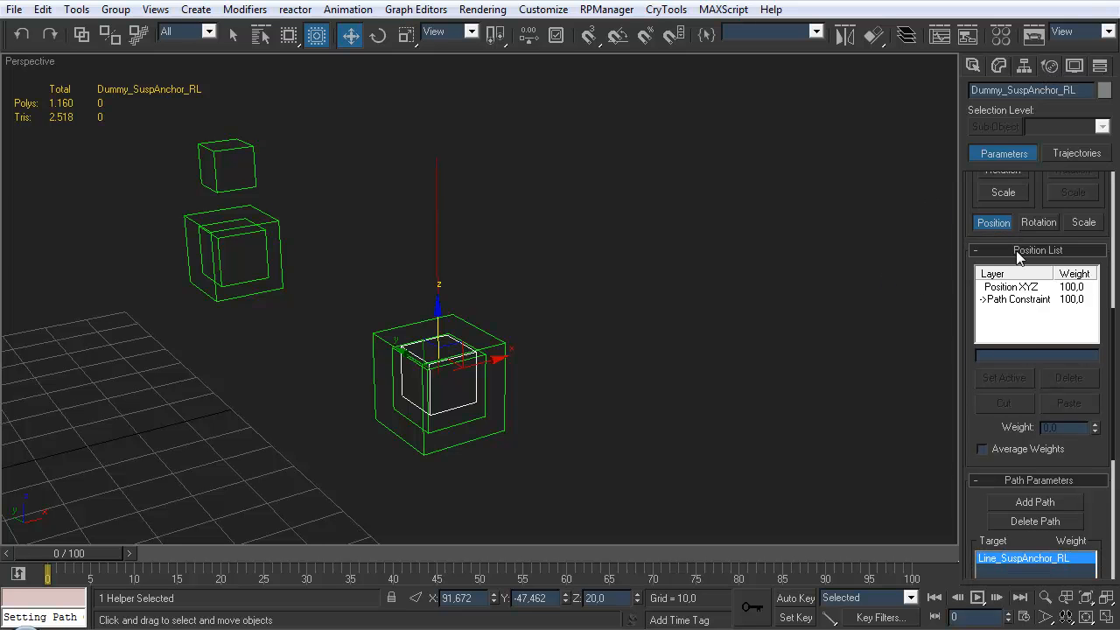
scroll(971, 425, "down", 1)
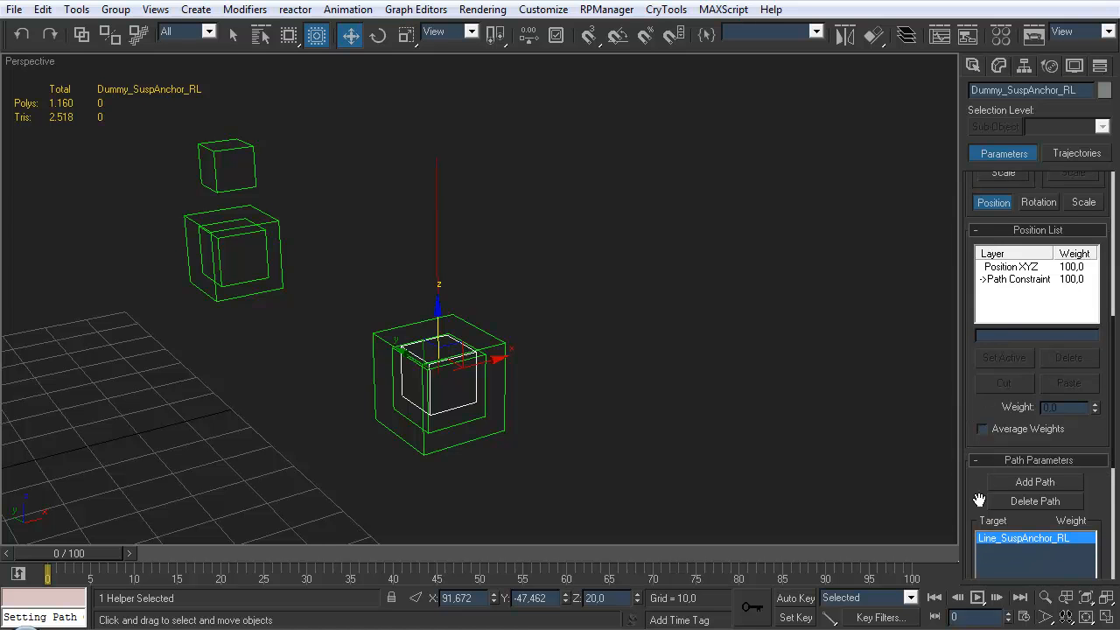
scroll(983, 486, "down", 10)
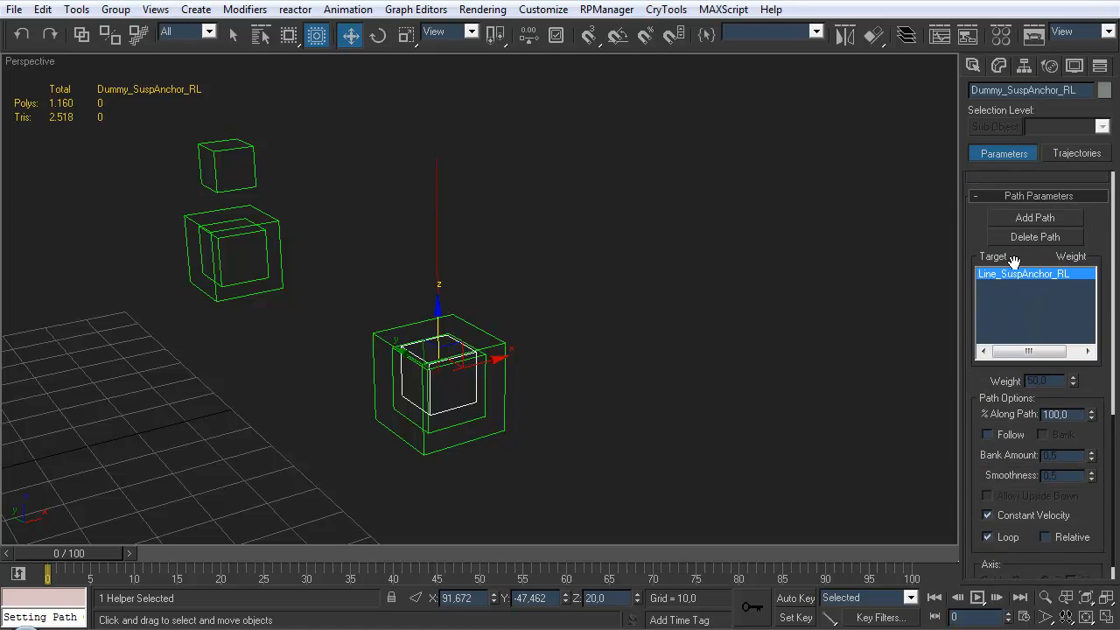
scroll(1094, 437, "down", 1)
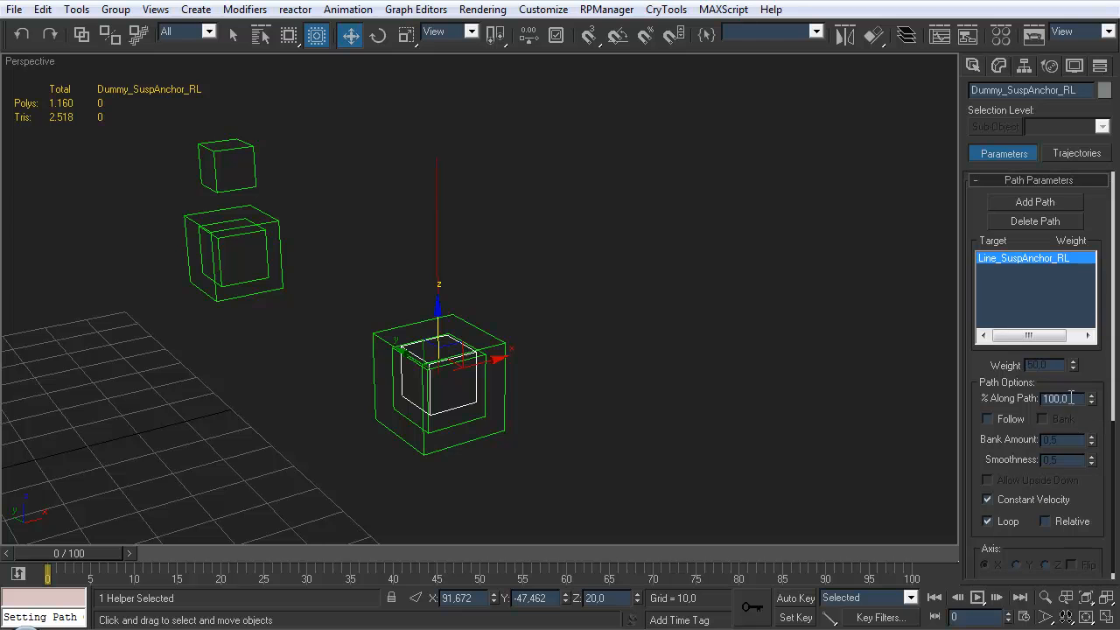
double_click(1069, 399)
type("50")
key("Return")
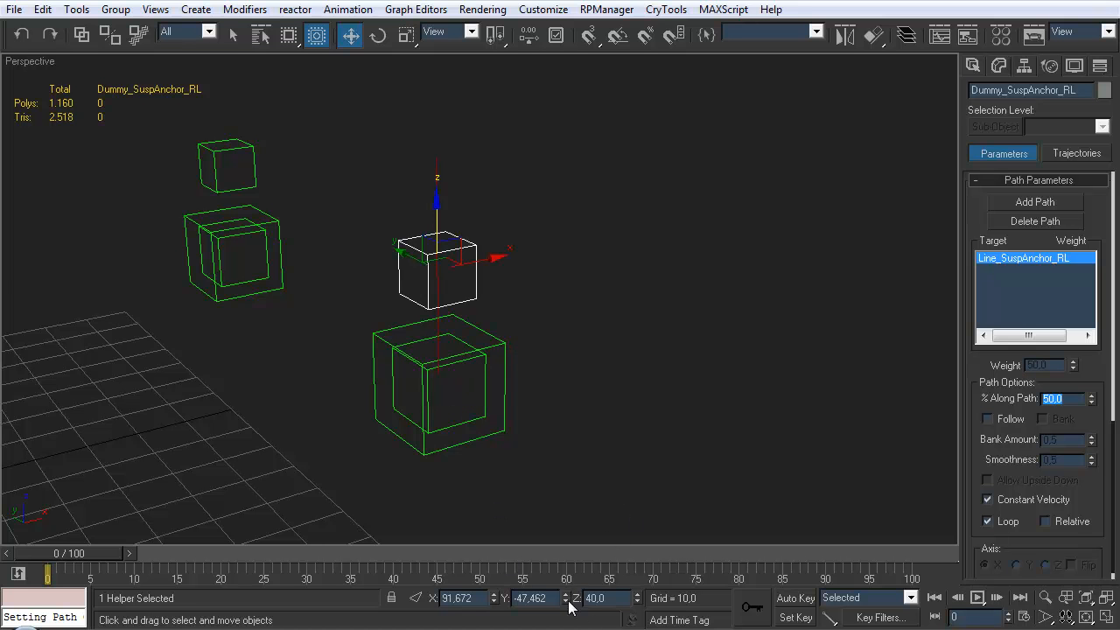
- Test moving the path-constrained rear-left suspension setup by hand, undo each move and clear the selection
middle_click_drag(516, 312, 531, 336)
mouse_move(531, 336)
middle_mouse_down("alt")
mouse_move(522, 359)
mouse_move(511, 344)
mouse_move(541, 318)
middle_mouse_up("alt")
middle_click_drag(540, 319, 603, 342)
left_click(972, 65)
middle_click_drag(665, 319, 560, 311, "alt")
mouse_move(521, 306)
left_mouse_down()
mouse_move(518, 263)
mouse_move(514, 338)
mouse_move(513, 259)
mouse_move(492, 361)
mouse_move(507, 289)
left_mouse_up()
middle_click_drag(517, 293, 526, 441, "alt")
left_click_drag(519, 336, 478, 520)
key("ctrl+z")
middle_click_drag(582, 375, 533, 318, "alt")
key("ctrl+z")
left_click(599, 342)
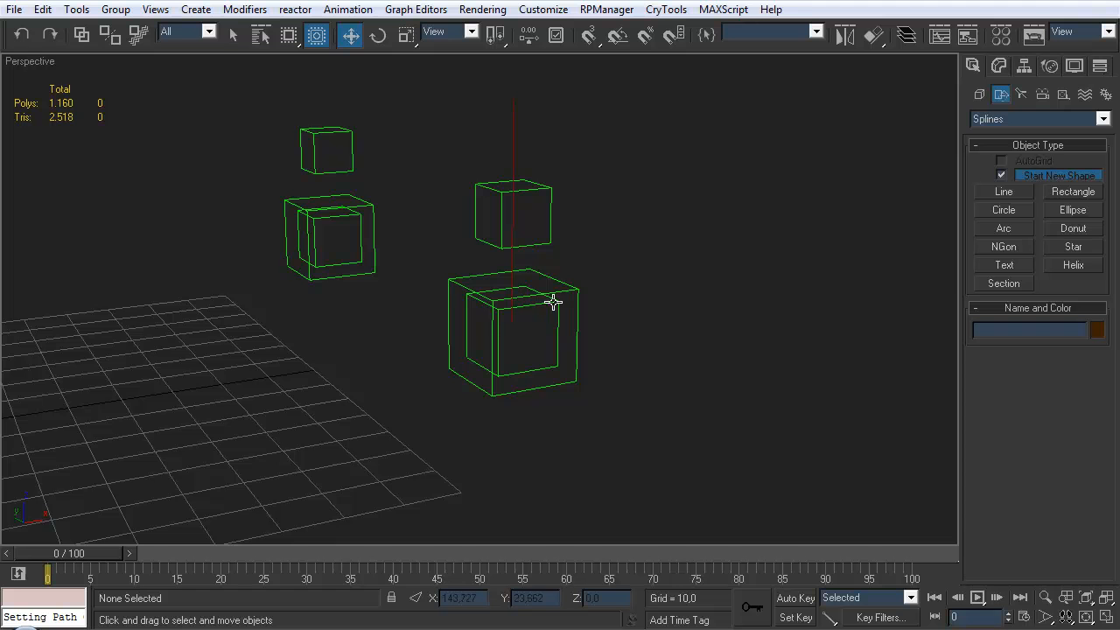
middle_click_drag(546, 359, 531, 220, "alt")
left_click(523, 215)
left_click_drag(523, 215, 494, 181)
key("ctrl+z")
left_click(599, 275)
- Clone Line_SuspAnchor_RL straight down to a Z position of about 16.5, over the rear-left wheel hub
middle_click_drag(599, 275, 526, 267, "alt")
left_click(513, 219)
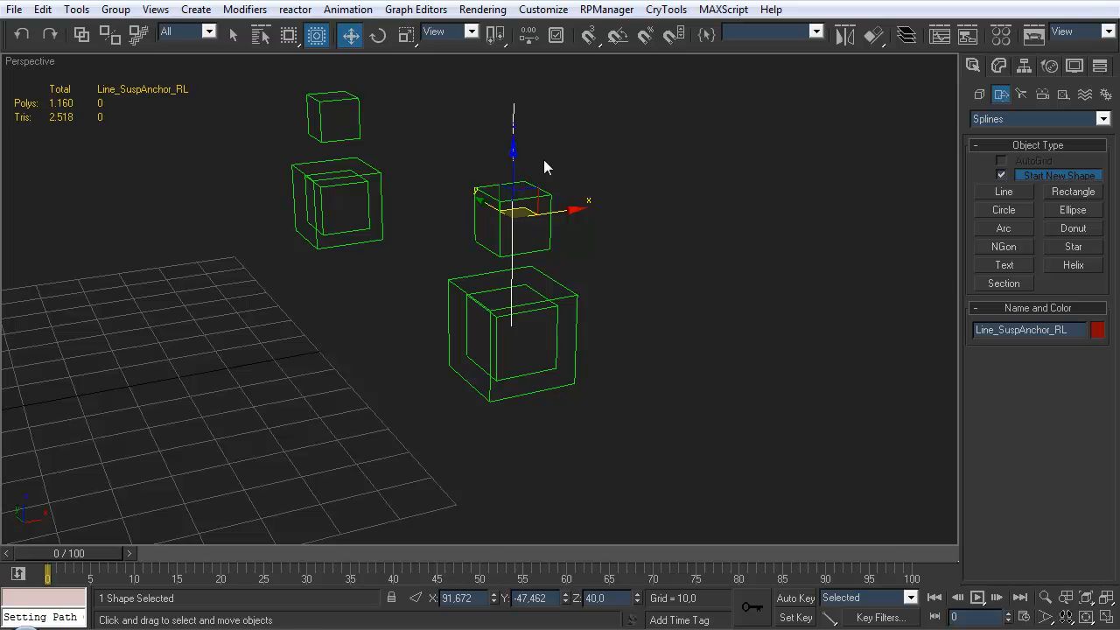
left_click_drag(511, 205, 509, 289, "shift")
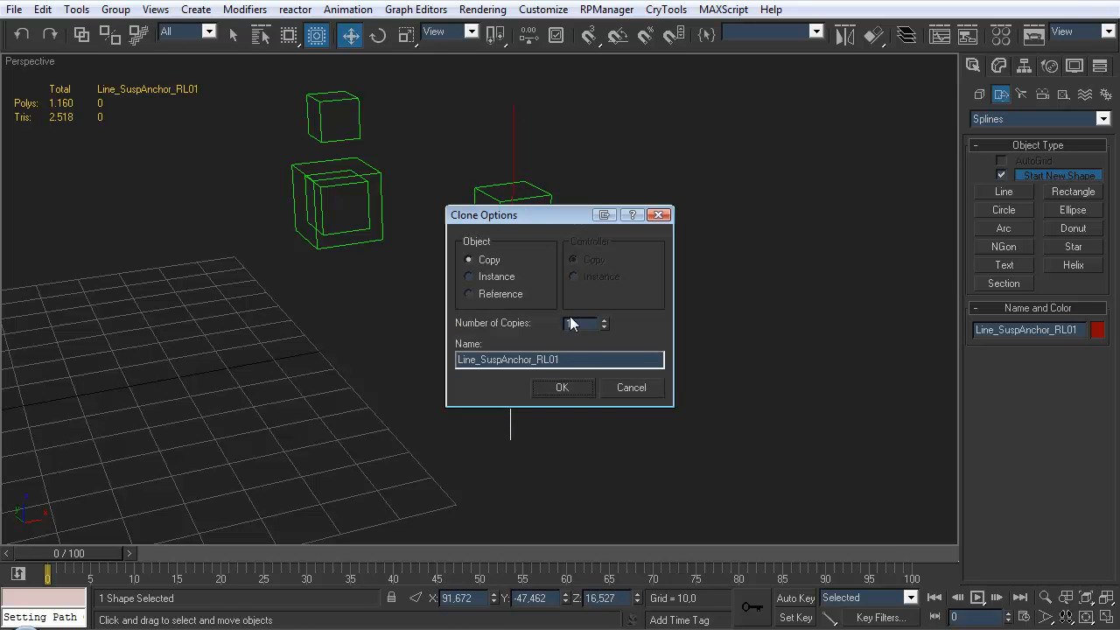
- Name the cloned line Line_WheelTravel_RL and create it as a copy
left_click_drag(571, 360, 547, 360)
key("BackSpace")
key("shift+Left")
key("shift+Left")
key("shift+Left")
key("shift+Left")
key("shift+Left")
key("shift+Left")
key("shift+Left")
key("shift+Left")
key("shift+Left")
key("shift+Left")
type("WheelTravel")
left_click(604, 320)
left_click(570, 386)
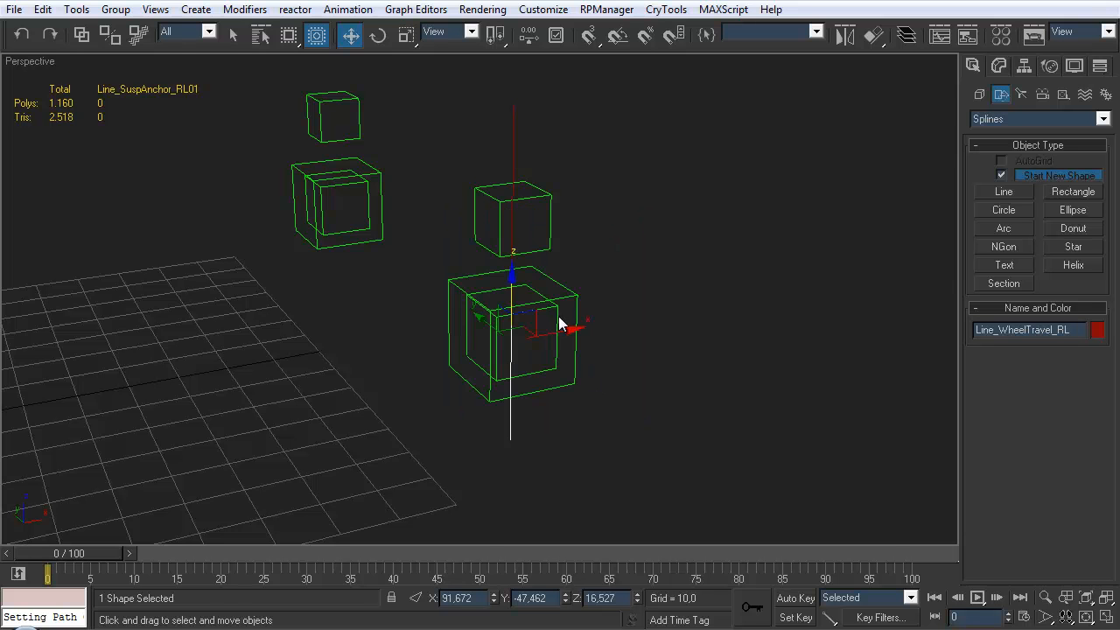
- Align Line_WheelTravel_RL to Dummy_WheelHub_RL using the current alignment settings
middle_click_drag(555, 304, 544, 297)
left_click(873, 36)
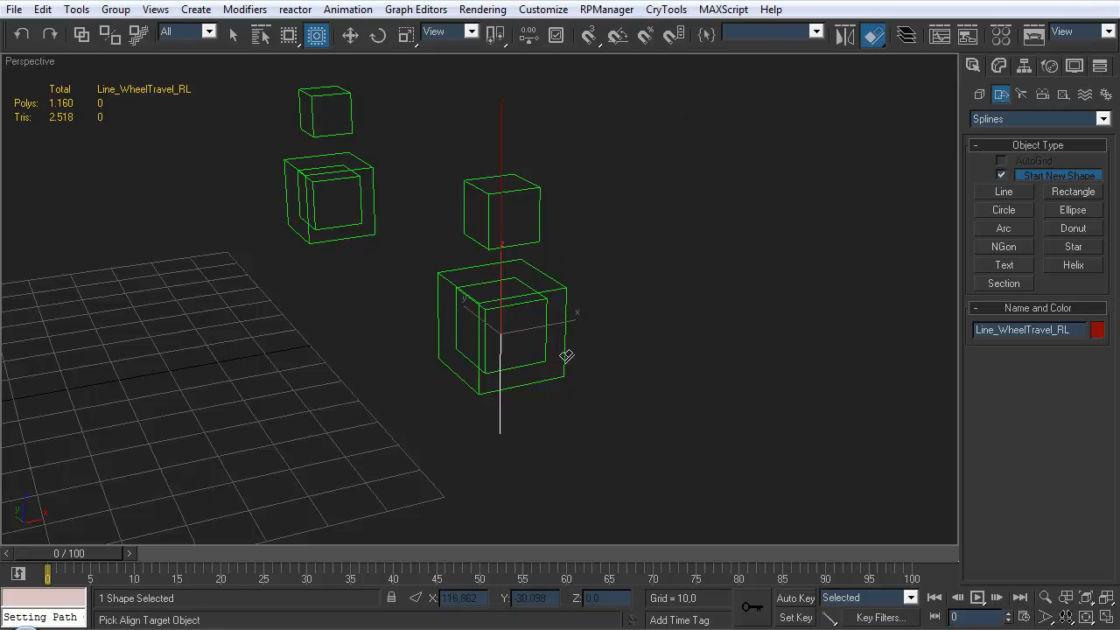
left_click(547, 352)
left_click(784, 500)
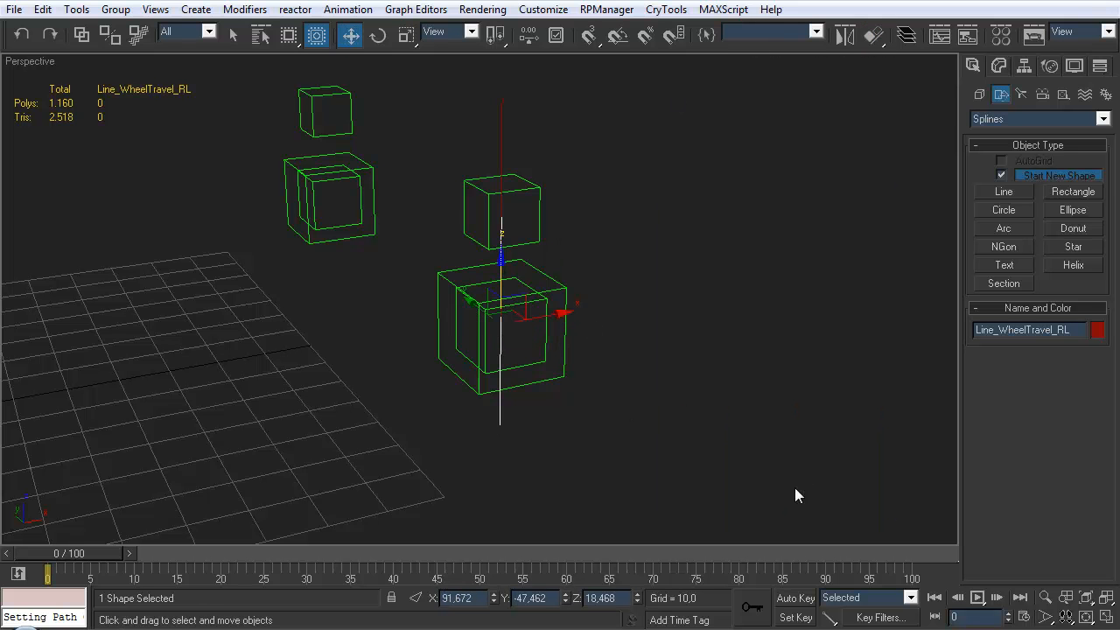
- Change the object color of Line_WheelTravel_RL to green and clear the selection
left_click(1097, 330)
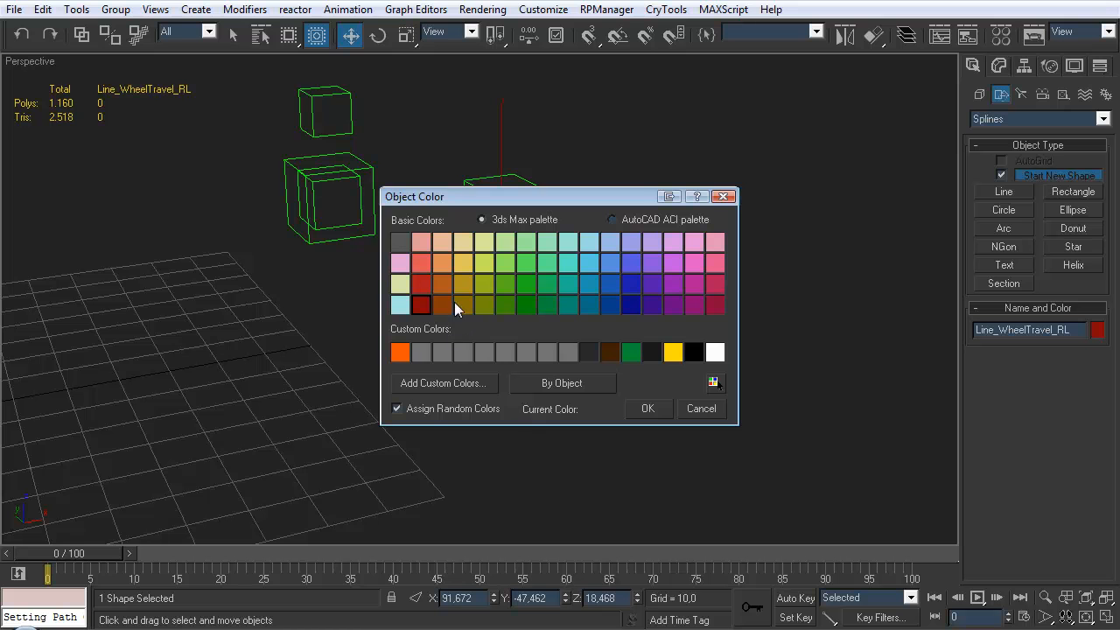
left_click(526, 285)
left_click(641, 413)
left_click(630, 432)
- Apply a Path Constraint to Dummy_WheelHub_RL with Line_WheelTravel_RL as its path
middle_click_drag(507, 411, 545, 336, "alt")
key("q")
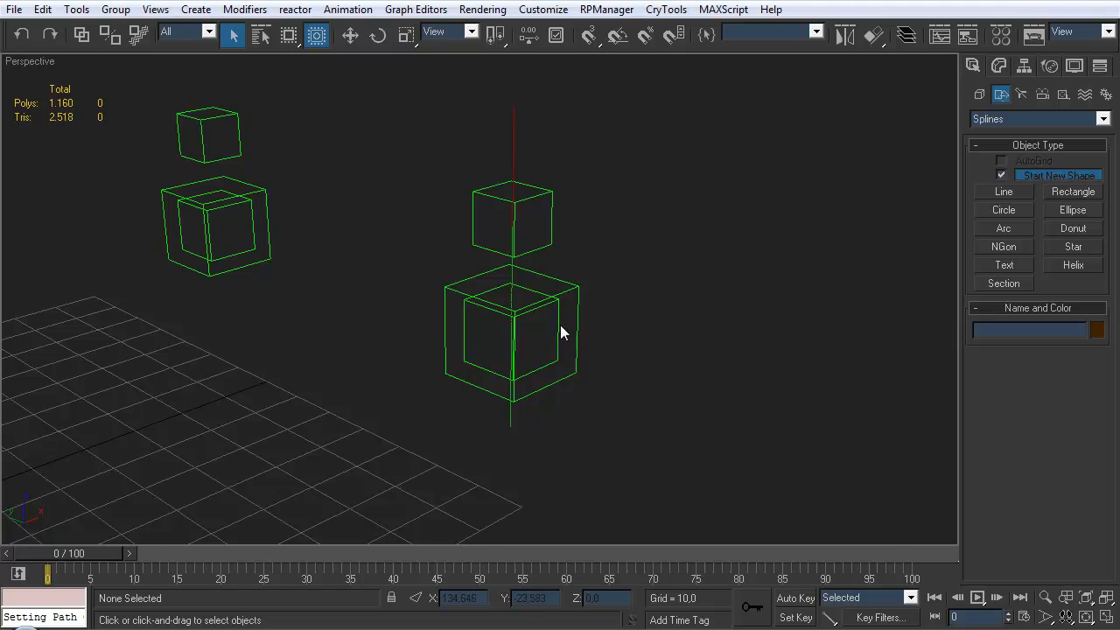
left_click(554, 341)
middle_click_drag(555, 340, 600, 350, "alt")
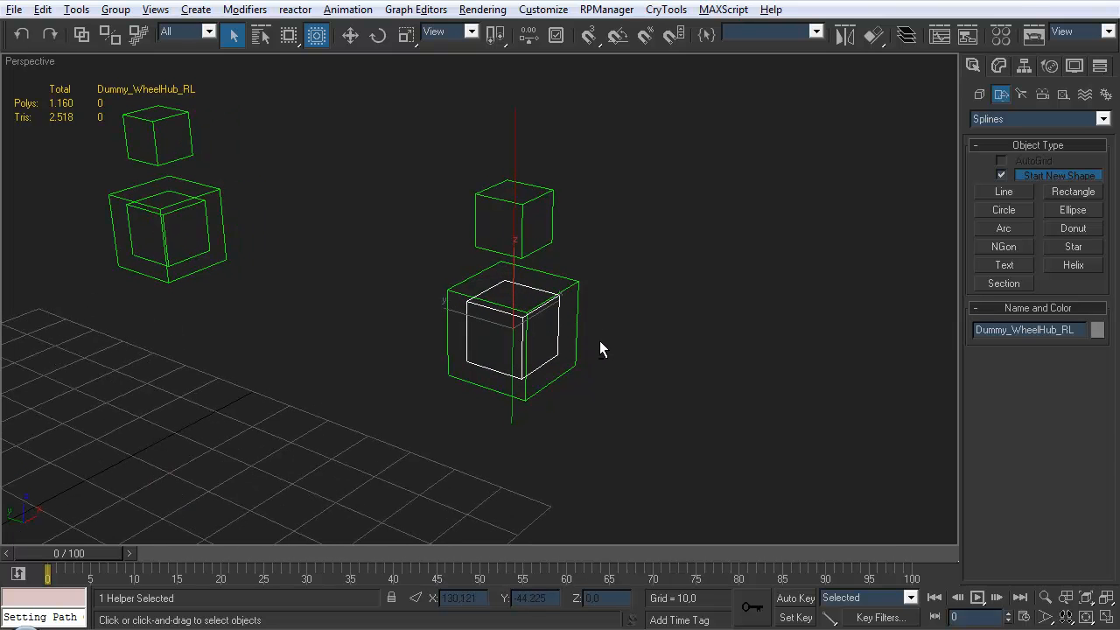
left_click(349, 9)
mouse_move(354, 55)
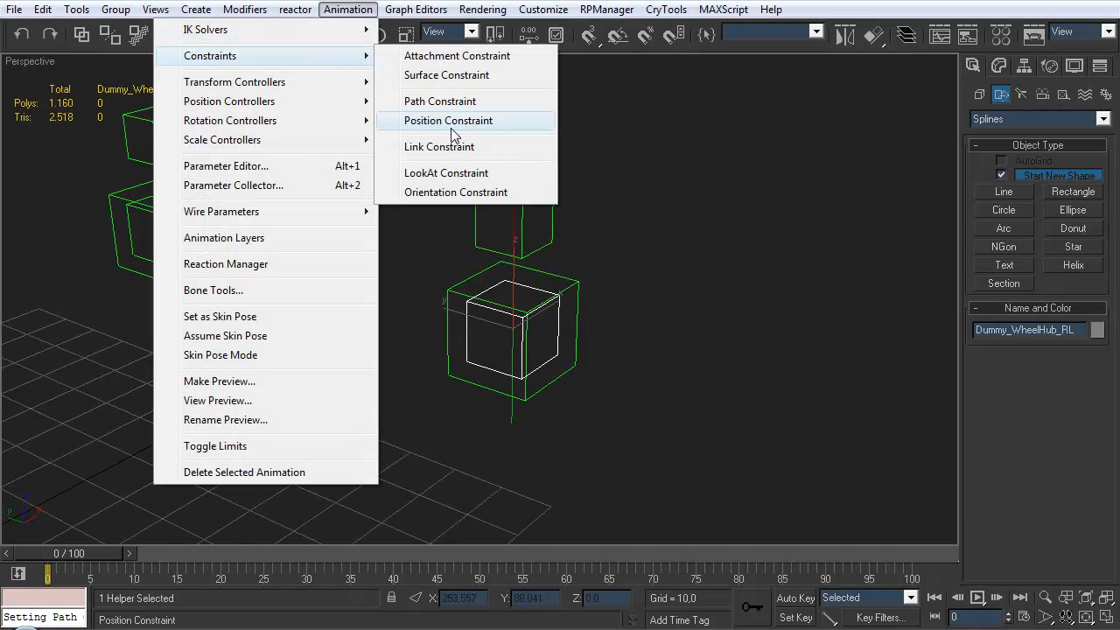
left_click(442, 103)
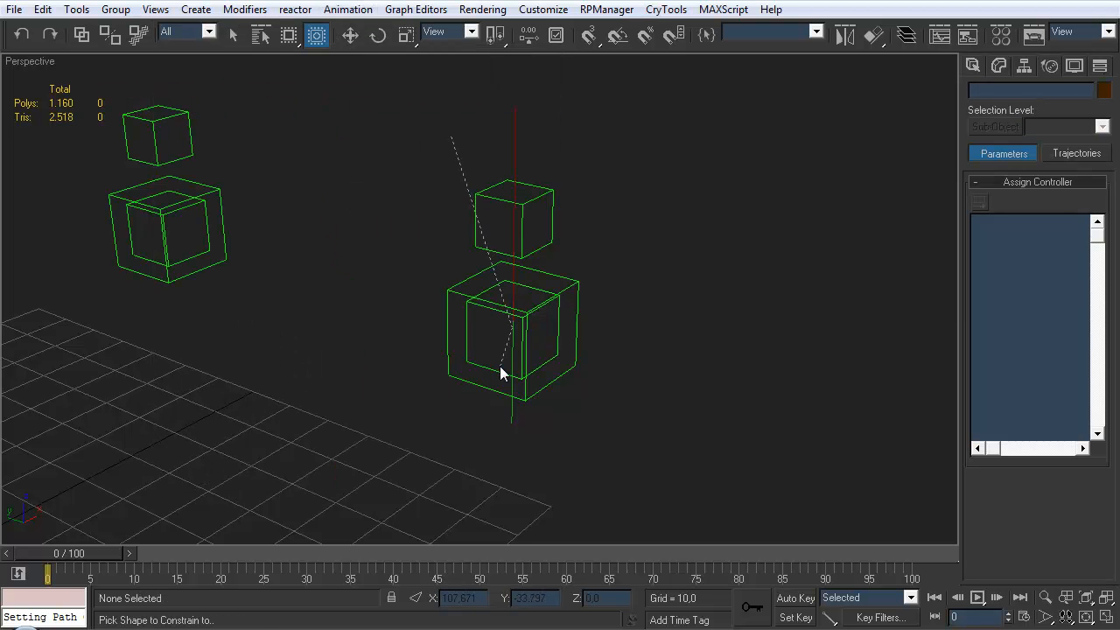
left_click(512, 408)
middle_click_drag(556, 353, 535, 297, "alt")
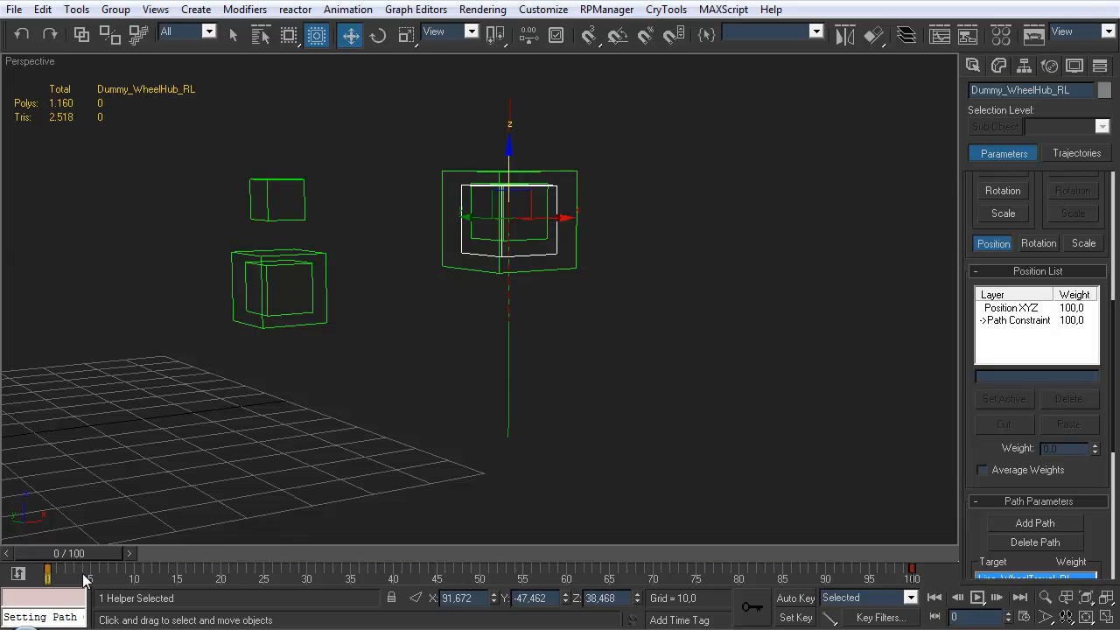
- Delete the path animation keys of Dummy_WheelHub_RL at frames 0 and 100 and set its % Along Path to 50
key("Delete")
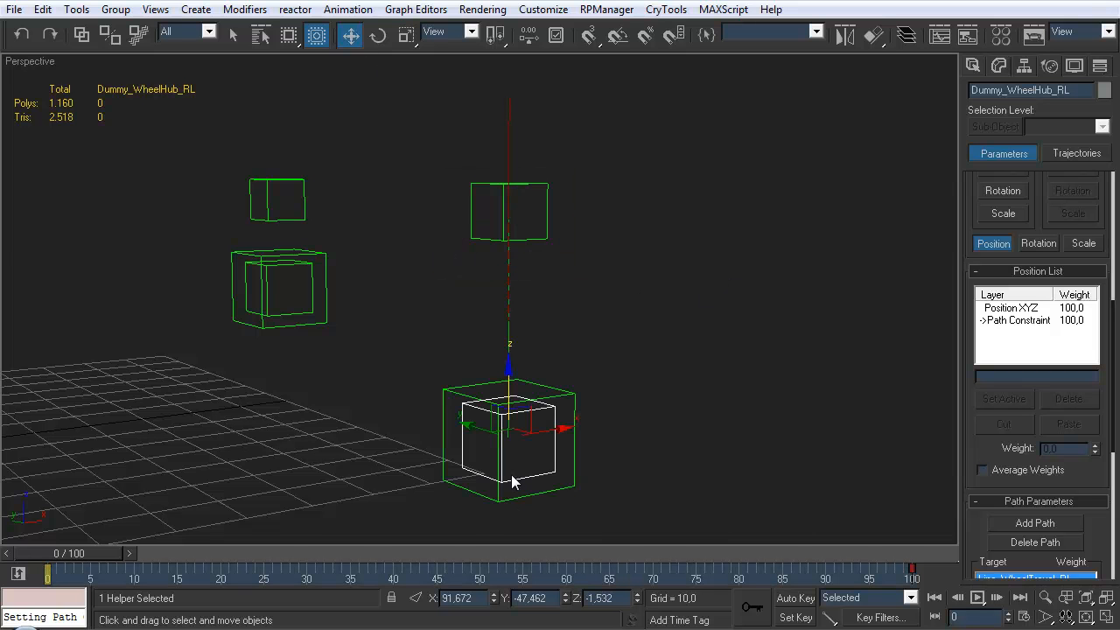
key("Delete")
scroll(980, 540, "down", 5)
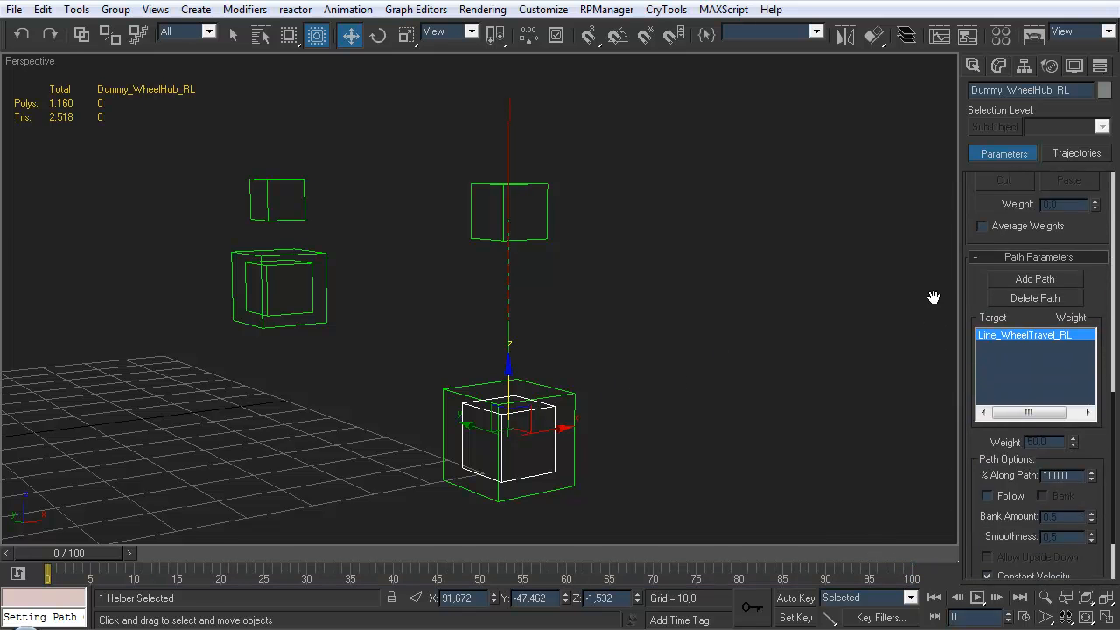
double_click(1058, 387)
type("50")
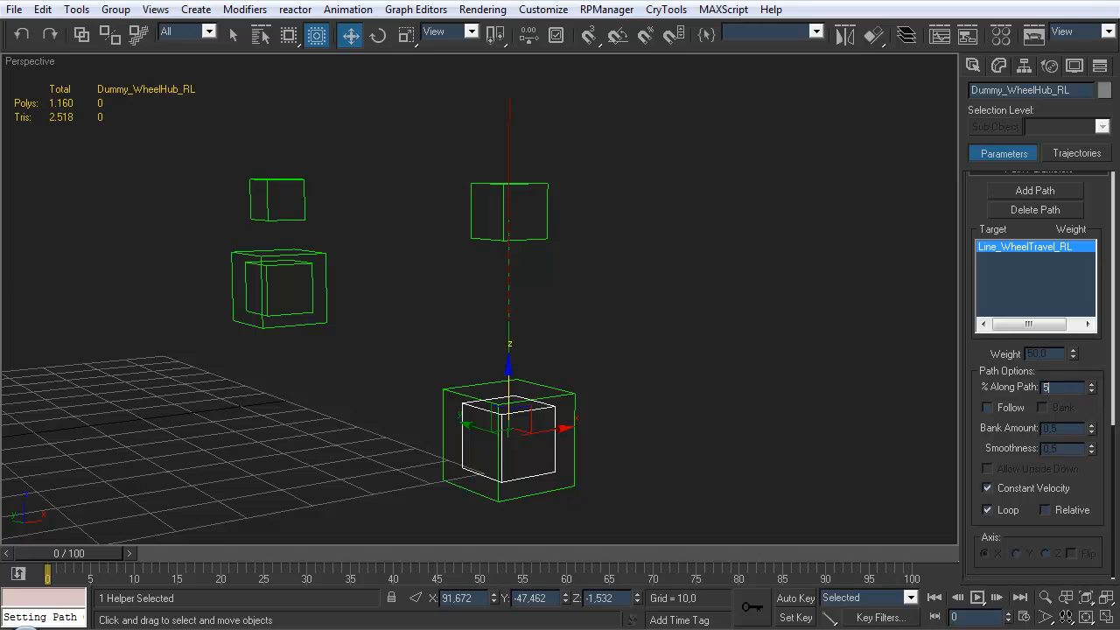
key("Return")
middle_click_drag(482, 302, 453, 312)
left_click(588, 284)
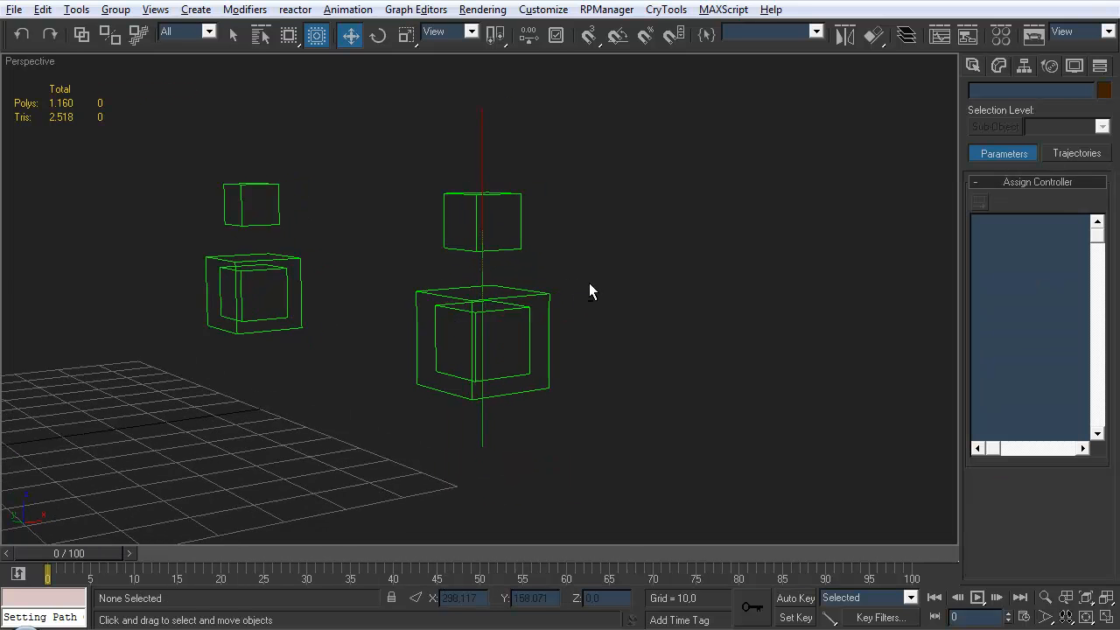
middle_click_drag(588, 284, 532, 351, "alt")
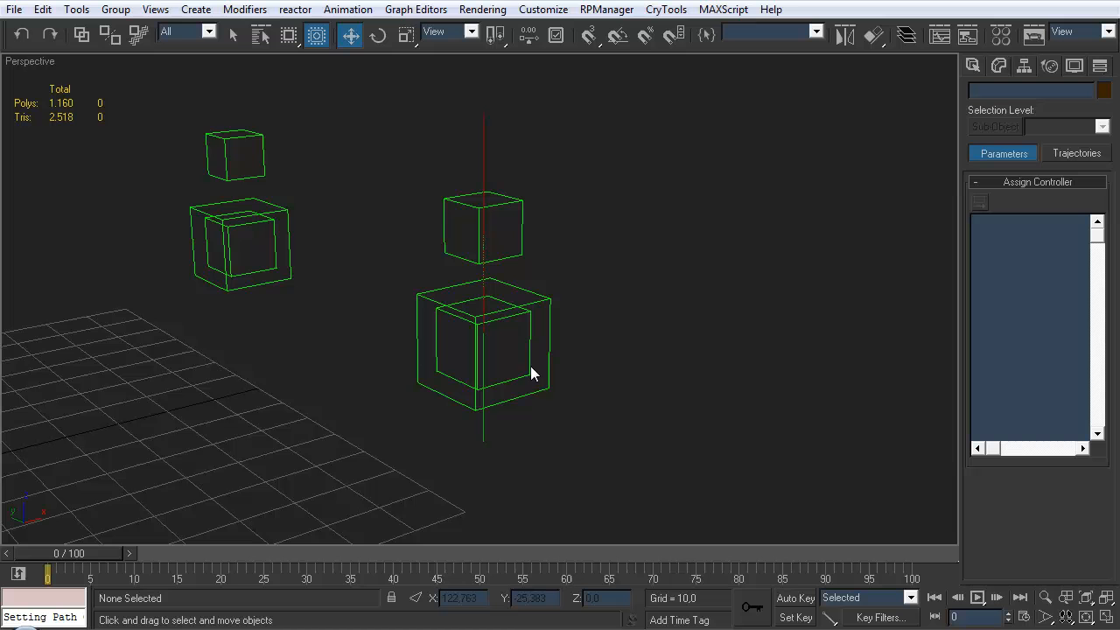
left_click(503, 260)
left_click(524, 315)
mouse_move(486, 293)
left_mouse_down()
mouse_move(482, 316)
mouse_move(482, 267)
mouse_move(482, 291)
left_mouse_up()
left_click(598, 309)
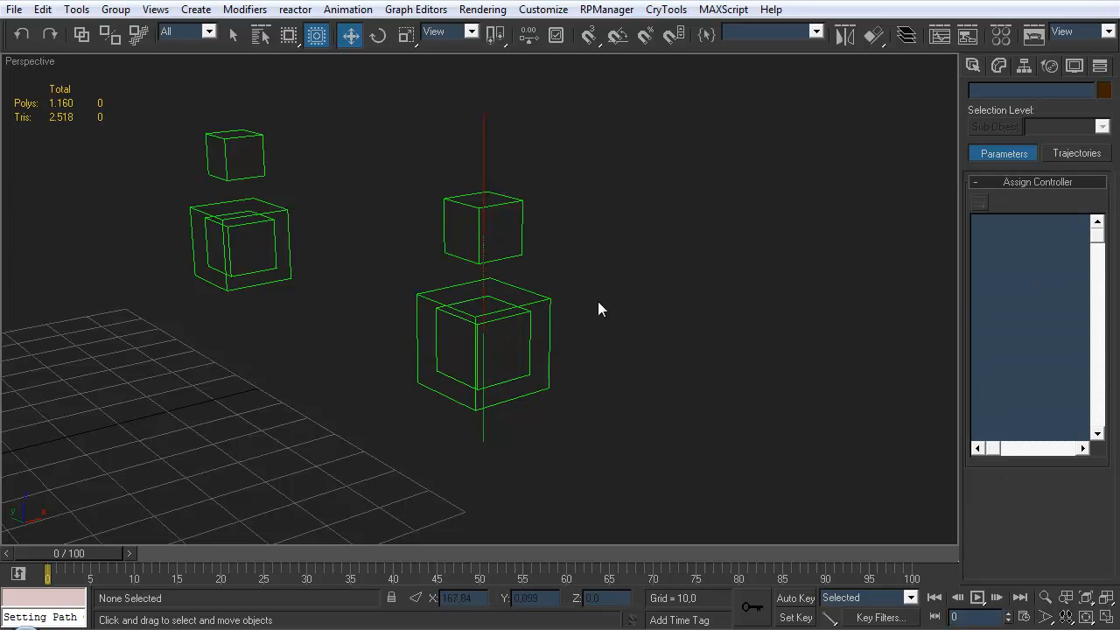
- Select Dummy_SuspAnchor_RL and expand its Position and Path Constraint tracks in the controller hierarchy
left_click(507, 257)
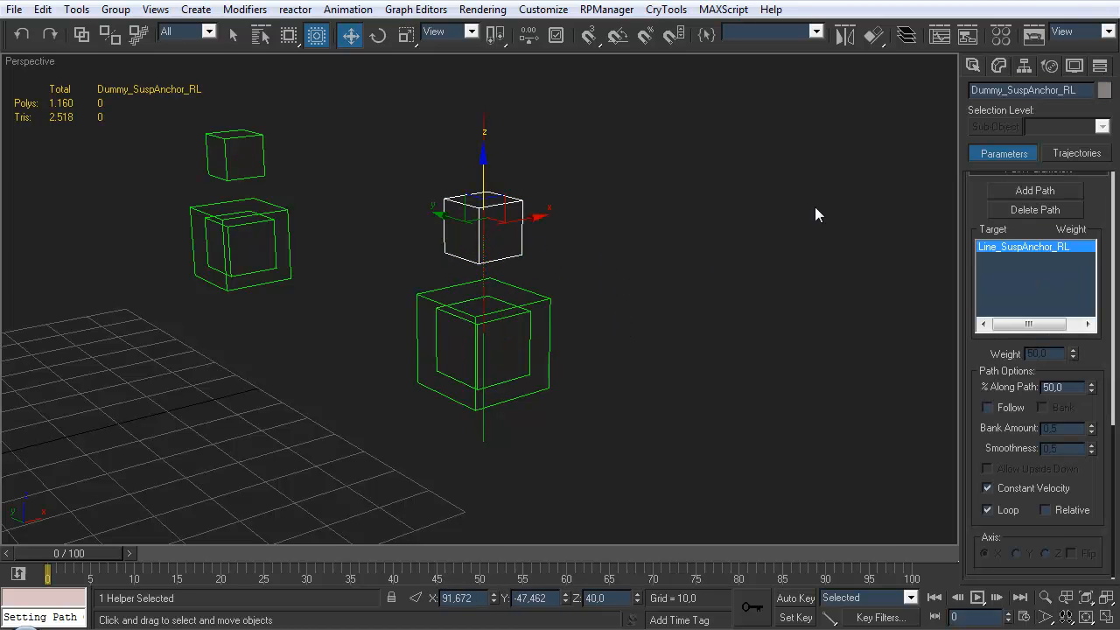
scroll(974, 213, "up", 1)
left_click_drag(974, 213, 933, 490)
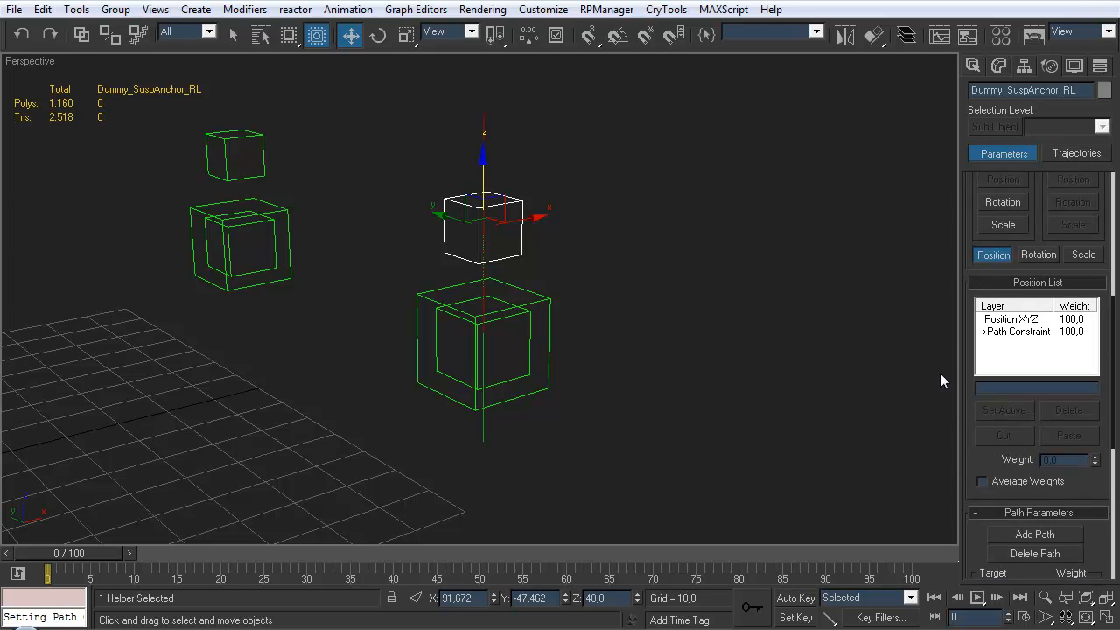
left_click_drag(967, 235, 956, 419)
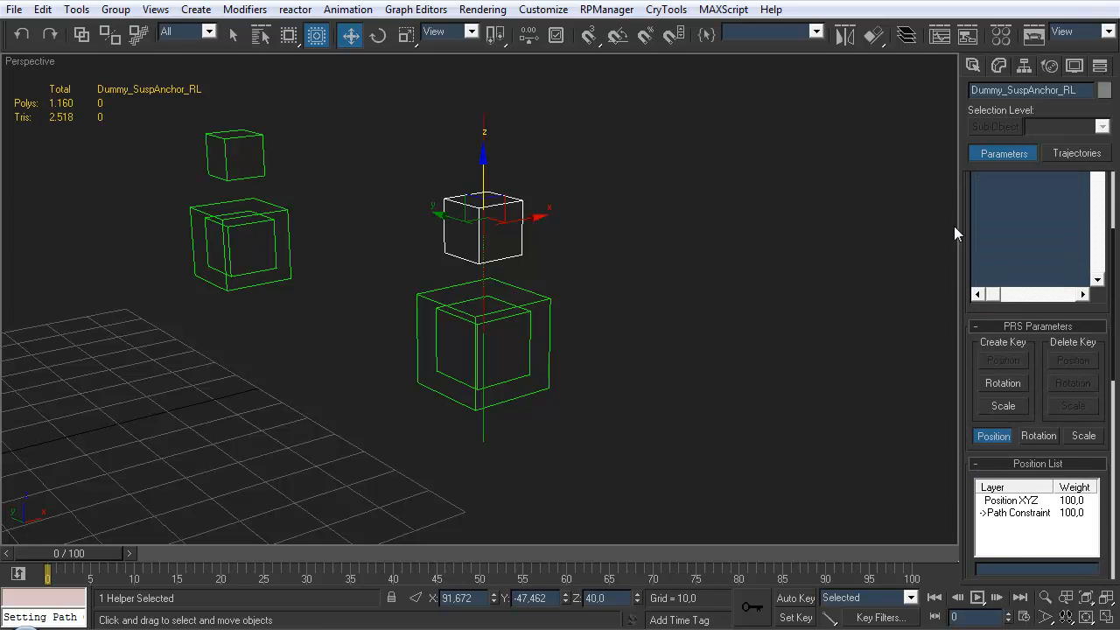
left_click_drag(968, 225, 962, 308)
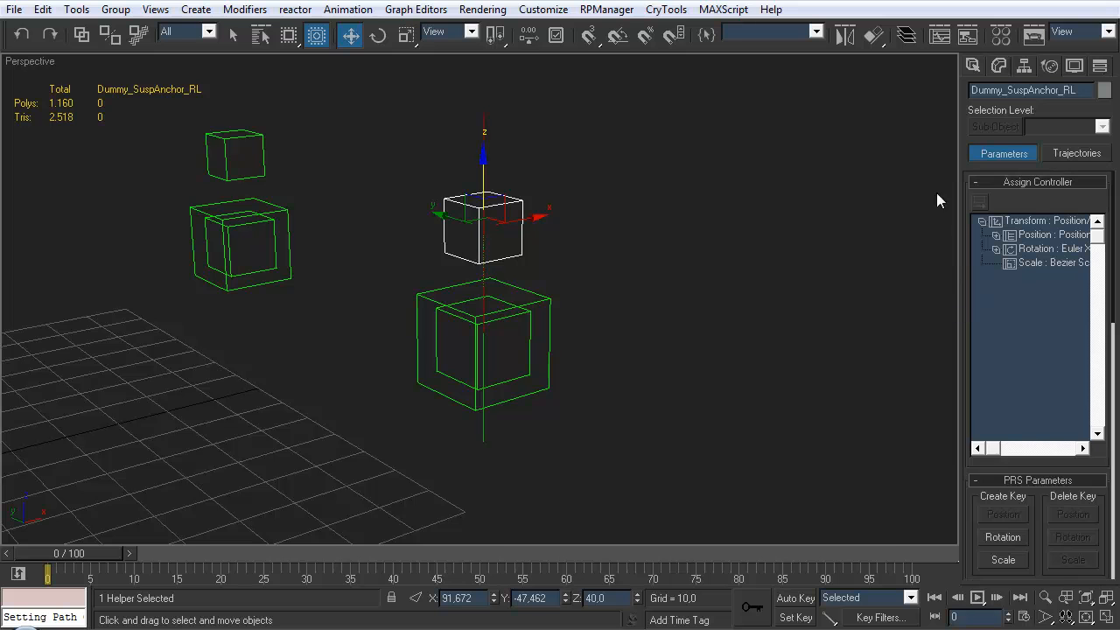
left_click(995, 236)
left_click(1010, 264)
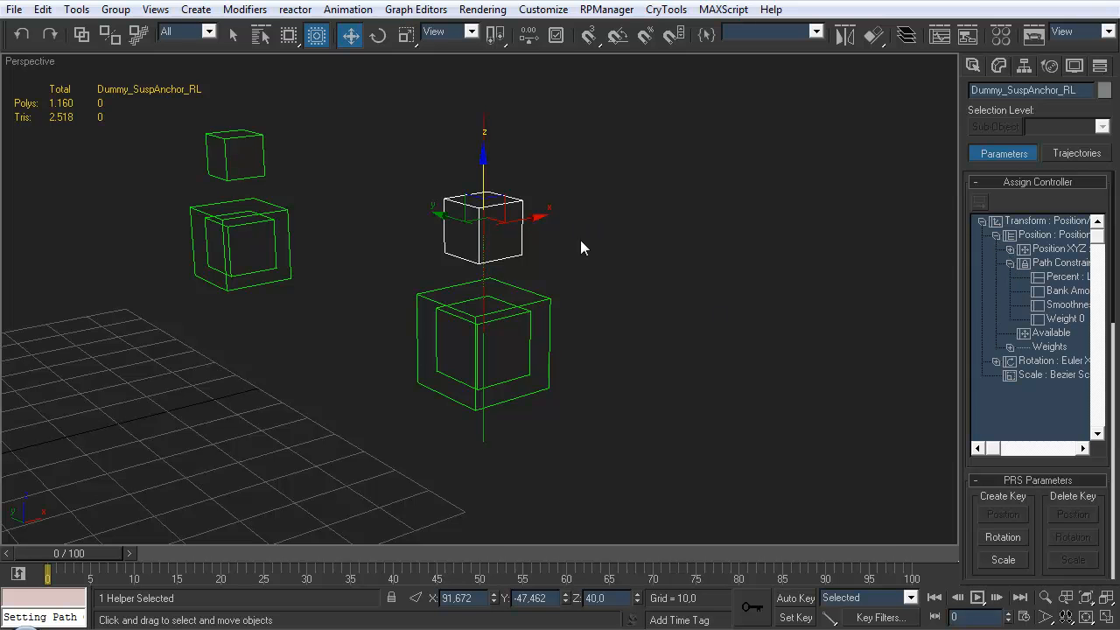
- Assign a Float Expression controller to the Percent track of Dummy_SuspAnchor_RL's Path Constraint
left_click(1010, 263)
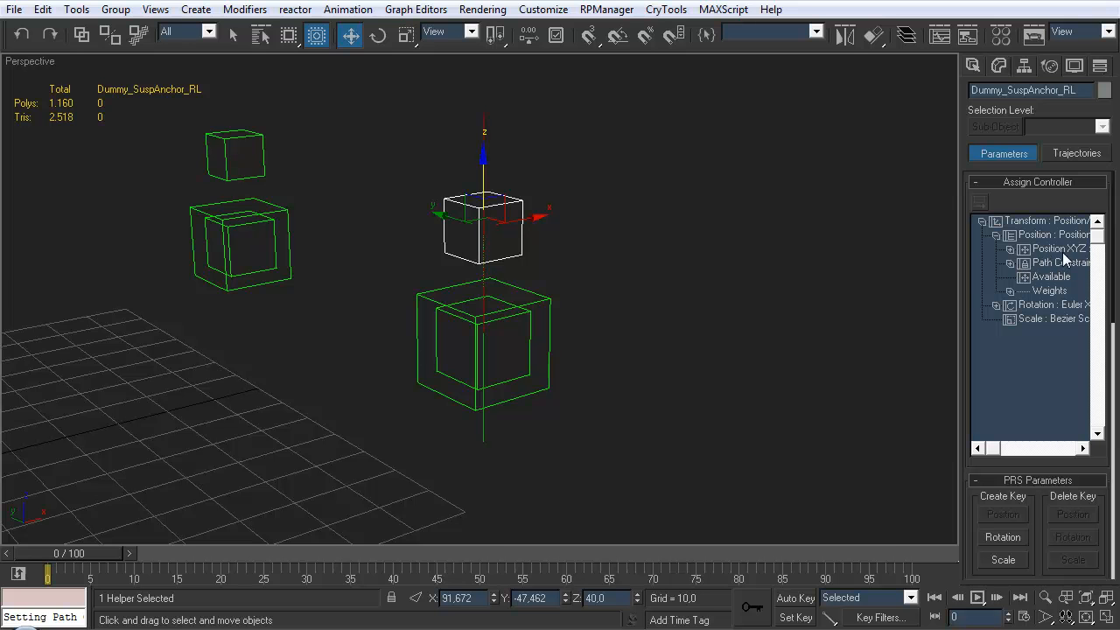
left_click_drag(966, 529, 961, 200)
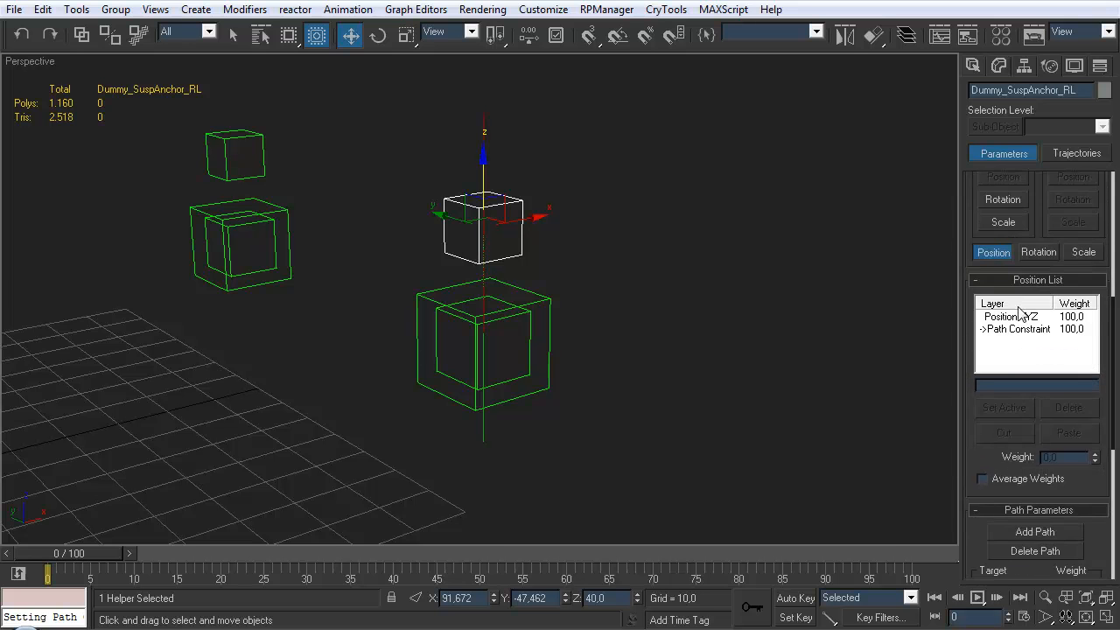
left_click_drag(975, 262, 965, 551)
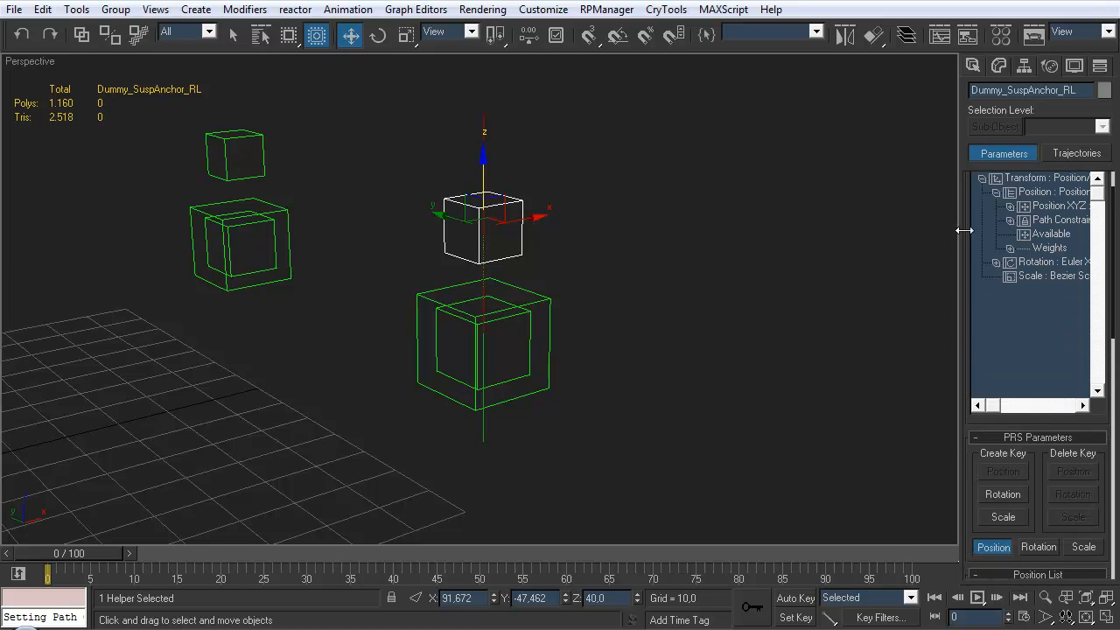
left_click(1009, 220)
left_click(1048, 235)
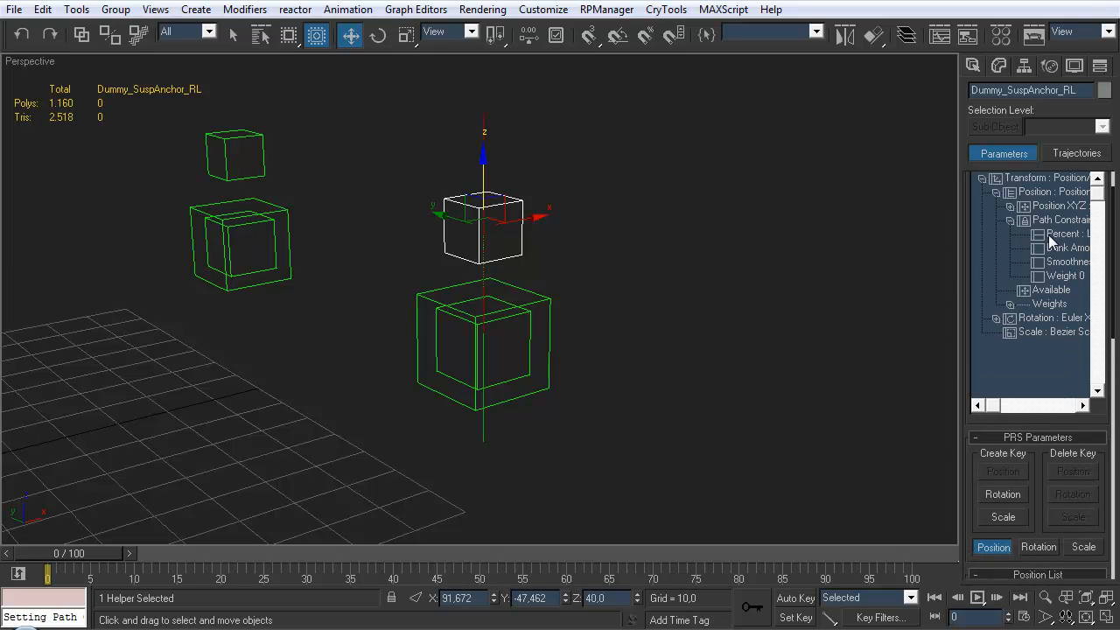
mouse_move(1005, 404)
left_mouse_down()
mouse_move(1025, 405)
mouse_move(993, 406)
left_mouse_up()
left_click_drag(966, 335, 963, 446)
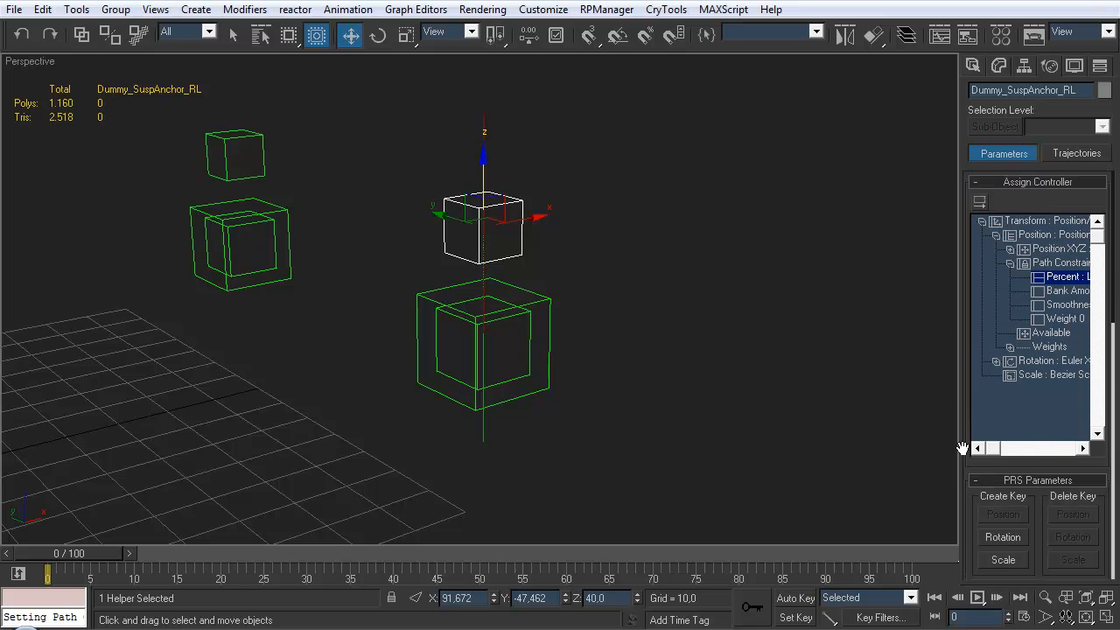
left_click(979, 203)
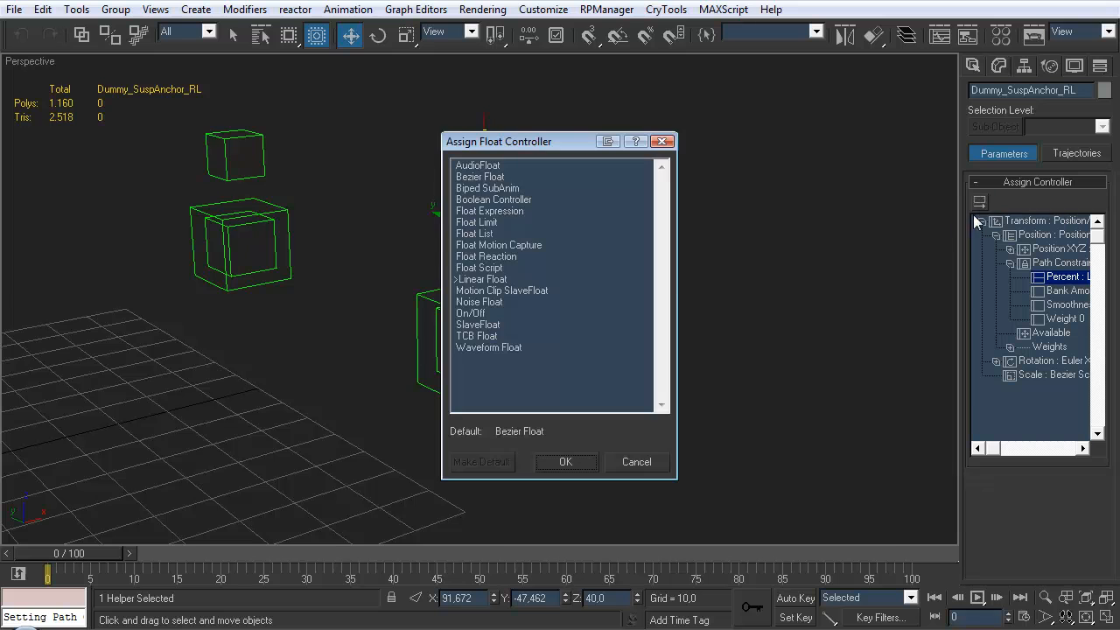
left_click(498, 210)
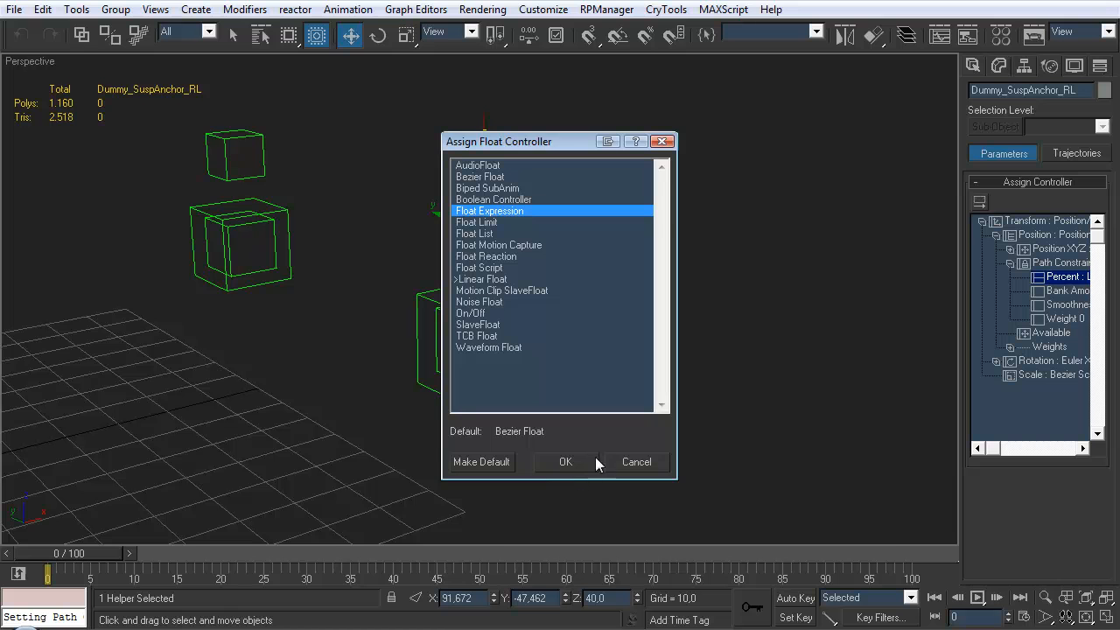
left_click(566, 462)
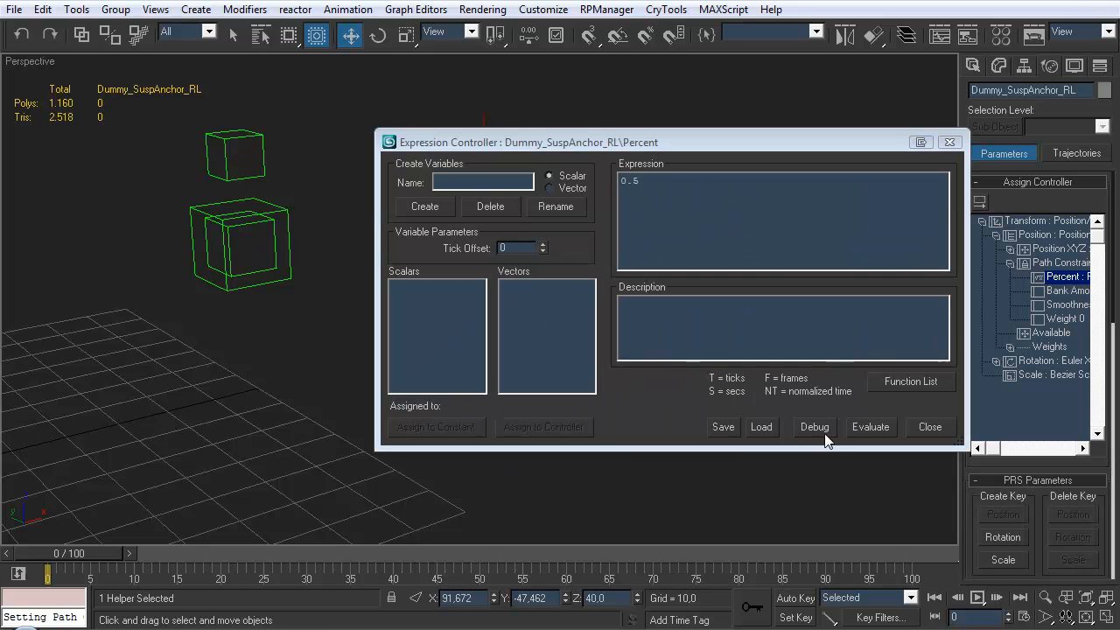
- Create a scalar variable named p1 in the expression controller for Dummy_SuspAnchor_RL's Percent track
left_click_drag(607, 138, 569, 131)
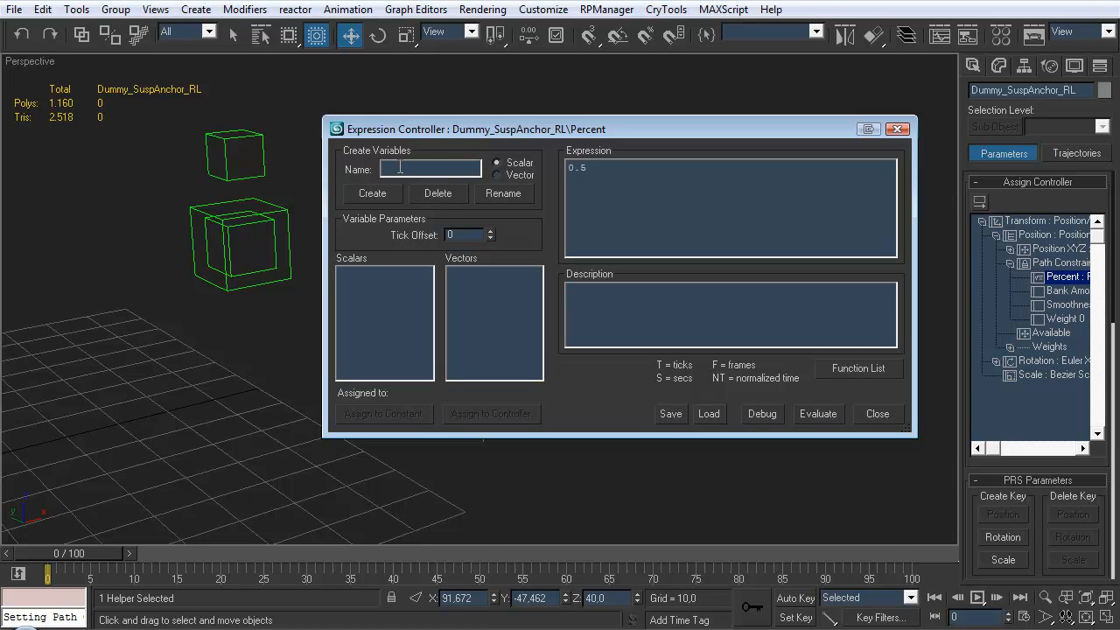
type("p1")
left_click(384, 192)
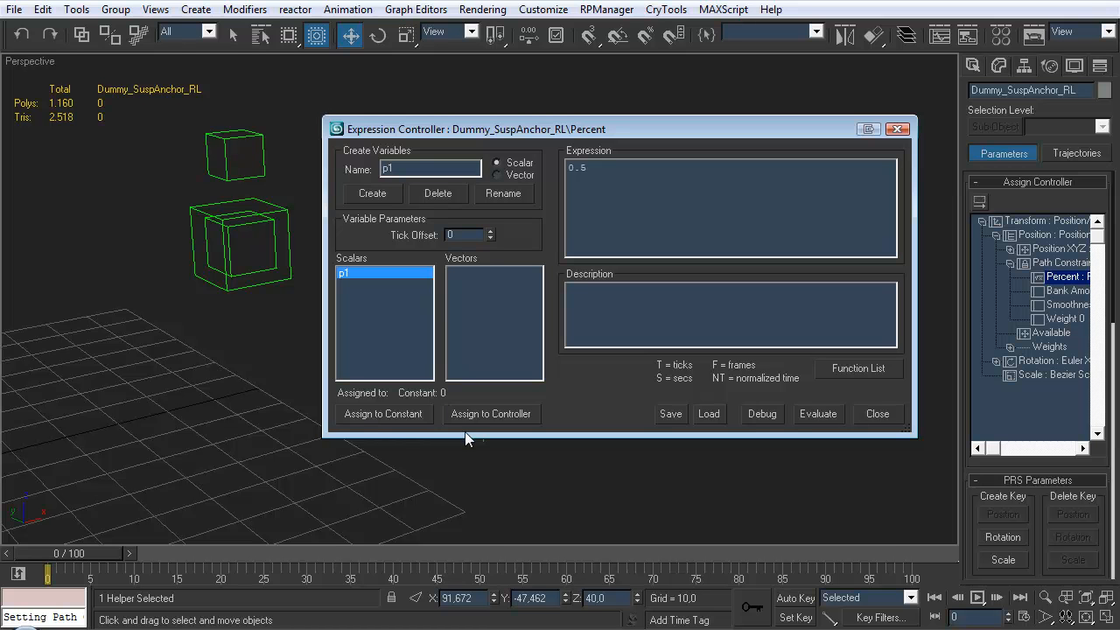
- Assign the p1 variable to the Percent track of Dummy_WheelHub_RL's Path Constraint
left_click_drag(556, 130, 773, 93)
left_click_drag(691, 86, 682, 79)
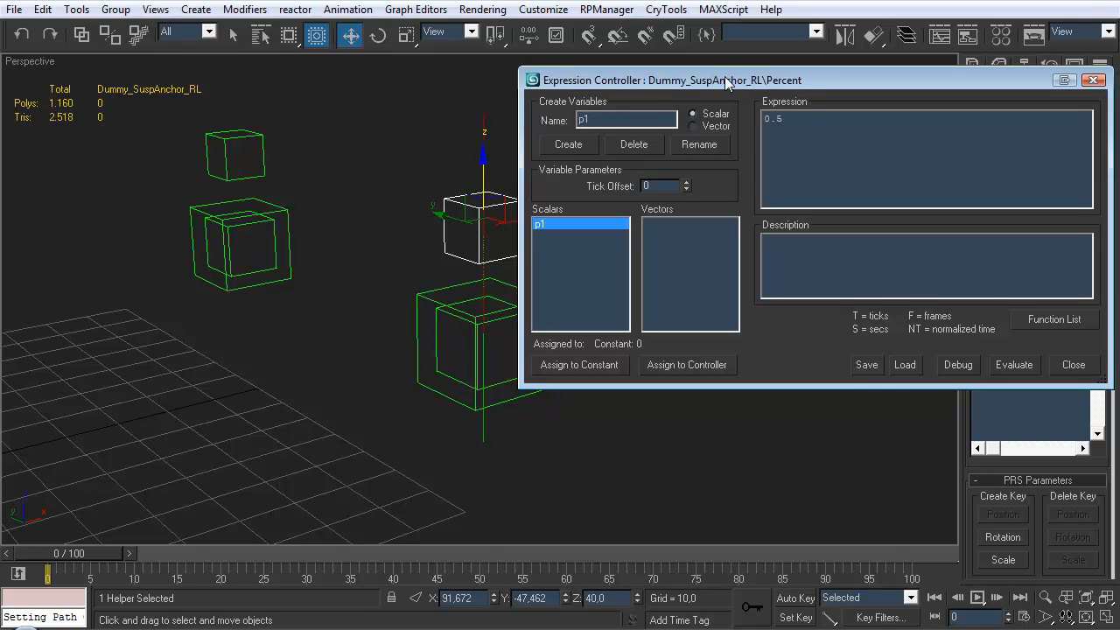
left_click_drag(725, 70, 698, 56)
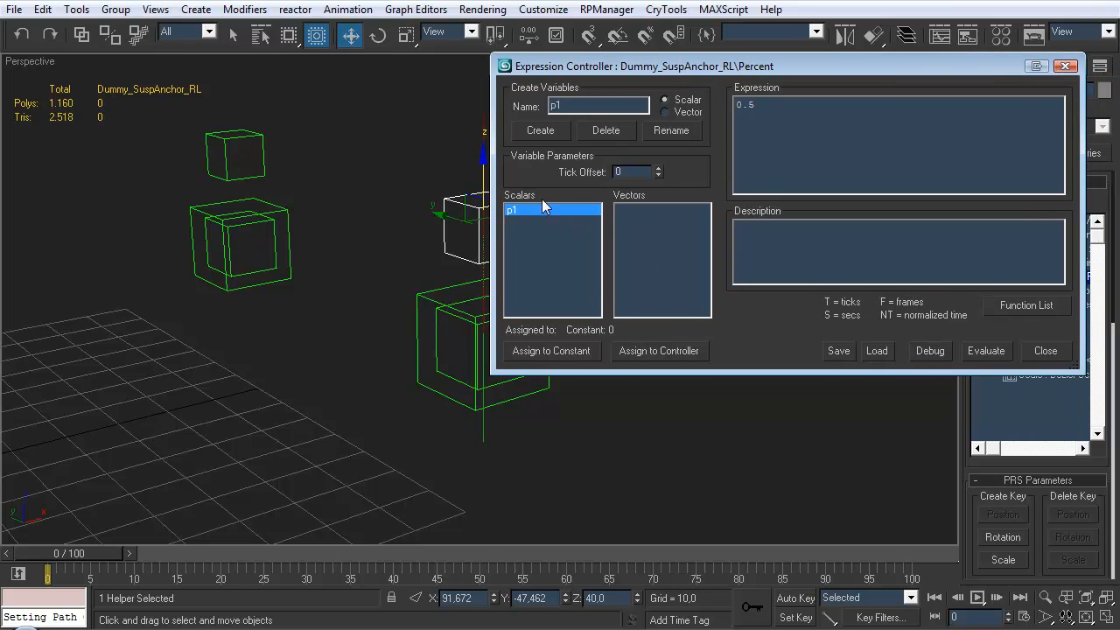
left_click(642, 352)
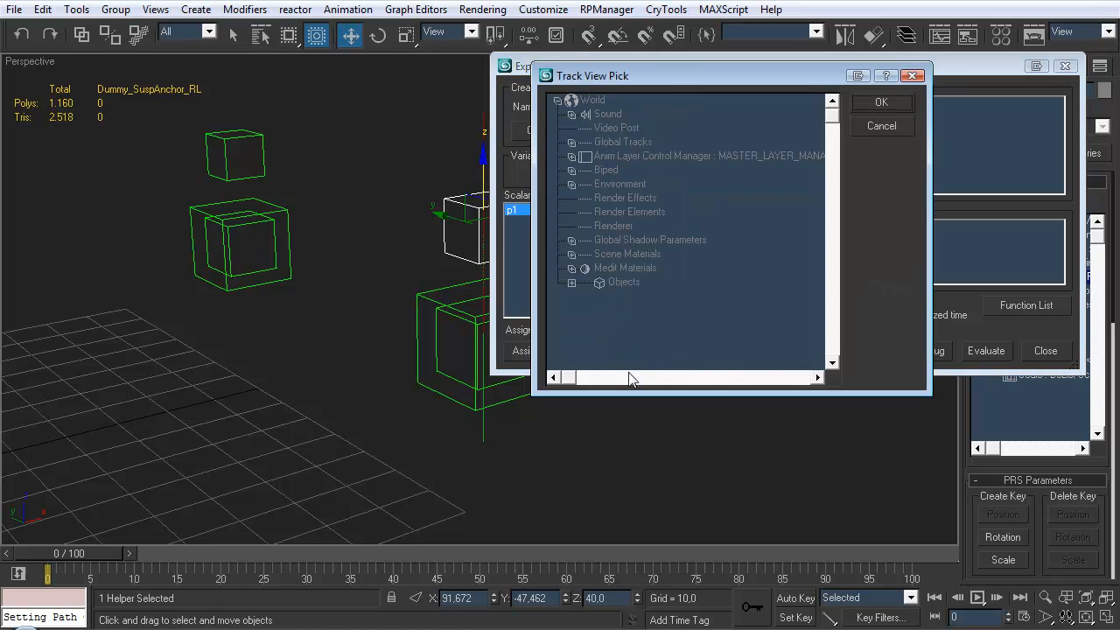
left_click_drag(668, 77, 523, 75)
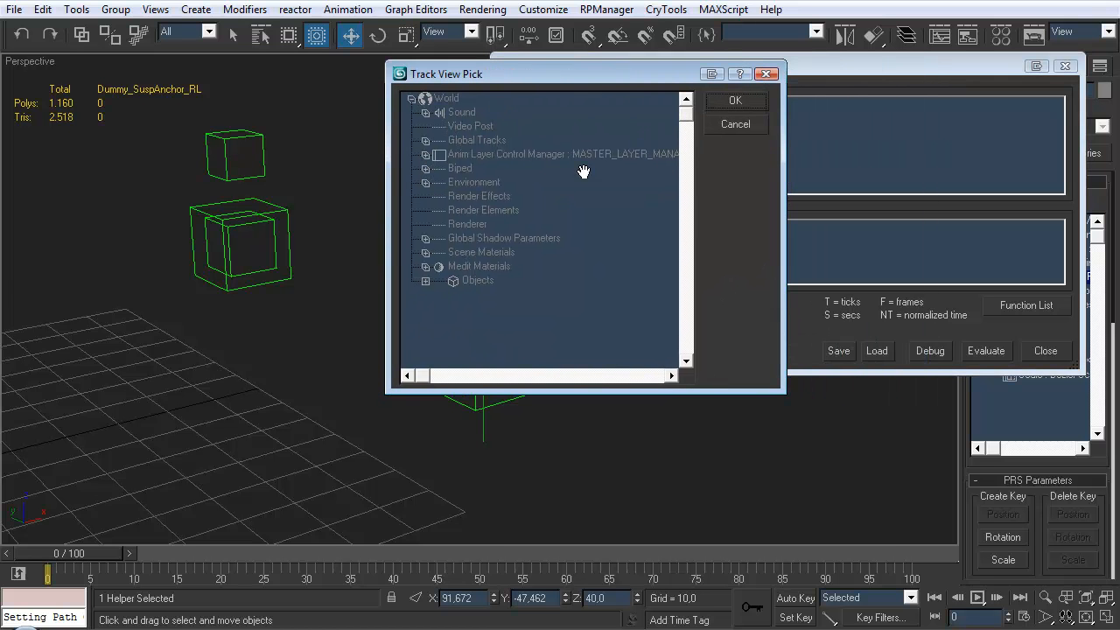
left_click(426, 280)
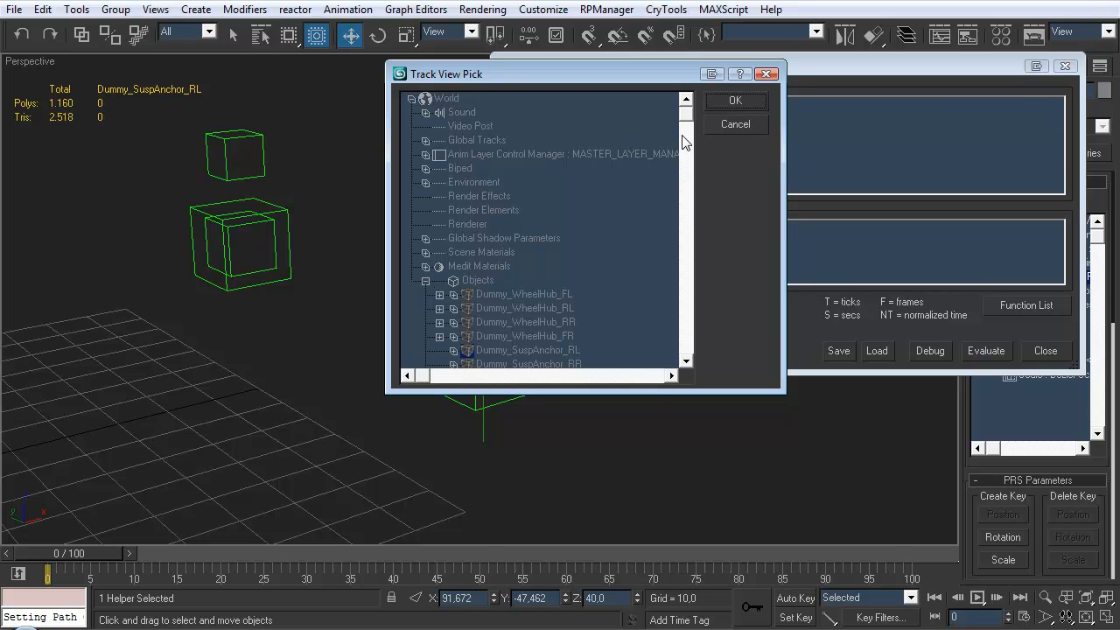
left_click_drag(688, 121, 670, 187)
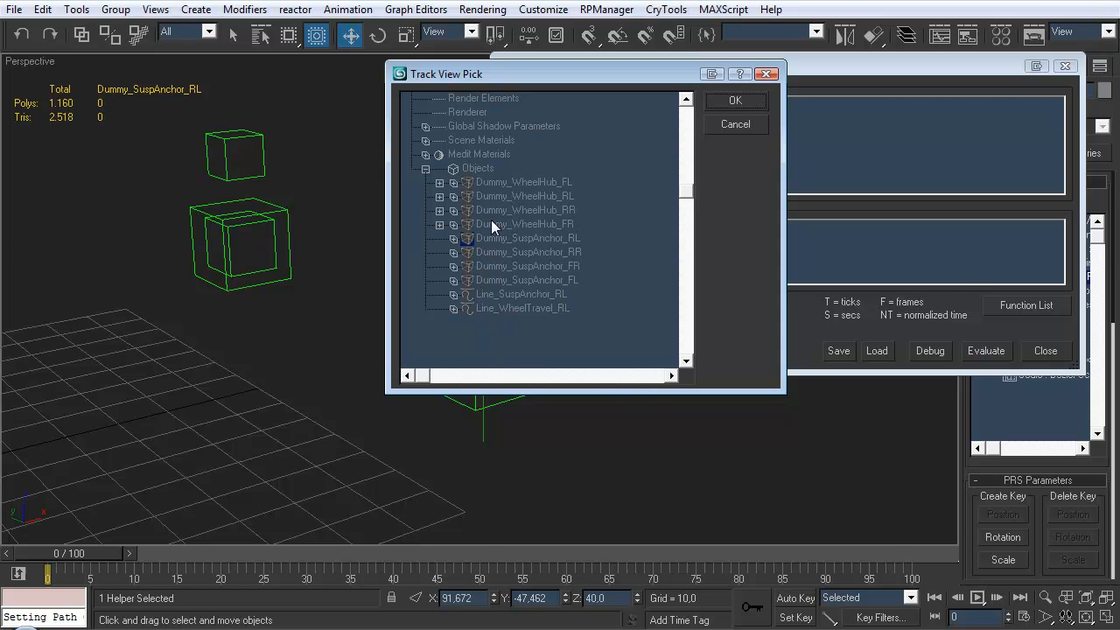
left_click(439, 196)
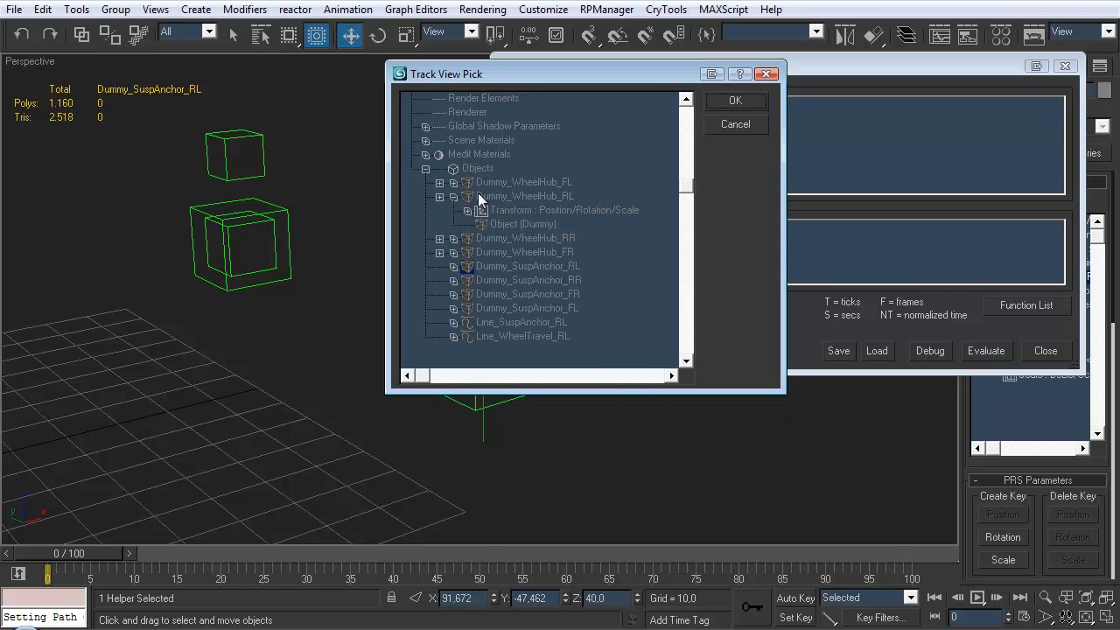
left_click(468, 210)
left_click(482, 224)
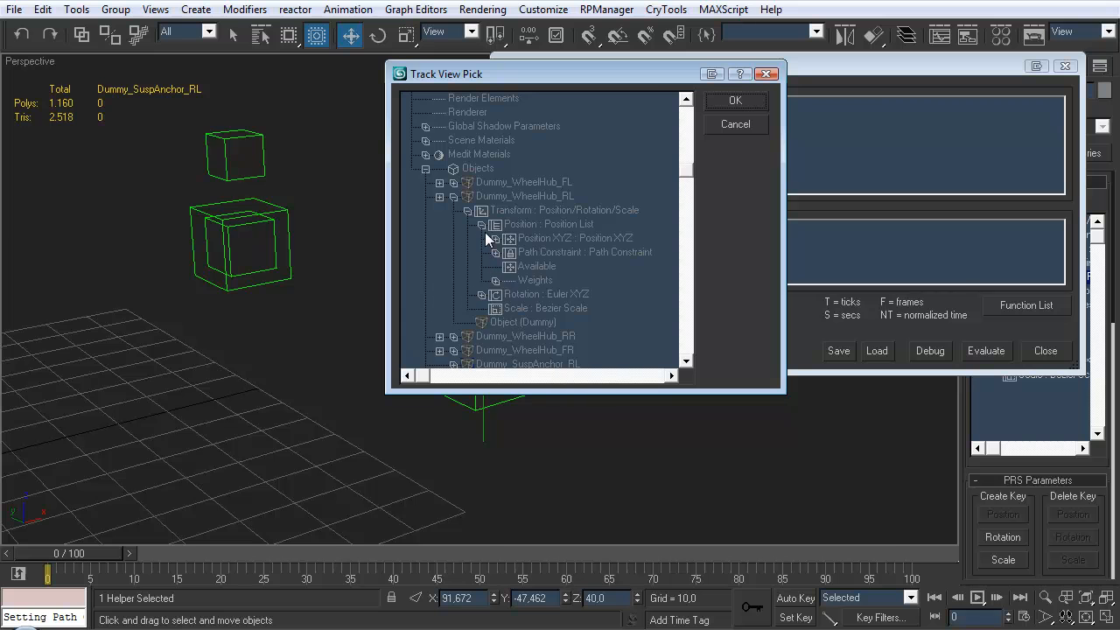
left_click(496, 253)
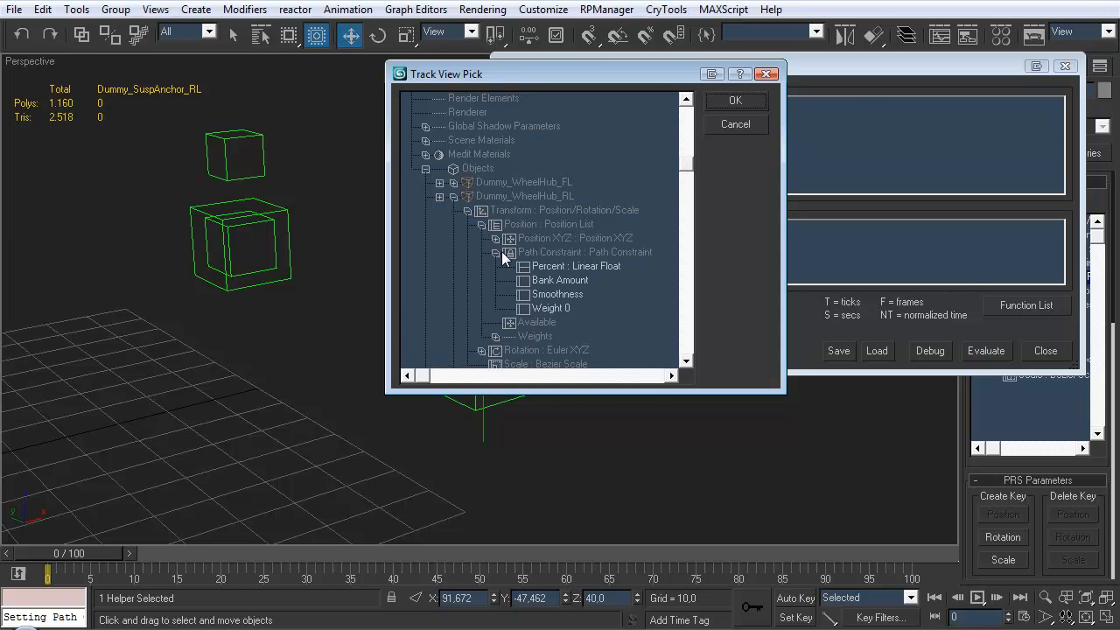
left_click(546, 267)
left_click(730, 101)
- Enter the expression 0.5 + ((p1 - 0.5) * abs(p1-0.5))*2 for Dummy_SuspAnchor_RL's Percent track
left_click_drag(663, 70, 782, 108)
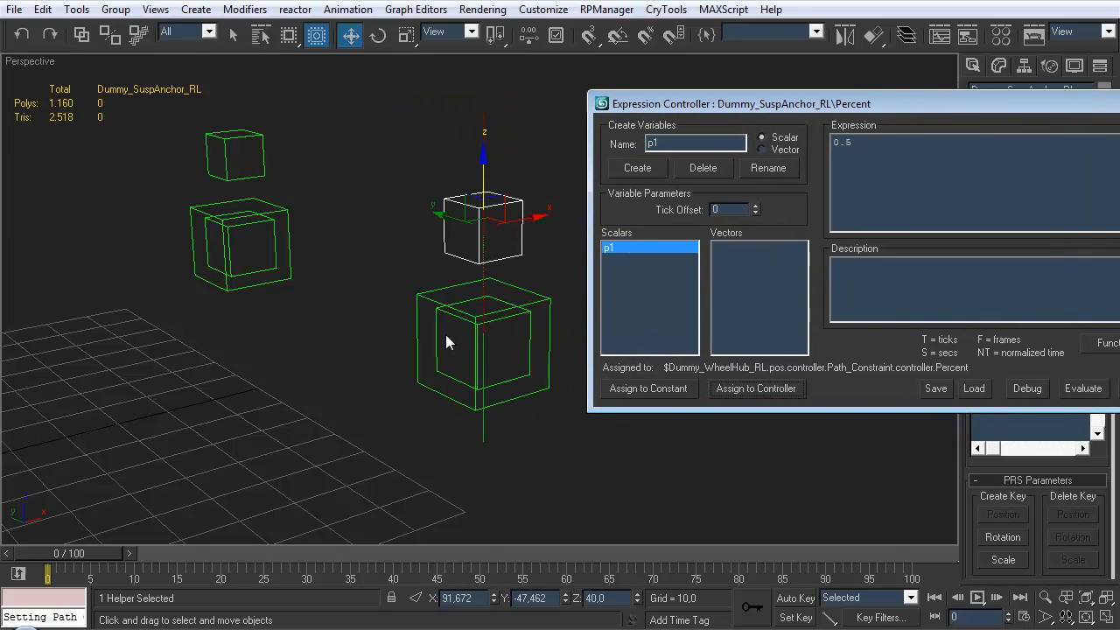
left_click_drag(738, 106, 542, 100)
left_click(785, 135)
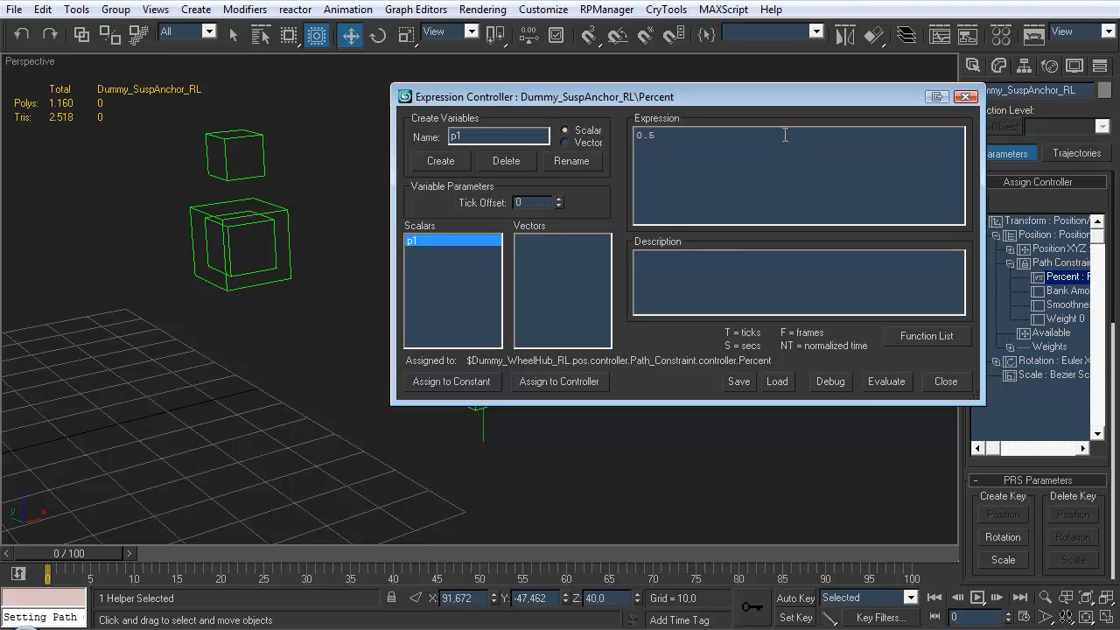
type("+ (p1 - 0.5")
left_click_drag(545, 98, 628, 84)
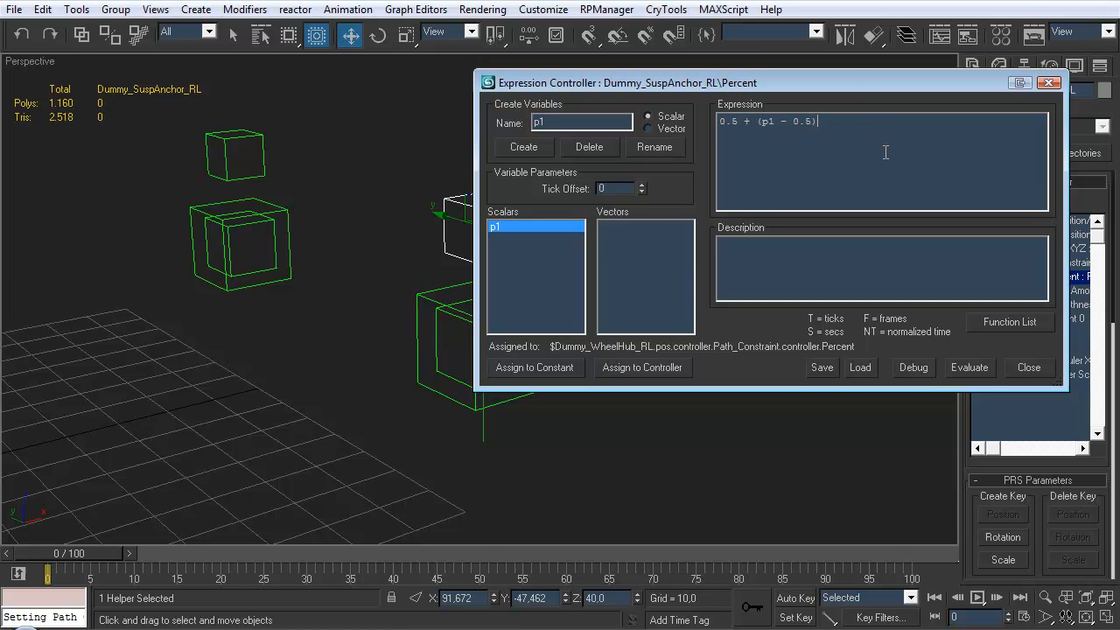
type("* abs(p1-0.5")
left_click(758, 122)
type("(")
left_click(922, 123)
type("*")
left_click_drag(813, 88, 884, 68)
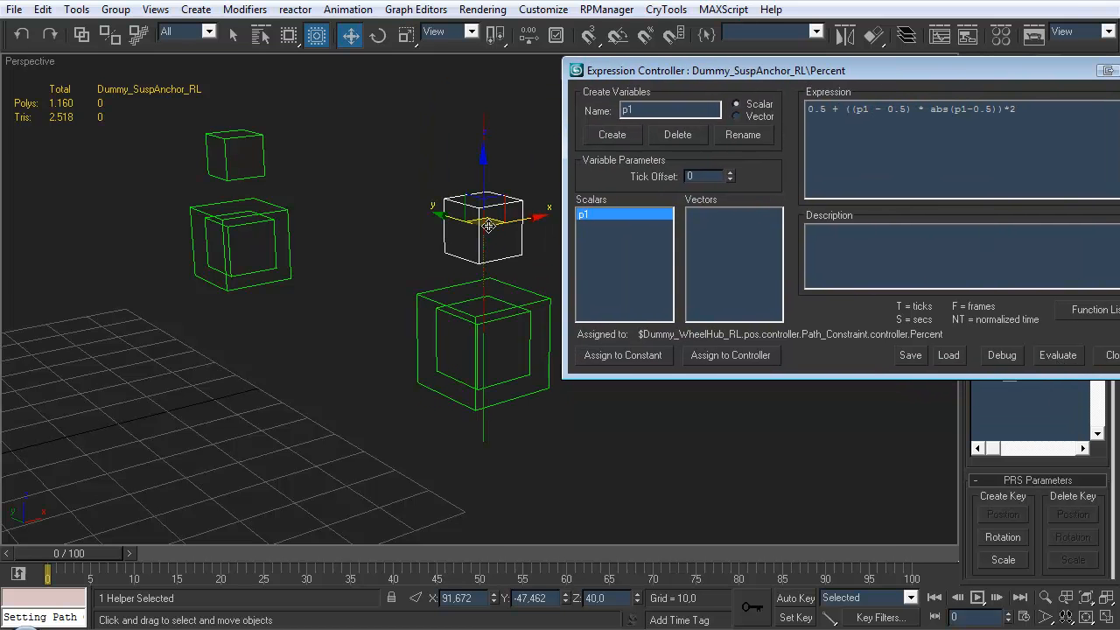
- Move Dummy_WheelHub_RL upward to test how the suspension anchor follows, and cancel the move
left_click_drag(712, 79, 668, 68)
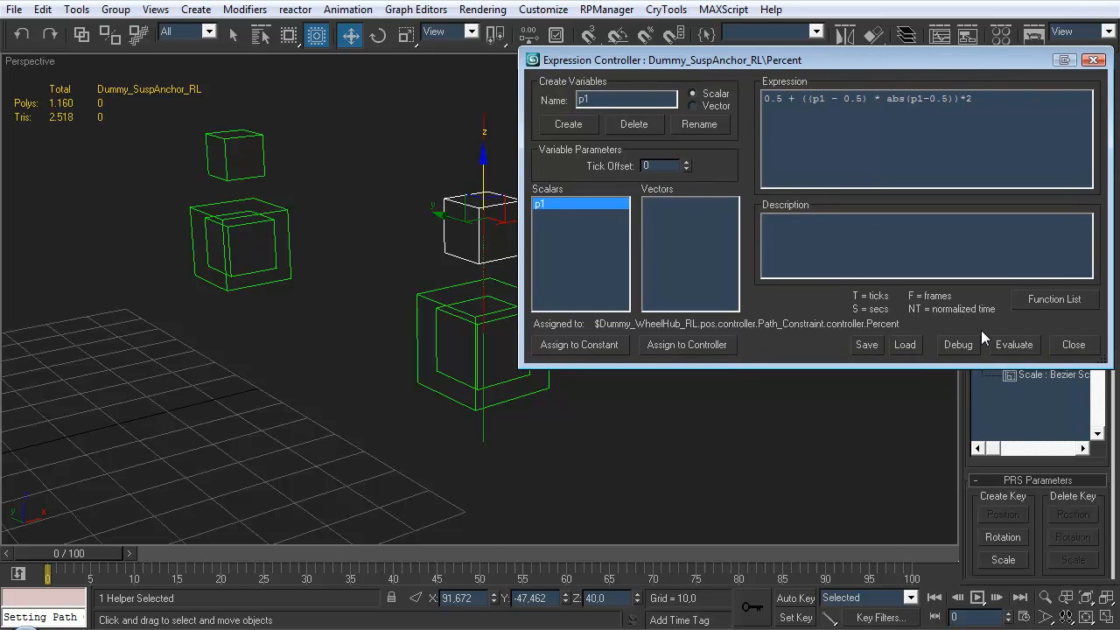
left_click(448, 373)
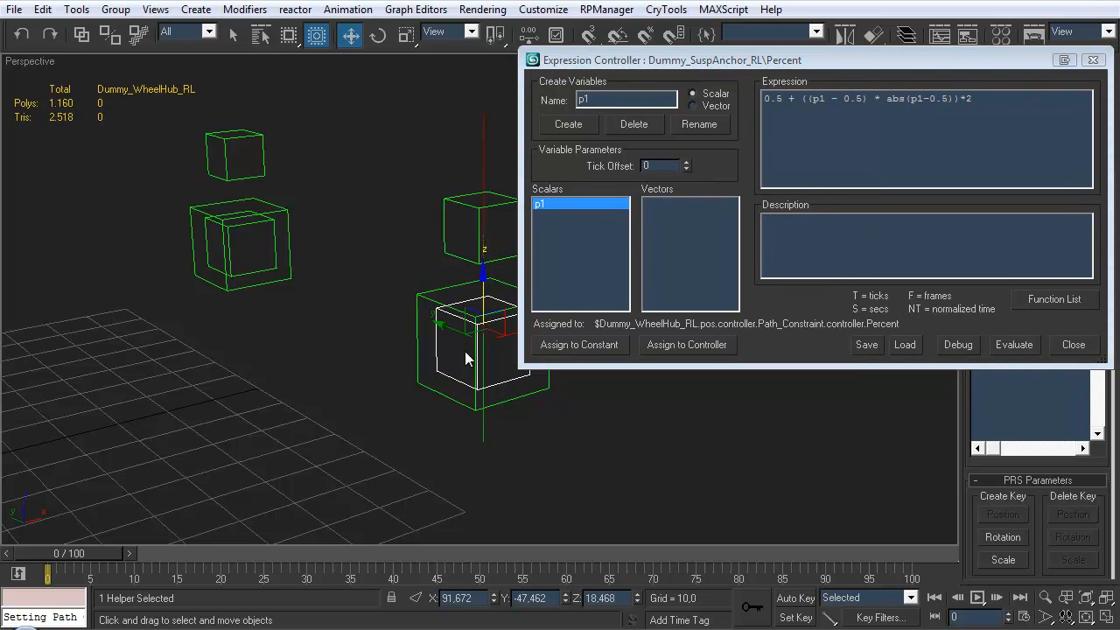
left_click_drag(484, 294, 499, 189)
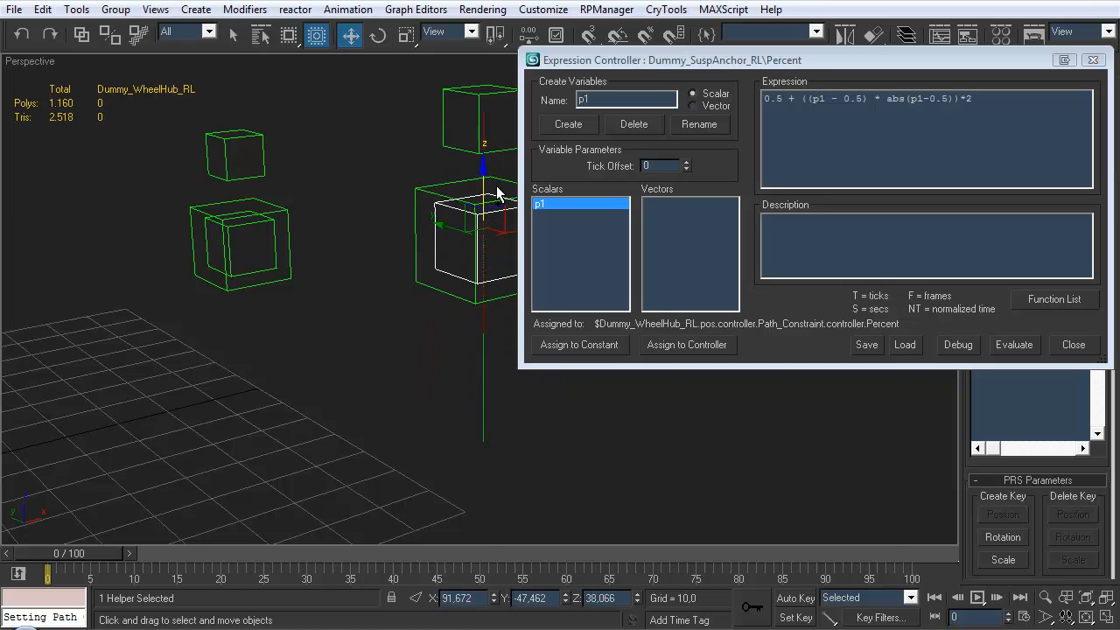
right_click(500, 189)
- Close the expression controller window and return to the spline creation tools
left_click_drag(963, 66, 729, 72)
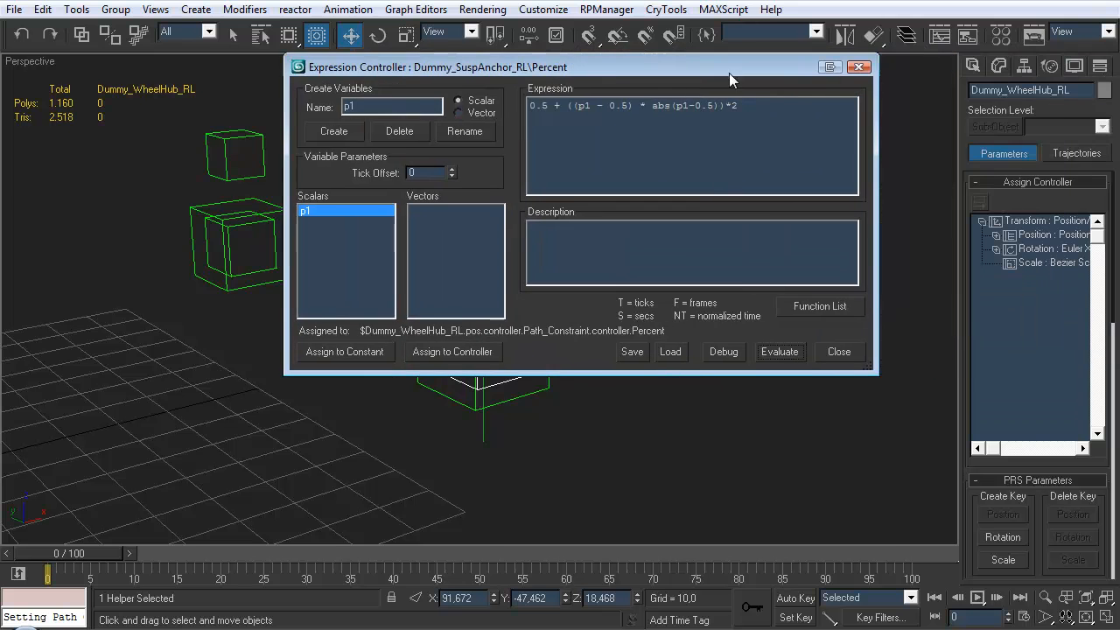
left_click(858, 66)
left_click(972, 66)
- Test the finished suspension link by moving the rear-left wheel hub again, and undo the move
middle_click_drag(525, 252, 571, 253, "alt")
left_click_drag(498, 260, 473, 174)
key("ctrl+z")
- Clone Line_SuspAnchor_RL and Line_WheelTravel_RL together as one copy each, placed toward the rear-right dummies
left_click(674, 282)
middle_click_drag(675, 283, 632, 282, "alt")
middle_click_drag(631, 282, 752, 285)
scroll(585, 282, "down", 5)
middle_click_drag(411, 305, 557, 289)
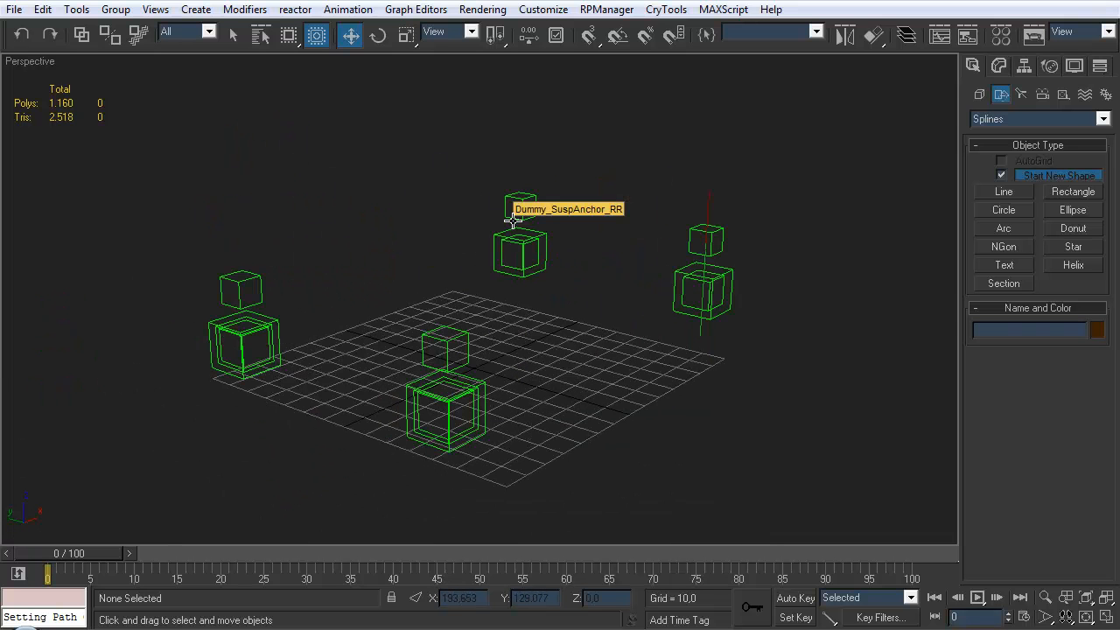
middle_click_drag(663, 340, 630, 364, "alt")
middle_click_drag(630, 363, 464, 390)
scroll(539, 328, "up", 3)
key("q")
left_click(624, 237)
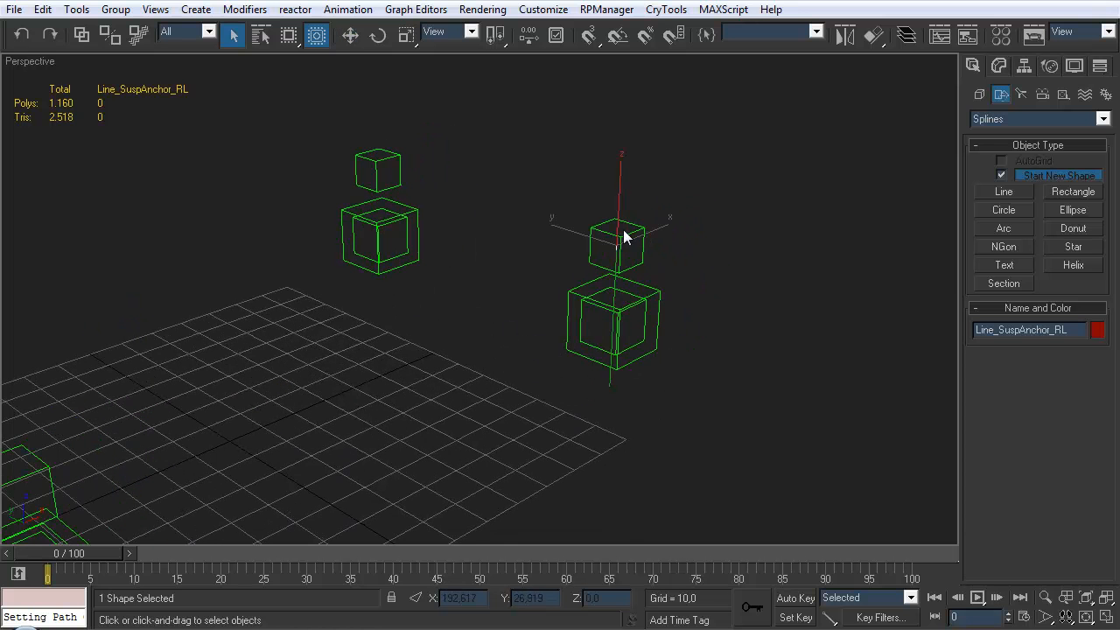
left_click(611, 382, "ctrl")
key("w")
left_click_drag(579, 265, 446, 251, "shift")
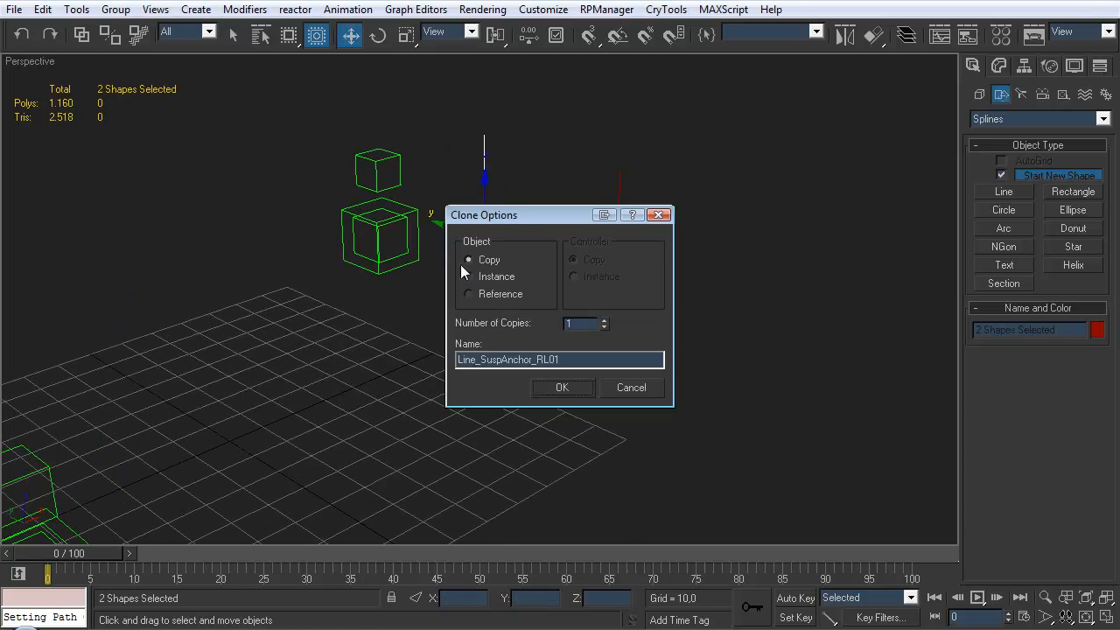
left_click(570, 389)
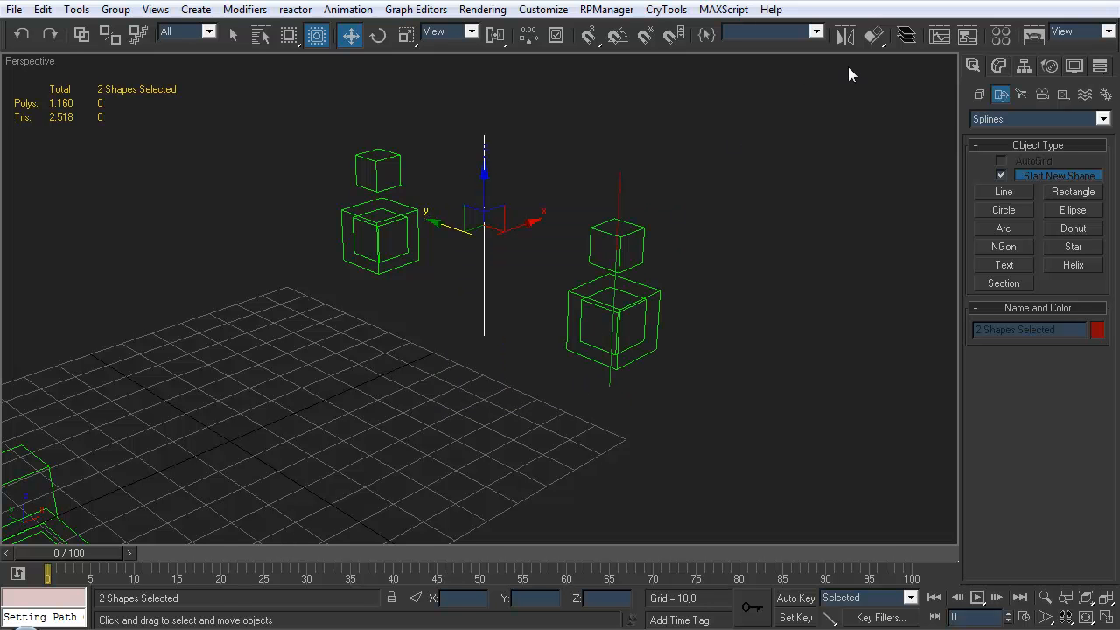
- Align the two copied lines to Dummy_SuspAnchor_RR in X and Y position only, pivot point to pivot point
left_click(873, 37)
left_click(398, 160)
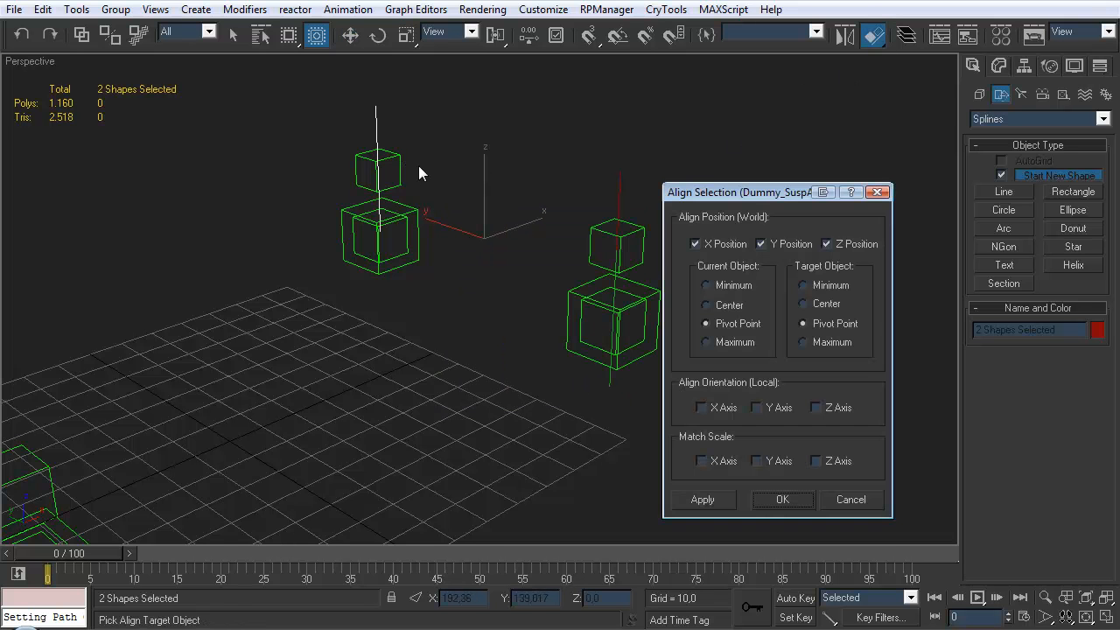
left_click(831, 243)
left_click(783, 499)
- Rename the copied suspension anchor line to Line_SuspAnchor_RR
middle_click_drag(531, 329, 654, 252, "alt")
left_click(566, 211)
key("q")
left_click(520, 215)
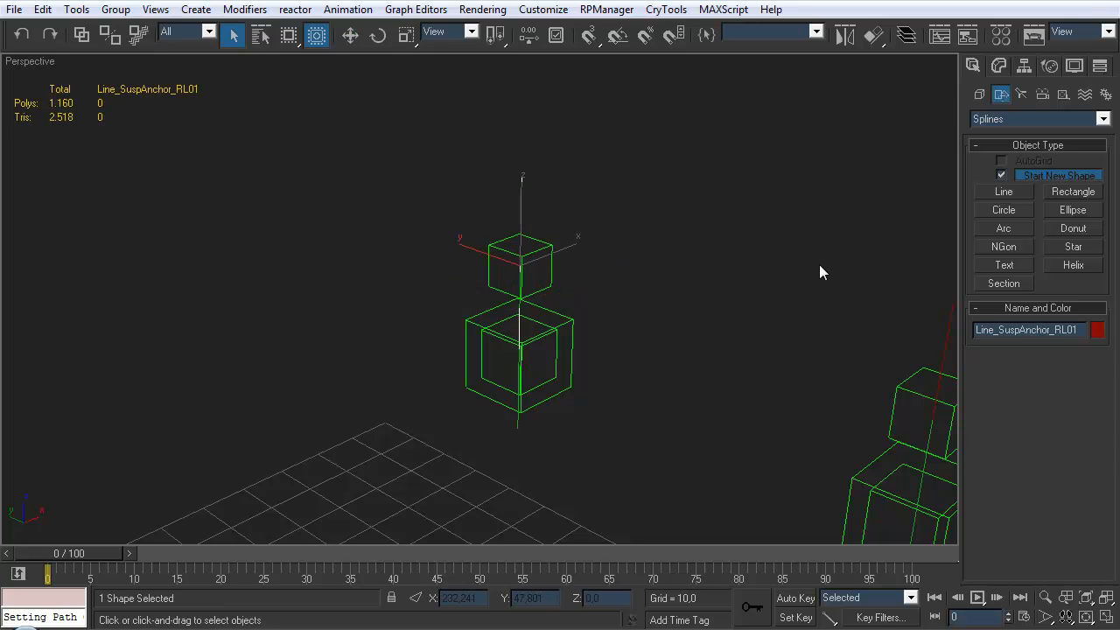
left_click_drag(1061, 331, 1107, 331)
type("R")
- Rename the copied wheel travel line to Line_WheelTravel_RR and clear the selection
left_click(521, 428)
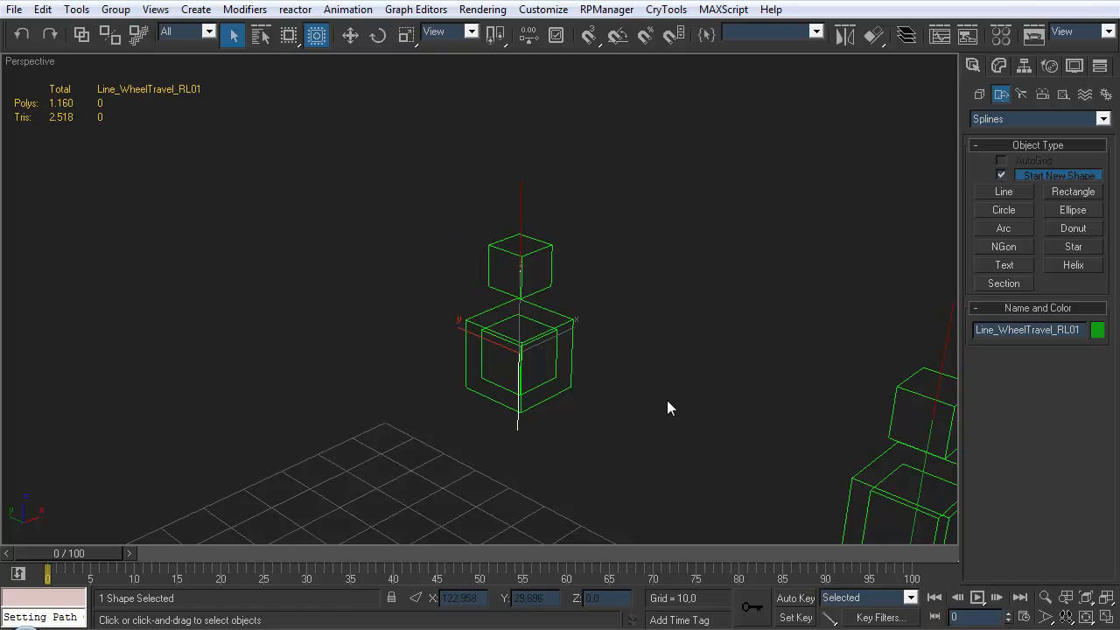
left_click_drag(1064, 330, 1099, 333)
type("R")
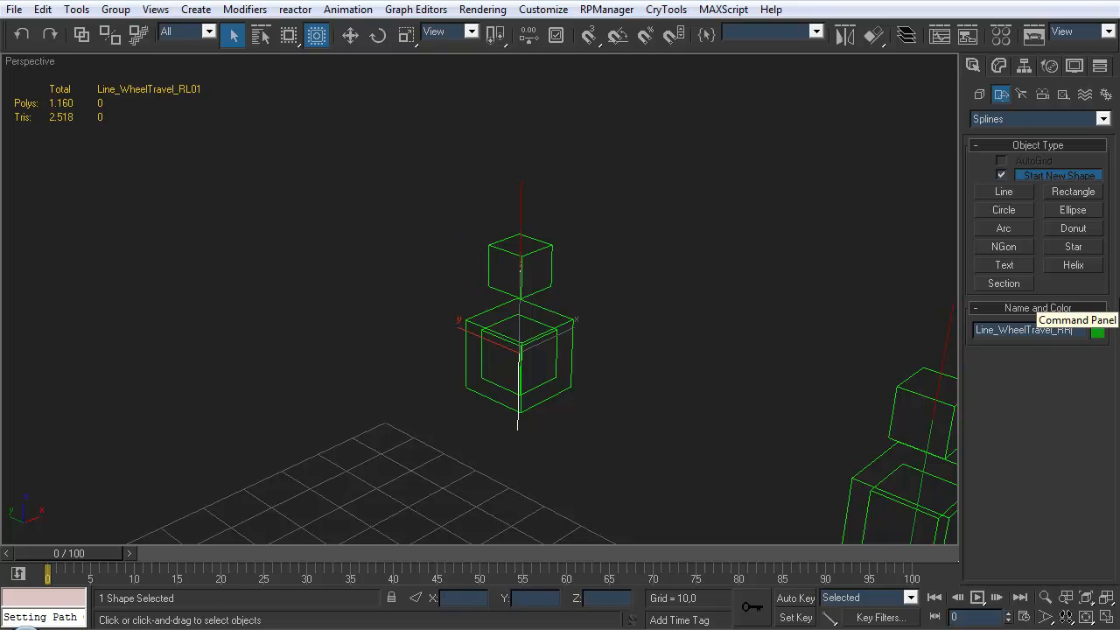
left_click(616, 278)
- Copy the full expression text from the Percent track's expression controller of Dummy_SuspAnchor_RL and close the controller window
middle_click_drag(542, 315, 472, 252, "alt")
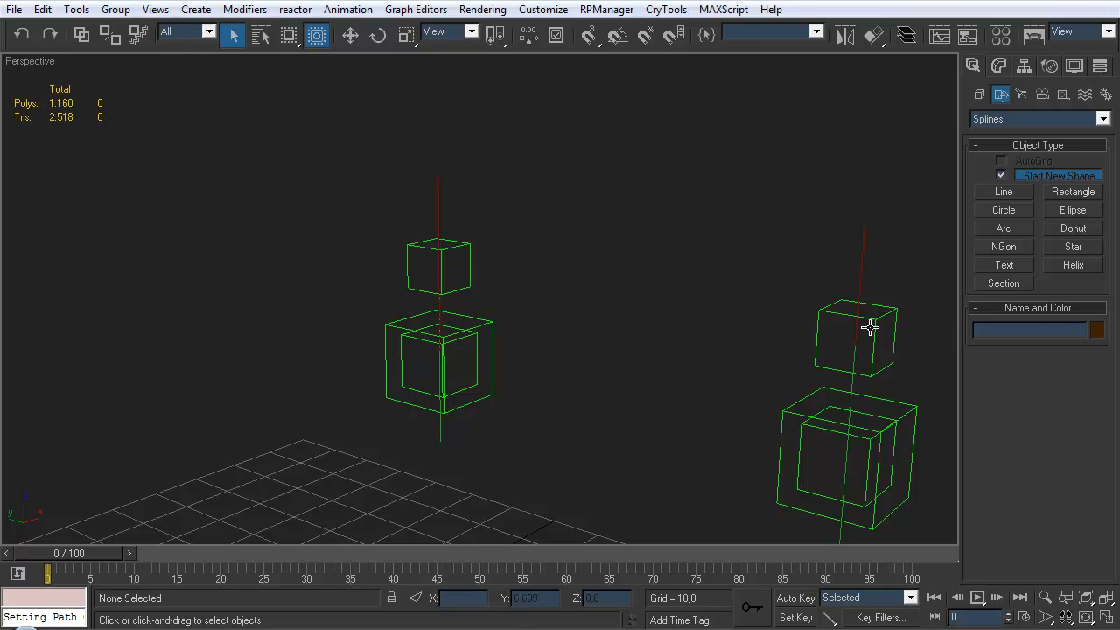
left_click(827, 310)
left_click(999, 67)
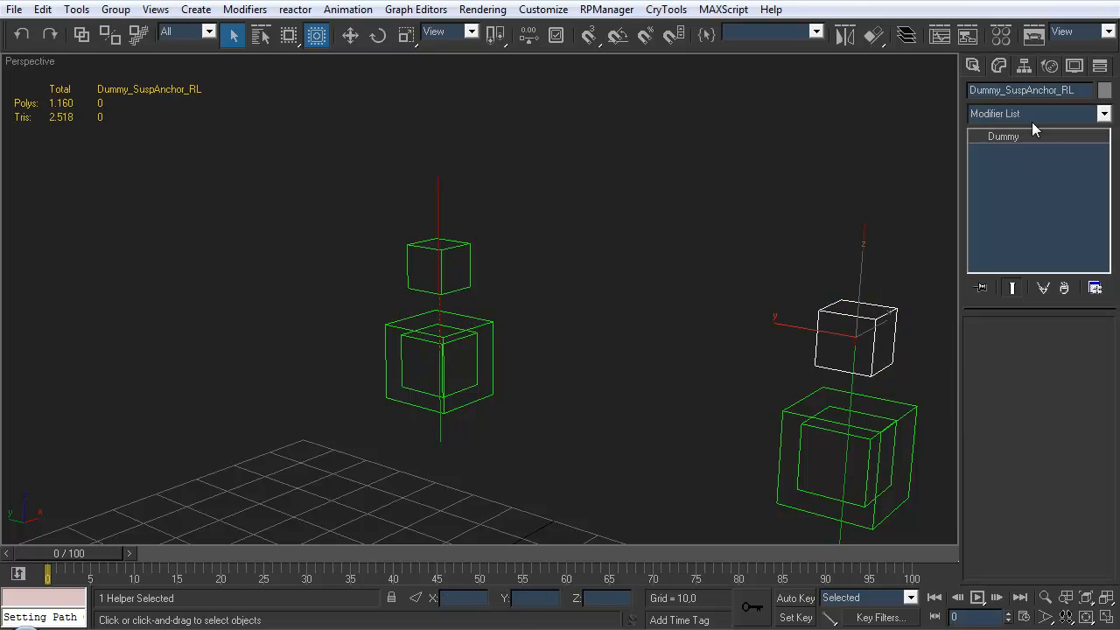
left_click(1049, 69)
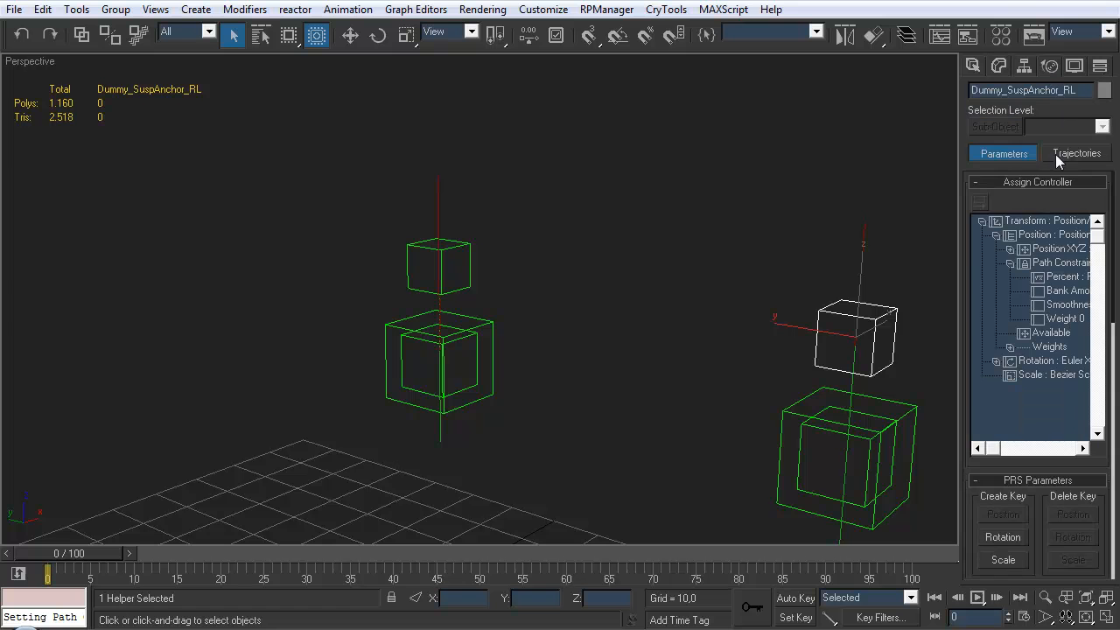
left_click(1055, 278)
right_click(1061, 278)
left_click(971, 351)
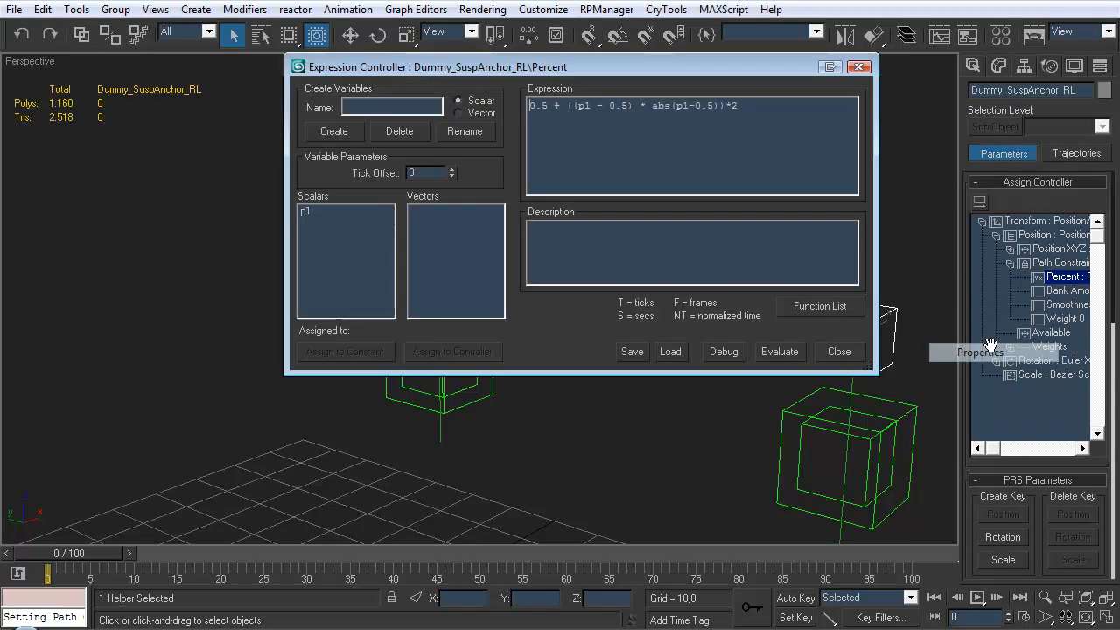
left_click_drag(765, 114, 394, 208)
key("ctrl+c")
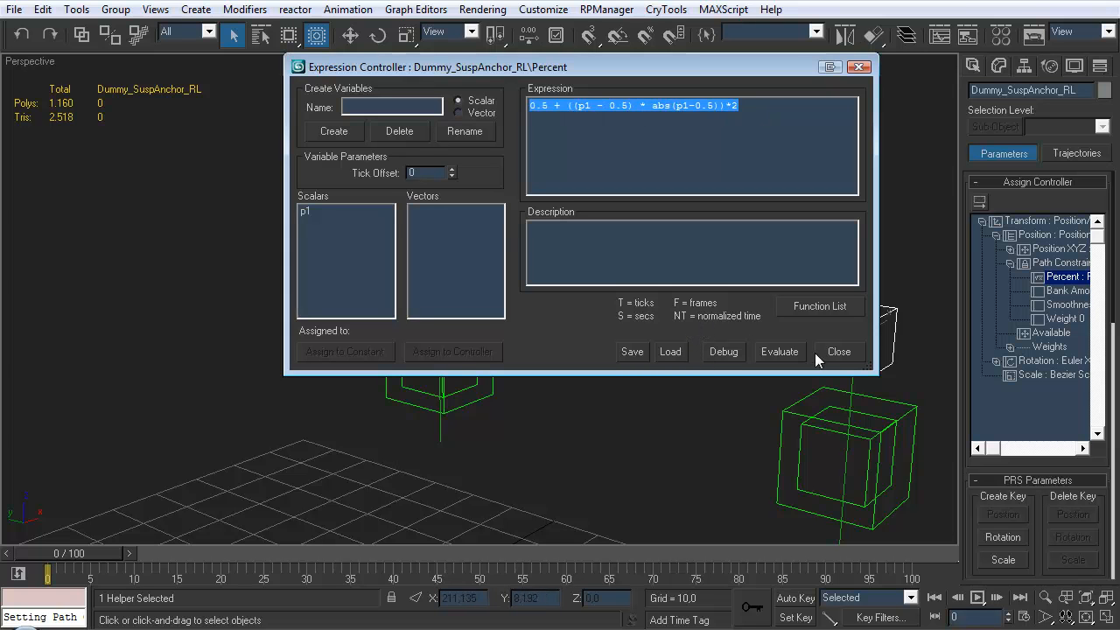
left_click(837, 351)
- Apply a Path Constraint to Dummy_SuspAnchor_RR using Line_SuspAnchor_RR as the path
left_click(466, 281)
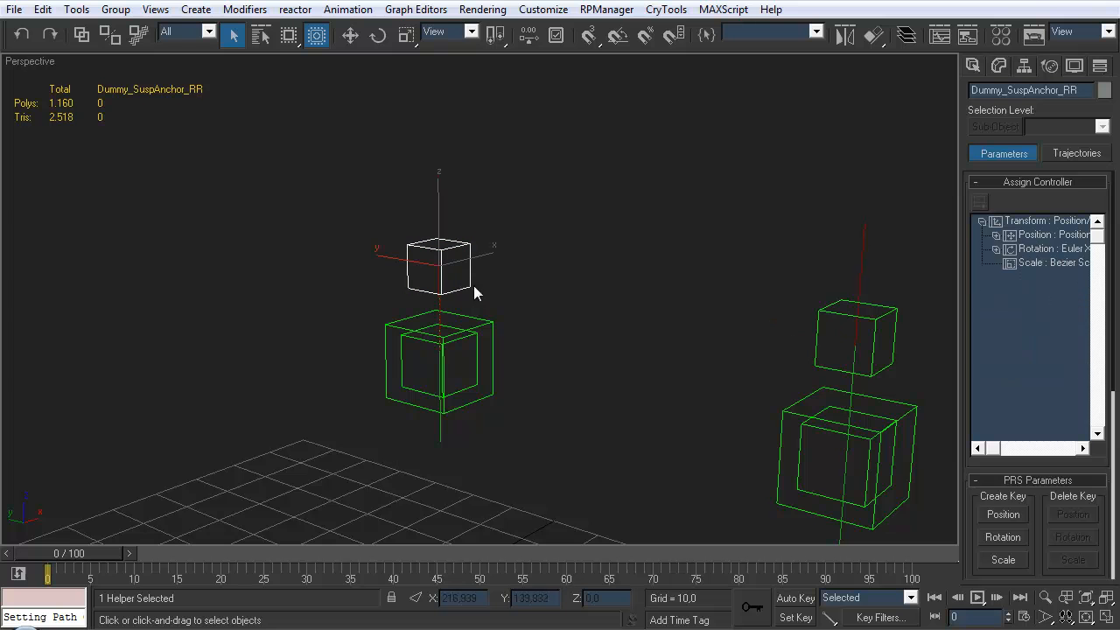
left_click(995, 235)
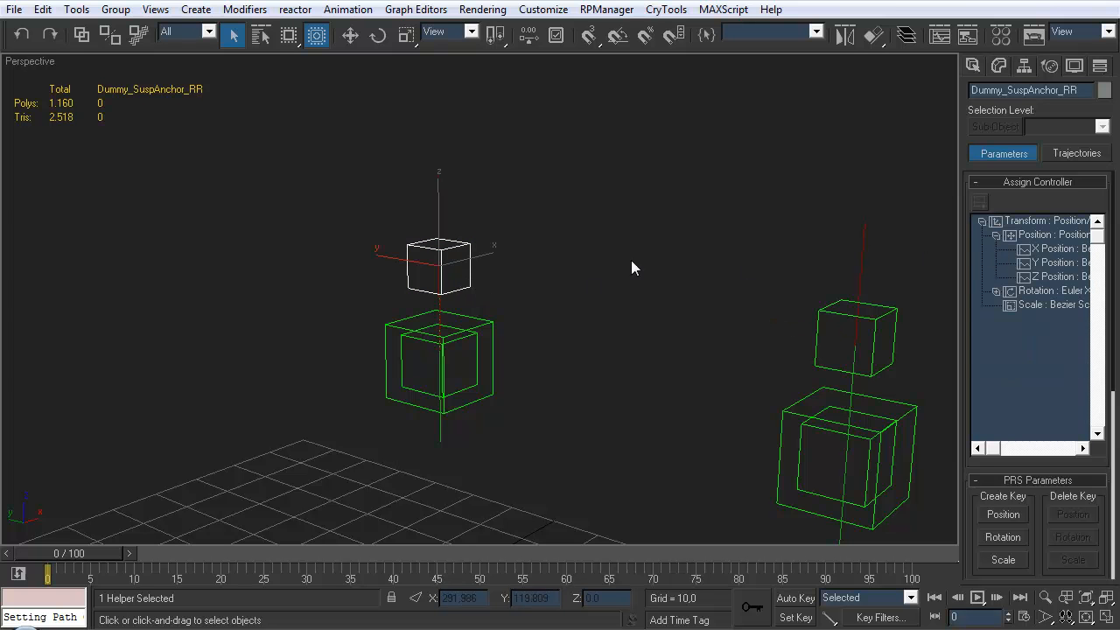
left_click(995, 235)
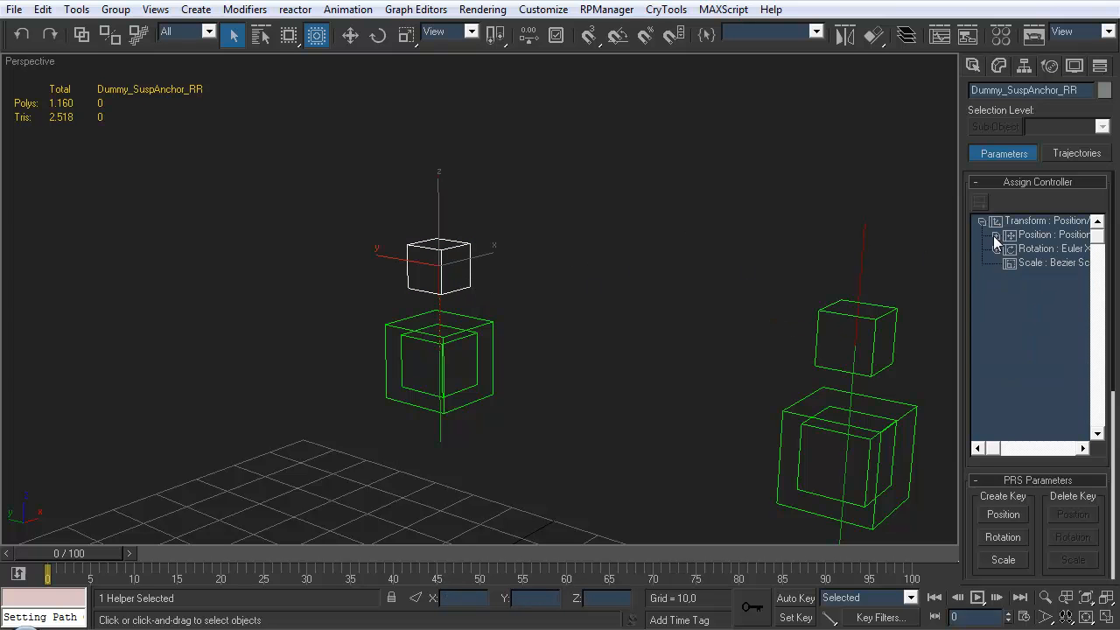
left_click(347, 9)
mouse_move(324, 56)
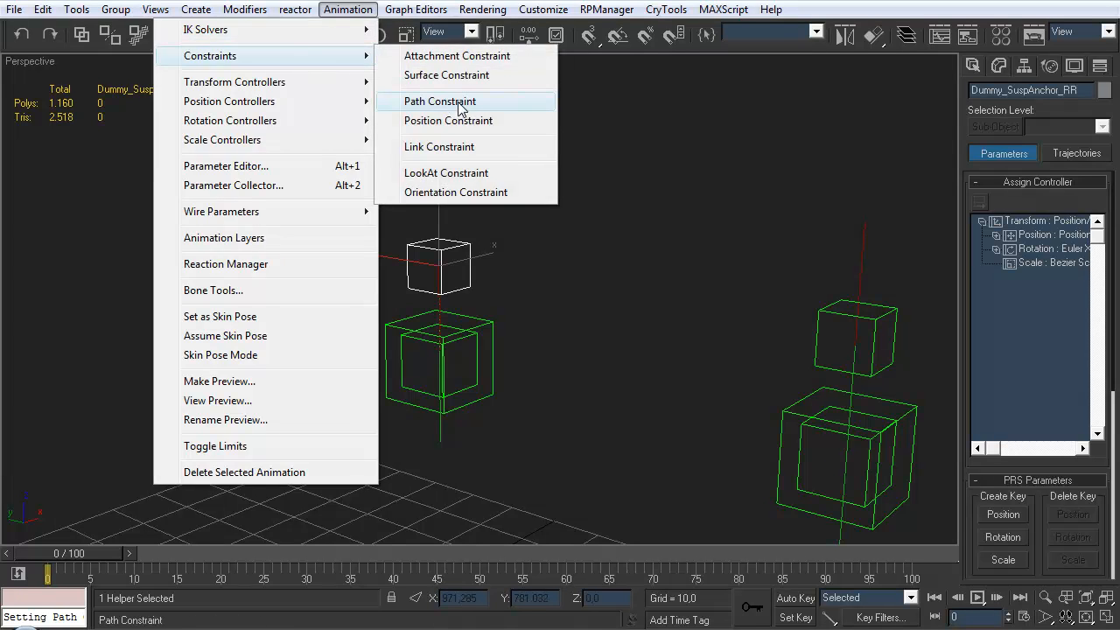
left_click(462, 103)
left_click(439, 194)
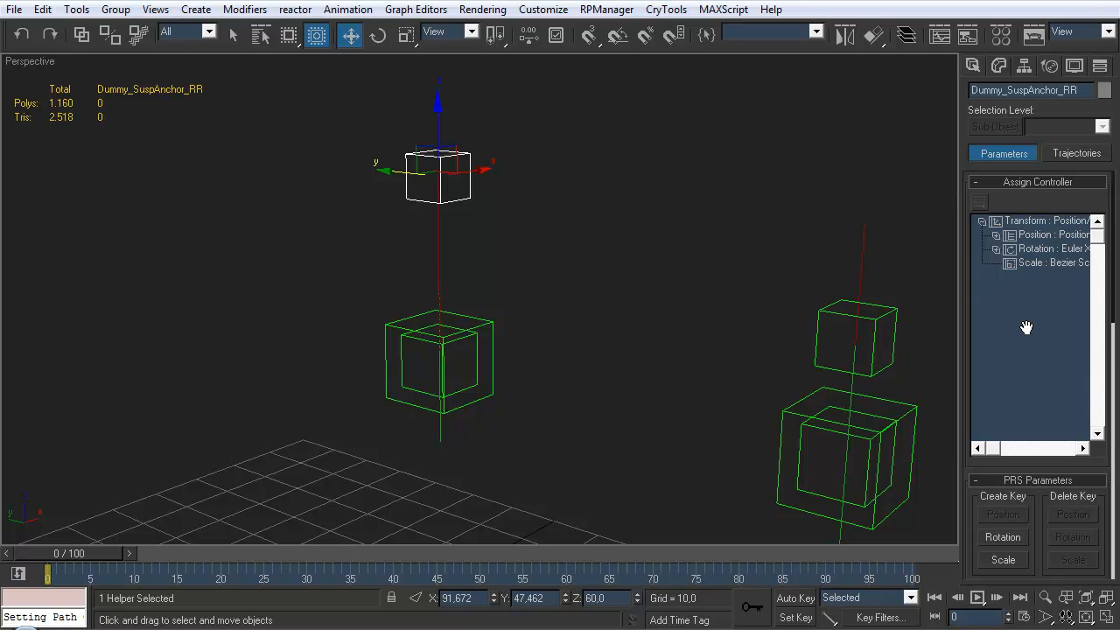
- Set the % Along Path value of Dummy_SuspAnchor_RR's path constraint to 50
left_click_drag(970, 547, 982, 176)
left_click_drag(972, 530, 976, 378)
double_click(1060, 553)
type("50")
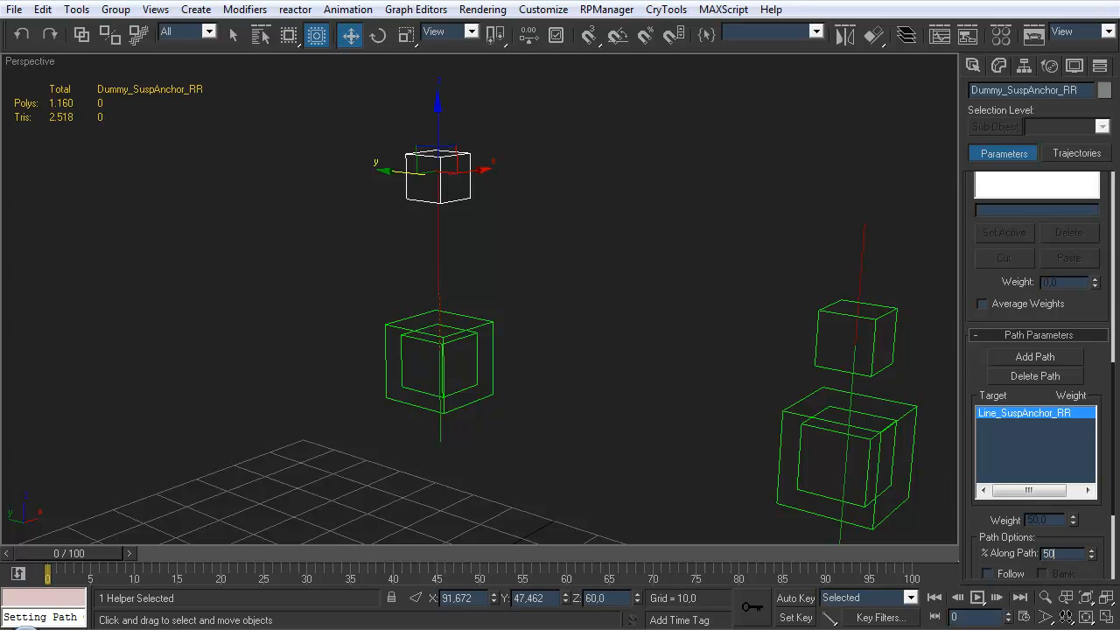
key("Return")
left_click_drag(968, 225, 968, 550)
left_click_drag(968, 203, 962, 392)
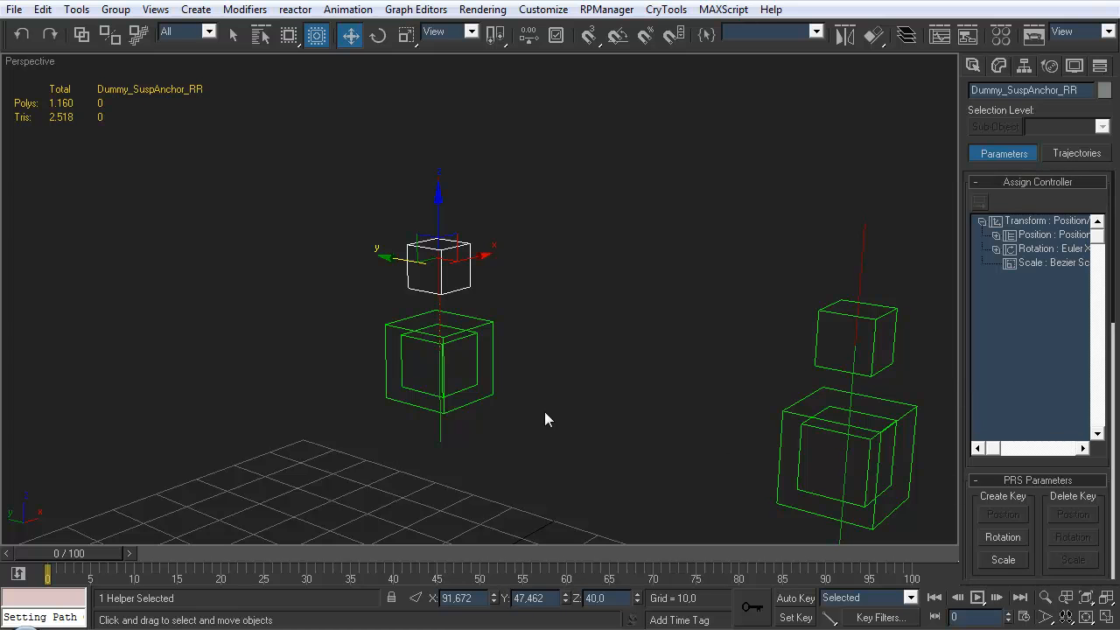
- Apply a Path Constraint to Dummy_WheelHub_RR using Line_WheelTravel_RR as the path and delete its automatic keyframes
left_click(473, 398)
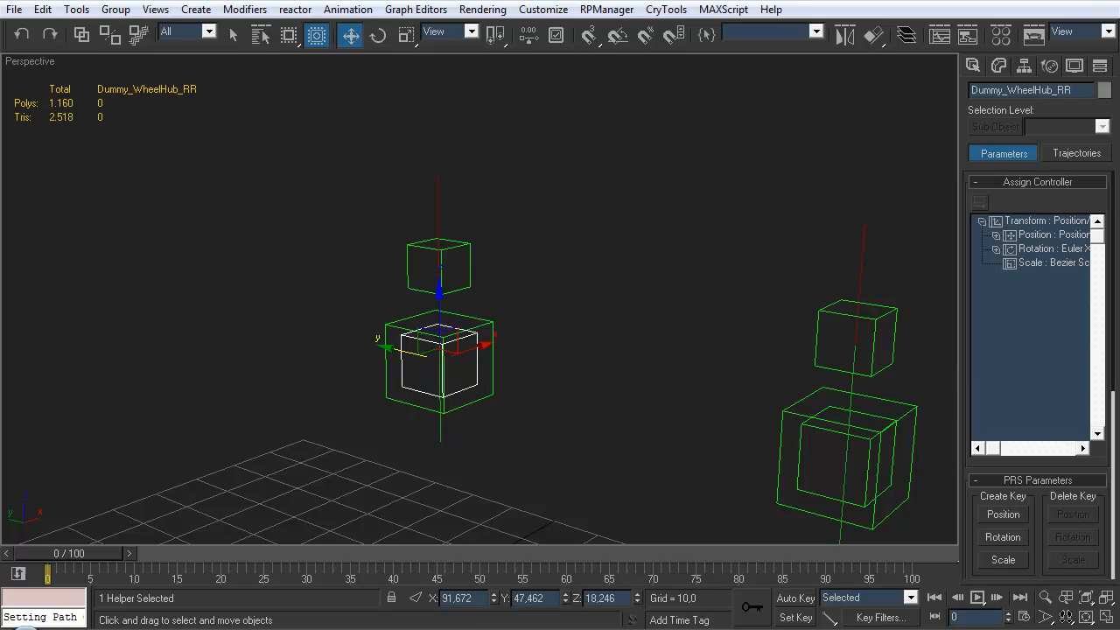
left_click(348, 10)
mouse_move(325, 55)
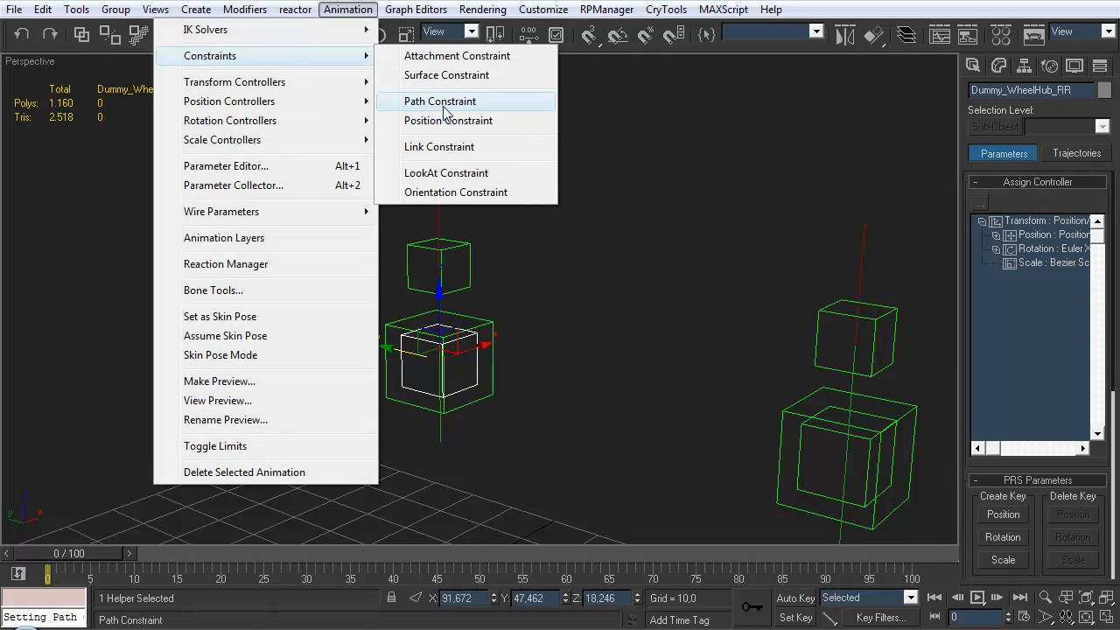
left_click(450, 102)
left_click(440, 434)
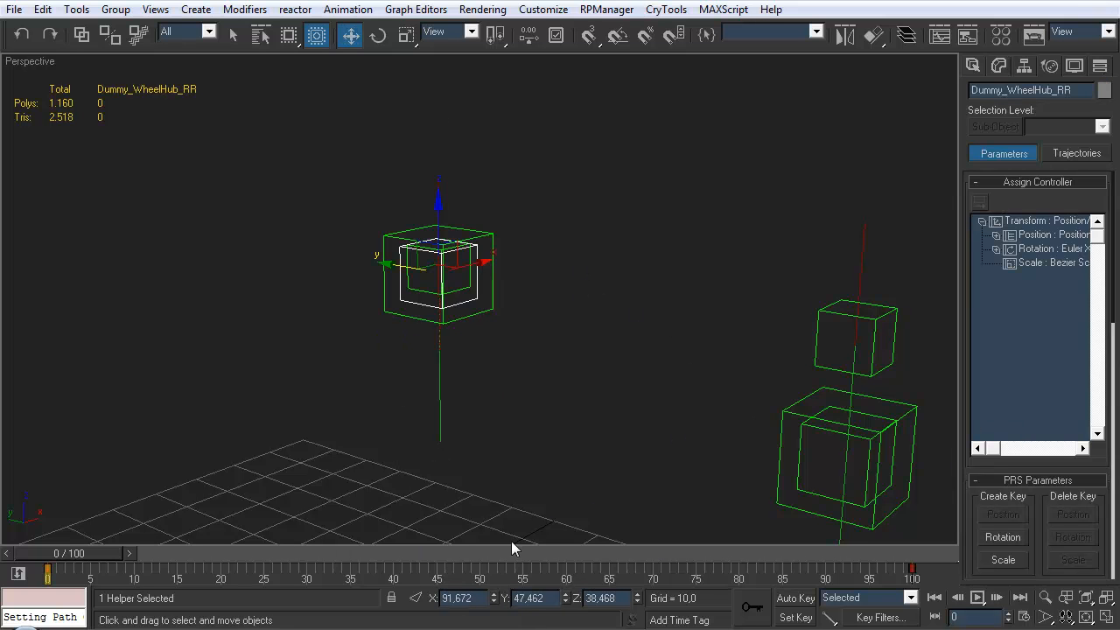
key("Delete")
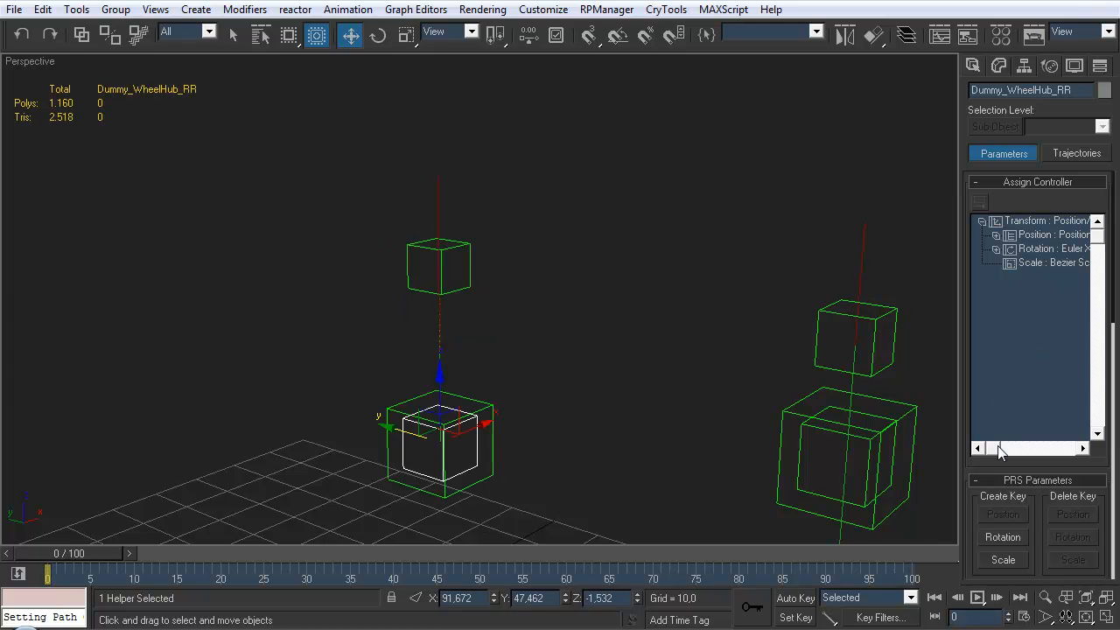
- Set the % Along Path value of Dummy_WheelHub_RR's path constraint to 50
scroll(971, 540, "down", 5)
left_click_drag(1000, 532, 980, 326)
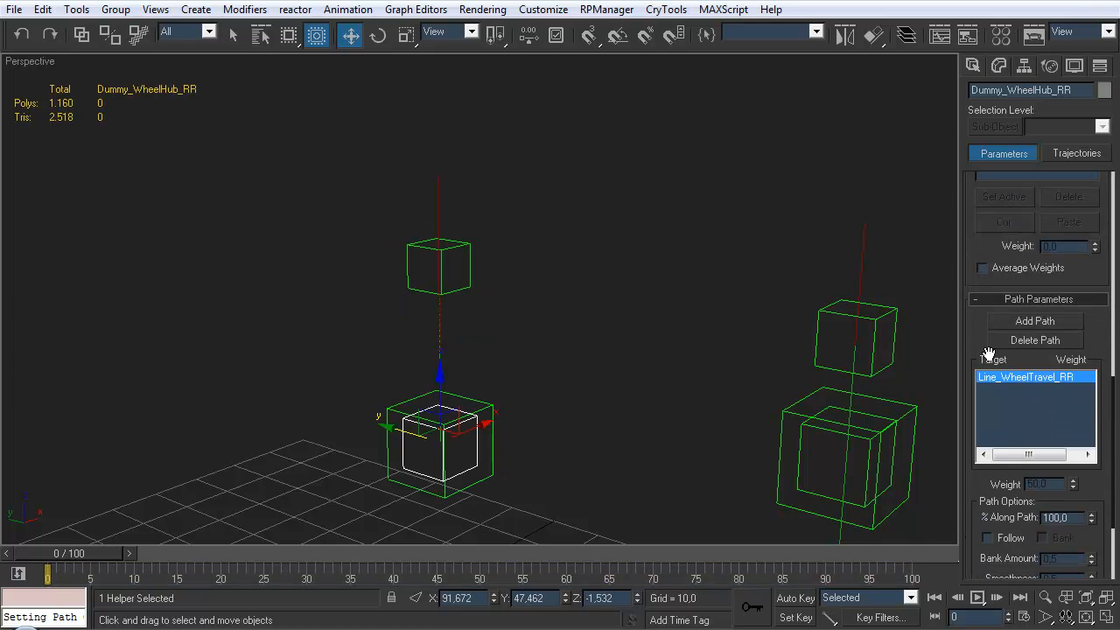
double_click(1054, 518)
type("5")
type("0")
key("Return")
- Assign a Float Expression controller to the Percent track of Dummy_SuspAnchor_RR's path constraint
middle_click_drag(501, 261, 467, 262)
left_click(424, 266)
left_click_drag(968, 210, 950, 560)
scroll(962, 350, "up", 5)
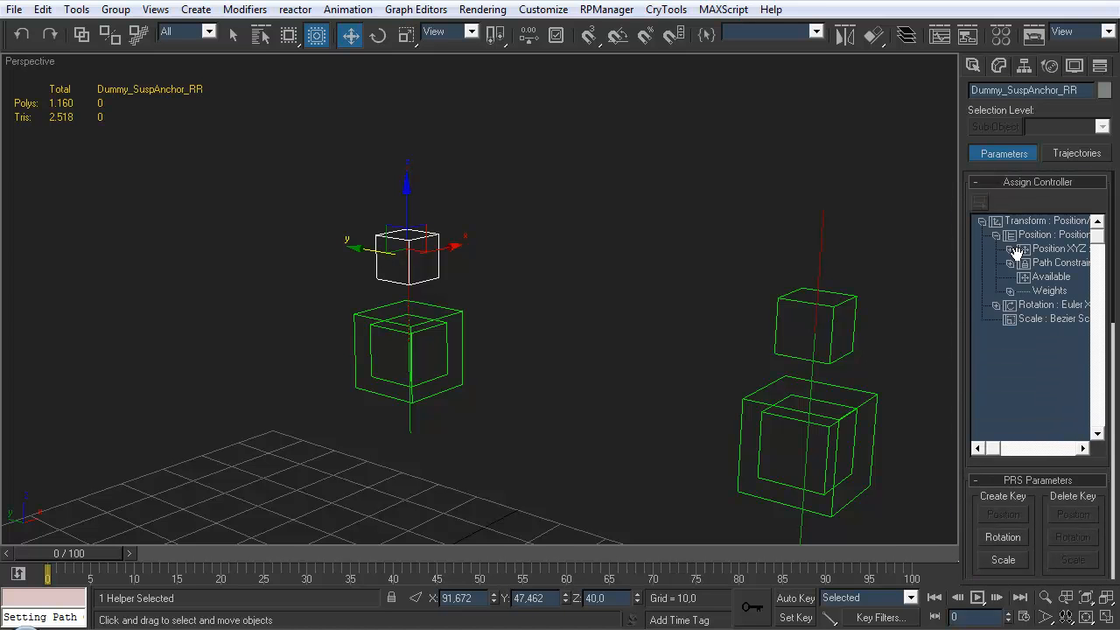
left_click(1010, 263)
left_click(1057, 280)
left_click(980, 202)
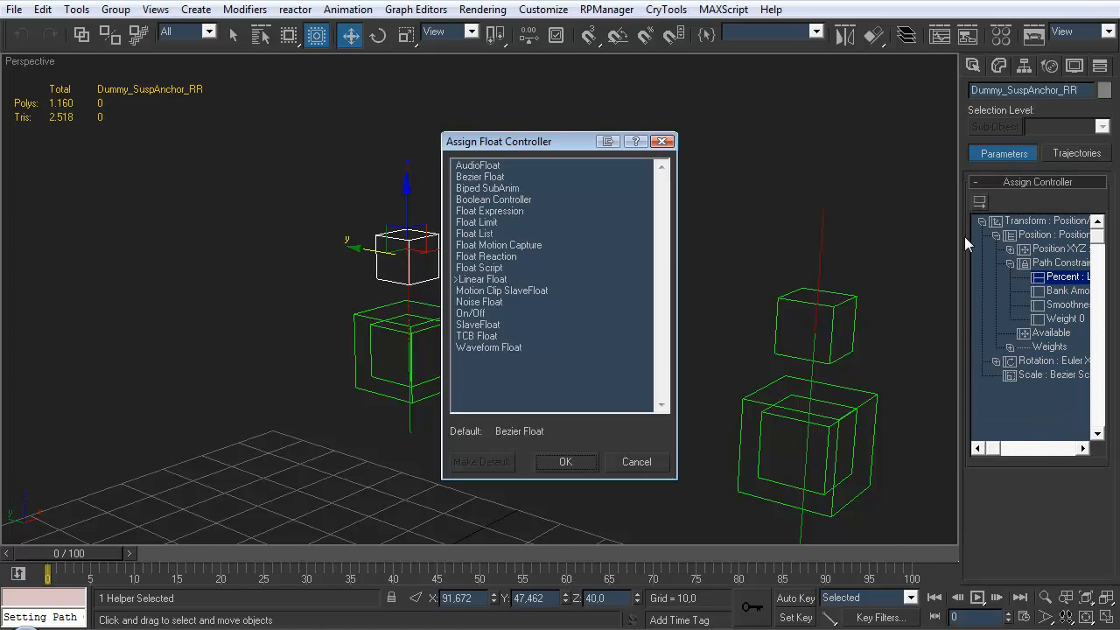
left_click(490, 200)
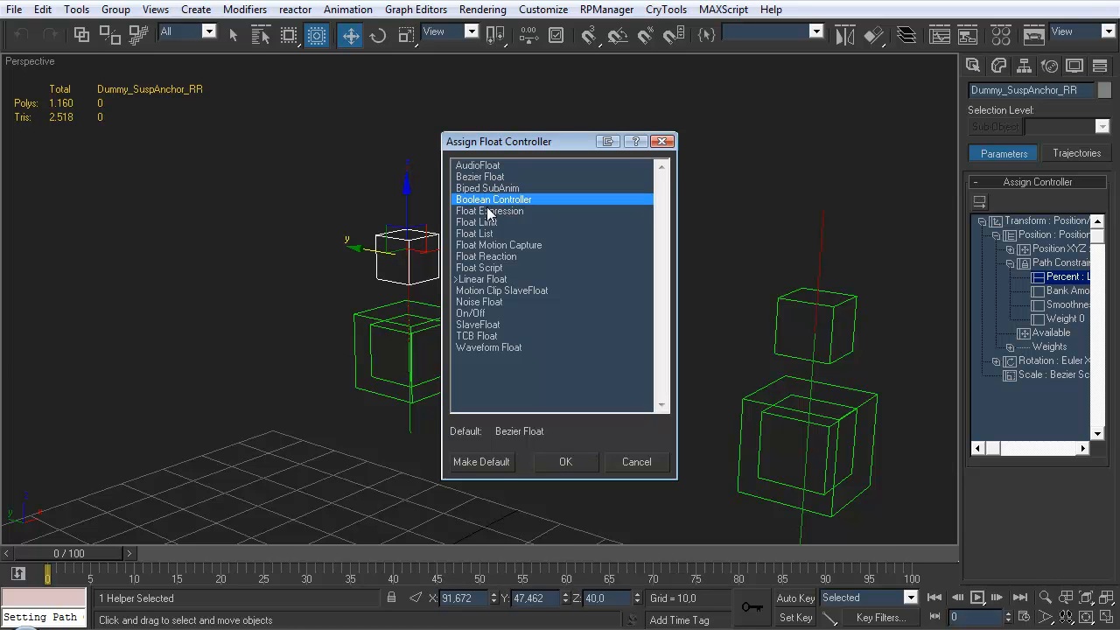
left_click(495, 210)
left_click(565, 461)
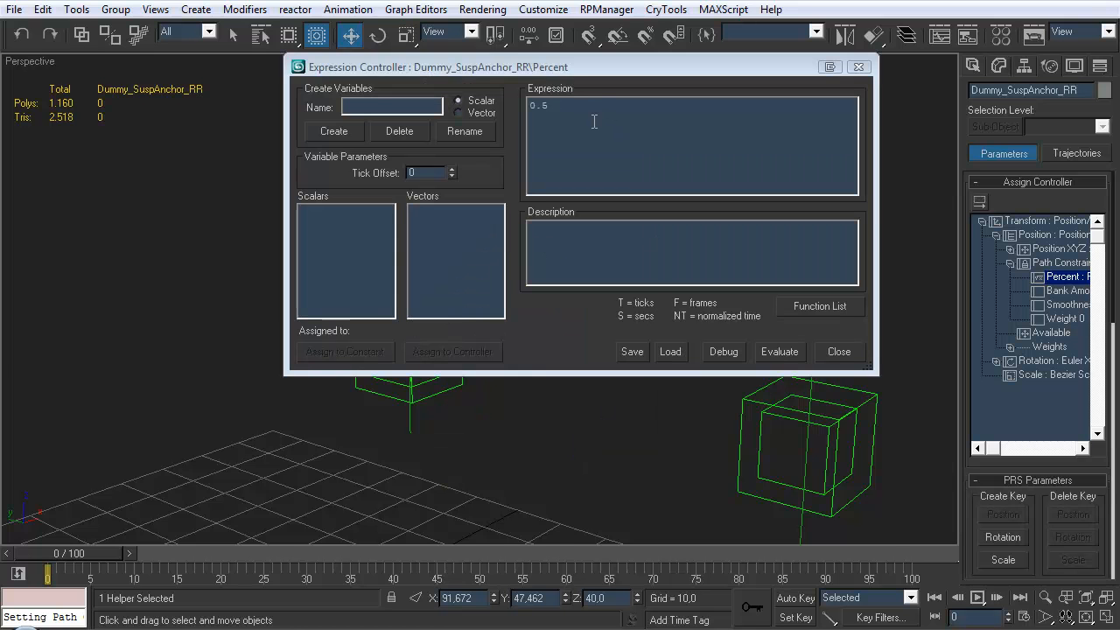
- Paste the expression 0.5 + ((p1 - 0.5) * abs(p1-0.5))*2 and create a scalar variable named p1
key("ctrl+v")
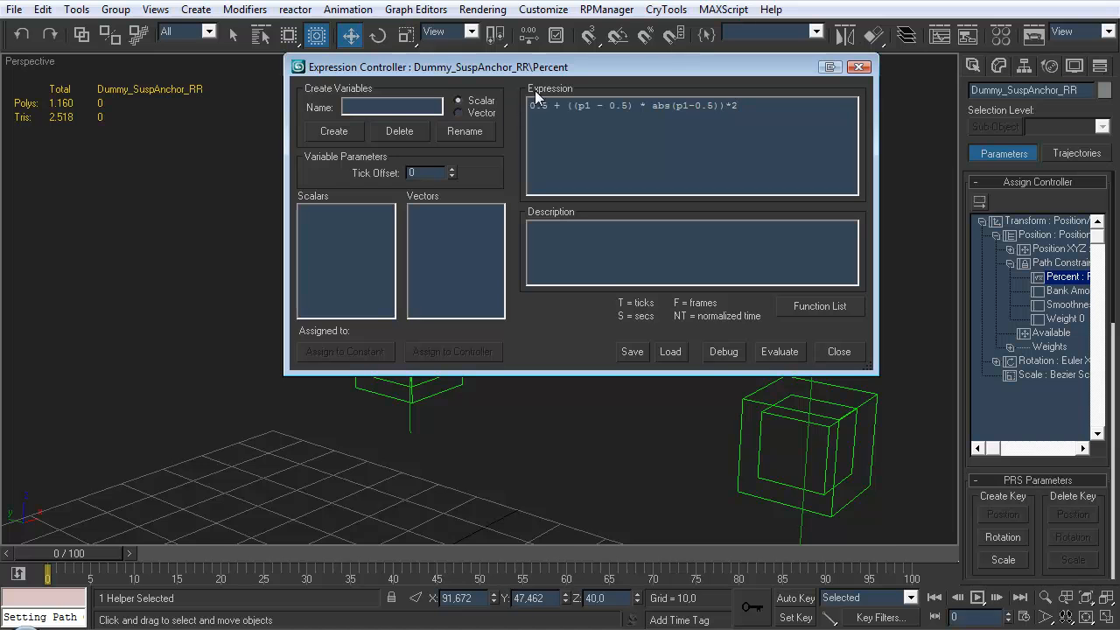
left_click(393, 108)
left_click(333, 131)
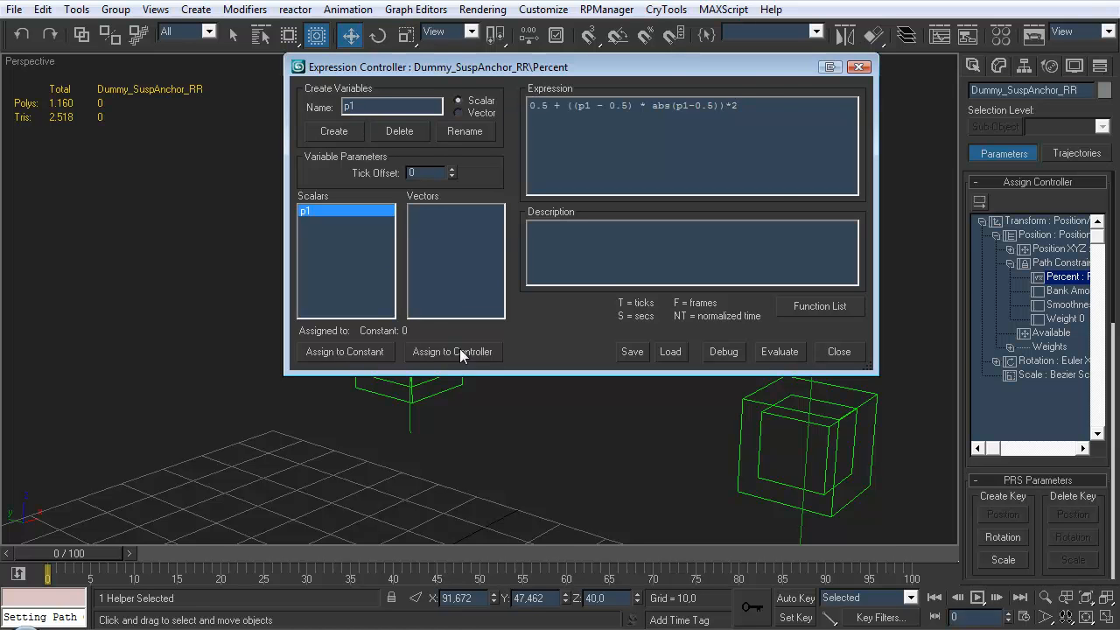
- Assign the p1 variable to the Percent track of Dummy_WheelHub_RR's path constraint
left_click(453, 351)
left_click_drag(693, 124, 688, 182)
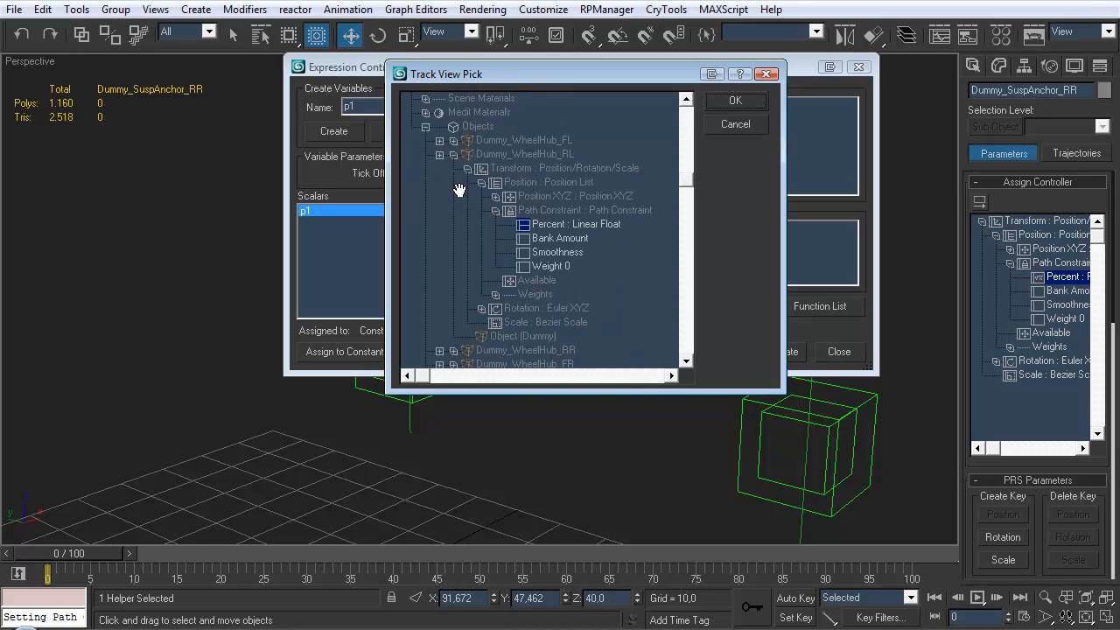
left_click(469, 171)
left_click(454, 156)
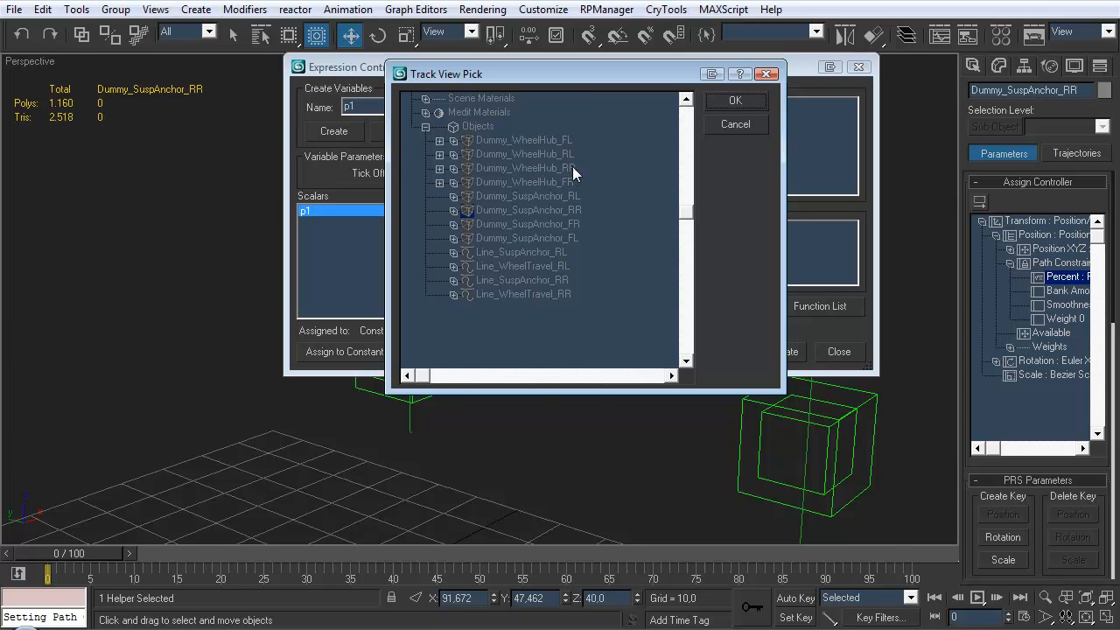
left_click(453, 169)
left_click(467, 182)
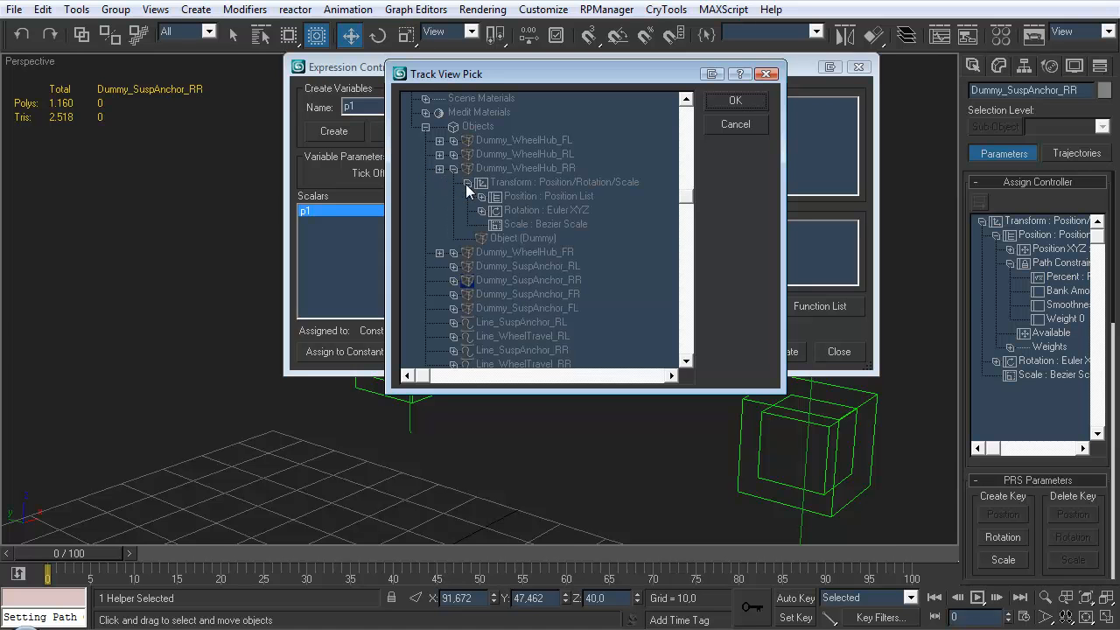
left_click(481, 196)
left_click(495, 224)
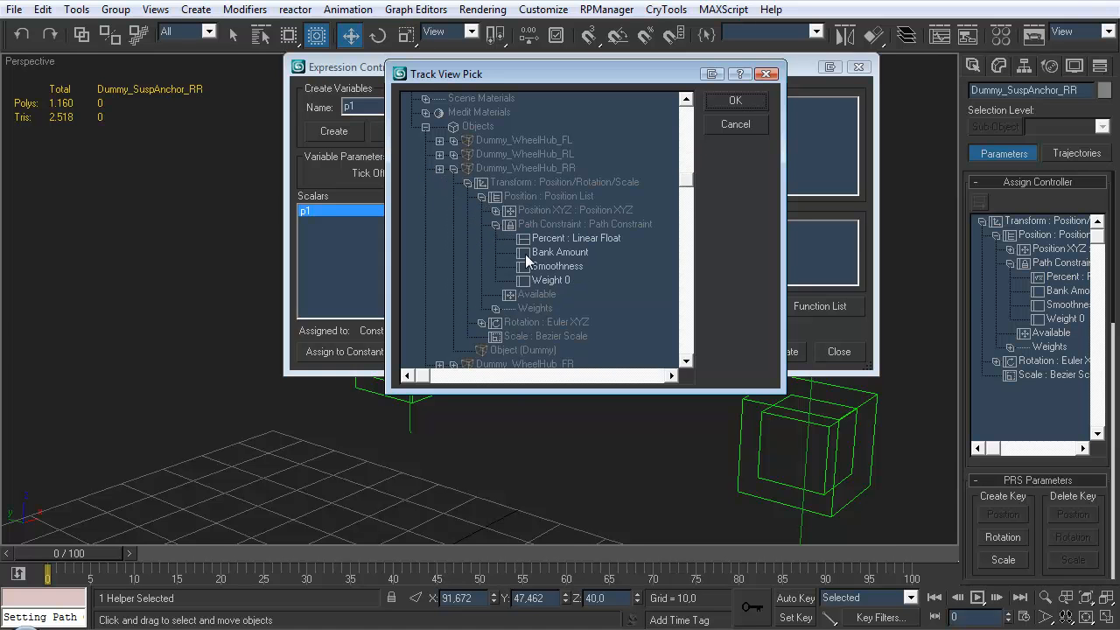
left_click(547, 239)
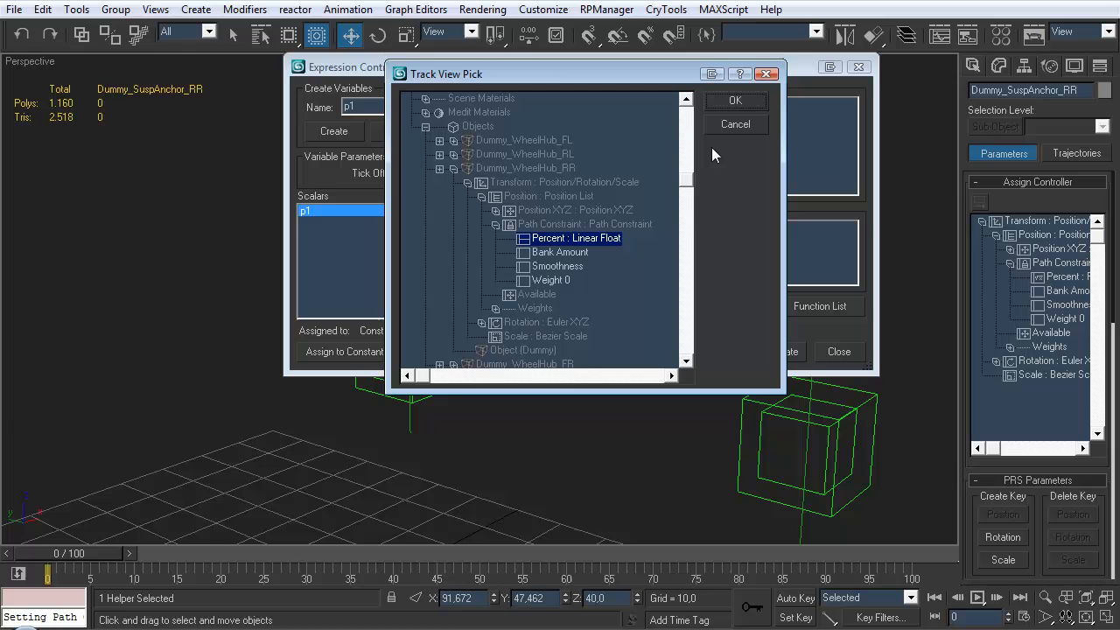
left_click(745, 99)
- Test the link by moving Dummy_WheelHub_RR, undo the move and close the expression controller window
left_click_drag(699, 66, 889, 74)
left_click(390, 350)
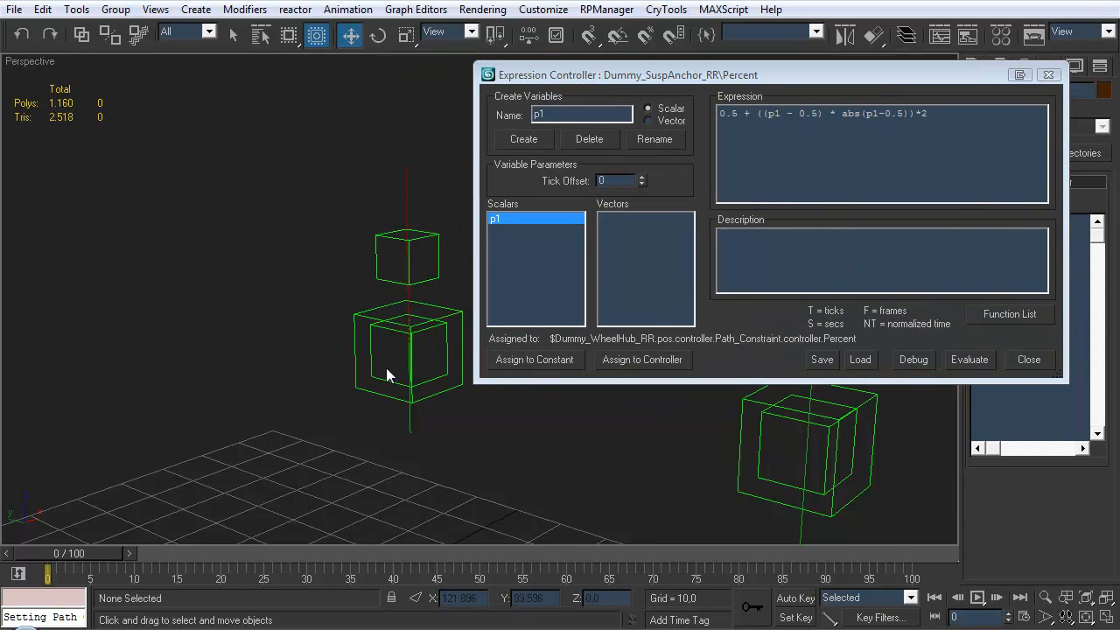
left_click_drag(407, 306, 448, 349)
key("ctrl+z")
left_click(1025, 361)
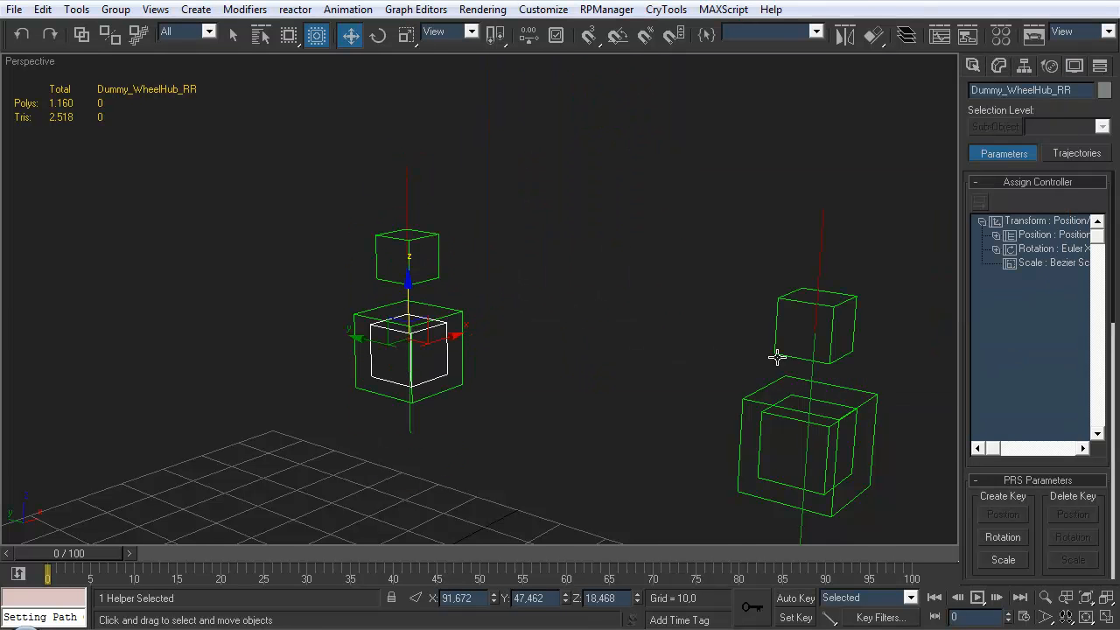
- Select both vertical path lines at the rear right wheel and copy them toward the front right wheel
middle_click_drag(543, 321, 571, 290)
left_click(580, 323)
middle_click_drag(609, 322, 635, 285)
scroll(560, 294, "down", 5)
mouse_move(557, 296)
middle_mouse_down("alt")
mouse_move(557, 316)
mouse_move(549, 312)
mouse_move(613, 316)
mouse_move(580, 344)
mouse_move(608, 299)
mouse_move(552, 307)
mouse_move(580, 297)
mouse_move(574, 338)
mouse_move(524, 313)
middle_mouse_up("alt")
scroll(577, 308, "up", 4)
middle_click_drag(551, 213, 543, 312)
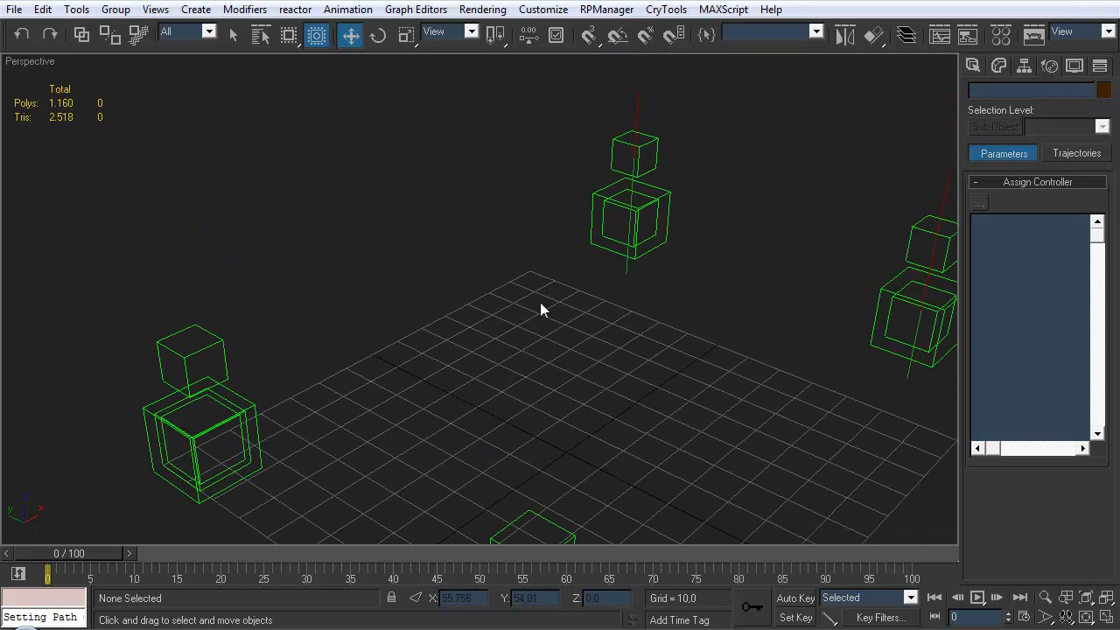
key("q")
left_click(622, 267)
middle_click_drag(625, 268, 650, 257)
scroll(680, 253, "down", 4)
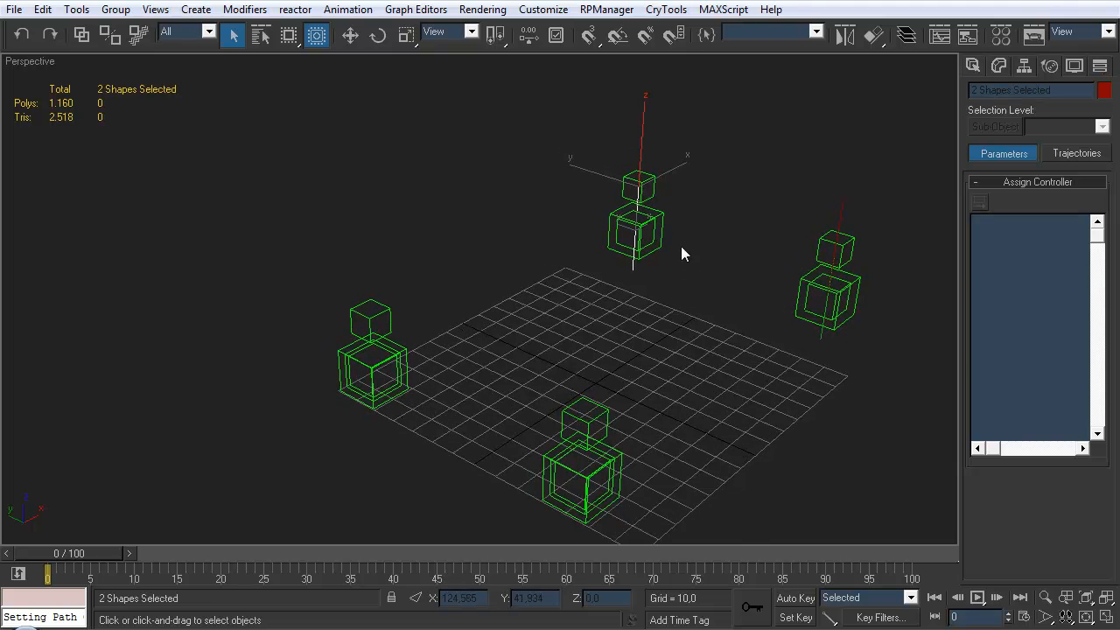
key("w")
left_click_drag(670, 186, 525, 258, "shift")
left_click(564, 389)
- Align the two copied lines to Dummy_SuspAnchor_FR and clear the selection
middle_click_drag(429, 354, 520, 323)
left_click(873, 35)
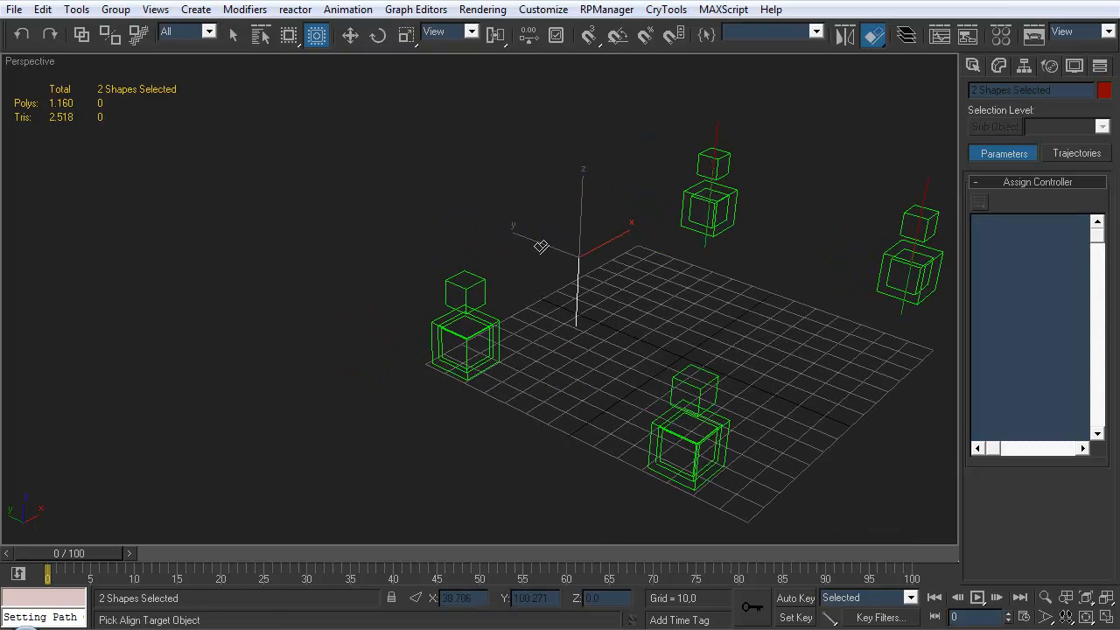
left_click(462, 290)
left_click(782, 499)
left_click(583, 373)
- Apply a Path Constraint to Dummy_SuspAnchor_FR using the copied suspension anchor line as the path
middle_click_drag(583, 373, 553, 321)
scroll(604, 376, "up", 5)
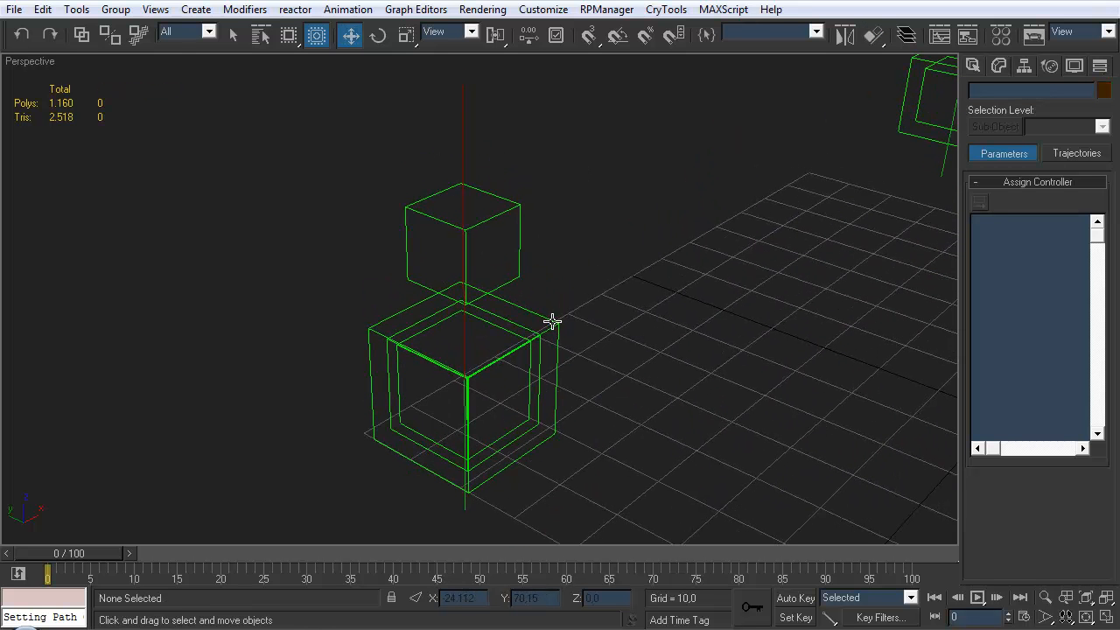
key("q")
left_click(491, 196)
left_click(348, 9)
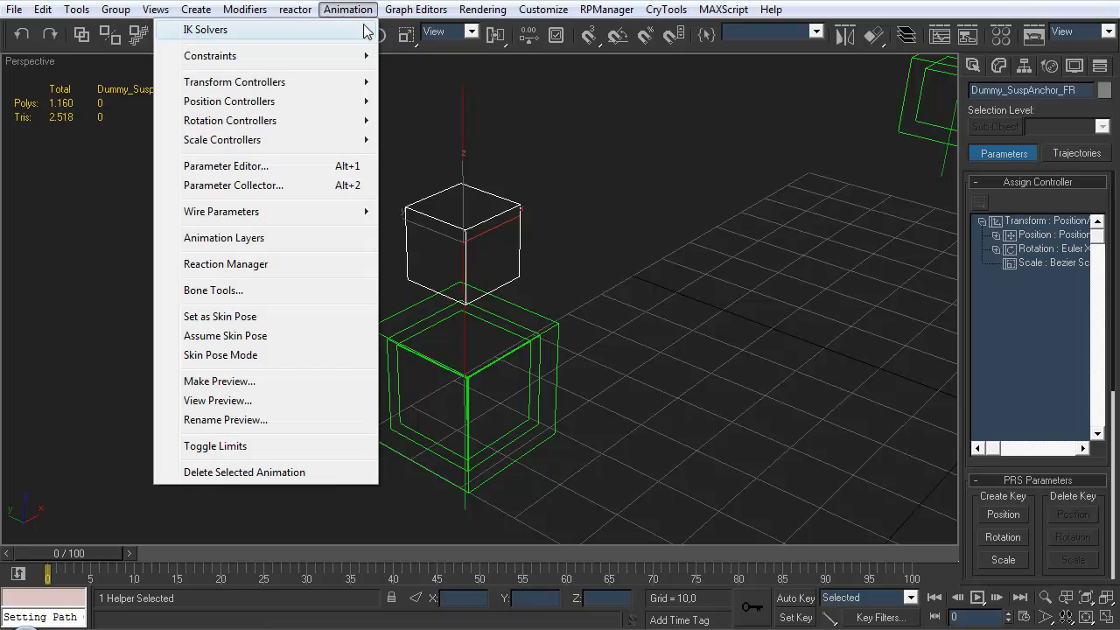
mouse_move(342, 58)
left_click(457, 109)
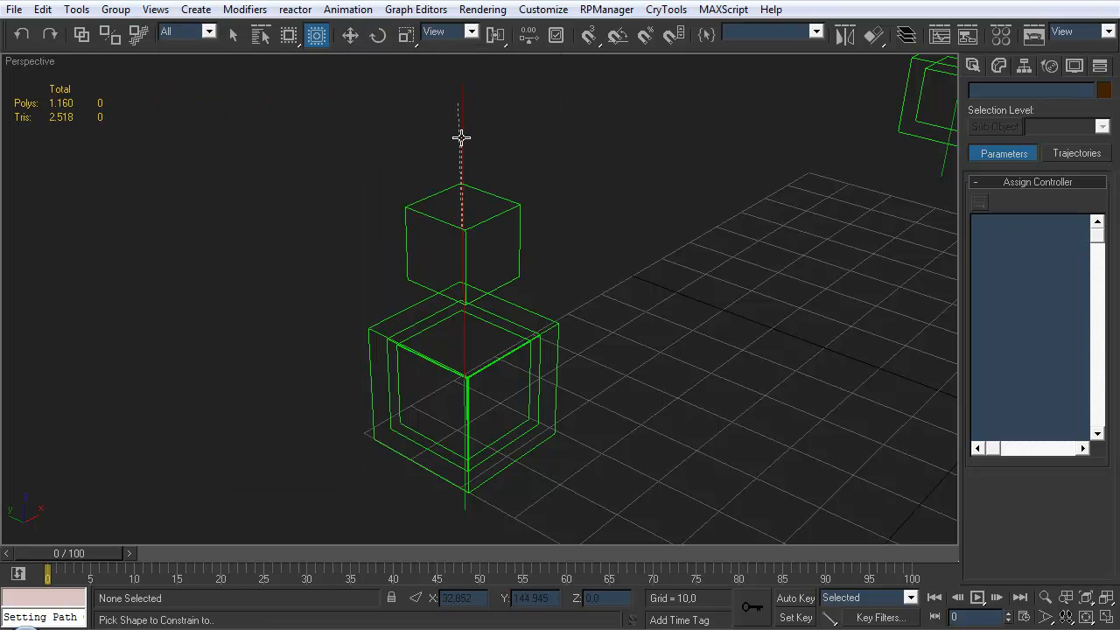
left_click(463, 135)
- Delete Dummy_SuspAnchor_FR's automatic path keyframes at frames 0 and 100
middle_click_drag(545, 281, 556, 371)
left_click_drag(76, 568, 35, 569)
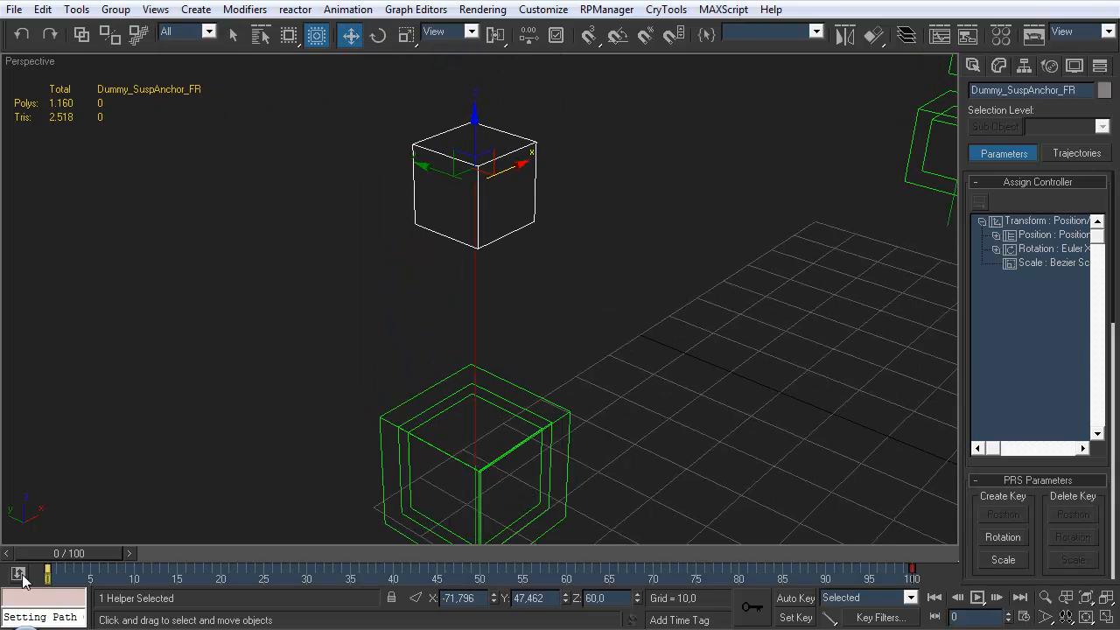
key("Delete")
left_click_drag(896, 574, 936, 567)
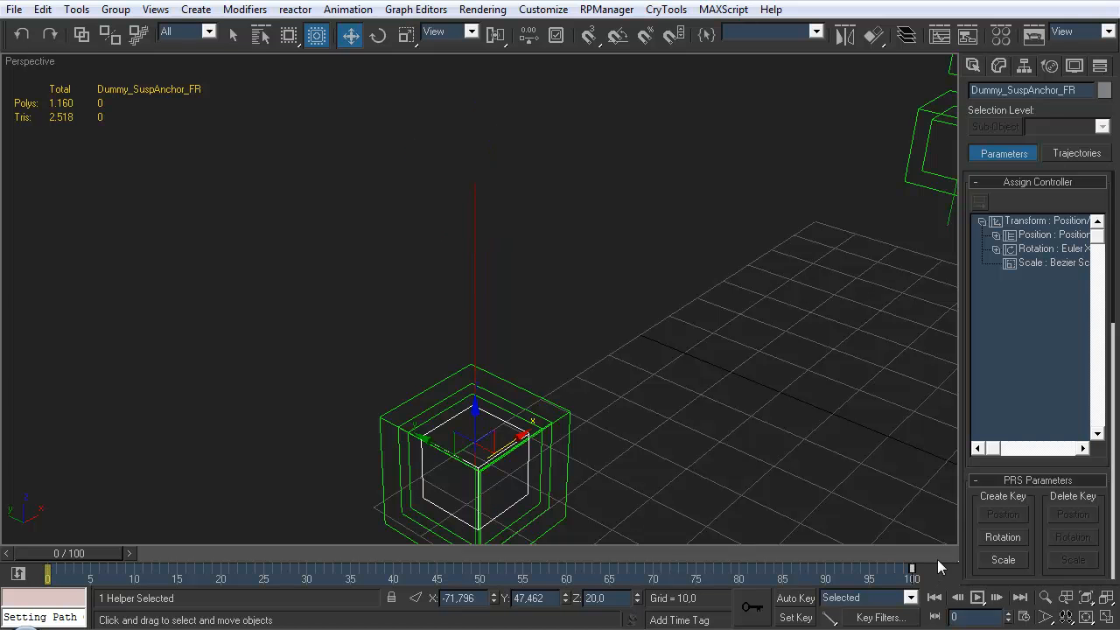
- Set the % Along Path value of Dummy_SuspAnchor_FR's path constraint to 50
middle_click_drag(477, 389, 429, 383)
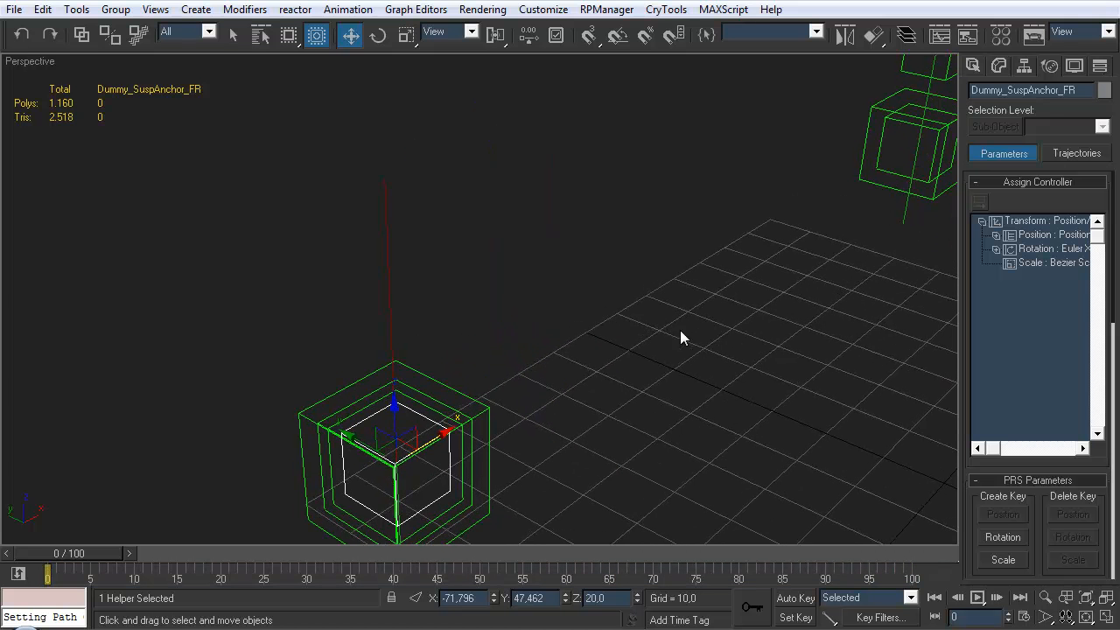
left_click_drag(975, 521, 963, 277)
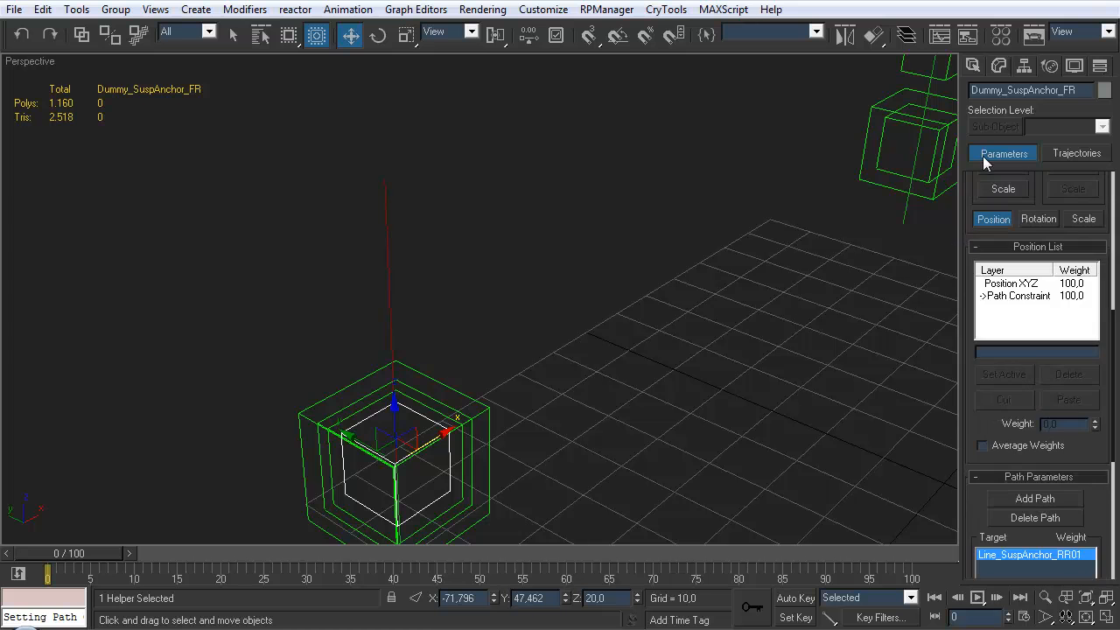
left_click_drag(967, 508, 966, 312)
double_click(1071, 480)
type("50")
key("Return")
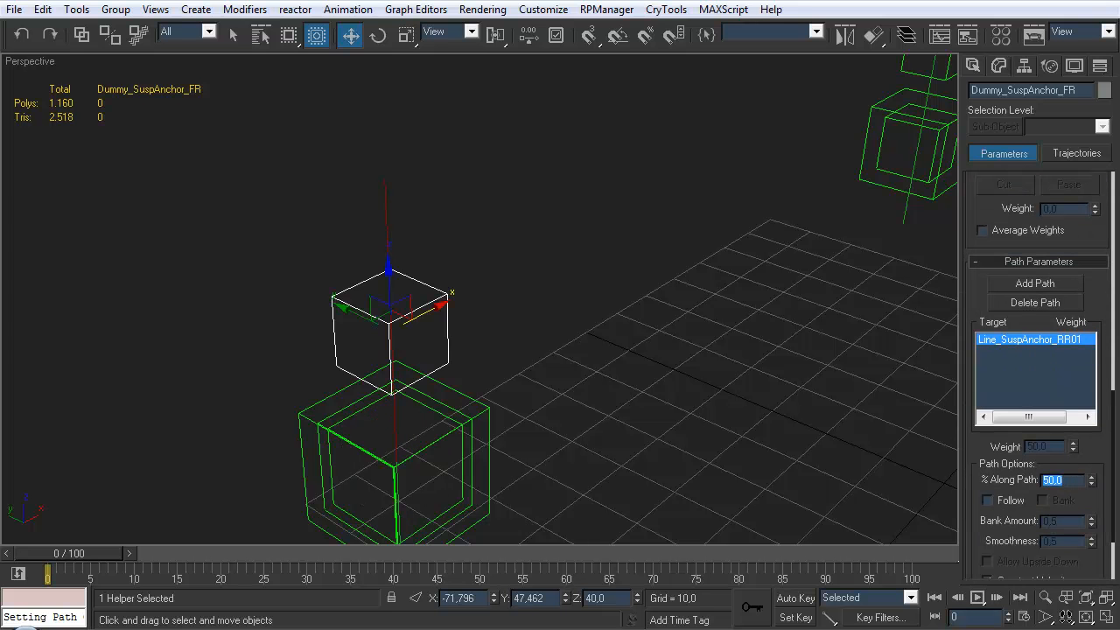
- Apply a Path Constraint to Dummy_WheelHub_FR using the copied wheel travel line as the path
middle_click_drag(521, 509, 569, 337)
left_click(506, 346)
middle_click_drag(446, 205, 448, 234)
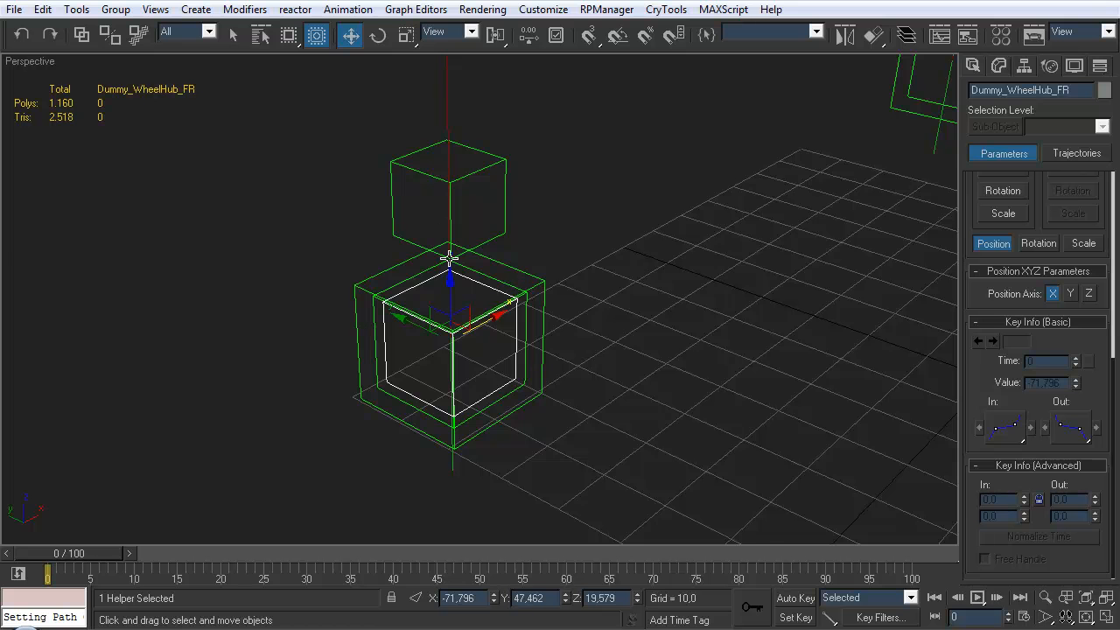
middle_click_drag(405, 148, 390, 176)
left_click(348, 9)
mouse_move(322, 57)
left_click(440, 100)
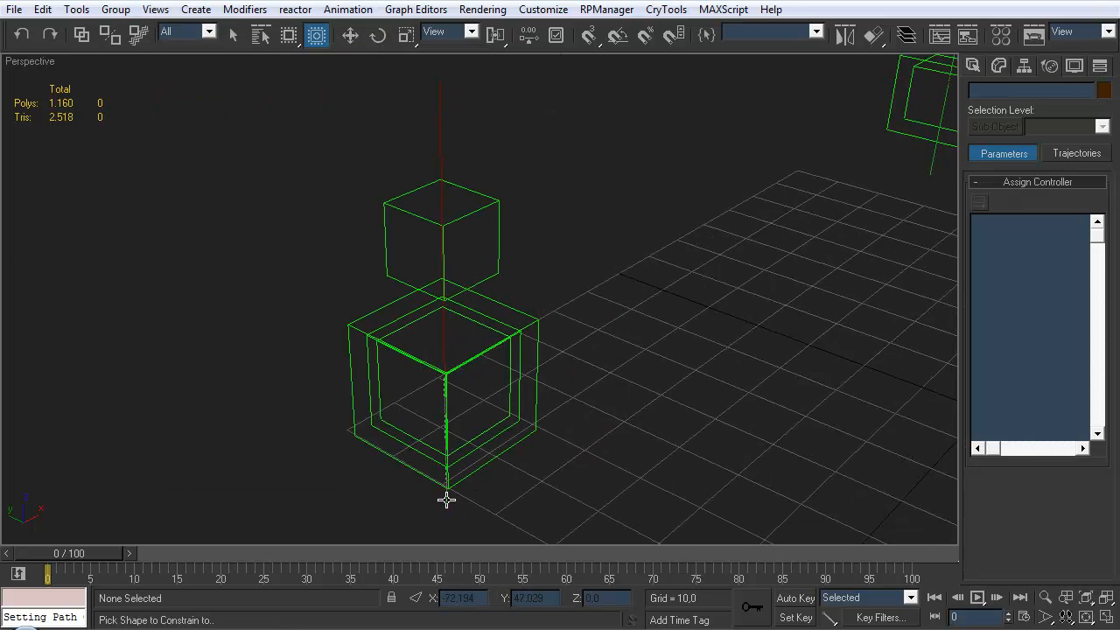
left_click(447, 499)
- Delete Dummy_WheelHub_FR's automatic path keyframes at frames 0 and 100
left_click_drag(113, 577, 40, 584)
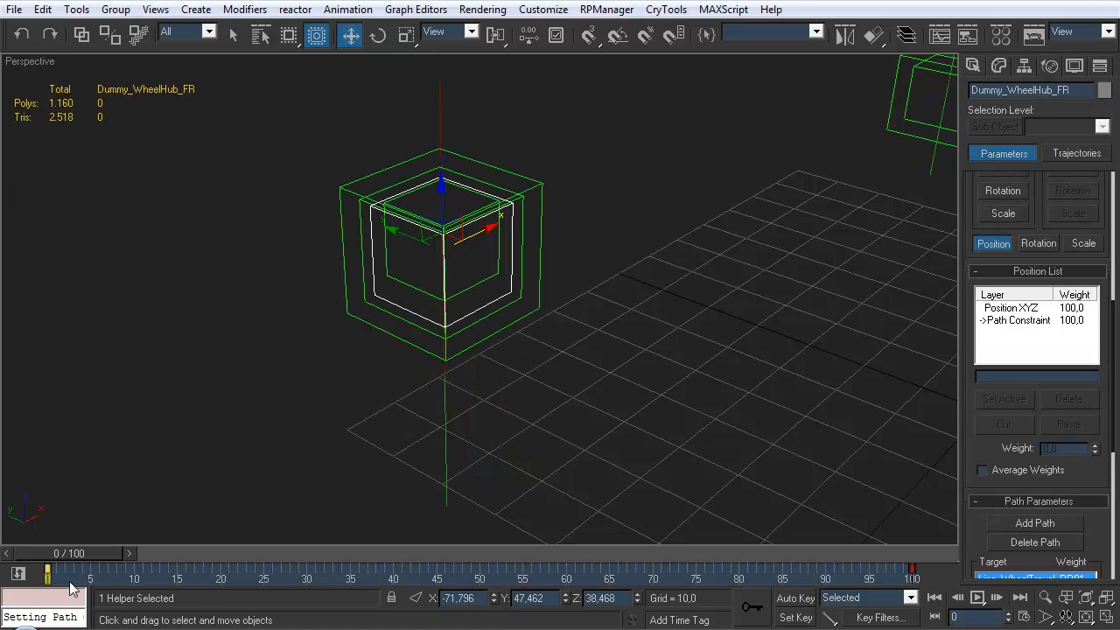
key("Delete")
left_click_drag(900, 578, 908, 569)
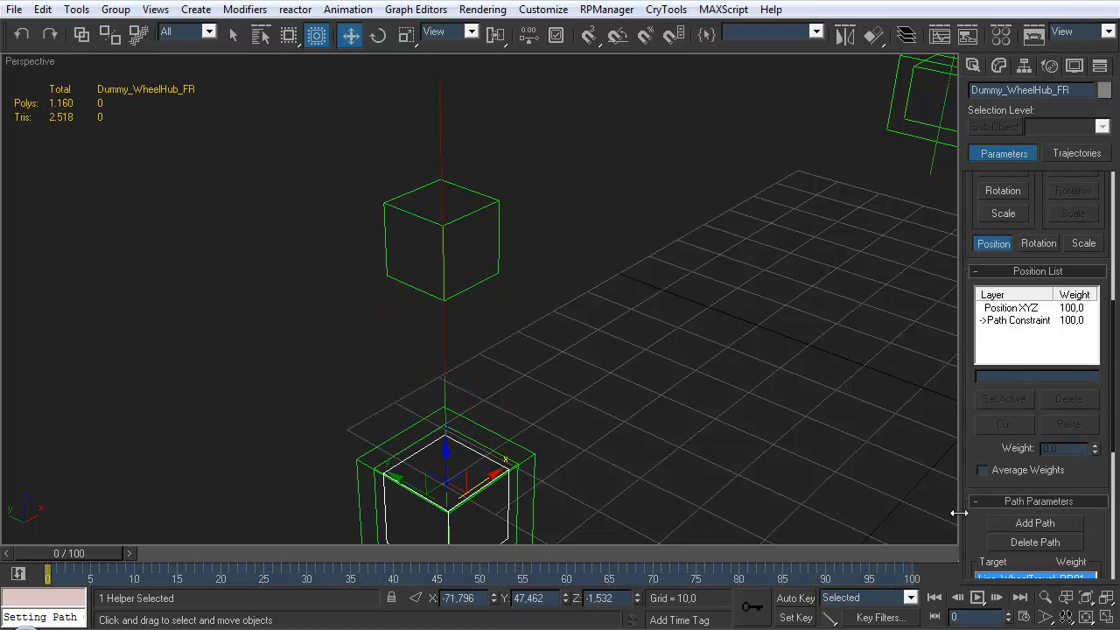
- Set the % Along Path value of Dummy_WheelHub_FR's path constraint to 50
left_click_drag(977, 530, 950, 205)
double_click(1065, 386)
type("50")
key("Return")
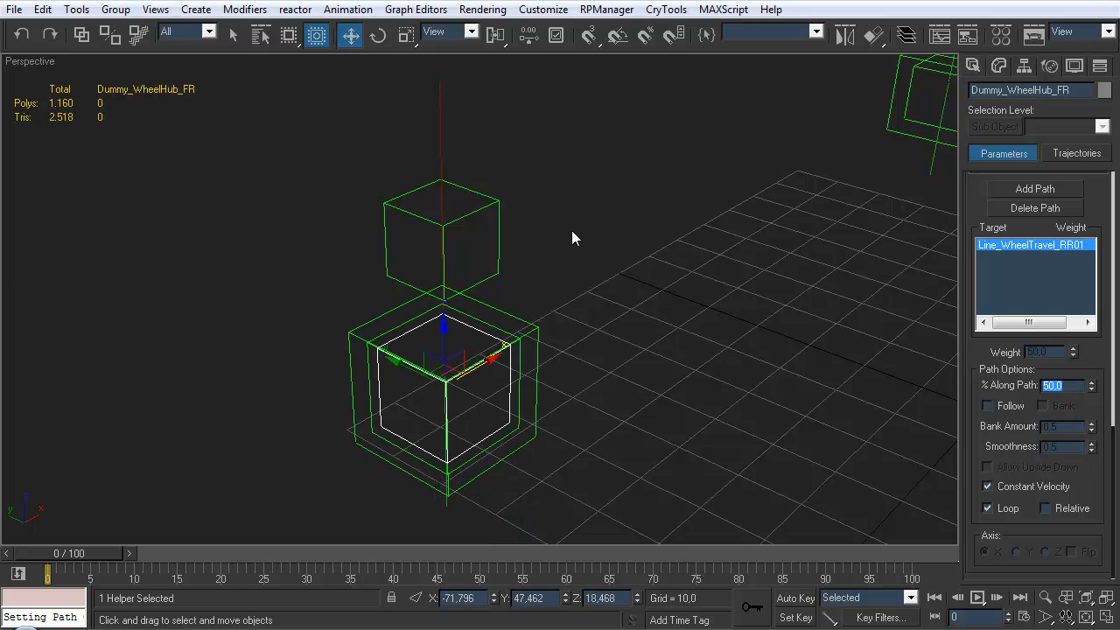
- Assign a Float Expression controller to the Percent track of Dummy_SuspAnchor_FR's path constraint
middle_click_drag(571, 231, 562, 264)
key("q")
left_click(478, 278)
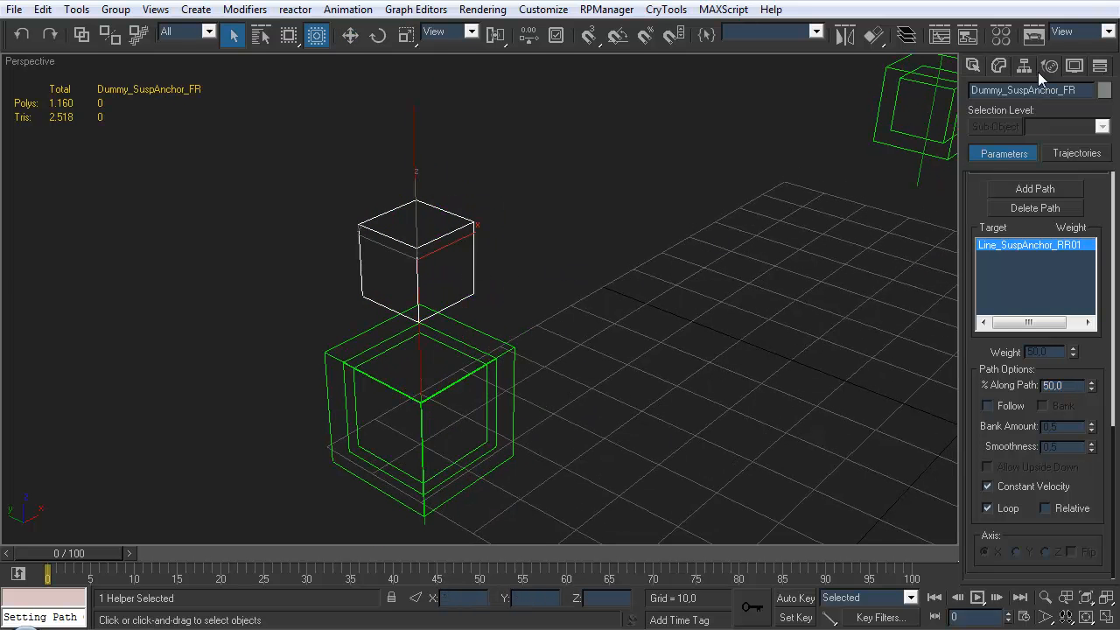
scroll(966, 210, "up", 10)
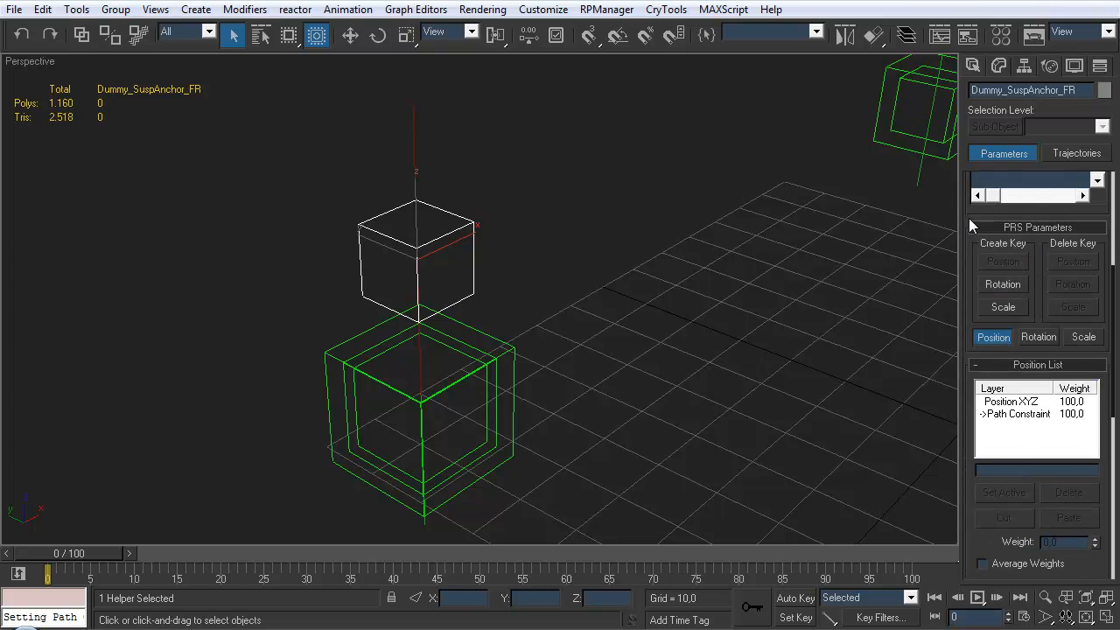
scroll(970, 303, "up", 5)
left_click(996, 235)
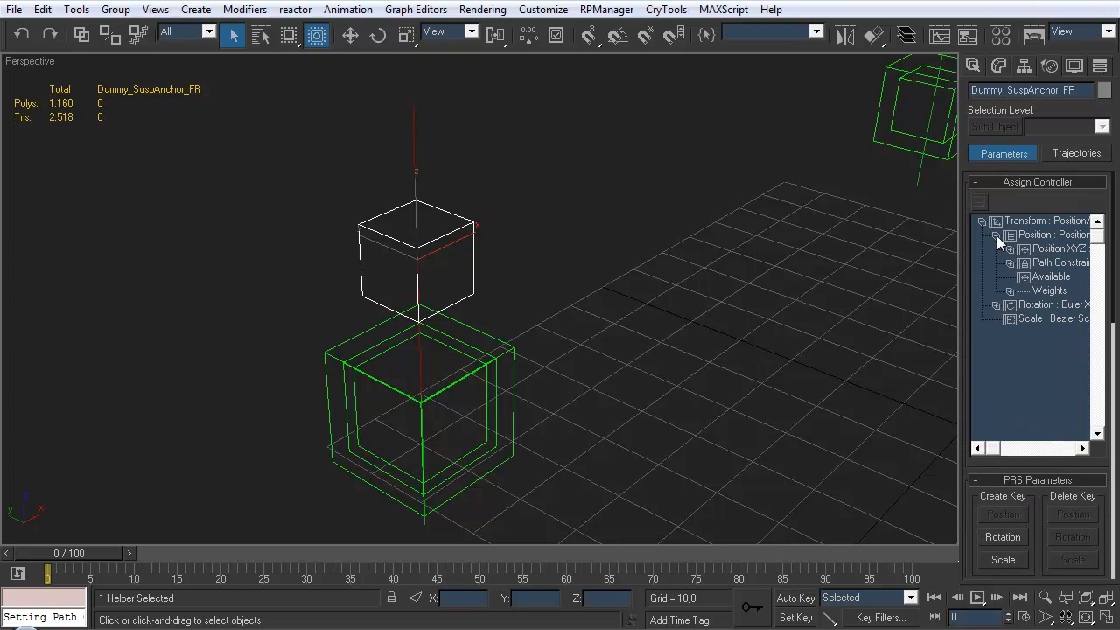
left_click(1010, 249)
left_click(1011, 250)
left_click(1010, 263)
double_click(1053, 279)
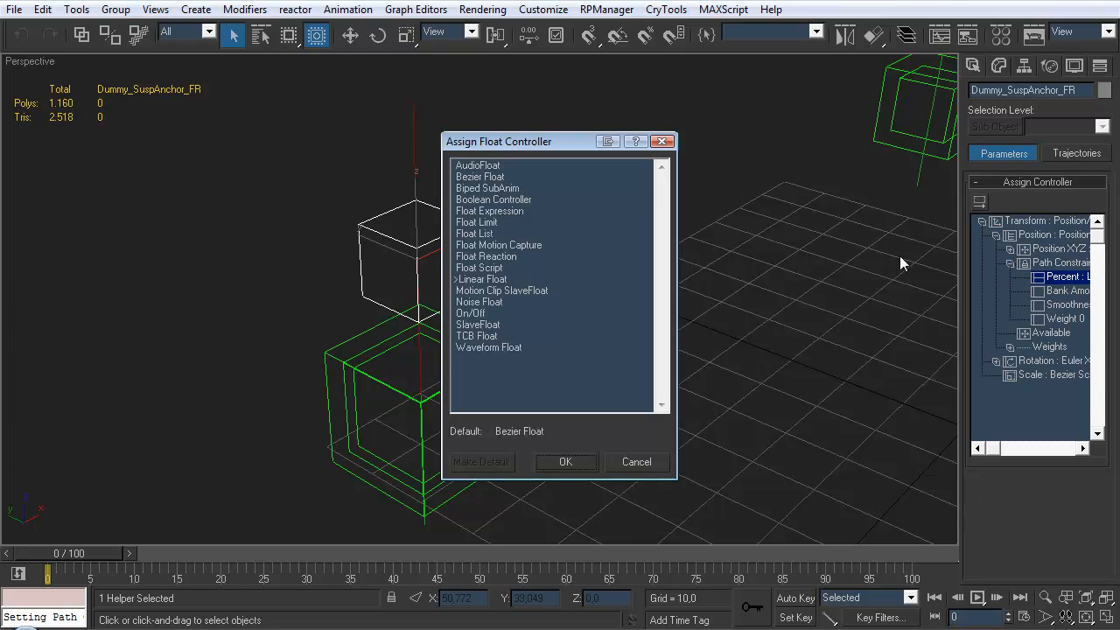
double_click(495, 212)
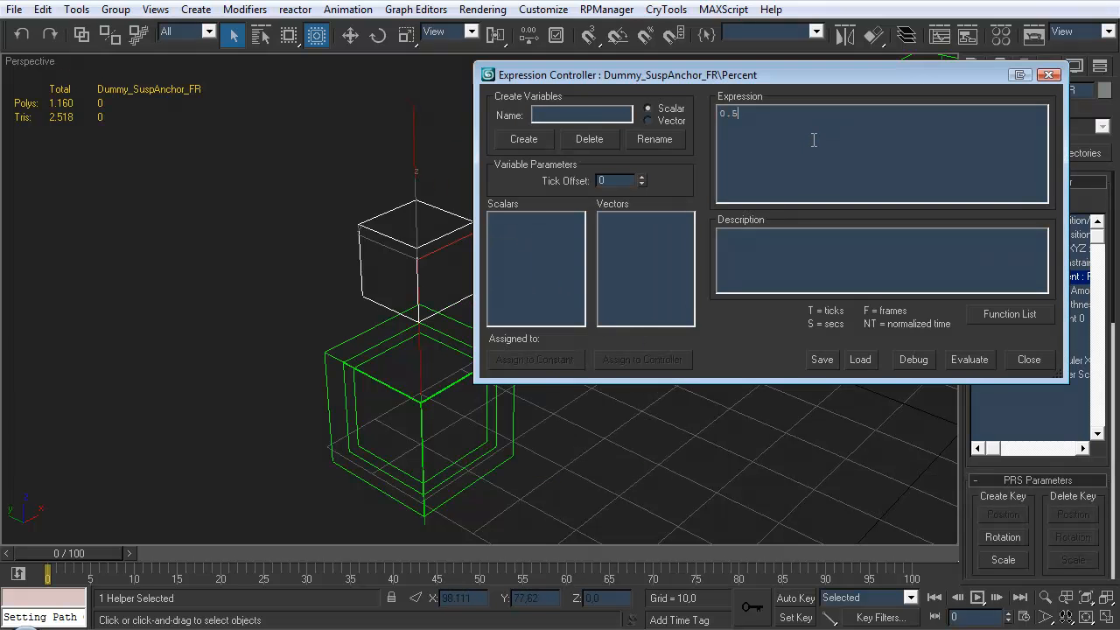
- Enter the expression 0.5 + ((p1 - 0.5) * abs(p1-0.5))*2 and create the scalar variable p1
type("0.5 + ((p1 - 0.5) * abs(p1-0.5))*2")
left_click(535, 137)
- Assign scalar p1 to the Percent controller of Dummy_WheelHub_FR's path constraint
left_click(647, 360)
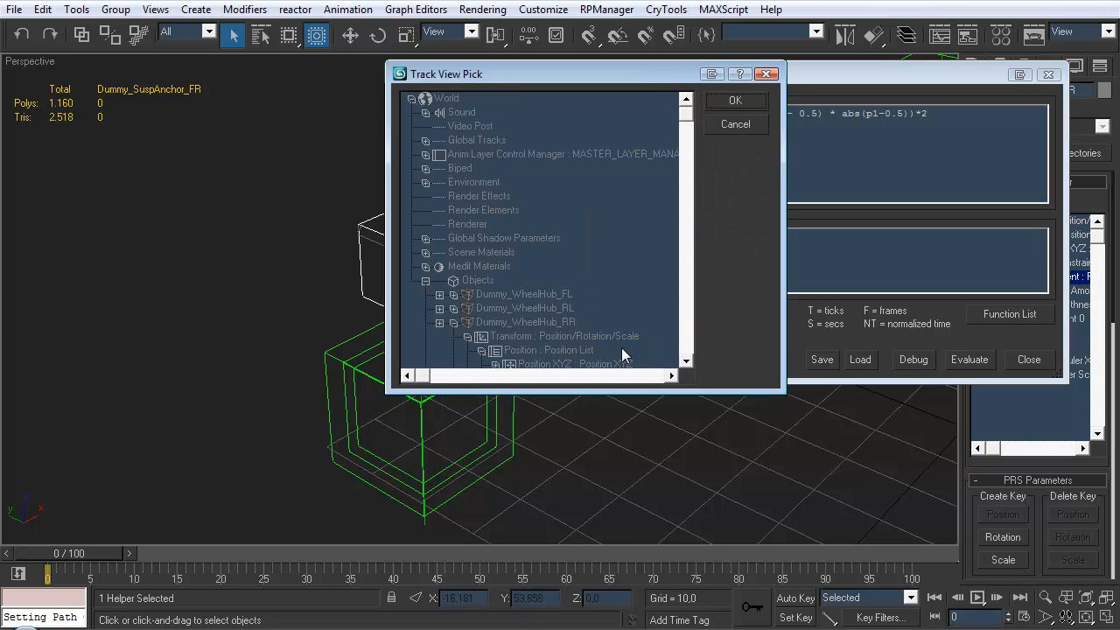
left_click(453, 322)
left_click_drag(688, 122, 685, 165)
left_click(453, 253)
left_click(467, 267)
left_click(481, 280)
left_click(495, 308)
left_click(545, 324)
left_click(736, 100)
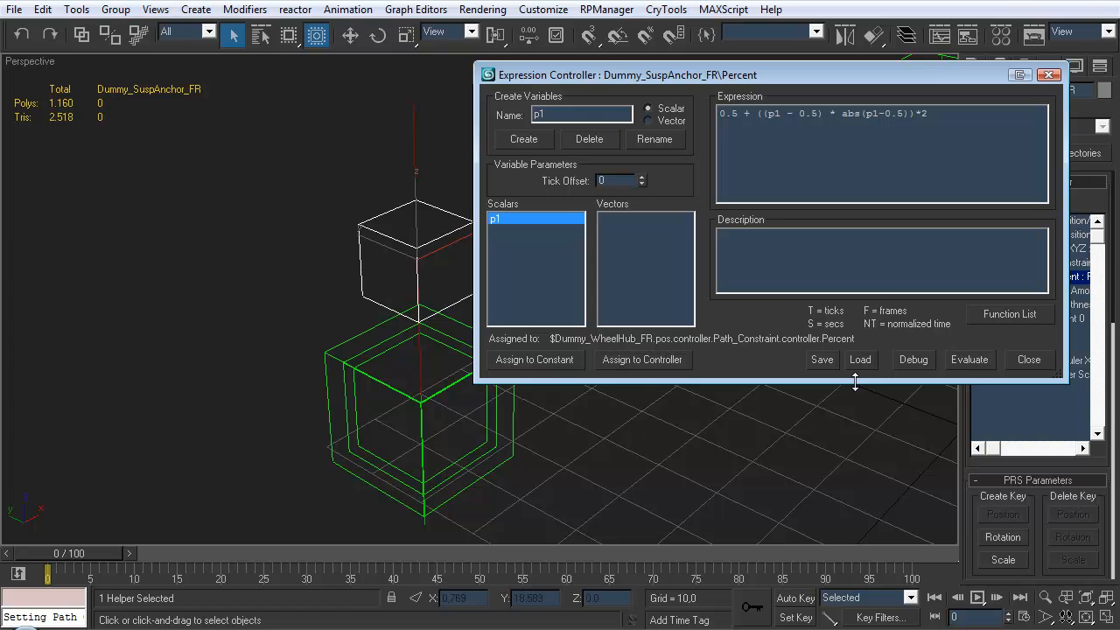
- Test the expression by moving Dummy_WheelHub_FR vertically, and close the expression controller
left_click(418, 380)
key("w")
left_click_drag(423, 334, 423, 359)
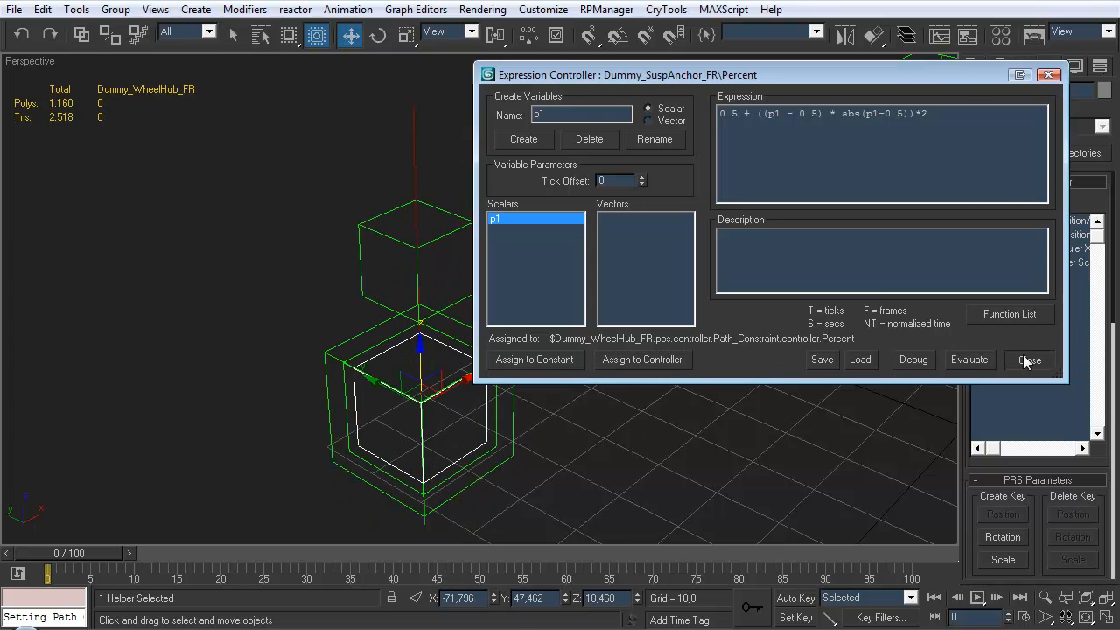
left_click(1028, 359)
- Copy the front right wheel travel and suspension anchor lines once, placing the copies near the front left wheel dummies
left_click(639, 398)
middle_click_drag(640, 398, 536, 339, "alt")
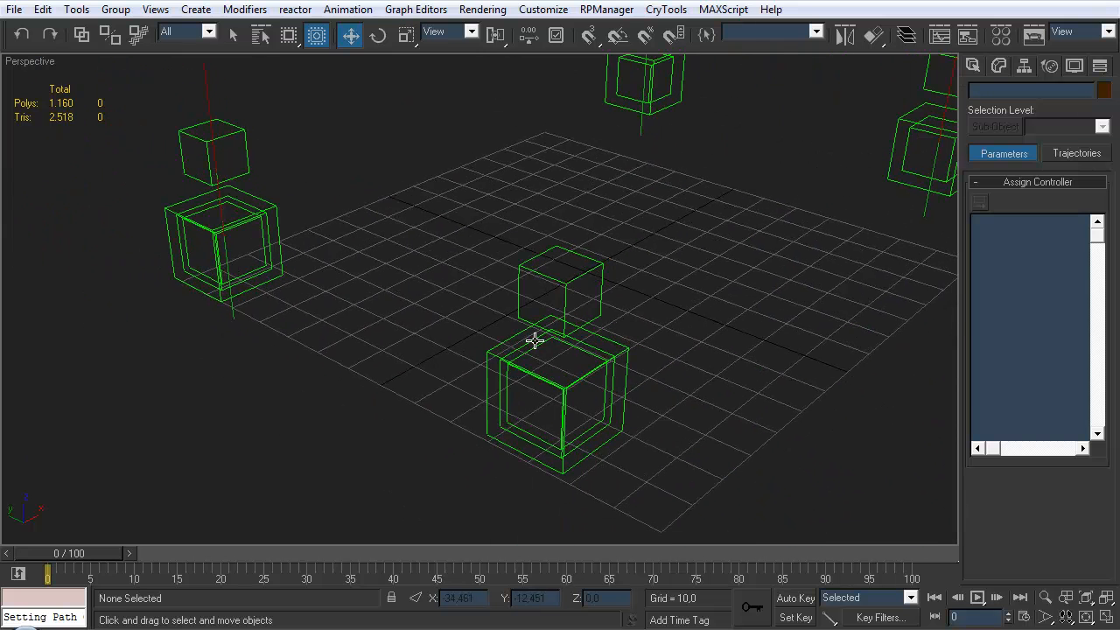
left_click(231, 311)
left_click(205, 84, "ctrl")
mouse_move(209, 166)
left_mouse_down("shift")
mouse_move(451, 267)
mouse_move(444, 280)
left_mouse_up("shift")
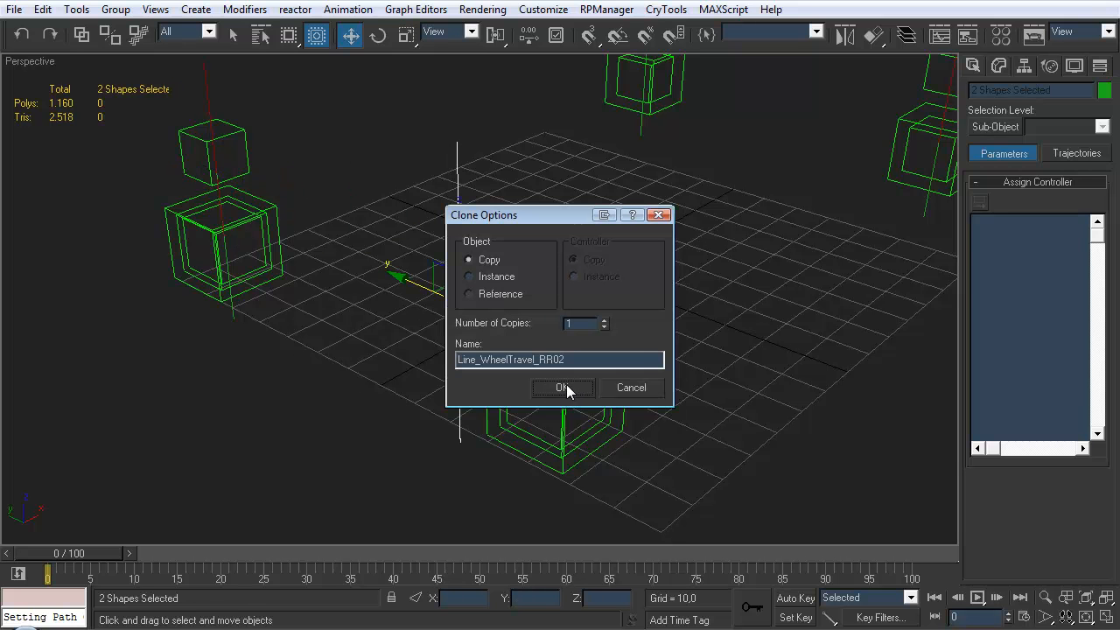
left_click(563, 388)
- Align the copied lines to Dummy_SuspAnchor_FL in X and Y position, pivot point to pivot point
left_click(873, 36)
left_click(561, 263)
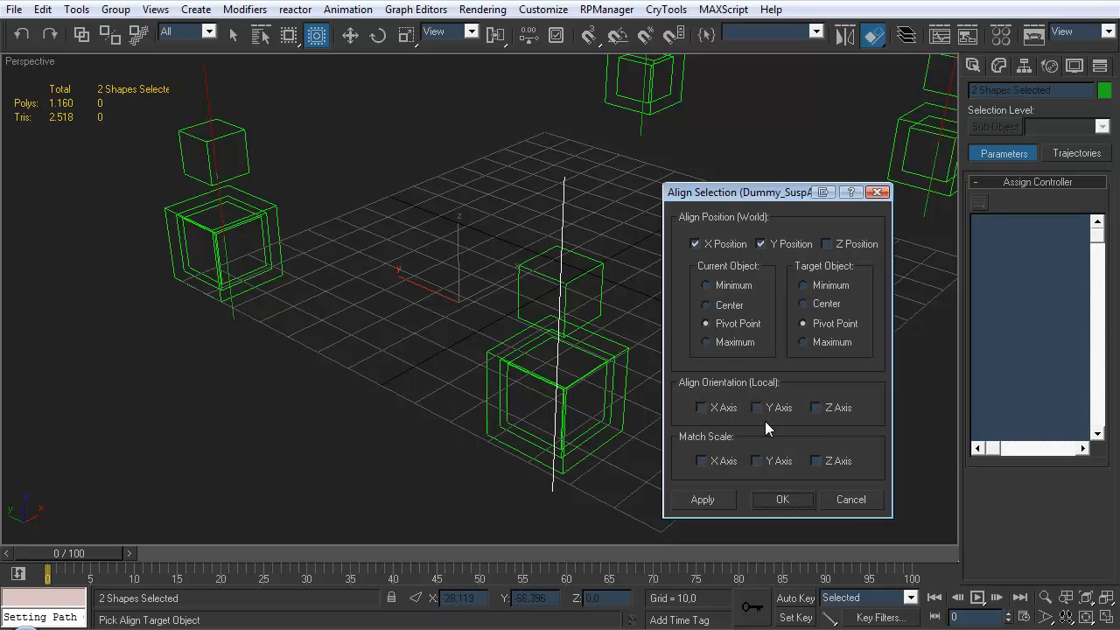
left_click(780, 498)
- Rename the two front right path lines as Line_SuspAnchor_FR and Line_WheelTravel_FR
middle_click_drag(375, 324, 449, 354)
key("q")
left_click(449, 354)
left_click(281, 125)
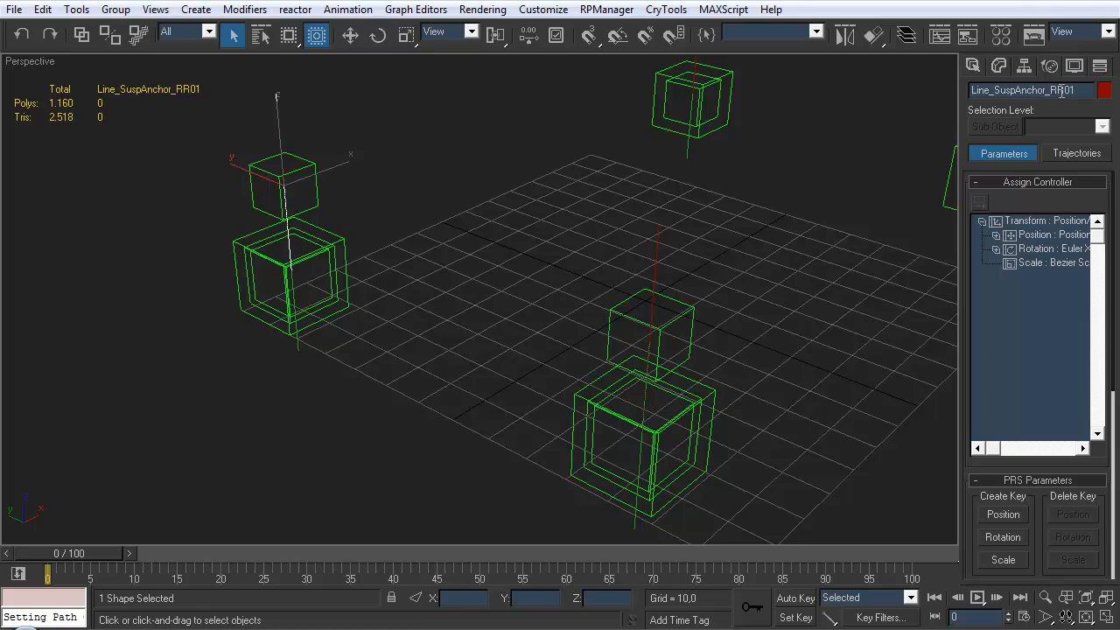
left_click_drag(1051, 90, 1112, 96)
type("FR")
key("Return")
left_click(299, 342)
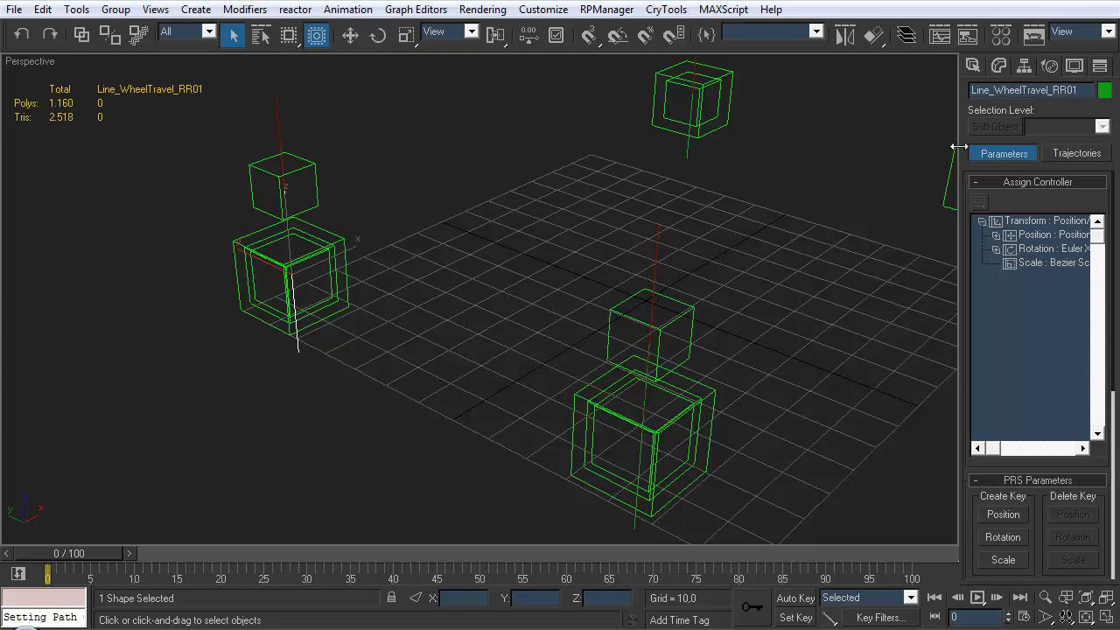
left_click_drag(1079, 91, 1056, 96)
type("FR")
- Rename the two copied front left path lines as Line_SuspAnchor_FL and Line_WheelTravel_FL
middle_click_drag(673, 312, 526, 308)
left_click(519, 254)
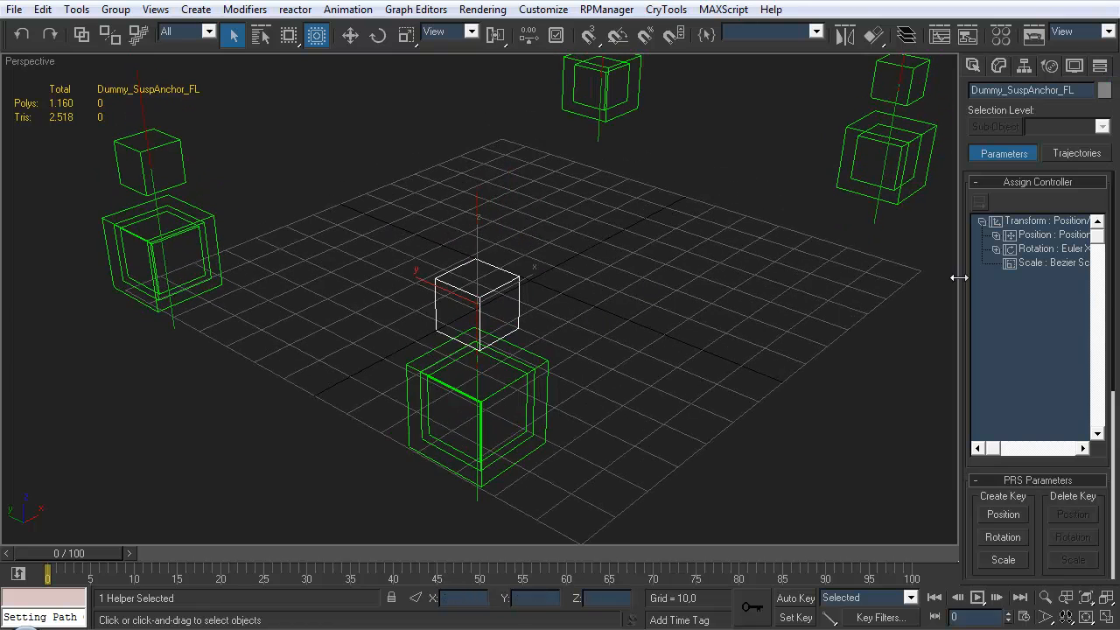
middle_click_drag(539, 254, 652, 237)
left_click(593, 208)
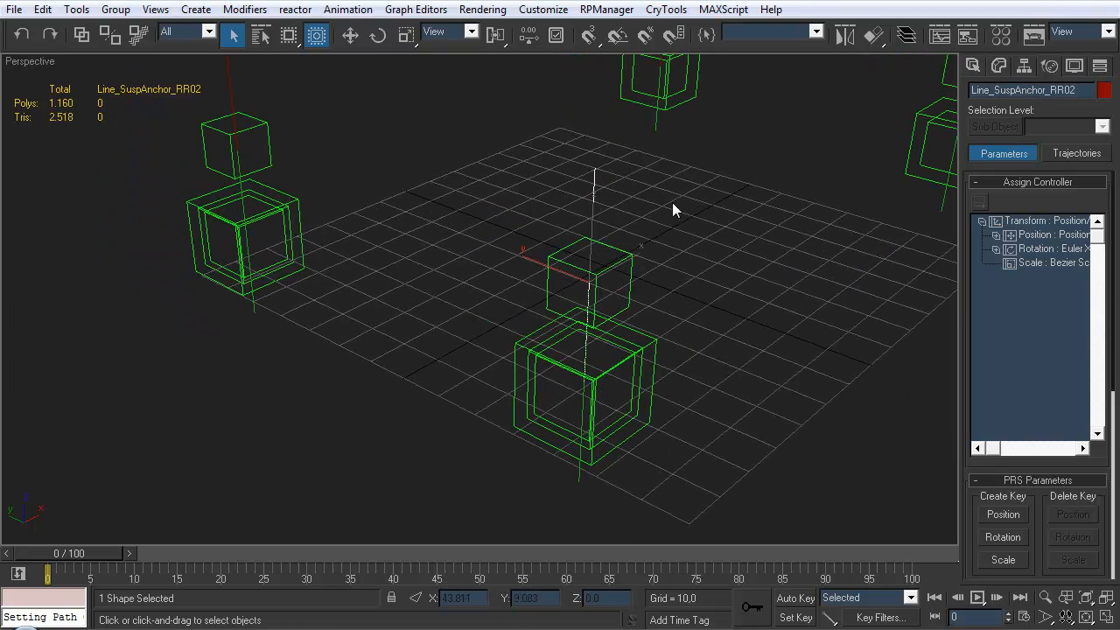
left_click_drag(1057, 85, 1078, 88)
type("FL")
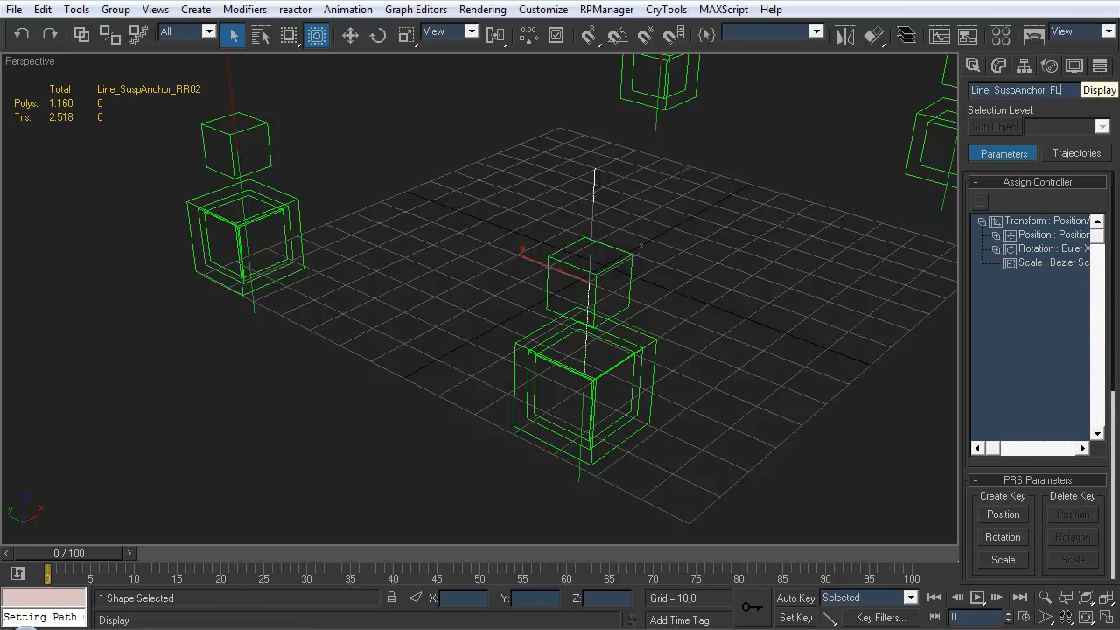
left_click(583, 474)
left_click_drag(1079, 90, 1053, 102)
type("F")
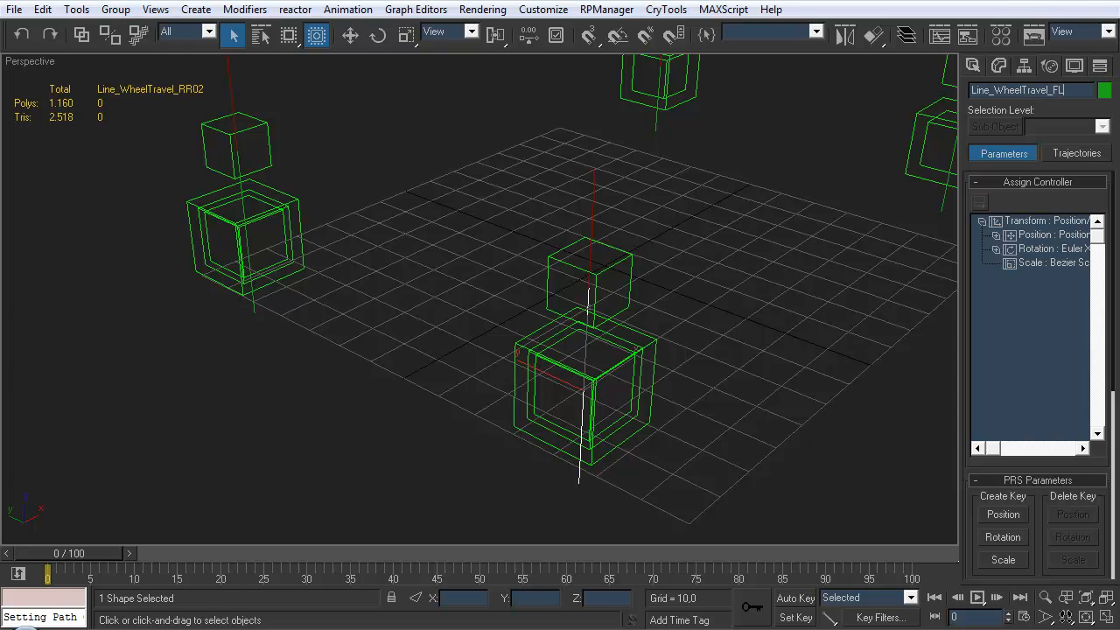
left_click(724, 287)
- Apply a Path Constraint to Dummy_SuspAnchor_FL using Line_SuspAnchor_FL as the path
middle_click_drag(587, 243, 454, 199)
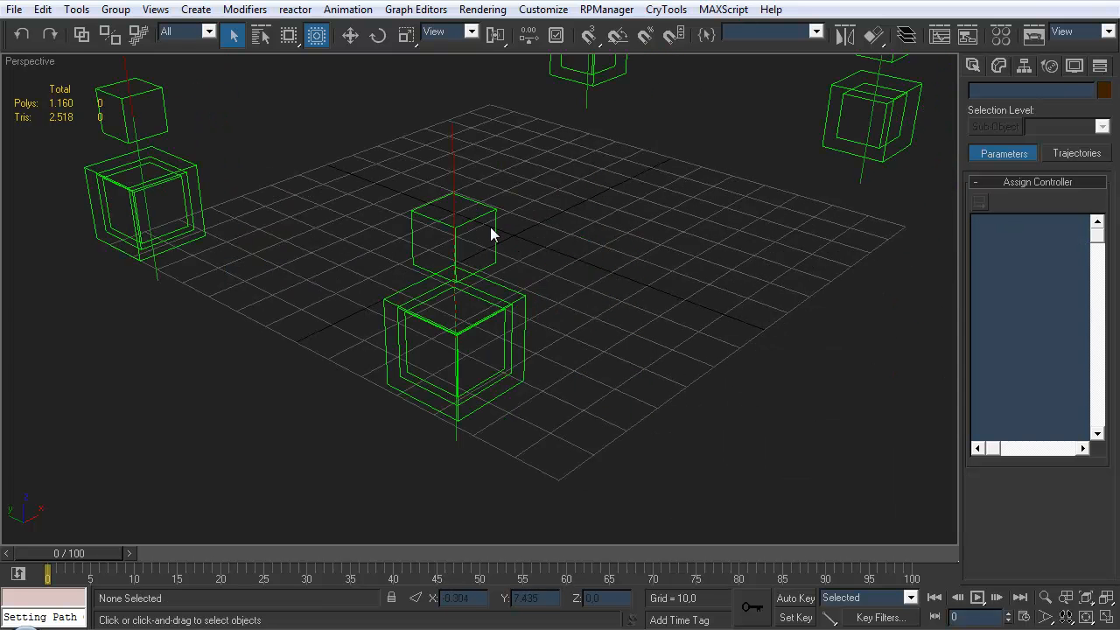
middle_click_drag(531, 258, 539, 261)
left_click(498, 211)
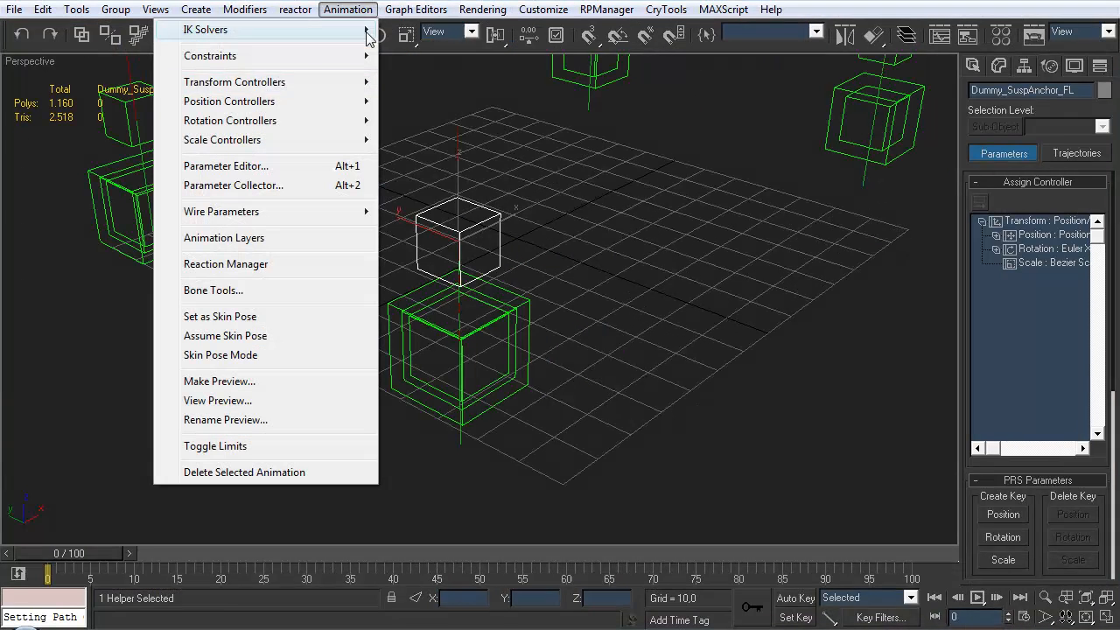
left_click(348, 9)
mouse_move(332, 56)
left_click(442, 101)
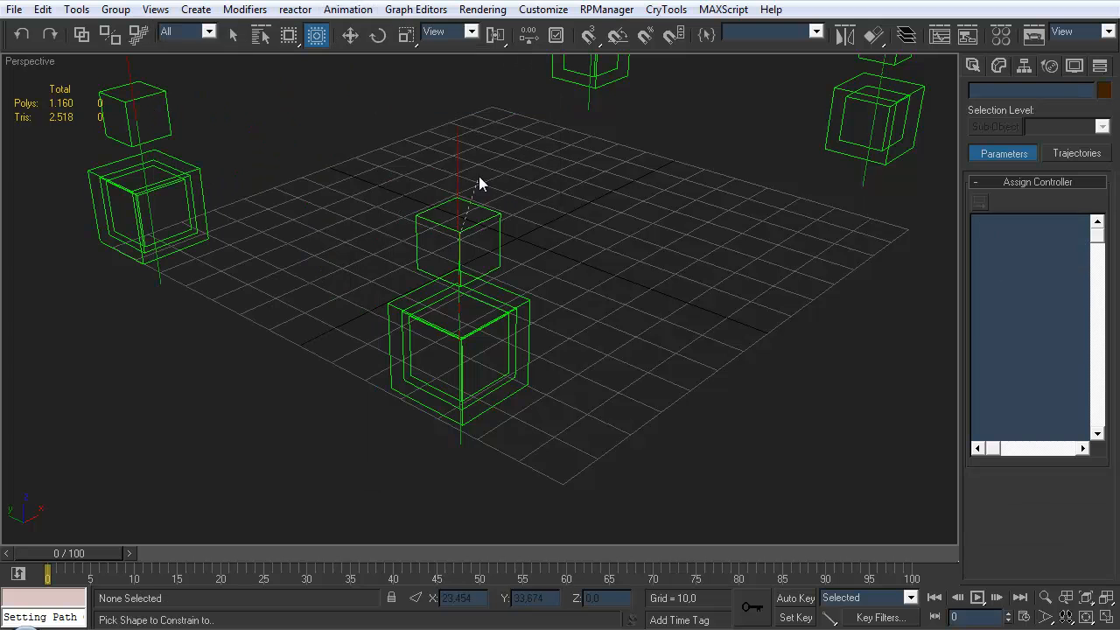
left_click(457, 155)
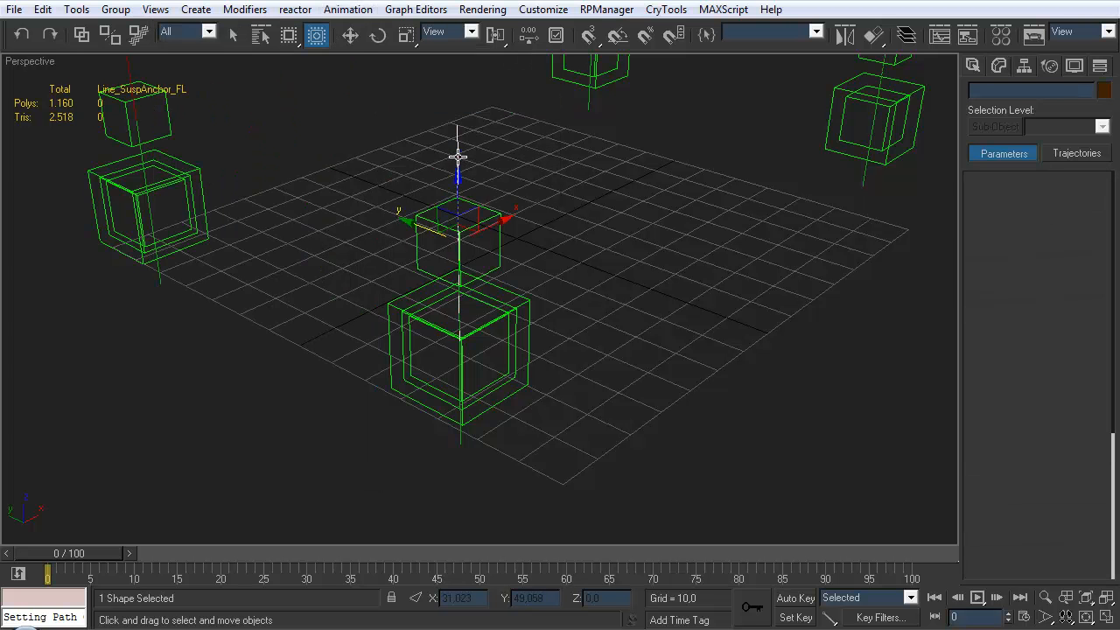
- Delete Dummy_SuspAnchor_FL's automatic path keyframes at frames 0 and 100
left_click_drag(44, 579, 64, 567)
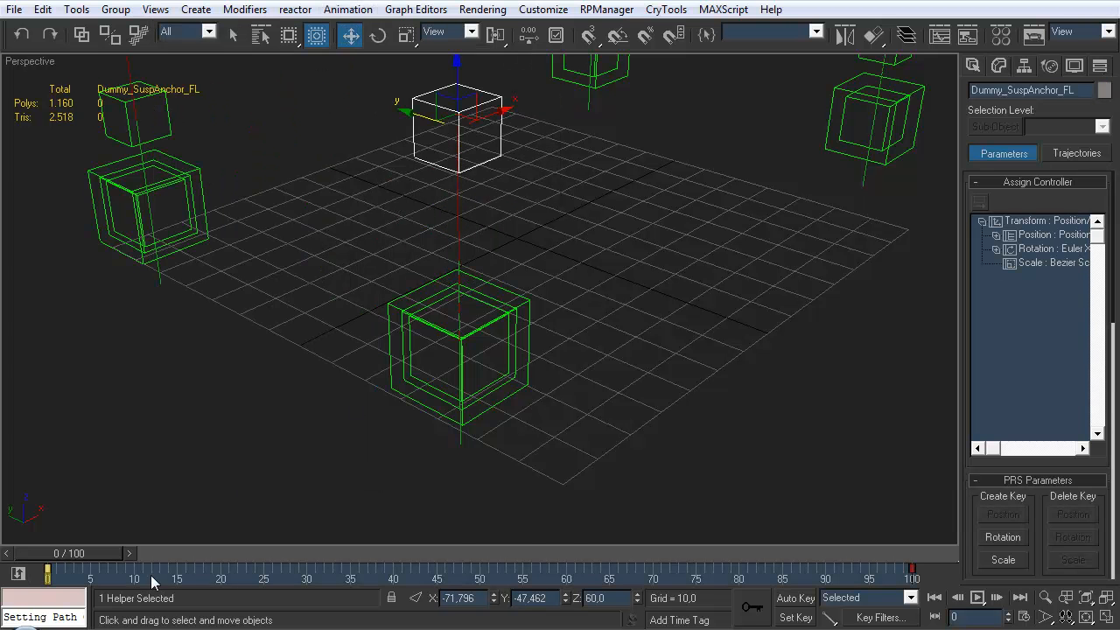
key("Delete")
left_click_drag(894, 585, 921, 570)
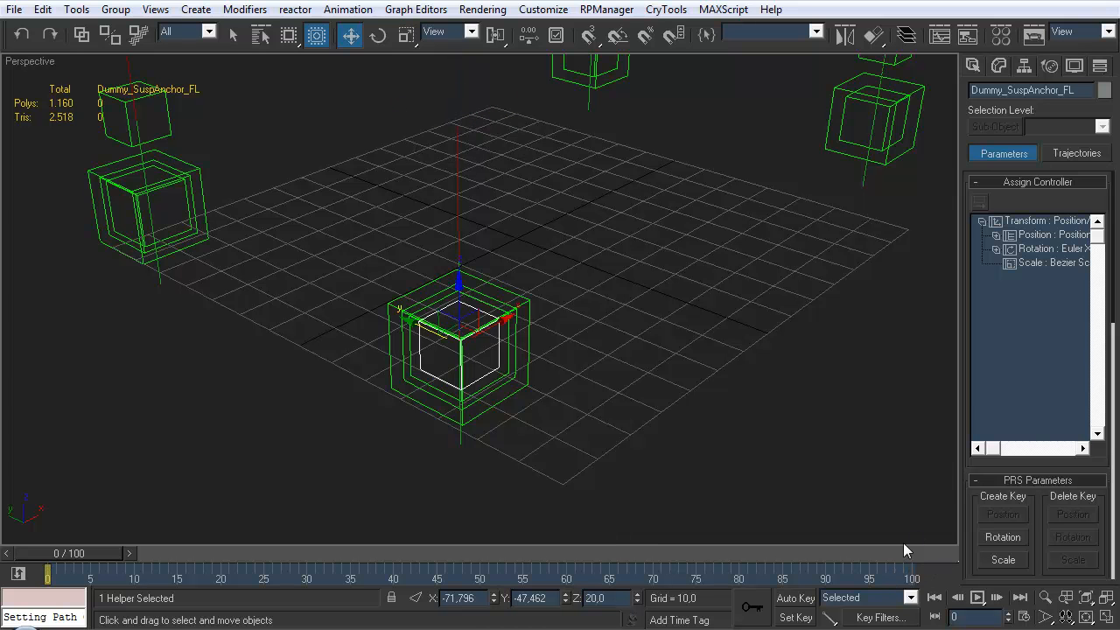
- Set the % Along Path value of Dummy_SuspAnchor_FL's path constraint to 50
scroll(977, 533, "down", 8)
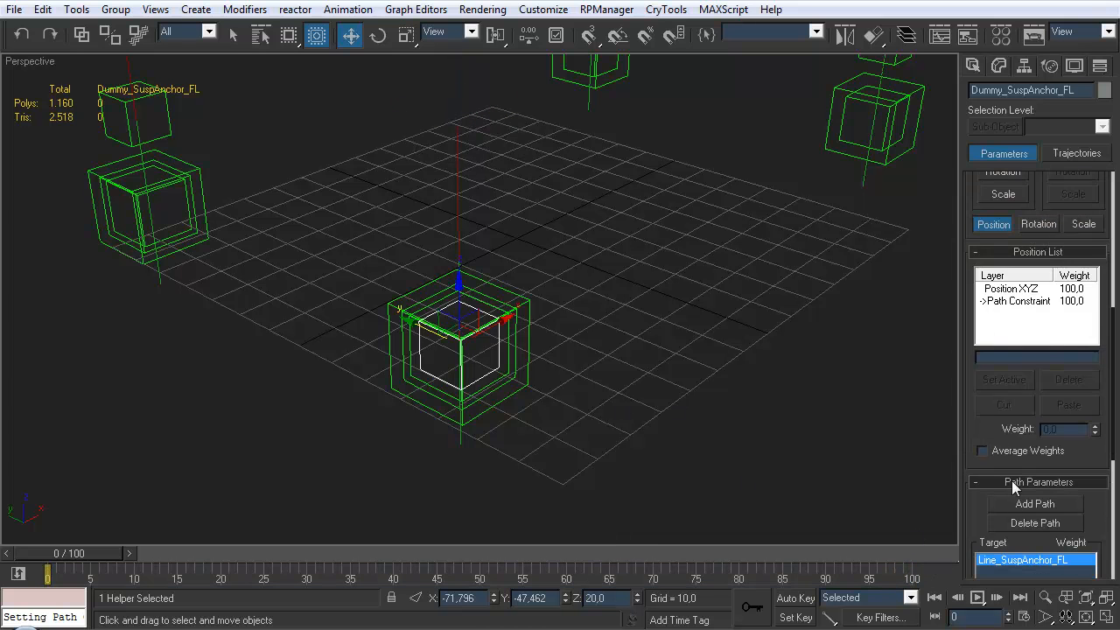
scroll(974, 522, "down", 5)
double_click(1072, 525)
type("50")
key("Return")
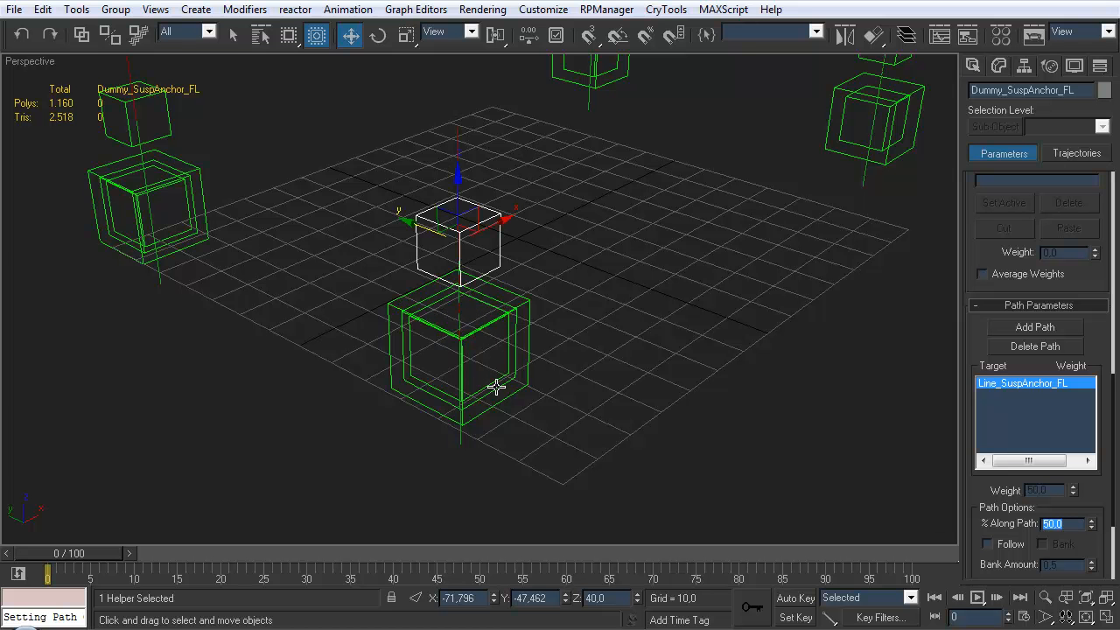
- Apply a Path Constraint to Dummy_WheelHub_FL using Line_WheelTravel_FL as the path
left_click(437, 389)
middle_click_drag(399, 322, 345, 227, "alt")
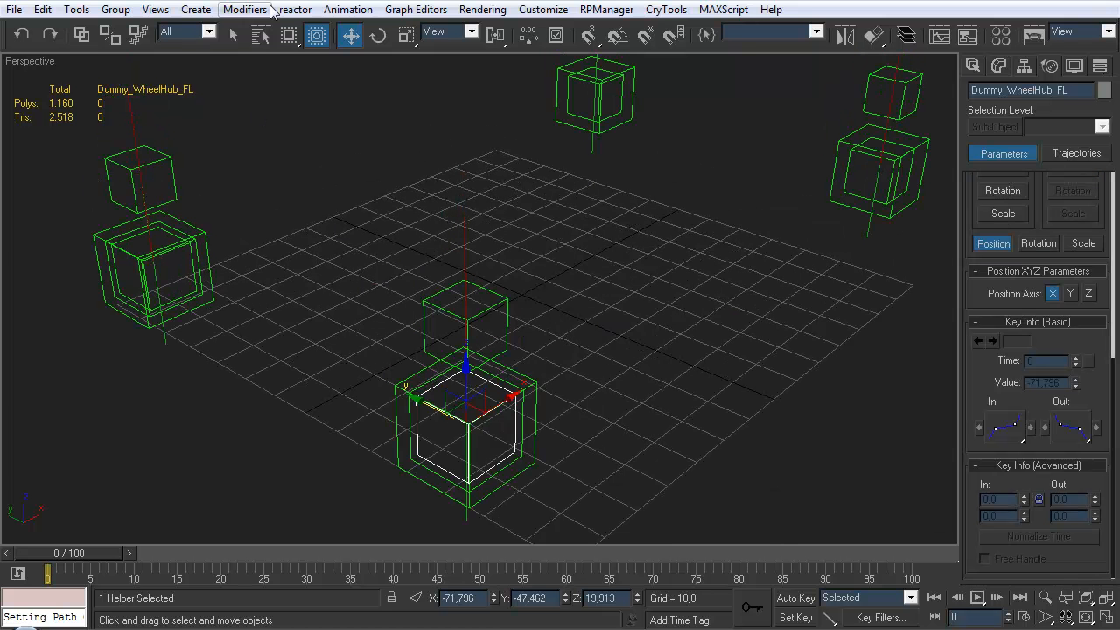
left_click(348, 10)
mouse_move(262, 62)
left_click(440, 102)
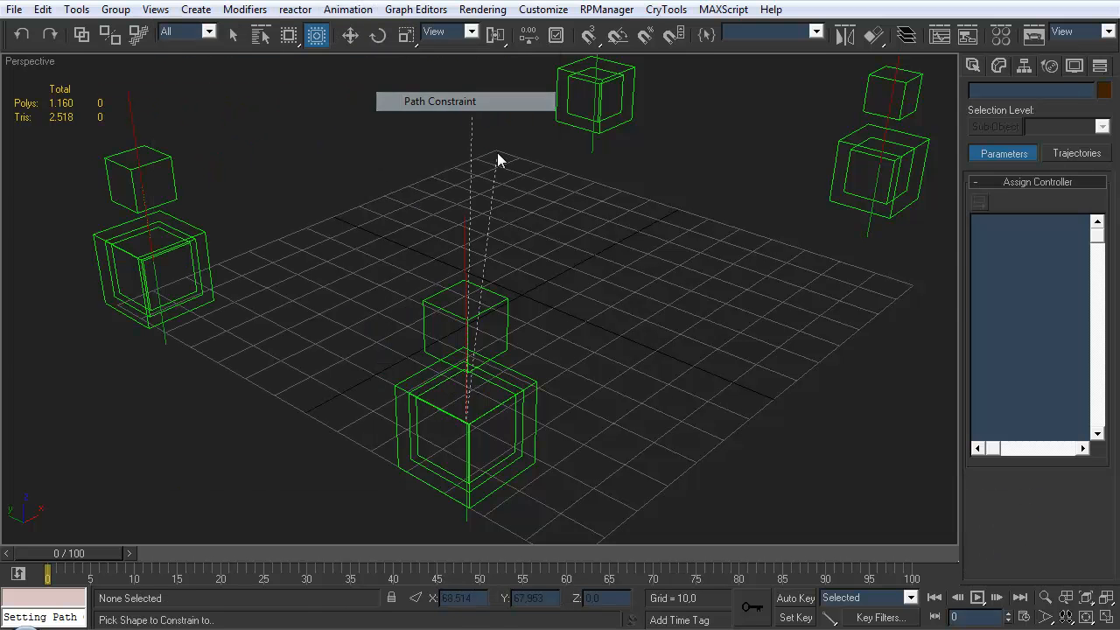
left_click(468, 510)
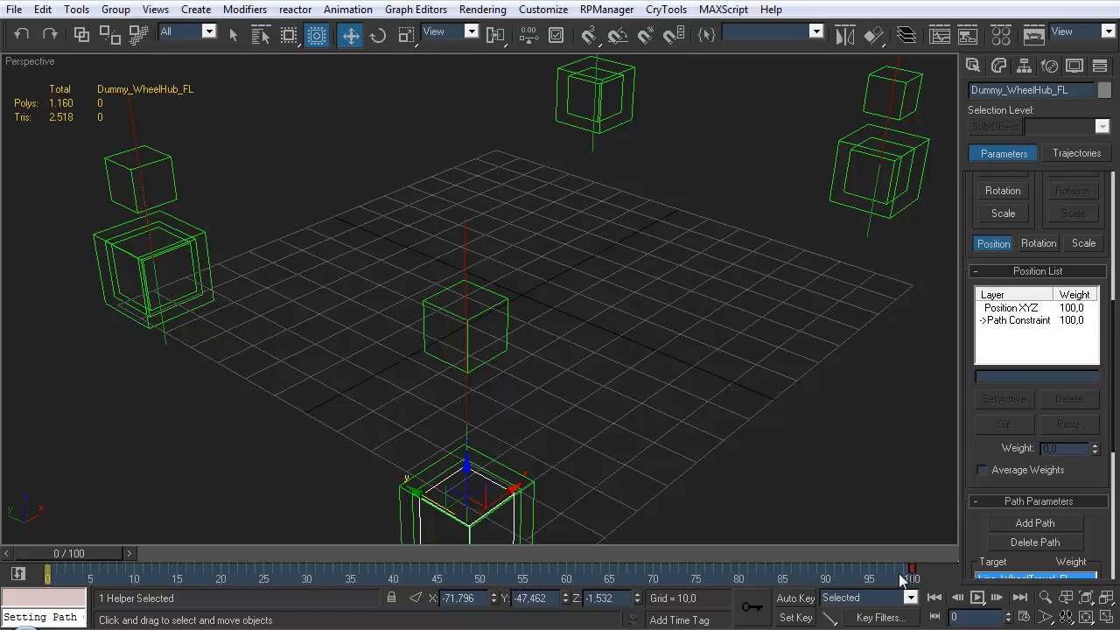
- Set the % Along Path value of Dummy_WheelHub_FL's path constraint to 50
scroll(987, 528, "down", 5)
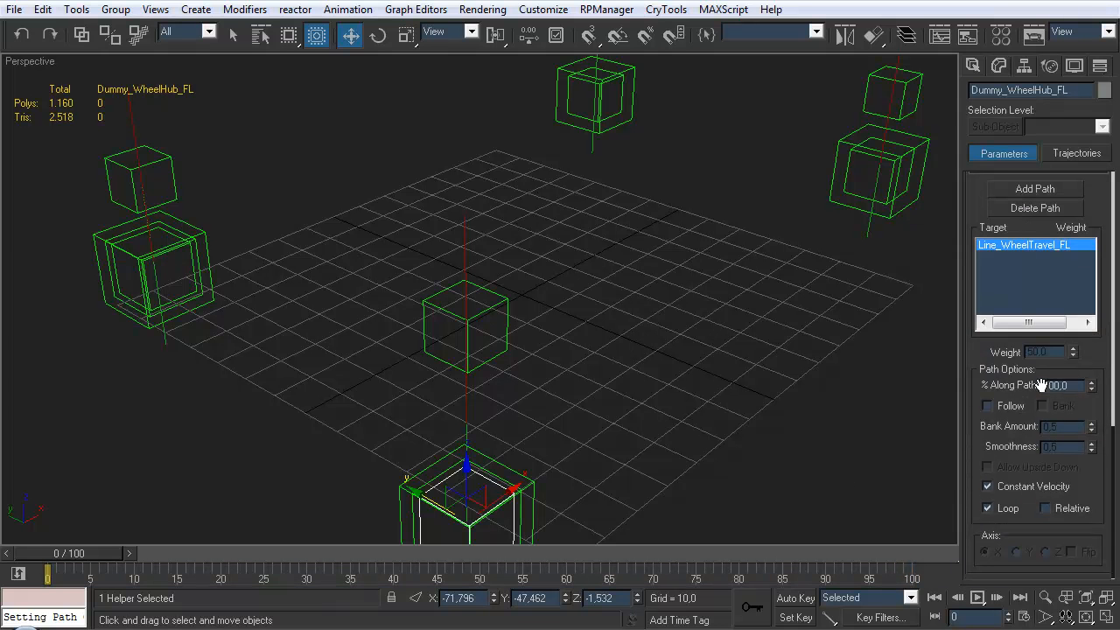
double_click(1063, 395)
type("50")
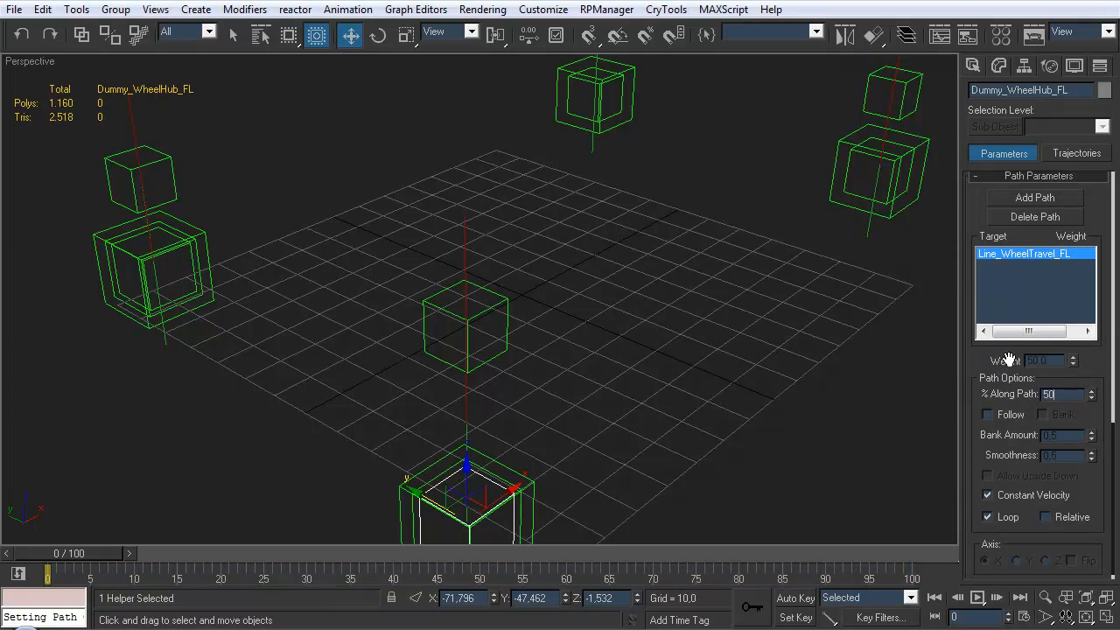
key("Return")
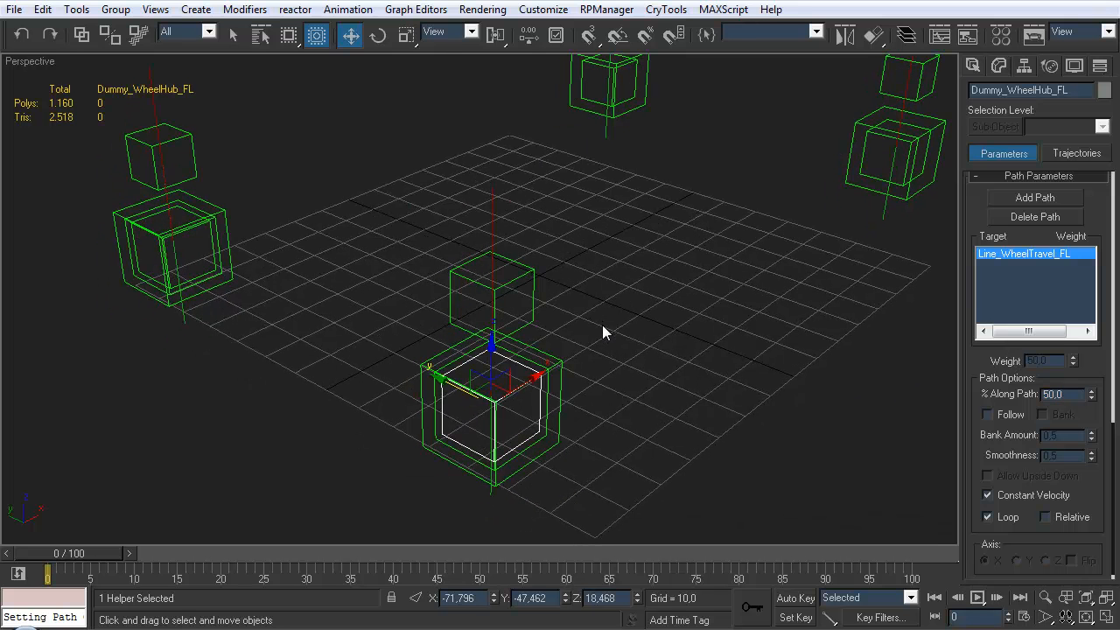
- Assign an expression controller to the Percent track of Dummy_SuspAnchor_FL's path constraint
key("q")
left_click(535, 305)
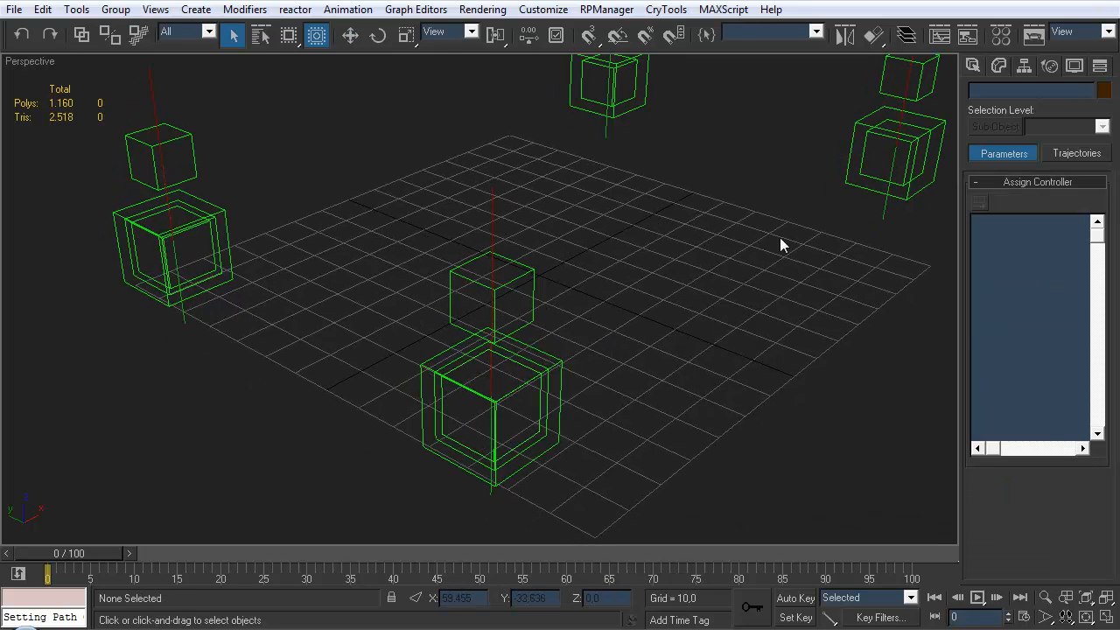
left_click(517, 277)
scroll(966, 234, "up", 5)
scroll(965, 234, "up", 5)
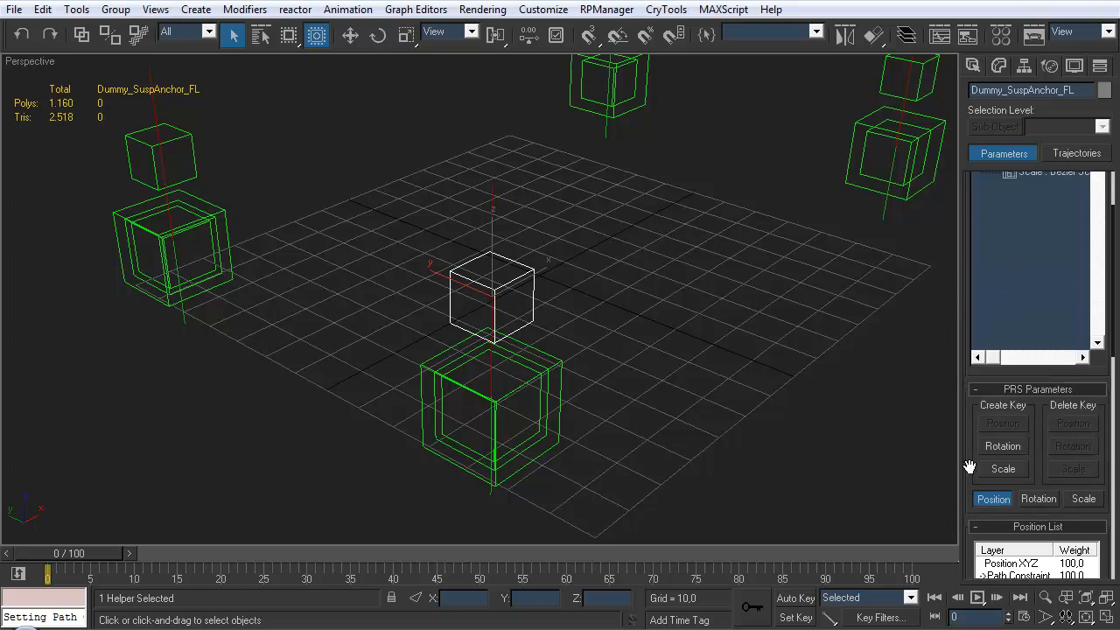
left_click(996, 235)
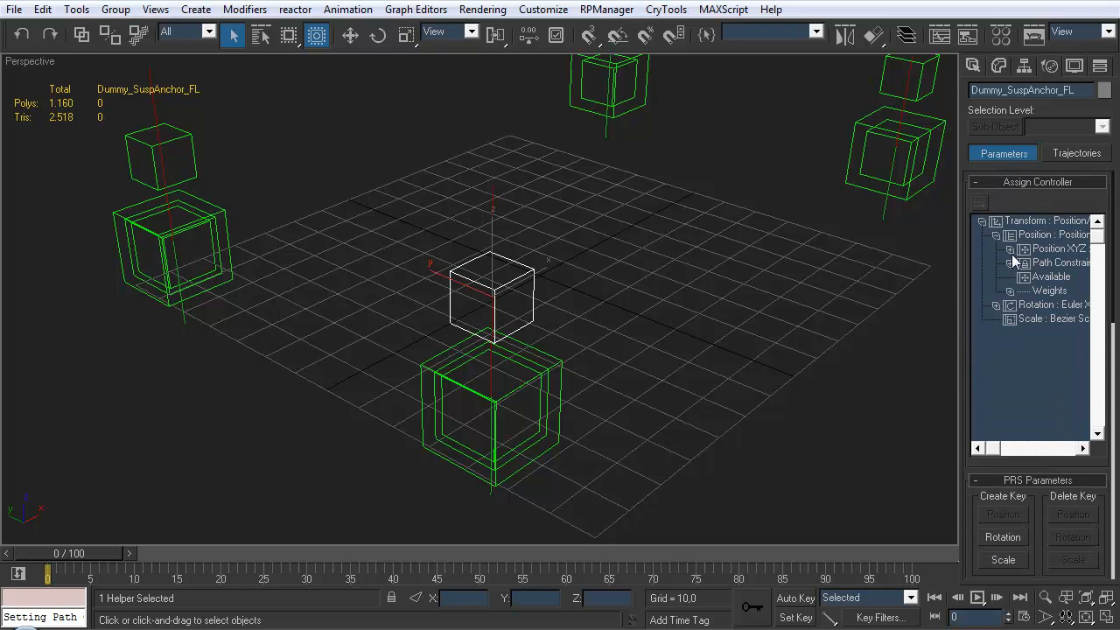
left_click(1010, 263)
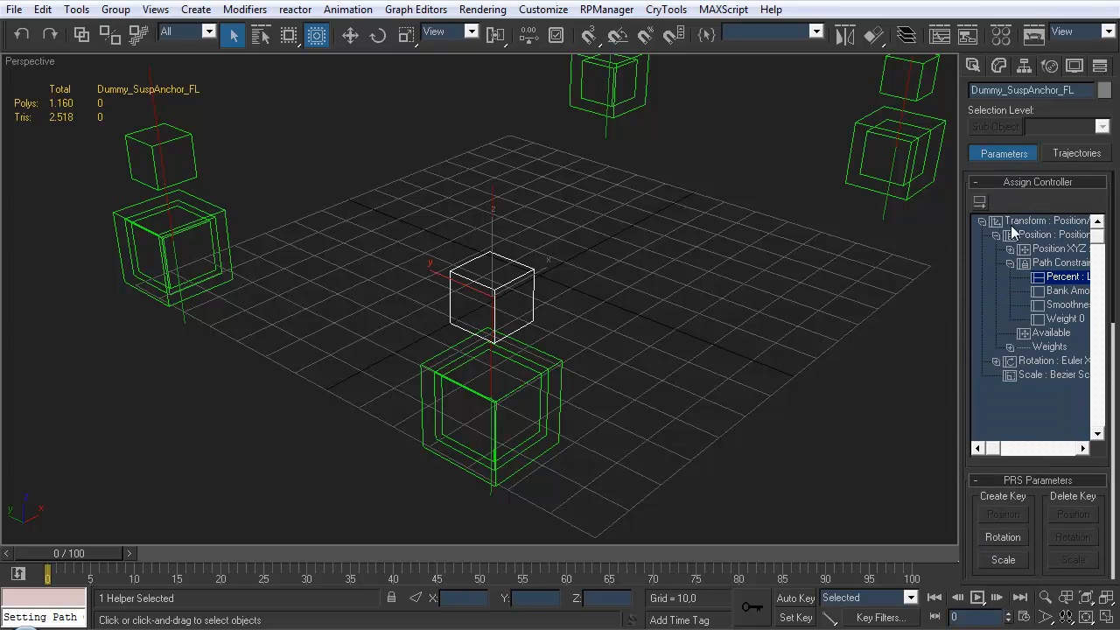
left_click(980, 201)
double_click(504, 212)
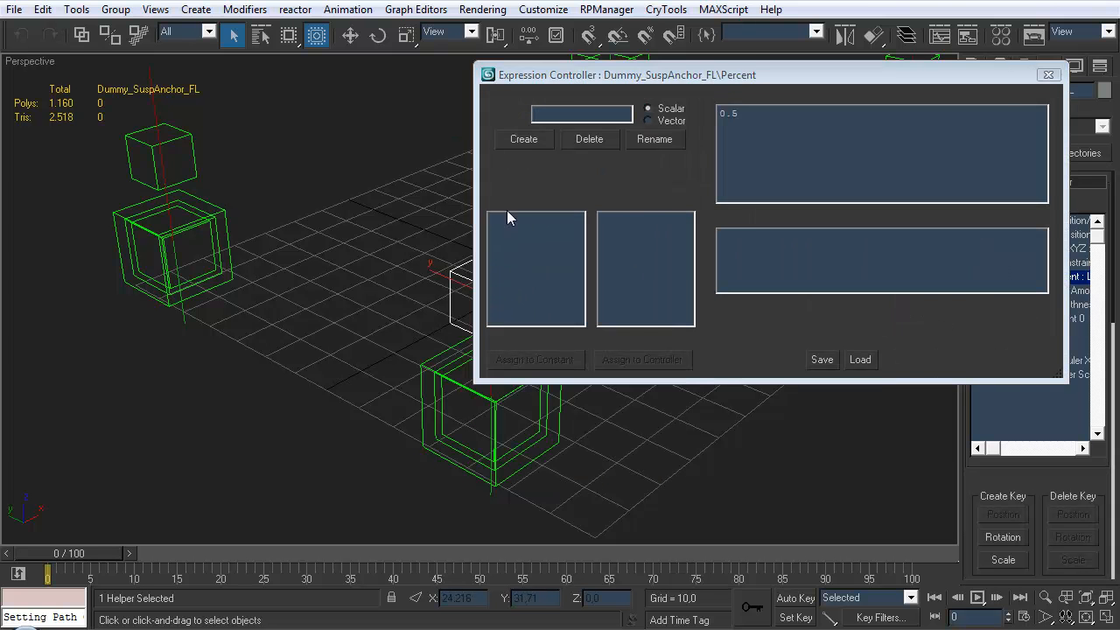
- Enter the expression 0.5 + ((p1 - 0.5) * abs(p1-0.5))*2 and create the scalar variable p1
left_click_drag(862, 162, 710, 132)
type("0.5 + ((p1 - 0.5) * abs(p1-0.5))*2")
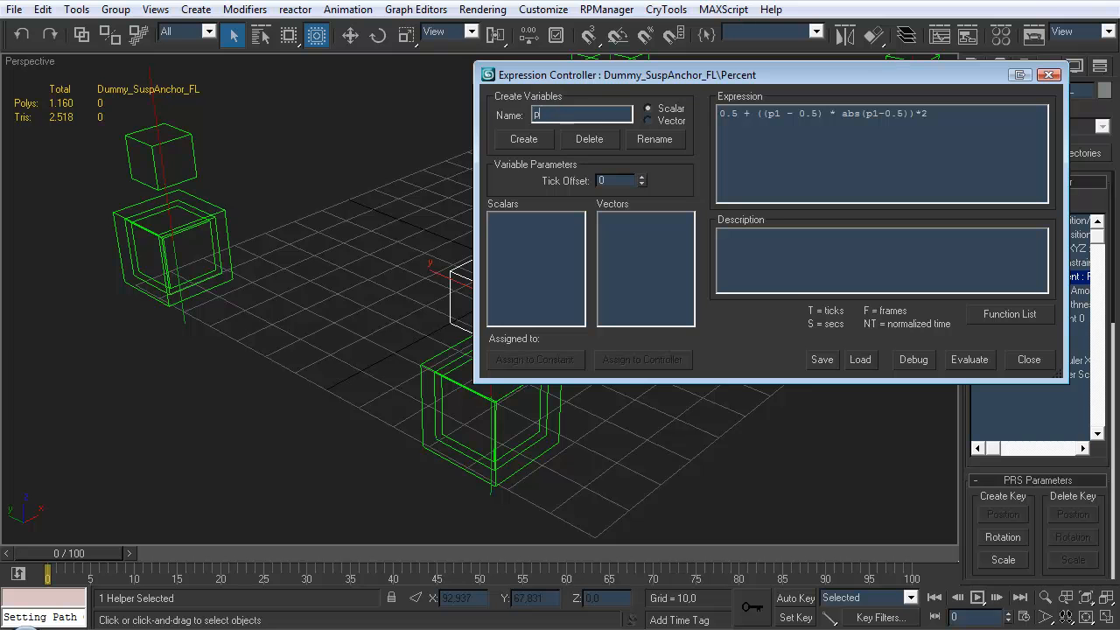
left_click(523, 139)
- Assign the variable p1 to the Percent track of Dummy_WheelHub_FL's path constraint
left_click(642, 359)
left_click_drag(686, 127, 637, 195)
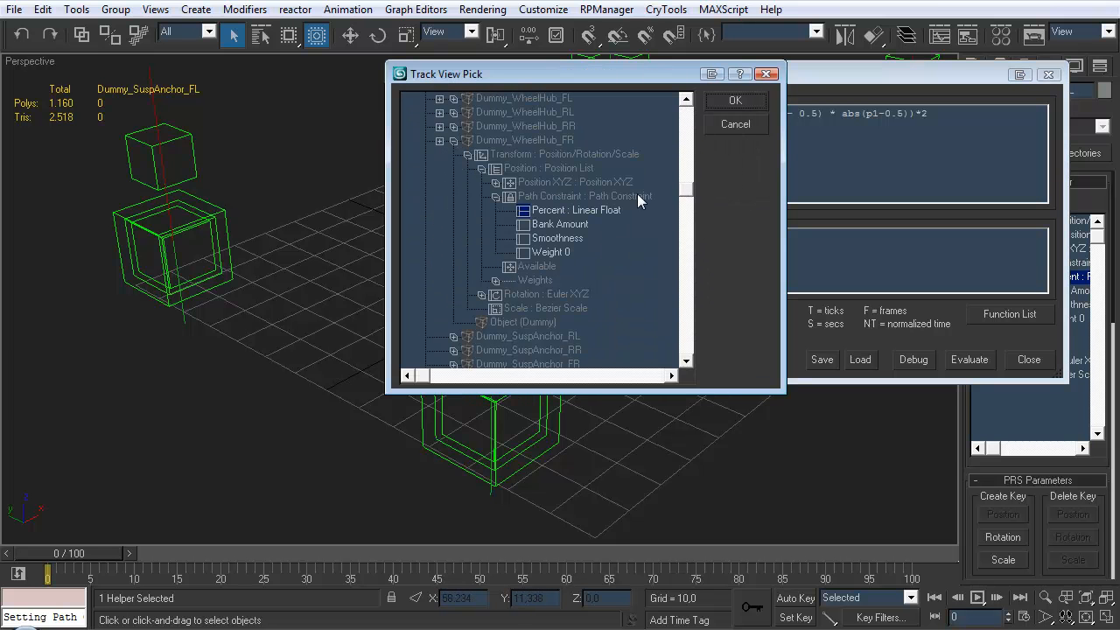
left_click(455, 141)
left_click(454, 99)
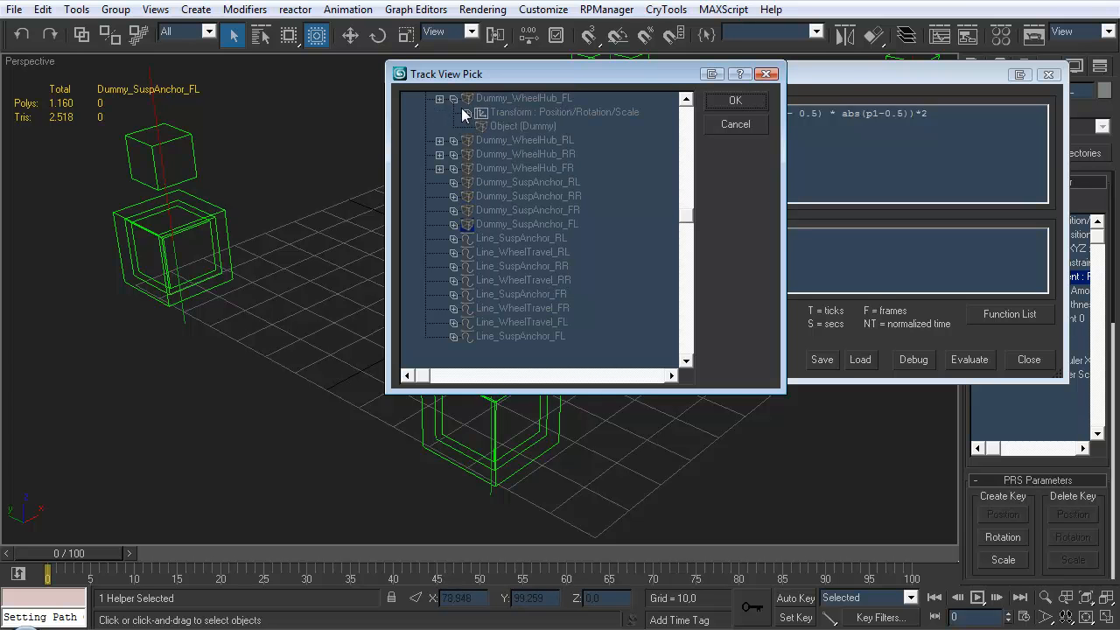
left_click(467, 113)
left_click(481, 127)
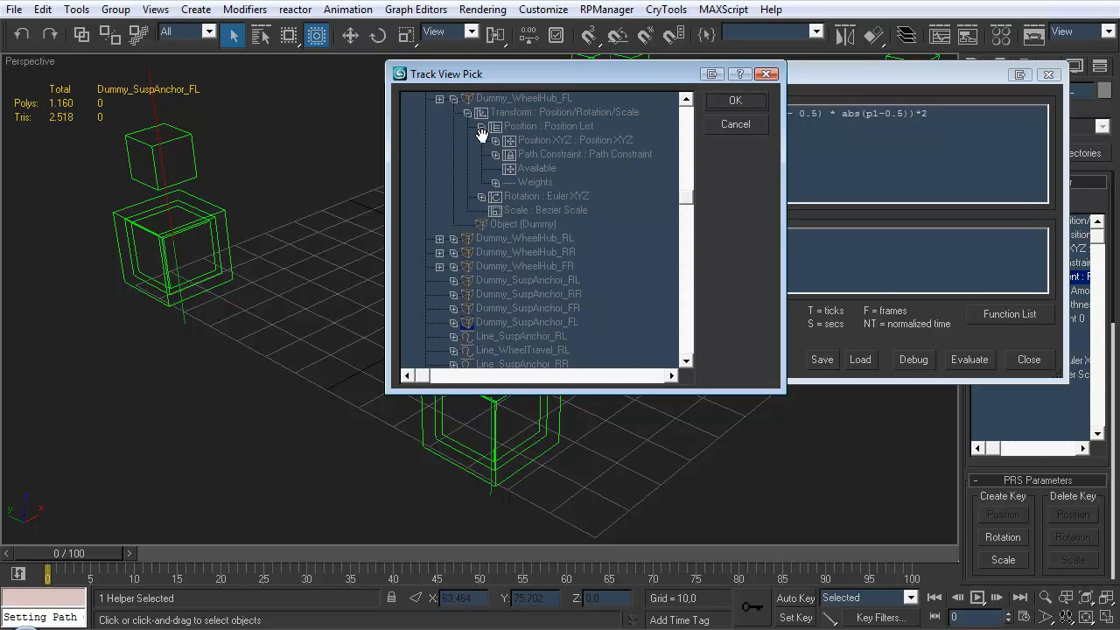
left_click(495, 155)
left_click(543, 168)
left_click(735, 100)
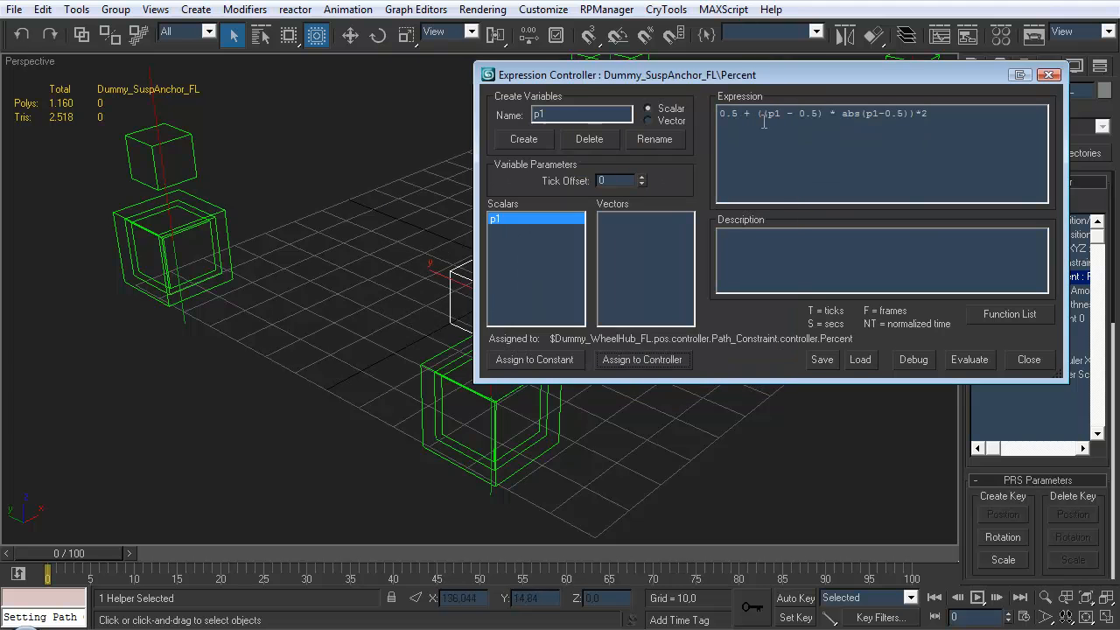
- Test the front-left link by moving Dummy_WheelHub_FL vertically, then close the expression controller and clear the selection
left_click(453, 441)
middle_click_drag(470, 438, 351, 377)
key("w")
left_click_drag(317, 317, 312, 263)
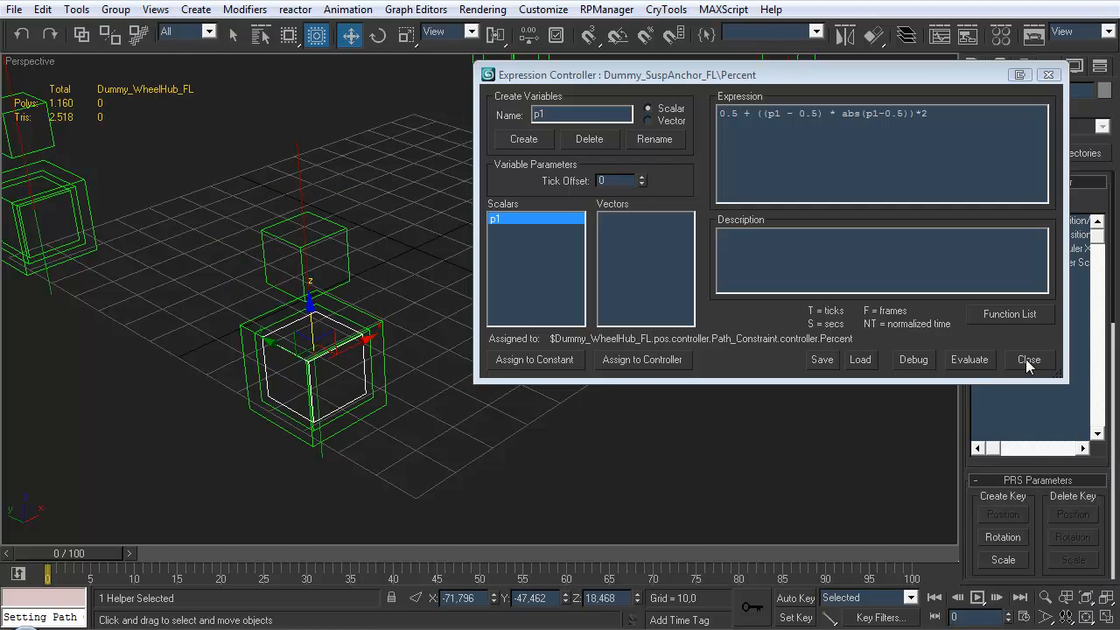
left_click(1025, 359)
scroll(519, 343, "down", 3)
left_click(647, 392)
- Draw a straight two-point line in the Top view from the rear-right wheel's centre to the rear-left wheel's centre
scroll(560, 309, "down", 4)
middle_click_drag(553, 319, 585, 352, "alt")
scroll(590, 355, "up", 2)
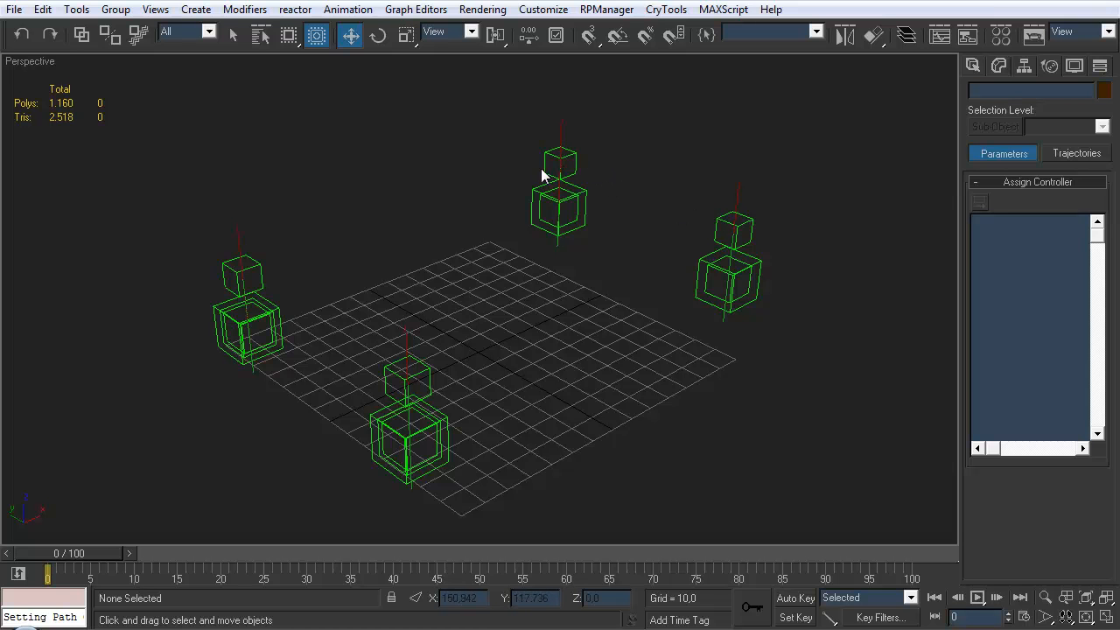
middle_click_drag(516, 262, 469, 350)
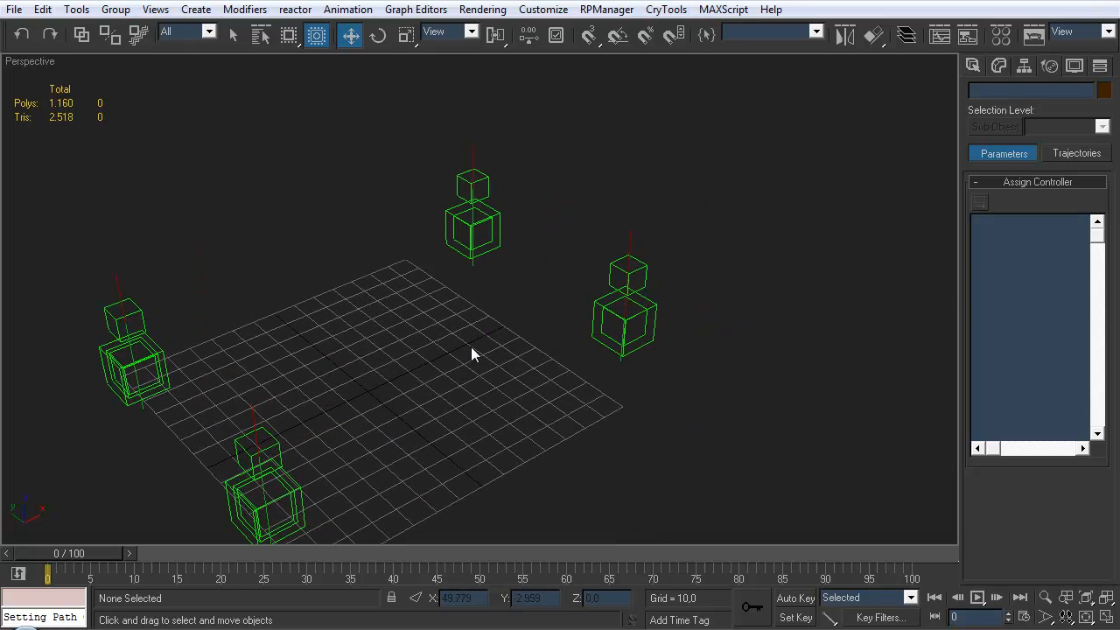
key("alt+w")
middle_click_drag(411, 206, 401, 231)
key("alt+w")
left_click(972, 66)
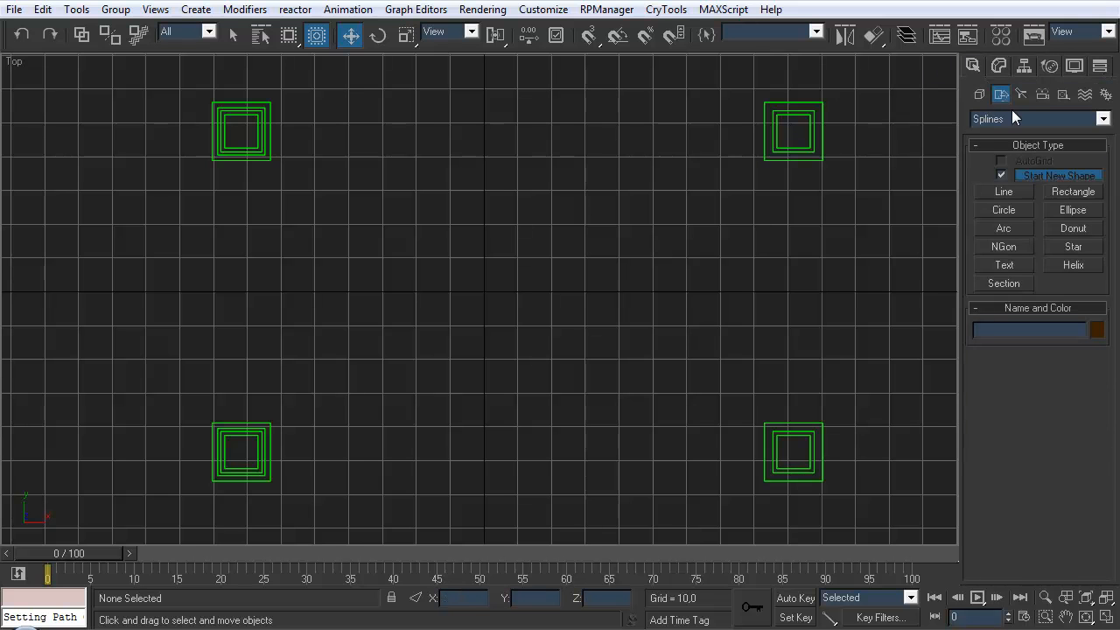
left_click(1005, 190)
middle_click_drag(692, 305, 479, 298)
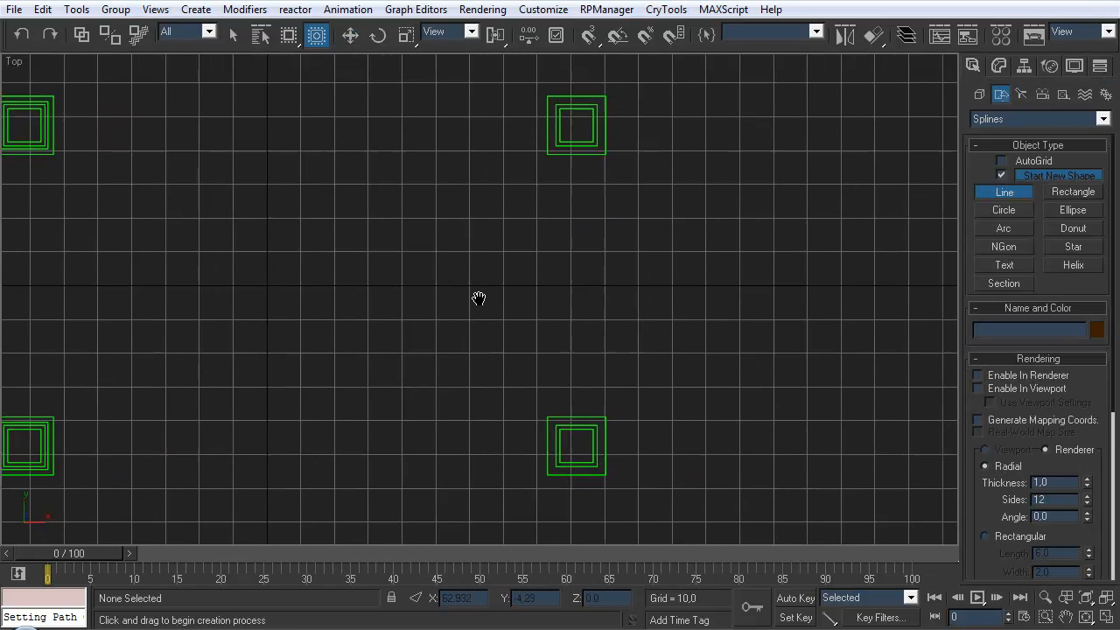
left_click(575, 125)
left_click(618, 430)
right_click(681, 385)
middle_click_drag(687, 304, 549, 271)
key("w")
- Align the line's rear-left vertex to the pivot point of the rear-left suspension anchor dummy in X, Y and Z
key("alt+w")
right_click(708, 441)
key("alt+w")
middle_click_drag(647, 389, 600, 447)
middle_click_drag(577, 395, 580, 384)
scroll(570, 373, "up", 3)
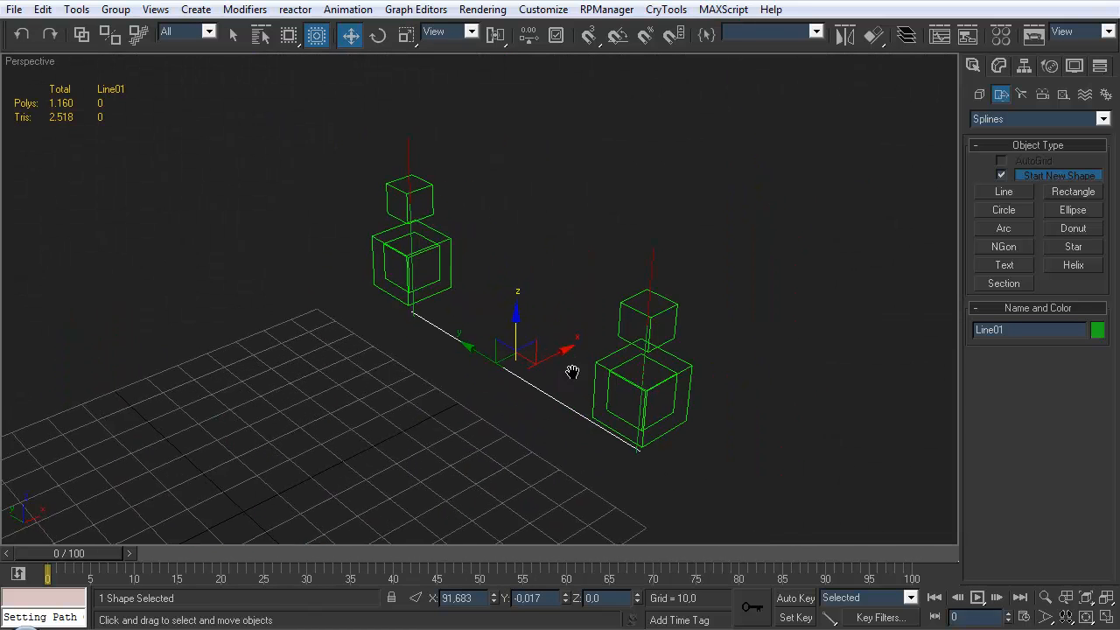
left_click(1022, 66)
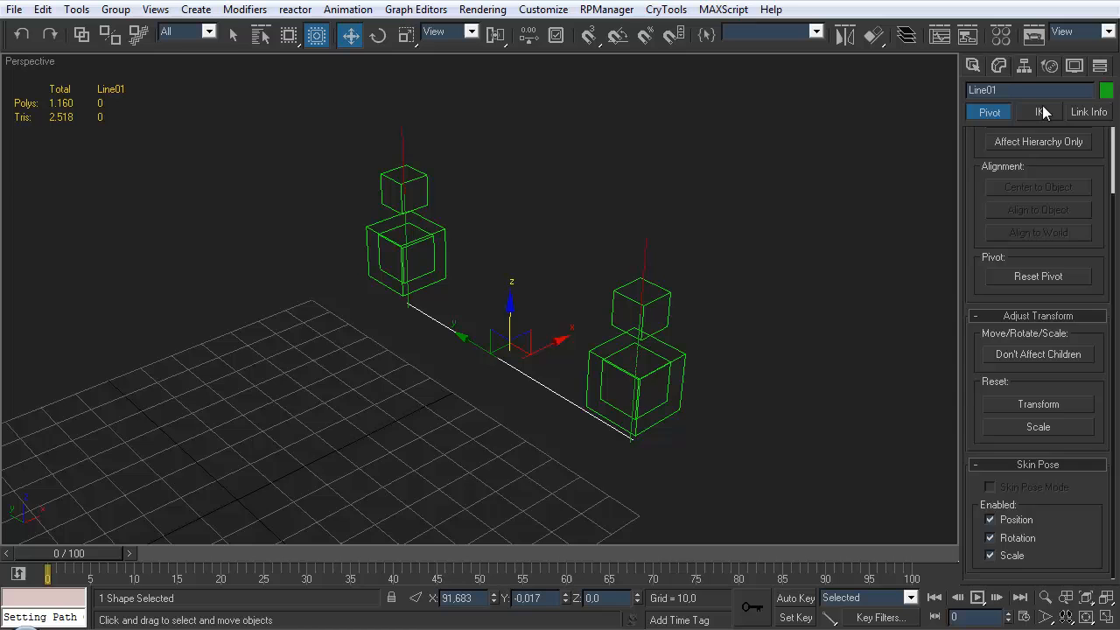
left_click(1008, 70)
left_click(1016, 442)
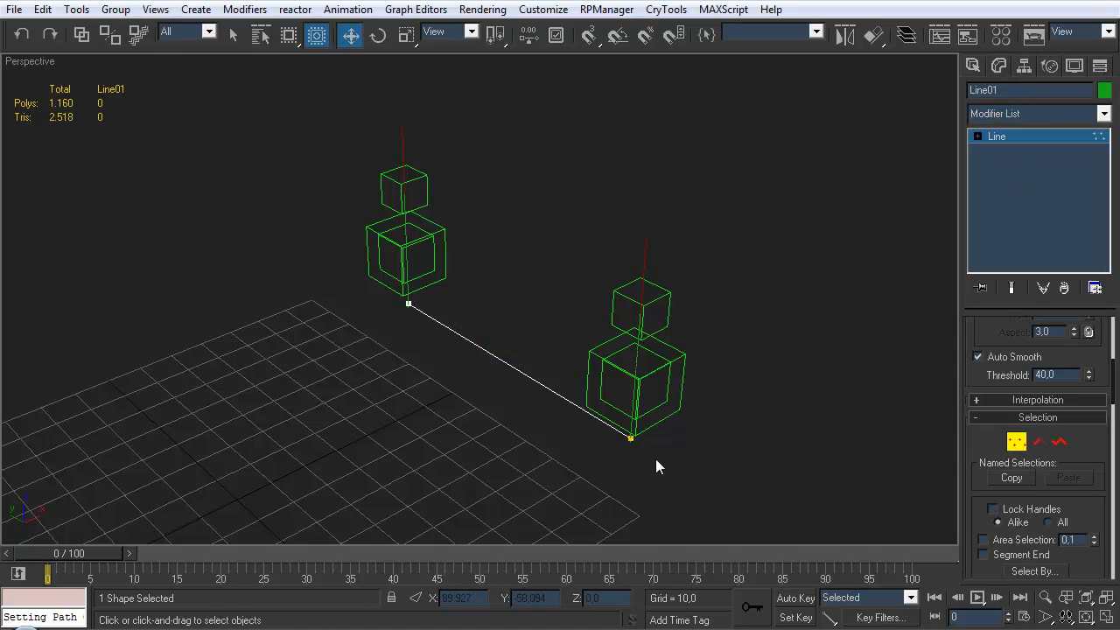
left_click_drag(663, 461, 595, 429)
left_click(874, 35)
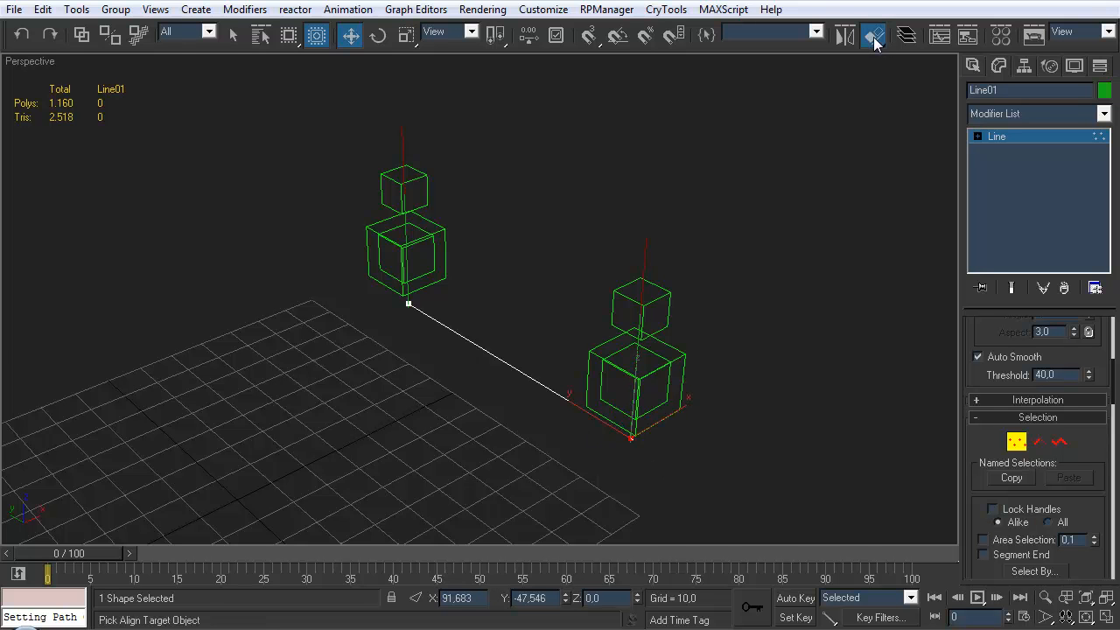
left_click(658, 287)
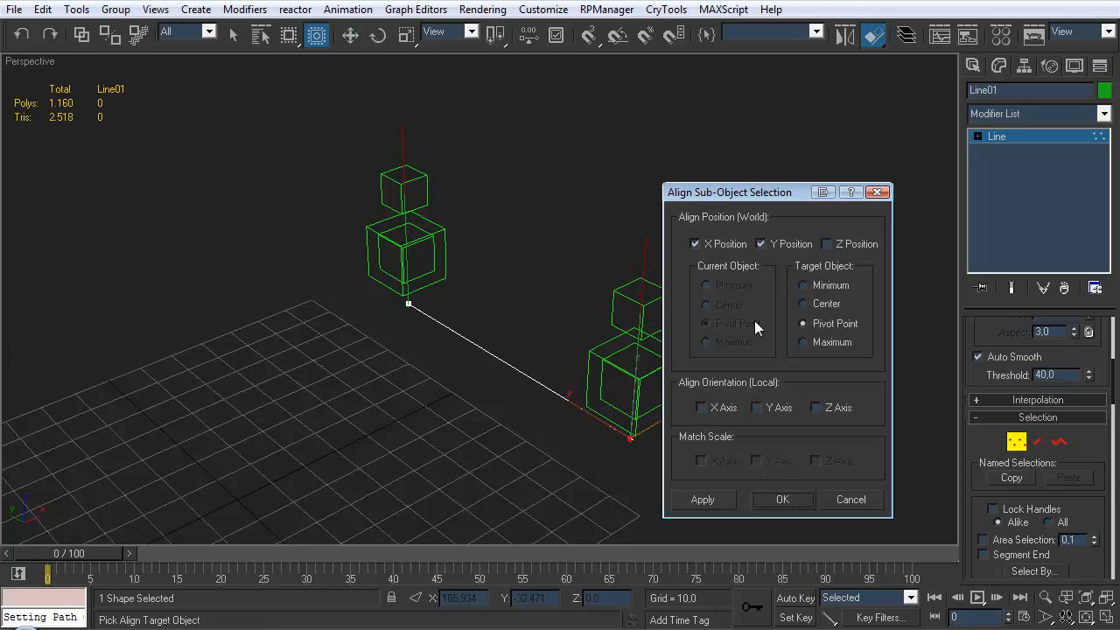
left_click(835, 245)
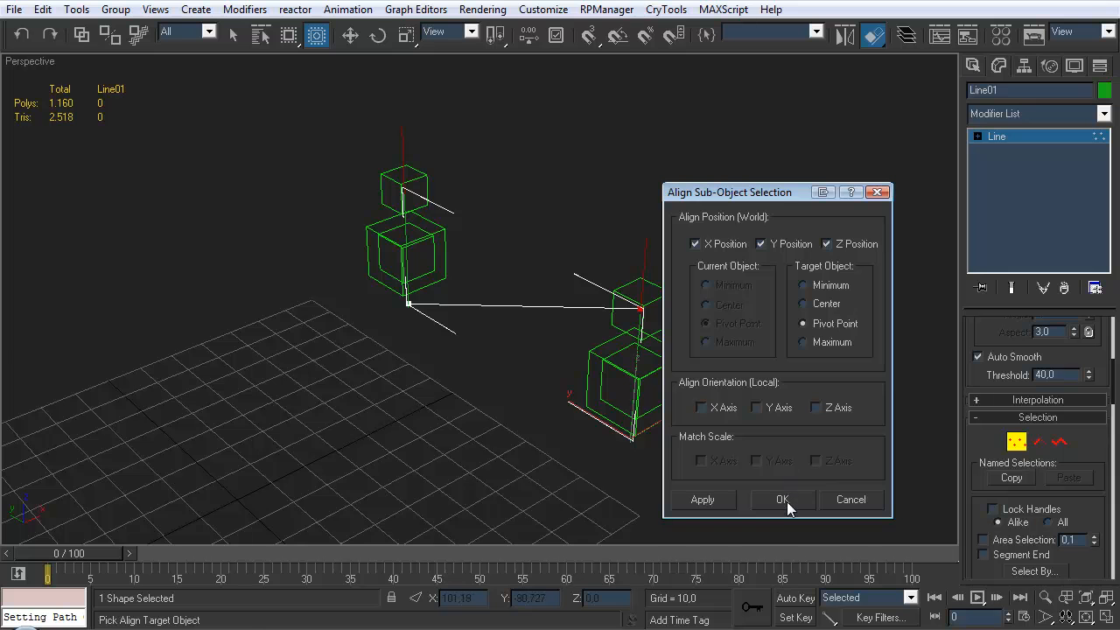
left_click(788, 499)
- Align the line's other vertex to the rear-right suspension anchor's pivot point in X, Y and Z, and leave vertex editing
middle_click_drag(536, 364, 575, 356)
left_click(436, 297)
left_click(873, 35)
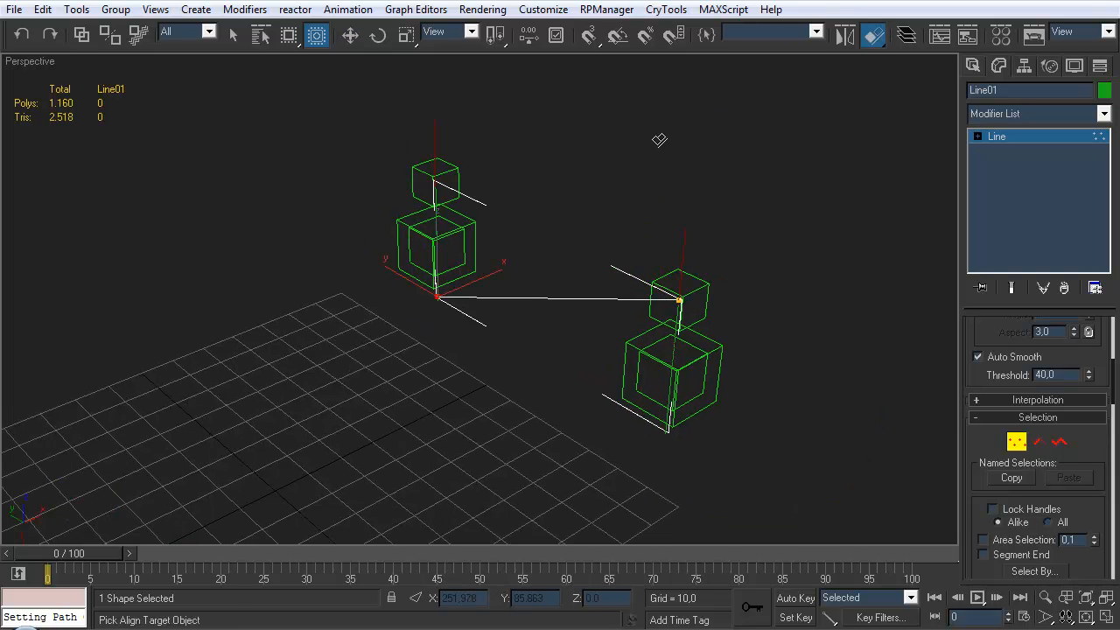
left_click(449, 172)
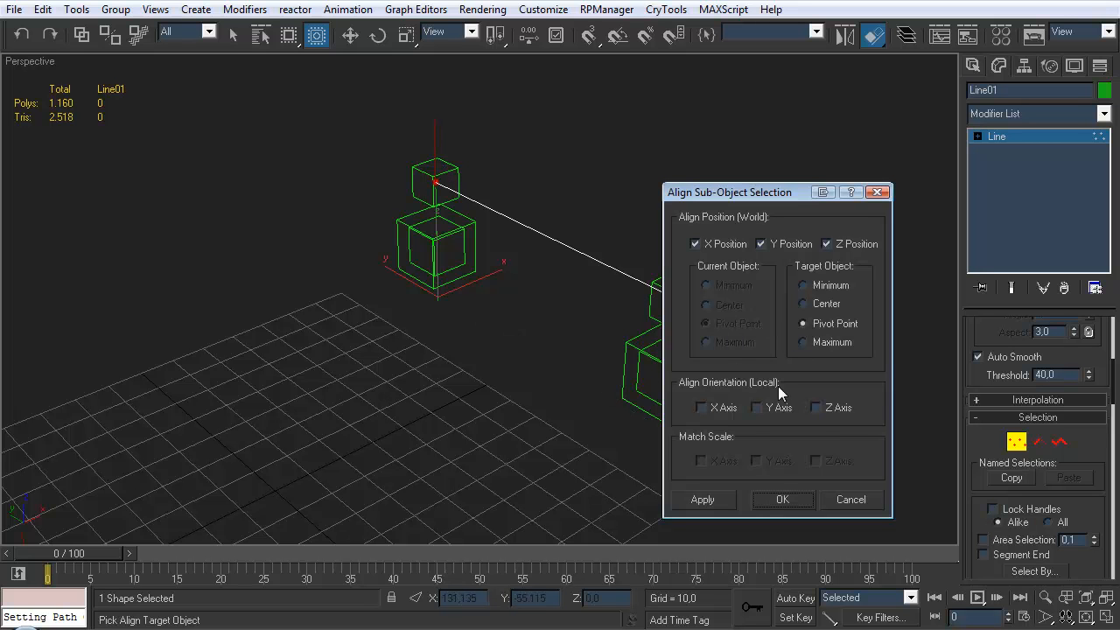
left_click(793, 503)
left_click(1018, 445)
- Open the pivot adjustment settings for the line between the rear suspension anchors
middle_click_drag(620, 270, 566, 281)
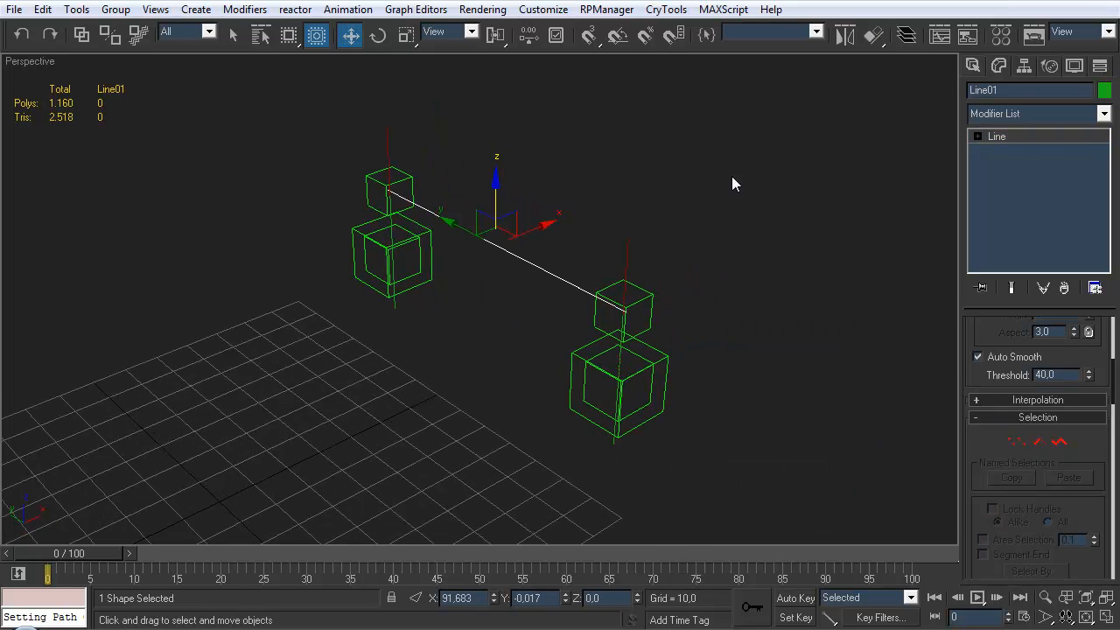
left_click(1024, 67)
left_click_drag(1033, 163, 1041, 513)
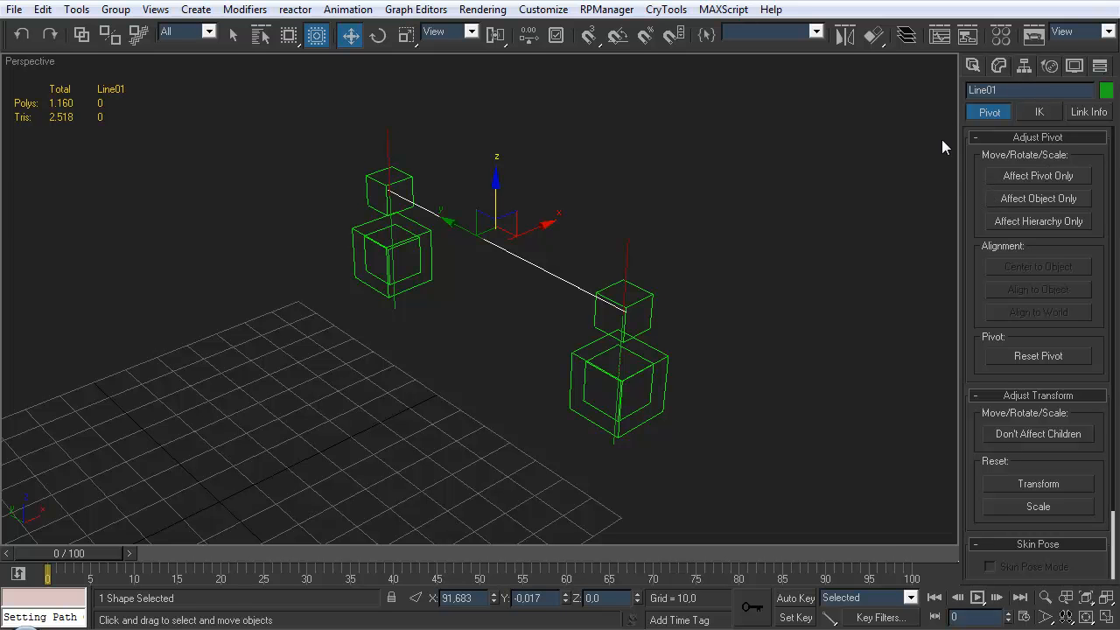
- Align only the line's pivot to the rear-left suspension anchor dummy's pivot point in X, Y and Z position
left_click(1039, 176)
middle_click_drag(536, 288, 534, 298)
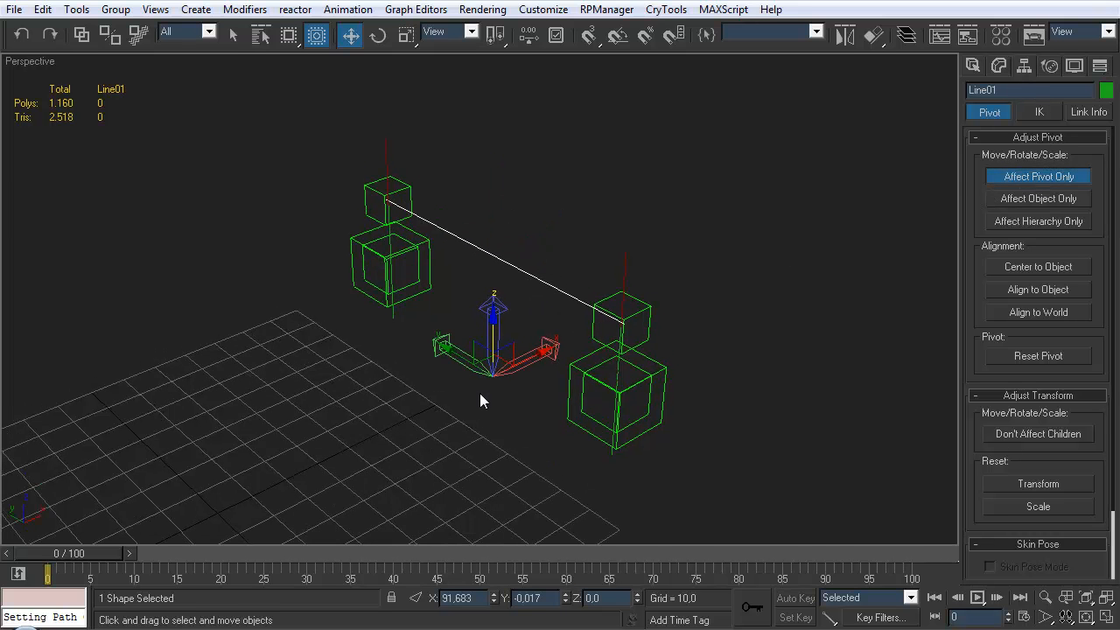
middle_click_drag(552, 354, 545, 334)
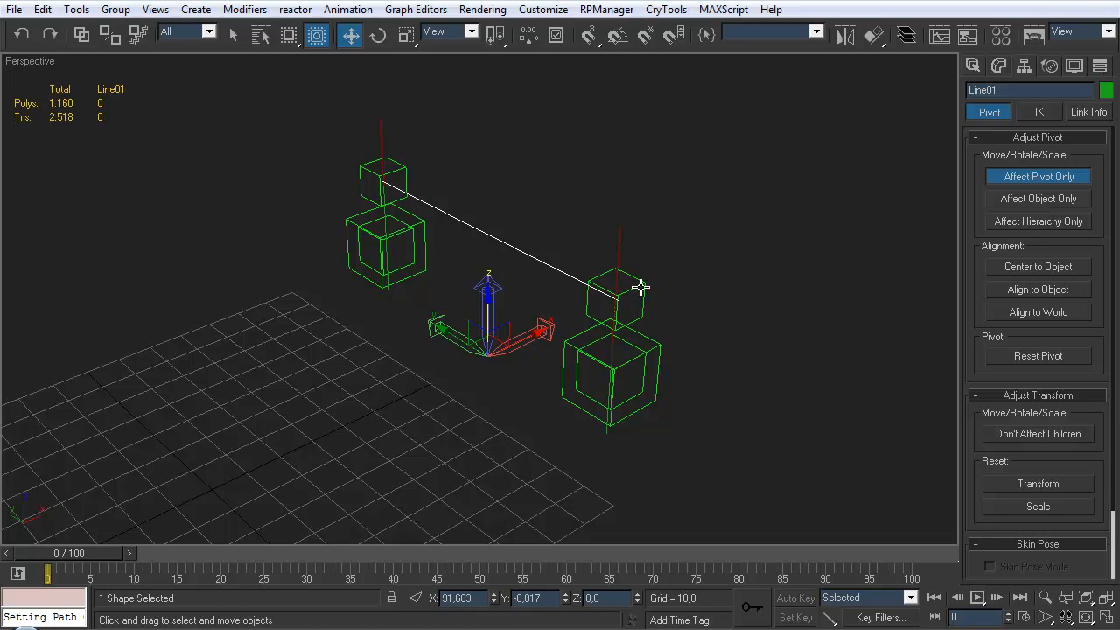
left_click(875, 35)
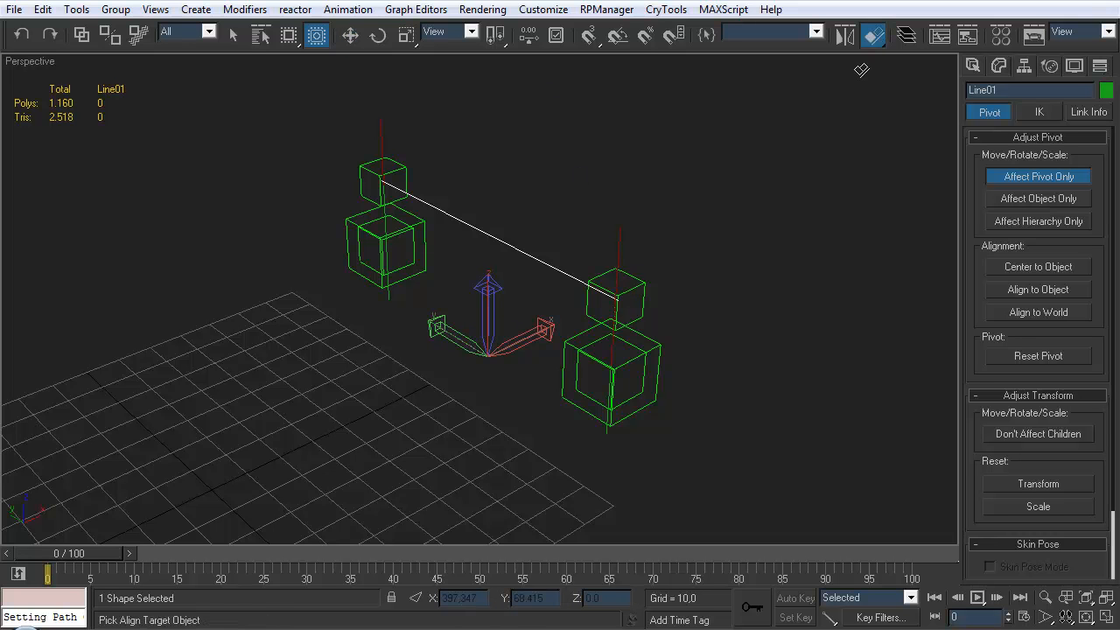
left_click(638, 285)
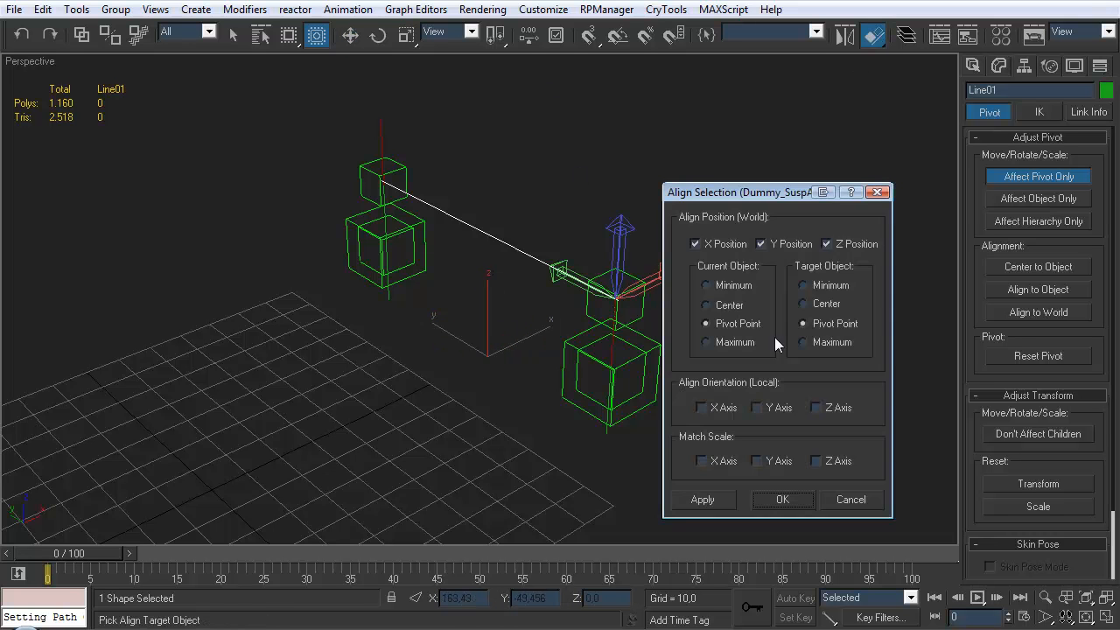
left_click(782, 499)
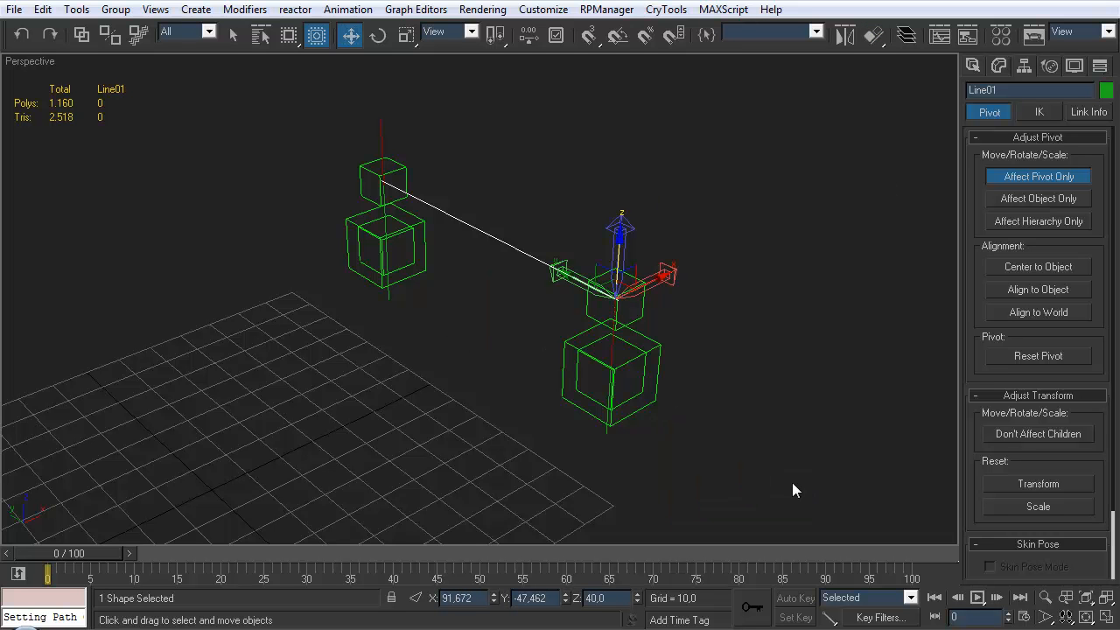
left_click(1029, 181)
- Make the line render in the viewport as a radial tube with a thickness of 3.24
scroll(1017, 180, "down", 3)
middle_click_drag(548, 320, 531, 329, "alt")
scroll(531, 329, "up", 5)
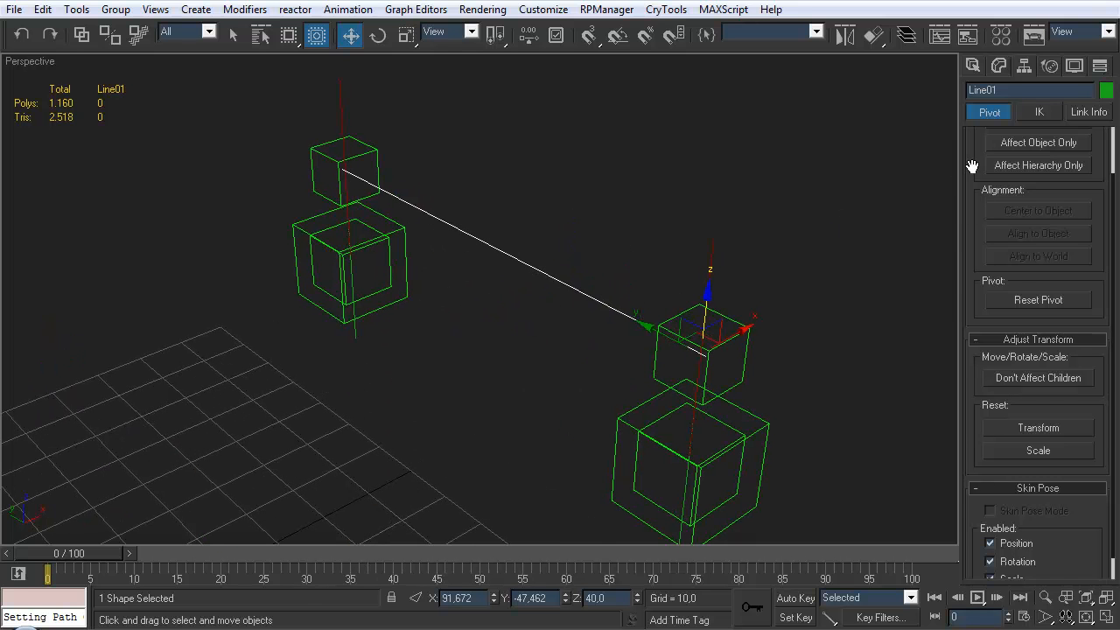
scroll(990, 168, "up", 1)
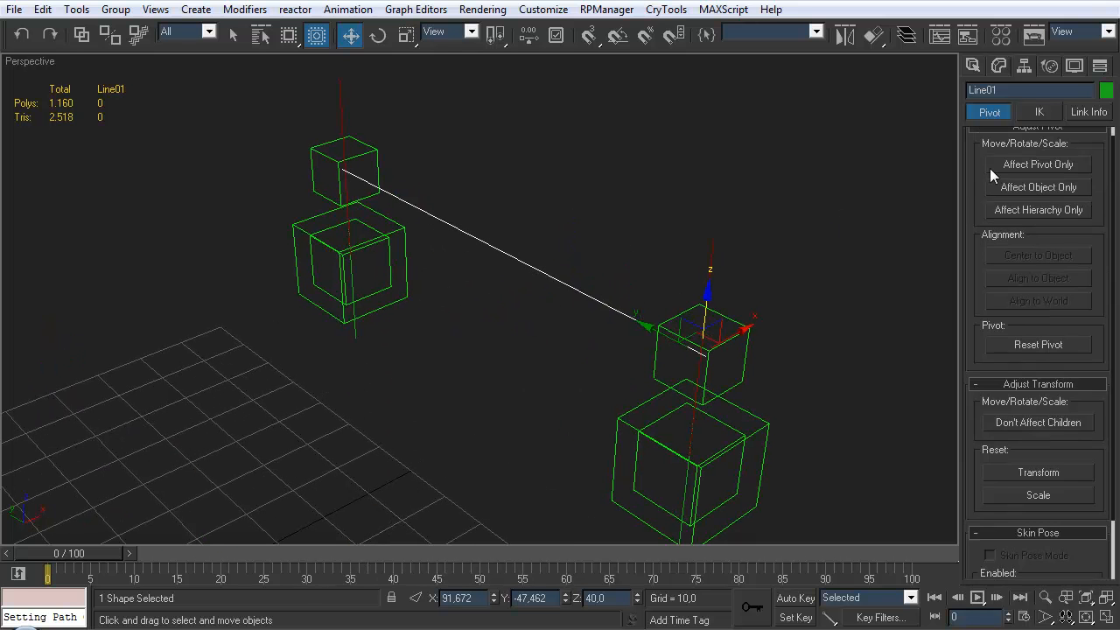
left_click(999, 66)
scroll(996, 341, "up", 5)
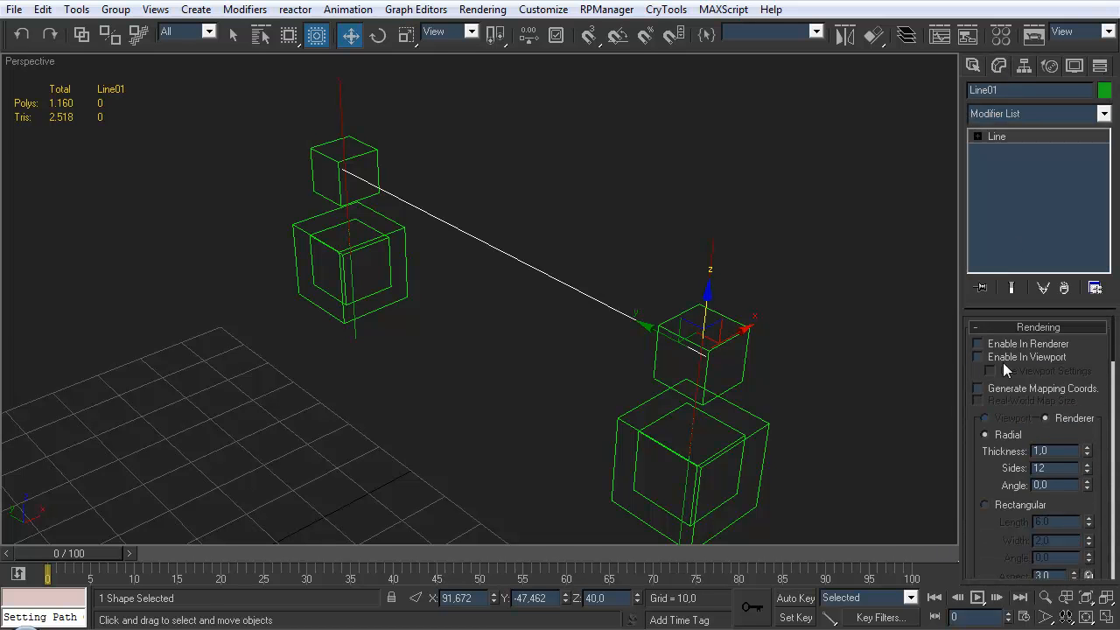
left_click(1005, 356)
left_click_drag(1087, 450, 929, 257)
left_click(565, 206)
mouse_move(563, 279)
middle_mouse_down()
mouse_move(509, 248)
mouse_move(546, 266)
mouse_move(570, 253)
mouse_move(545, 312)
mouse_move(575, 264)
middle_mouse_up()
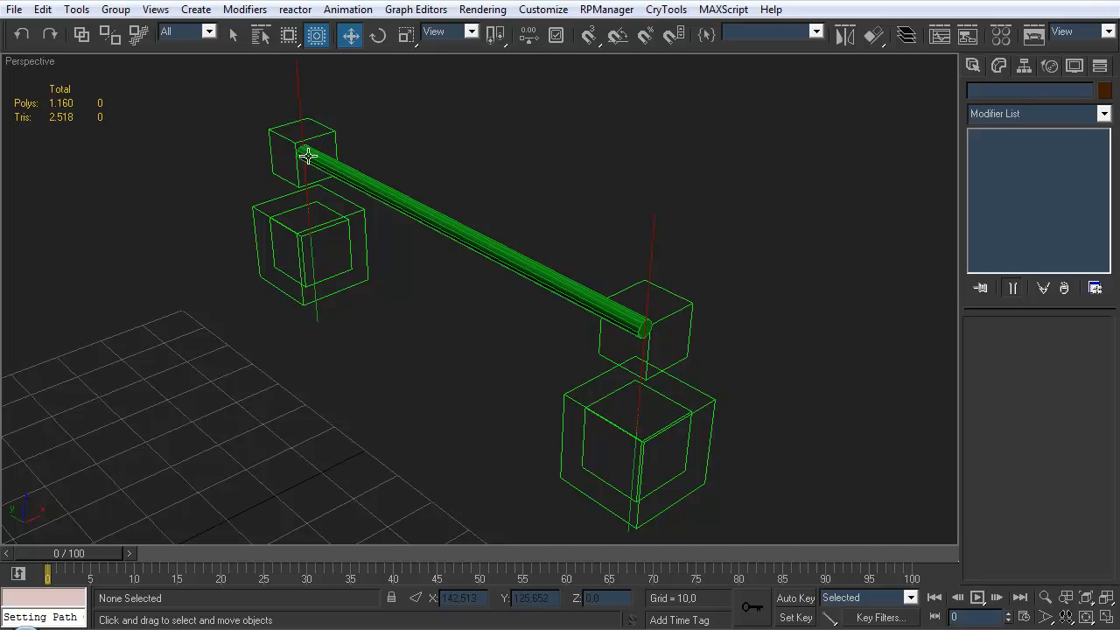
middle_click_drag(450, 182, 455, 170)
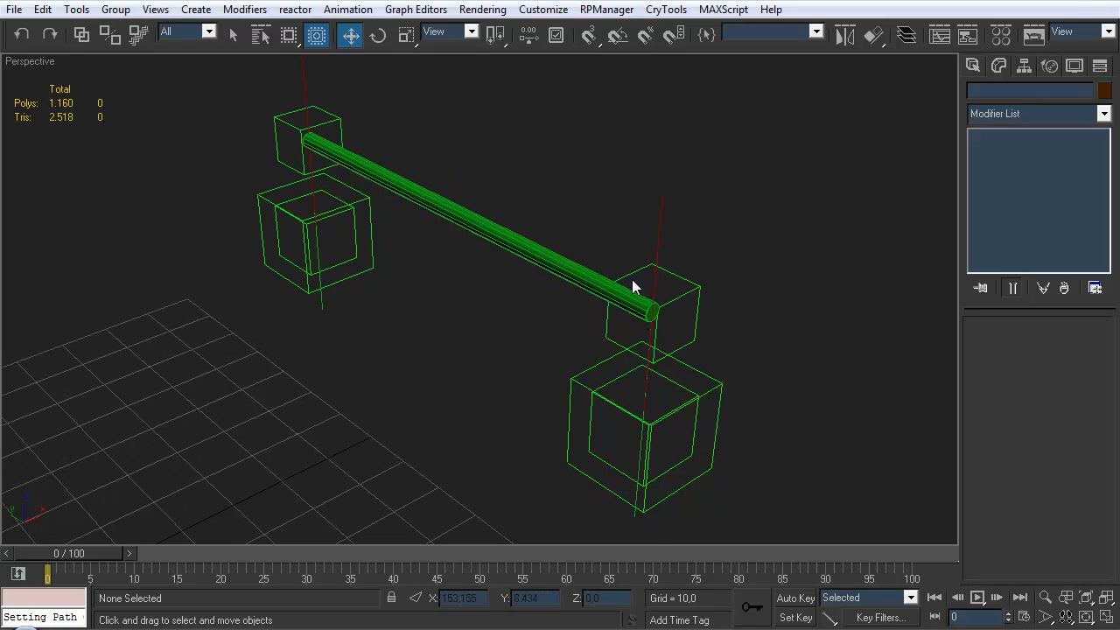
- Apply a Position Constraint to the rear axle line, targeting the rear-left suspension anchor dummy
left_click(564, 272)
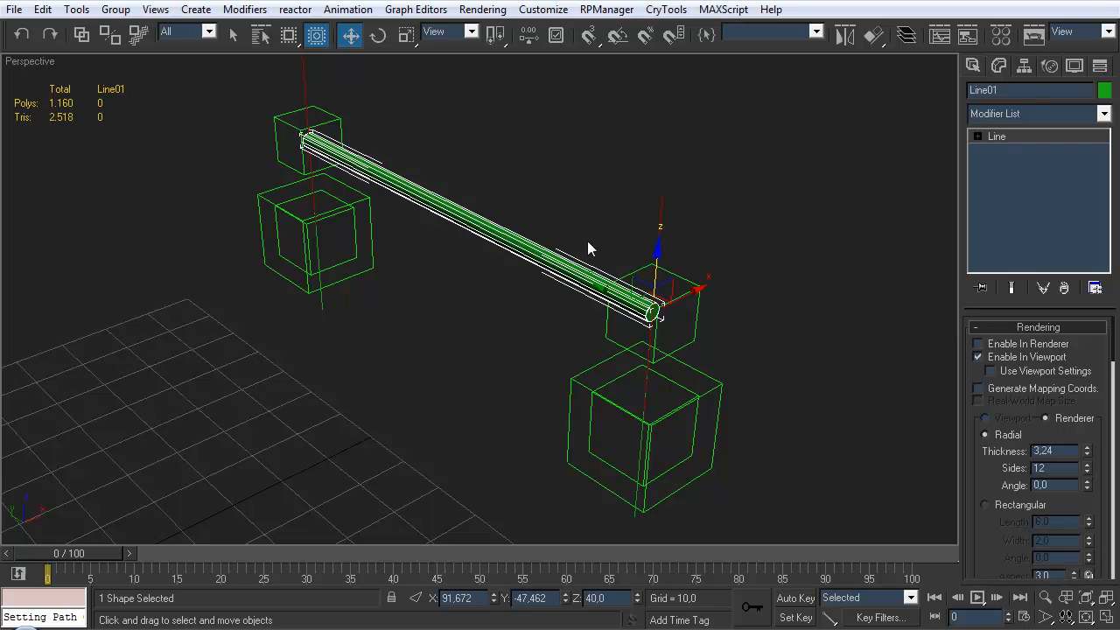
key("q")
middle_click_drag(391, 232, 398, 227)
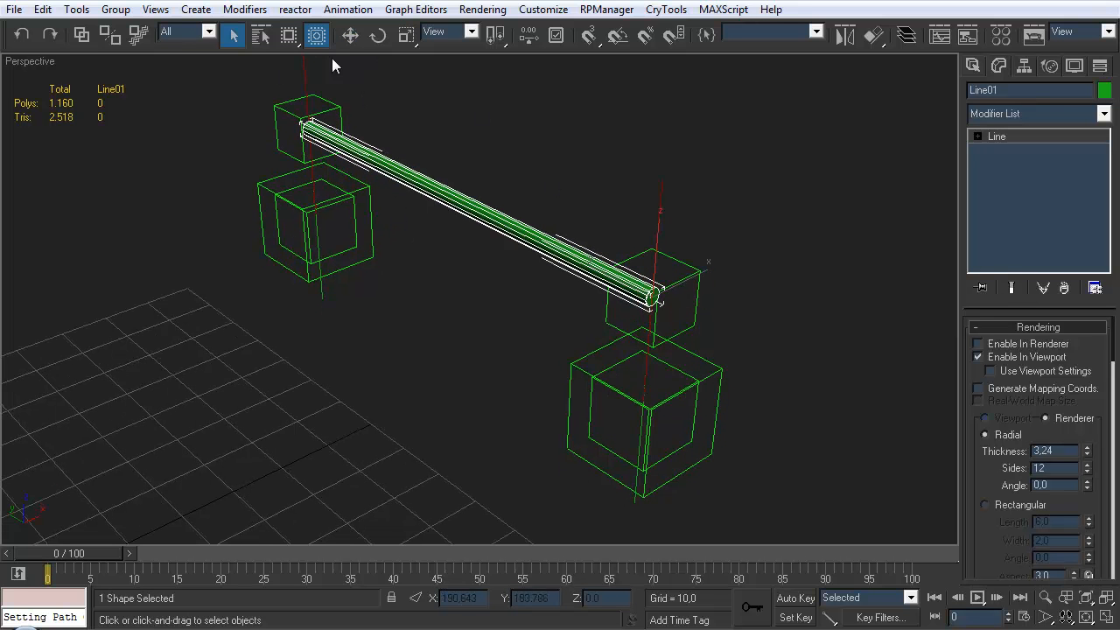
left_click(344, 10)
mouse_move(348, 55)
left_click(447, 121)
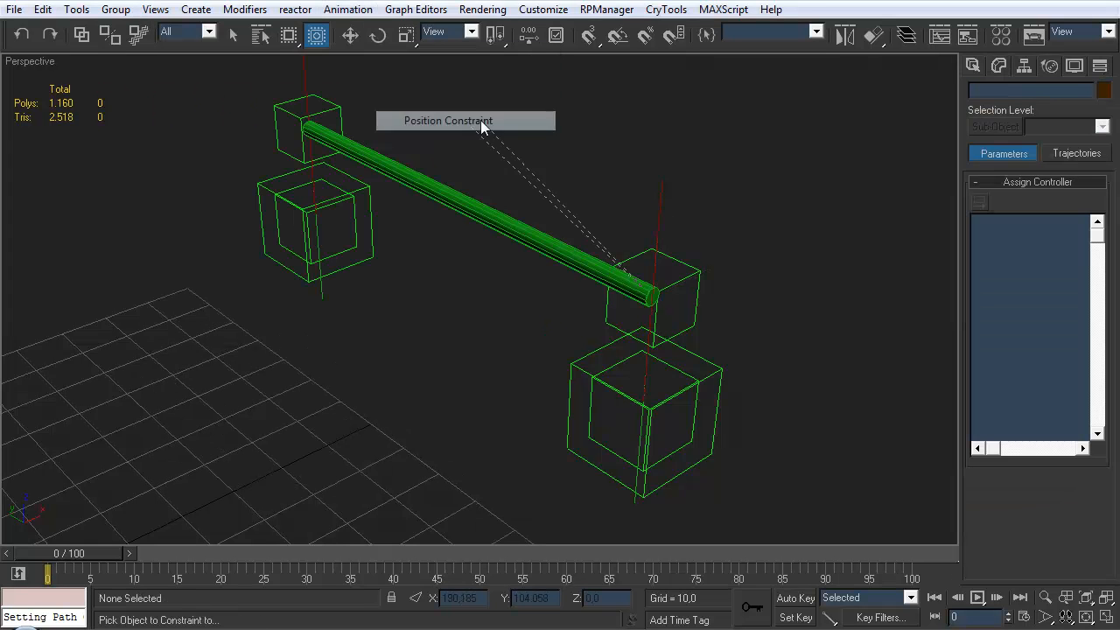
left_click(675, 258)
middle_click_drag(605, 231, 525, 245)
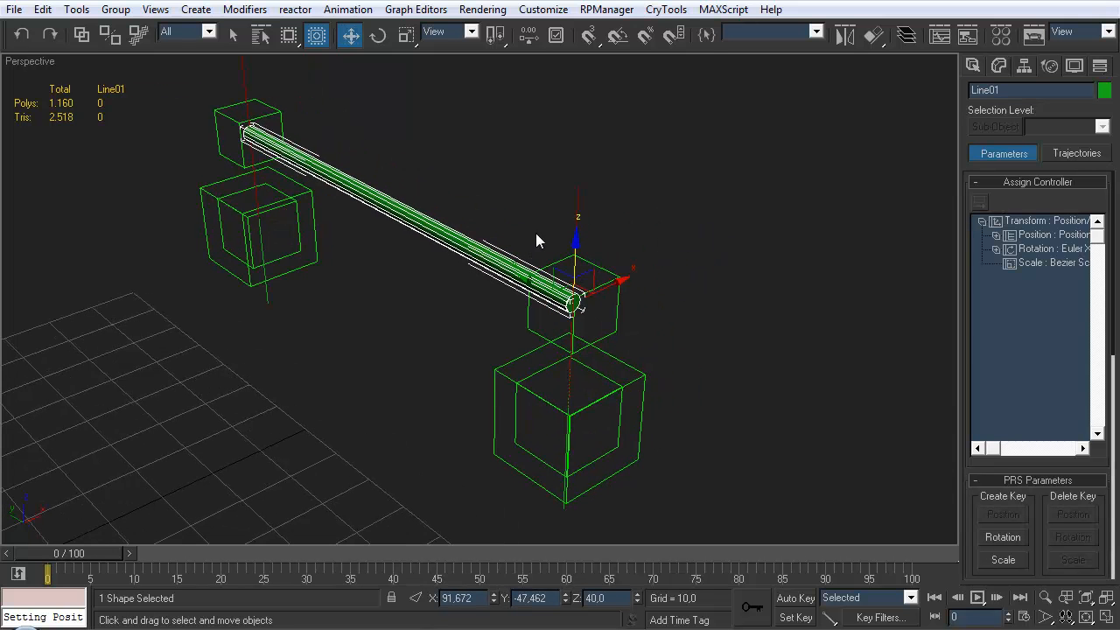
- Try moving the rear-left wheel hub dummy vertically to test the line's position constraint
left_click(605, 382)
mouse_move(569, 368)
left_mouse_down()
mouse_move(569, 249)
mouse_move(562, 417)
mouse_move(567, 378)
left_mouse_up()
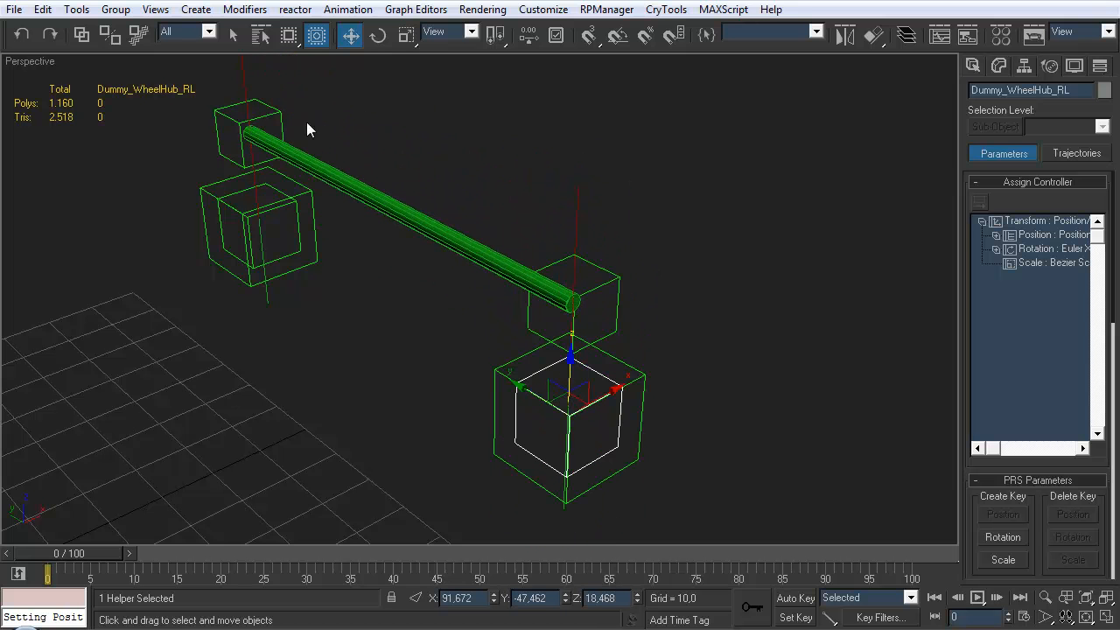
middle_click_drag(411, 334, 525, 391)
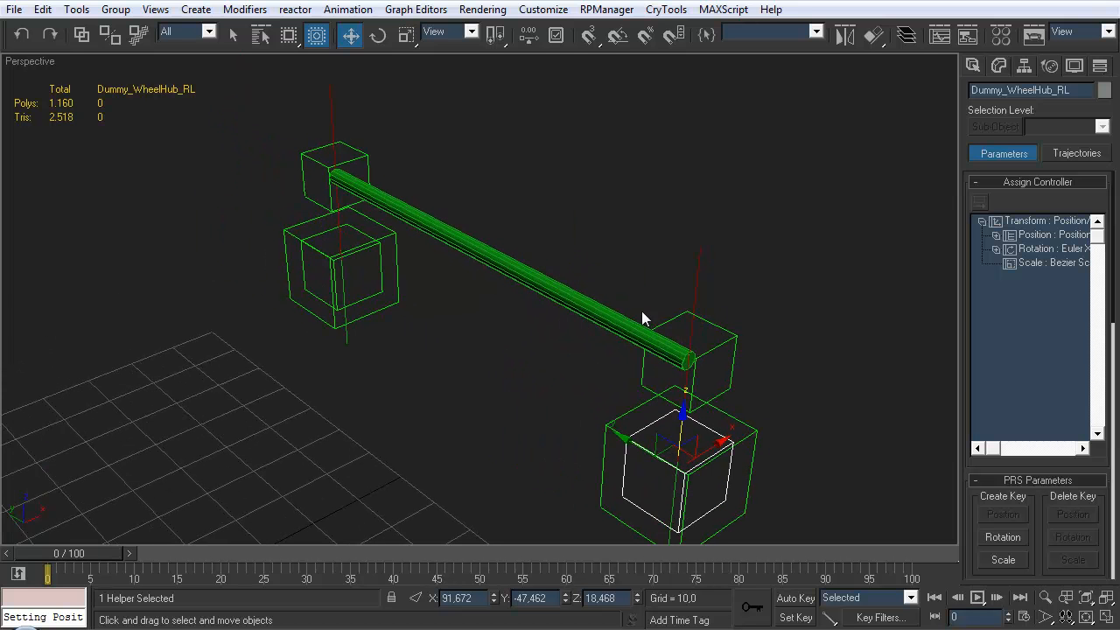
- Apply a LookAt Constraint to the rear axle line, targeting the rear-right suspension anchor dummy
middle_click_drag(492, 227, 621, 321)
key("q")
left_click(620, 318)
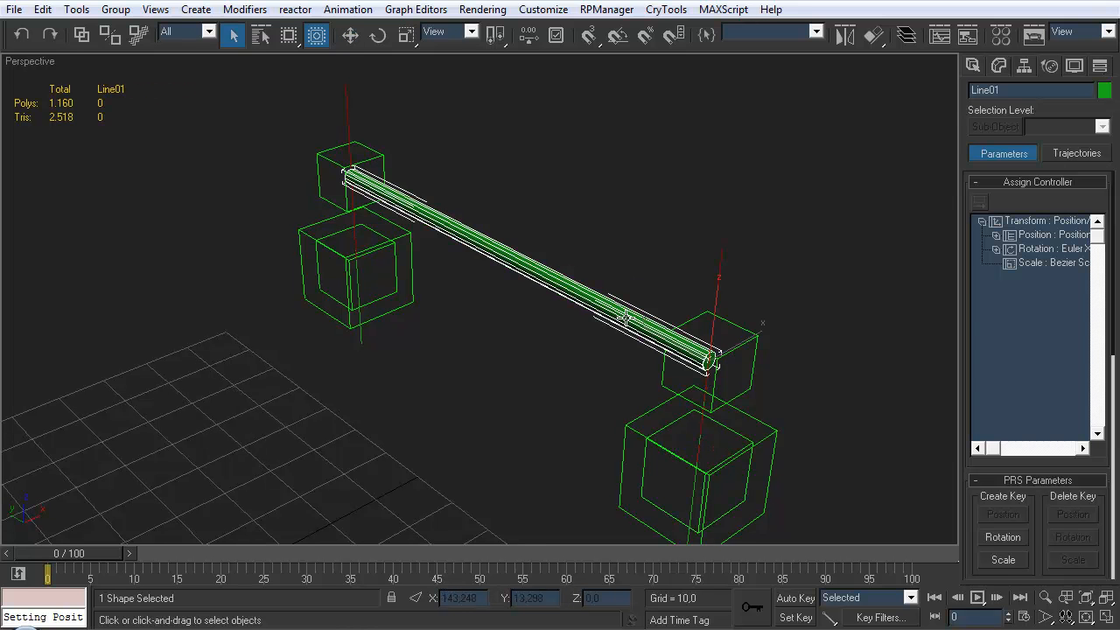
scroll(429, 219, "up", 2)
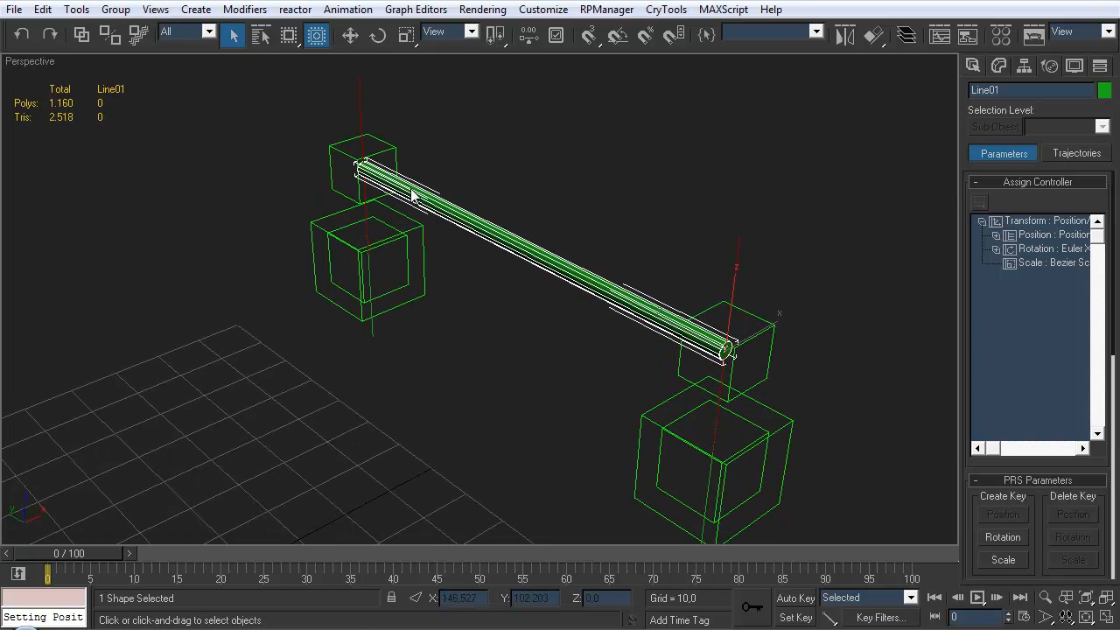
left_click(350, 11)
mouse_move(286, 59)
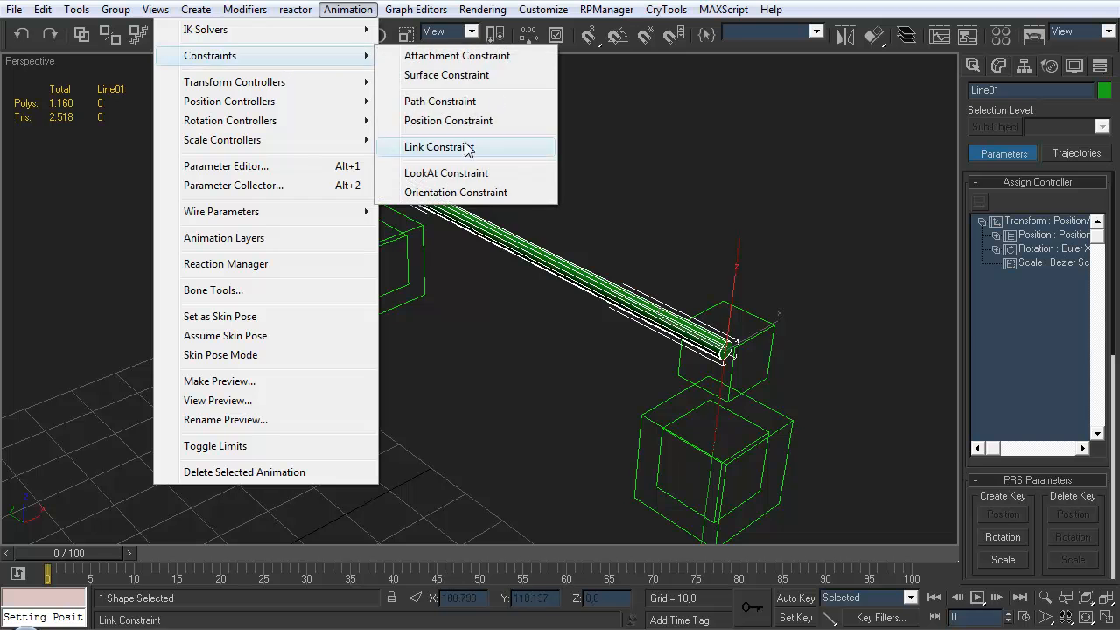
left_click(470, 174)
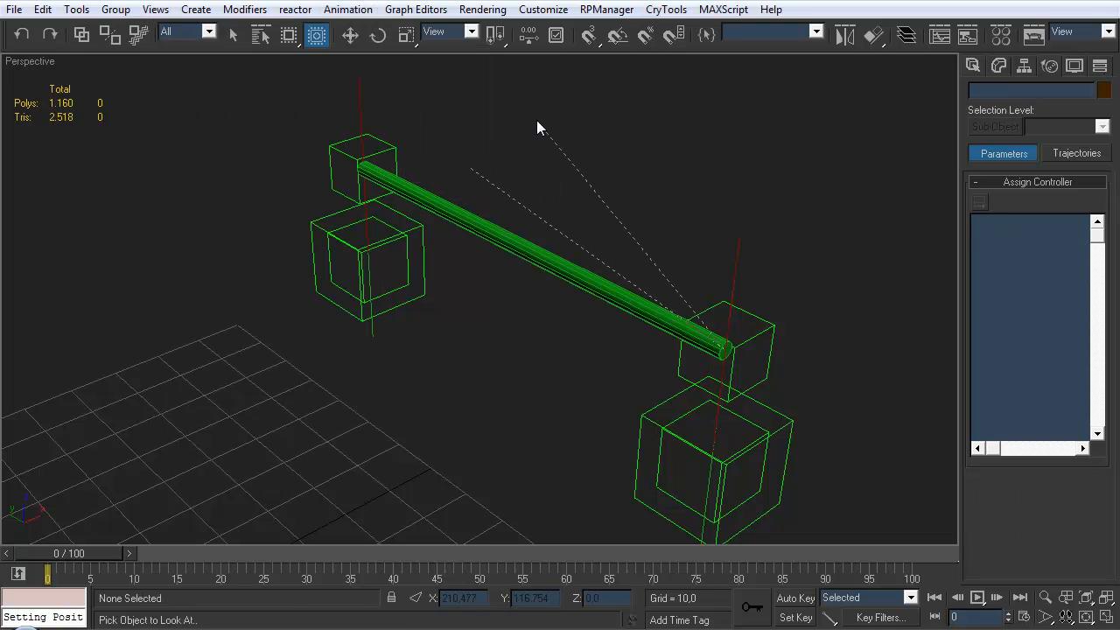
left_click(390, 142)
middle_click_drag(490, 253, 497, 229)
scroll(478, 195, "down", 3)
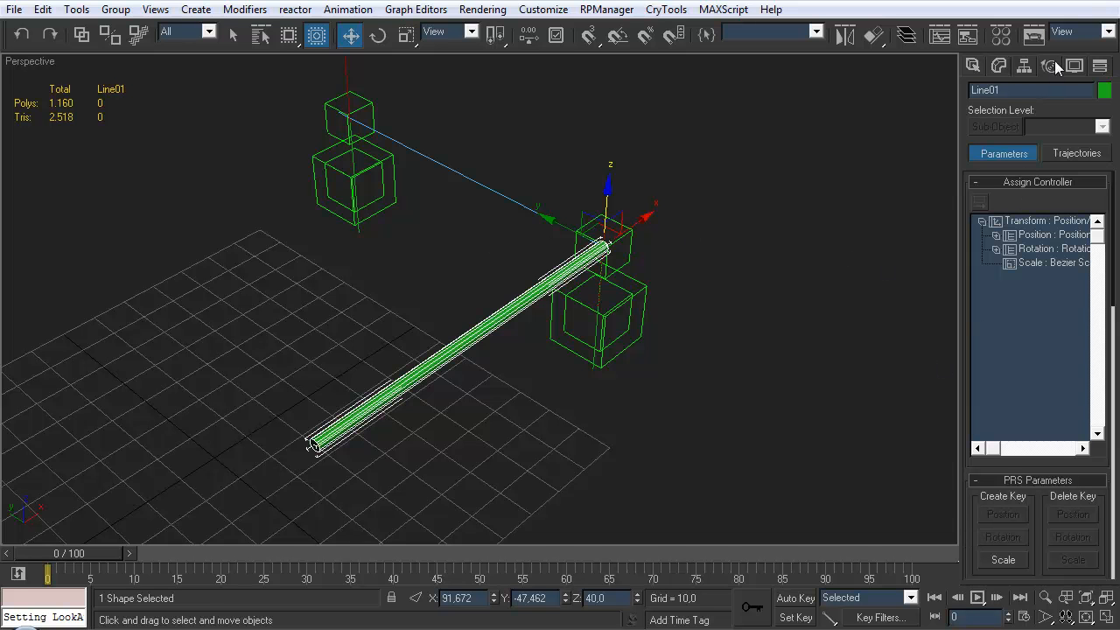
- Set the line's LookAt axis to Y in the LookAt Constraint parameters
left_click_drag(969, 535, 969, 335)
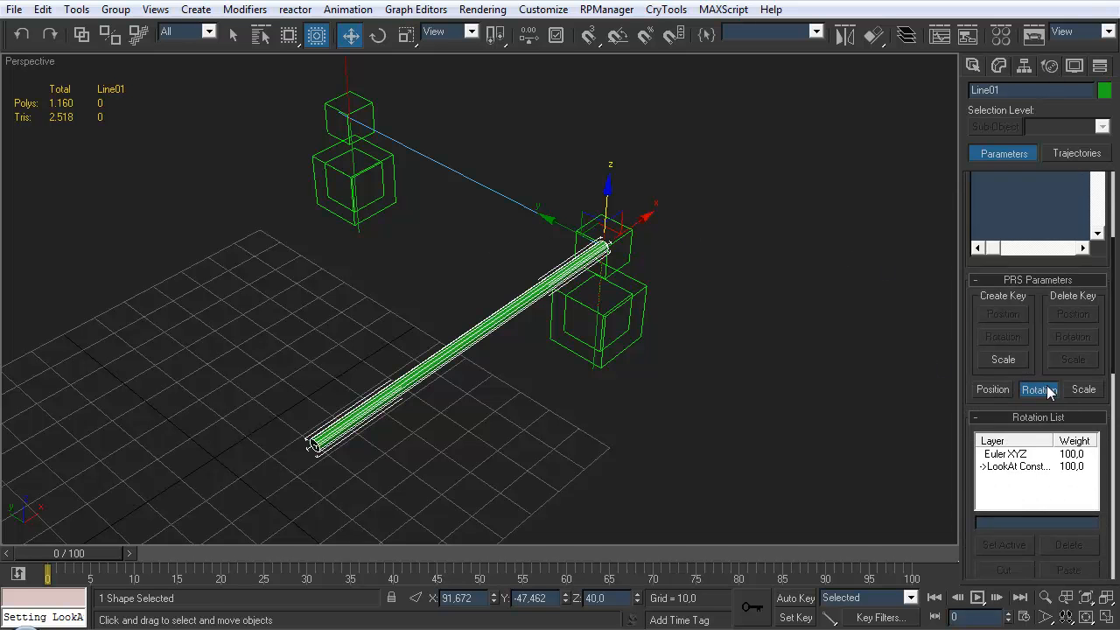
left_click_drag(967, 517, 957, 420)
left_click_drag(972, 465, 952, 279)
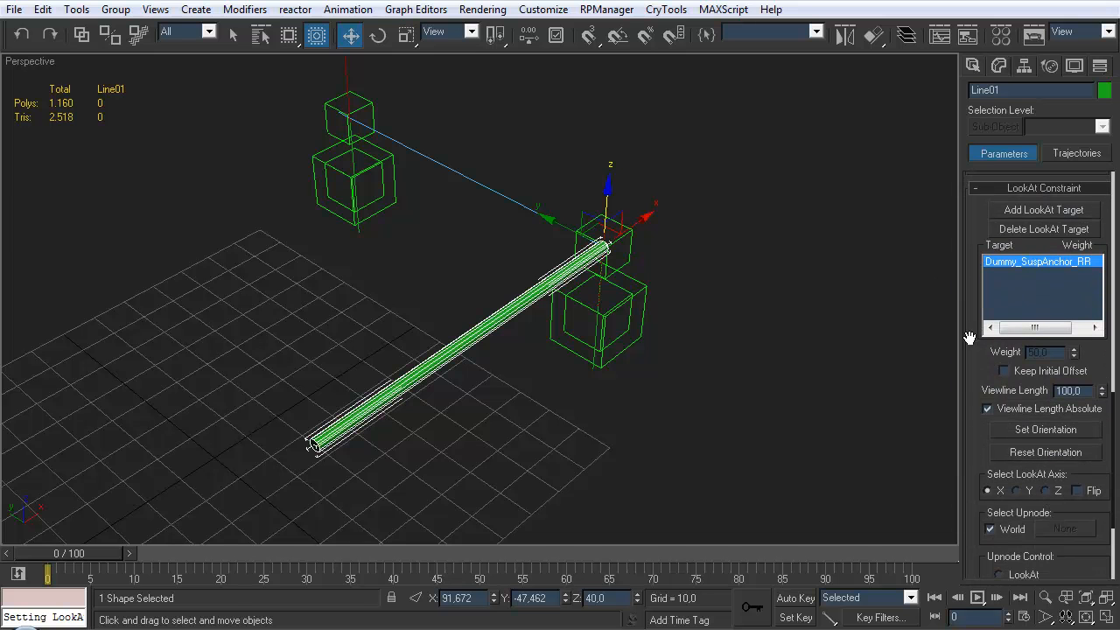
left_click_drag(976, 426, 965, 315)
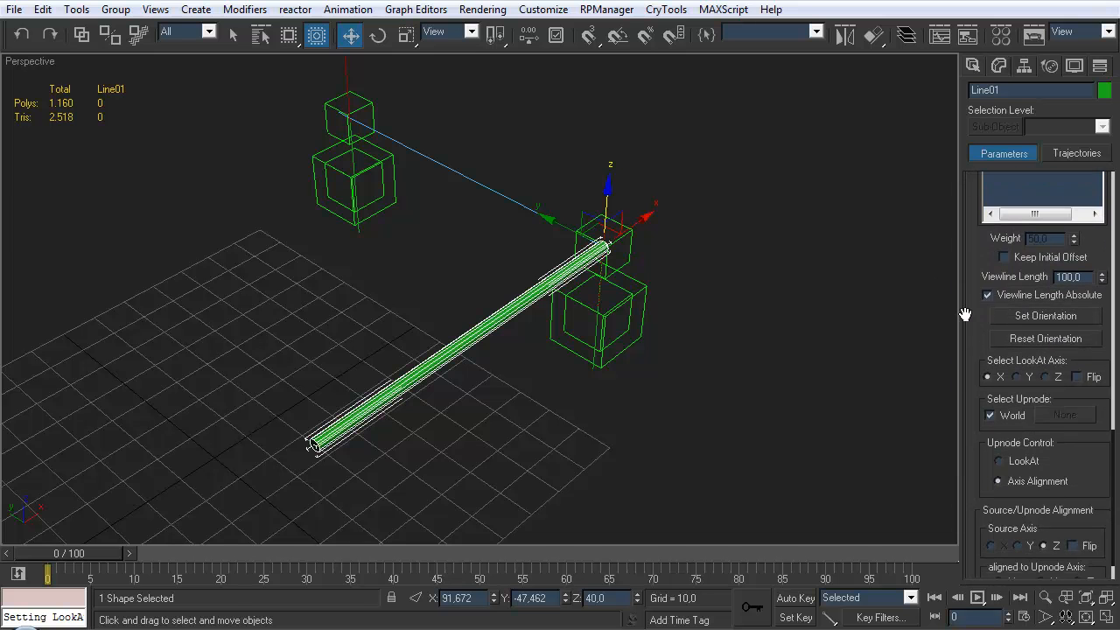
left_click(1019, 377)
middle_click_drag(472, 258, 512, 350)
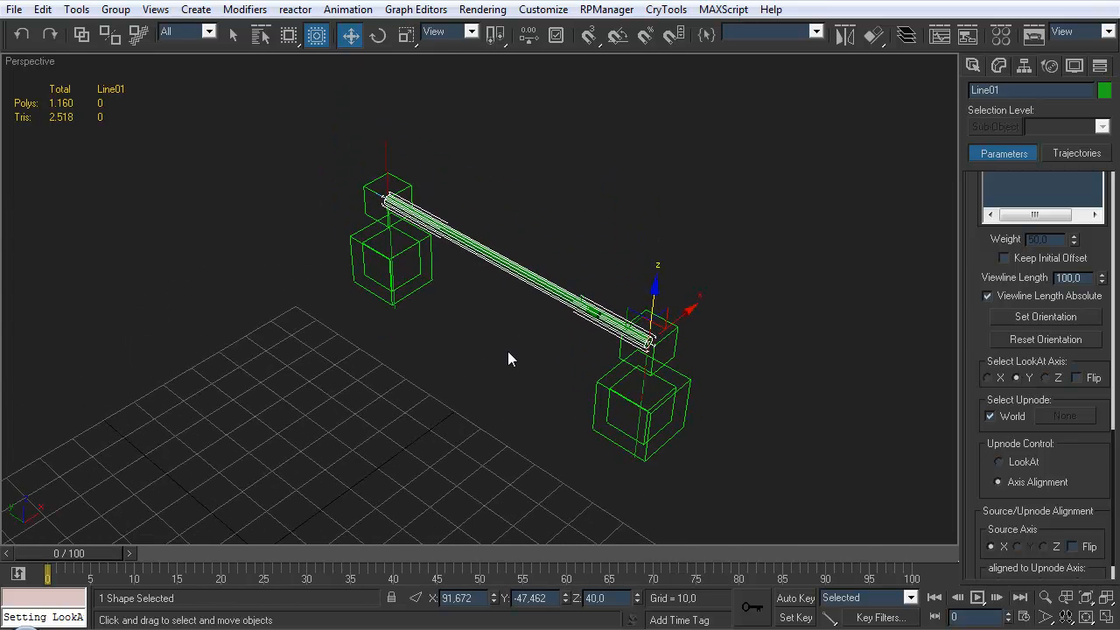
- Try other source axis, Z LookAt axis and Flip settings on the constraint, restoring the unflipped Y LookAt axis
left_click(1080, 545)
left_click(1075, 547)
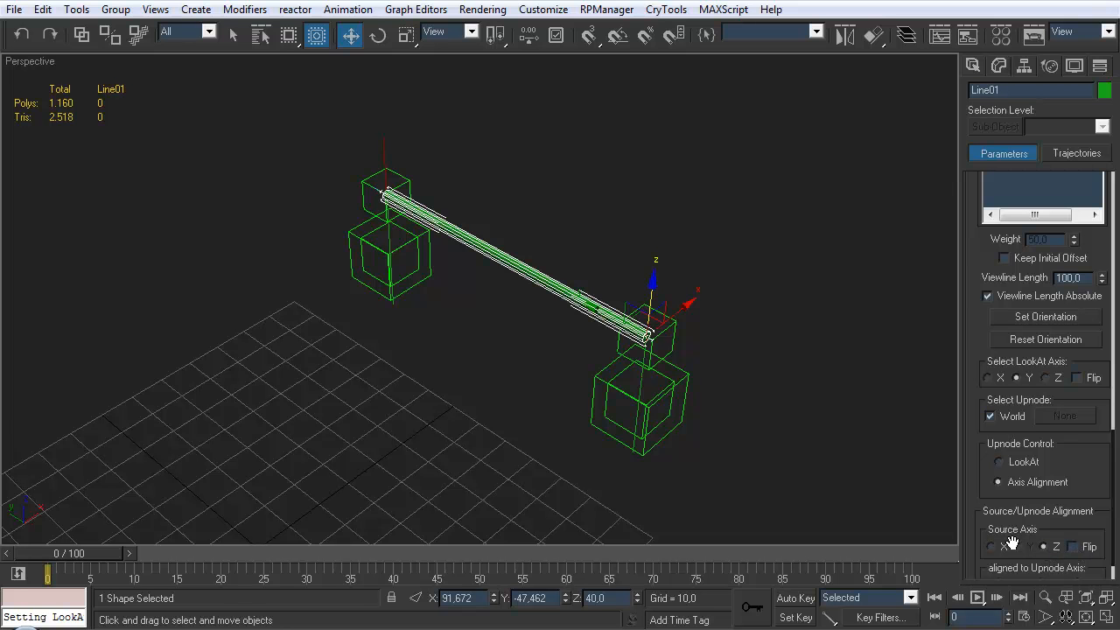
left_click(1047, 378)
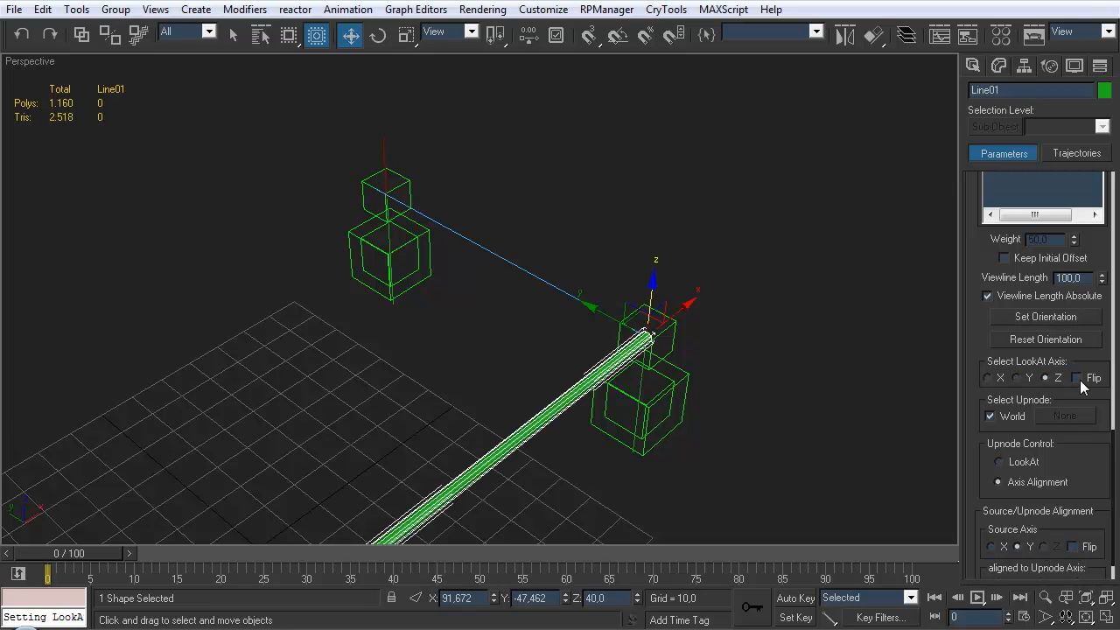
left_click(1015, 378)
left_click(1078, 378)
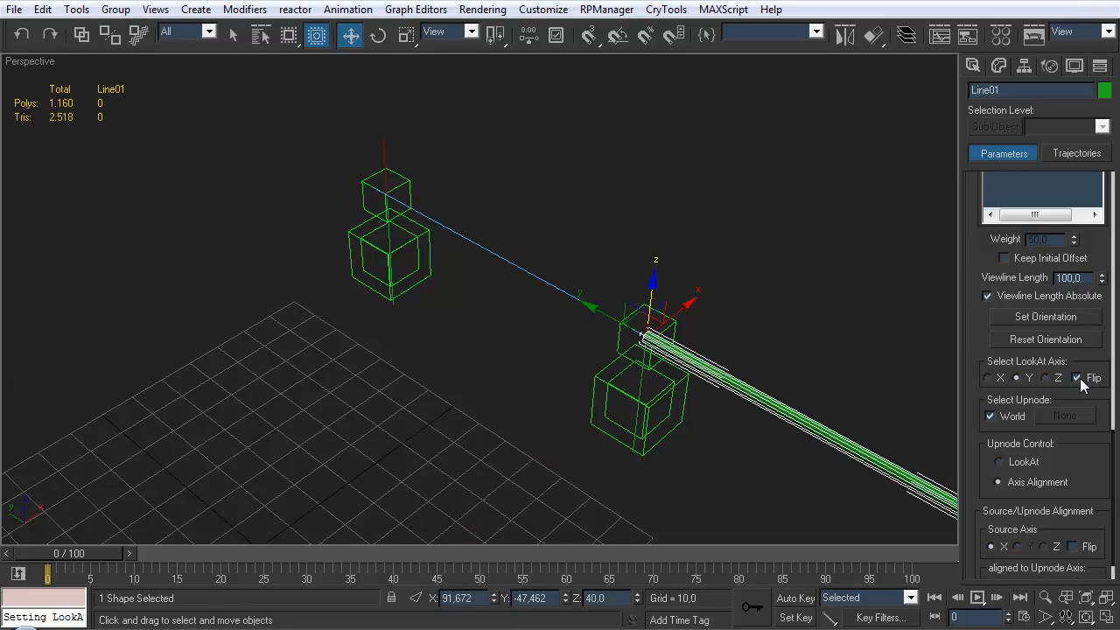
left_click(1077, 378)
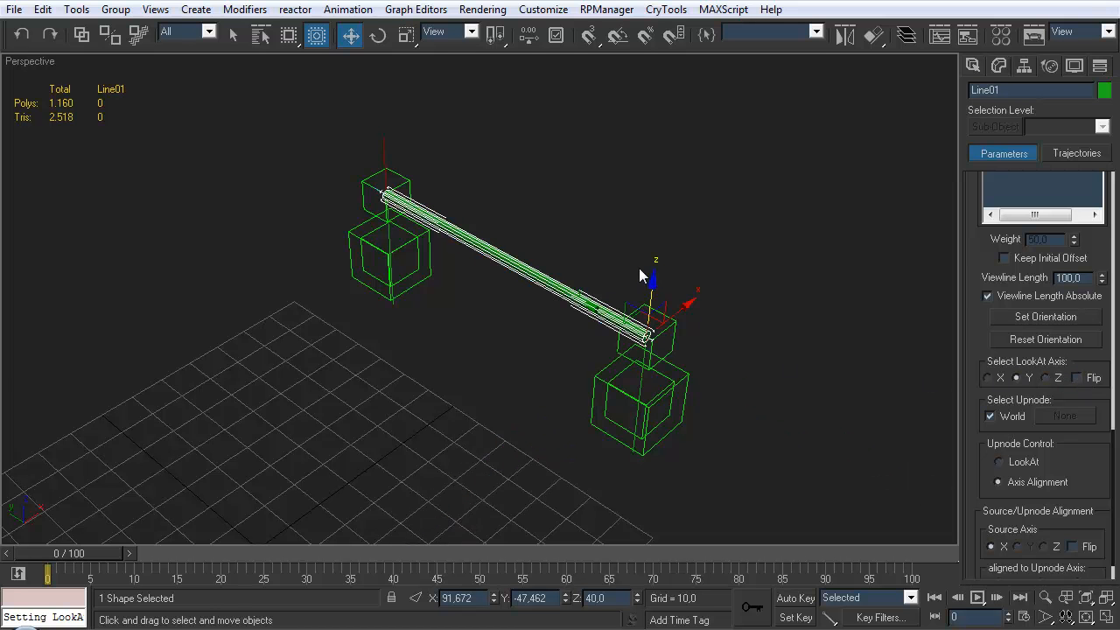
- Test the constrained axle by moving the rear-left wheel hub dummy down along Z, and undo the move
middle_click_drag(636, 280, 612, 276)
left_click(685, 359)
middle_click_drag(688, 278, 633, 264)
scroll(606, 394, "up", 3)
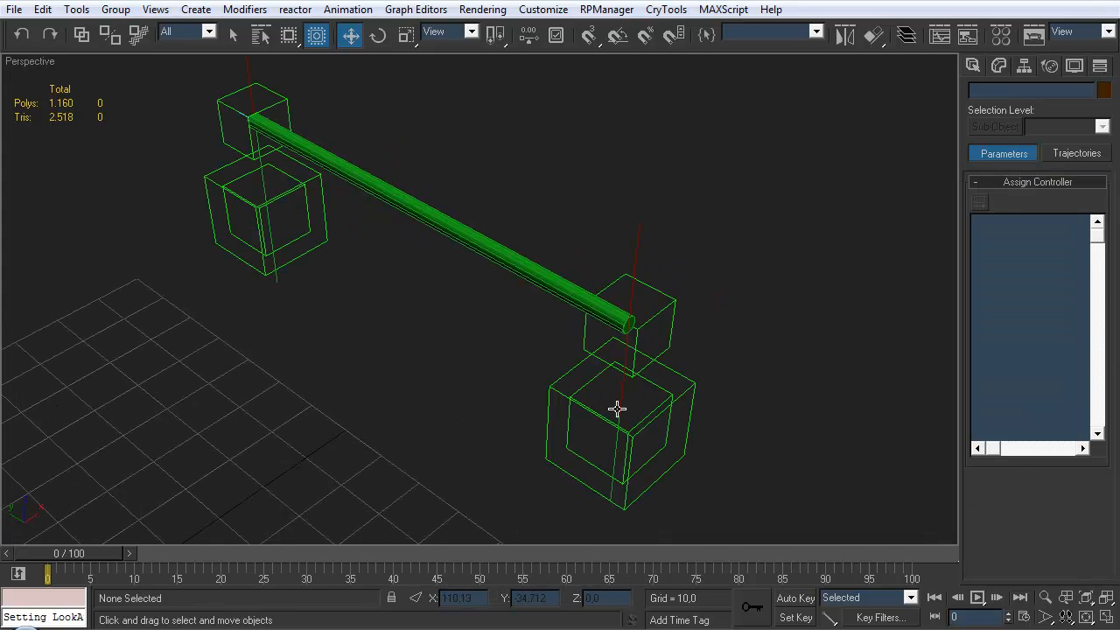
left_click(572, 455)
left_click_drag(621, 376, 607, 400)
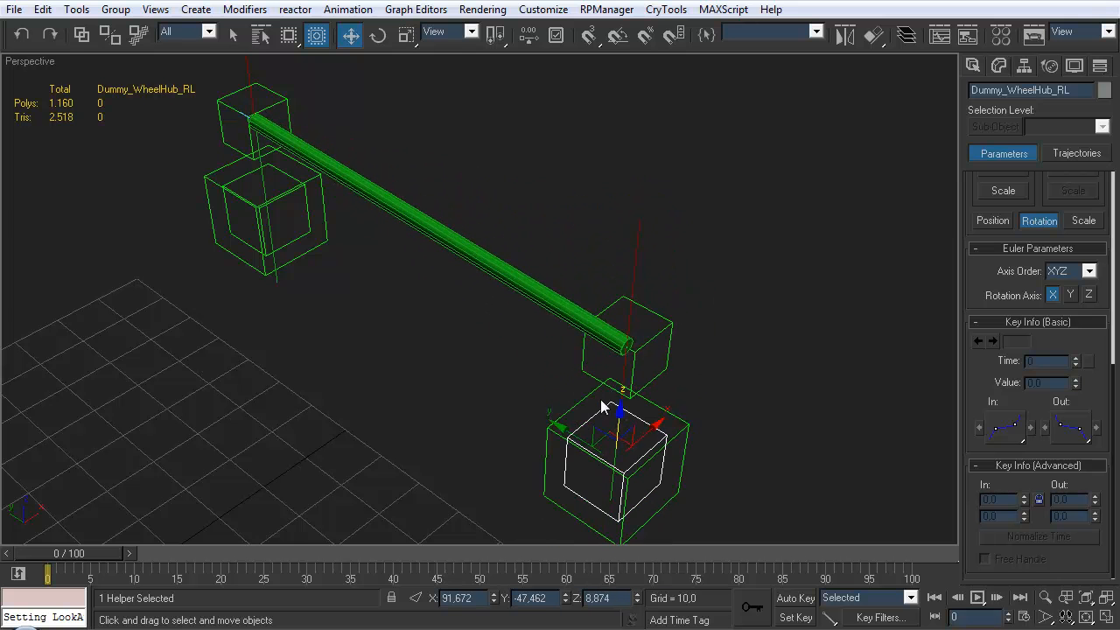
key("ctrl+z")
left_click(510, 437)
- Draw a straight front axle line between the front-right and front-left wheel dummies in the Top view
middle_click_drag(573, 296, 609, 275)
scroll(589, 310, "down", 3)
scroll(610, 275, "down", 3)
middle_click_drag(572, 335, 638, 323)
middle_click_drag(673, 186, 651, 222, "alt")
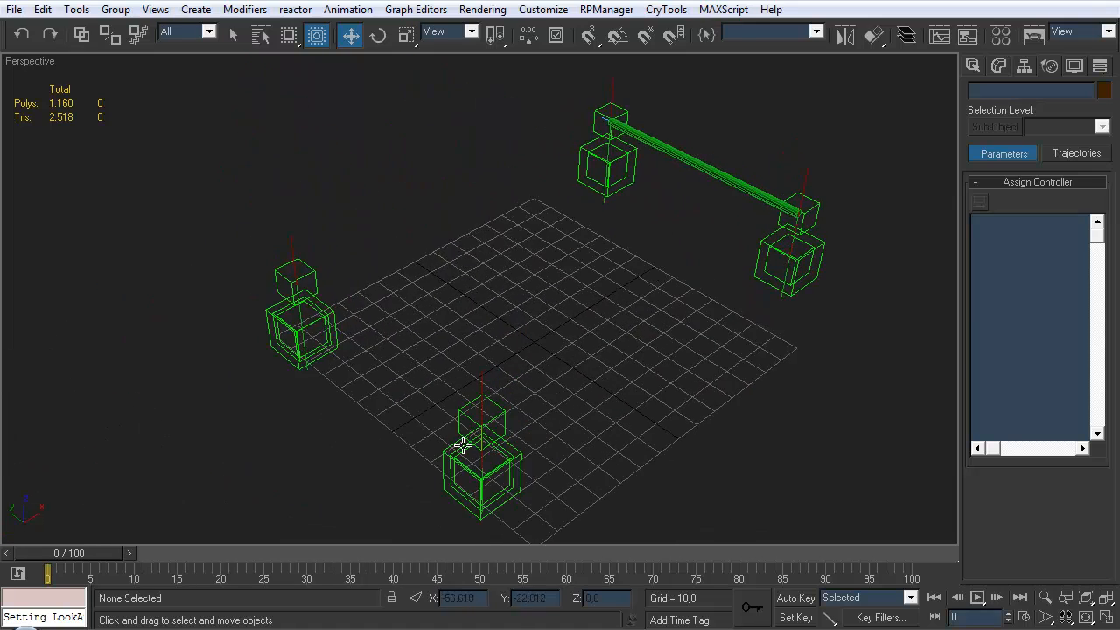
scroll(500, 463, "down", 2)
key("alt+w")
middle_click_drag(305, 237, 543, 239)
key("alt+w")
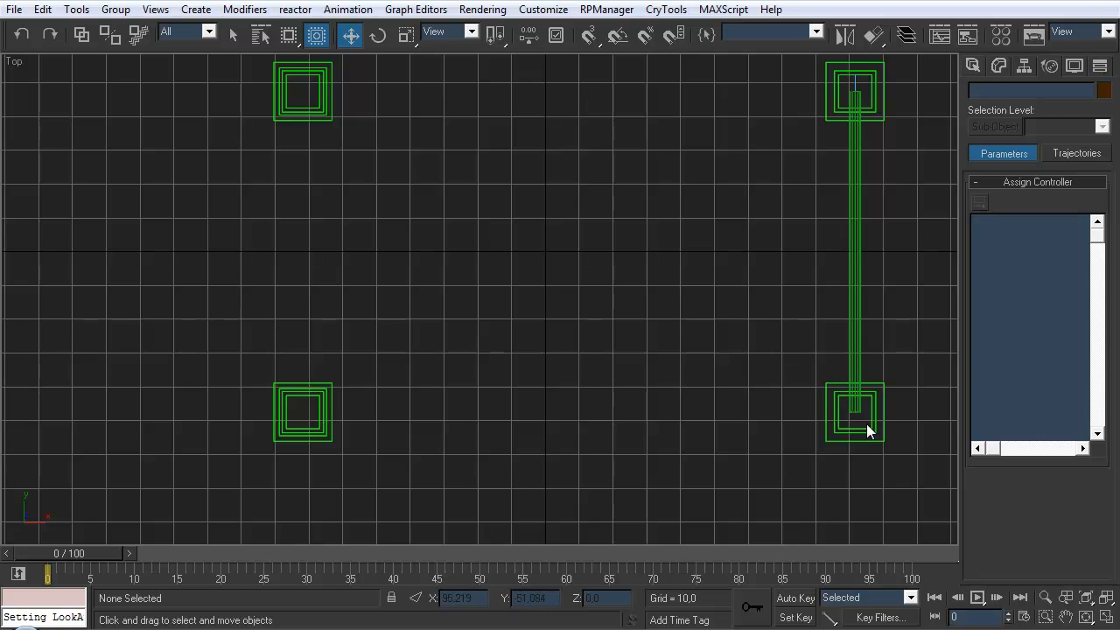
middle_click_drag(563, 332, 600, 353)
left_click(973, 64)
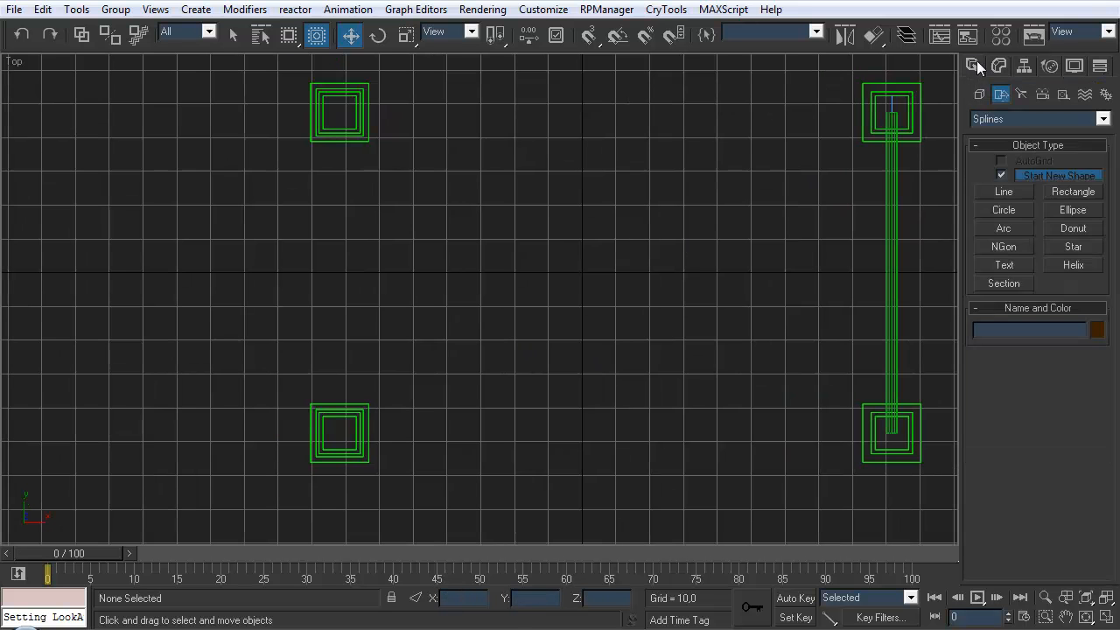
left_click(1003, 190)
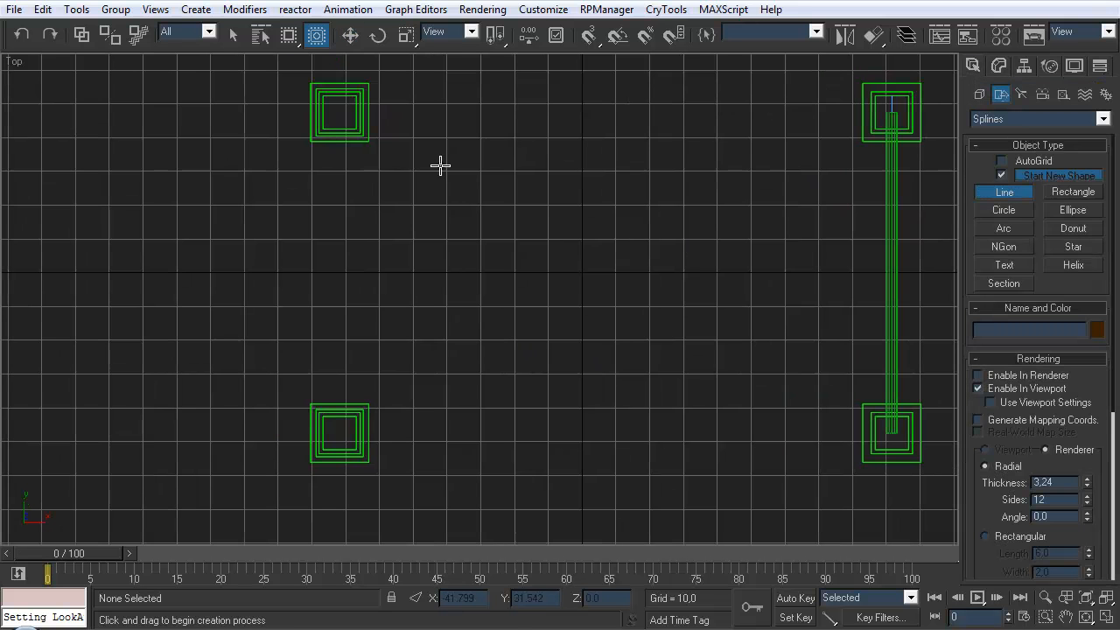
left_click(340, 112)
left_click(388, 432)
right_click(472, 396)
middle_click_drag(575, 338, 553, 322)
middle_click_drag(557, 387, 505, 348)
middle_click_drag(685, 377, 628, 352)
key("alt+w")
middle_click_drag(694, 412, 688, 336)
key("alt+w")
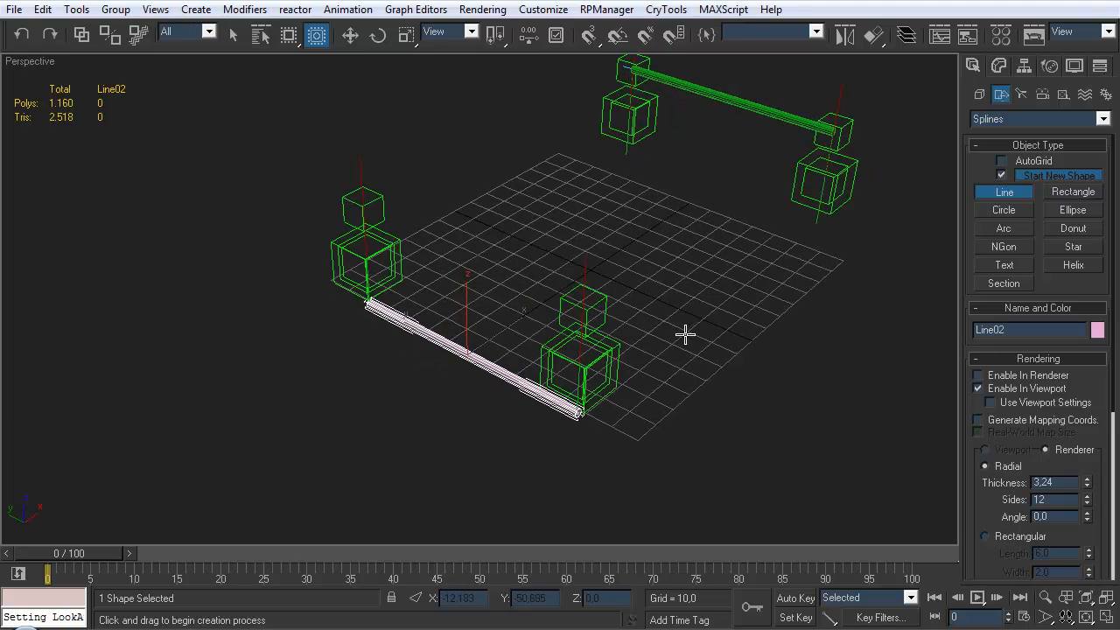
right_click(688, 335)
- Align the line's front-left vertex to the pivot point of the front-left suspension anchor dummy in X, Y and Z position
middle_click_drag(689, 288, 674, 317)
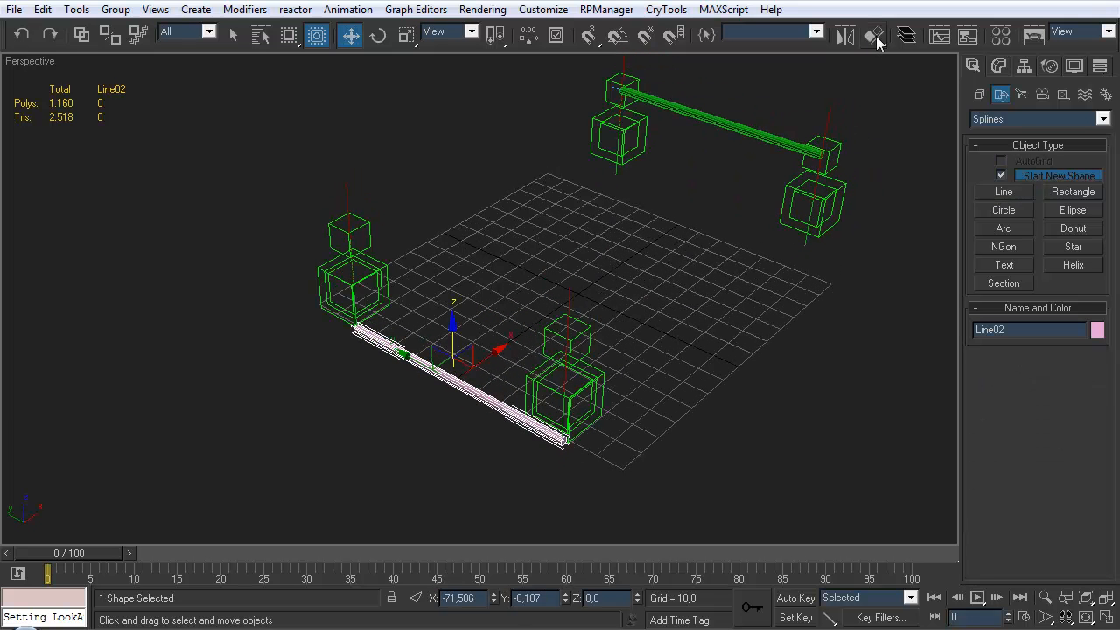
left_click(998, 66)
left_click(977, 136)
left_click(1010, 150)
left_click(564, 437)
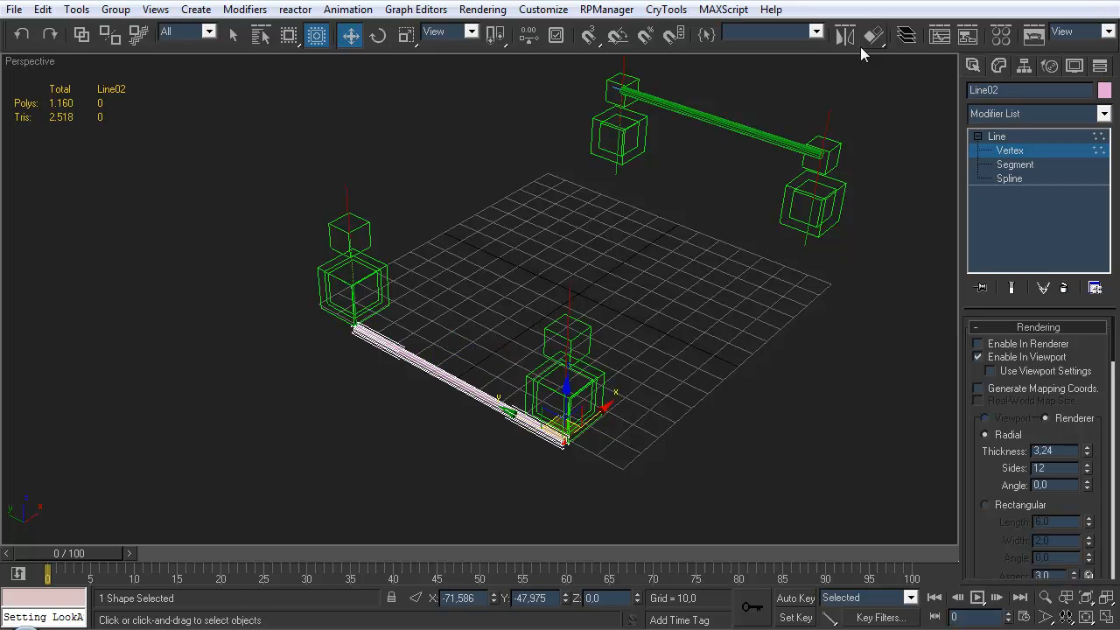
left_click(872, 35)
left_click(599, 341)
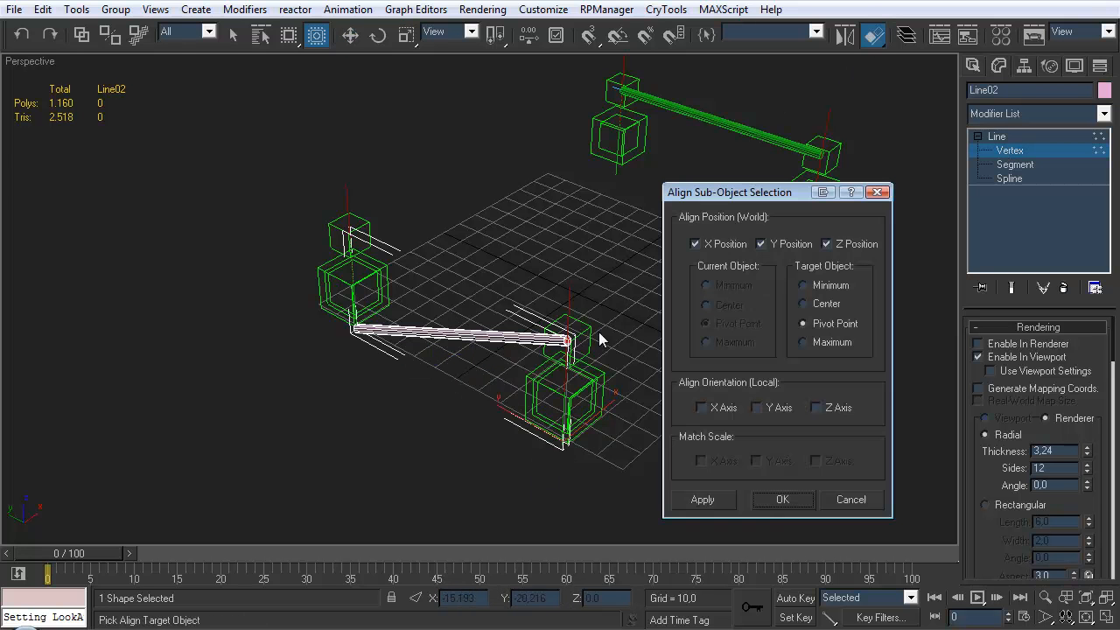
left_click(783, 499)
- Align the line's other end vertex to the front-right suspension anchor dummy's pivot point in X, Y and Z position
left_click(353, 326)
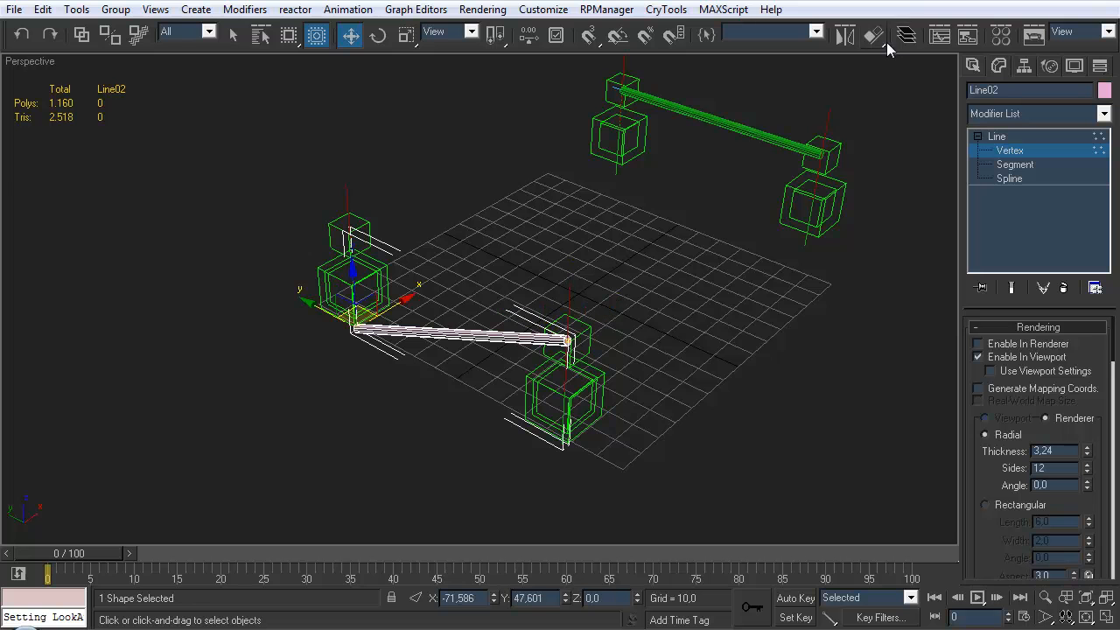
left_click(873, 35)
left_click(363, 229)
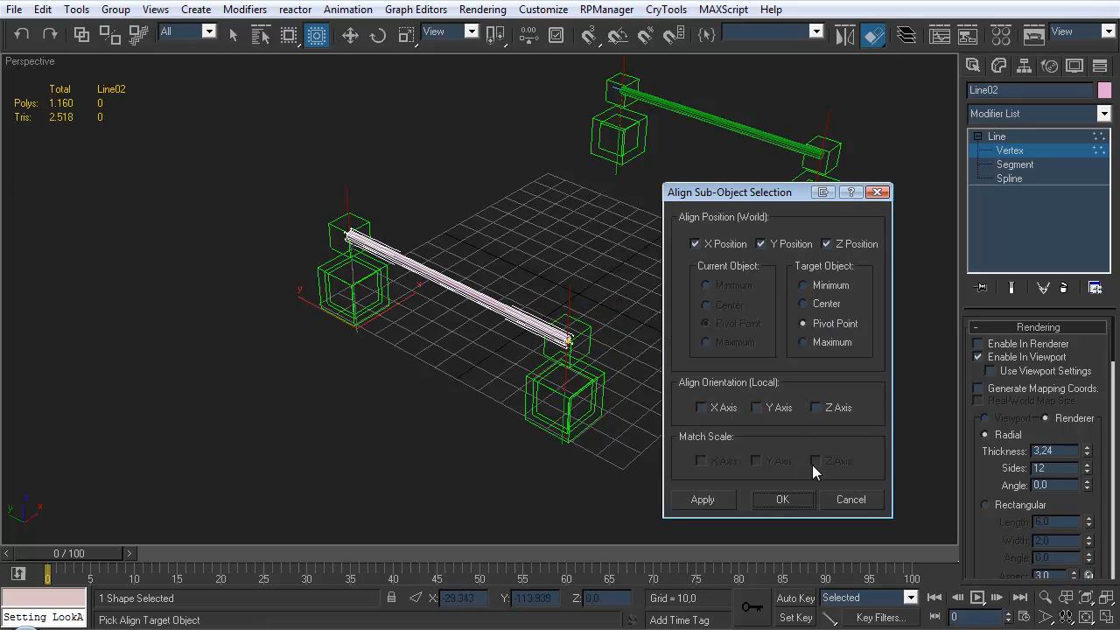
left_click(783, 500)
- Align only the front axle line's pivot to the front-left suspension anchor dummy's pivot point in X, Y and Z
left_click(1024, 67)
left_click(1038, 165)
left_click(873, 35)
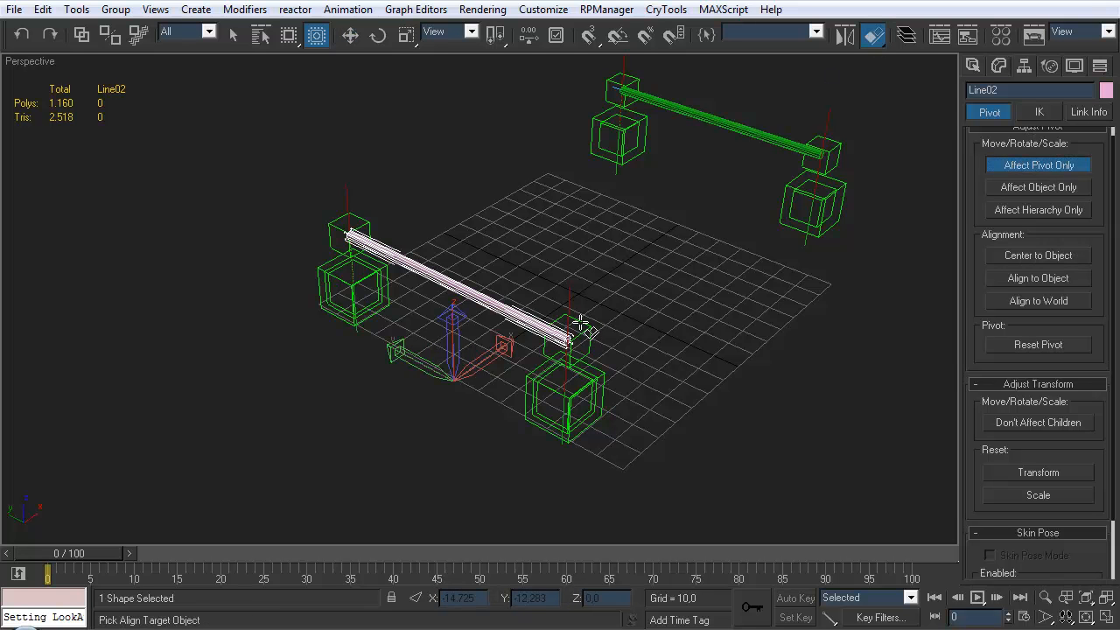
left_click(582, 327)
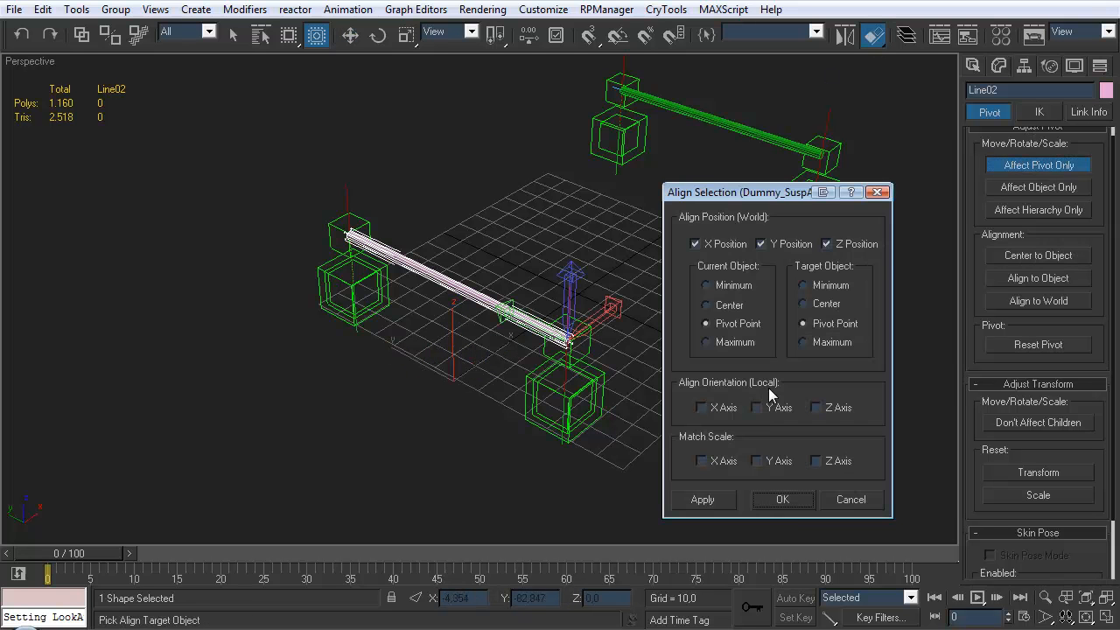
left_click(782, 499)
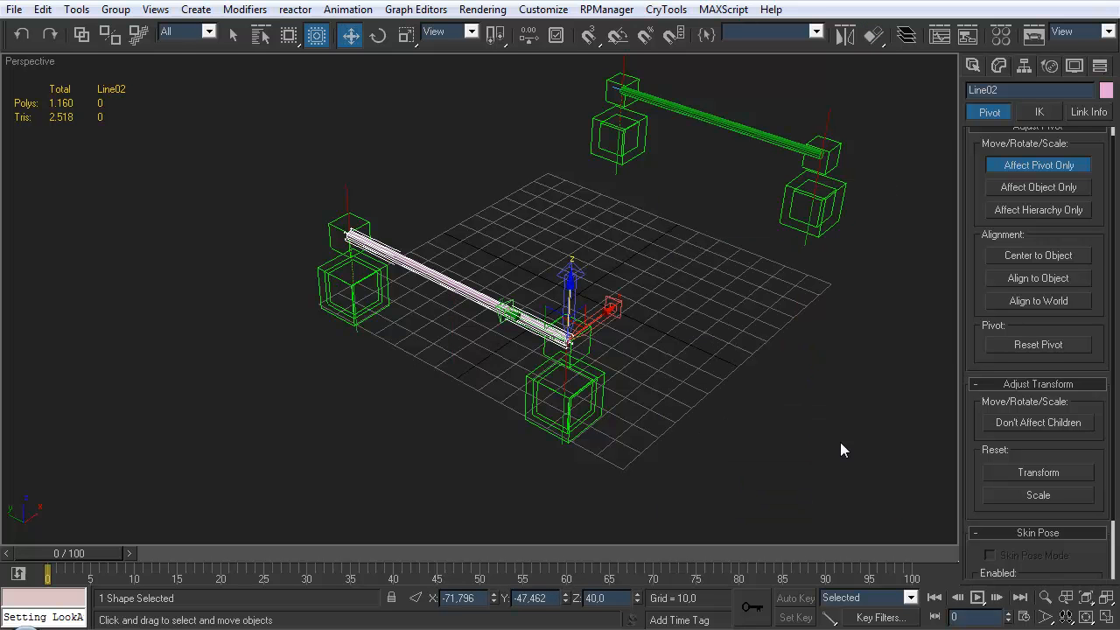
left_click(1016, 165)
- Apply a Position Constraint to the front axle line, targeting the front-left suspension anchor dummy
middle_click_drag(660, 318, 618, 232)
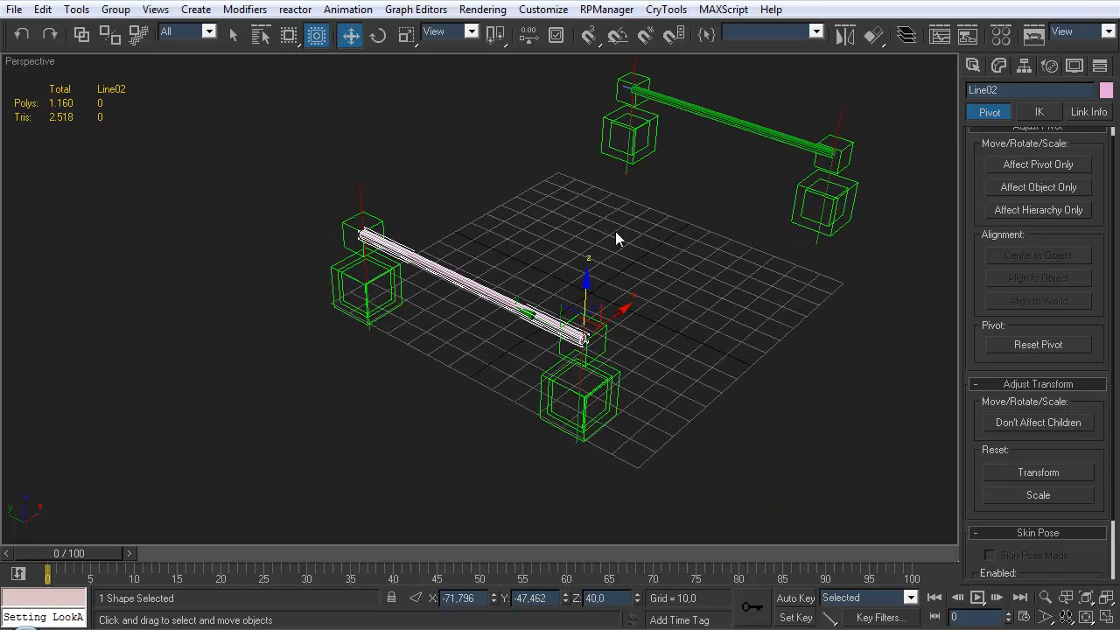
left_click(636, 247)
middle_click_drag(650, 265, 624, 305)
scroll(672, 250, "up", 3)
scroll(659, 243, "down", 3)
scroll(640, 279, "up", 4)
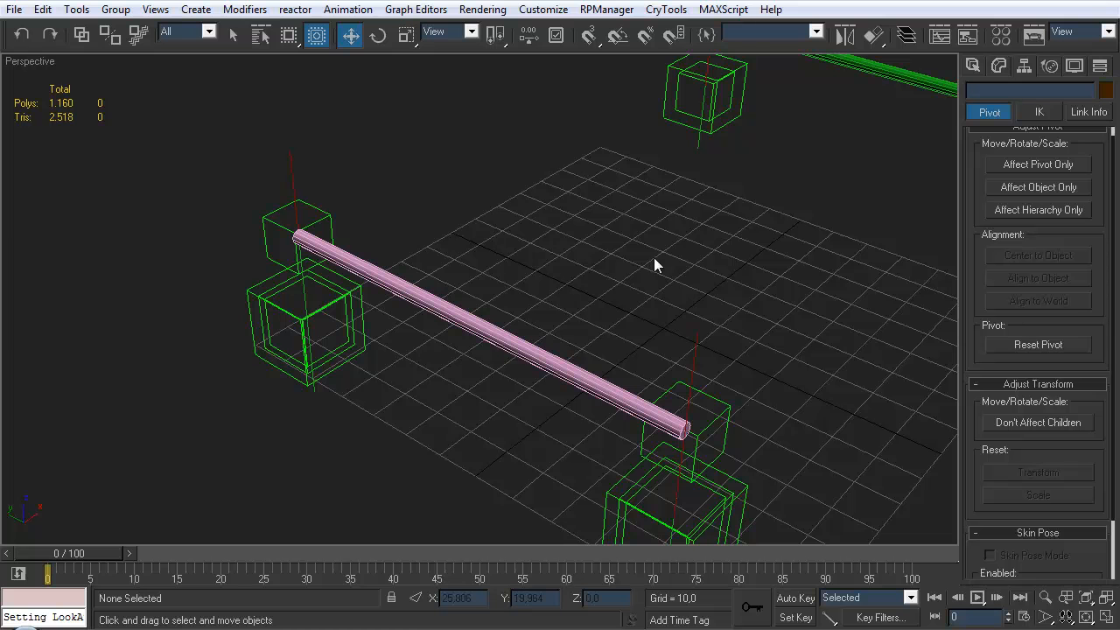
middle_click_drag(590, 255, 568, 224)
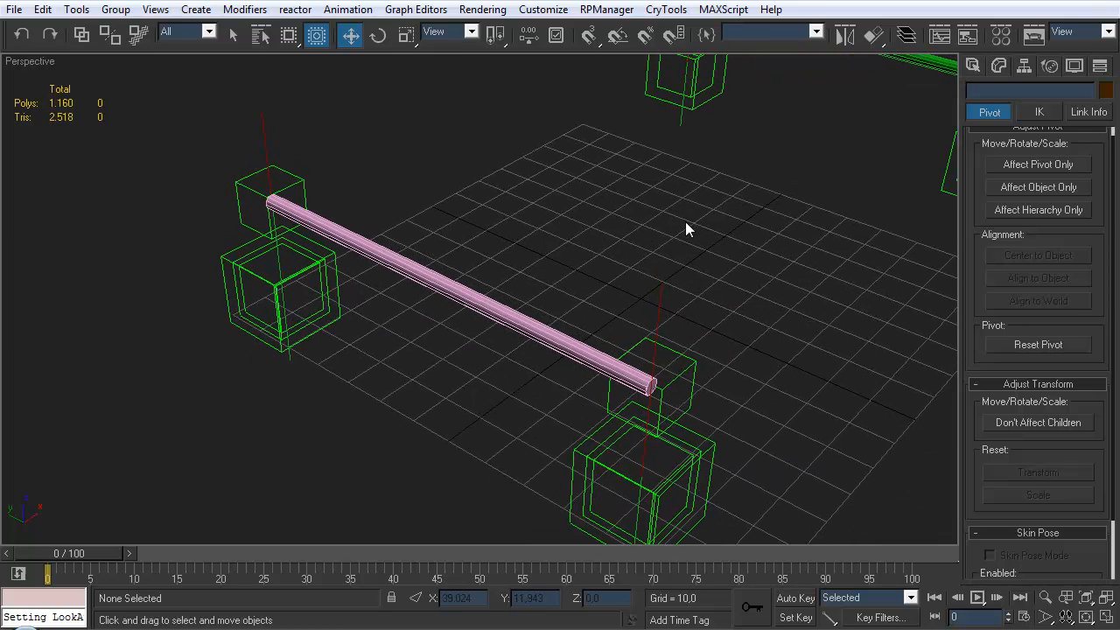
left_click(546, 339)
left_click(349, 8)
mouse_move(332, 55)
left_click(480, 122)
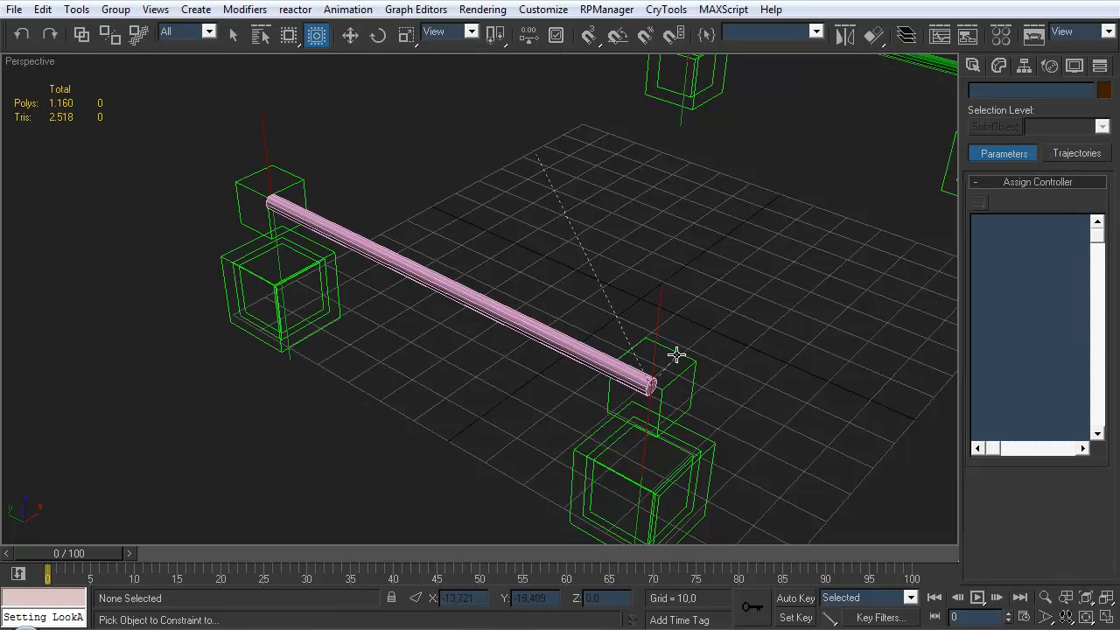
left_click(657, 346)
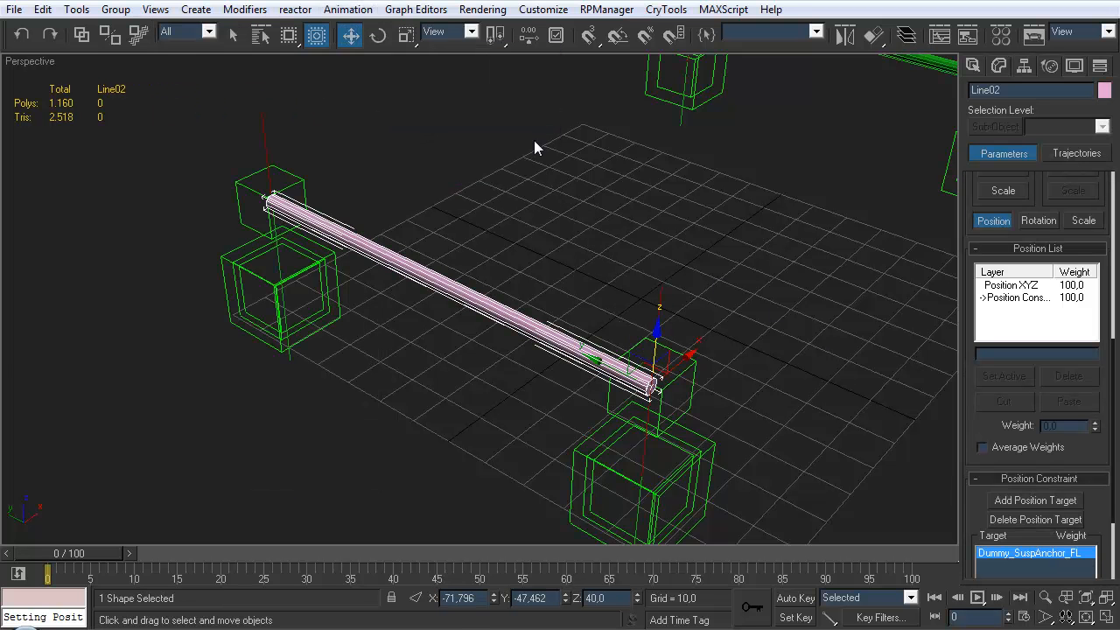
- Apply a LookAt Constraint to the front axle line, targeting the front-right suspension anchor dummy, with Y as the LookAt axis
left_click(348, 8)
mouse_move(262, 55)
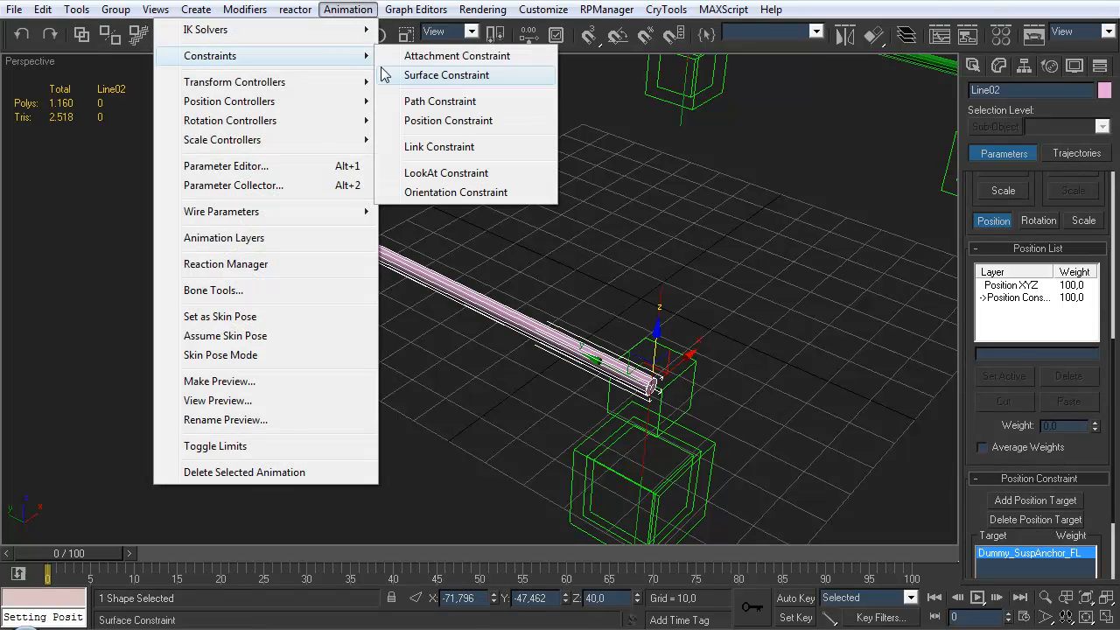
left_click(473, 173)
left_click(289, 187)
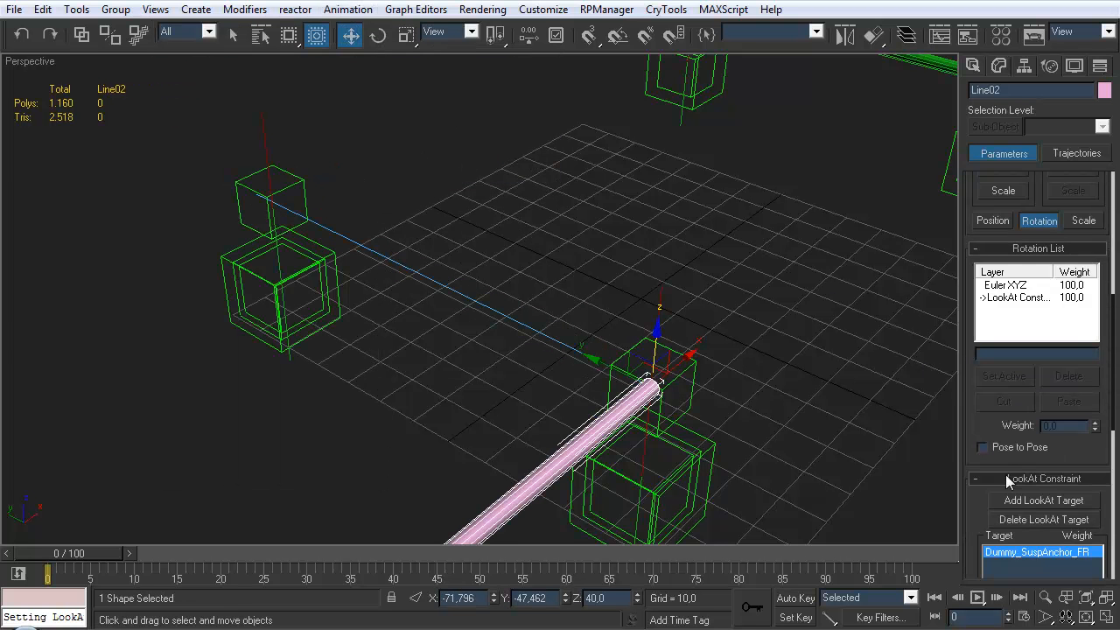
scroll(982, 494, "down", 6)
scroll(979, 434, "down", 2)
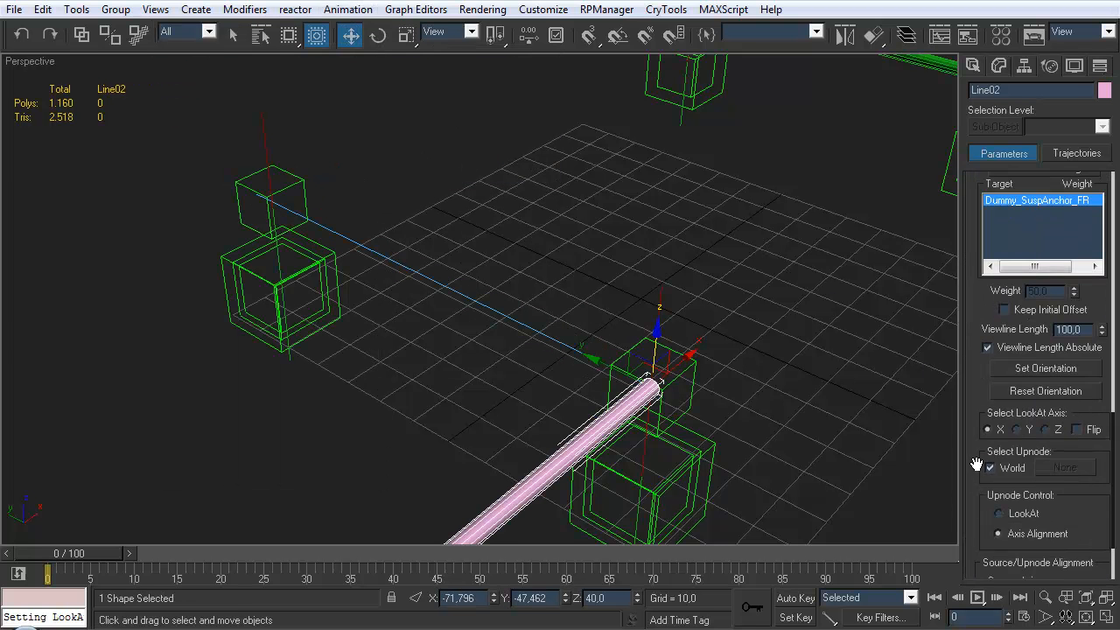
left_click(1023, 381)
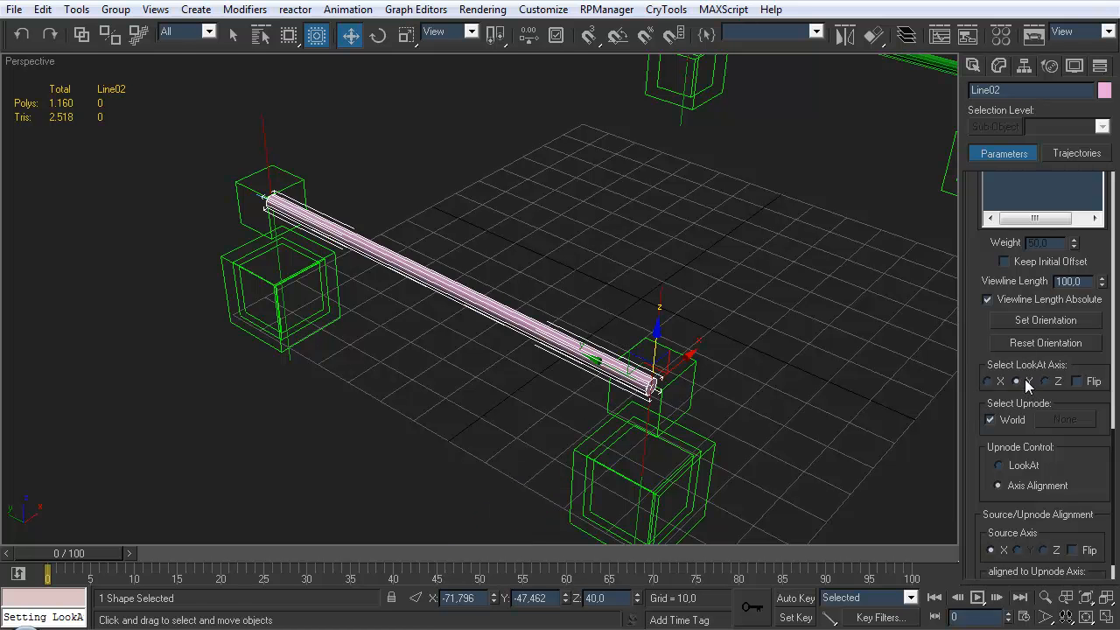
- Test the constrained front axle by moving the front-left wheel hub dummy along Z and returning it to its place
middle_click_drag(586, 311, 599, 277)
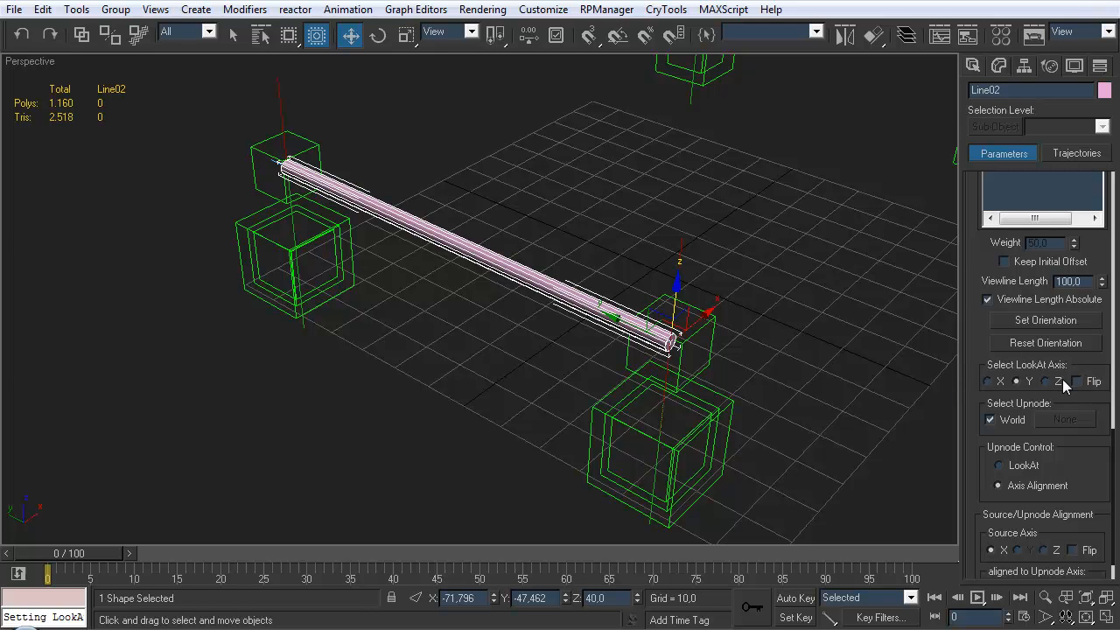
middle_click_drag(618, 273, 622, 297)
middle_click_drag(581, 239, 572, 264)
scroll(700, 238, "down", 3)
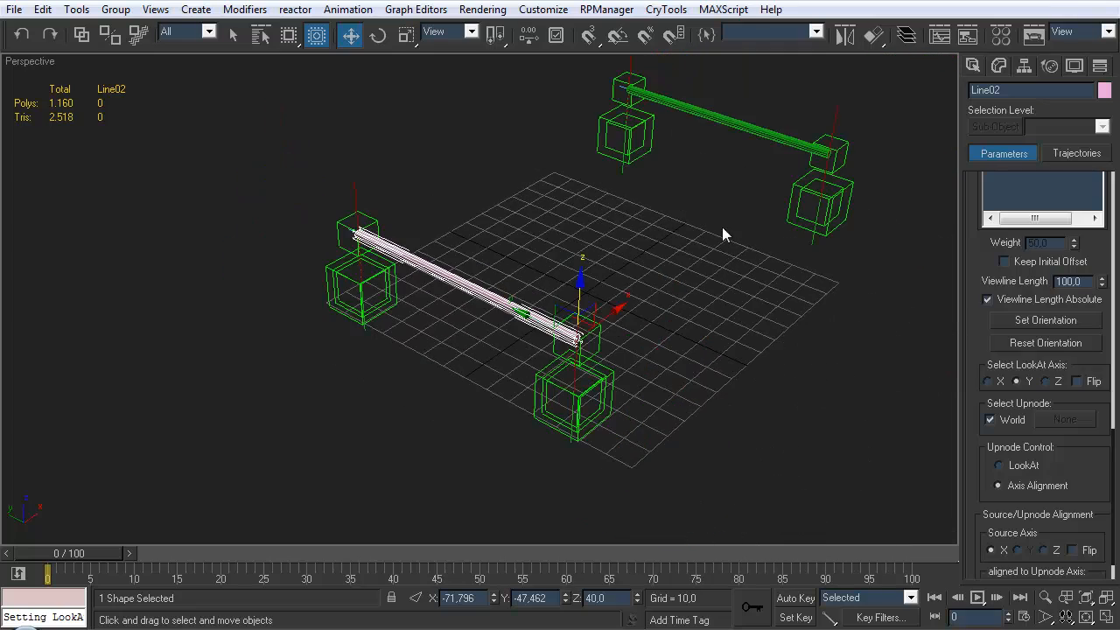
left_click(972, 66)
left_click(732, 313)
middle_click_drag(732, 313, 577, 341, "alt")
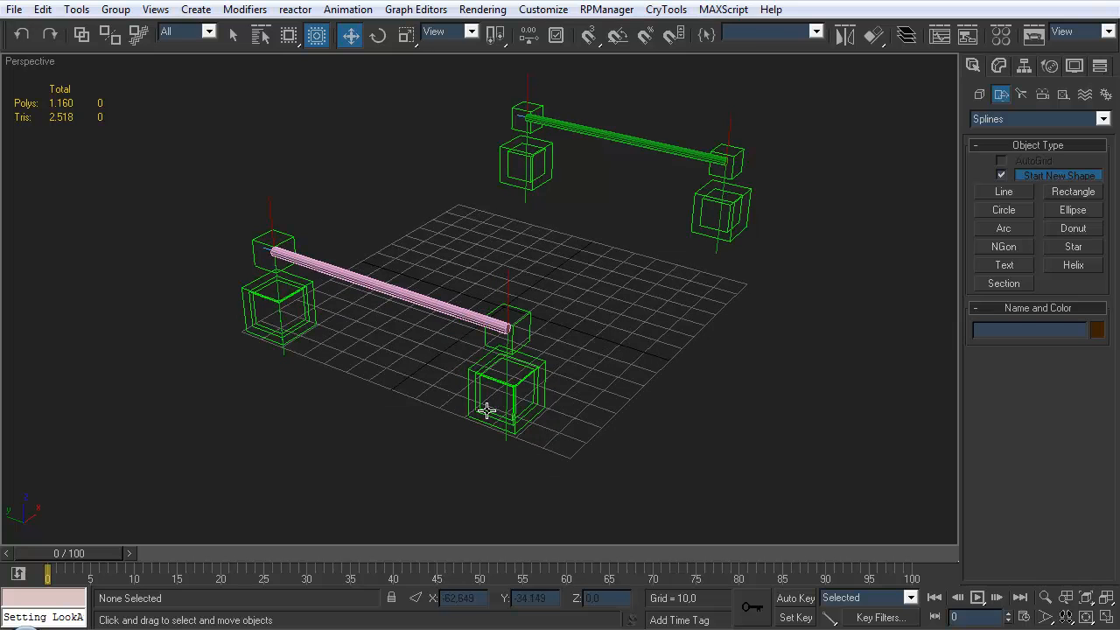
left_click(482, 408)
mouse_move(509, 343)
left_mouse_down()
mouse_move(507, 293)
mouse_move(500, 361)
mouse_move(508, 345)
left_mouse_up()
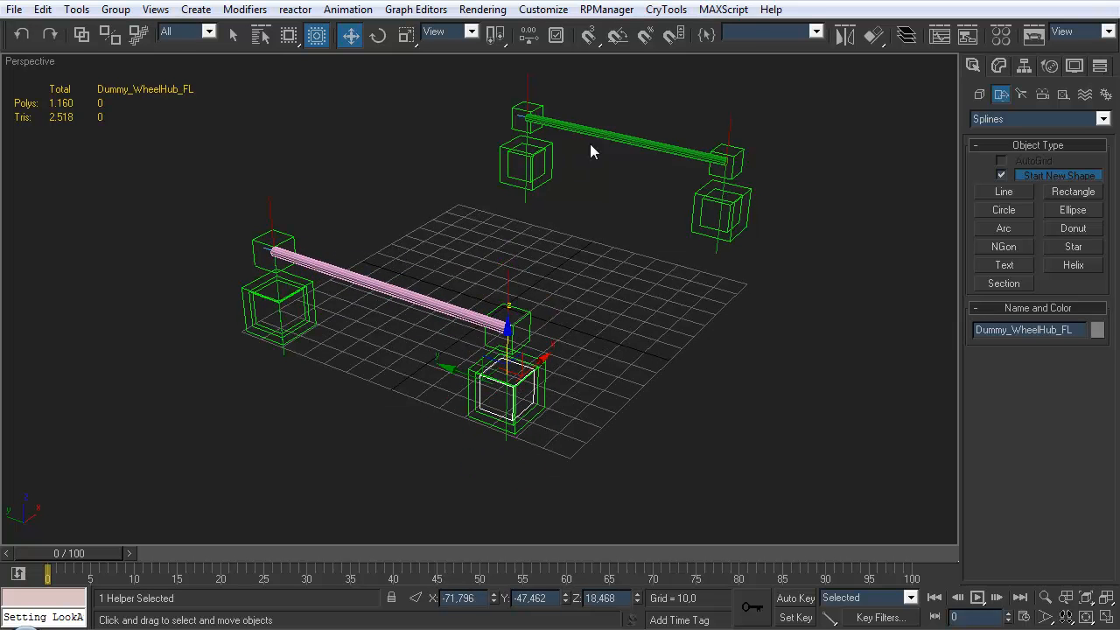
- Rename the front axle line as Line_Axle_Front
middle_click_drag(588, 186, 523, 159, "alt")
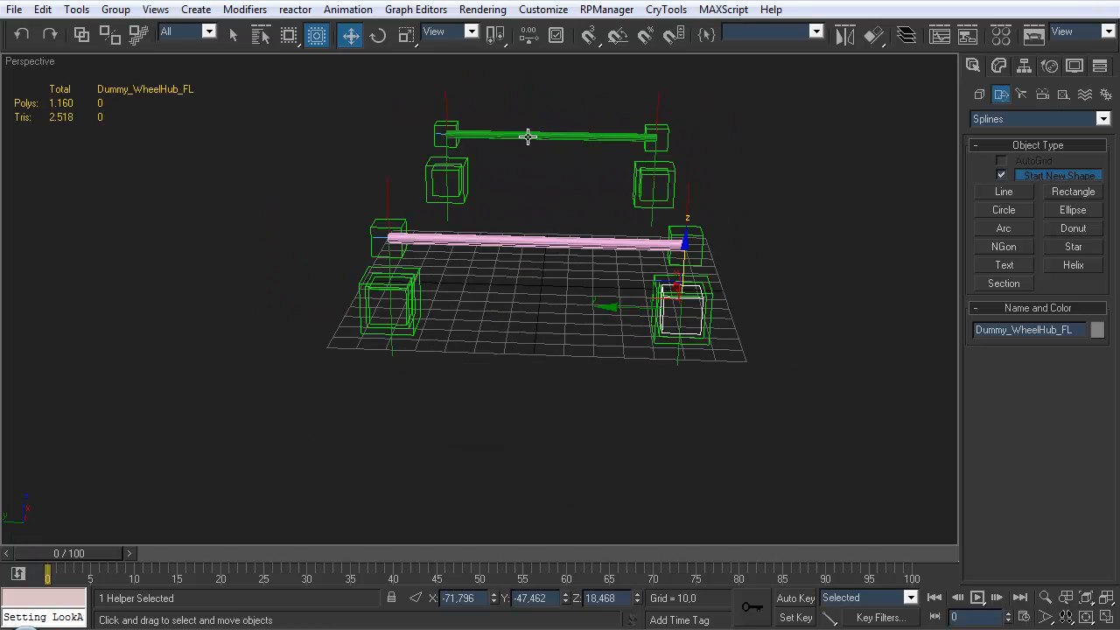
middle_click_drag(537, 213, 352, 178, "alt")
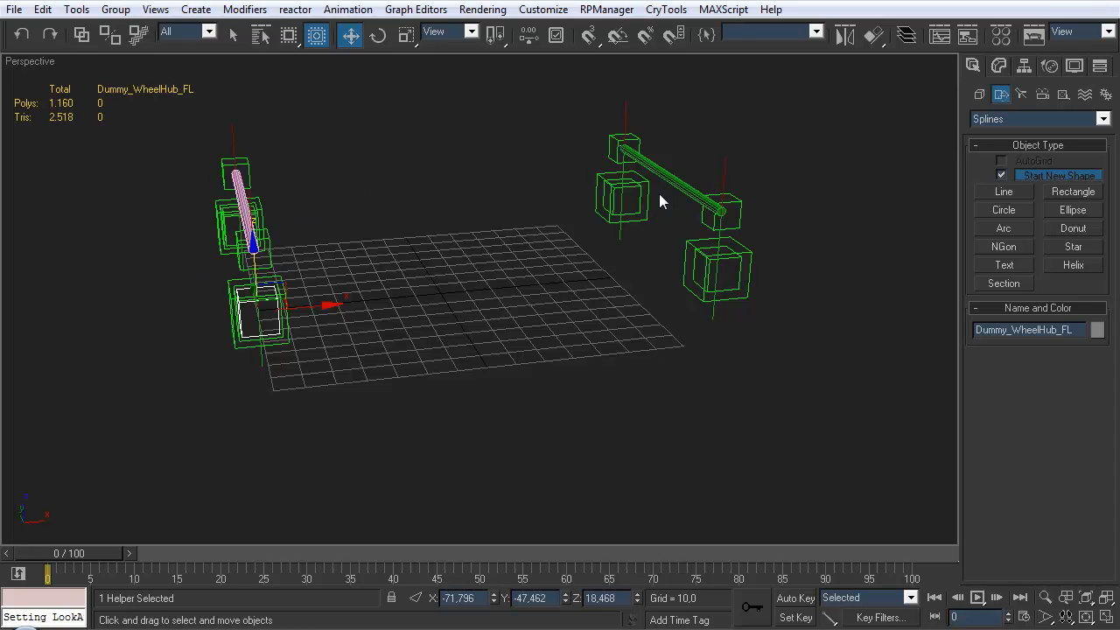
middle_click_drag(643, 225, 663, 262, "alt")
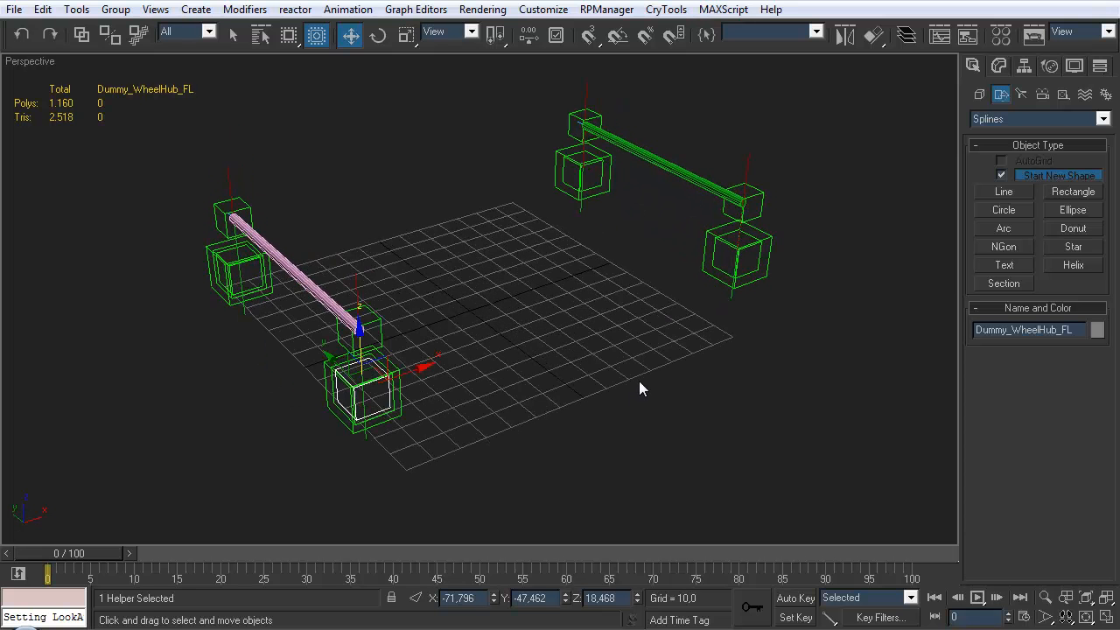
left_click(636, 385)
left_click(979, 95)
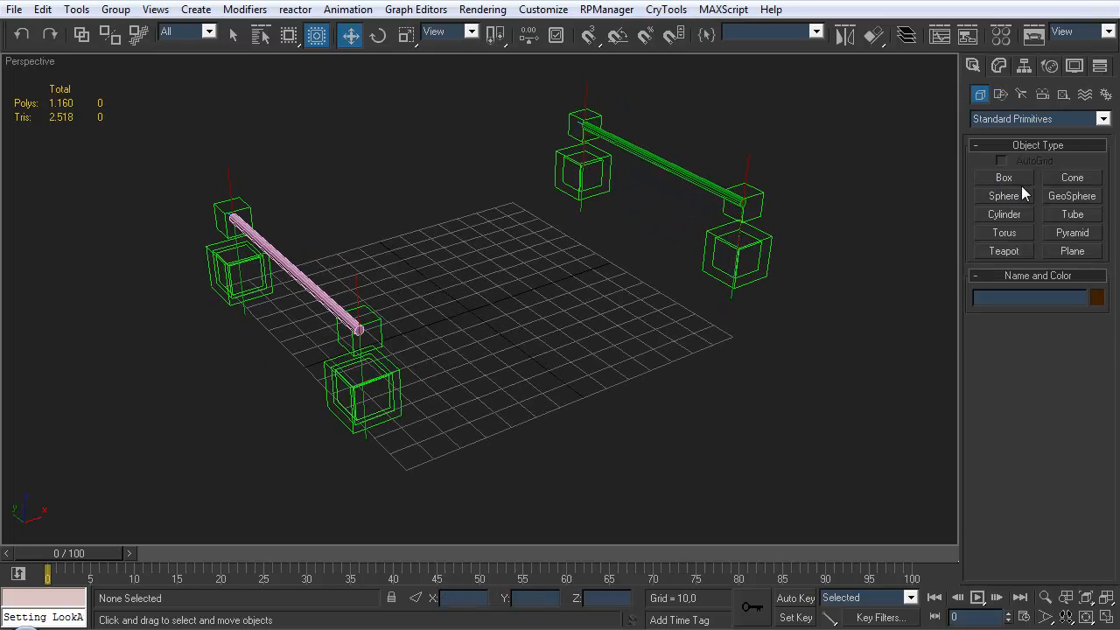
left_click(308, 287)
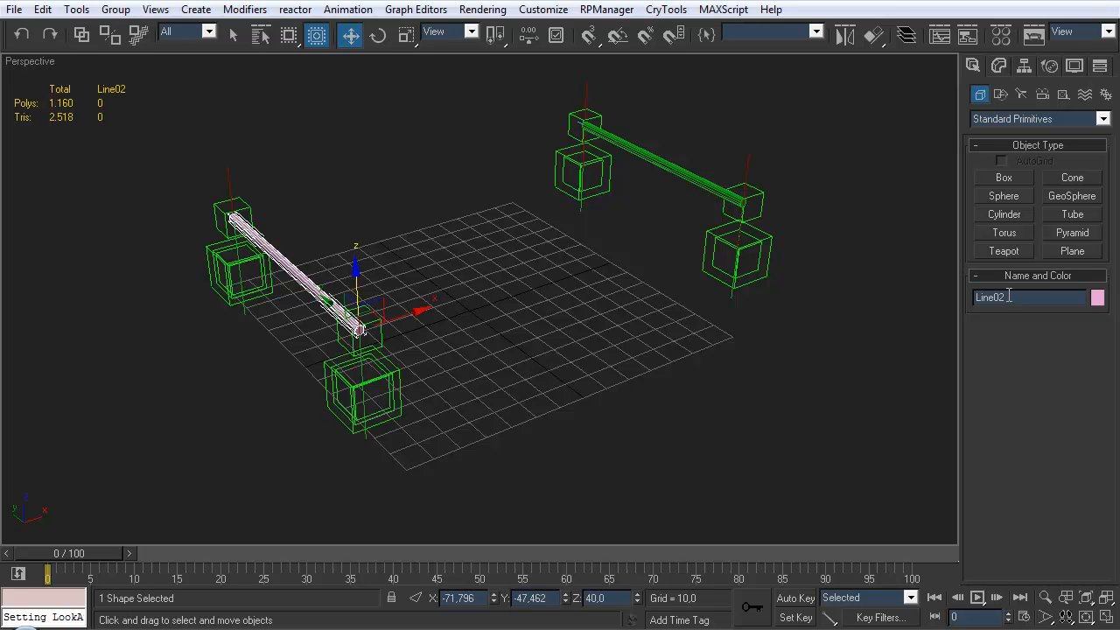
key("BackSpace")
key("BackSpace")
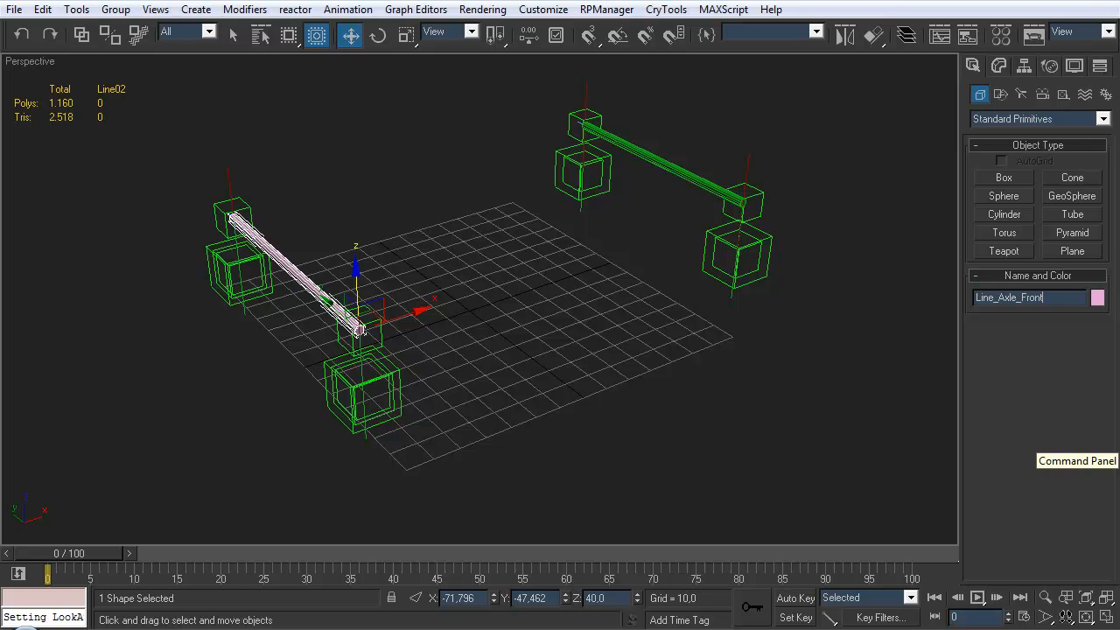
- Rename the rear axle line as Line_Axle_Rear and clear the selection
left_click(682, 173)
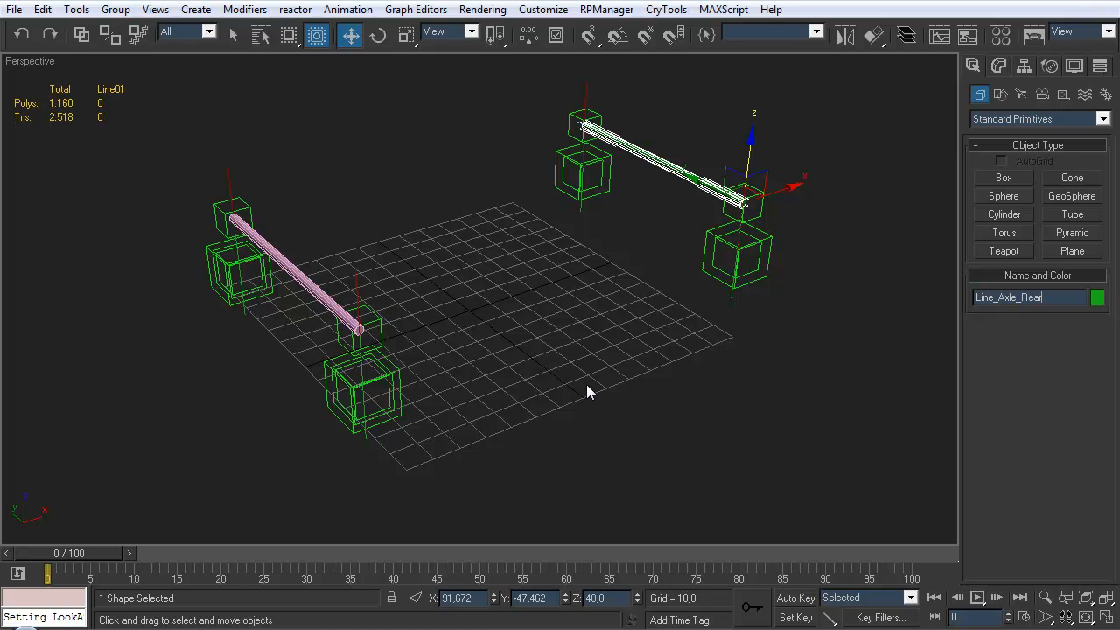
left_click(541, 375)
middle_click_drag(487, 240, 510, 278)
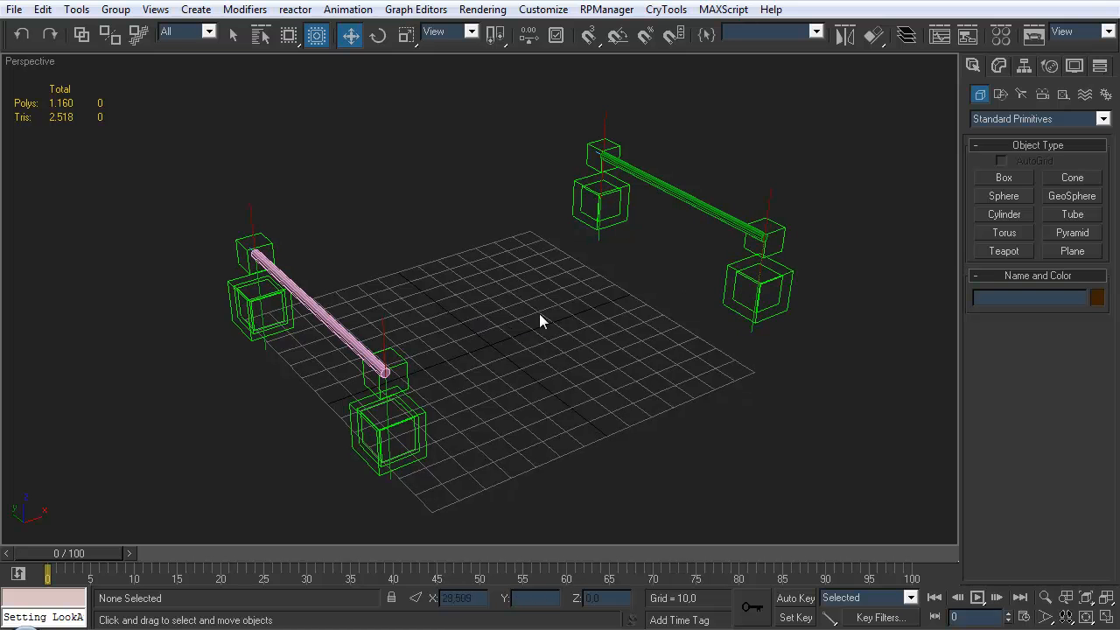
middle_click_drag(518, 313, 553, 292)
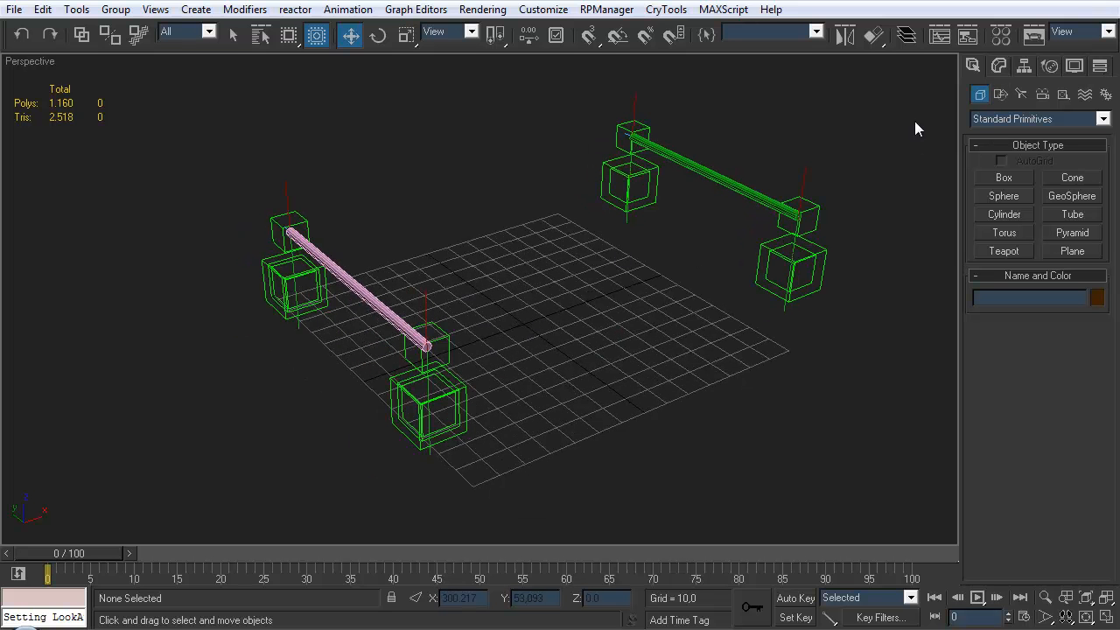
- Draw a straight line in the Top view from the middle of the front axle to the middle of the rear axle
middle_click_drag(667, 271, 727, 257)
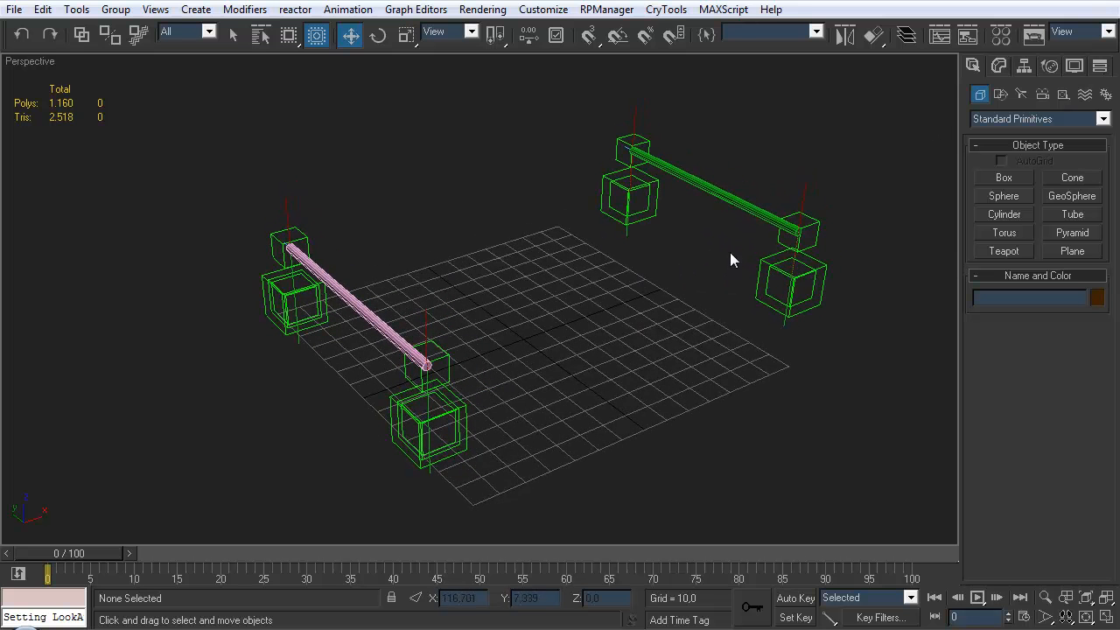
middle_click_drag(811, 215, 805, 217)
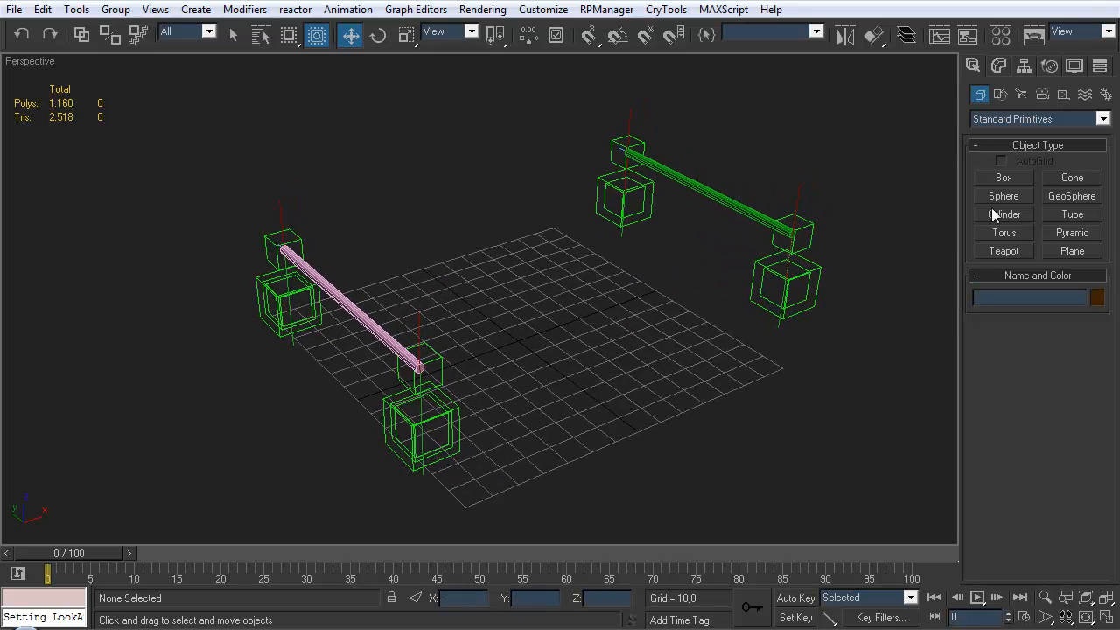
left_click(1000, 94)
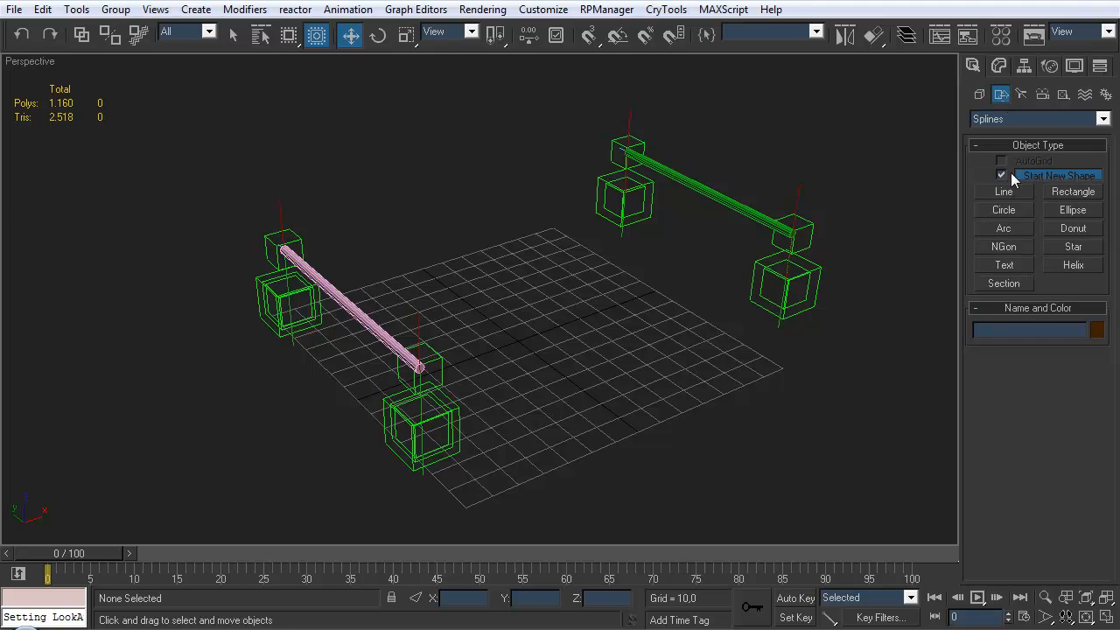
left_click(1004, 192)
key("alt+w")
right_click(415, 270)
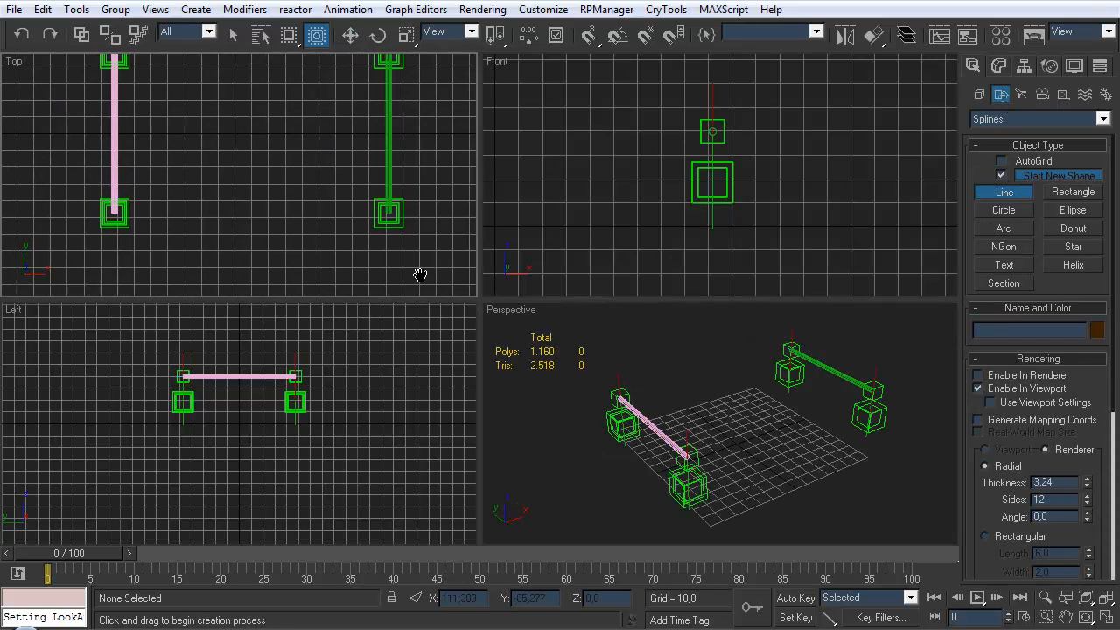
key("alt+w")
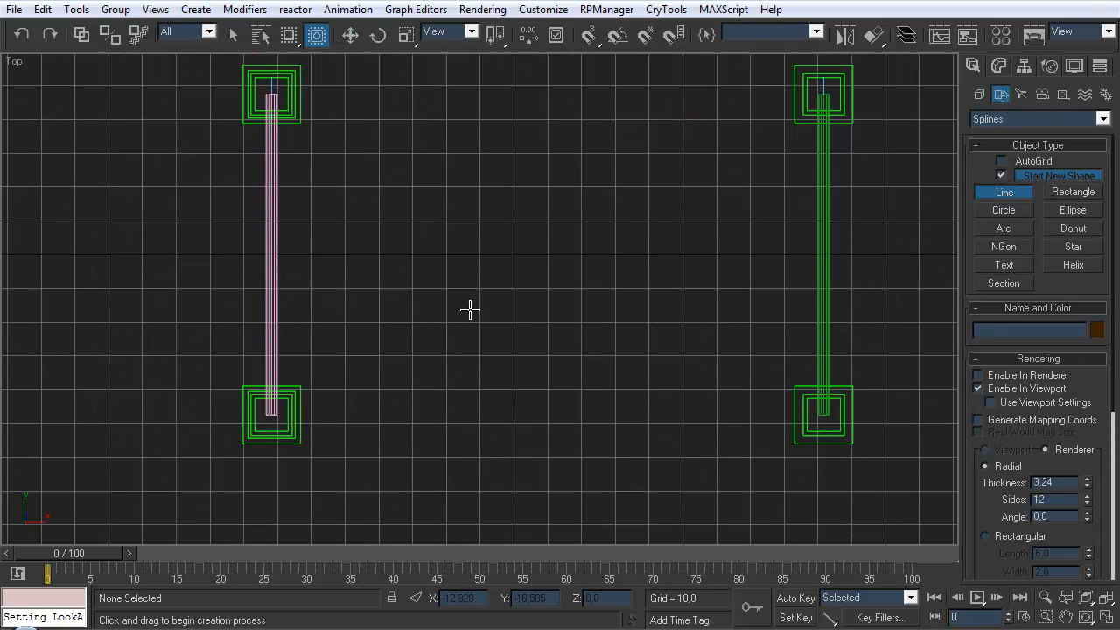
left_click(271, 254)
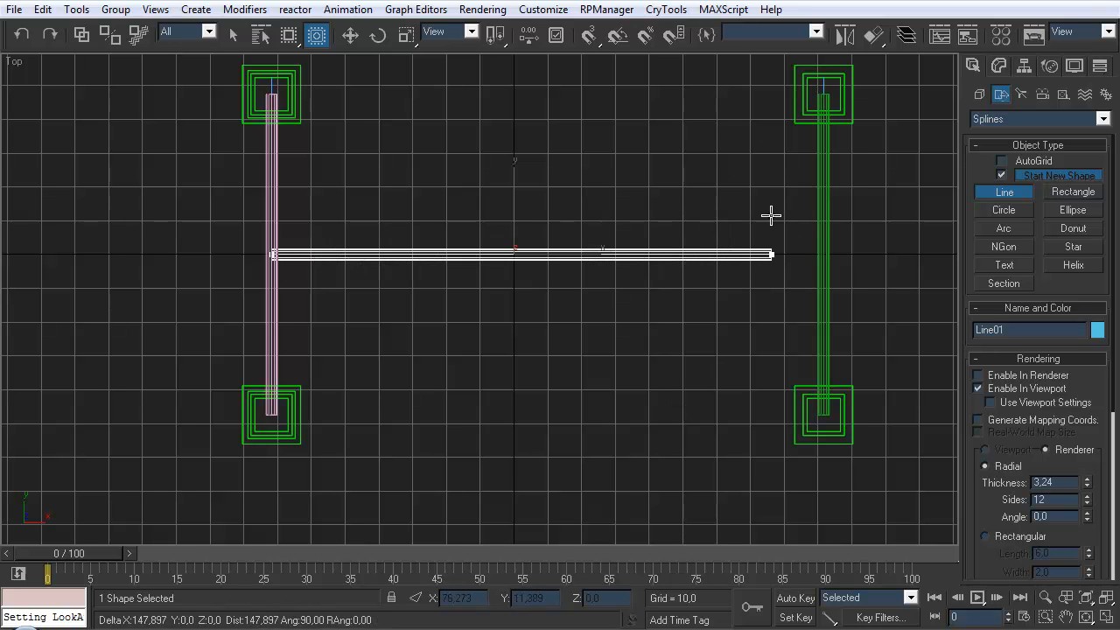
left_click(821, 256)
right_click(821, 260)
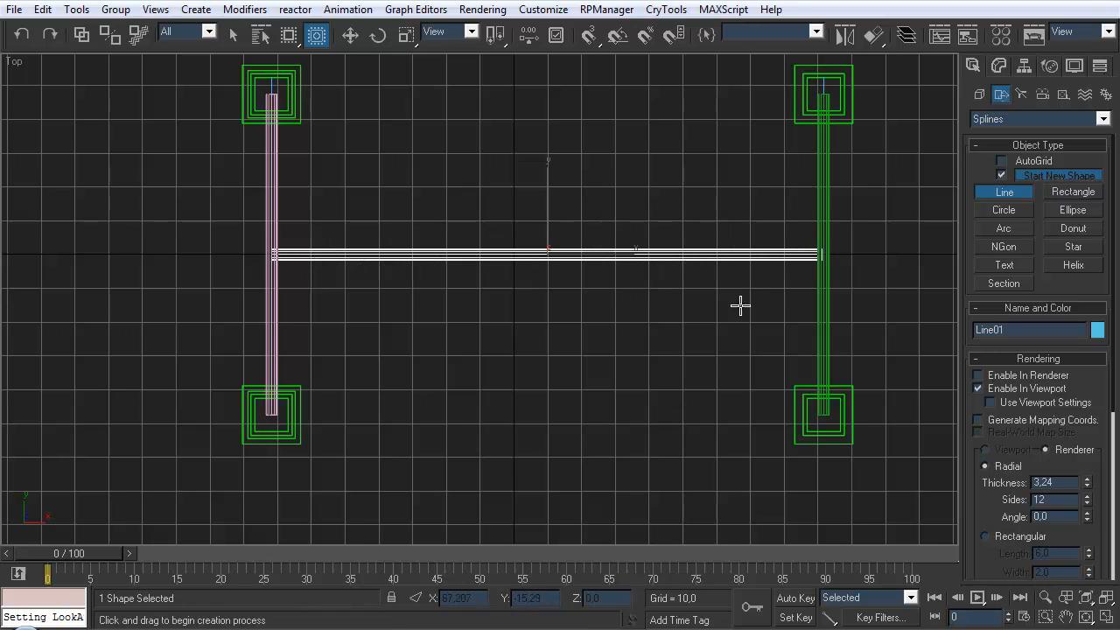
key("alt+w")
right_click(748, 380)
key("alt+w")
key("w")
middle_click_drag(618, 330, 516, 263)
left_click(656, 419)
- Create a dummy helper beside the front end of the new line and name it Dummy_FrontAxle_Center
middle_click_drag(690, 282, 959, 99, "alt")
left_click(979, 94)
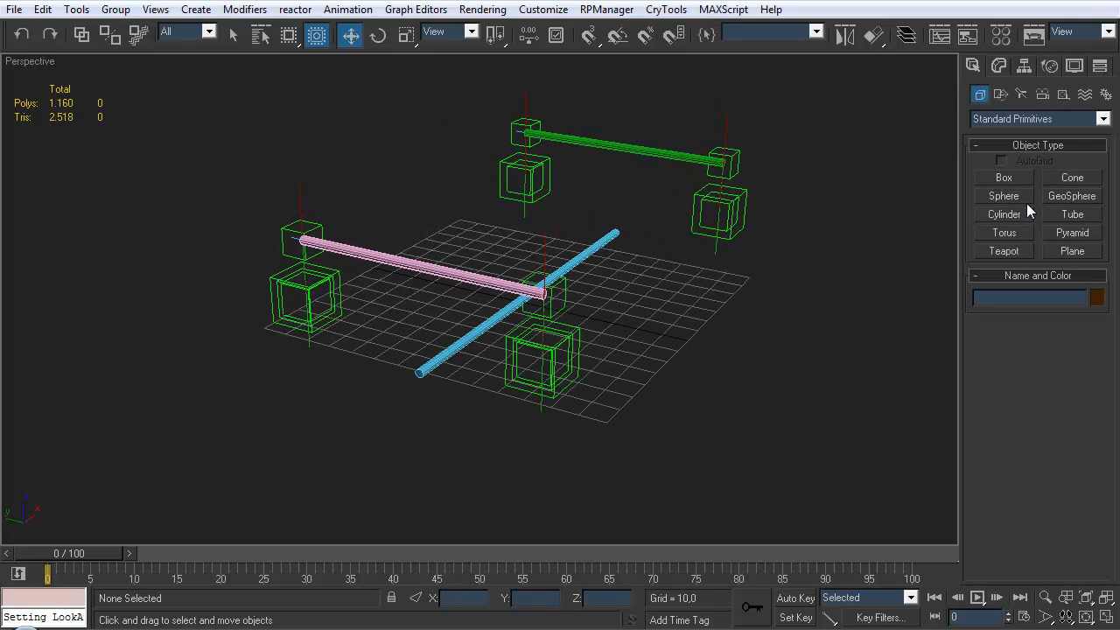
left_click(1063, 95)
left_click(1020, 178)
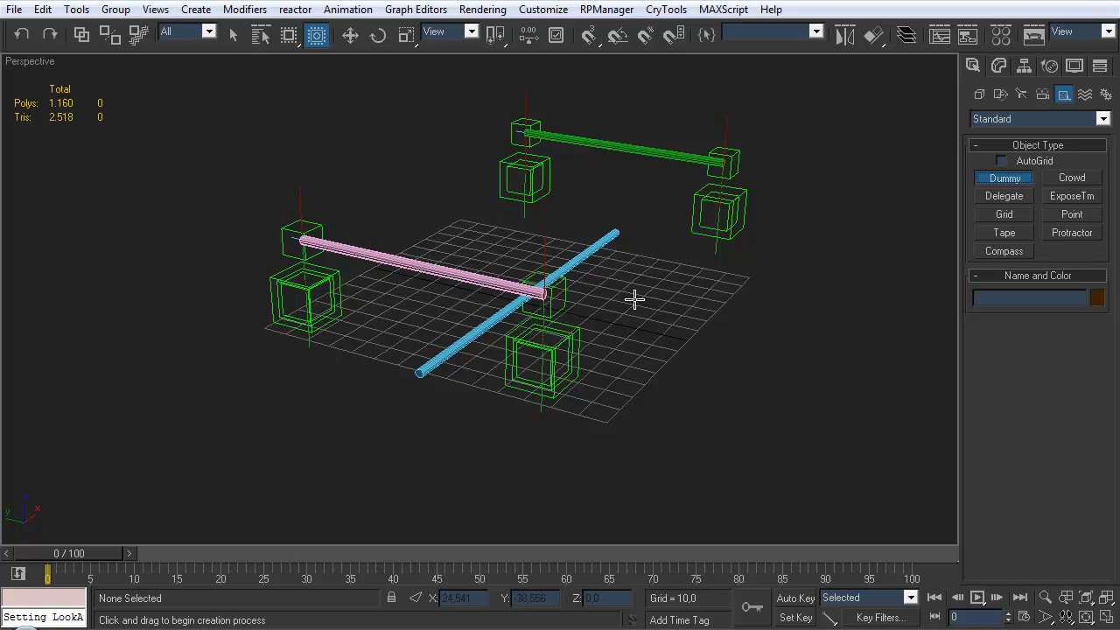
middle_click_drag(755, 277, 592, 317, "alt")
left_click_drag(356, 464, 374, 432)
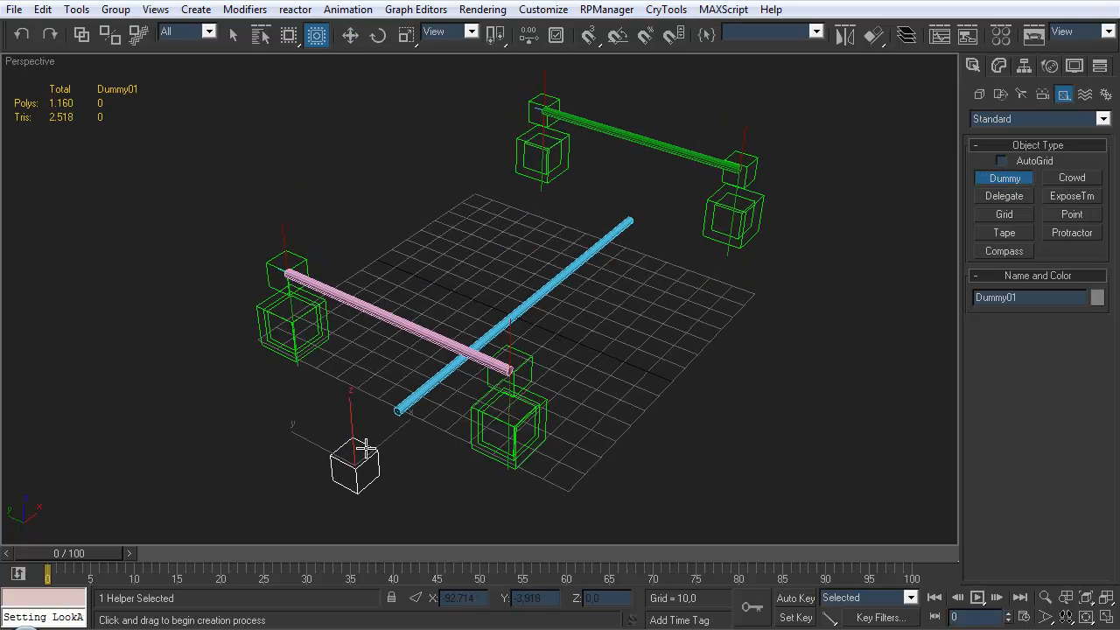
key("w")
middle_click_drag(445, 433, 480, 394)
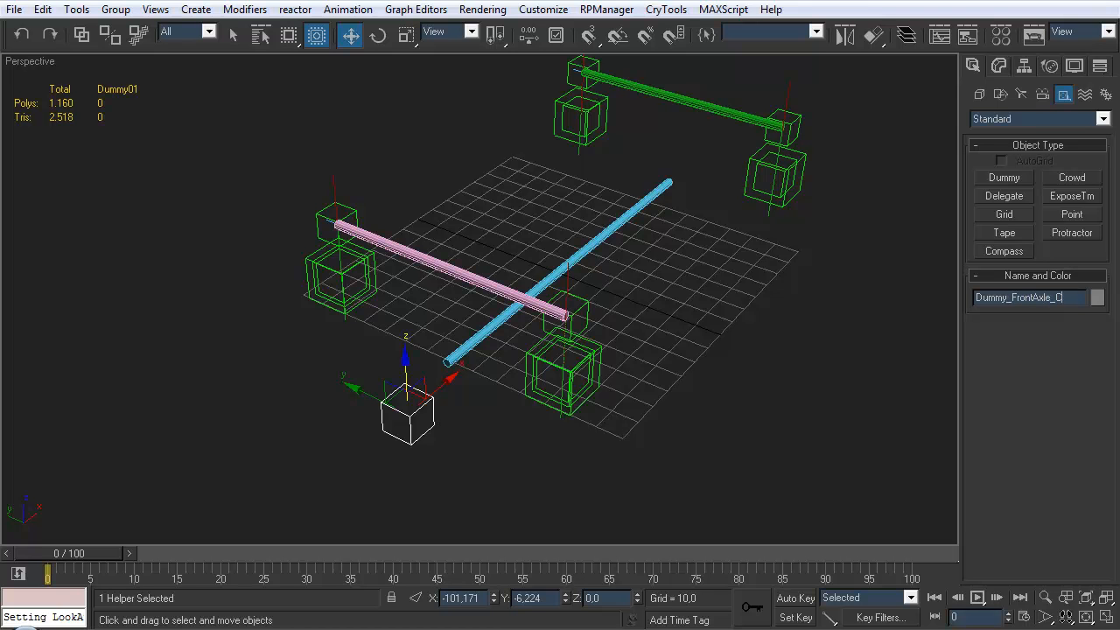
- Align the front center dummy to Line_Axle_Front in X and Z, pivot to pivot, and set its Y position to 0
left_click(874, 35)
left_click(525, 295)
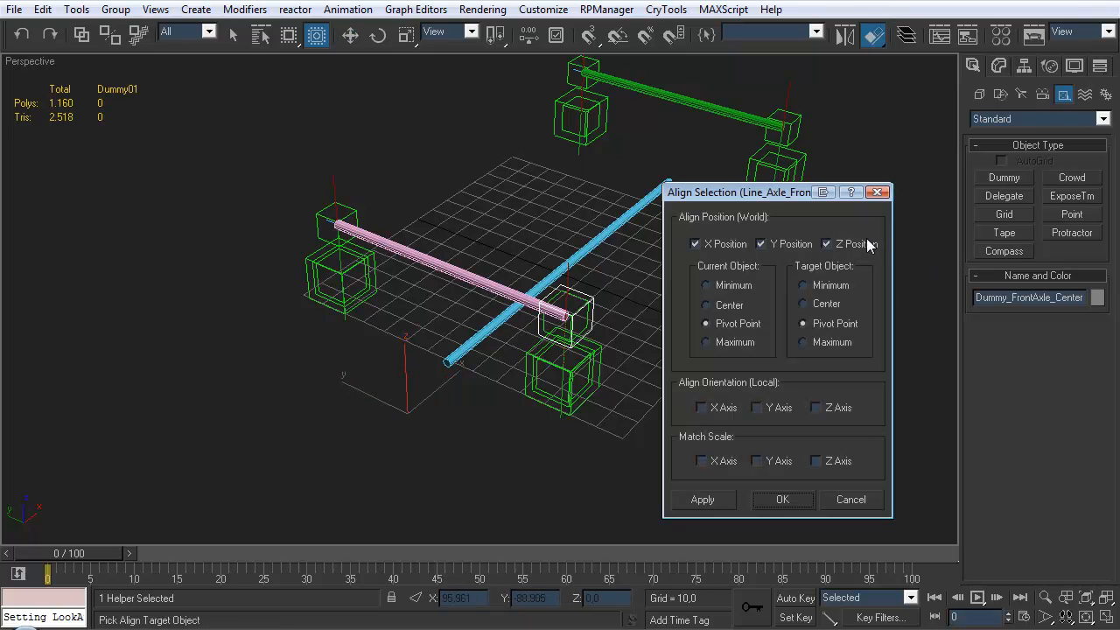
left_click(784, 244)
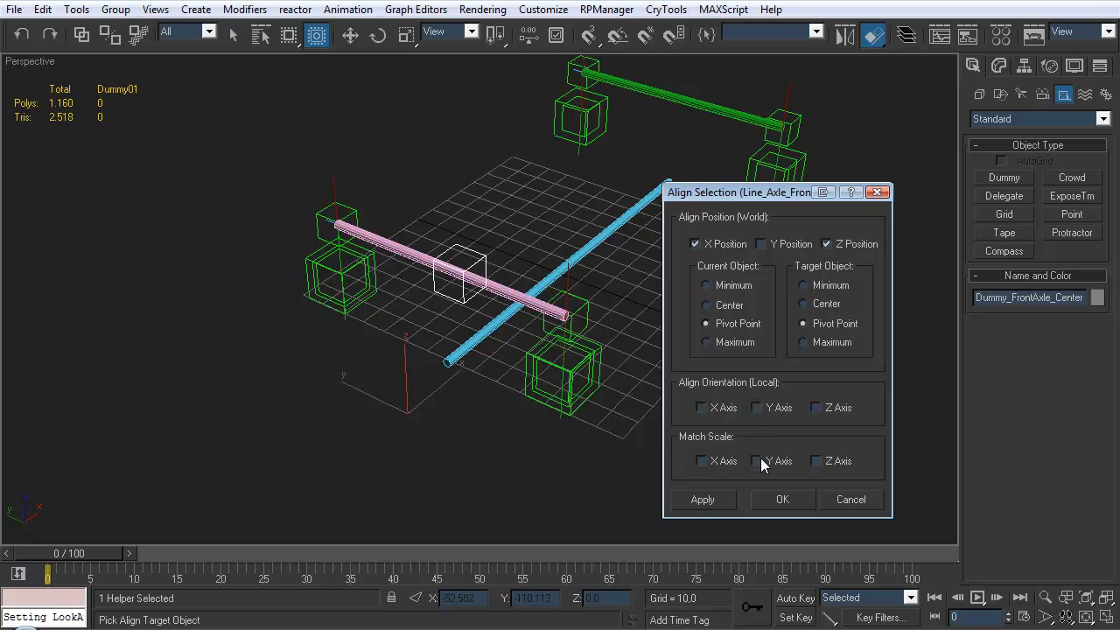
left_click(783, 500)
middle_click_drag(462, 353, 468, 355)
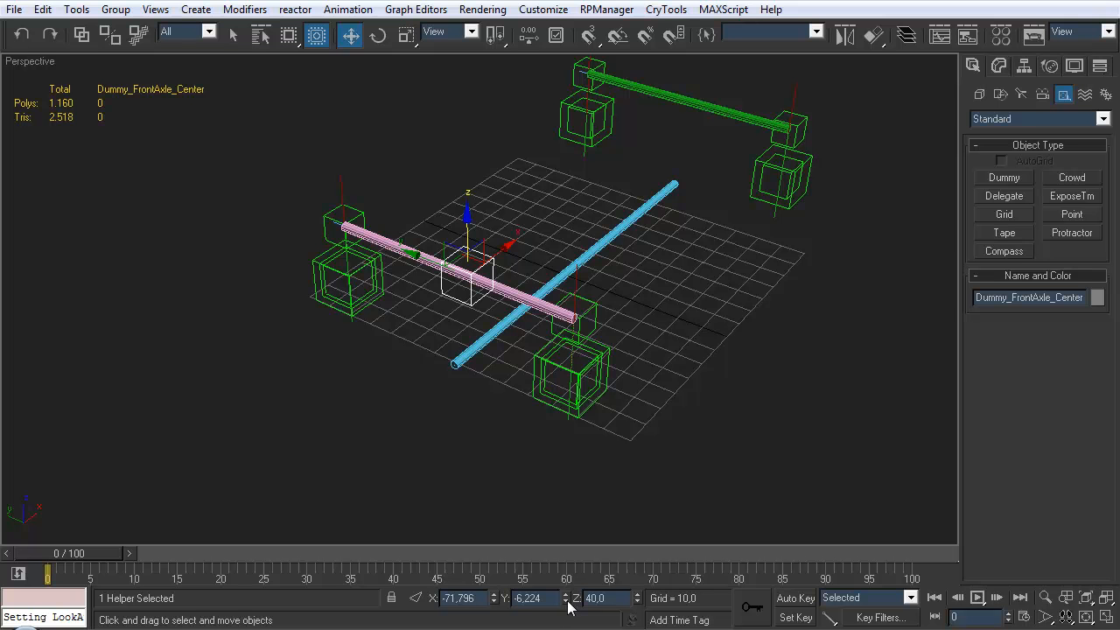
right_click(565, 601)
- Clone the front center dummy toward the rear axle as one copy named Dummy_RearAxle_Center
scroll(519, 337, "up", 3)
scroll(601, 448, "up", 1)
scroll(603, 454, "down", 5)
middle_click_drag(622, 395, 593, 393)
left_click_drag(463, 348, 547, 268, "shift")
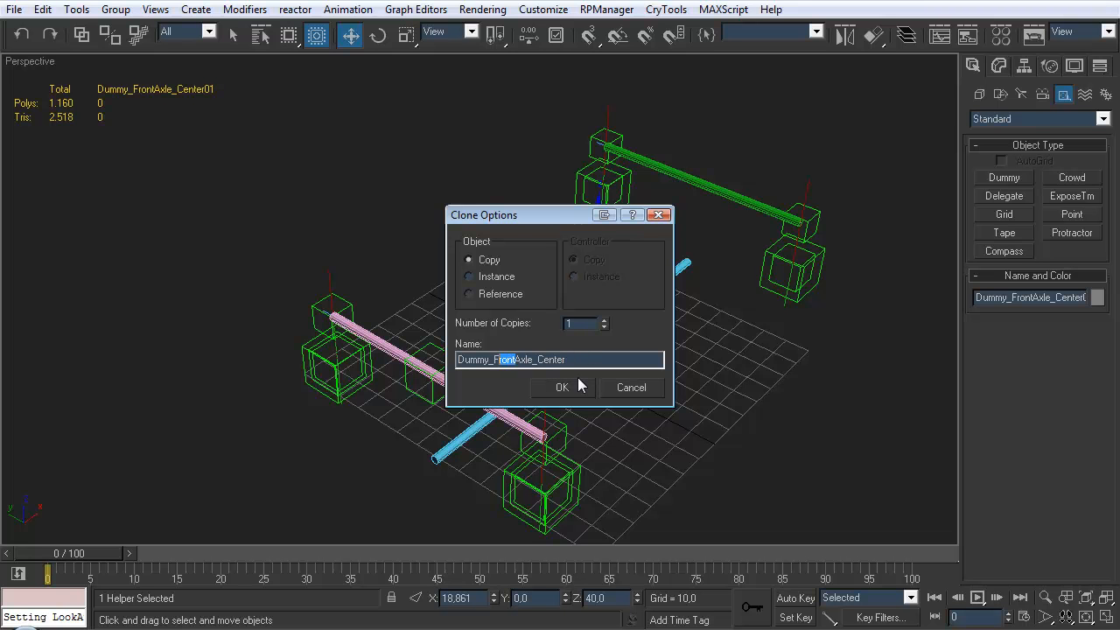
type("Rear")
left_click(559, 386)
- Align Dummy_RearAxle_Center to Line_Axle_Rear in X and Z position, pivot to pivot, and clear the selection
left_click(872, 35)
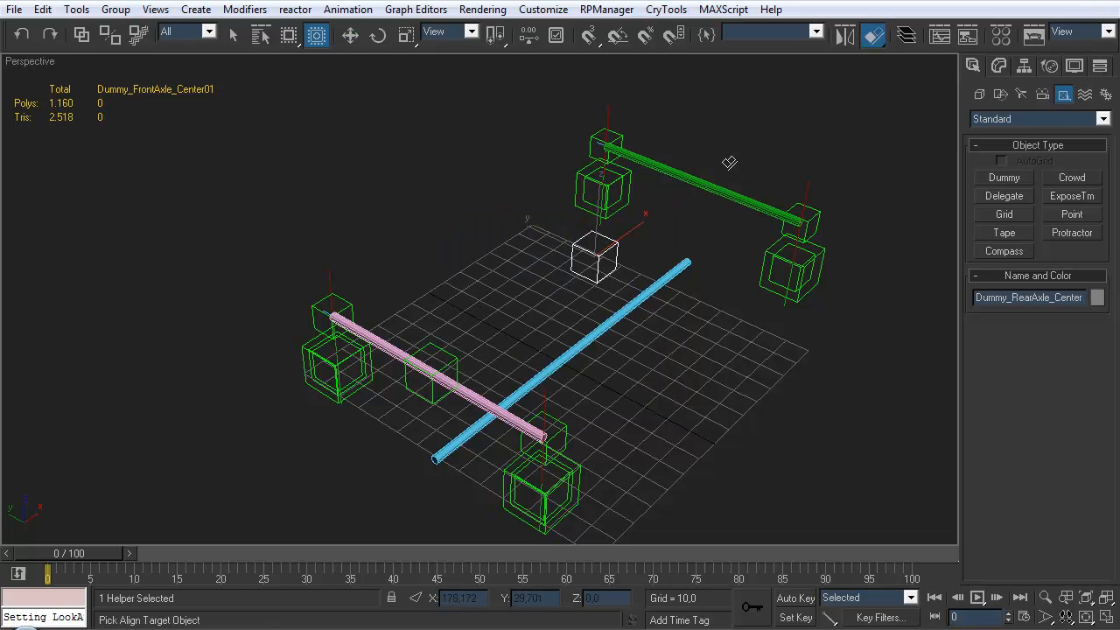
left_click(719, 194)
left_click_drag(794, 195, 803, 216)
left_click(782, 260)
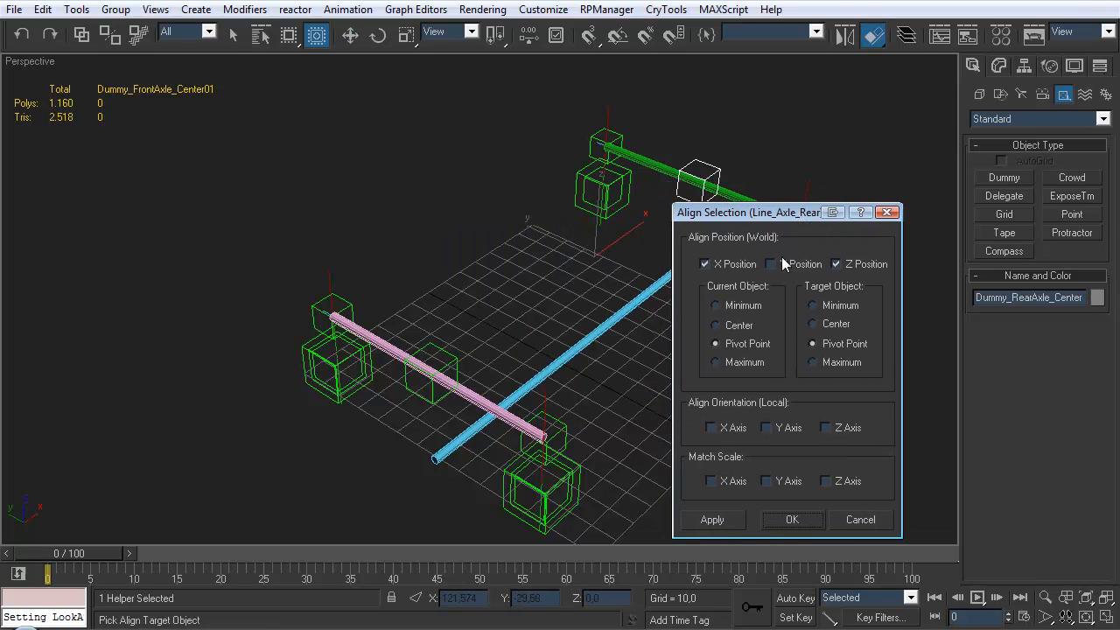
left_click(792, 520)
middle_click_drag(813, 362, 794, 372)
left_click(765, 426)
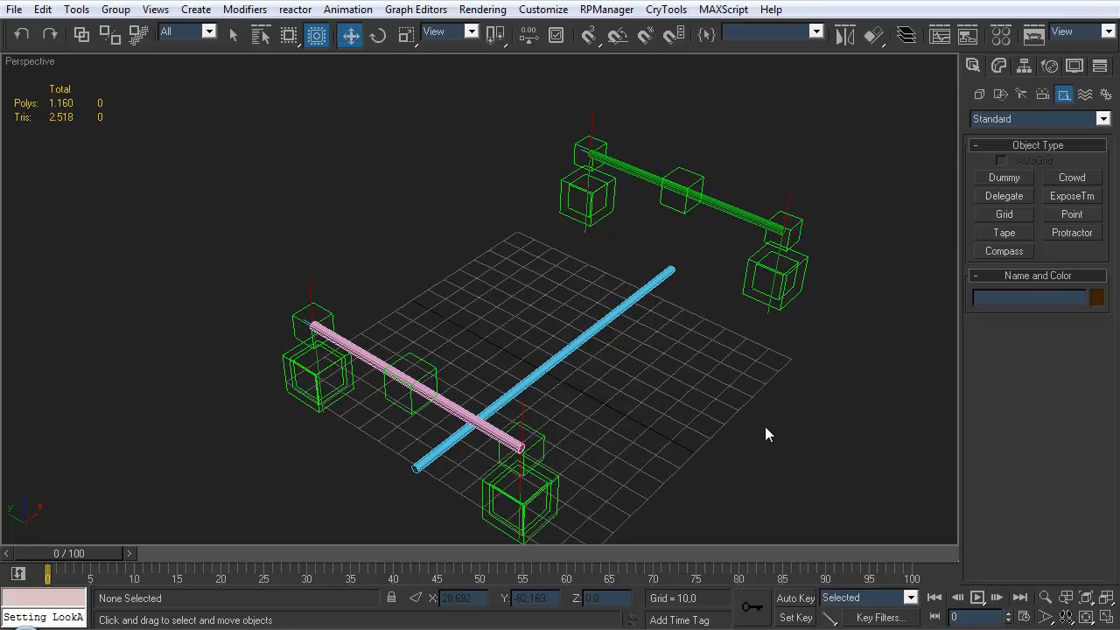
- Align the front vertex of the central line to the front center dummy's pivot in X and Z position
middle_click_drag(613, 313, 619, 295, "alt")
left_click(567, 331)
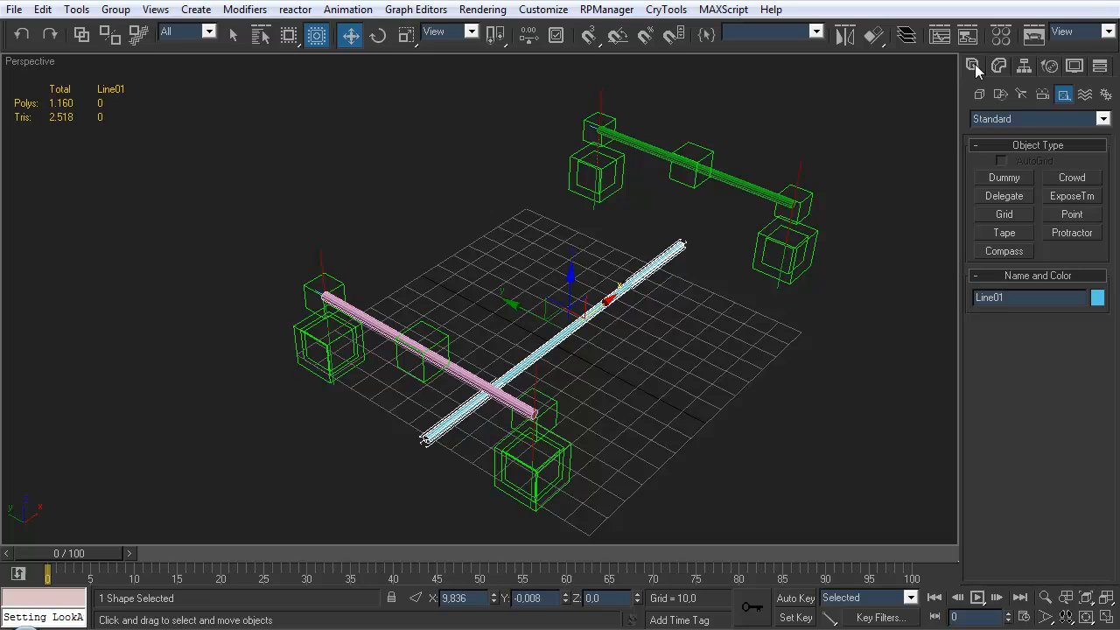
left_click(998, 66)
left_click(978, 137)
left_click(1008, 151)
left_click_drag(453, 429, 400, 477)
left_click(871, 35)
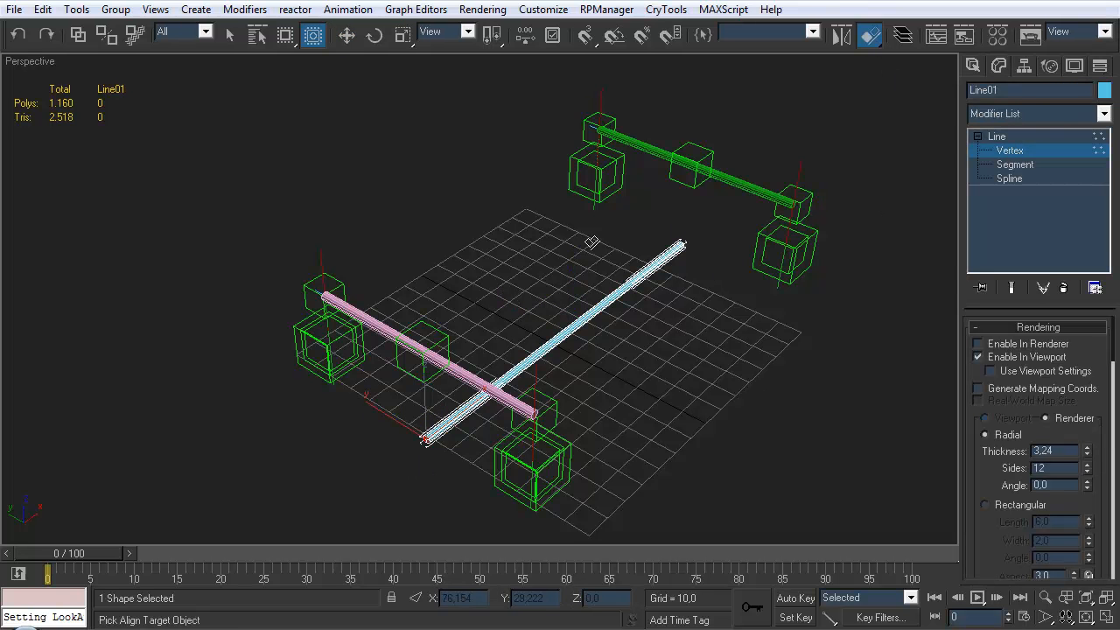
left_click(457, 347)
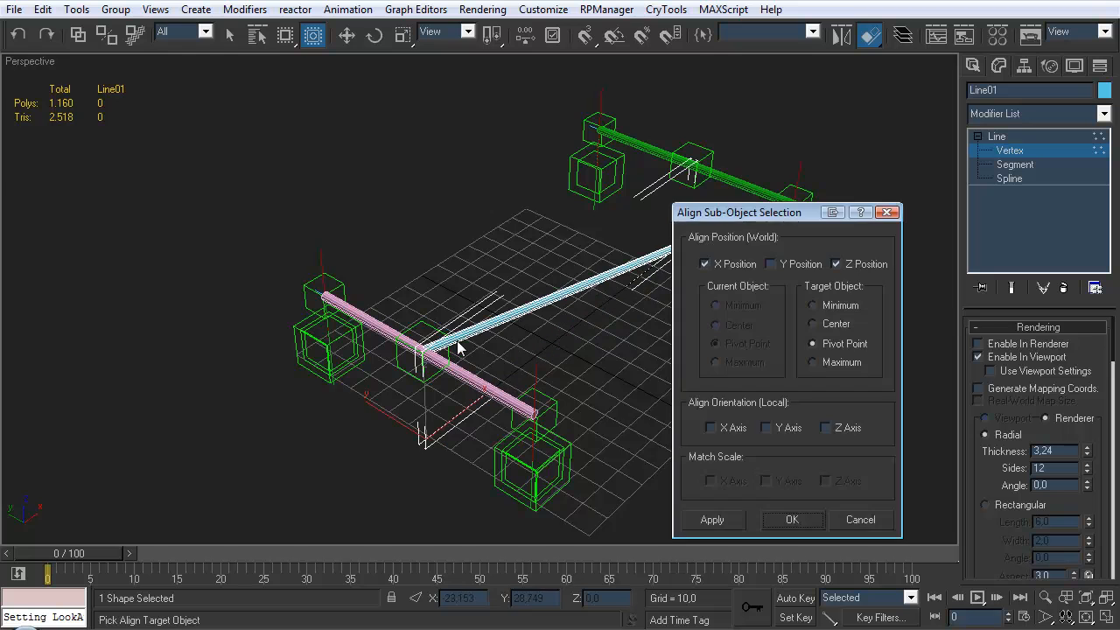
left_click(791, 520)
- Align the rear vertex of the central line to the rear center dummy's pivot in X, Y and Z position
left_click(872, 36)
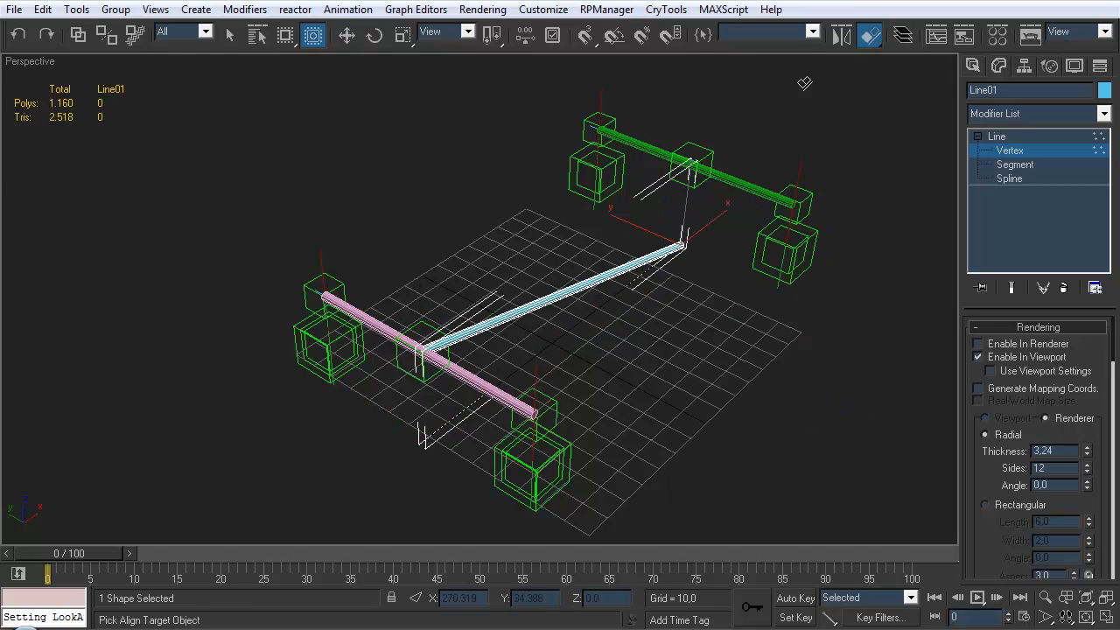
left_click(715, 159)
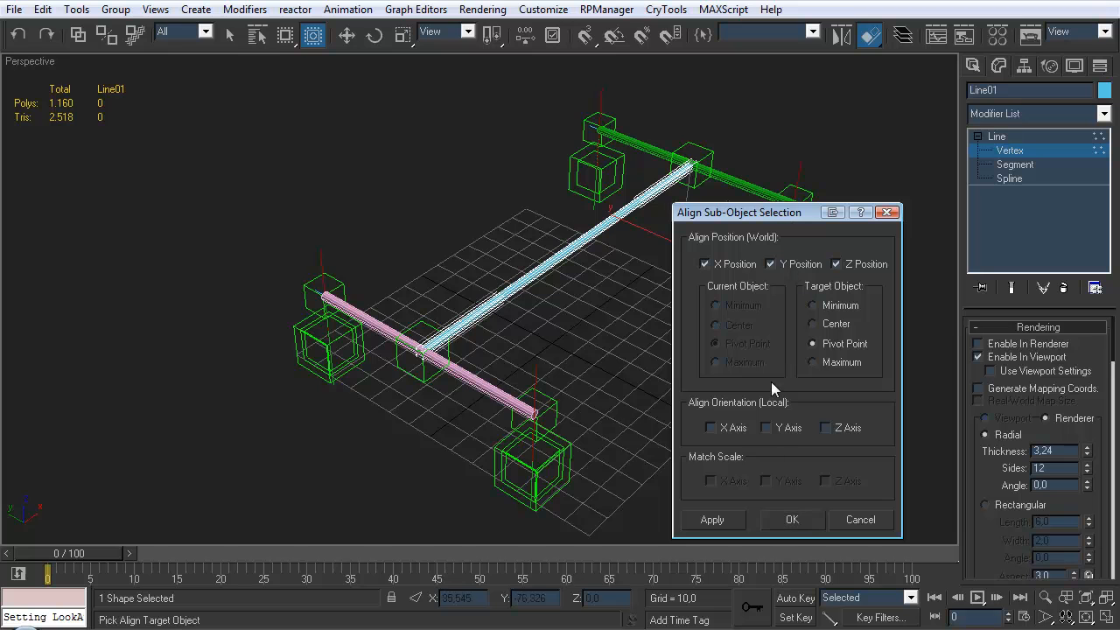
left_click(792, 520)
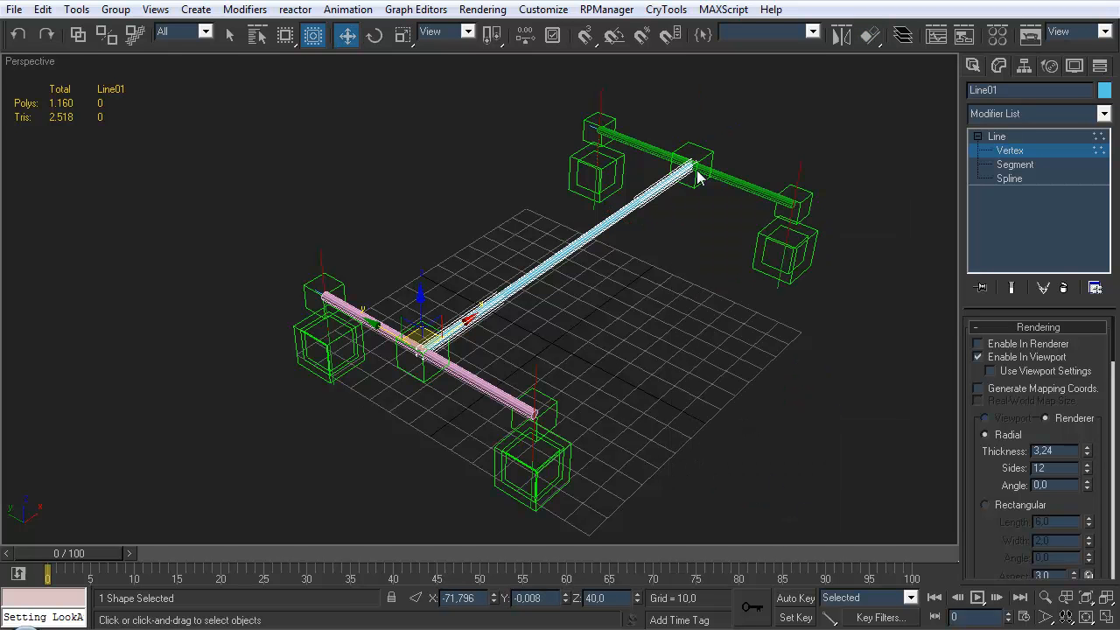
- Realign the central line's front vertex to the front center dummy's pivot, including Y position along with X and Z
left_click(872, 37)
left_click(549, 417)
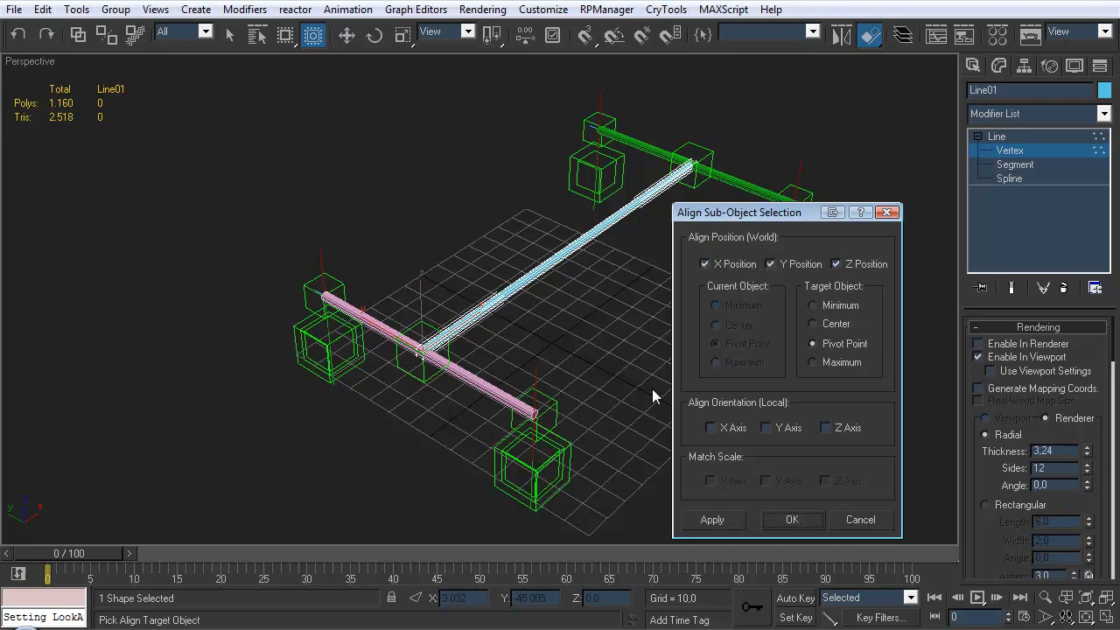
left_click(792, 520)
left_click(666, 352)
middle_click_drag(665, 352, 646, 330, "alt")
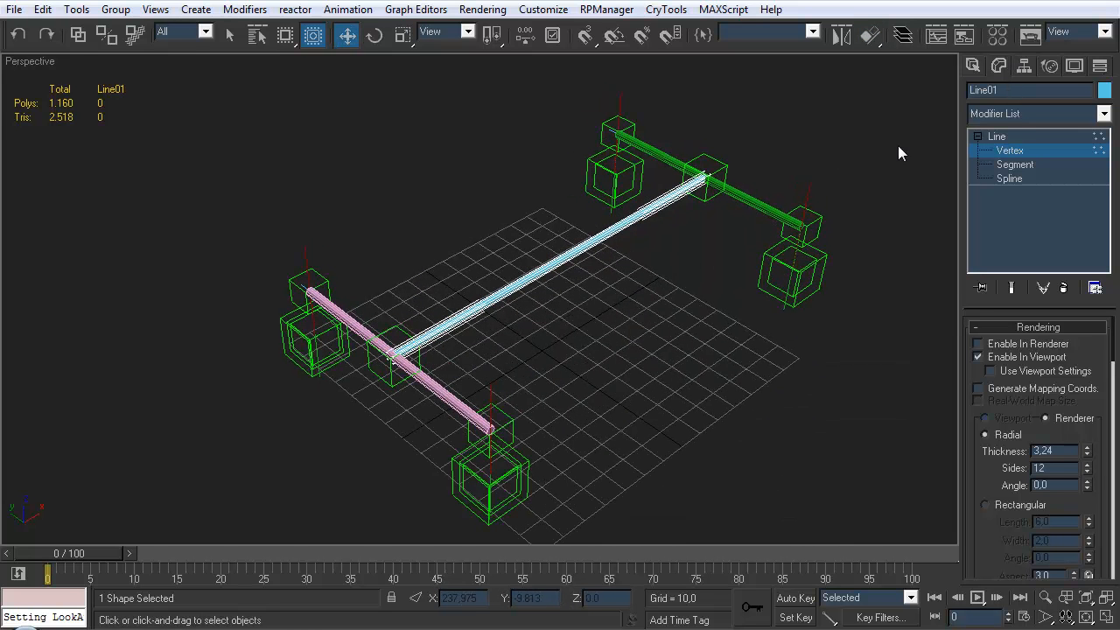
- Rename the central line as Line_Axle_Body and clear the selection
type("_Axle_body")
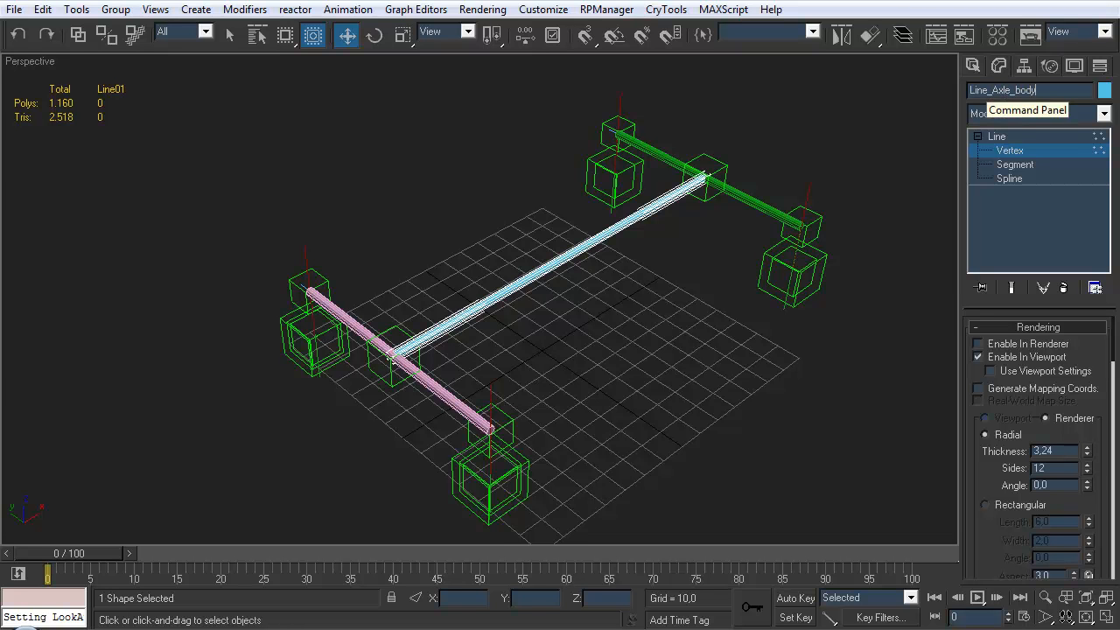
type("B")
left_click(974, 66)
mouse_move(599, 321)
middle_mouse_down()
mouse_move(537, 310)
mouse_move(582, 334)
mouse_move(613, 310)
middle_mouse_up()
left_click(590, 331)
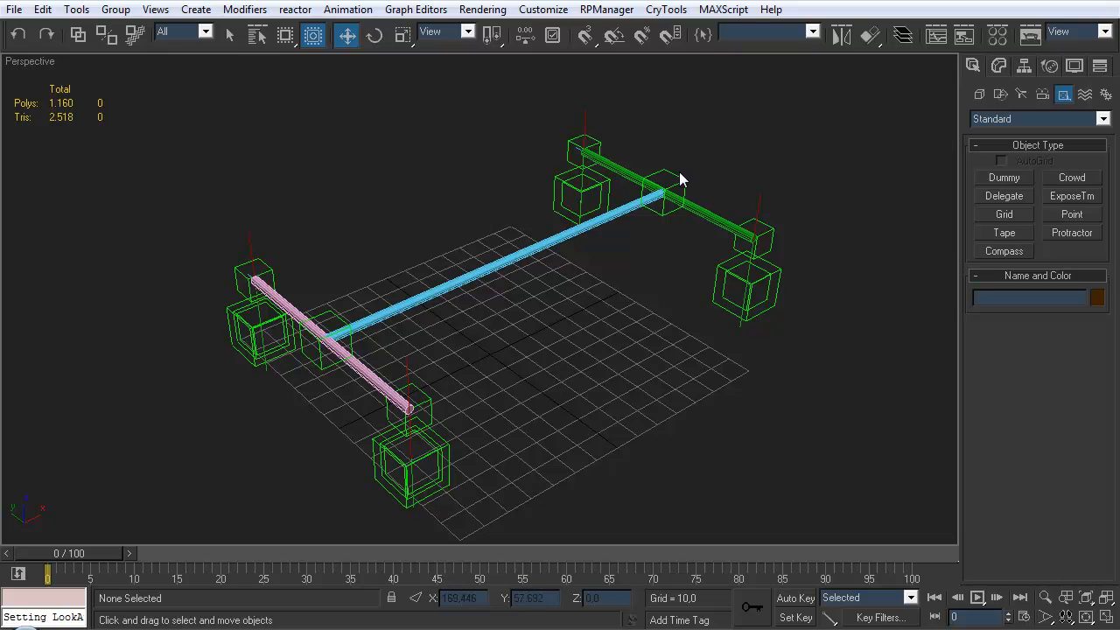
- Move only the pivot of Line_Axle_Body to the pivot of Dummy_RearAxle_Center by aligning X, Y and Z position
left_click(616, 215)
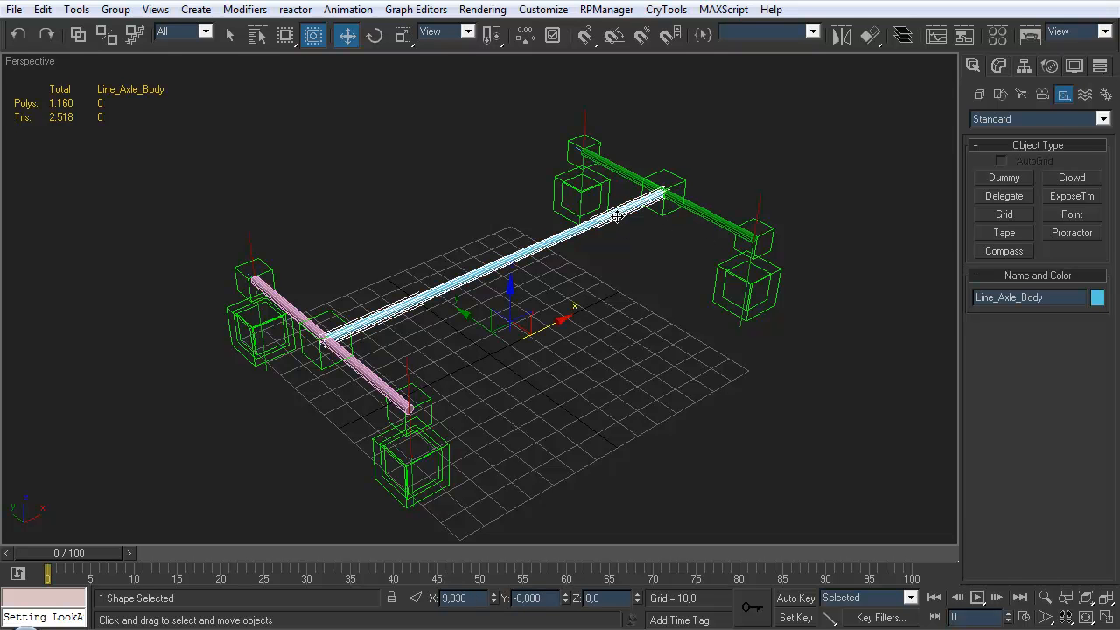
left_click(1024, 67)
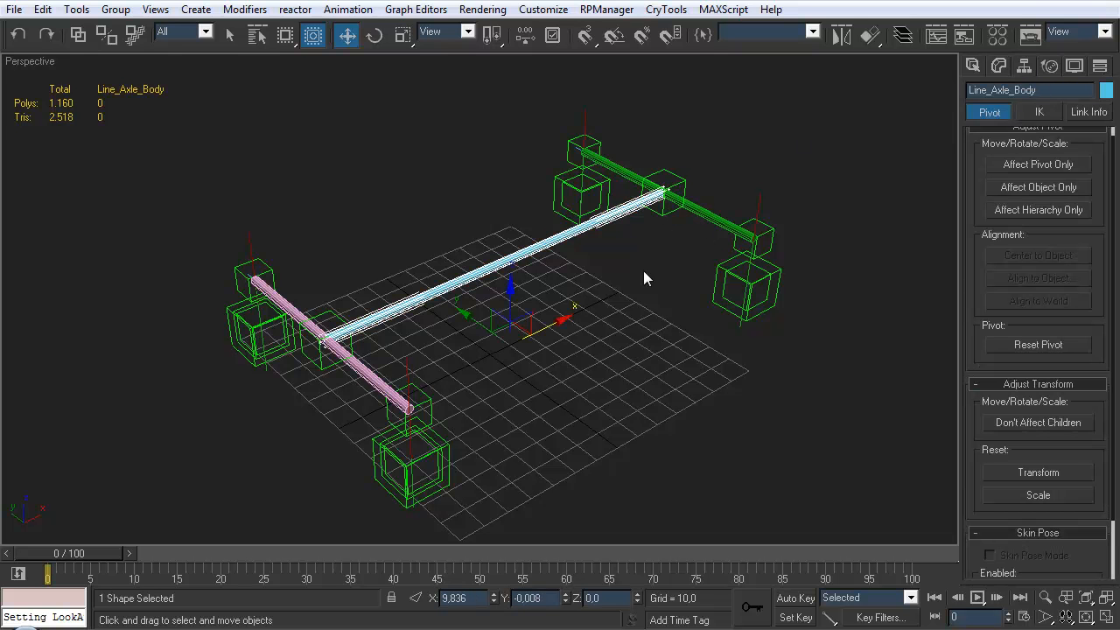
left_click(1009, 168)
left_click(869, 35)
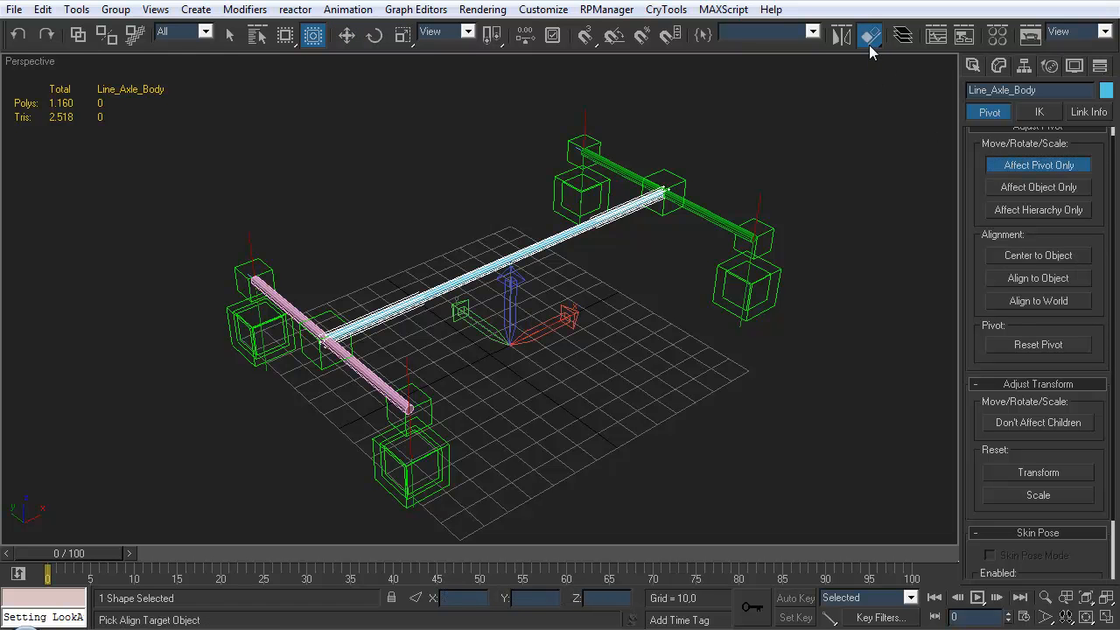
left_click(663, 212)
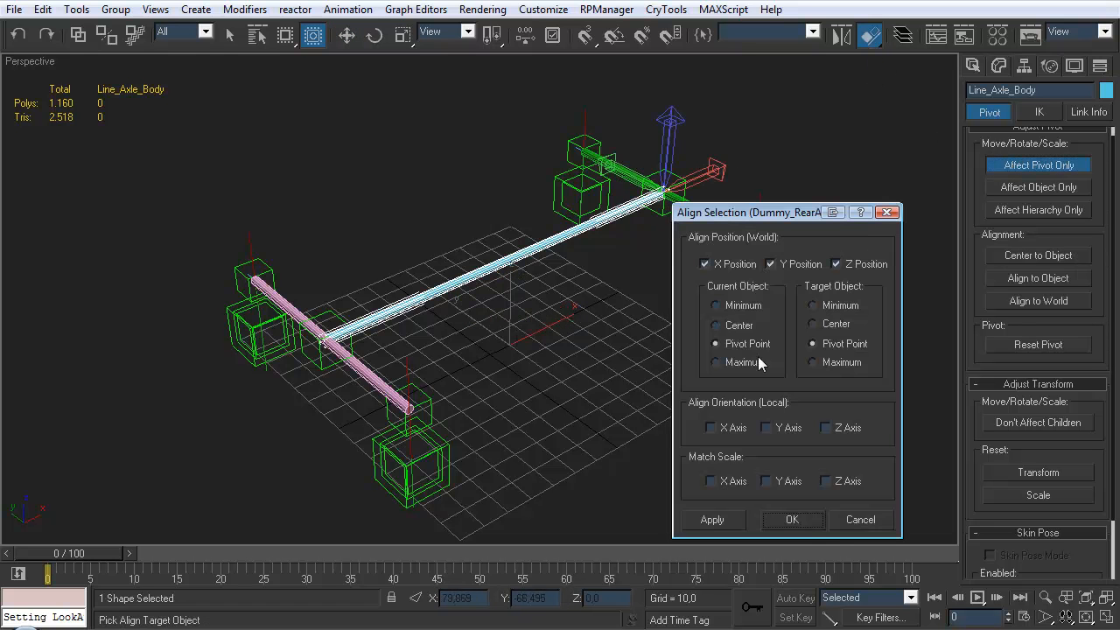
left_click(792, 520)
middle_click_drag(583, 298, 559, 335)
- Apply a Position Constraint to Line_Axle_Body with Dummy_RearAxle_Center as the target
left_click(347, 9)
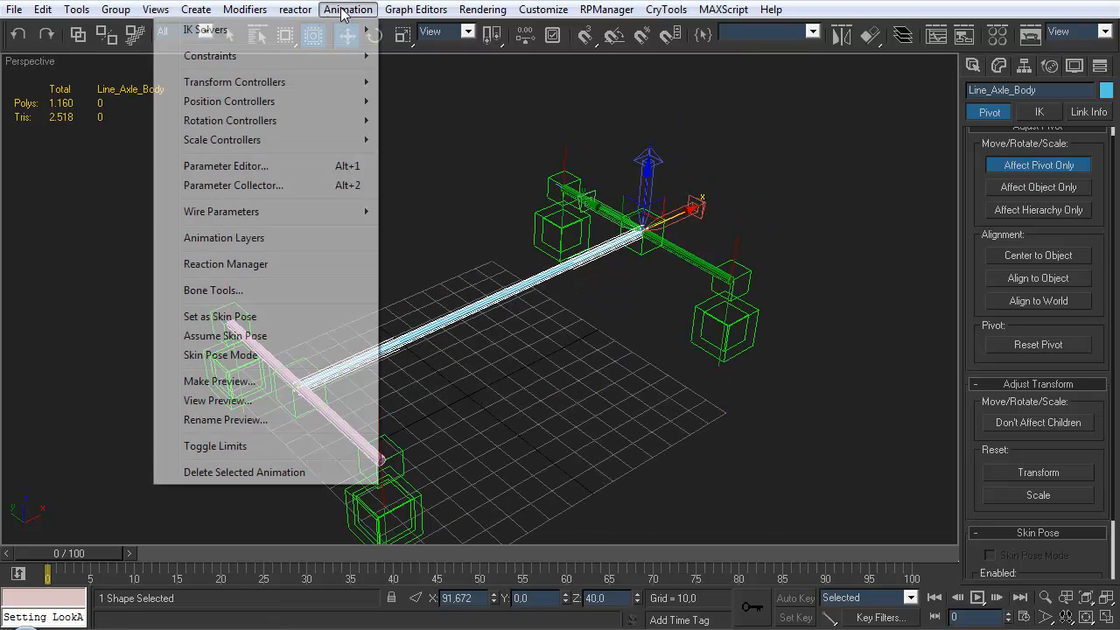
mouse_move(363, 56)
left_click(473, 120)
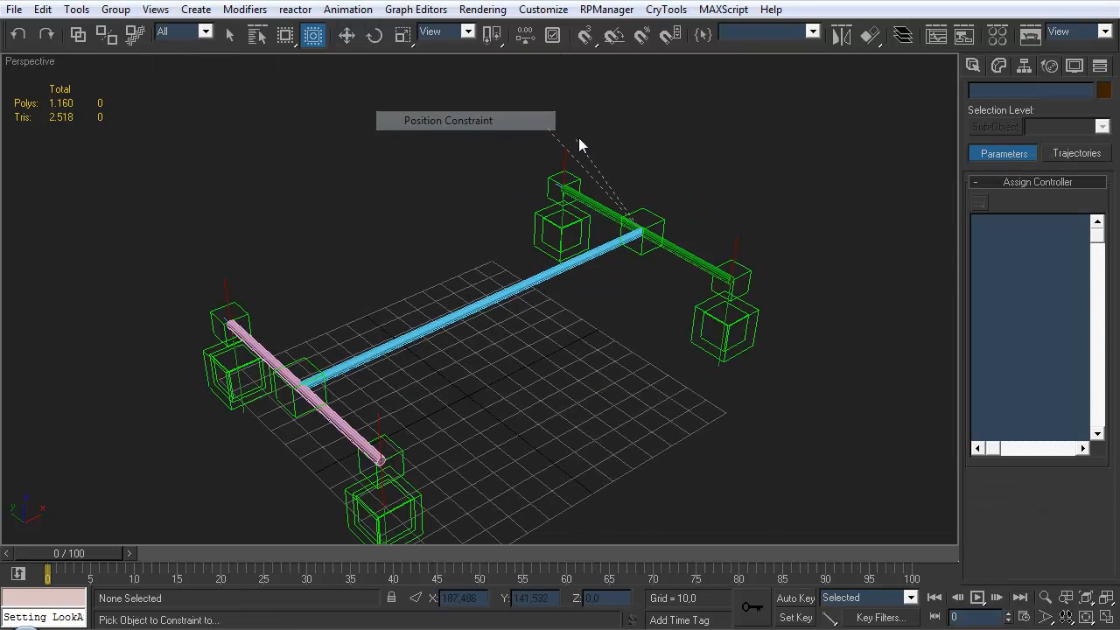
left_click(640, 253)
middle_click_drag(480, 299, 521, 254)
middle_click_drag(435, 328, 480, 308)
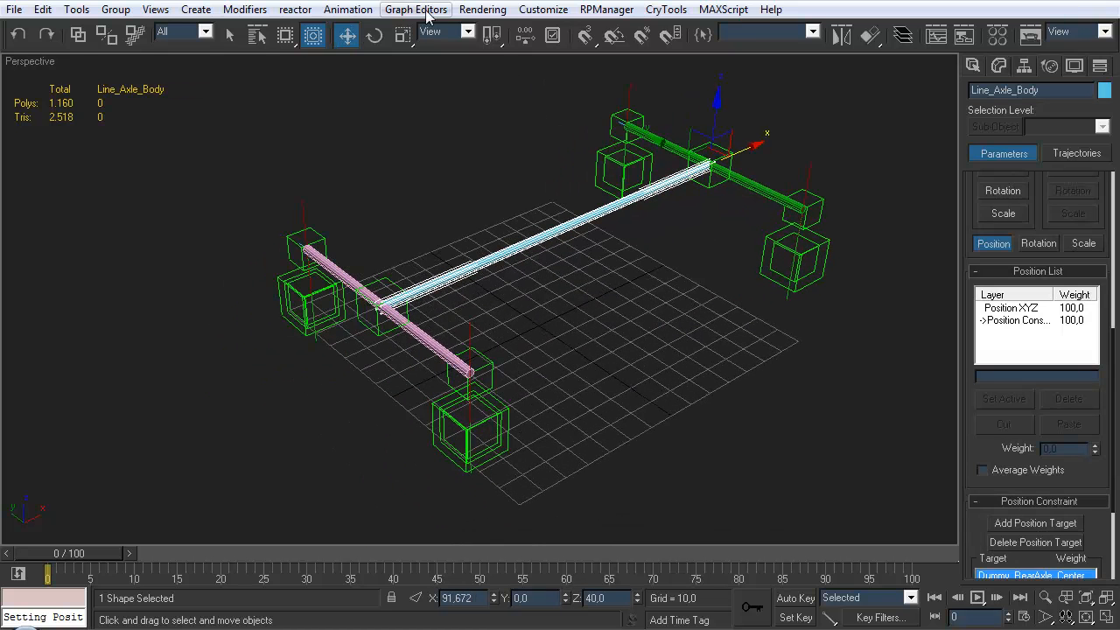
- Apply a LookAt Constraint to Line_Axle_Body targeting Dummy_FrontAxle_Center, flip its LookAt axis, and clear the selection
left_click(348, 9)
mouse_move(358, 56)
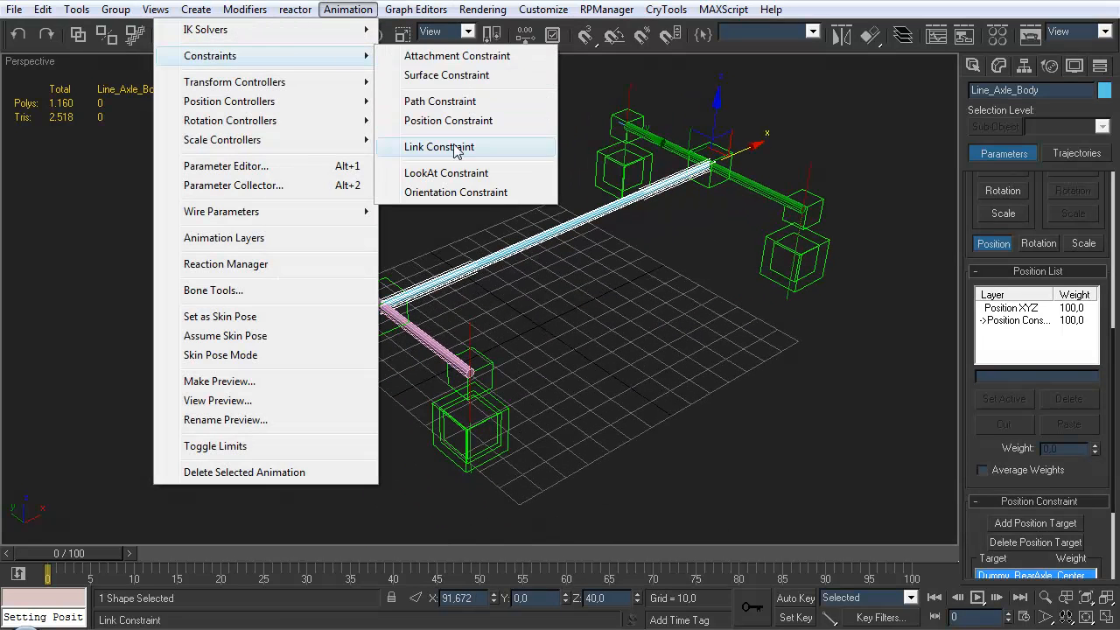
left_click(465, 173)
left_click(373, 328)
middle_click_drag(538, 357, 543, 352)
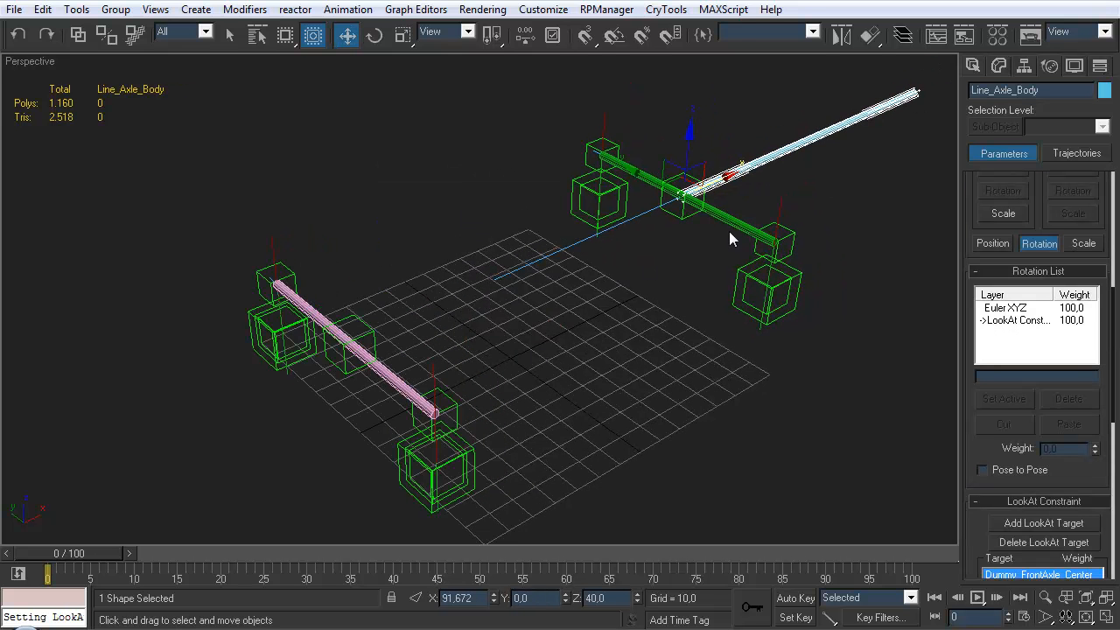
scroll(965, 500, "down", 10)
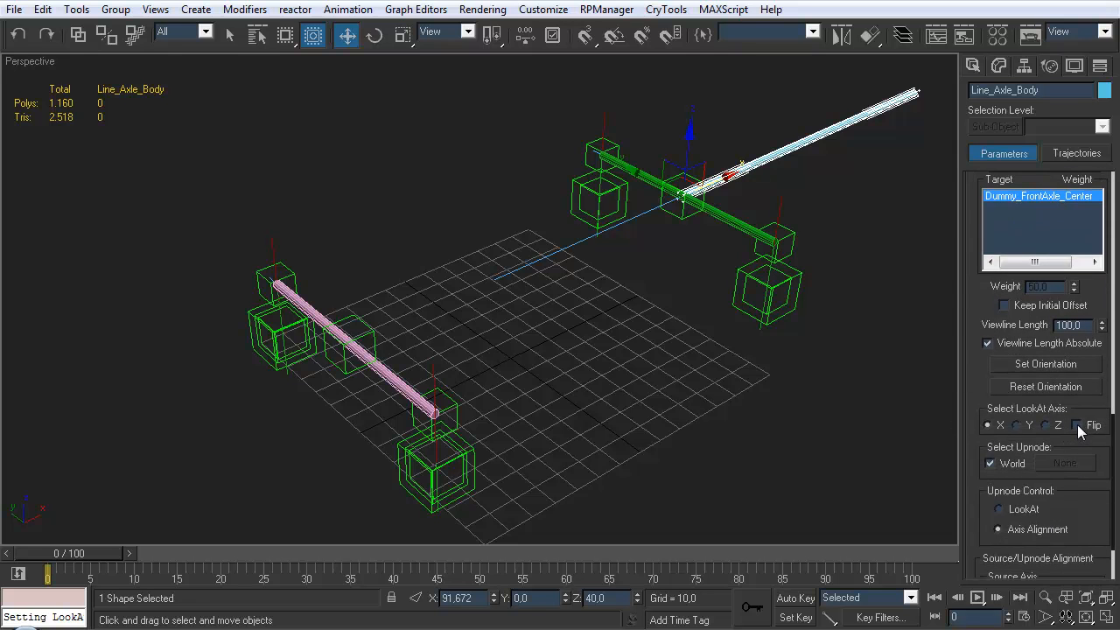
left_click(1078, 425)
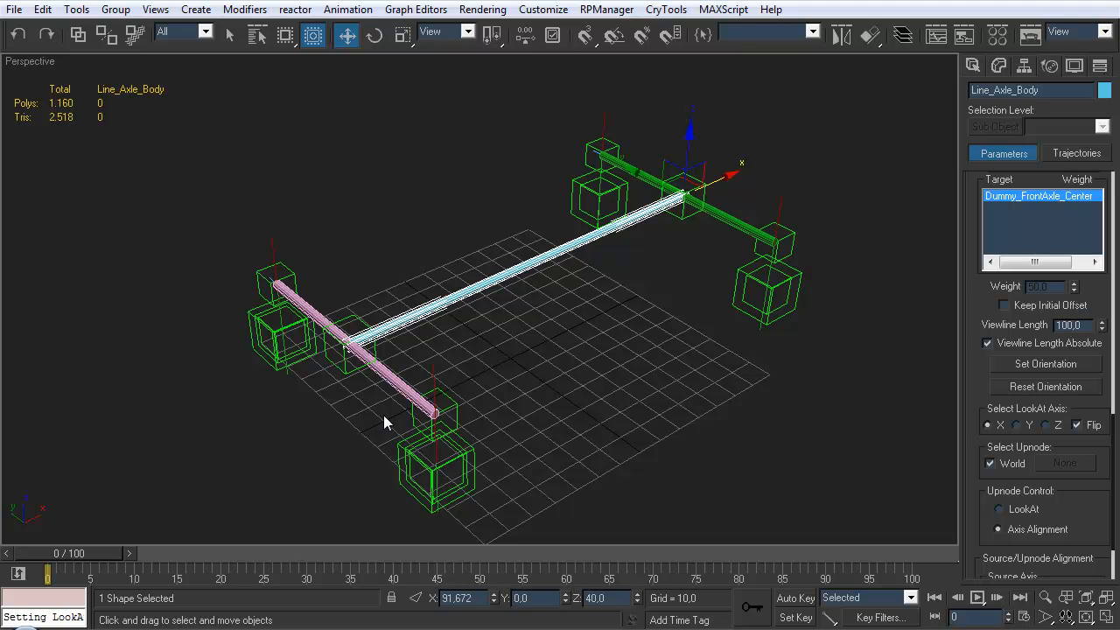
middle_click_drag(478, 326, 518, 336, "alt")
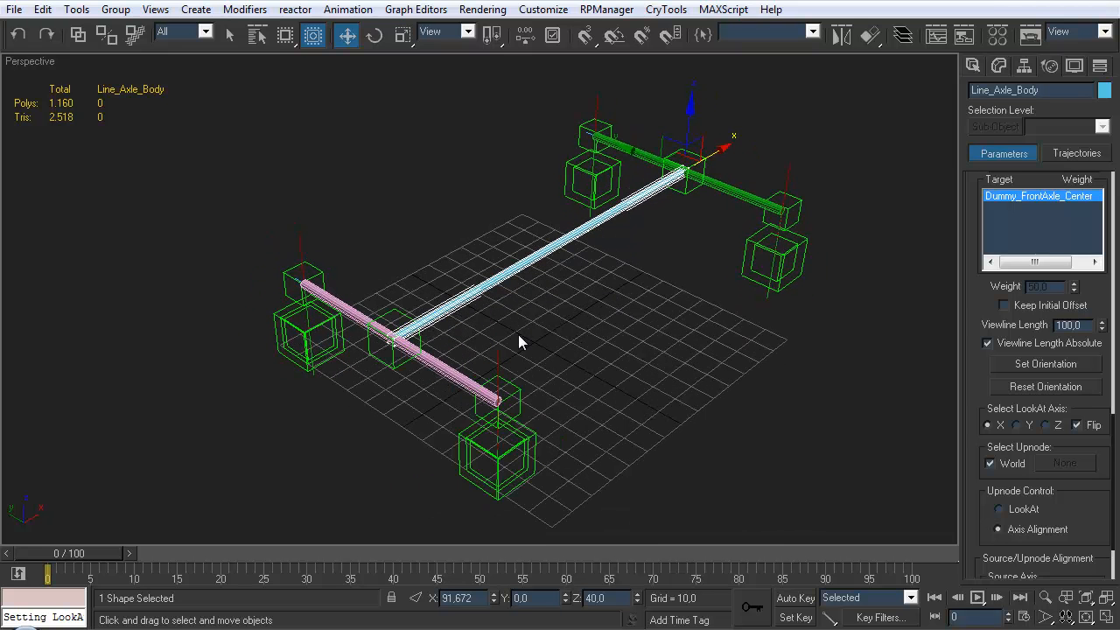
left_click(972, 68)
middle_click_drag(610, 287, 593, 316, "alt")
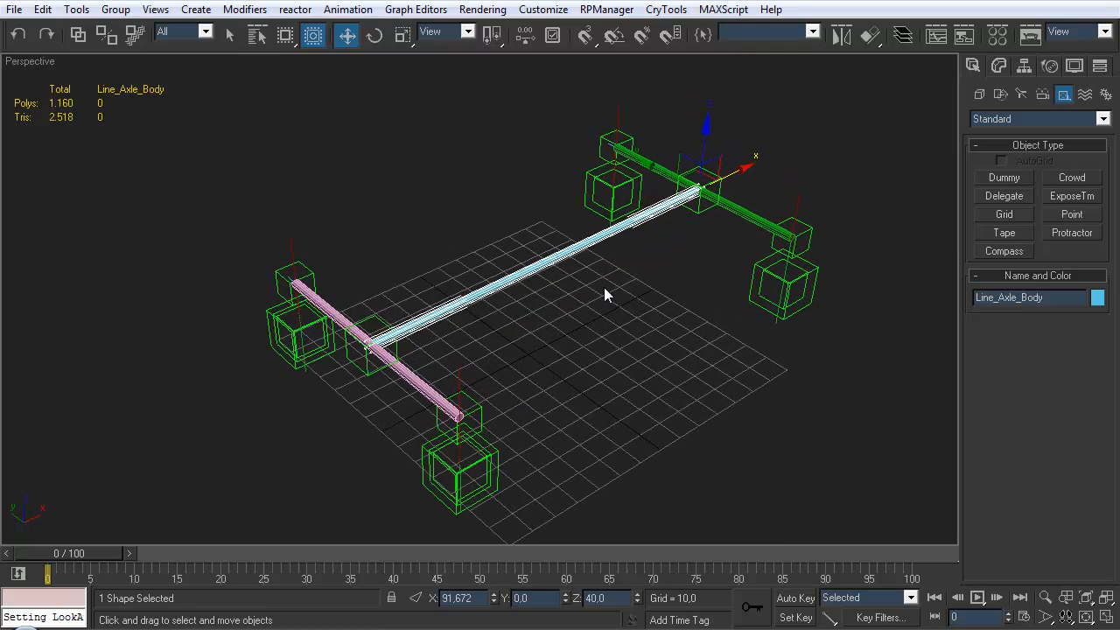
left_click(666, 287)
middle_click_drag(666, 286, 648, 306, "alt")
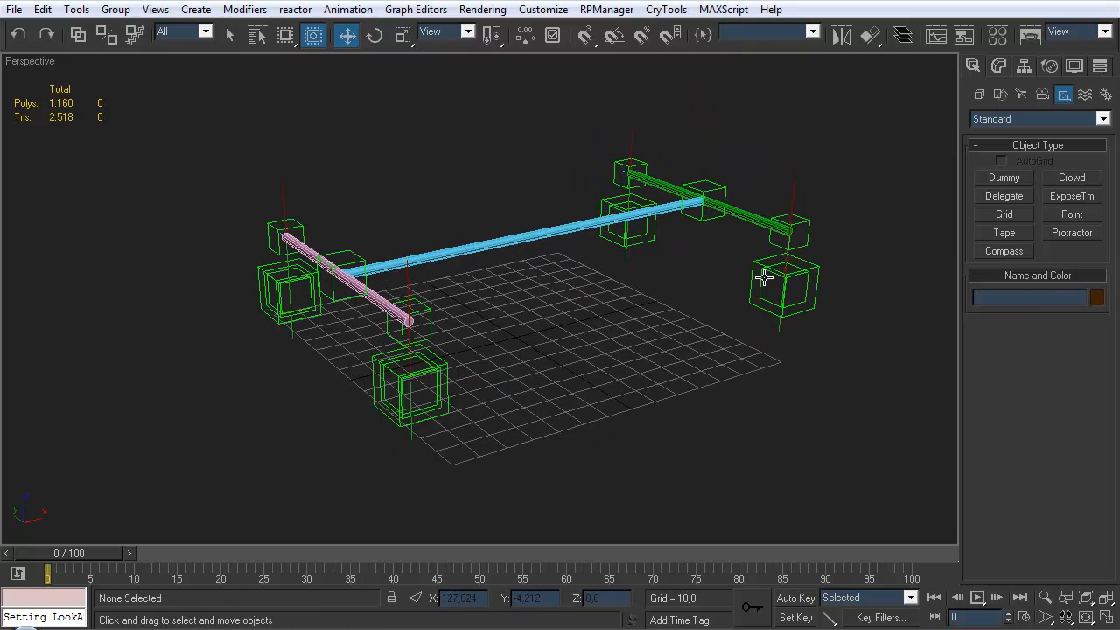
- Try moving Dummy_WheelHub_RL to test the central line's constraints, and deselect the dummy
left_click(797, 301)
mouse_move(787, 235)
left_mouse_down()
mouse_move(790, 198)
mouse_move(786, 249)
mouse_move(791, 140)
mouse_move(773, 241)
left_mouse_up()
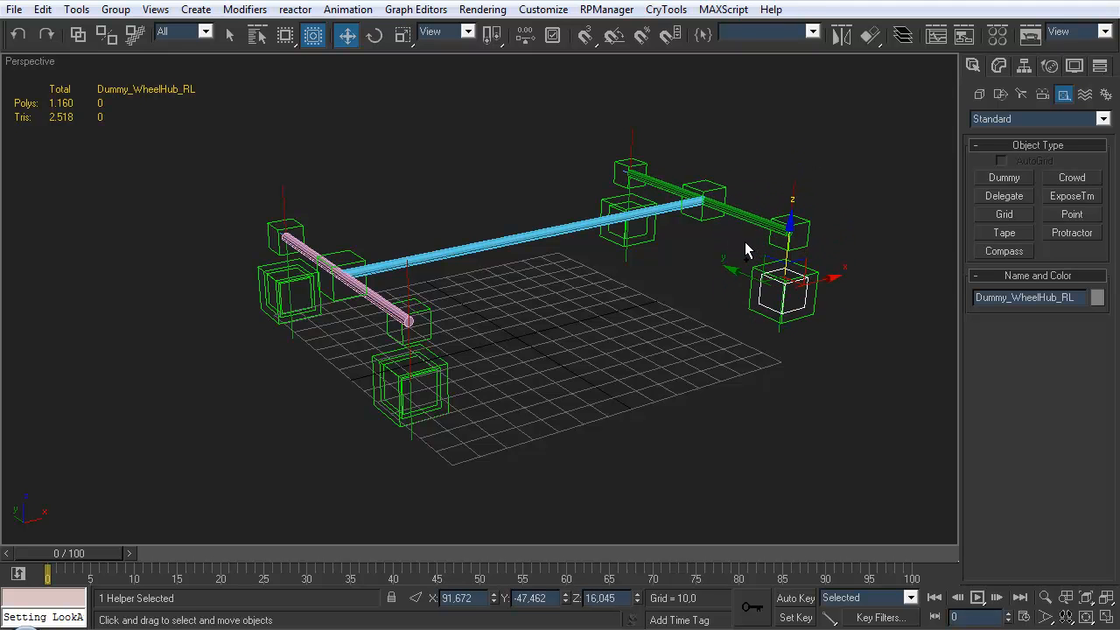
left_click(746, 250)
- Link Dummy_RearAxle_Center to the rear axle line and the front axle's center dummy to the front axle line
middle_click_drag(685, 315, 668, 354, "alt")
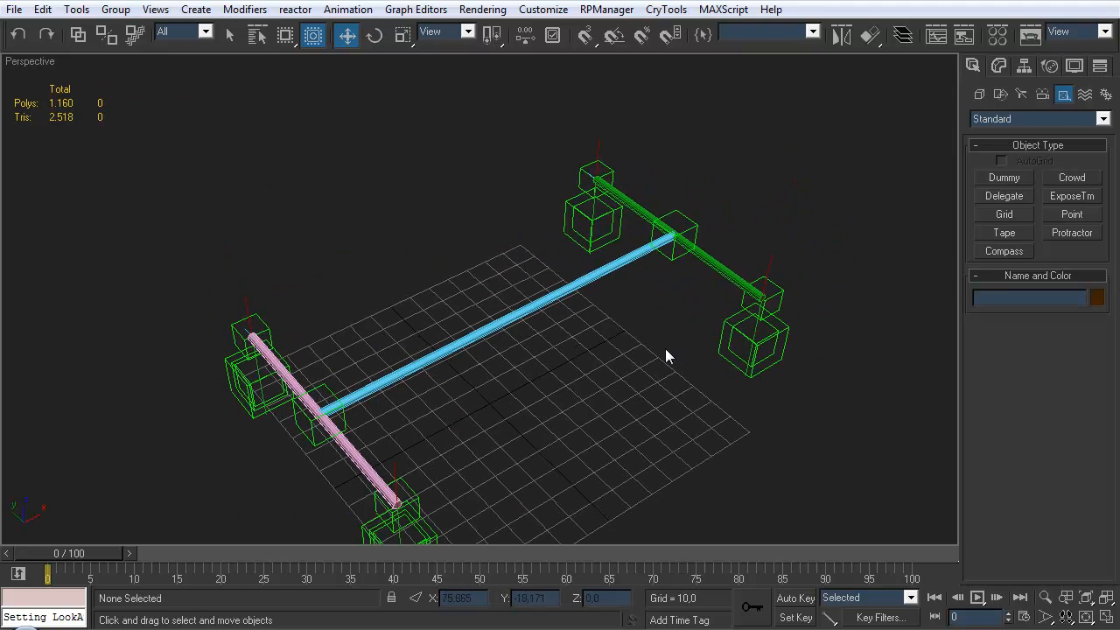
left_click(77, 35)
left_click(697, 228)
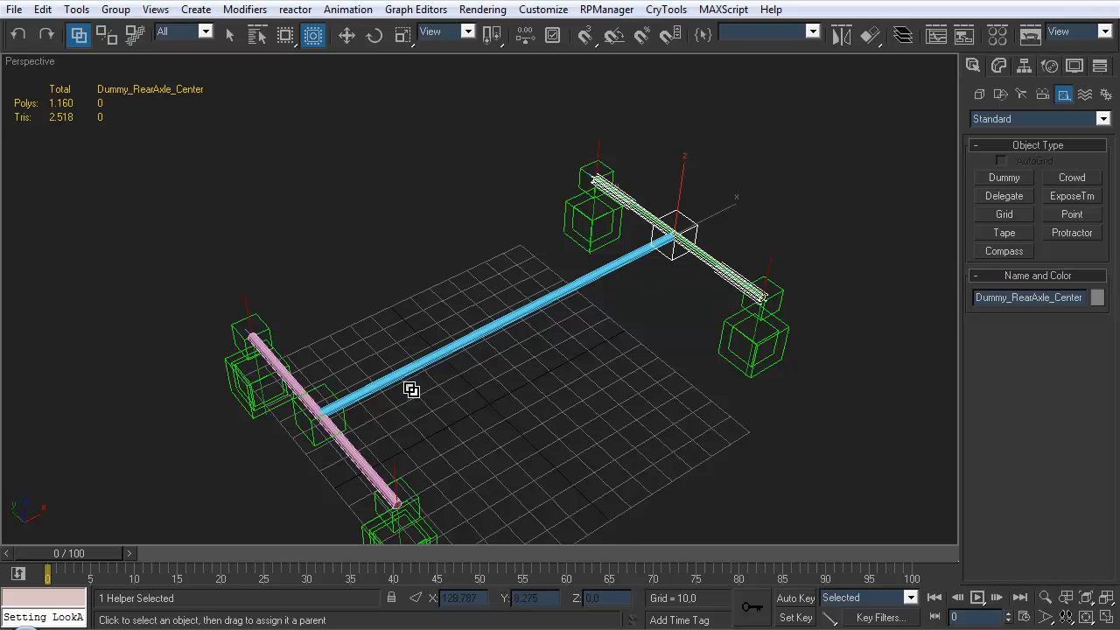
middle_click_drag(463, 370, 633, 257, "alt")
left_click(614, 302)
left_click_drag(639, 313, 665, 317)
left_click(636, 368)
- Move Dummy_WheelHub_RL up and down along Z to test the linked axle, undo the move, and deselect it
middle_click_drag(700, 266, 787, 265)
left_click(785, 267)
key("w")
middle_click_drag(740, 294, 748, 185, "alt")
left_click_drag(735, 175, 733, 123)
middle_click_drag(733, 123, 665, 320, "alt")
left_click_drag(719, 222, 710, 271)
key("ctrl+z")
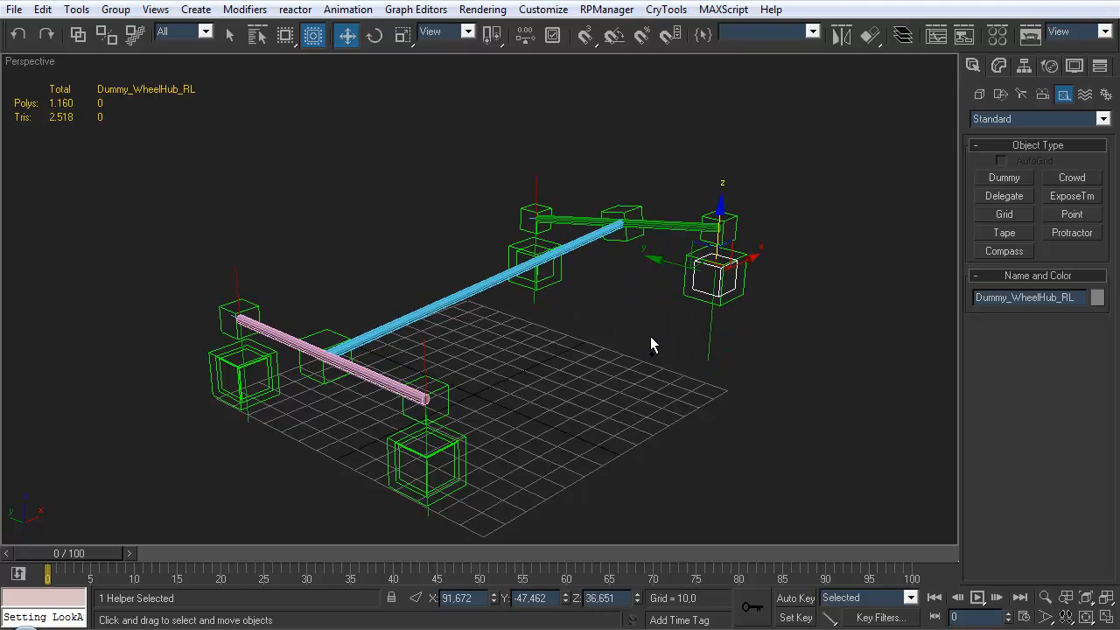
left_click(634, 366)
middle_click_drag(594, 313, 577, 335, "alt")
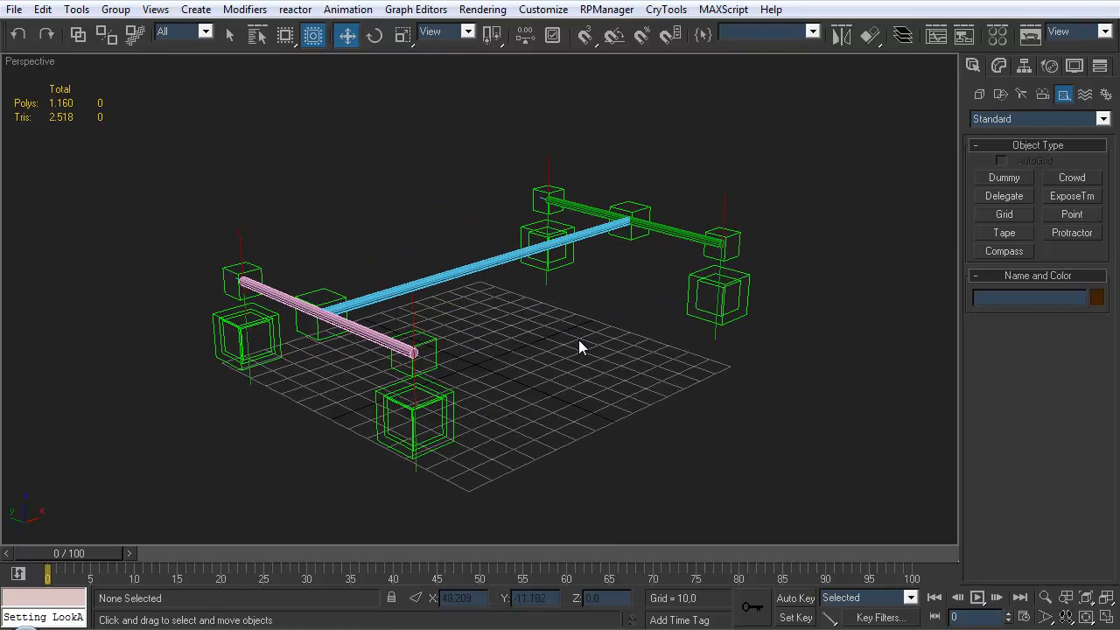
middle_click_drag(576, 313, 482, 252, "alt")
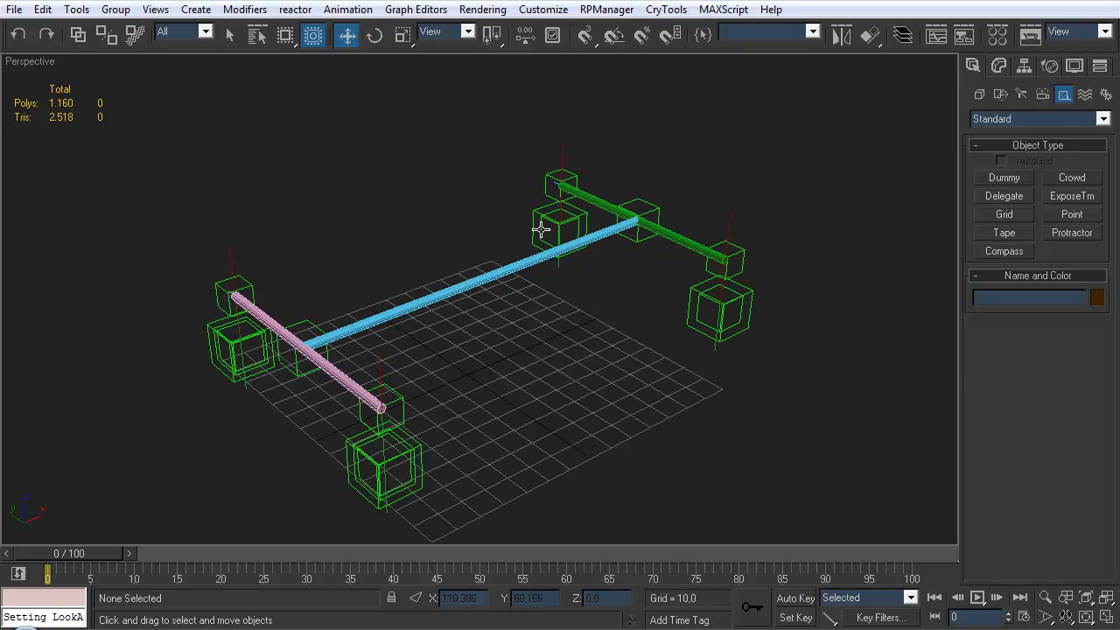
middle_click_drag(608, 359, 610, 316, "alt")
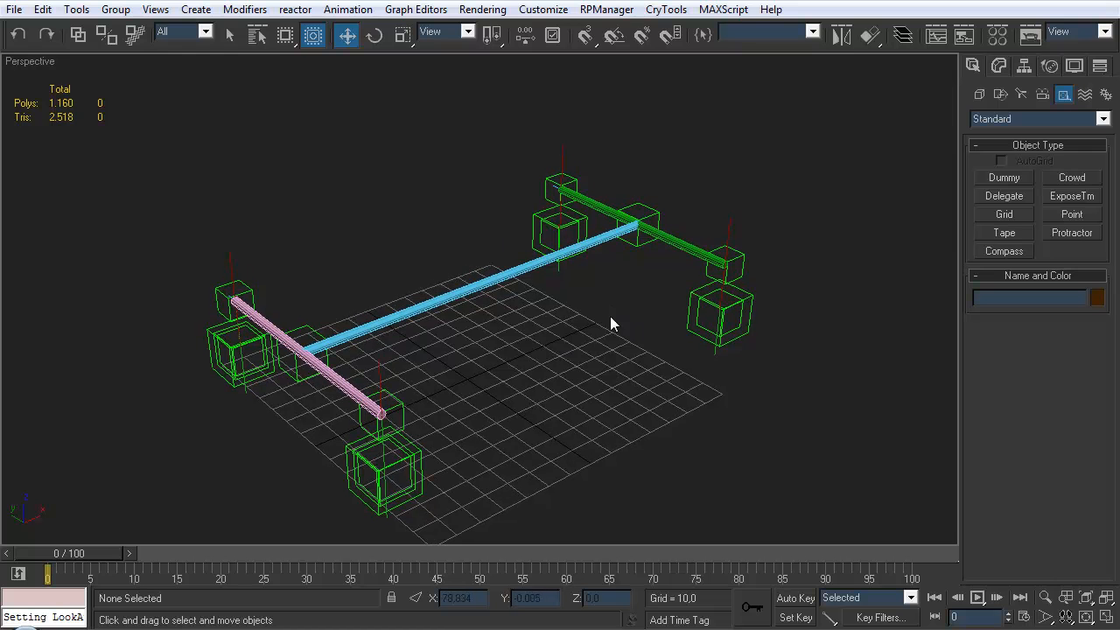
- Create a dummy helper on the grid in front of the central line and name it Dummy_Body_Susp
left_click(1004, 177)
left_click_drag(550, 432, 583, 396)
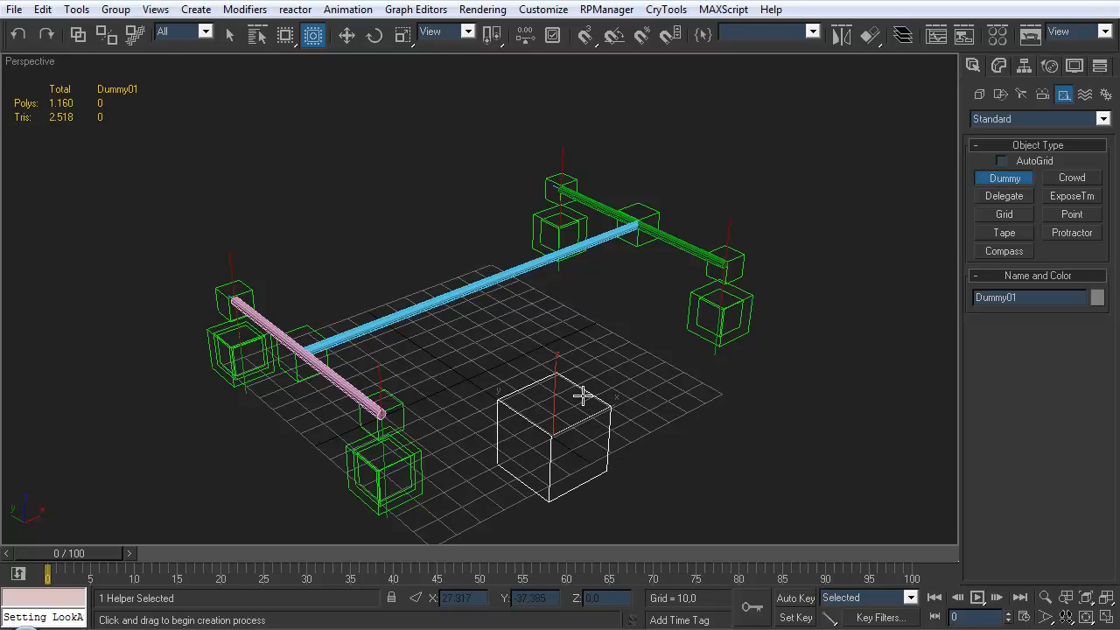
key("w")
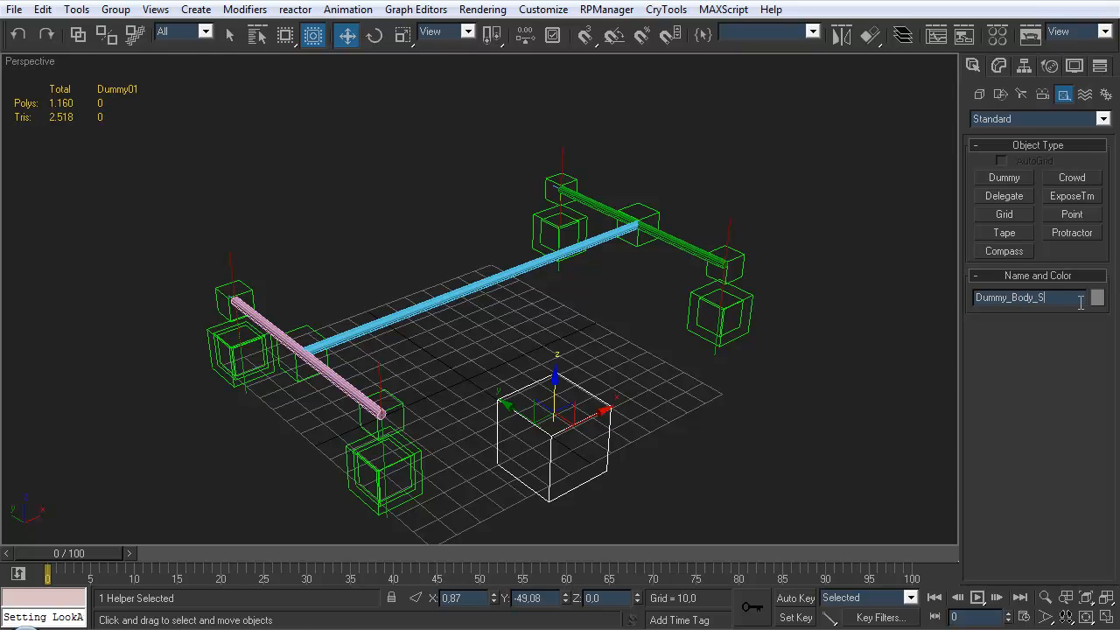
middle_click_drag(567, 279, 576, 258)
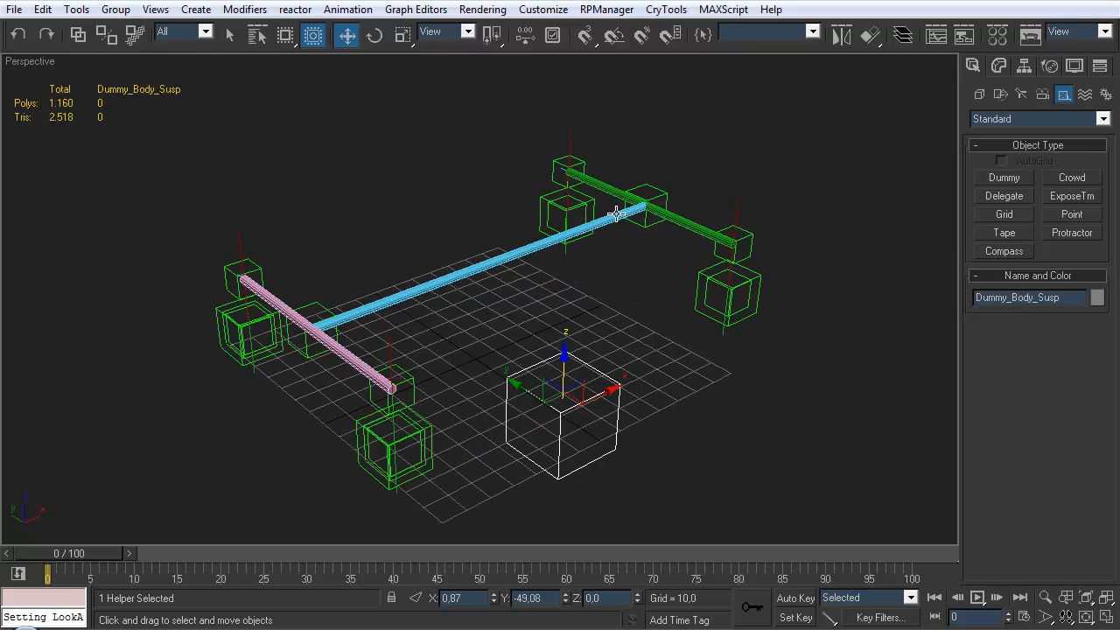
- Align Dummy_Body_Susp's pivot point to the center of Line_Axle_Body in X, Y and Z position
left_click(868, 35)
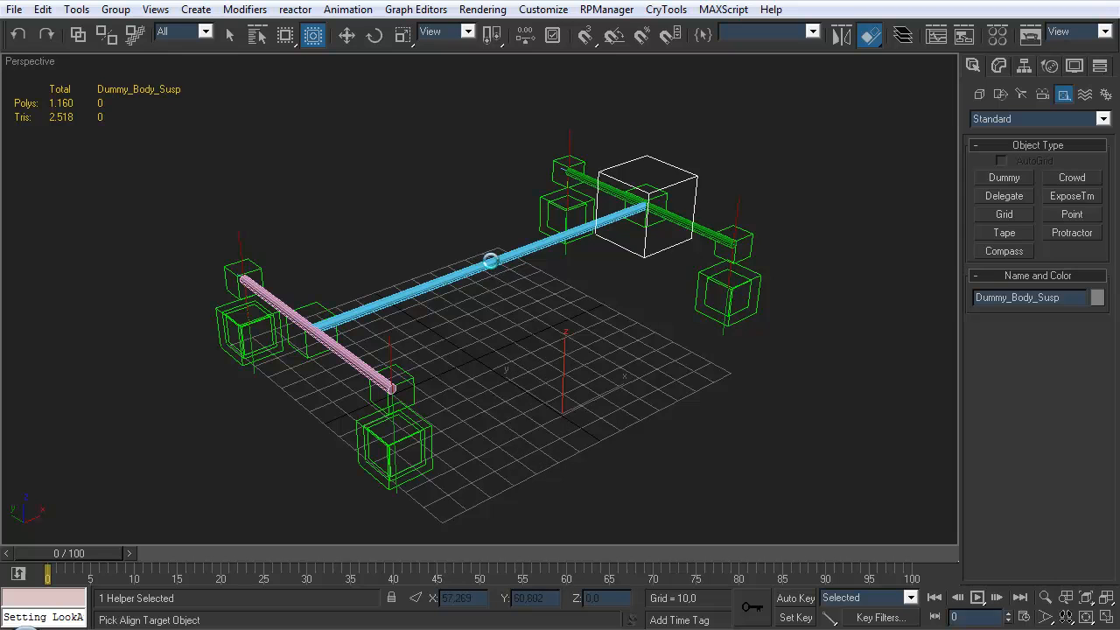
left_click(492, 265)
left_click_drag(726, 212, 751, 185)
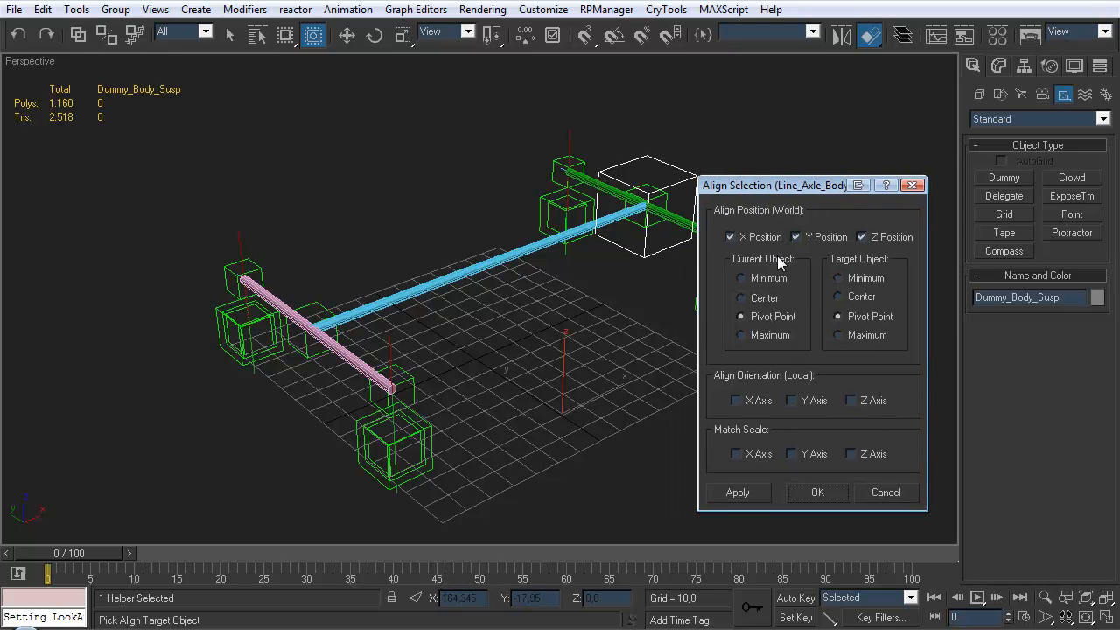
left_click(853, 297)
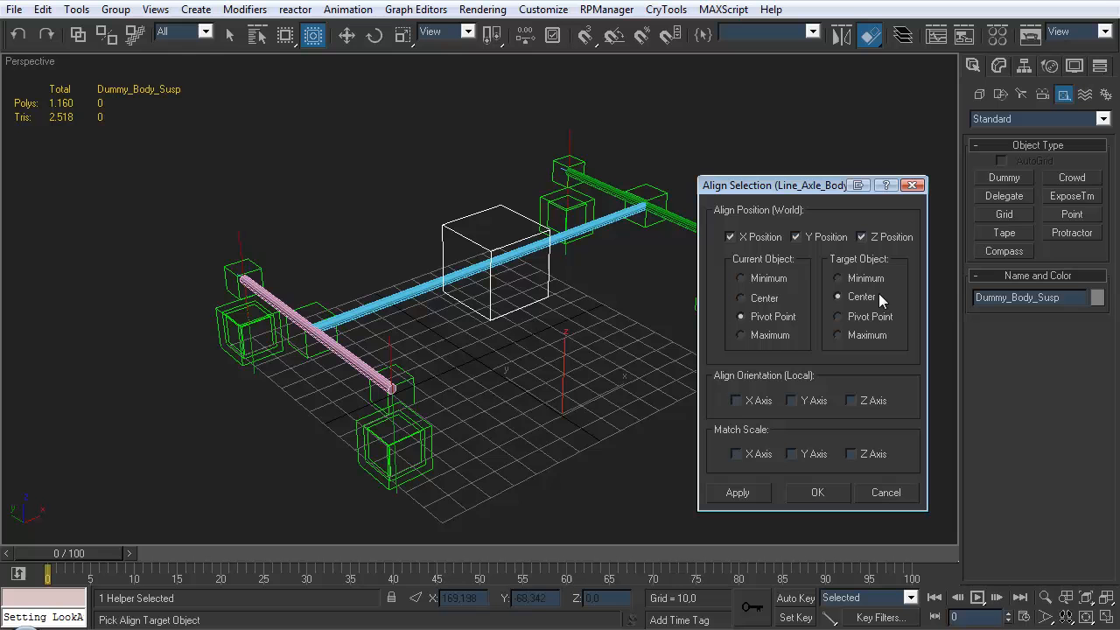
left_click(817, 493)
- Lower Dummy_Body_Susp along Z to about 26.7, below the central body line
middle_click_drag(753, 425, 504, 347, "alt")
middle_click_drag(460, 245, 479, 231)
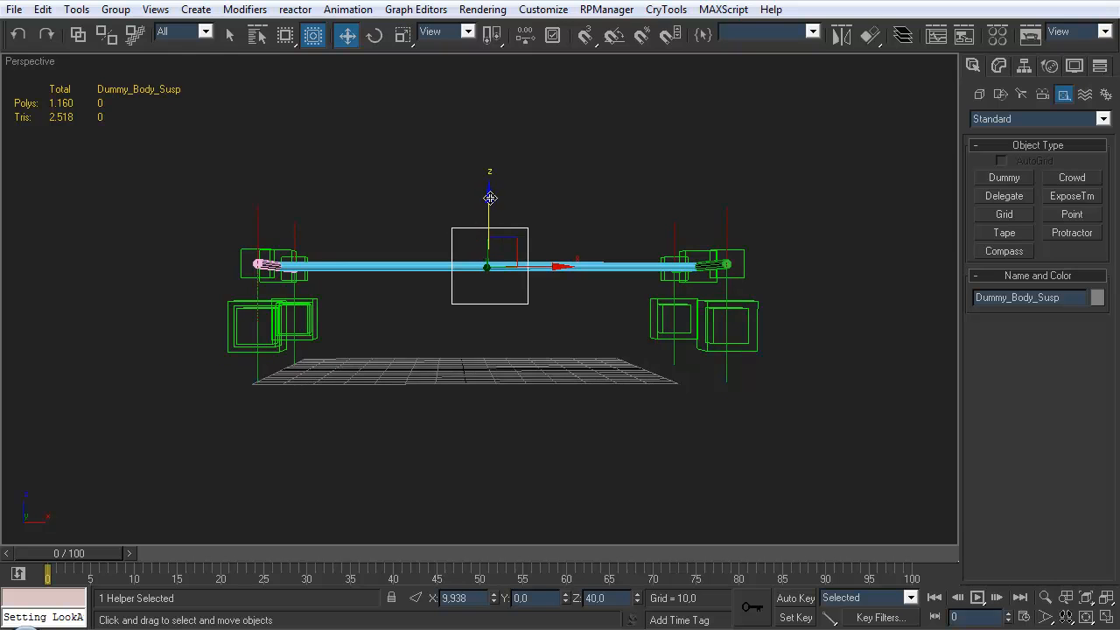
left_click_drag(486, 209, 487, 244)
middle_click_drag(516, 226, 559, 251, "alt")
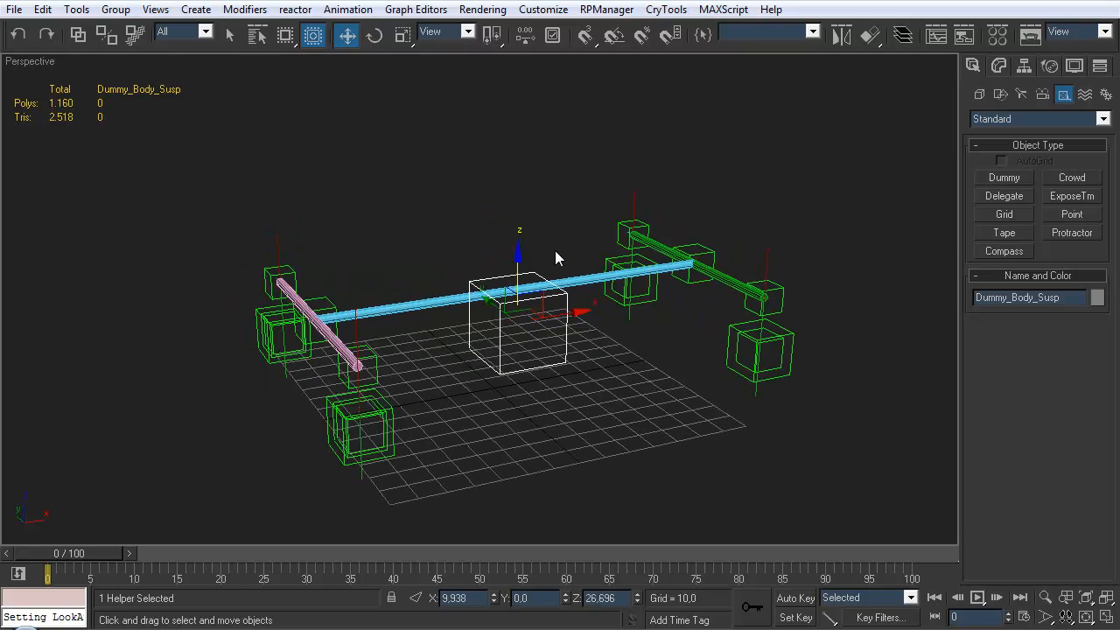
middle_click_drag(584, 311, 554, 336, "alt")
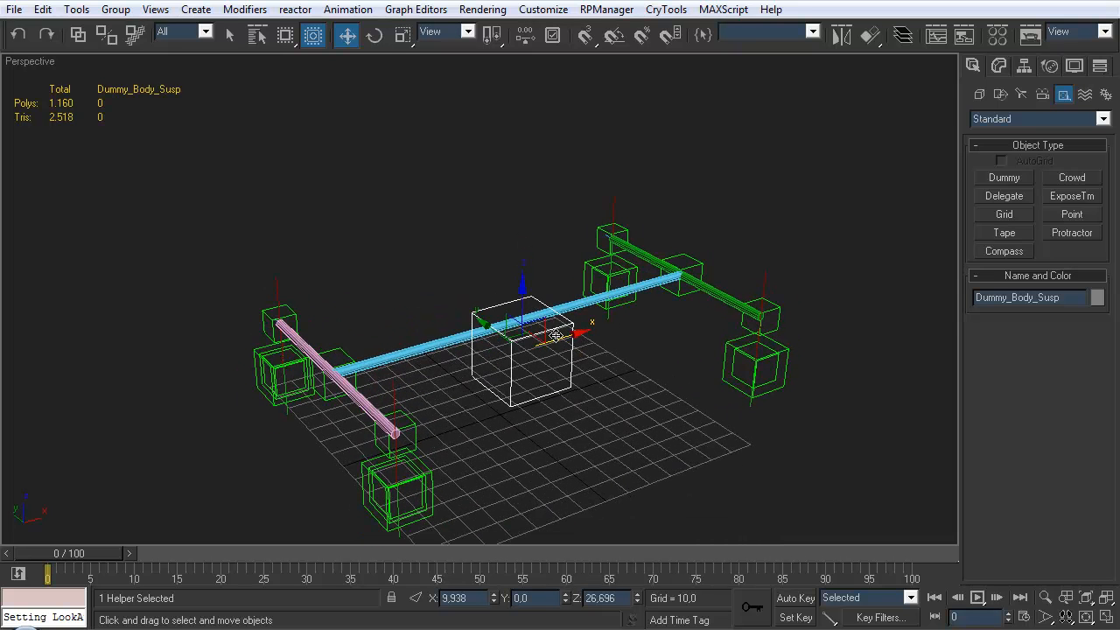
- Link Dummy_Body_Susp to Line_Axle_Body as its parent and clear the selection
left_click(78, 34)
left_click_drag(503, 377, 435, 356)
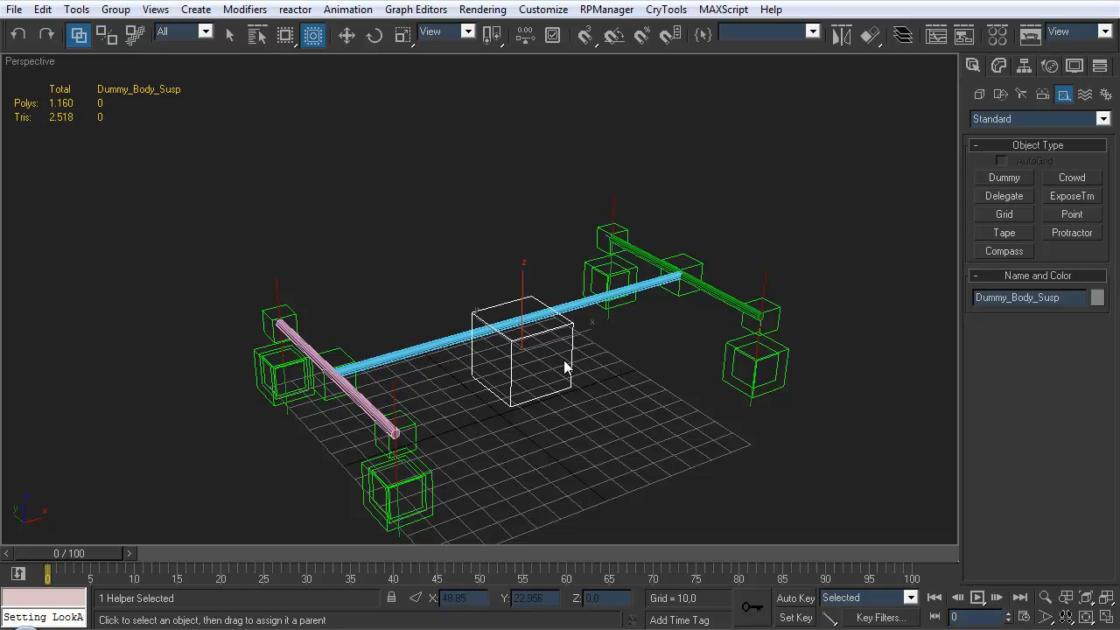
middle_click_drag(596, 340, 588, 350)
left_click(709, 390)
- Raise Dummy_WheelHub_RL to about Z 38 to test how the body dummy follows, and undo the move
middle_click_drag(641, 453, 781, 383, "alt")
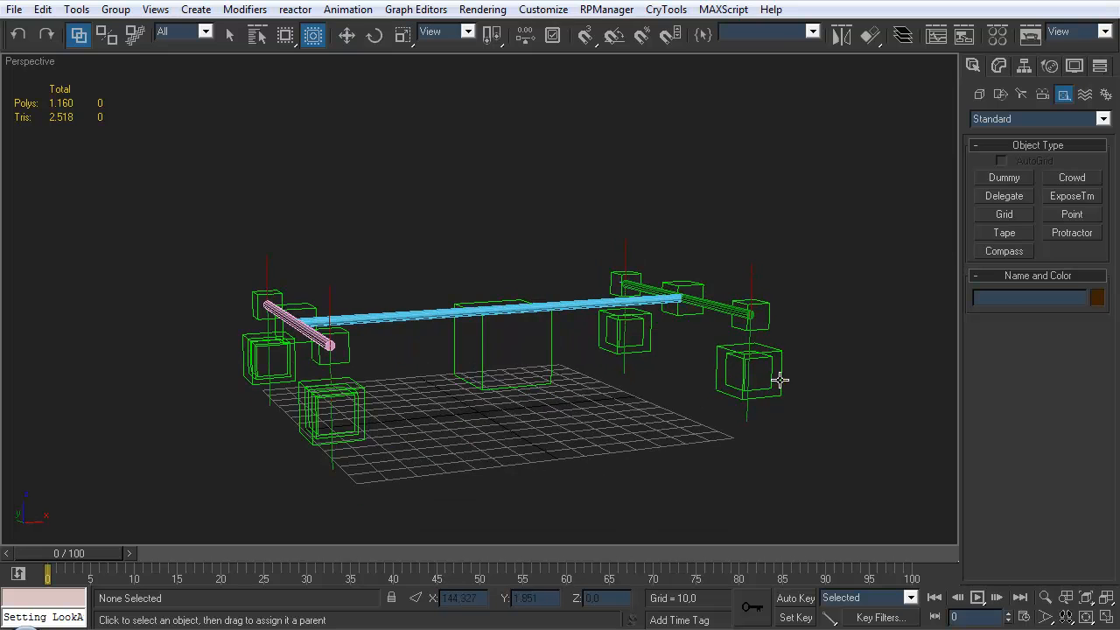
left_click(770, 386)
key("w")
middle_click_drag(756, 316, 698, 325, "alt")
left_click_drag(719, 373, 691, 269)
middle_click_drag(692, 269, 613, 287, "alt")
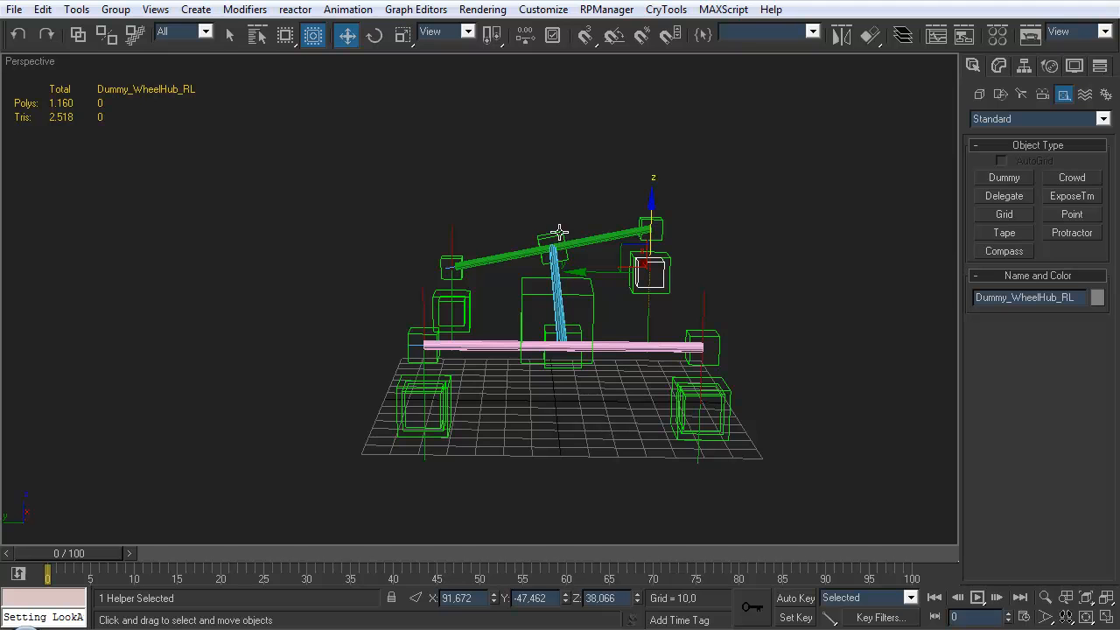
middle_click_drag(625, 370, 579, 377, "alt")
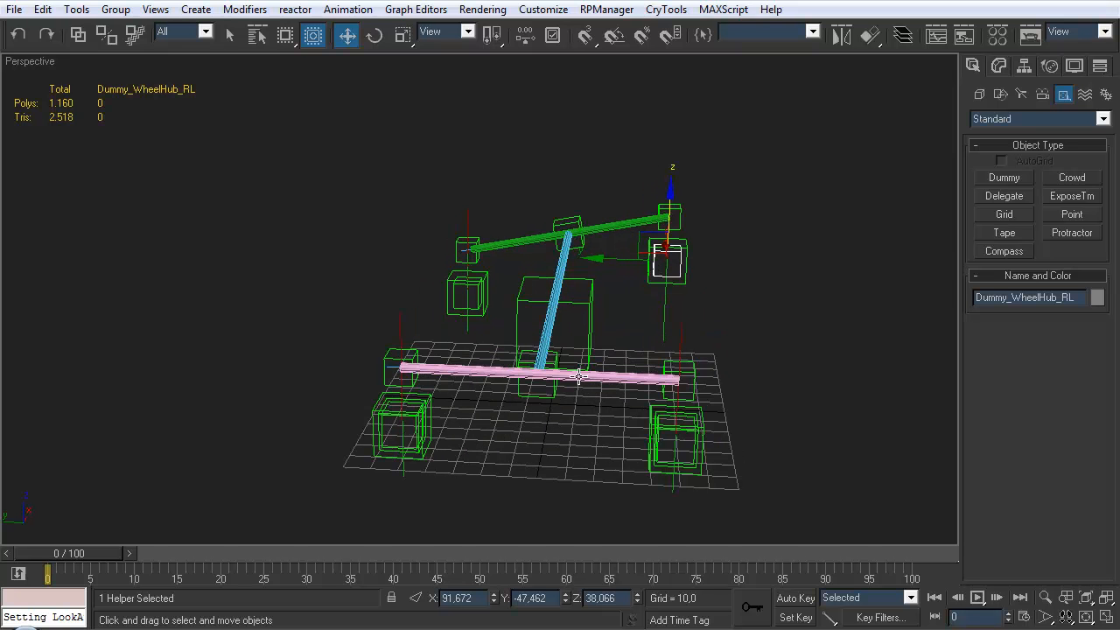
key("ctrl+z")
key("ctrl+z")
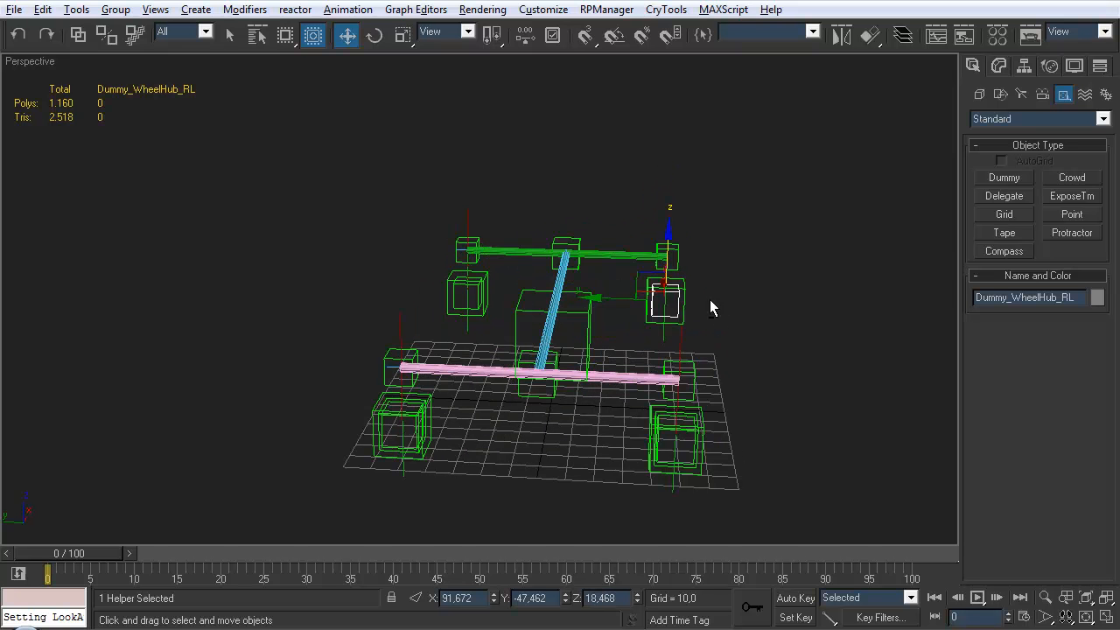
- Apply an Orientation Constraint to Dummy_Body_Susp with Line_Axle_Rear as the target
middle_click_drag(719, 306, 634, 332, "alt")
key("q")
left_click(636, 387)
left_click(586, 363)
middle_click_drag(587, 362, 590, 333, "alt")
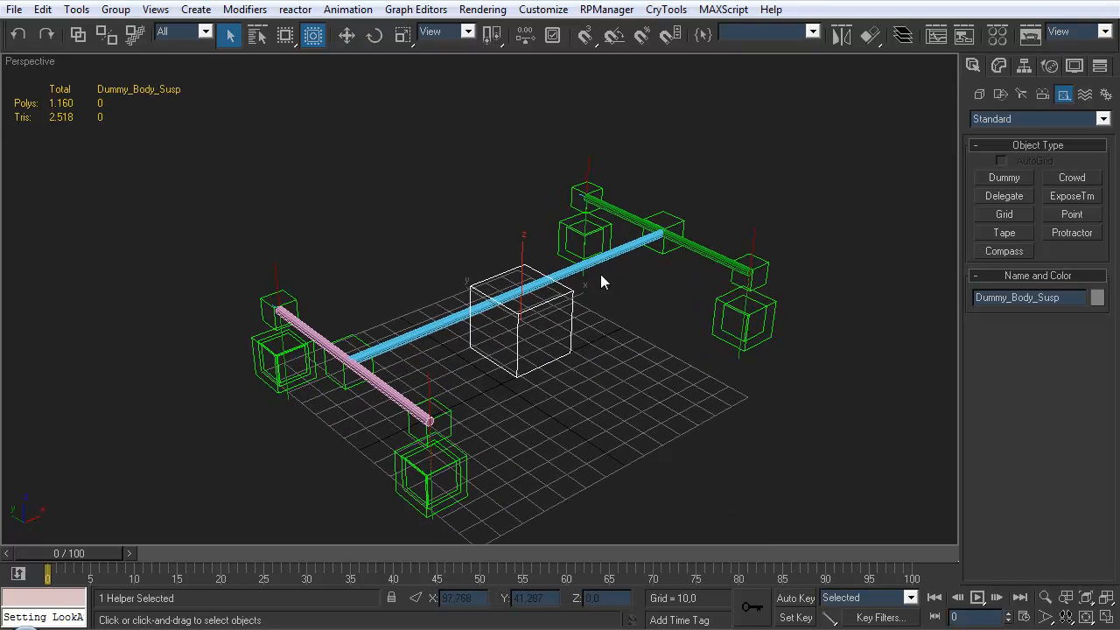
left_click(348, 9)
mouse_move(315, 58)
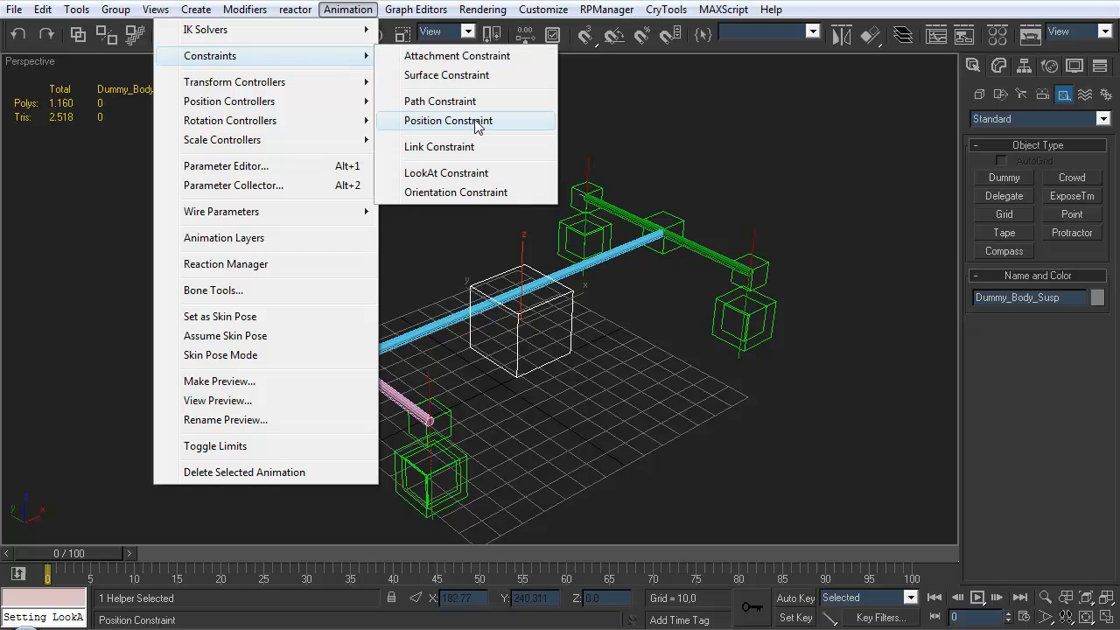
left_click(481, 192)
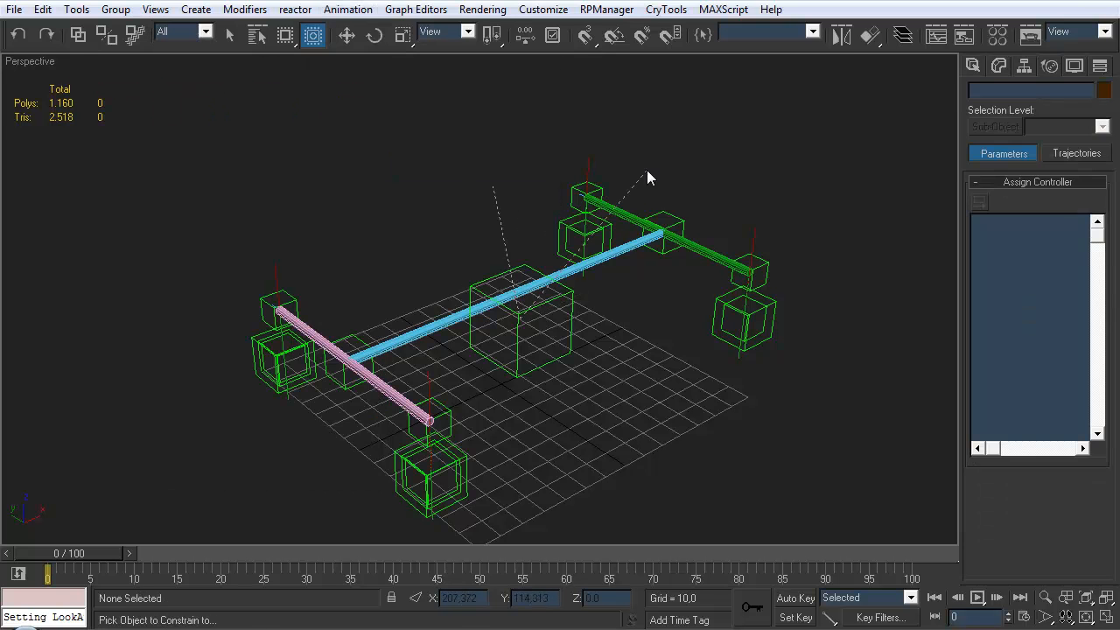
left_click(705, 254)
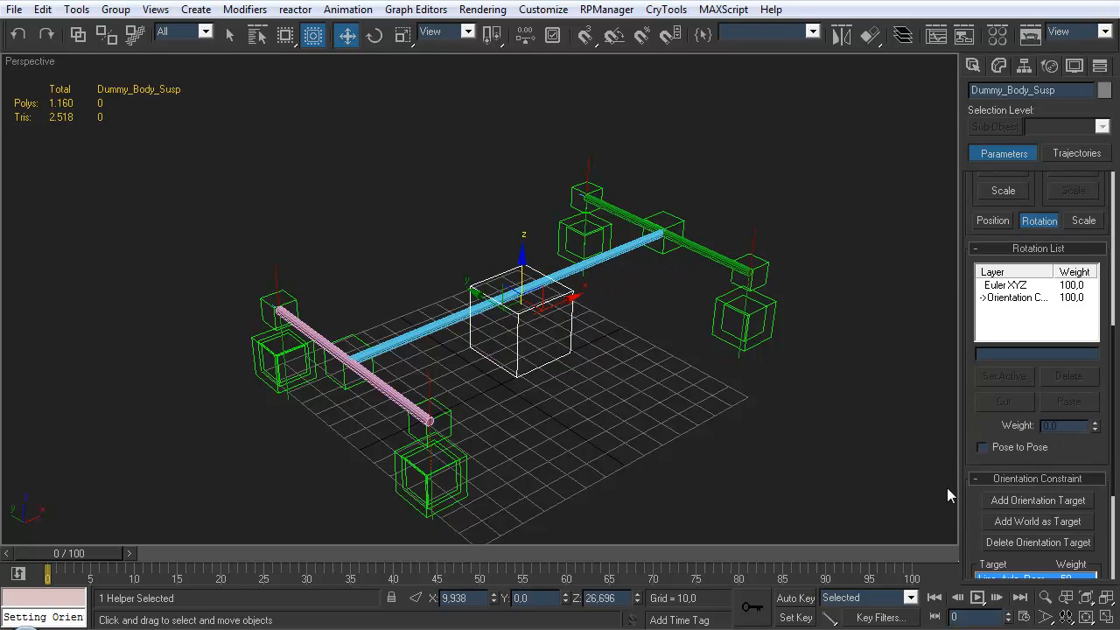
- Add Line_Axle_Front as a second orientation target of Dummy_Body_Susp and undo the stray Dummy_WheelHub_RL target
scroll(970, 508, "down", 2)
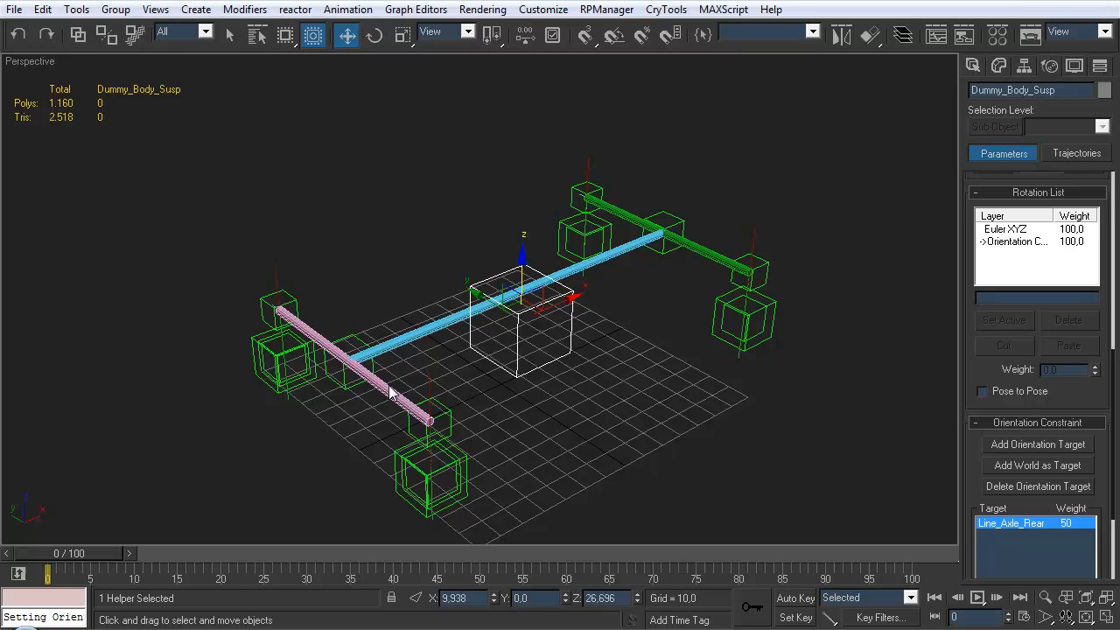
scroll(972, 452, "down", 3)
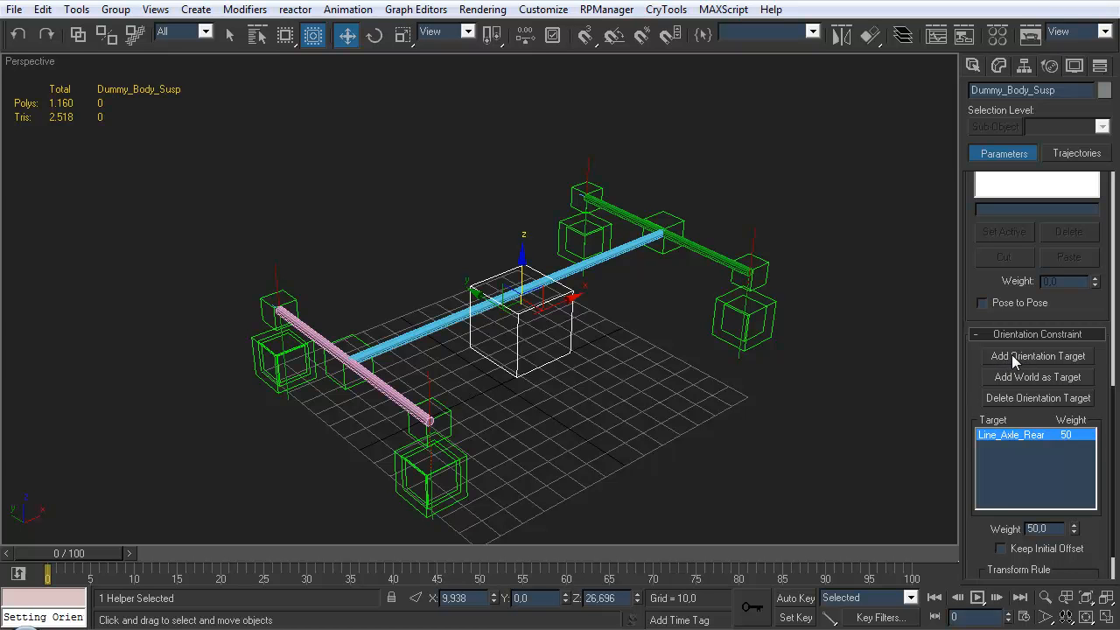
left_click(1019, 355)
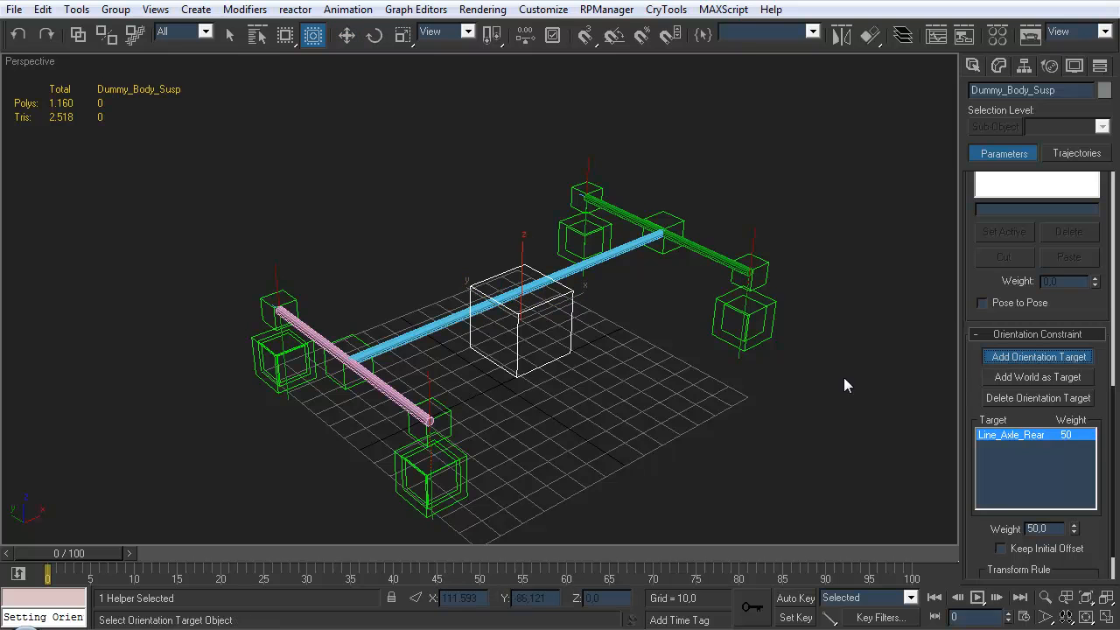
left_click(385, 390)
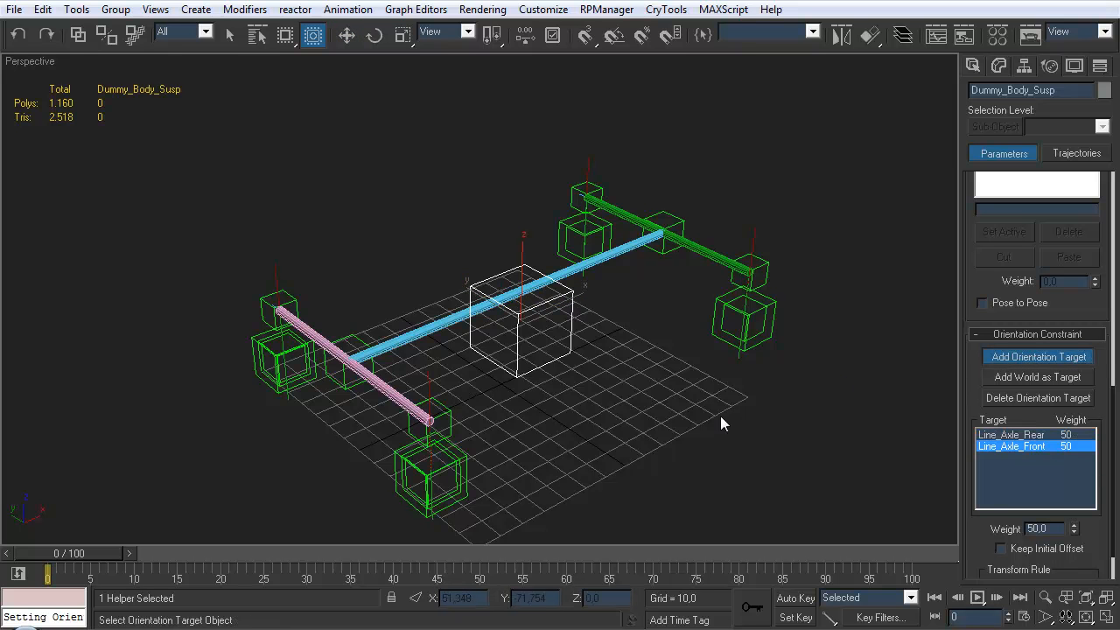
left_click(753, 339)
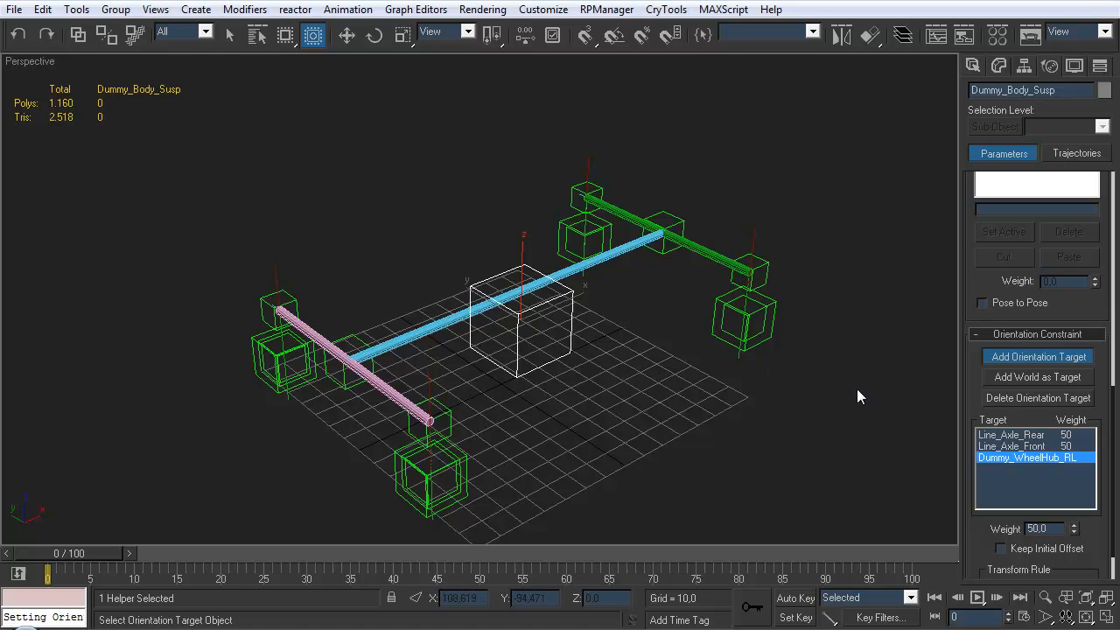
key("ctrl+z")
- Move Dummy_WheelHub_RL up and down along Z to test the body dummy's rotation, undo the moves and clear the selection
key("w")
middle_click_drag(678, 408, 669, 348, "alt")
left_click(747, 365)
left_click_drag(711, 280, 713, 223)
mouse_move(679, 302)
middle_mouse_down("alt")
mouse_move(795, 306)
mouse_move(696, 212)
mouse_move(686, 293)
middle_mouse_up("alt")
left_click_drag(642, 182, 626, 260)
key("ctrl+z")
mouse_move(657, 265)
middle_mouse_down("alt")
mouse_move(558, 280)
mouse_move(590, 320)
mouse_move(672, 258)
middle_mouse_up("alt")
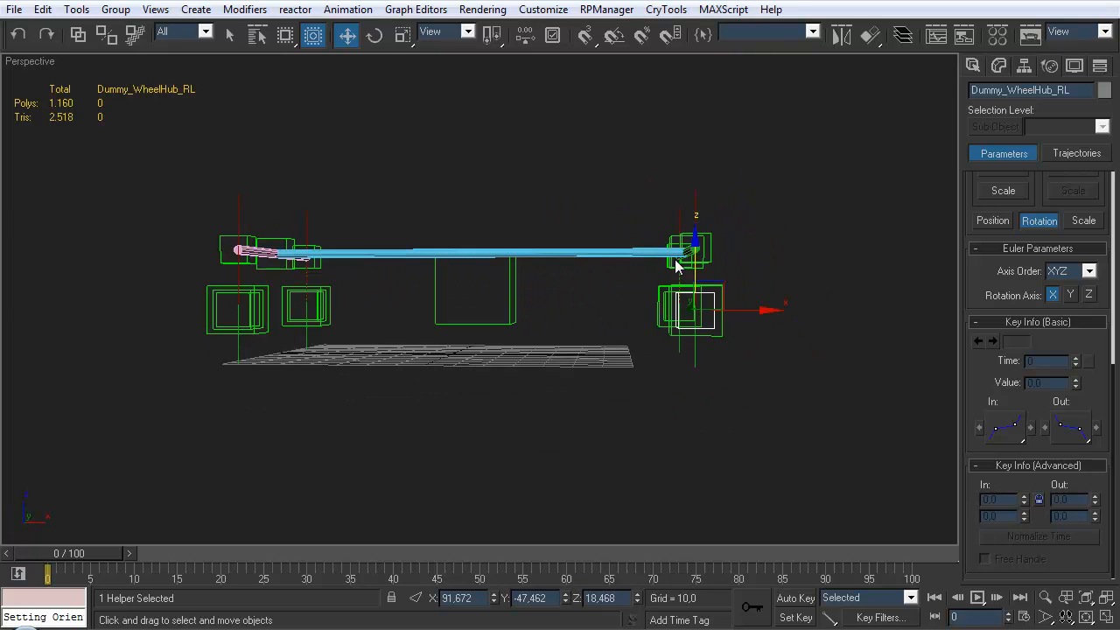
left_click_drag(695, 265, 691, 305)
key("ctrl+z")
middle_click_drag(535, 348, 601, 383, "alt")
left_click(589, 343)
middle_click_drag(545, 347, 551, 367, "alt")
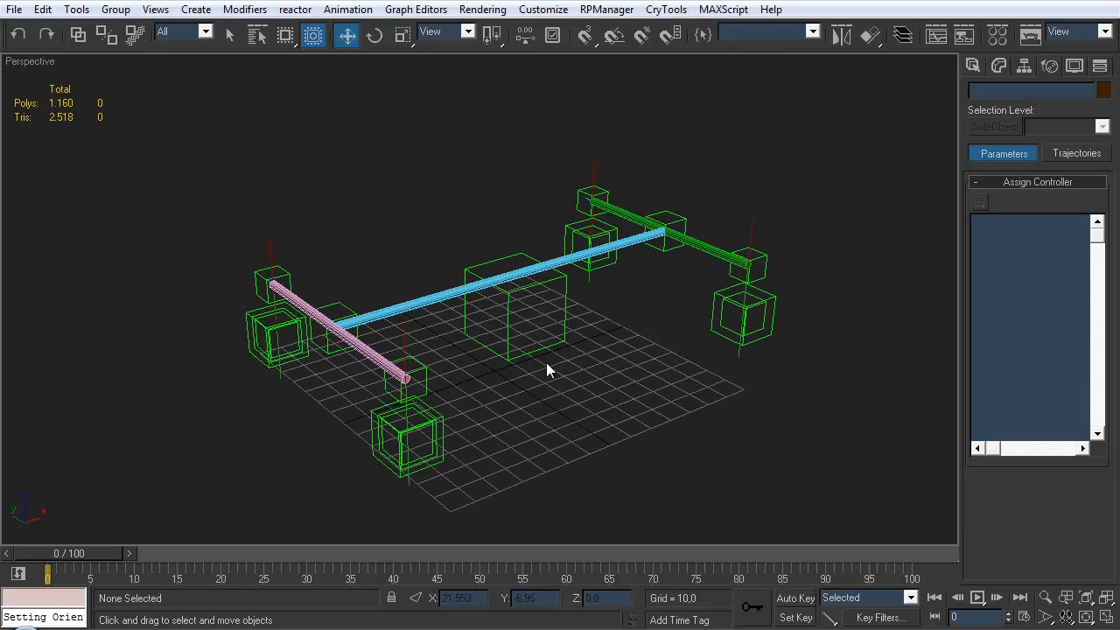
- Set the transform rule of Dummy_Body_Susp's Orientation Constraint to Local --> Local
left_click(545, 349)
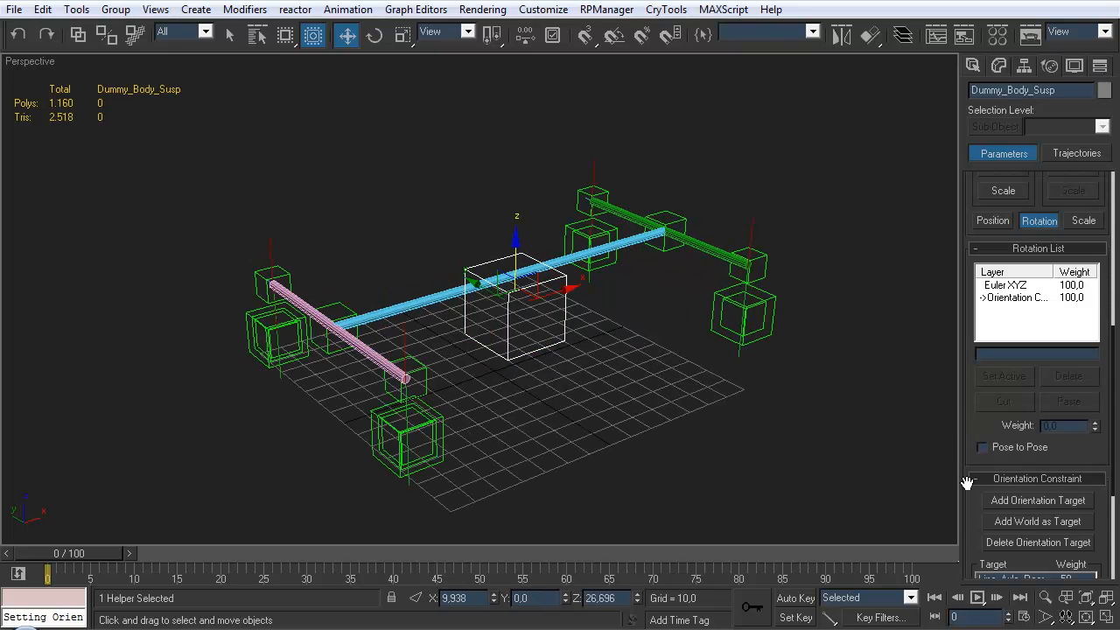
scroll(973, 486, "down", 5)
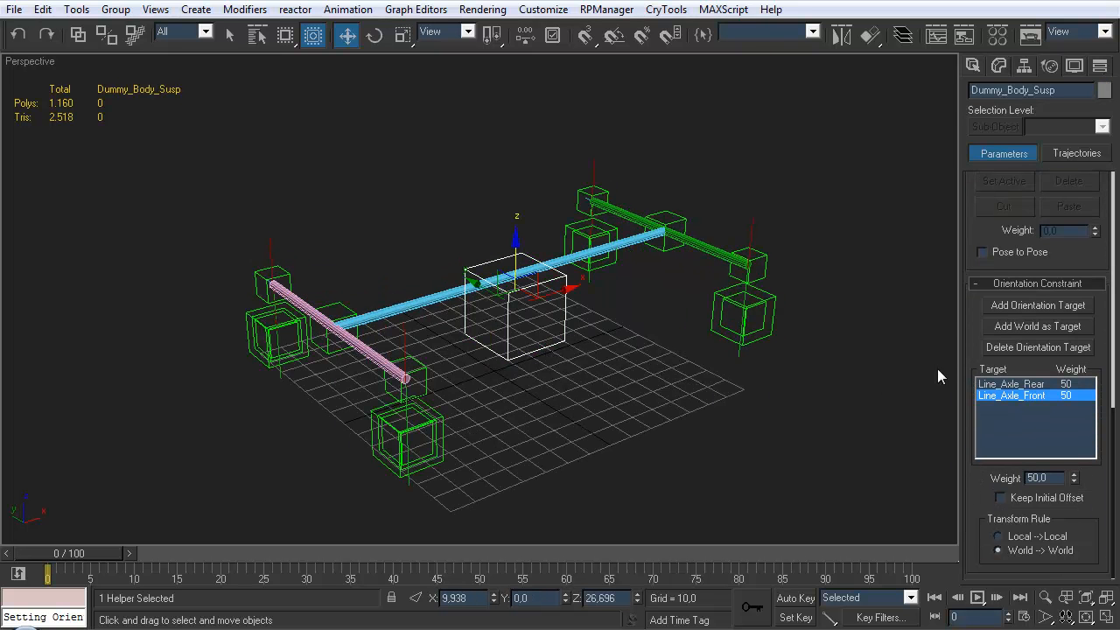
middle_click_drag(479, 324, 443, 300, "alt")
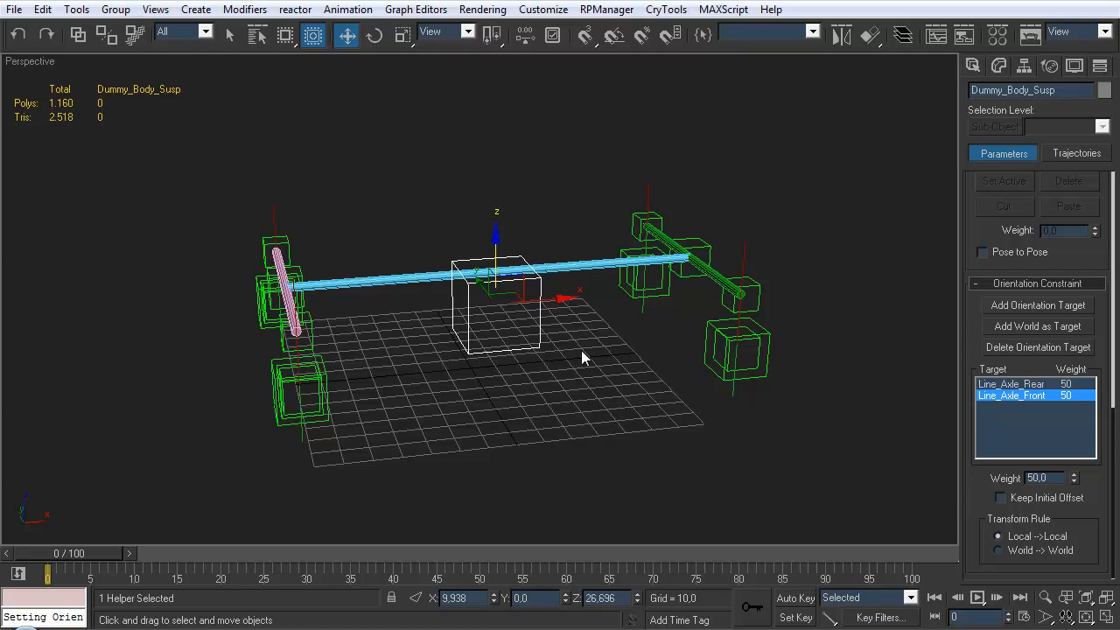
middle_click_drag(587, 349, 541, 378, "alt")
- Lower Dummy_WheelHub_RL to about Z -1.5 to test the body dummy, undo the move and clear the selection
left_click(711, 347)
left_click(708, 342)
left_click_drag(694, 282, 683, 354)
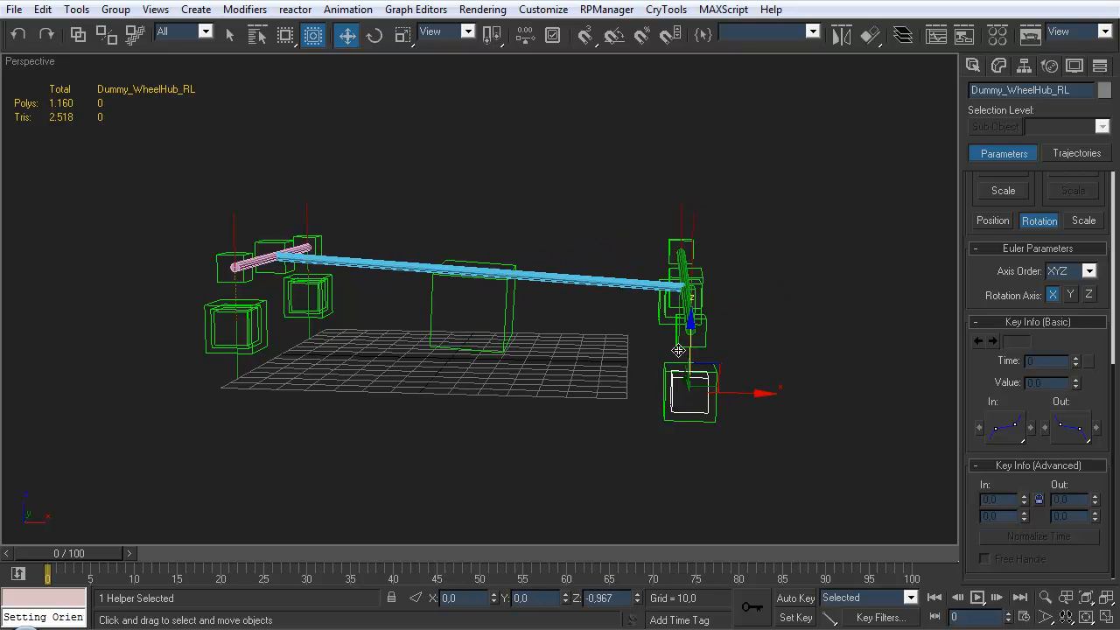
middle_click_drag(714, 354, 821, 353, "alt")
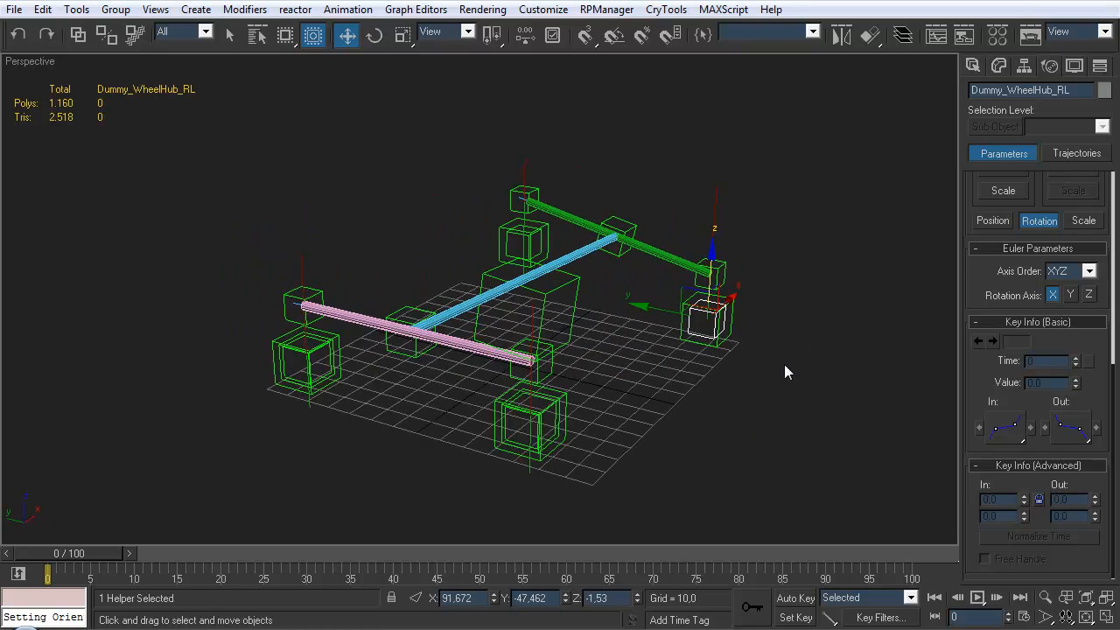
key("ctrl+z")
left_click(756, 379)
middle_click_drag(717, 407, 700, 387, "alt")
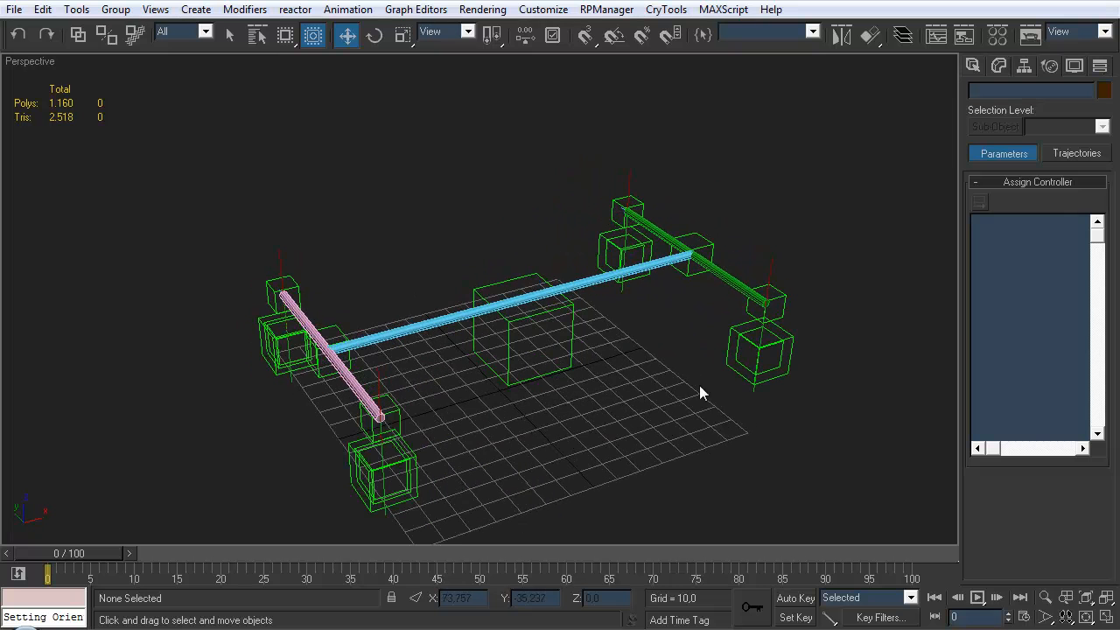
- Unhide the Mesh layer in the layer manager and close the manager
left_click(903, 35)
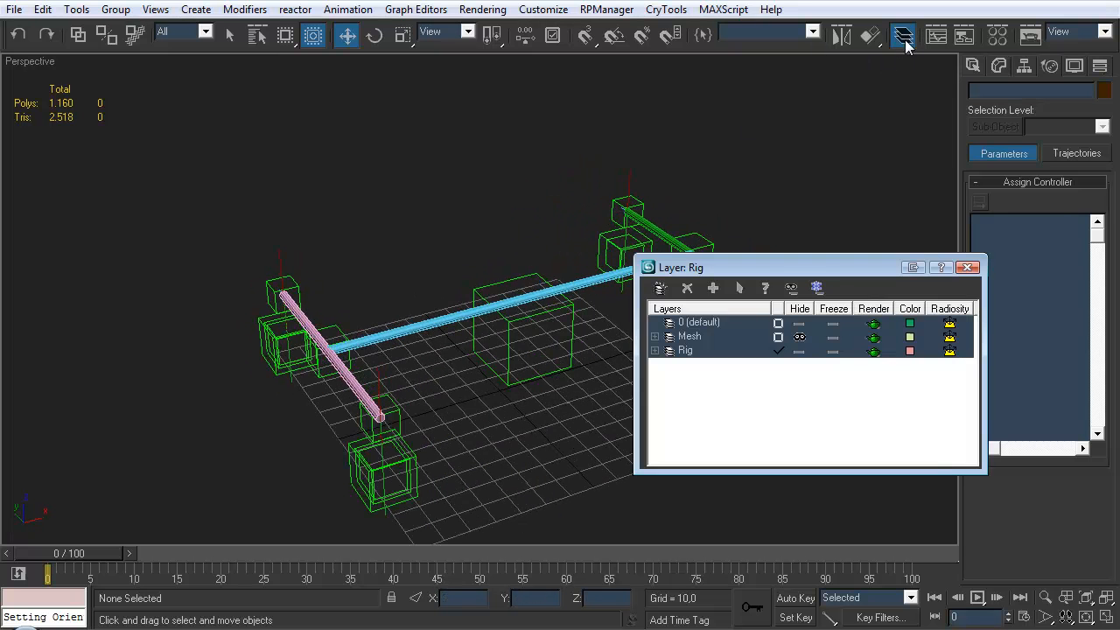
left_click(800, 336)
left_click(967, 267)
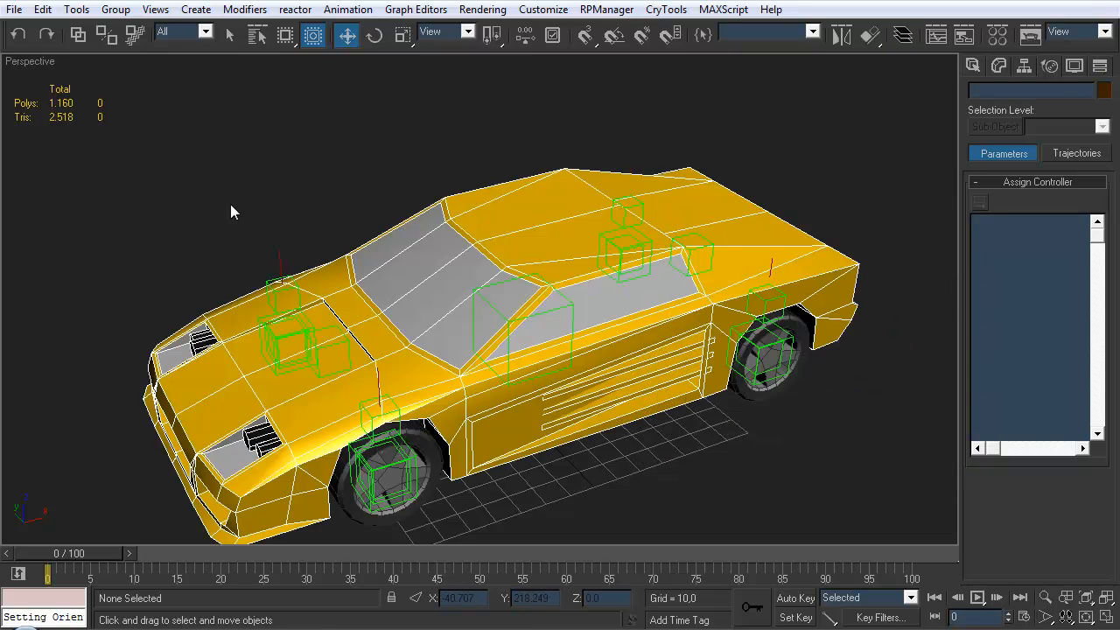
- Link Mesh_Body to Dummy_Body_Susp as its parent and clear the selection
left_click(79, 35)
middle_click_drag(623, 338, 553, 350)
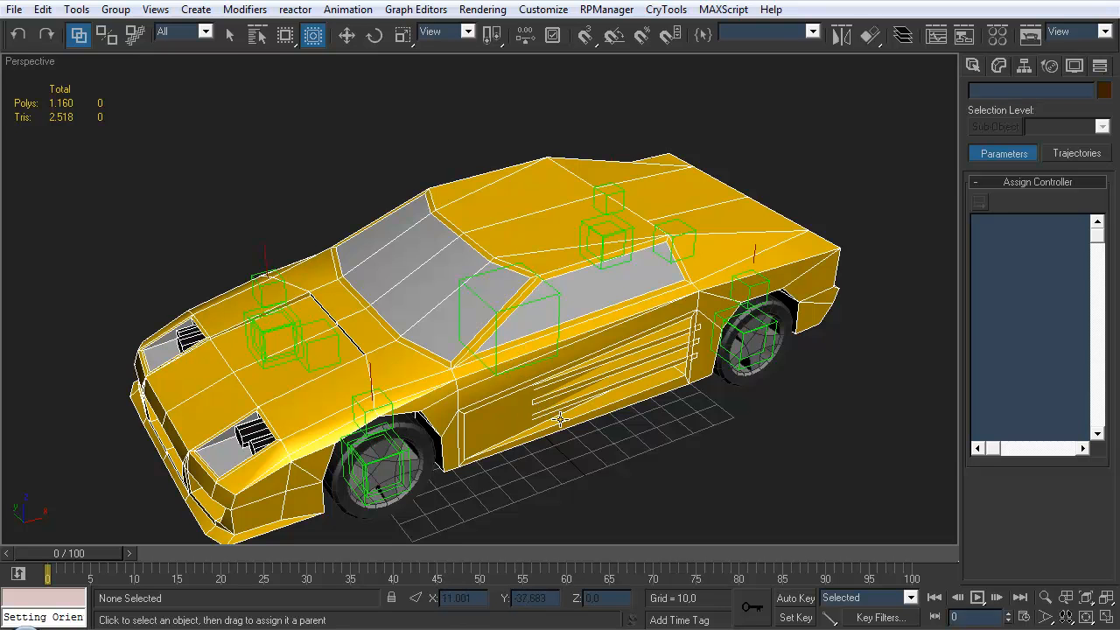
left_click(560, 417)
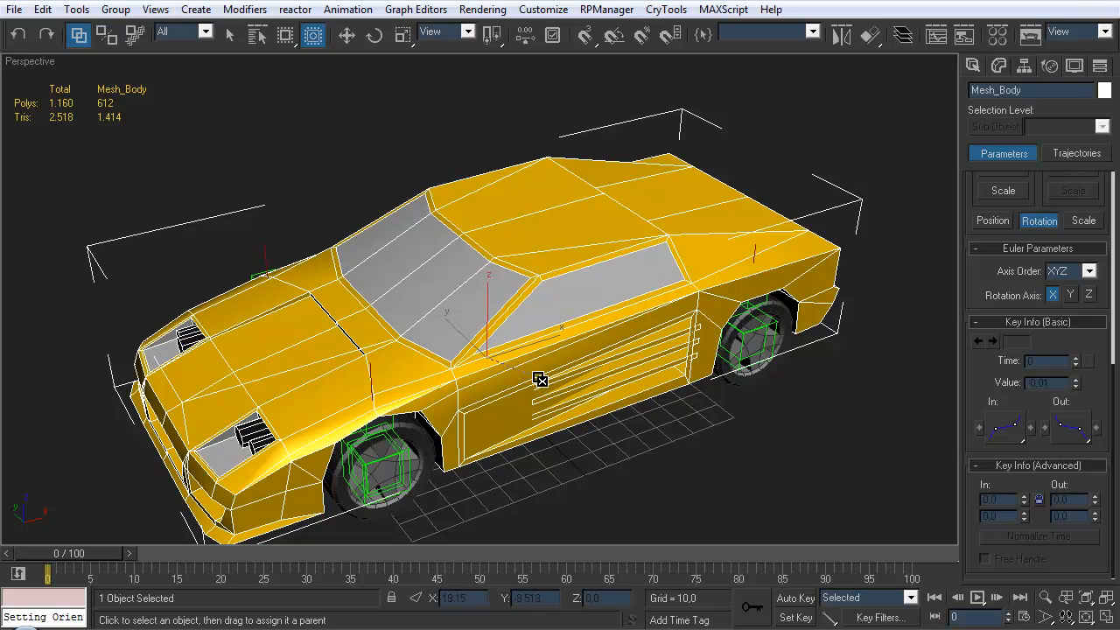
left_click_drag(532, 364, 532, 364)
left_click(592, 471)
- Link Mesh_Wheel_RL to the wheel dummy inside the rear left wheel
middle_click_drag(617, 381, 397, 344)
middle_click_drag(494, 352, 544, 315)
scroll(522, 331, "up", 5)
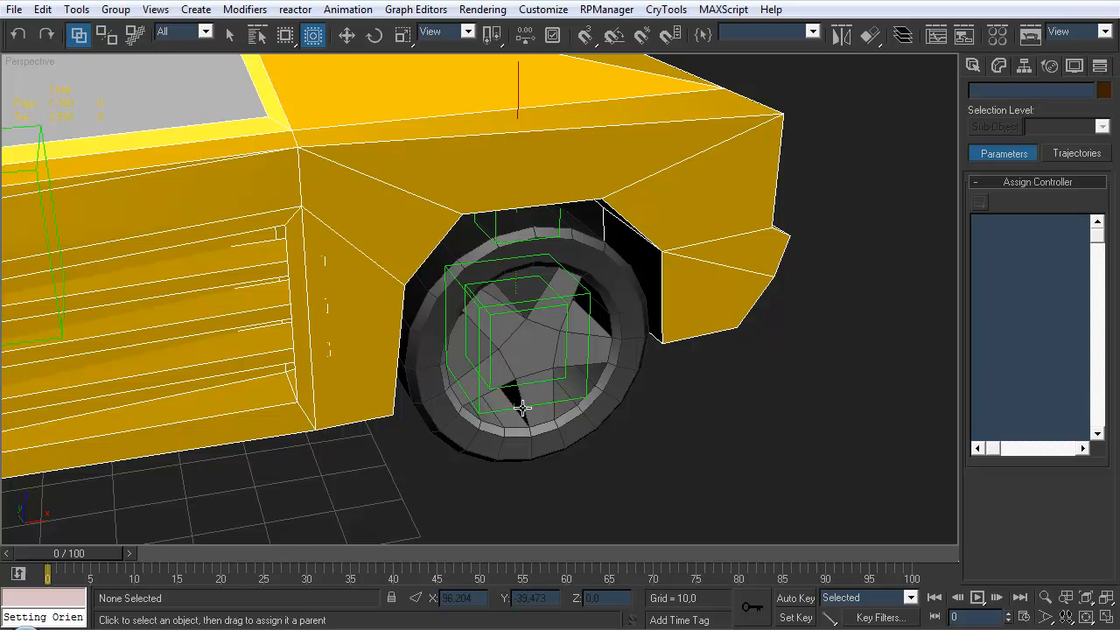
left_click_drag(530, 441, 529, 409)
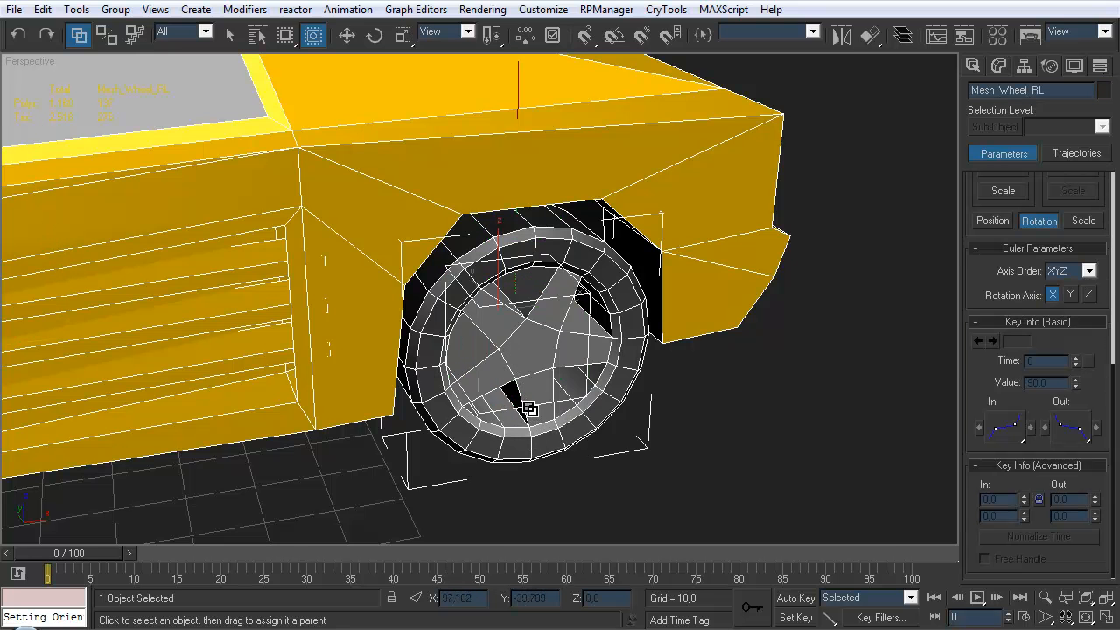
- Link Mesh_Wheel_FL to the wheel dummy inside the front left wheel
middle_click_drag(320, 425, 927, 269)
middle_click_drag(728, 331, 411, 414, "alt")
middle_click_drag(394, 424, 685, 257)
middle_click_drag(518, 394, 516, 405)
left_click_drag(514, 420, 468, 371)
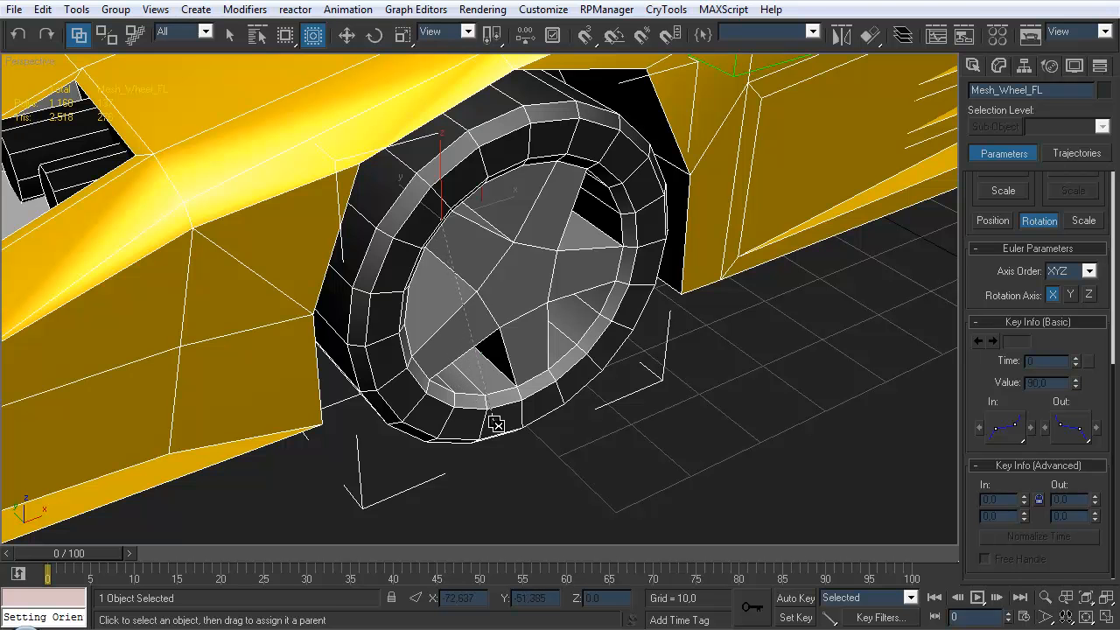
left_click(543, 468)
middle_click_drag(558, 346, 534, 349)
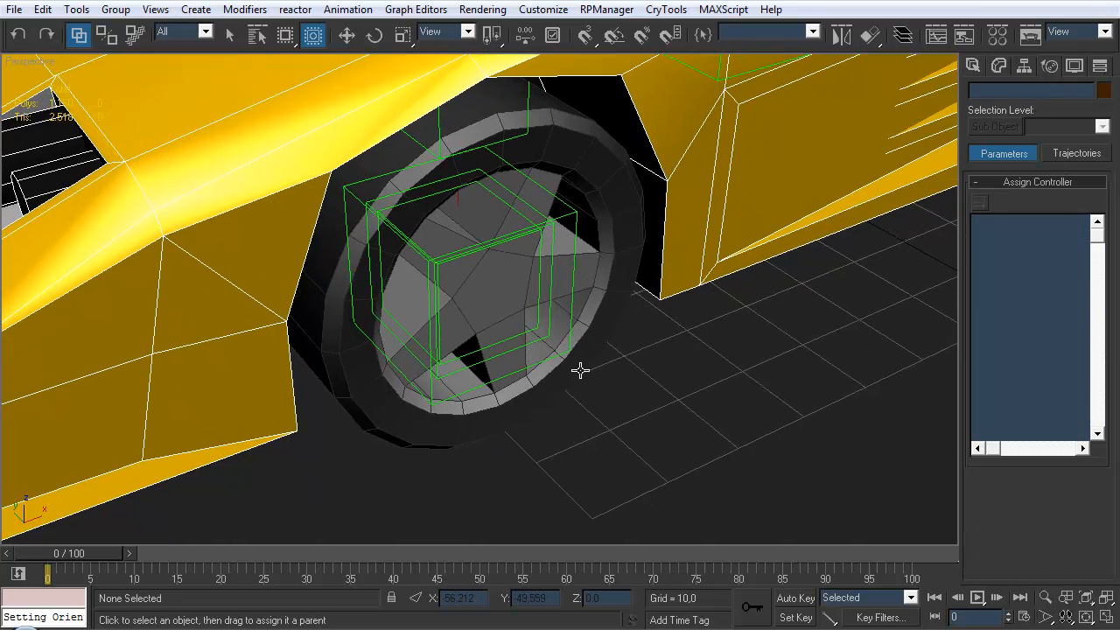
left_click(572, 358)
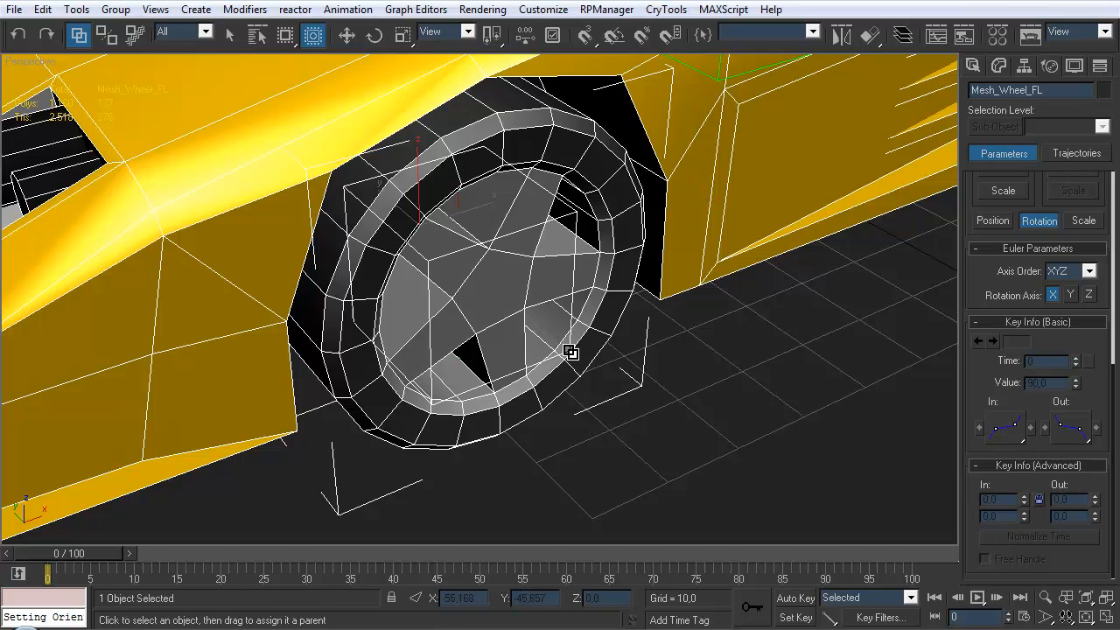
middle_click_drag(525, 335, 519, 390, "alt")
left_click_drag(496, 393, 495, 359)
- Link the front right and rear right wheel meshes to the wheel dummies inside them
middle_click_drag(450, 328, 663, 369, "alt")
left_click_drag(367, 393, 451, 339)
middle_click_drag(455, 319, 415, 368)
middle_click_drag(351, 422, 393, 399)
left_click_drag(380, 409, 592, 332)
middle_click_drag(593, 332, 627, 344)
left_click_drag(497, 375, 445, 363)
middle_click_drag(524, 337, 608, 296)
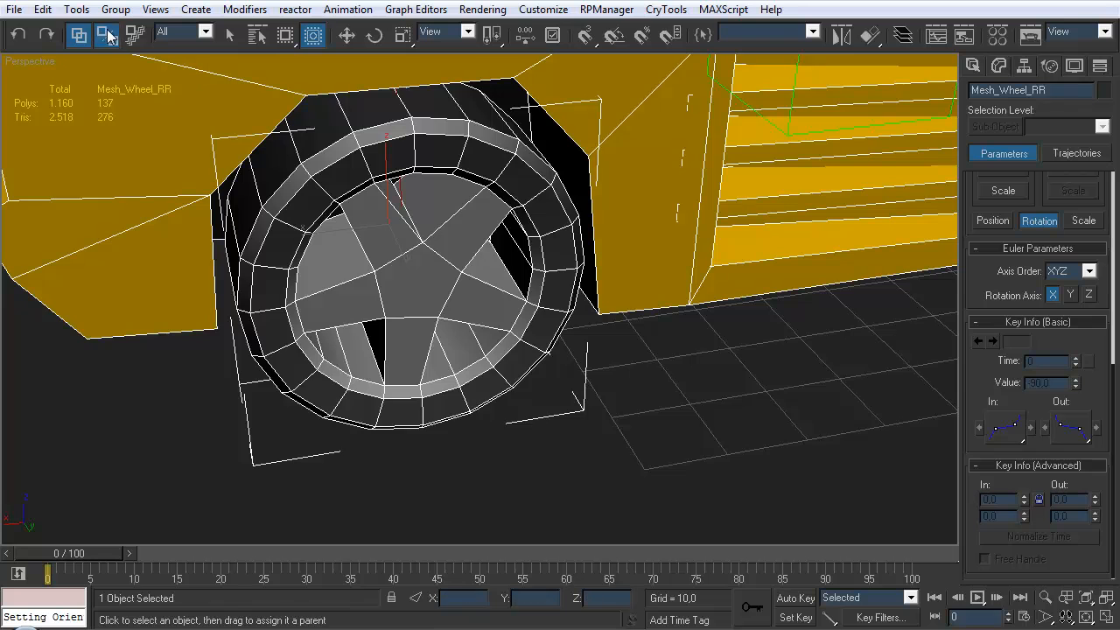
- Try again to link Mesh_Wheel_RR to its wheel dummy and clear the selection
middle_click_drag(450, 250, 436, 202, "alt")
middle_click_drag(300, 101, 480, 270, "alt")
left_click_drag(525, 435, 504, 457)
left_click(601, 490)
- Make Mesh_Wheel_RR see-through and link it to Dummy_Wheel_RR inside the wheel
middle_click_drag(622, 387, 580, 388, "alt")
left_click(526, 417)
key("alt+x")
left_click(590, 381)
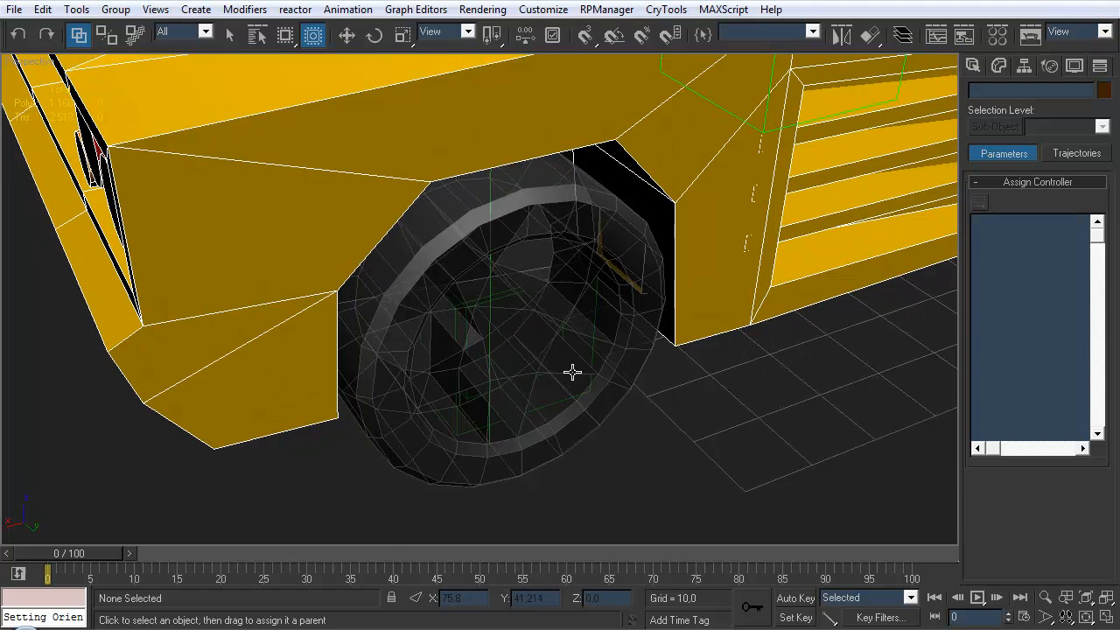
left_click(539, 437)
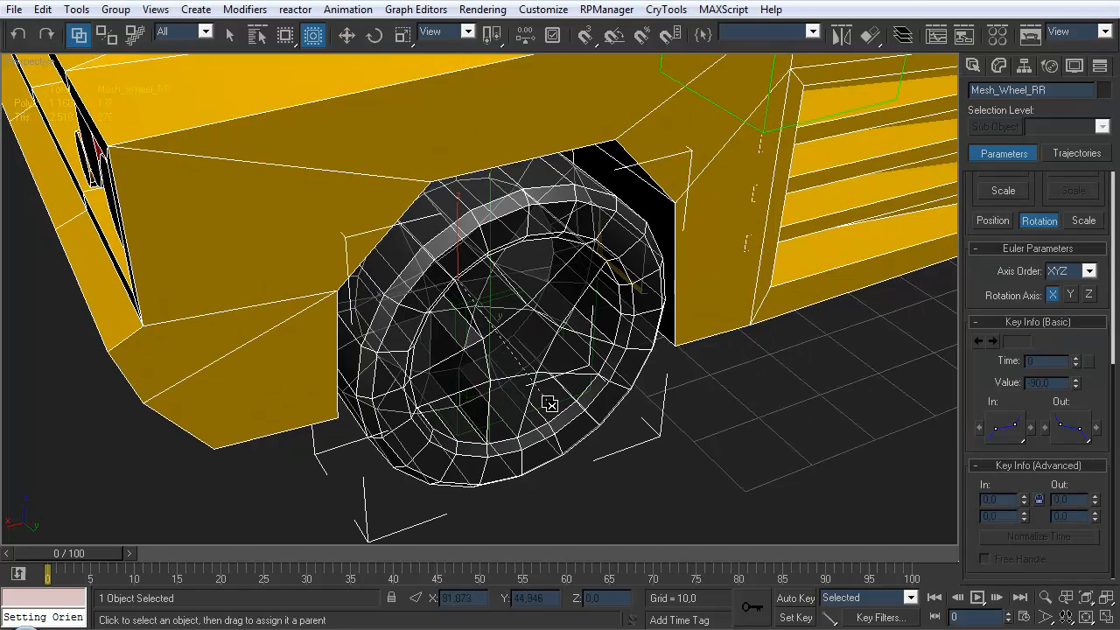
left_click(586, 467)
left_click(565, 396)
left_click(569, 393)
middle_click_drag(648, 452, 542, 355)
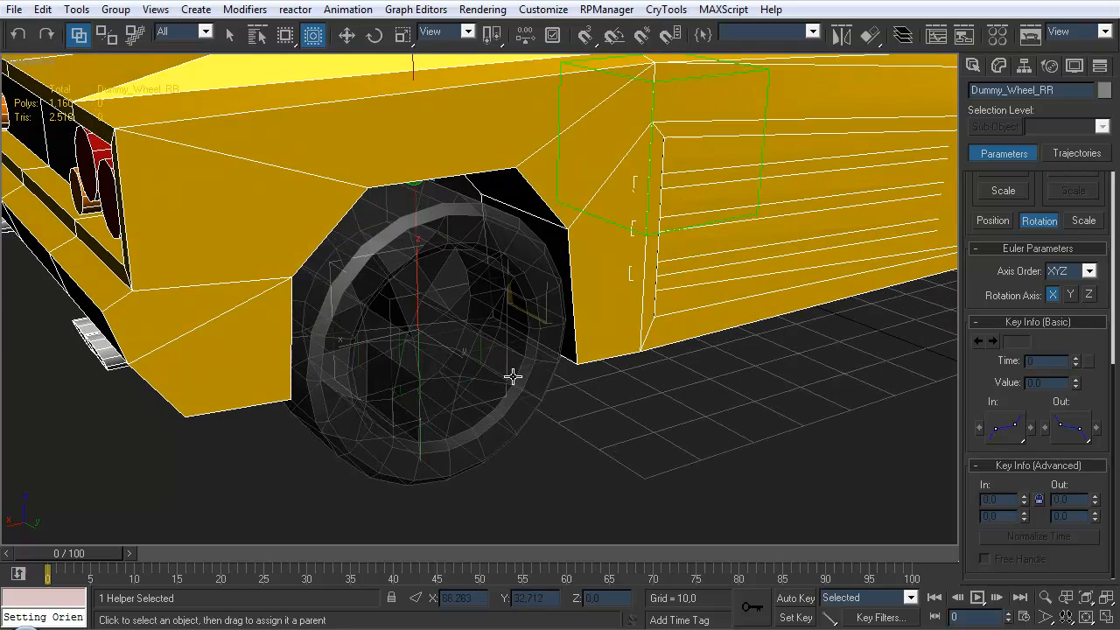
- Turn off the see-through display of Mesh_Wheel_RR and clear the selection
left_click(578, 447)
middle_click_drag(579, 441, 603, 290, "alt")
scroll(425, 447, "down", 3)
left_click(419, 433)
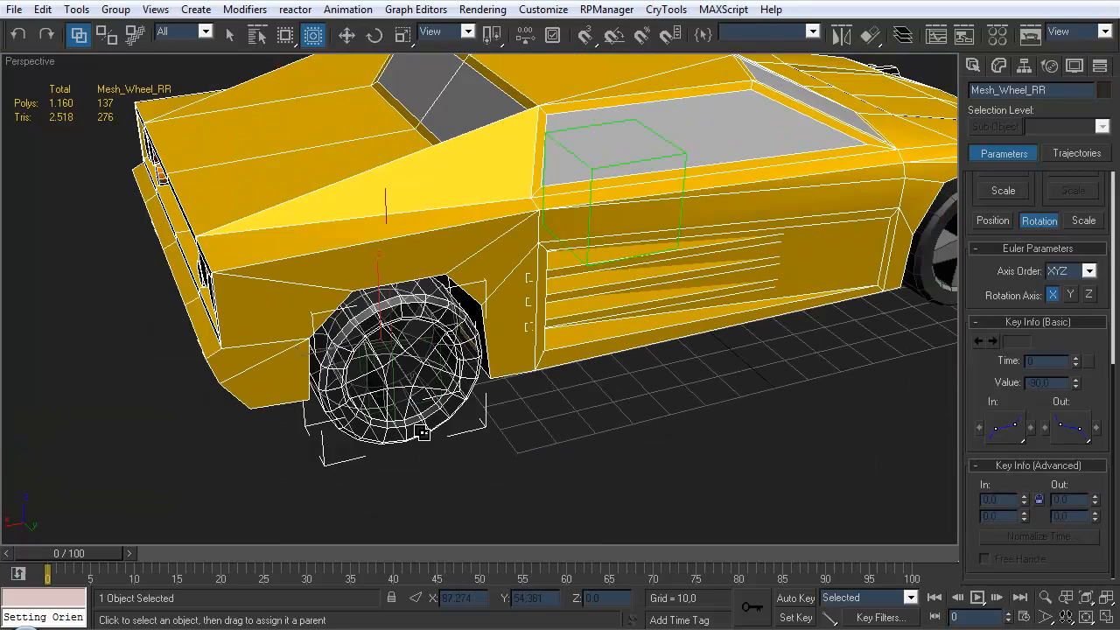
key("alt+x")
left_click(687, 380)
middle_click_drag(687, 379, 632, 291, "alt")
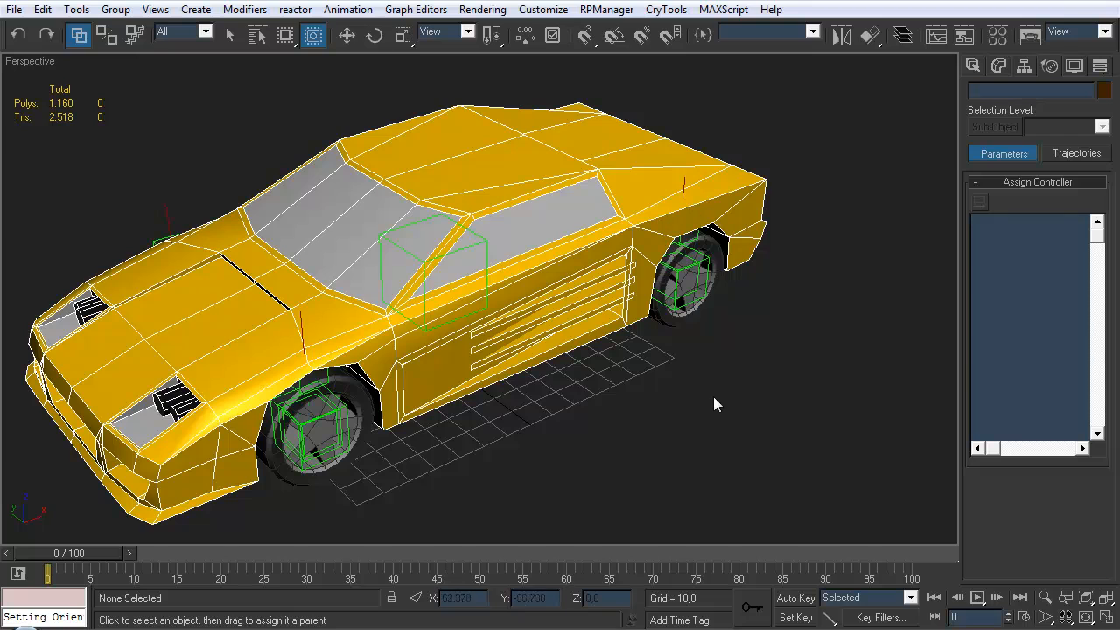
- Raise Dummy_WheelHub_RL along Z to test how the car body and wheel meshes follow, and undo the move
key("w")
middle_click_drag(694, 339, 769, 247, "alt")
left_click(768, 271)
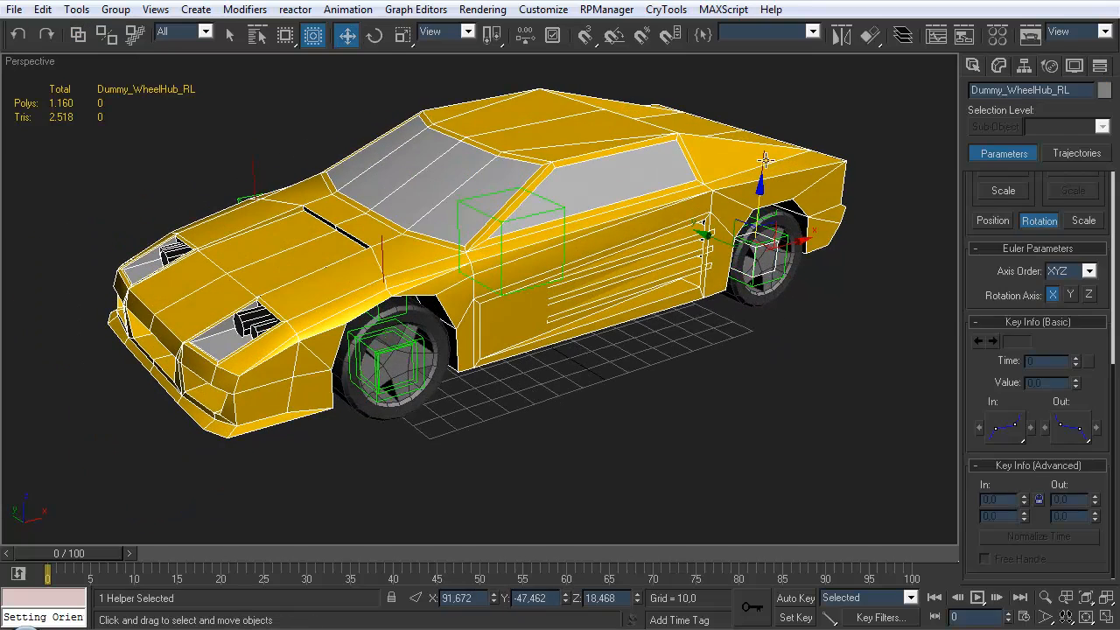
middle_click_drag(652, 246, 658, 245, "alt")
mouse_move(754, 199)
left_mouse_down()
mouse_move(755, 173)
mouse_move(749, 241)
mouse_move(746, 175)
mouse_move(744, 192)
left_mouse_up()
key("ctrl+z")
- Check picking Dummy_SteeringHub_FR and Mesh_Wheel_FR at the front right wheel, and clear the selection
middle_click_drag(461, 361, 690, 340, "alt")
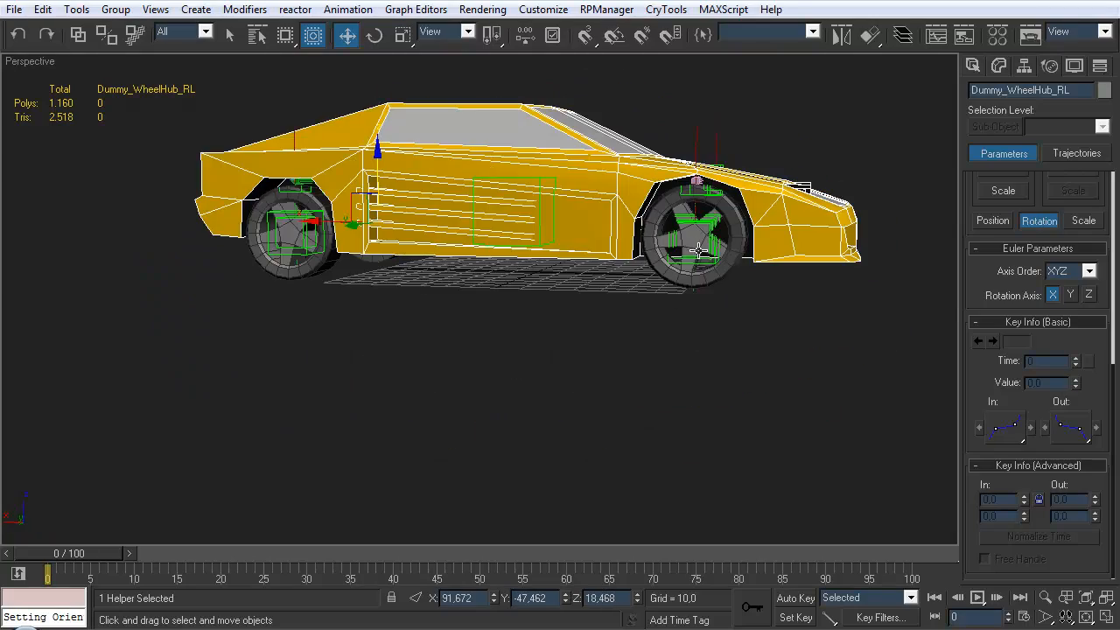
left_click(697, 253)
left_click(709, 291)
middle_click_drag(709, 291, 649, 311, "alt")
left_click(645, 324)
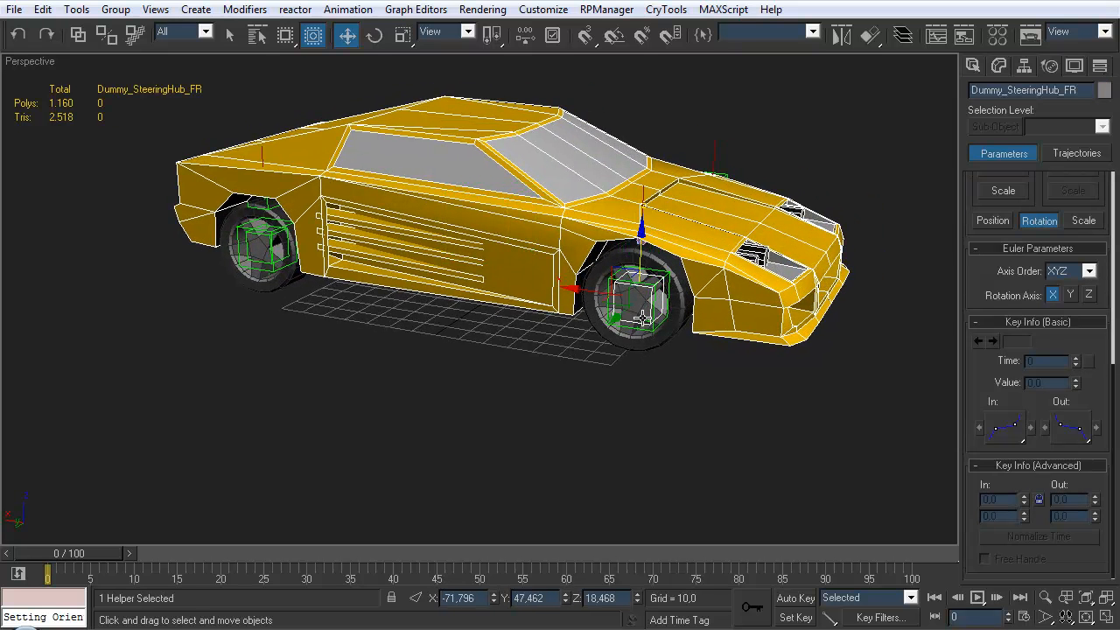
left_click(643, 319)
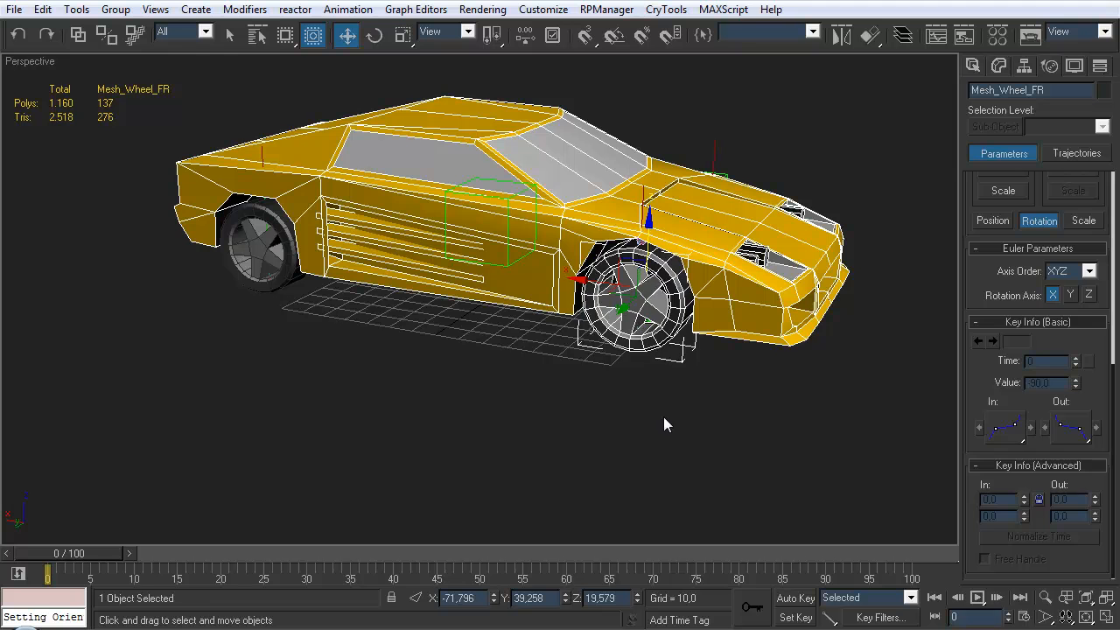
left_click(658, 364)
- Freeze the Mesh layer, try picking objects through the frozen car, and close the layer manager
left_click(901, 37)
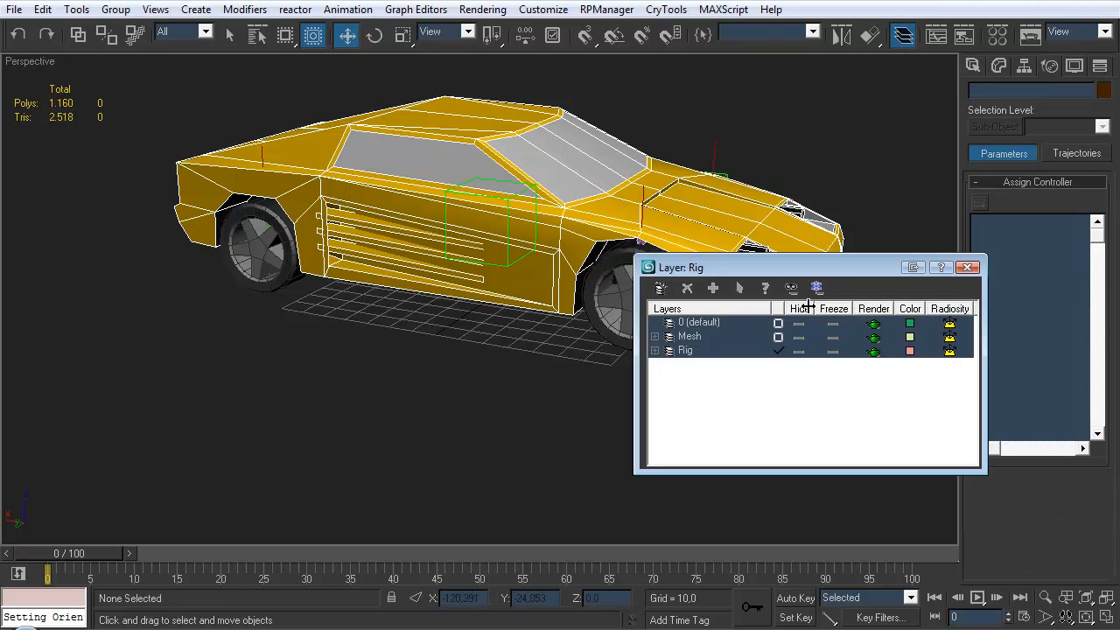
left_click(833, 338)
middle_click_drag(507, 379, 366, 356, "alt")
left_click(425, 391)
middle_click_drag(423, 390, 529, 373, "alt")
left_click(565, 317, "ctrl")
left_click(508, 474)
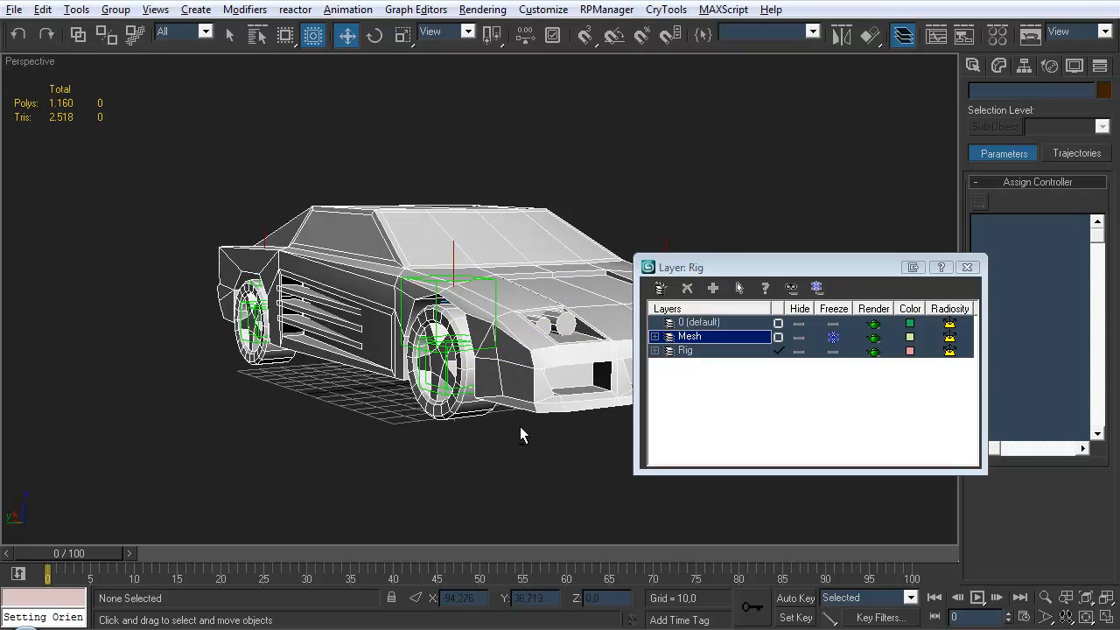
middle_click_drag(516, 422, 549, 452, "alt")
left_click(967, 269)
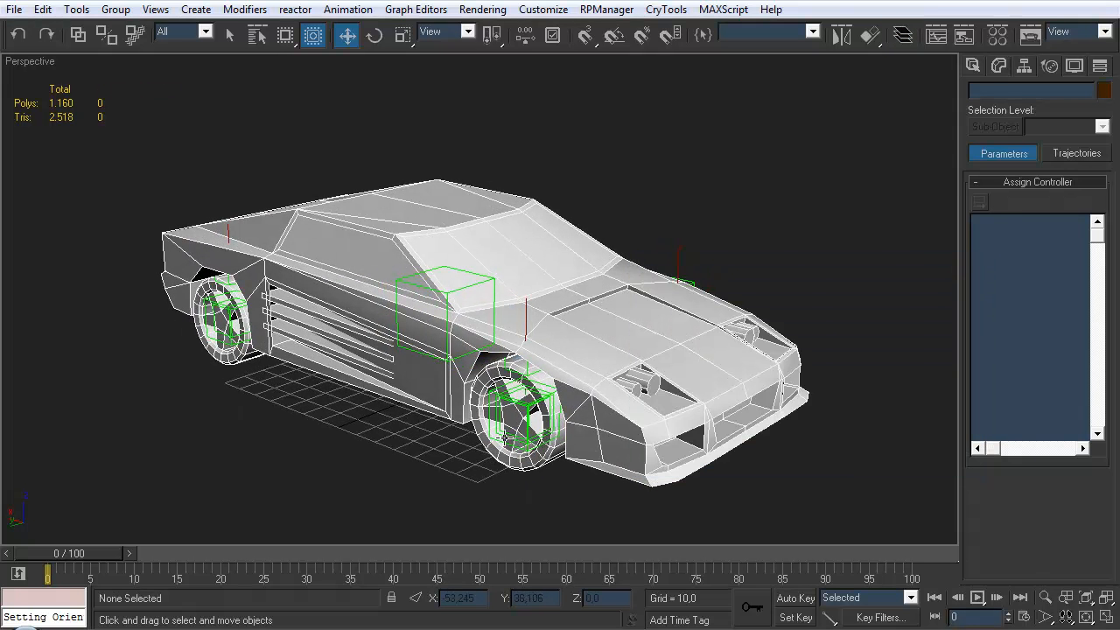
- Test raising Dummy_WheelHub_FR and the opposite front wheel hub dummy along Z, cancel the moves, and clear the selection
left_click(508, 432)
left_click_drag(536, 368, 528, 317)
right_click(528, 316)
middle_click_drag(552, 305, 508, 379, "alt")
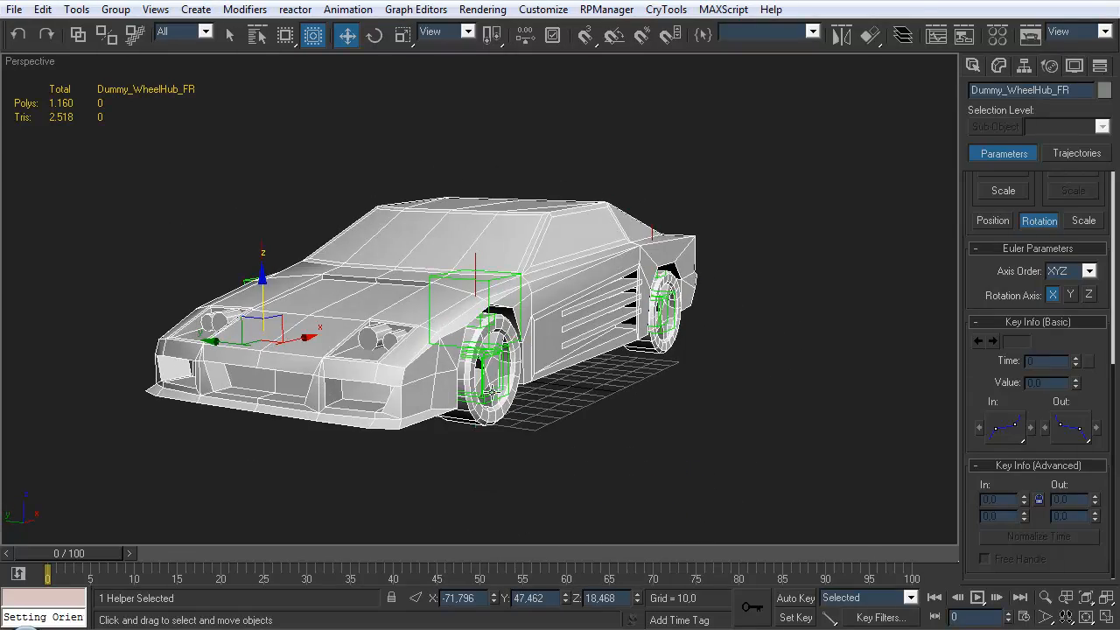
left_click(493, 386)
left_click_drag(478, 323, 483, 289)
left_click(560, 439)
middle_click_drag(560, 439, 639, 206, "alt")
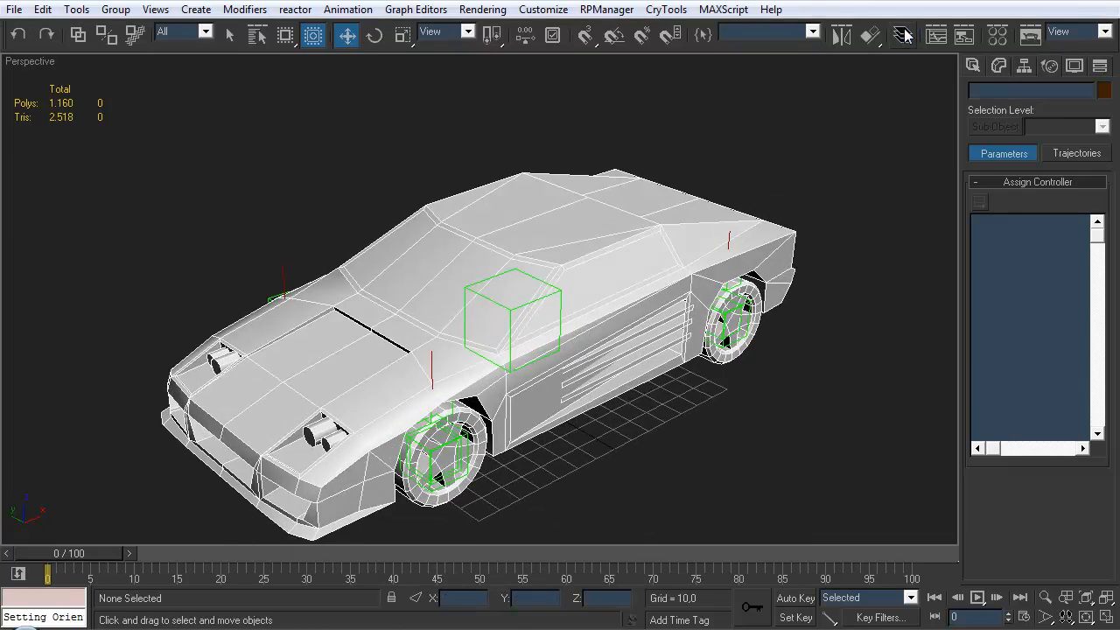
- Unfreeze the Mesh layer and close the layer manager
left_click(899, 34)
left_click(833, 337)
left_click(968, 266)
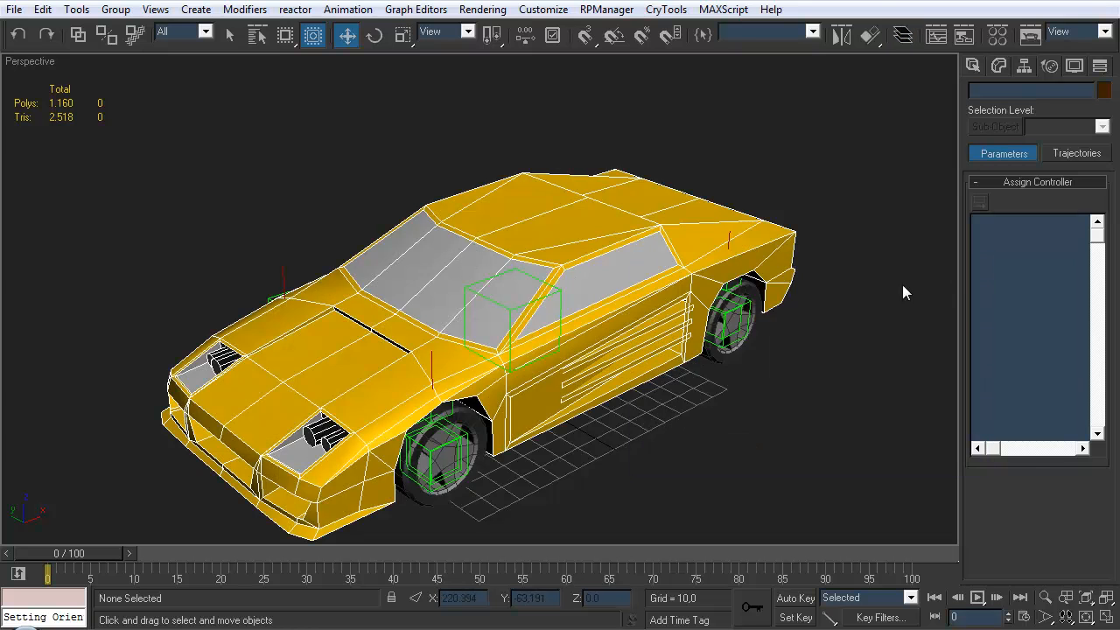
- Test rotating Mesh_Body to preview sideways roll and front-to-back pitch, undo the rotation, and clear the selection
middle_click_drag(700, 289, 650, 280, "alt")
left_click(659, 314)
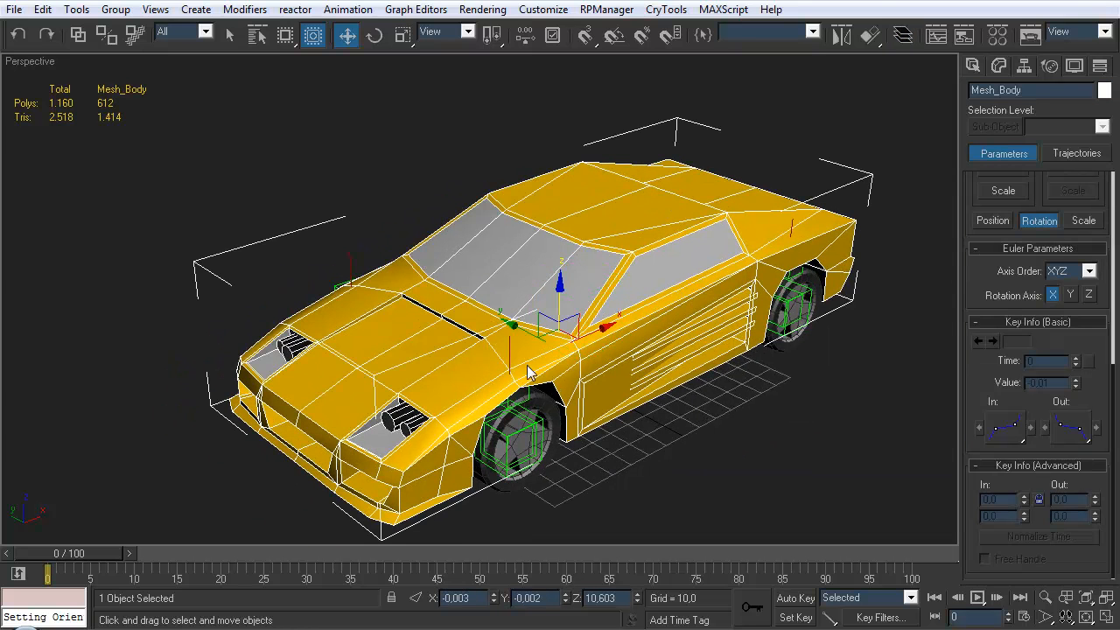
key("e")
middle_click_drag(539, 388, 611, 360, "alt")
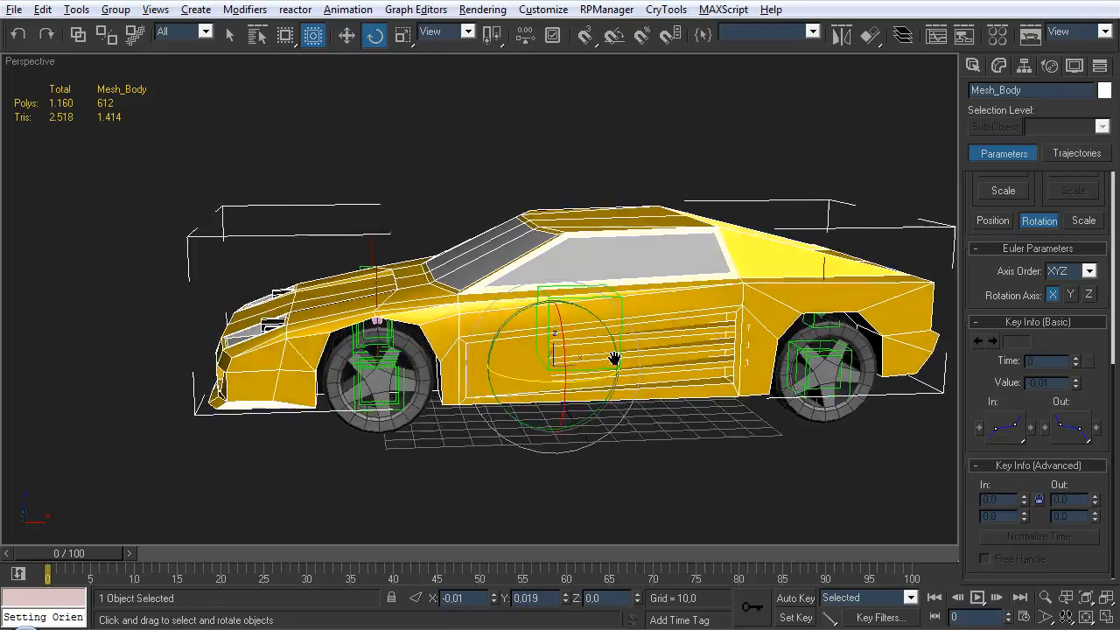
middle_click_drag(601, 240, 797, 283, "alt")
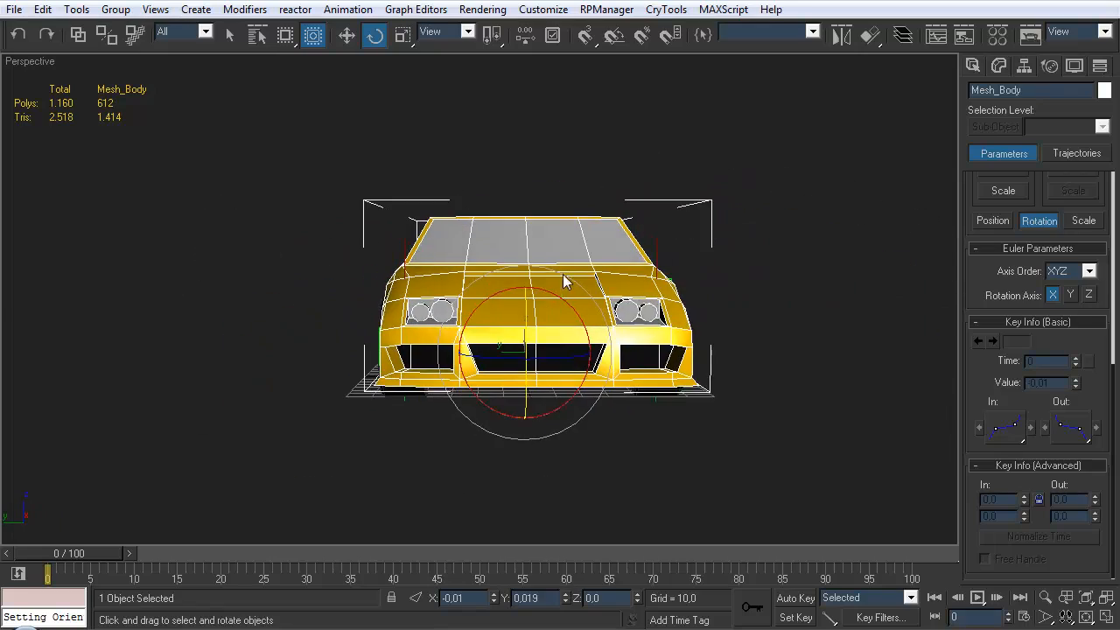
left_click_drag(545, 290, 573, 294)
middle_click_drag(694, 279, 515, 298, "alt")
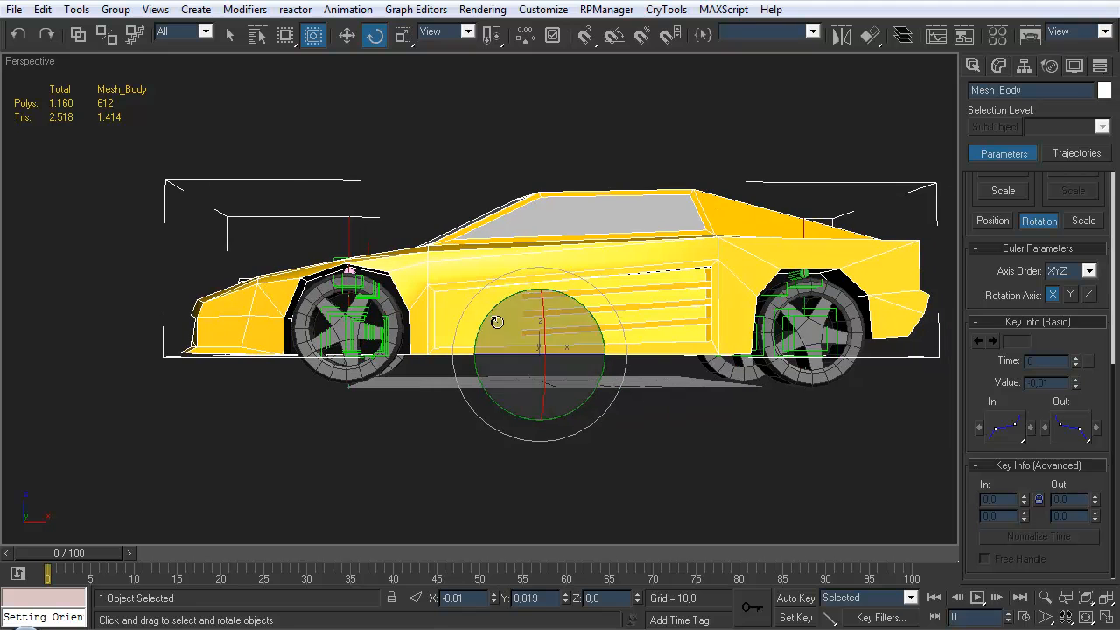
left_click_drag(500, 307, 505, 300)
key("ctrl+z")
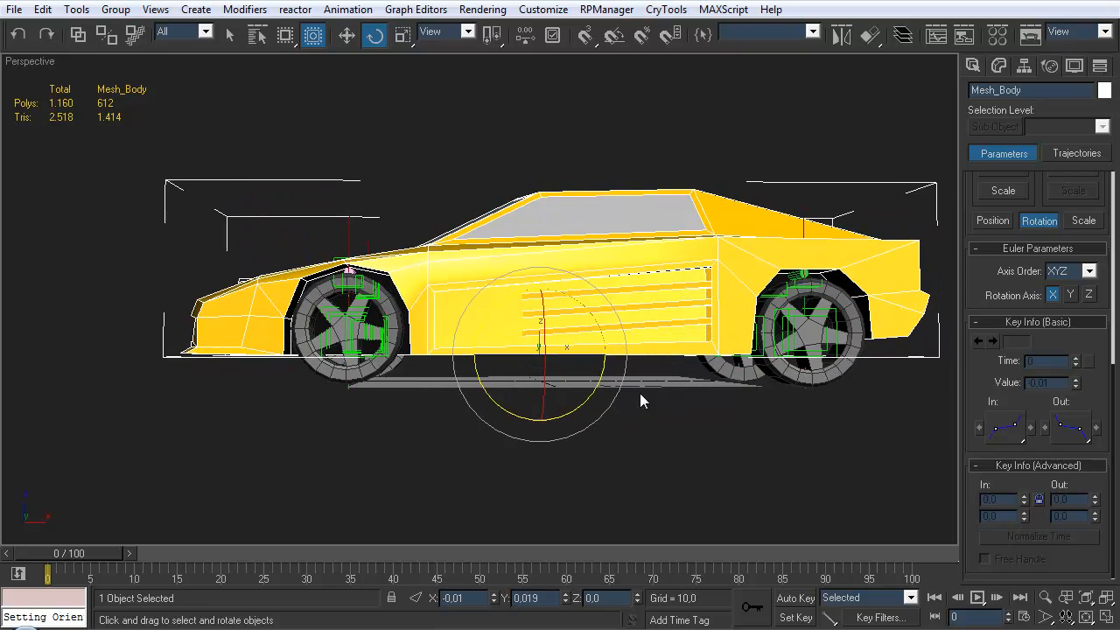
left_click(620, 391)
middle_click_drag(606, 374, 649, 396, "alt")
mouse_move(477, 323)
middle_mouse_down("alt")
mouse_move(511, 343)
mouse_move(595, 342)
mouse_move(537, 362)
mouse_move(490, 348)
middle_mouse_up("alt")
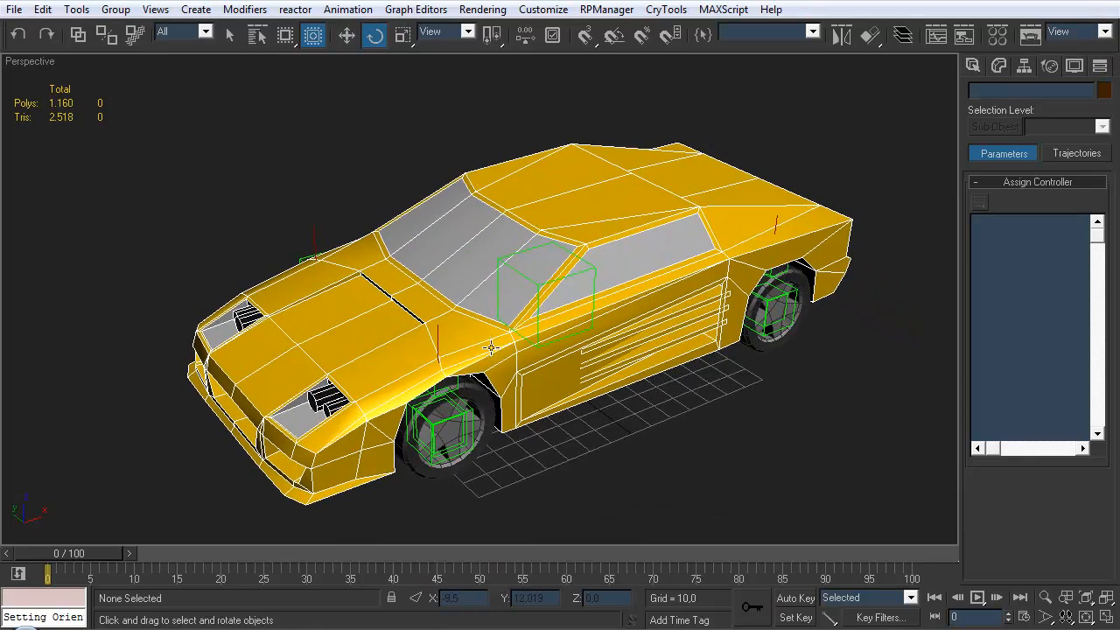
- Hide the Mesh layer so only the rig is displayed, and close the layer manager
left_click(903, 35)
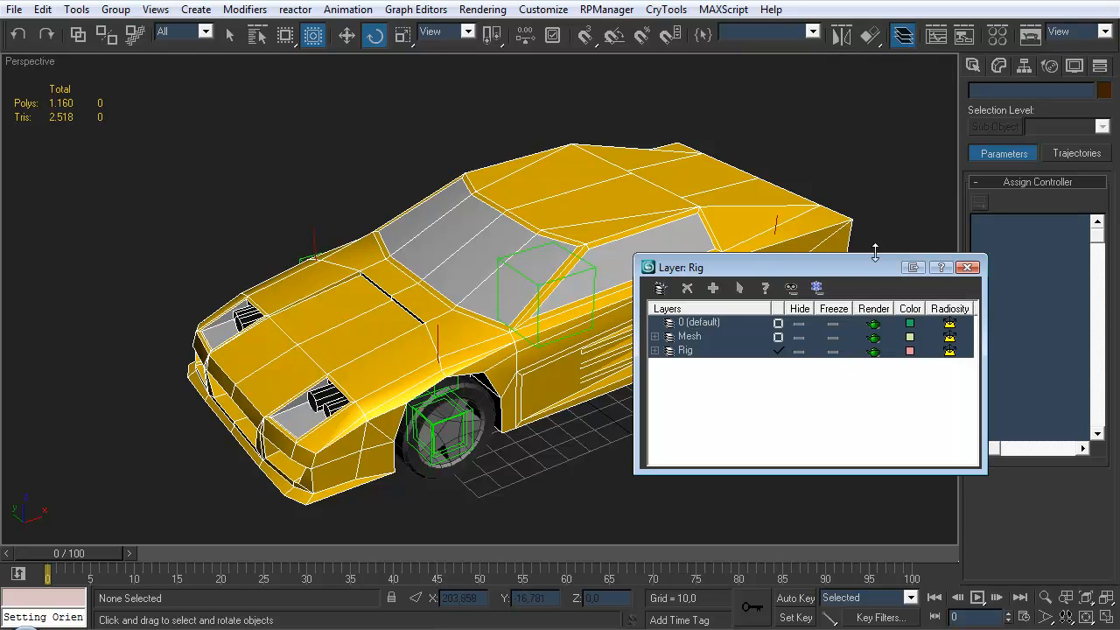
left_click(800, 337)
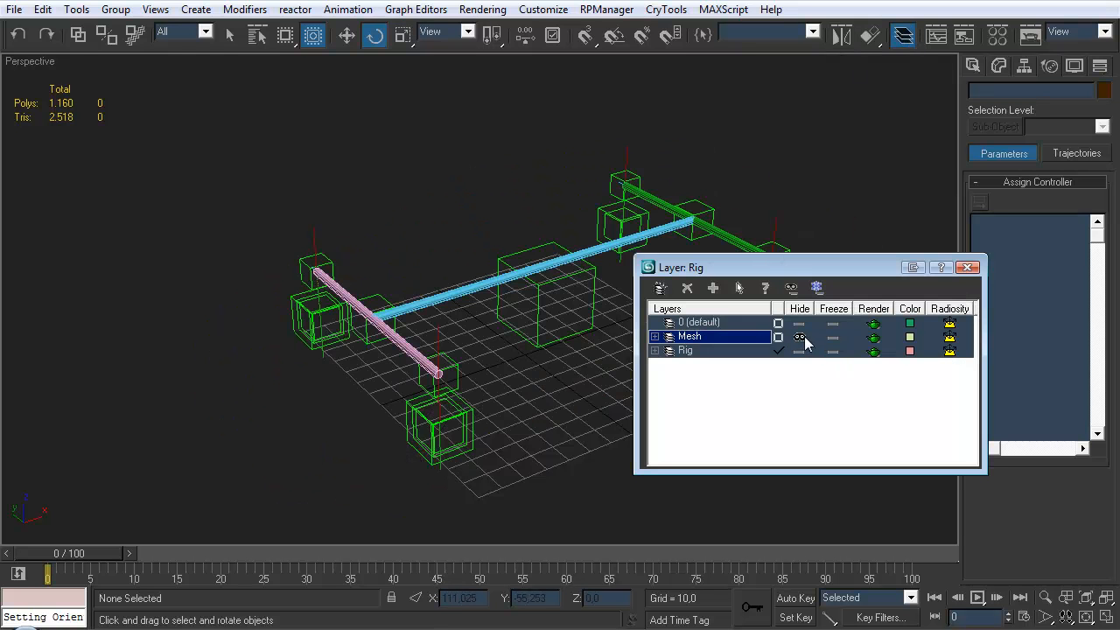
left_click(969, 267)
middle_click_drag(707, 415, 601, 333, "alt")
- Create a small dummy helper on the grid beside the body dummy and name it Dummy_Body_Momentum
left_click(974, 67)
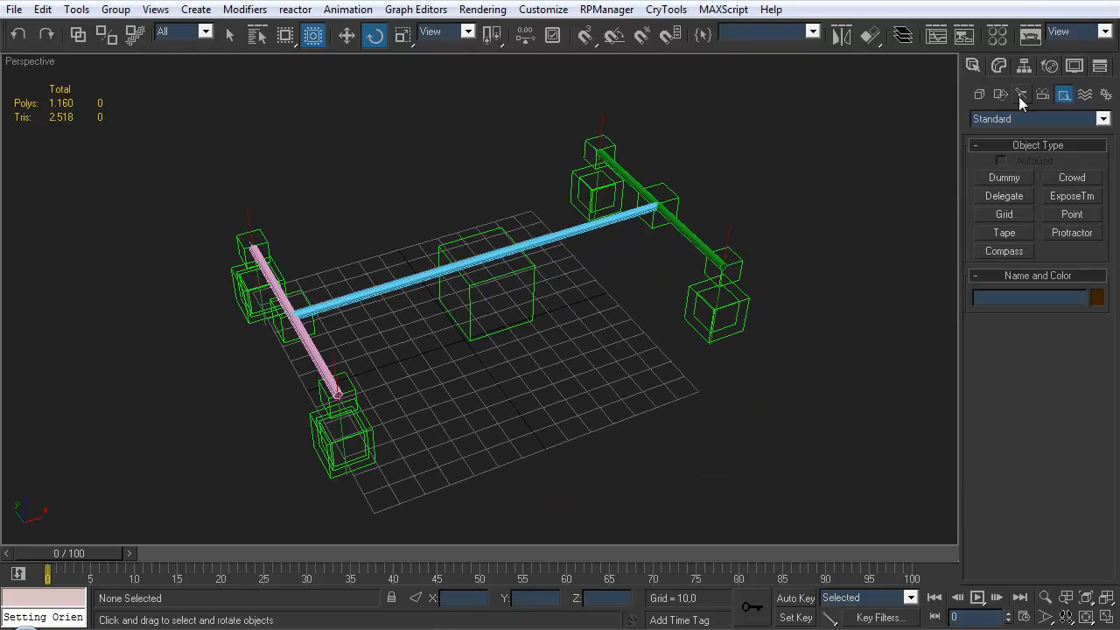
left_click(1005, 179)
middle_click_drag(510, 359, 534, 376, "alt")
left_click_drag(533, 388, 548, 368)
key("e")
middle_click_drag(596, 360, 578, 346)
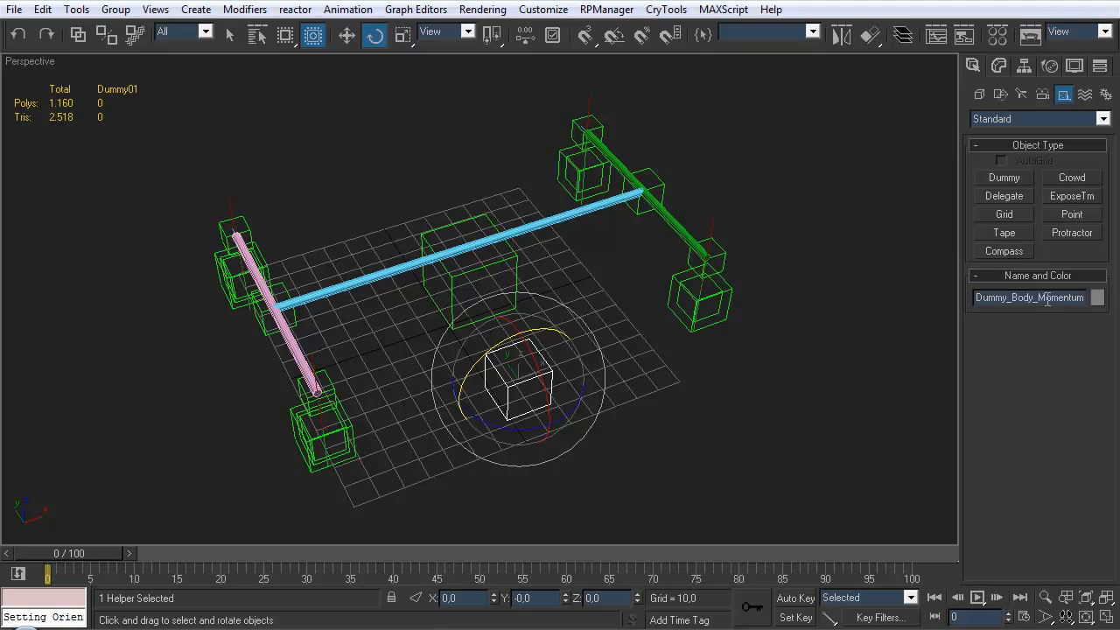
middle_click_drag(610, 310, 594, 286, "alt")
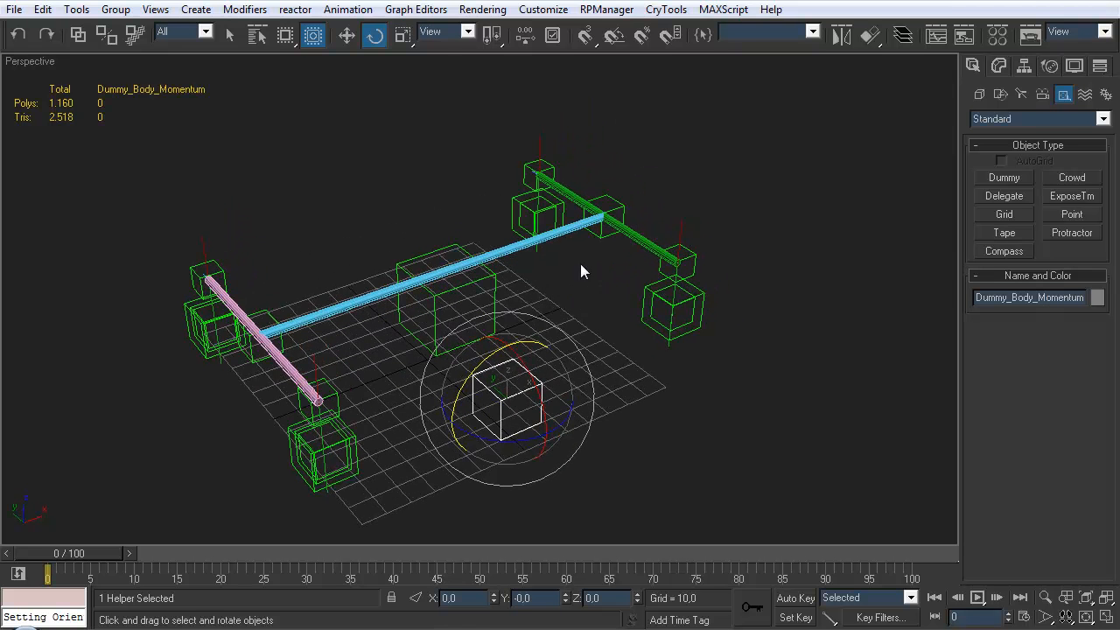
- Align Dummy_Body_Momentum's pivot point to the center of the large body dummy in X, Y and Z position
left_click(870, 38)
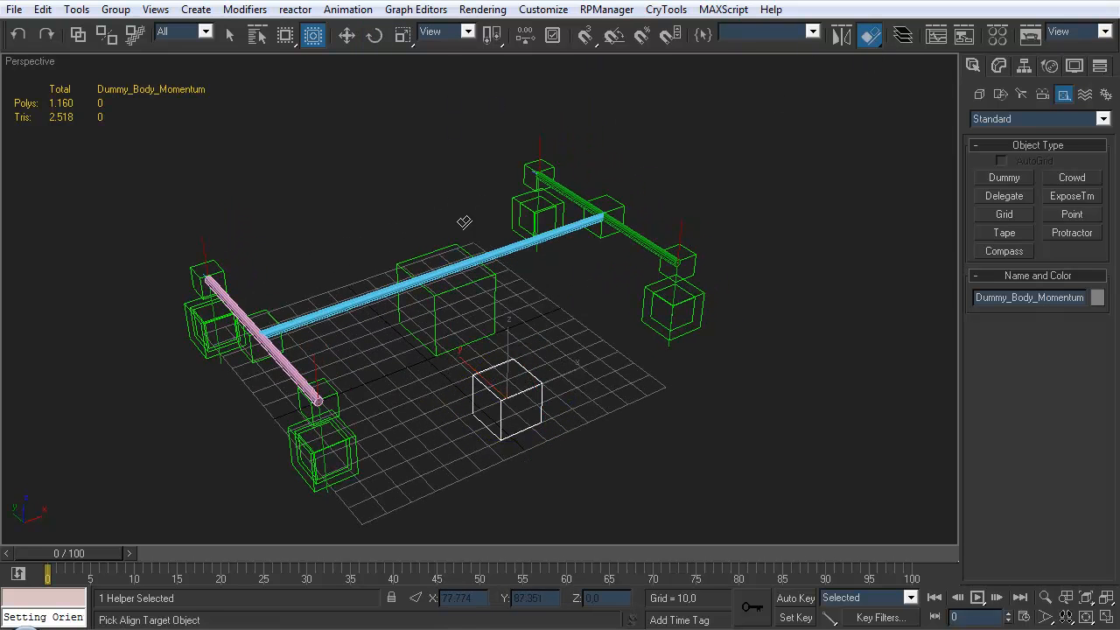
left_click(494, 331)
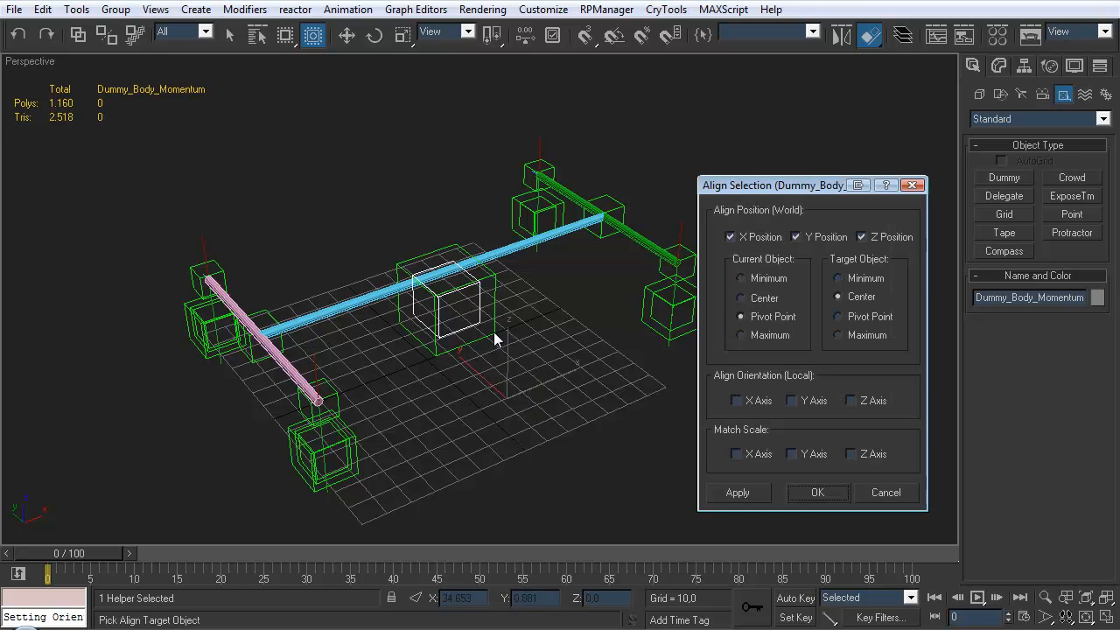
left_click(819, 493)
middle_click_drag(524, 344, 542, 368, "alt")
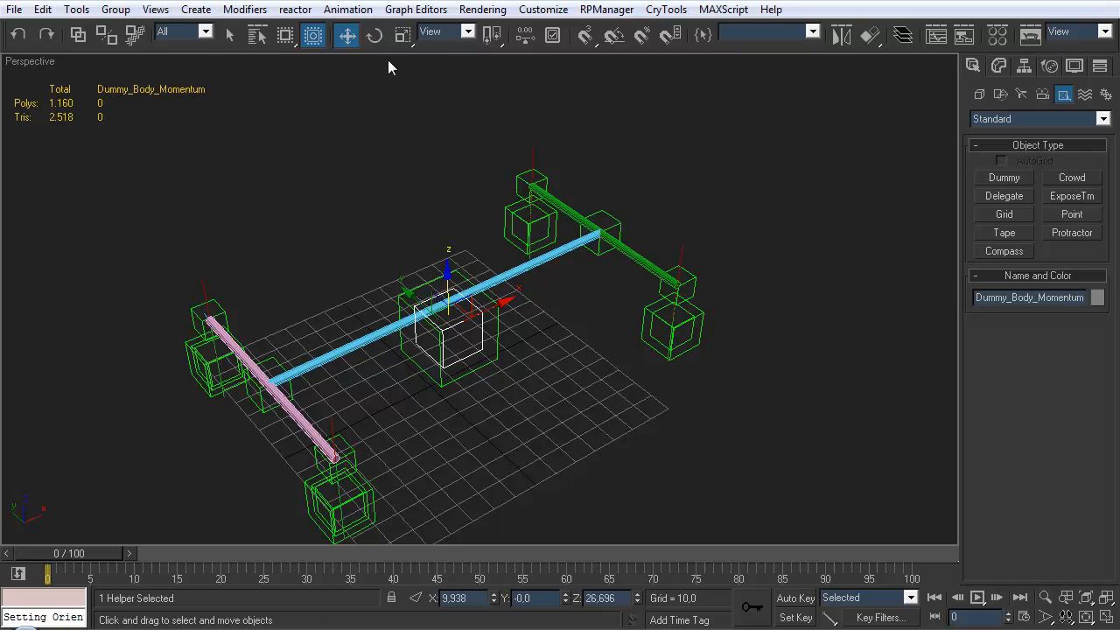
- Link Dummy_Body_Momentum to the large body dummy as its parent and clear the selection
left_click(78, 34)
left_click_drag(481, 327, 500, 333)
left_click(525, 413)
middle_click_drag(562, 382, 477, 347, "alt")
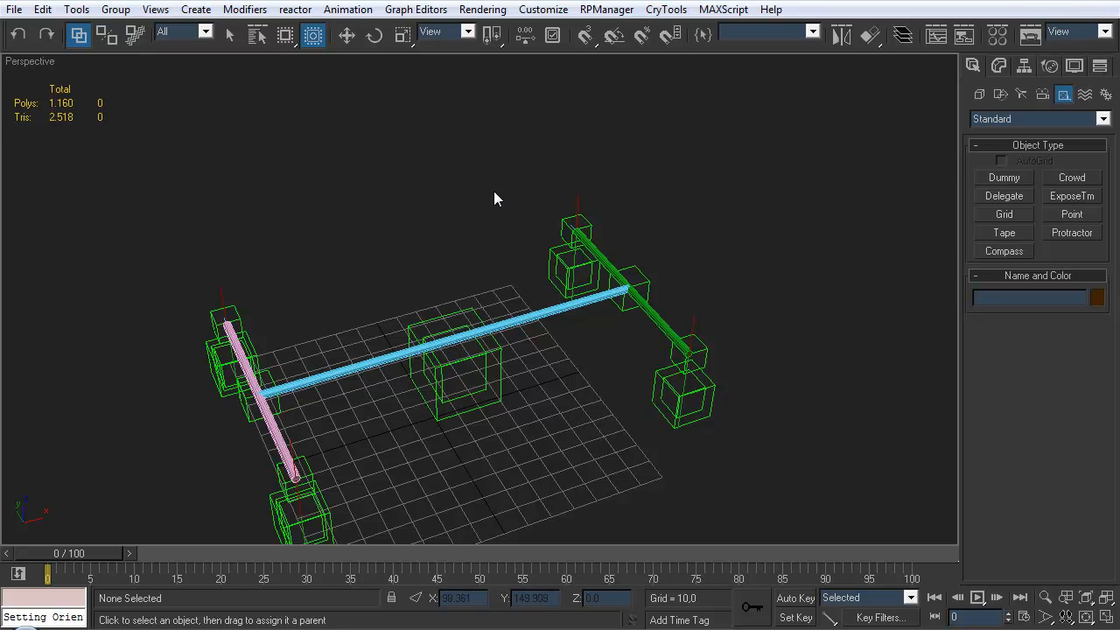
middle_click_drag(496, 272, 514, 245, "alt")
scroll(515, 313, "up", 5)
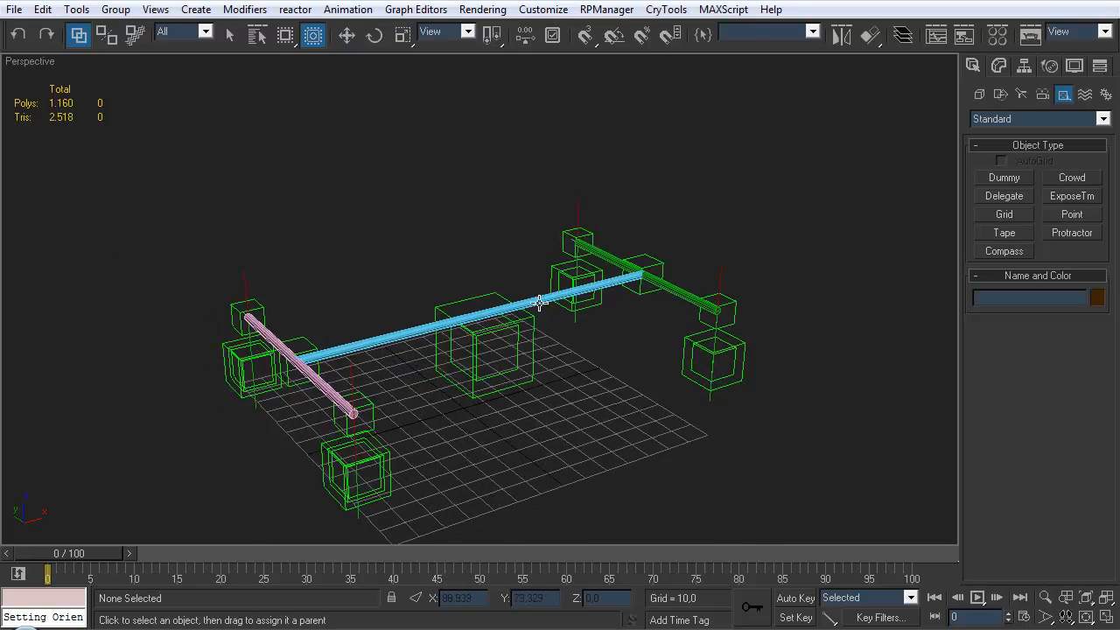
middle_click_drag(535, 324, 686, 303, "alt")
- Create another dummy helper on the grid beside the body dummy and name it Dummy_MomentumController
left_click(982, 179)
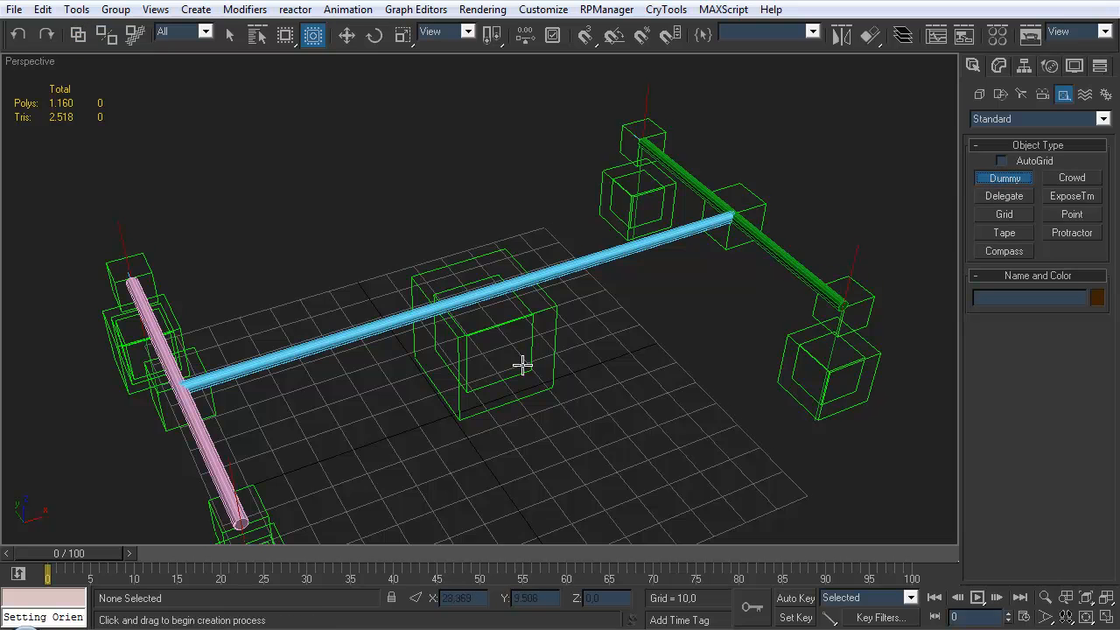
scroll(550, 317, "down", 5)
middle_click_drag(535, 320, 559, 369, "alt")
left_click_drag(528, 391, 551, 372)
key("ctrl+l")
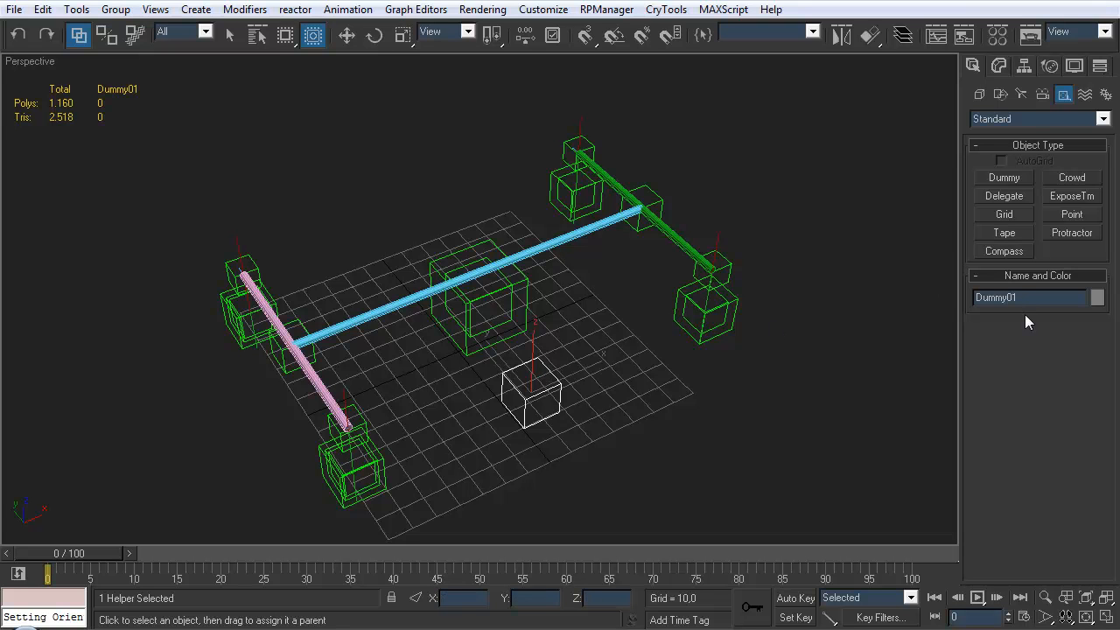
key("BackSpace")
key("BackSpace")
type("MomentumController")
- Align Dummy_MomentumController to the body dummy and raise it straight up along Z to about 112.5
left_click(871, 44)
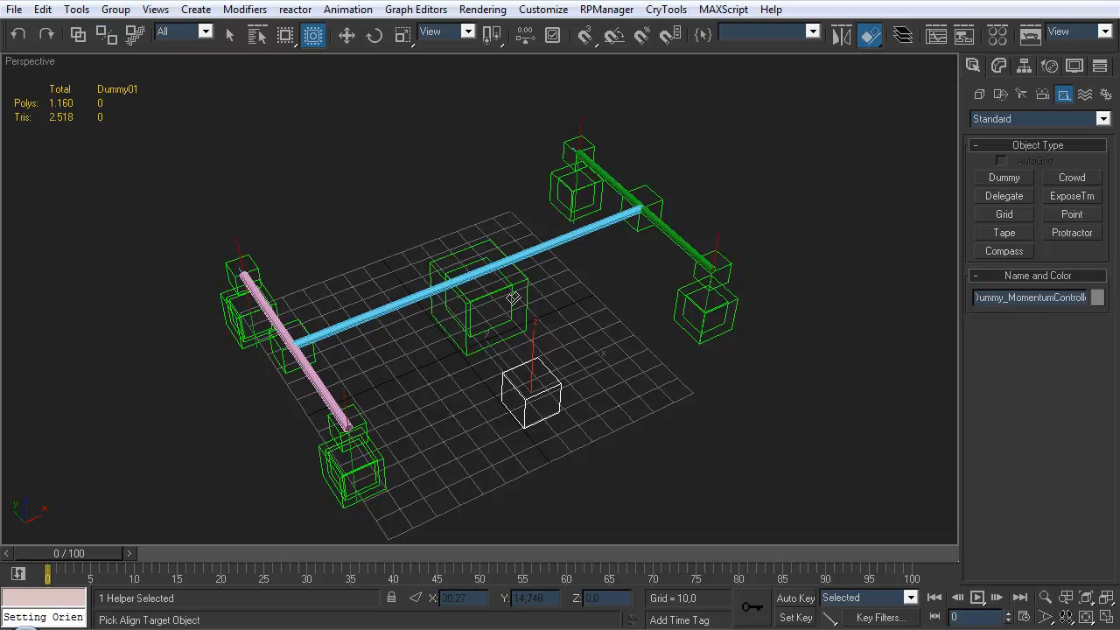
left_click(525, 337)
left_click(816, 493)
key("w")
middle_click_drag(621, 429, 545, 312, "alt")
left_click_drag(547, 266, 584, 131)
middle_click_drag(584, 131, 538, 239, "alt")
- Link Dummy_MomentumController to Dummy_Body_Momentum as its parent and clear the selection
left_click(78, 35)
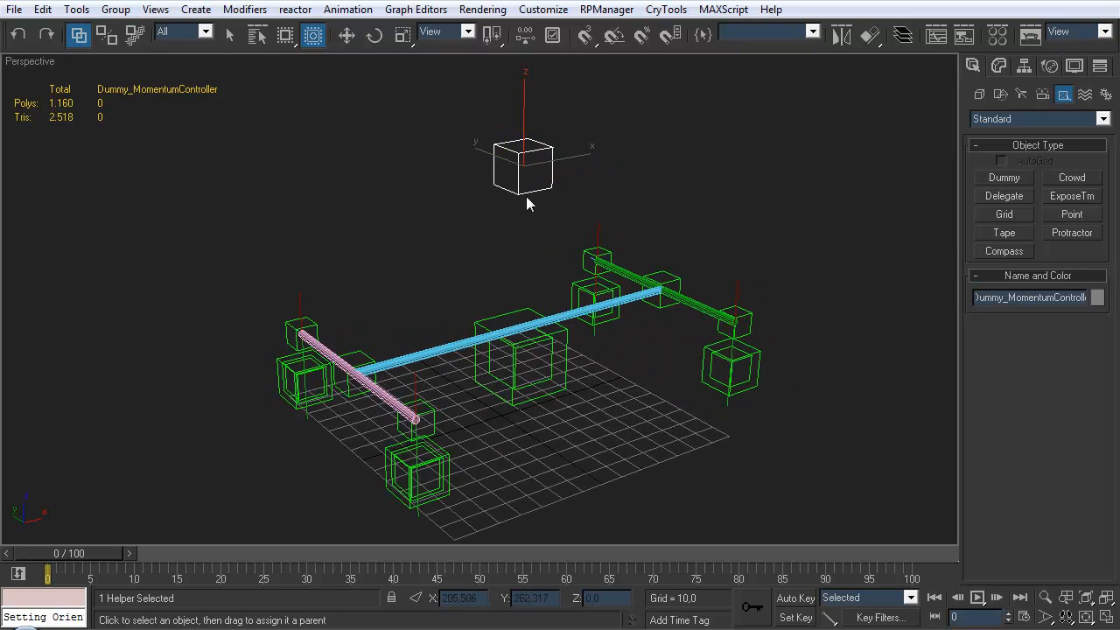
left_click_drag(532, 205, 551, 390)
left_click(589, 420)
middle_click_drag(592, 416, 617, 397, "alt")
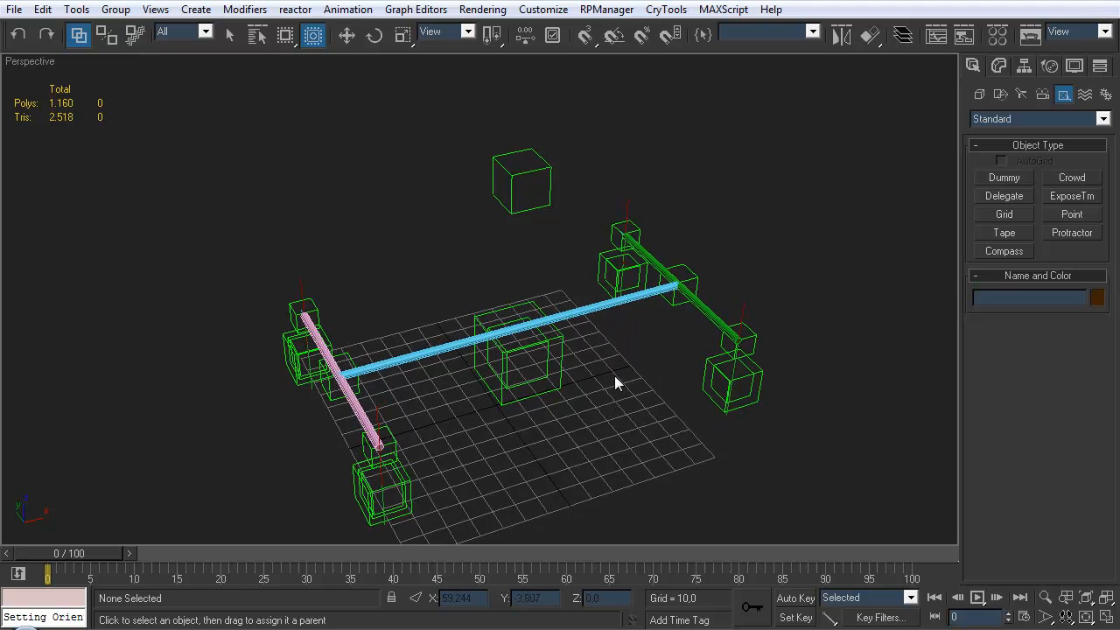
- Test moving Dummy_WheelHub_RL to check how the momentum dummies follow, cancel the move, and clear the selection
left_click(742, 398)
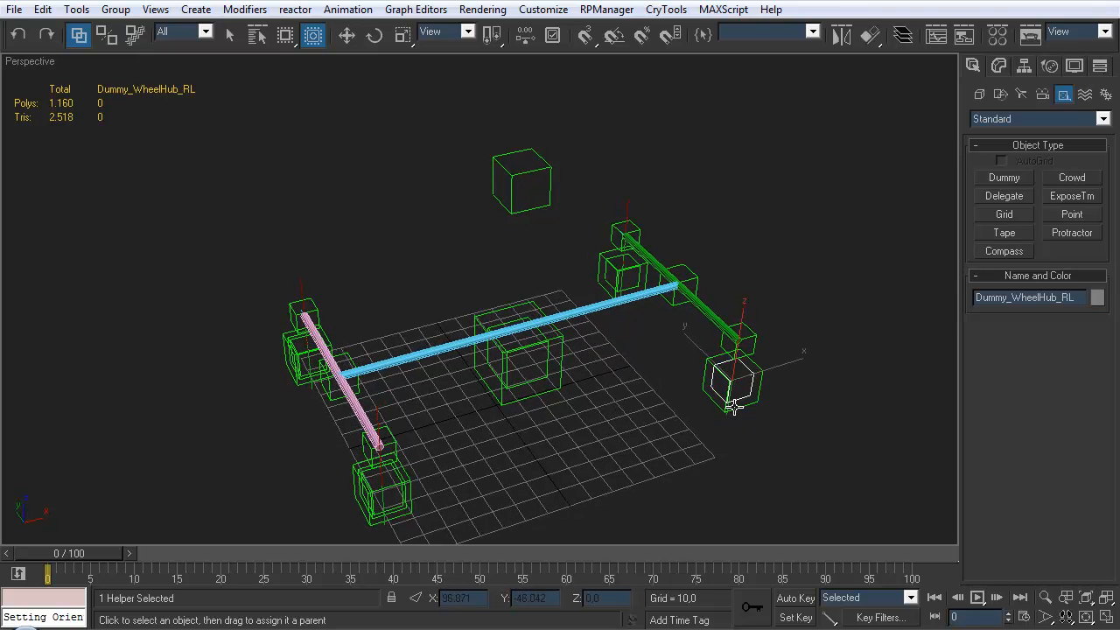
key("w")
left_click_drag(739, 338, 668, 287)
left_click(644, 439)
middle_click_drag(644, 440, 613, 287, "alt")
middle_click_drag(497, 296, 488, 293)
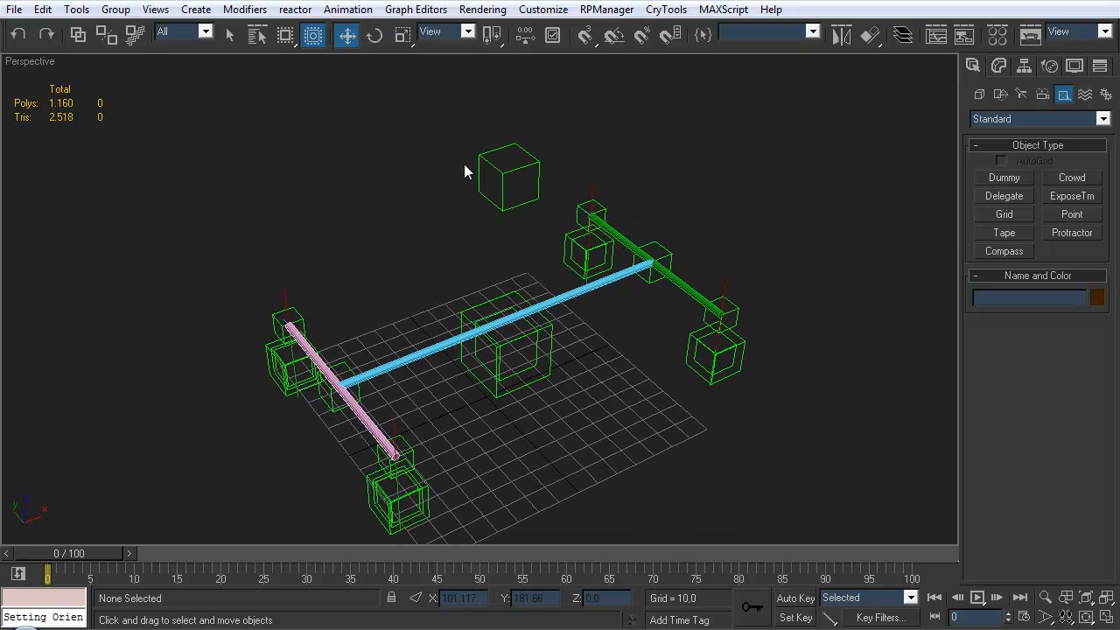
left_click(366, 9)
mouse_move(289, 12)
mouse_move(348, 10)
mouse_move(350, 35)
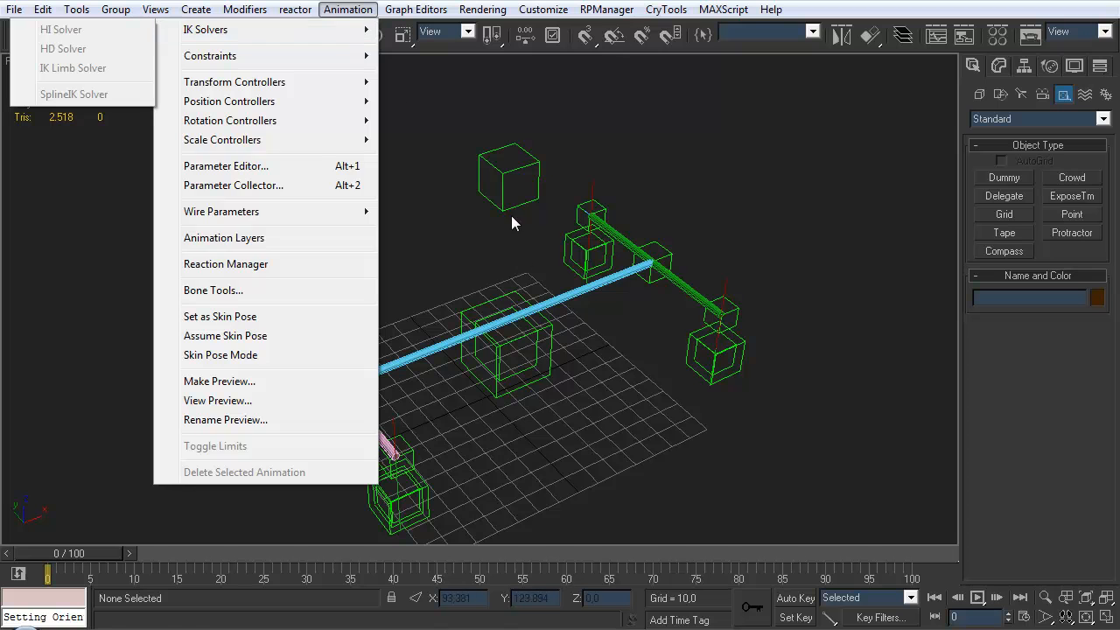
left_click(490, 285)
- Add an IK solver chain from Dummy_Body_Momentum to Dummy_MomentumController
left_click(493, 311)
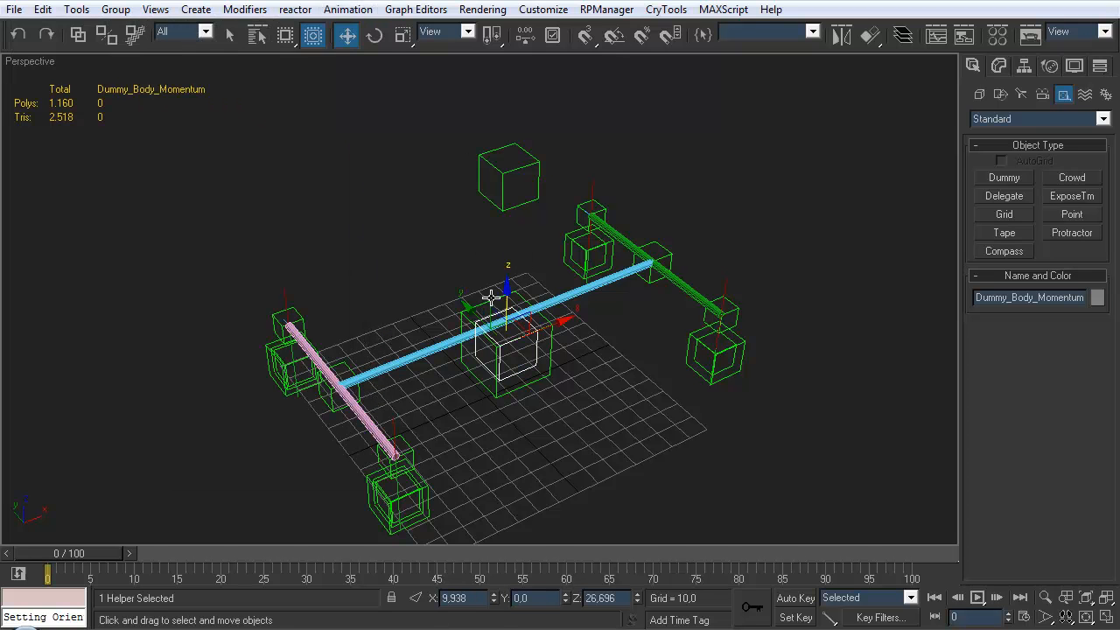
left_click(349, 10)
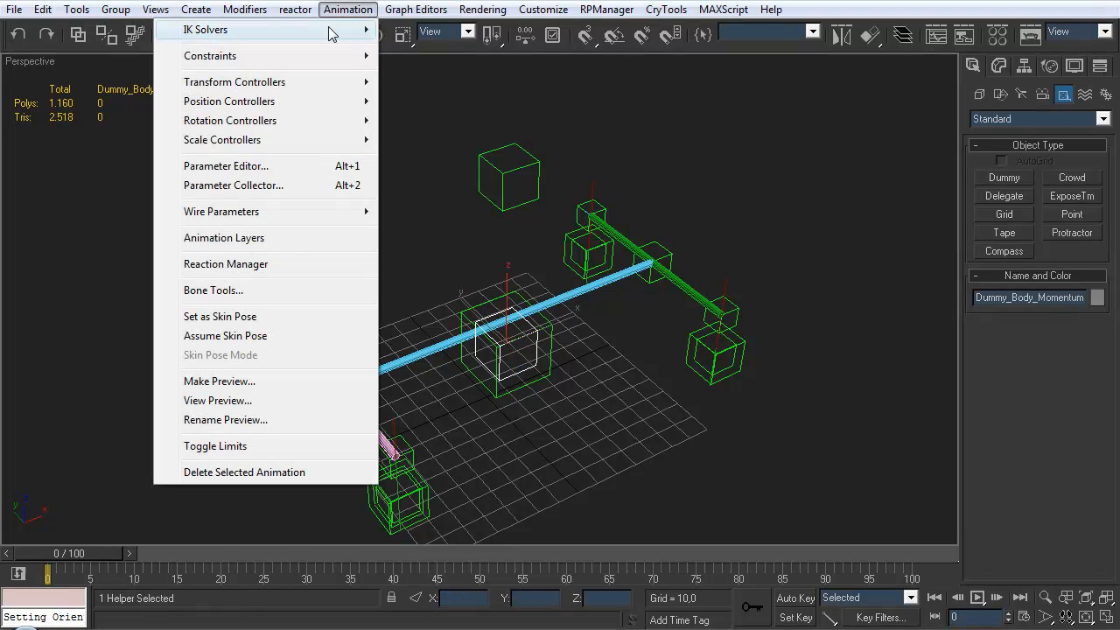
mouse_move(324, 30)
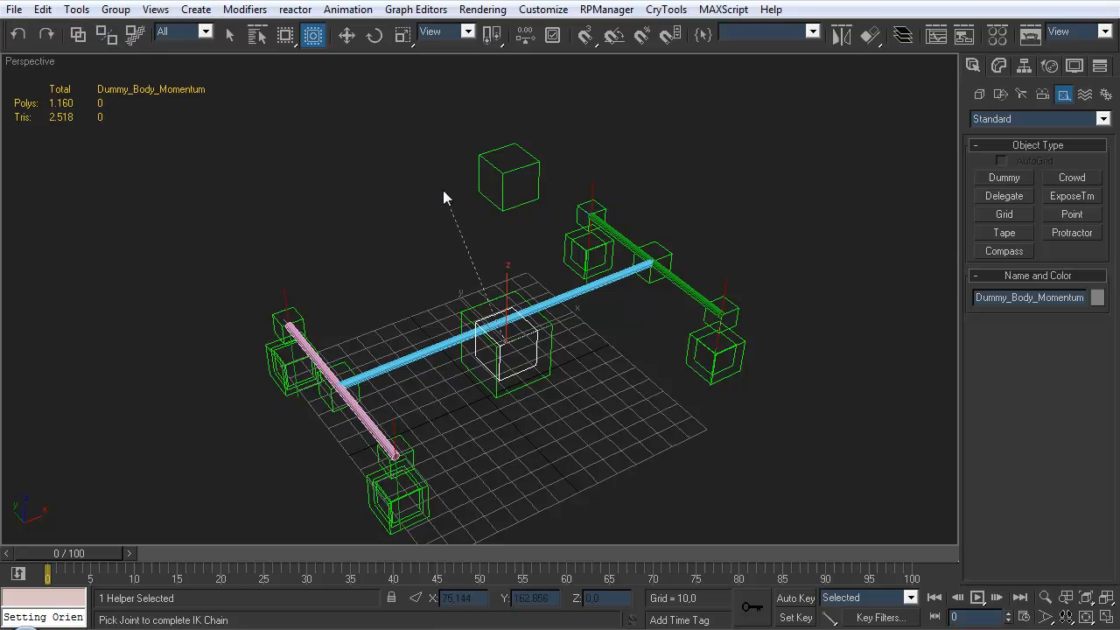
left_click(502, 191)
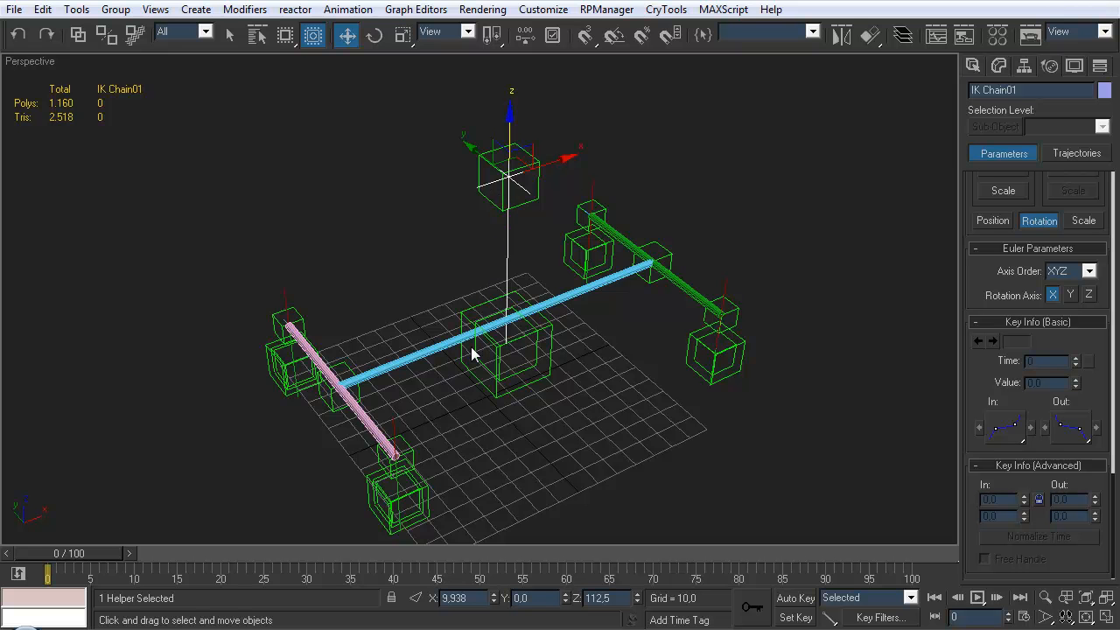
- Rename the new IK chain at the momentum controller as IKHandle_Momentum
middle_click_drag(530, 202, 506, 269, "alt")
scroll(506, 235, "up", 3)
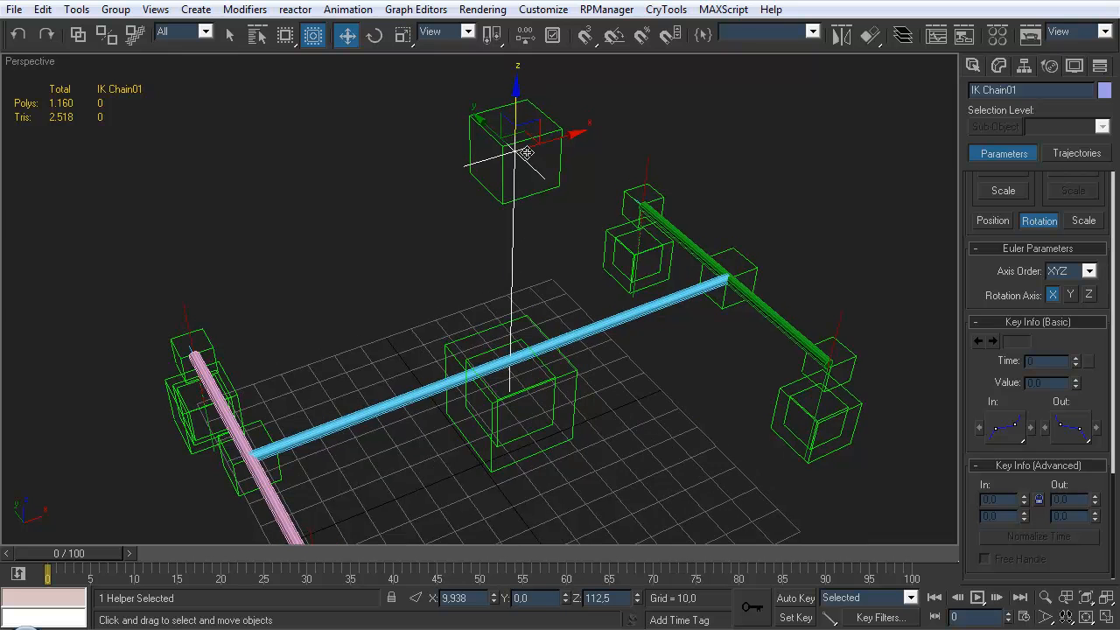
middle_click_drag(502, 189, 486, 184)
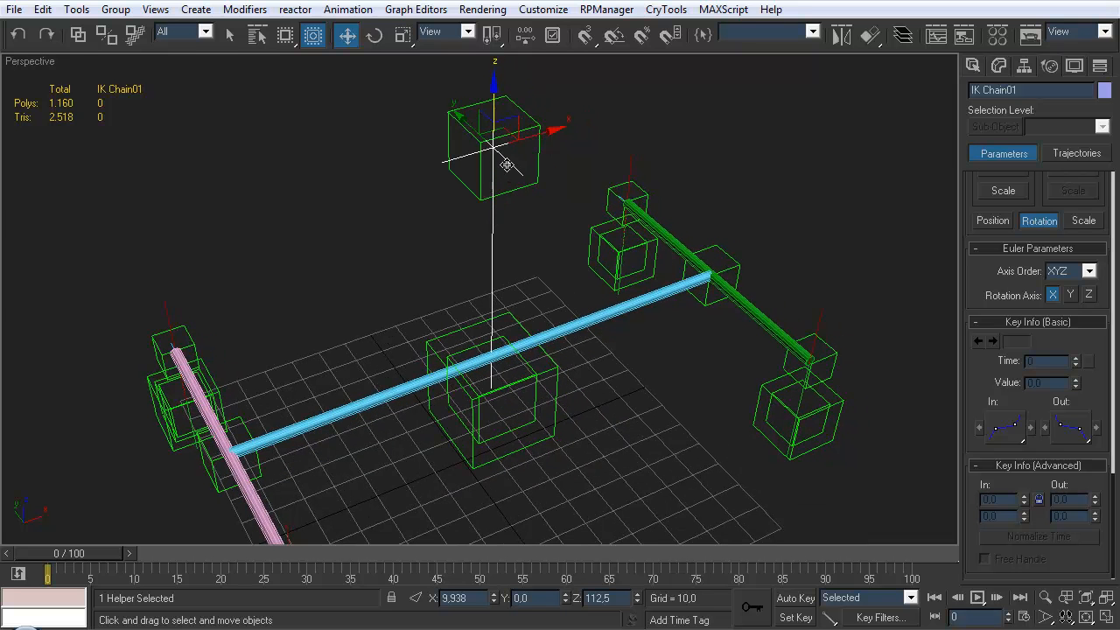
left_click(550, 158)
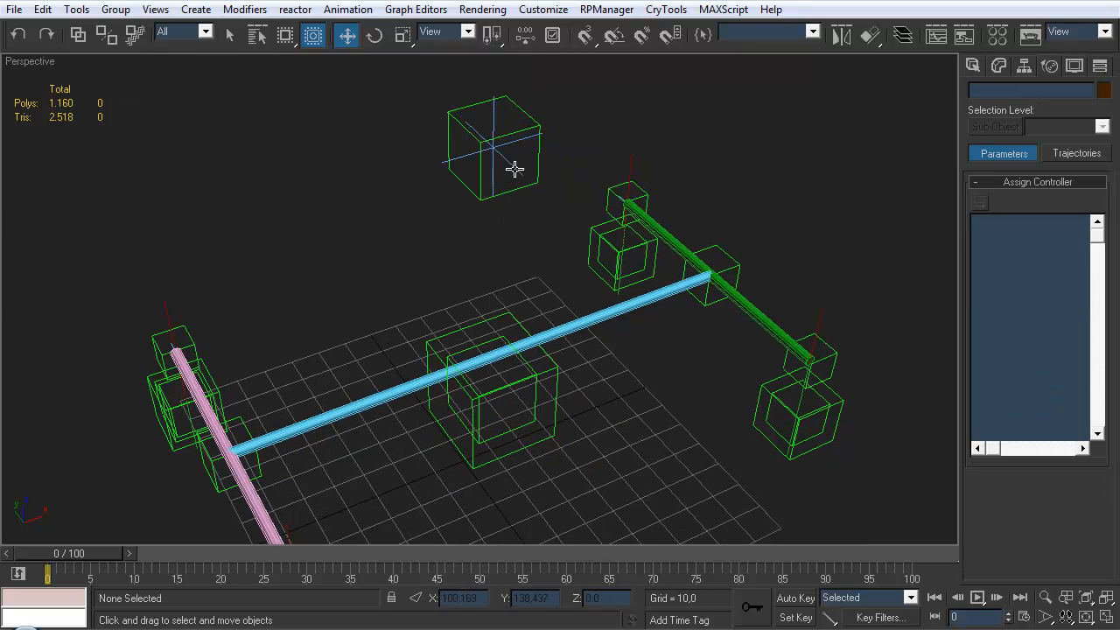
left_click(519, 174)
left_click_drag(1028, 91, 988, 93)
type("Handle_Momentum")
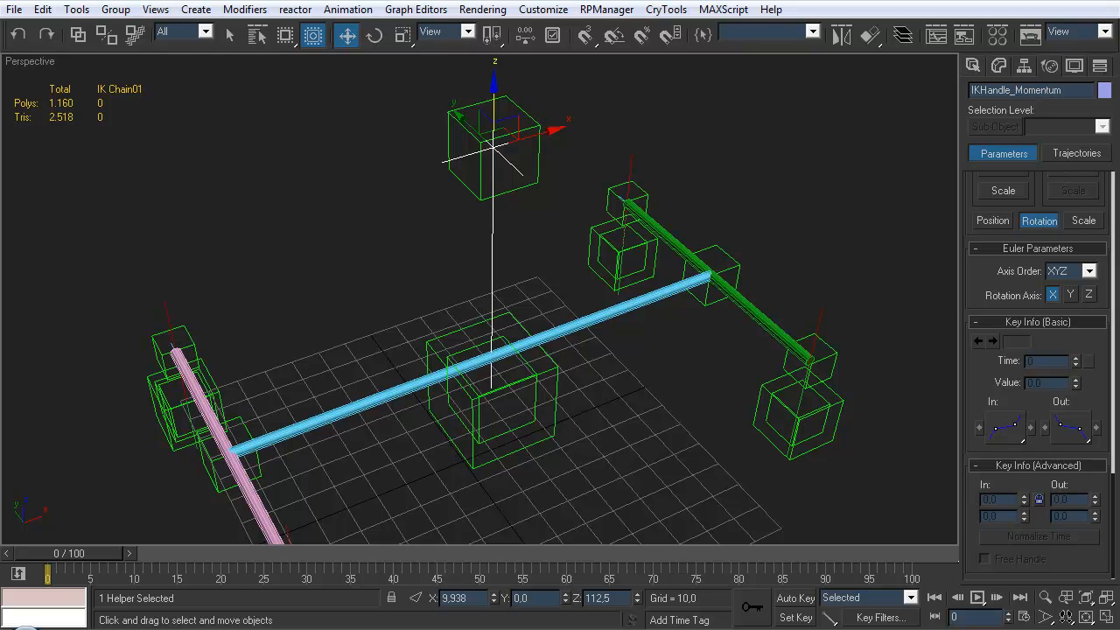
- Try moving Dummy_MomentumController and IKHandle_Momentum to check how the momentum dummies respond, undo both moves, and clear the selection
middle_click_drag(579, 319, 570, 340)
left_click(499, 216)
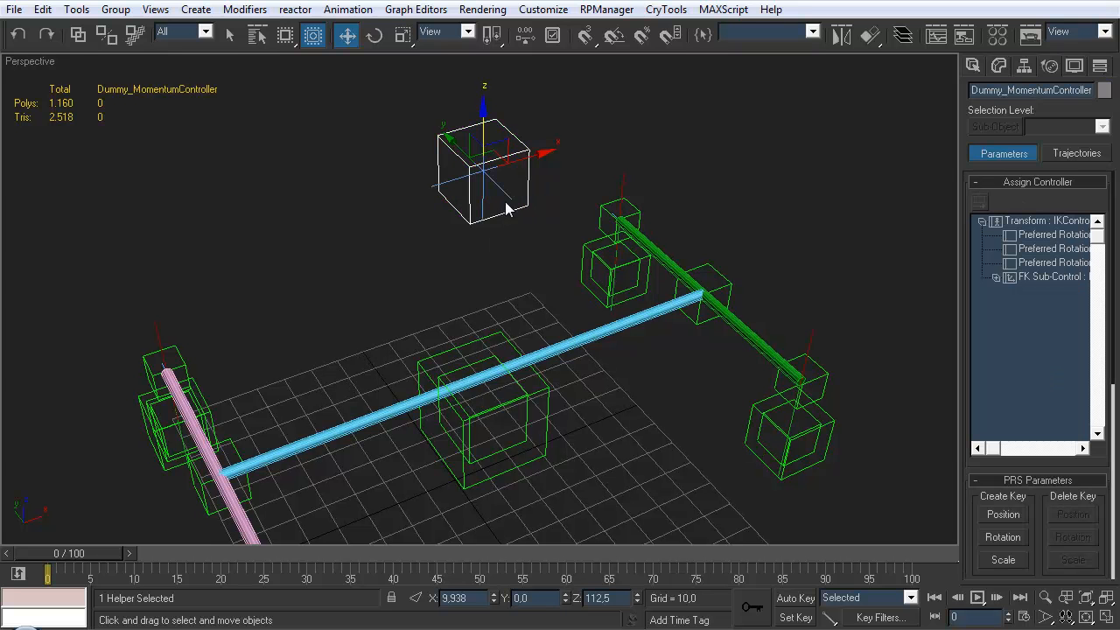
left_click_drag(495, 156, 402, 244)
key("ctrl+z")
left_click(511, 252)
left_click(490, 158)
left_click_drag(490, 158, 409, 190)
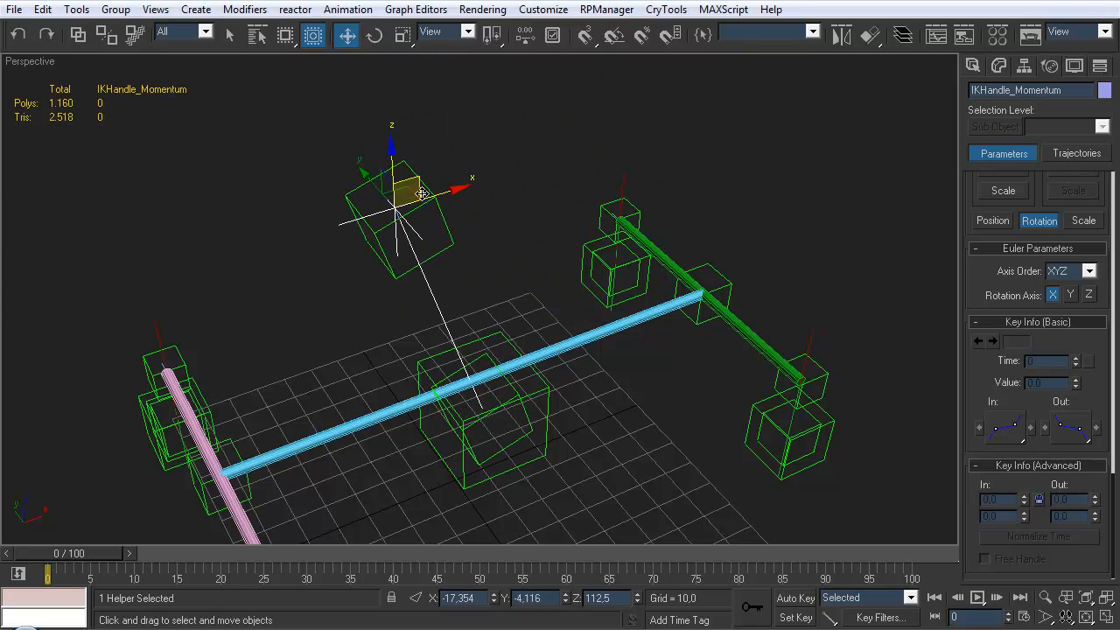
key("ctrl+z")
left_click(563, 273)
- Unhide the Mesh layer to show the car meshes around the rig
scroll(569, 246, "down", 3)
middle_click_drag(564, 273, 563, 247)
middle_click_drag(501, 302, 498, 303, "alt")
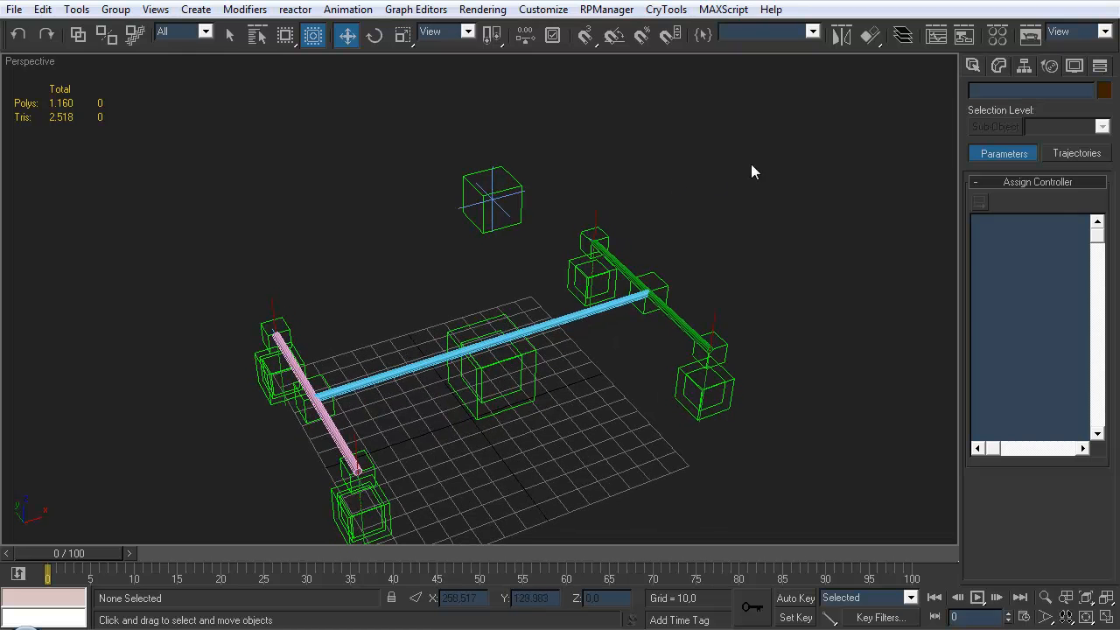
left_click(902, 35)
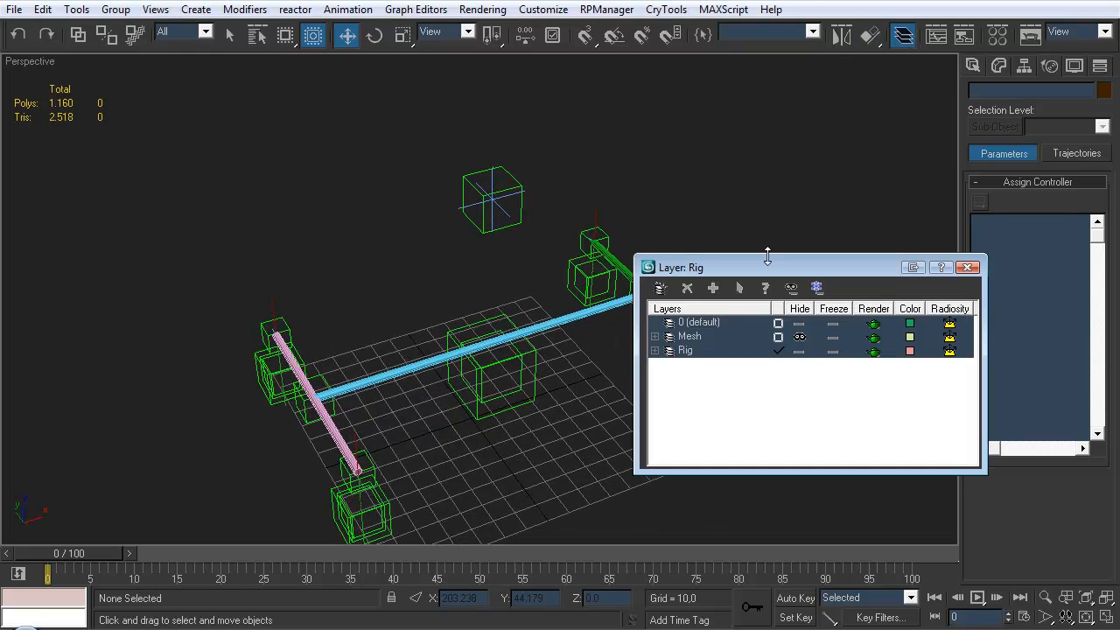
left_click(799, 338)
left_click(968, 267)
middle_click_drag(649, 351, 644, 296)
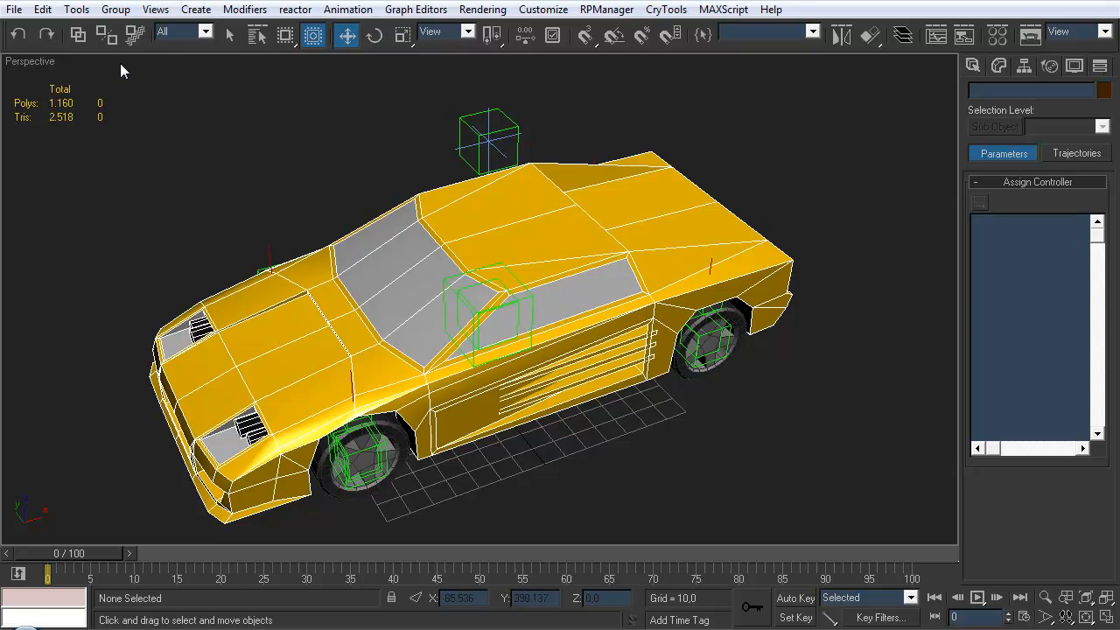
- Link the car body mesh to Dummy_Body_Momentum as its parent and clear the selection
left_click(80, 35)
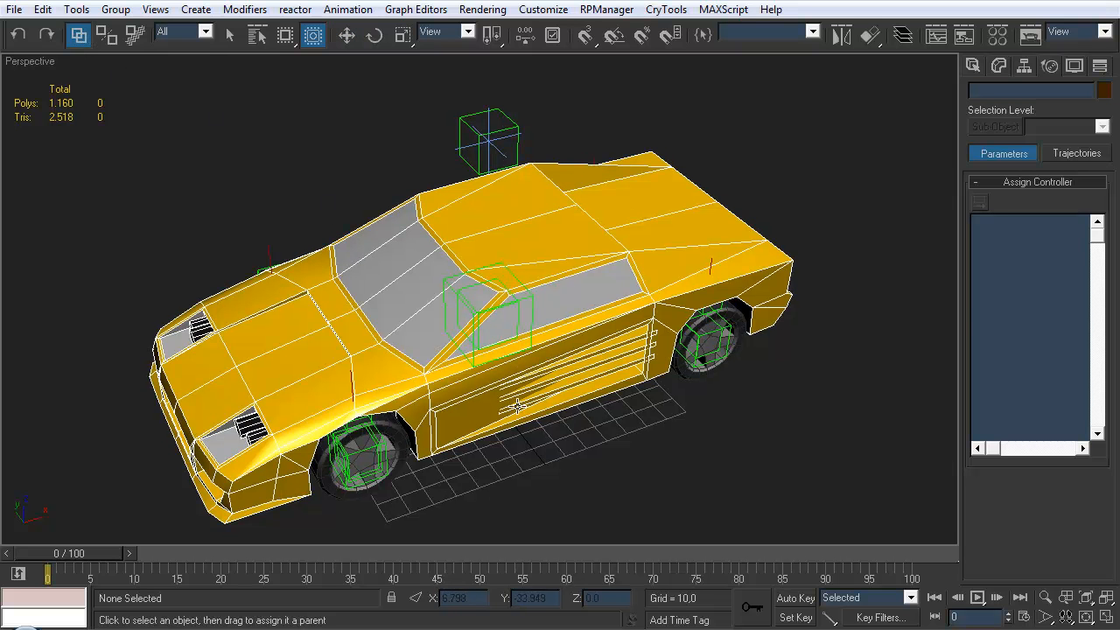
left_click_drag(520, 406, 503, 353)
left_click(568, 475)
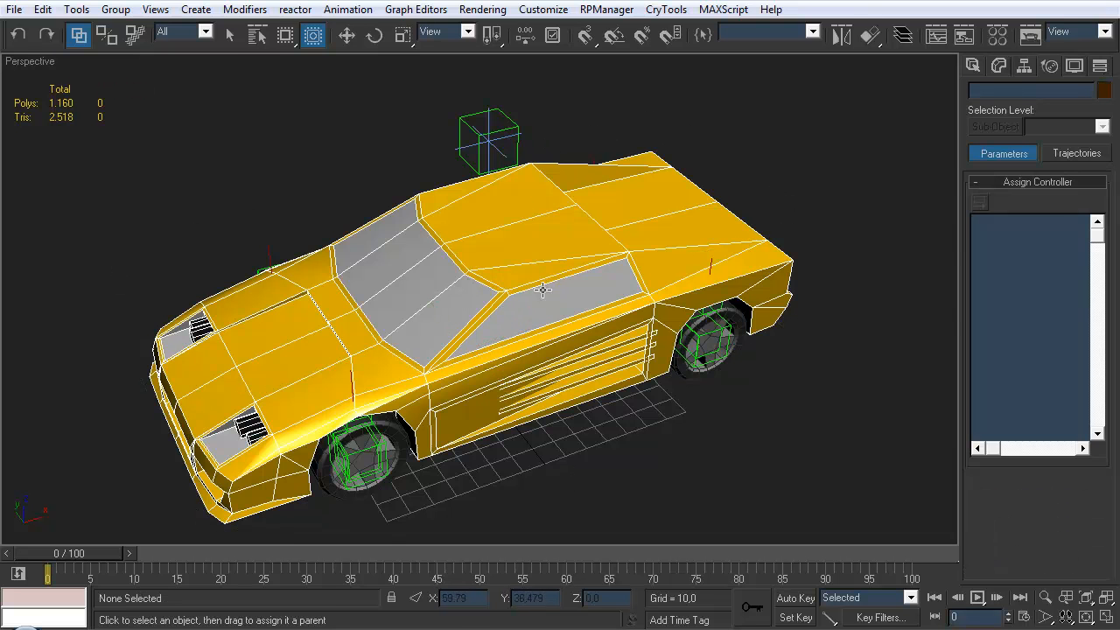
- Test moving IKHandle_Momentum forward, backward and sideways to check the car body's pitch and roll, undoing each move
left_click(496, 146)
key("w")
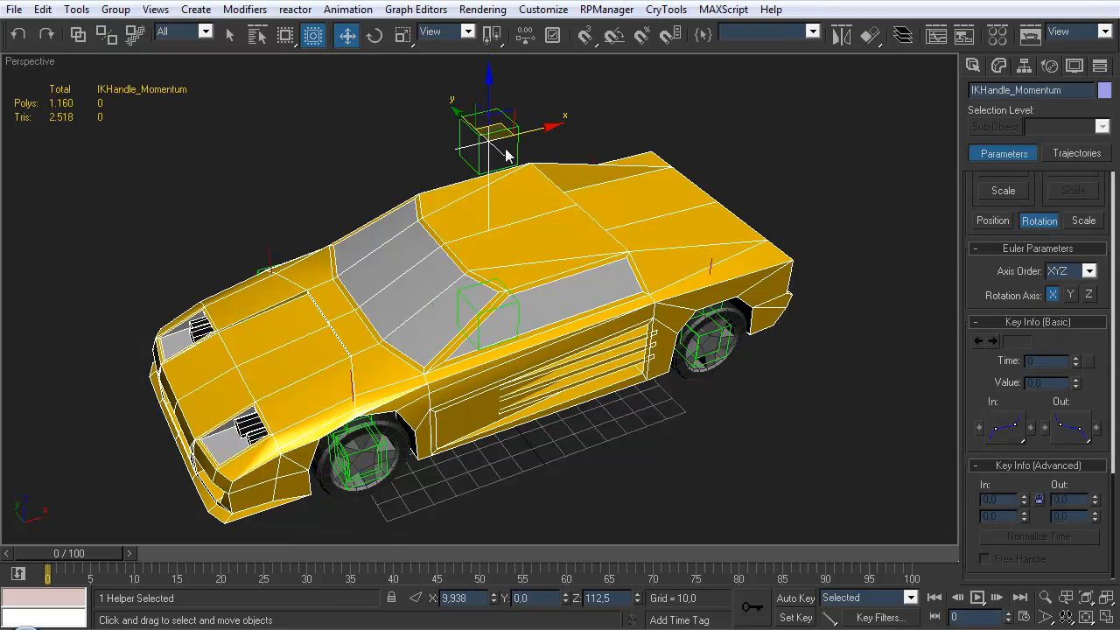
left_click_drag(526, 129, 520, 136)
middle_click_drag(521, 136, 484, 100, "alt")
key("ctrl+z")
left_click_drag(564, 145, 548, 145)
key("ctrl+z")
middle_click_drag(532, 166, 631, 152, "alt")
left_click_drag(398, 140, 363, 158)
key("ctrl+z")
middle_click_drag(617, 238, 474, 252, "alt")
middle_click_drag(520, 177, 551, 240, "alt")
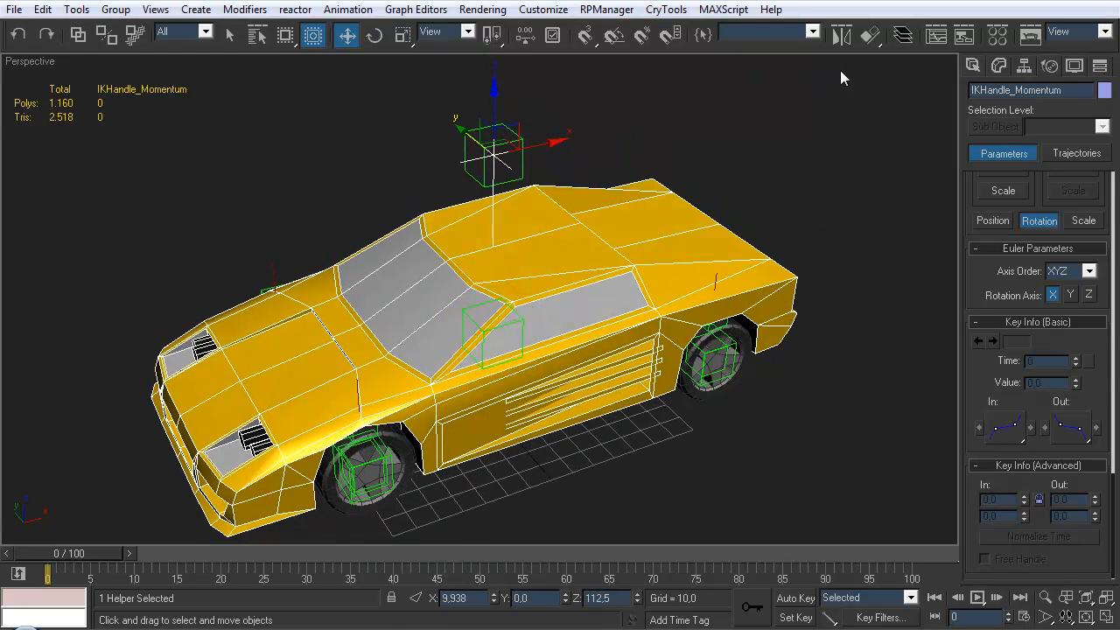
- Hide the Mesh layer and clear the selection
left_click(903, 39)
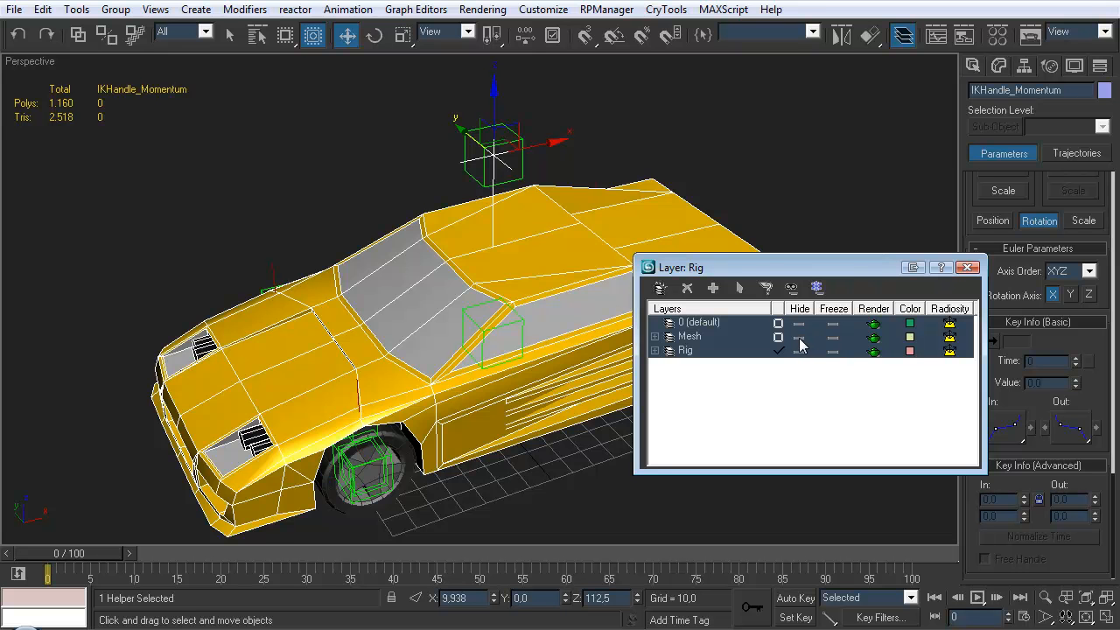
left_click(799, 337)
left_click(967, 267)
left_click(770, 334)
middle_click_drag(670, 233, 561, 264, "alt")
- Create a dummy helper on the grid beside the rig and name it Dummy_Momentum_Target
left_click(972, 65)
left_click(1014, 179)
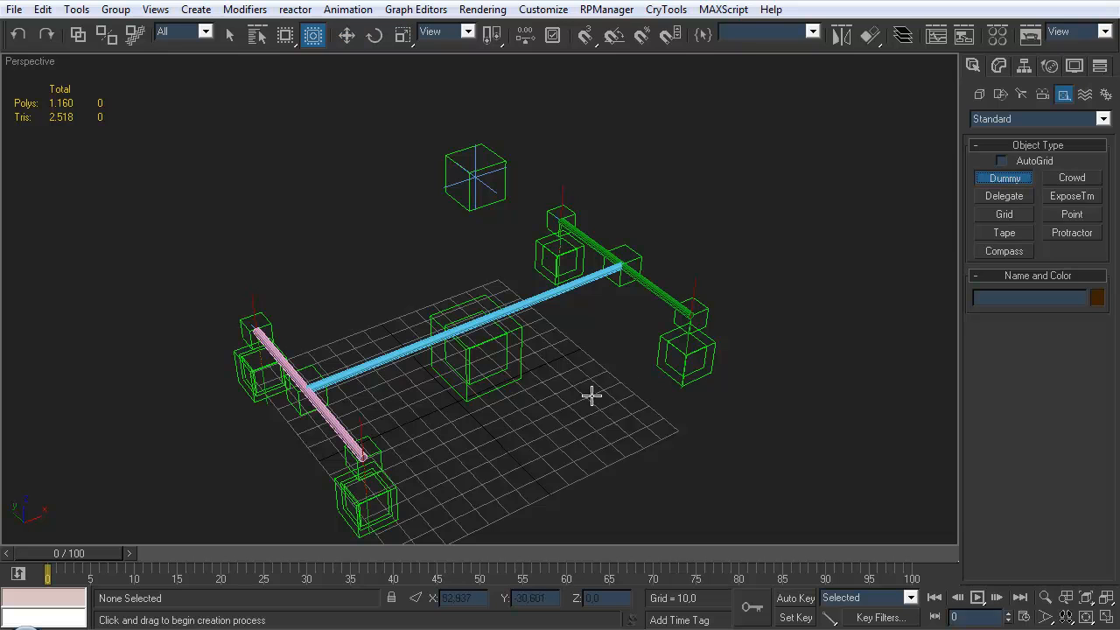
left_click_drag(552, 465, 565, 438)
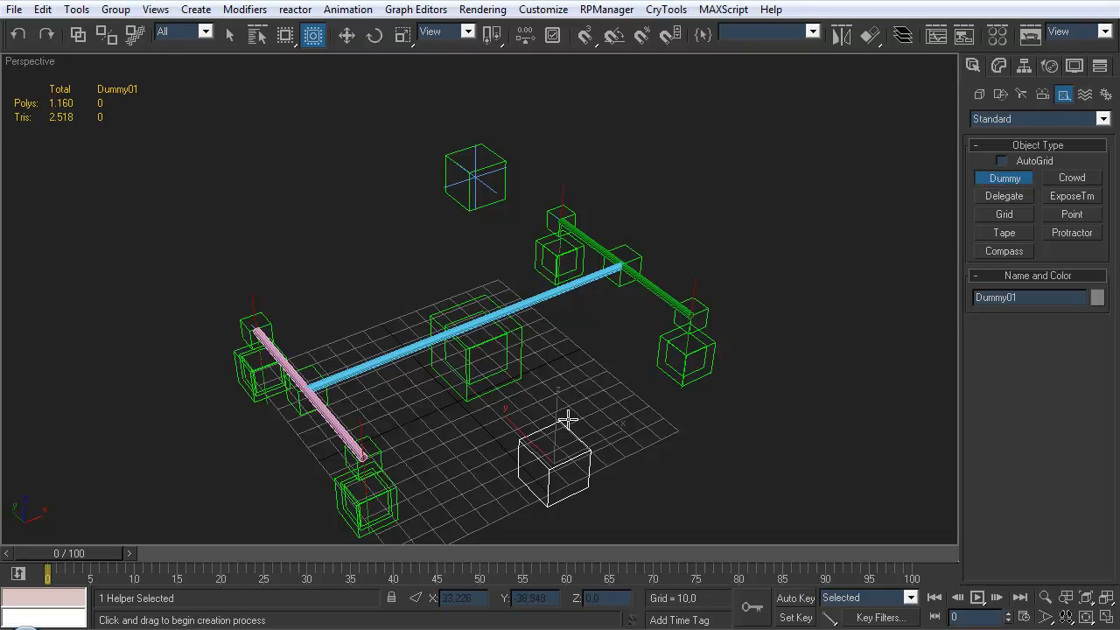
key("w")
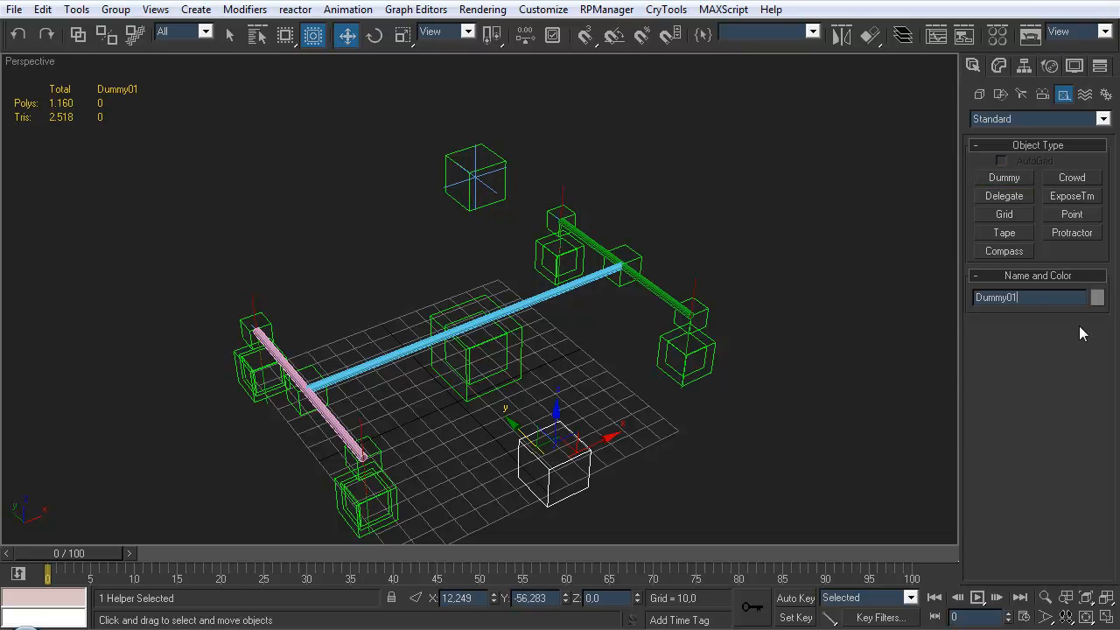
key("BackSpace")
key("BackSpace")
type("_MOmentum_Target")
key("Return")
left_click(737, 417)
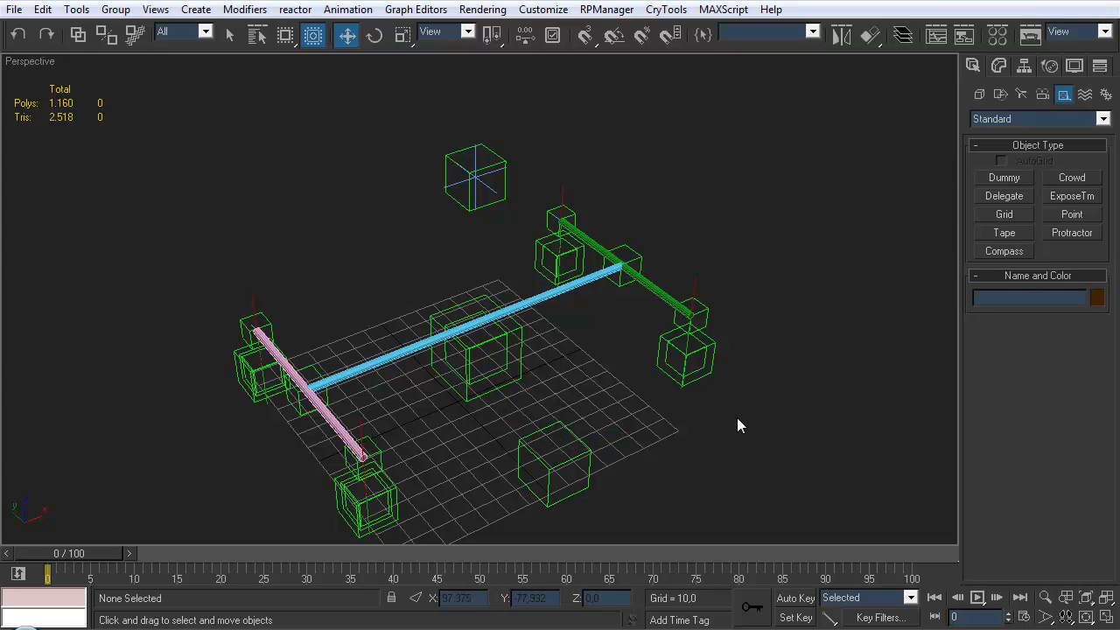
- Align Dummy_Momentum_Target to the momentum controller above the rig
left_click(560, 465)
left_click(870, 35)
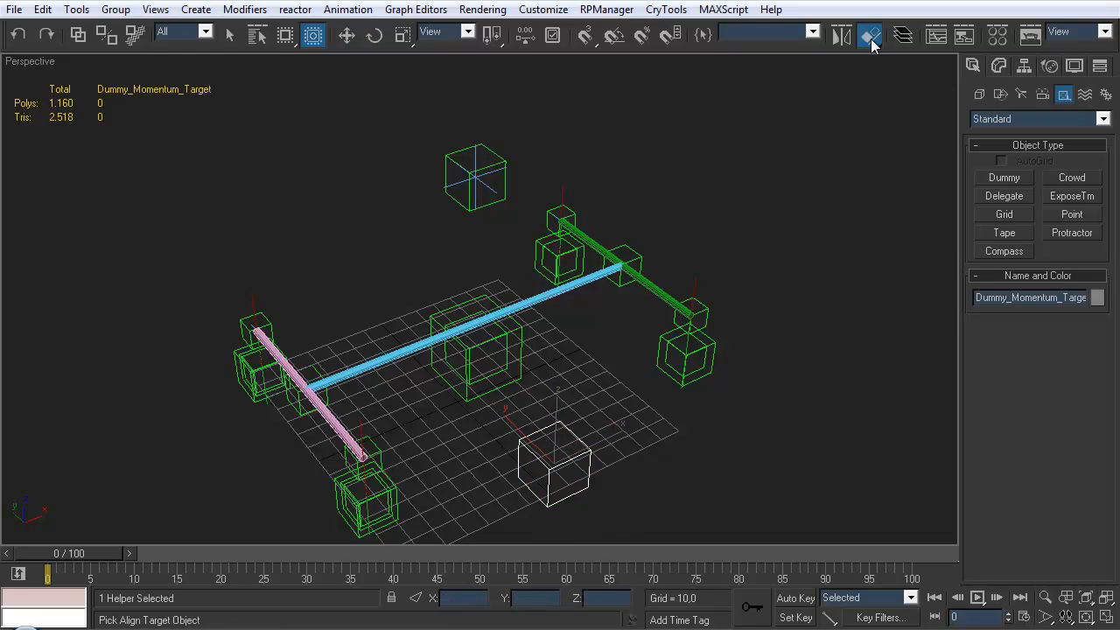
left_click(482, 157)
left_click(820, 487)
- Link Dummy_Momentum_Target to the larger body dummy at the rig's centre and clear the selection
middle_click_drag(573, 339, 561, 373, "alt")
left_click(77, 35)
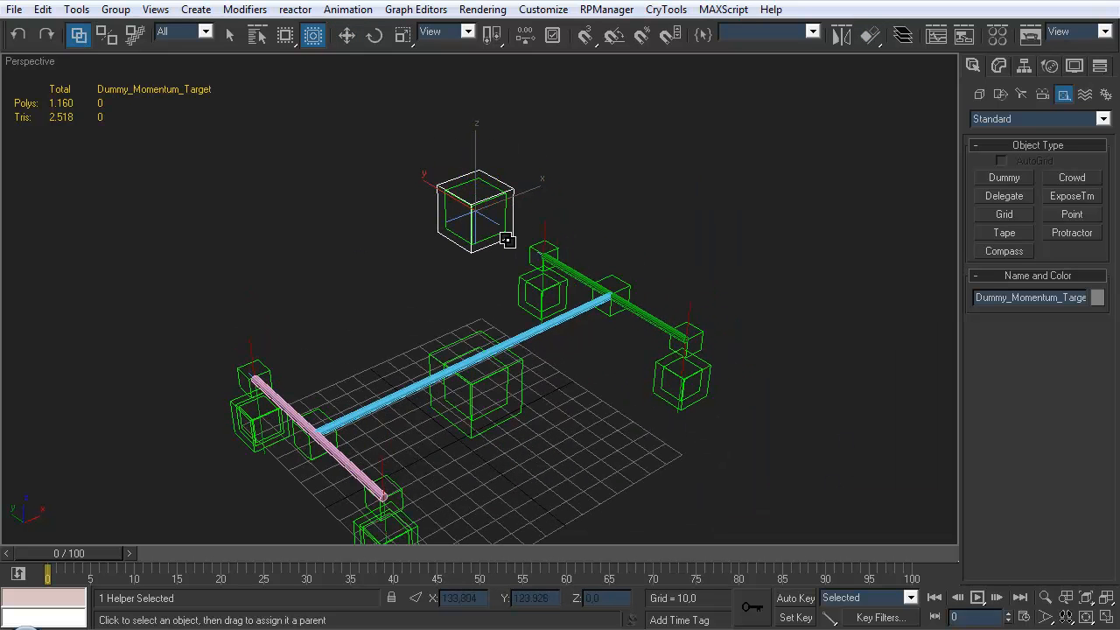
left_click_drag(515, 221, 534, 355)
middle_click_drag(563, 327, 598, 313)
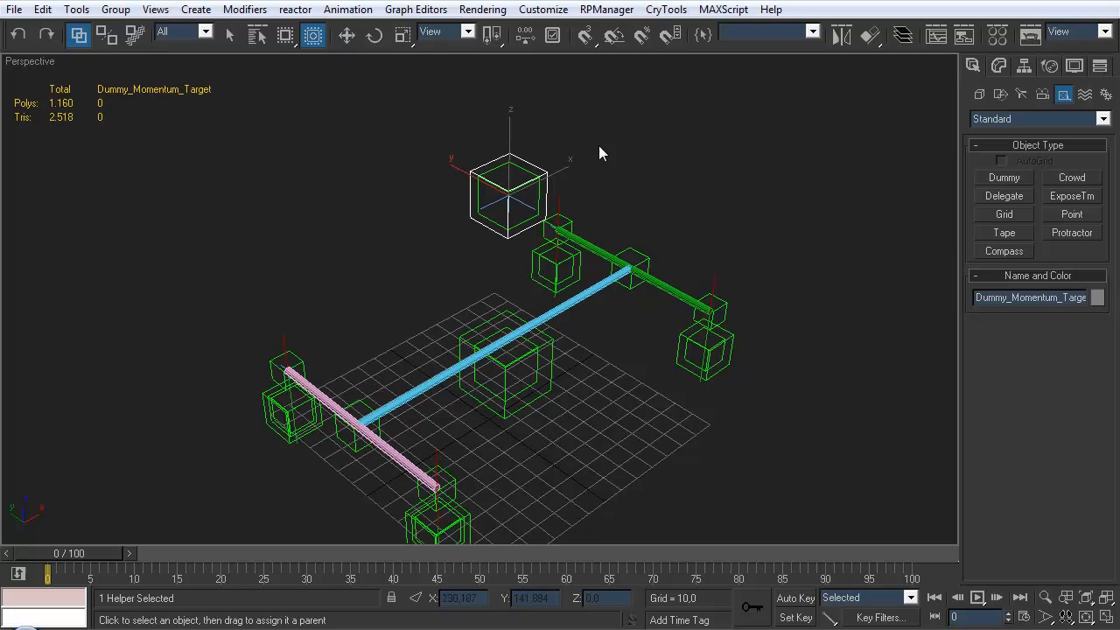
left_click(572, 178)
- Link IKHandle_Momentum to the larger body dummy at the rig's centre and clear the selection
middle_click_drag(555, 198, 512, 213)
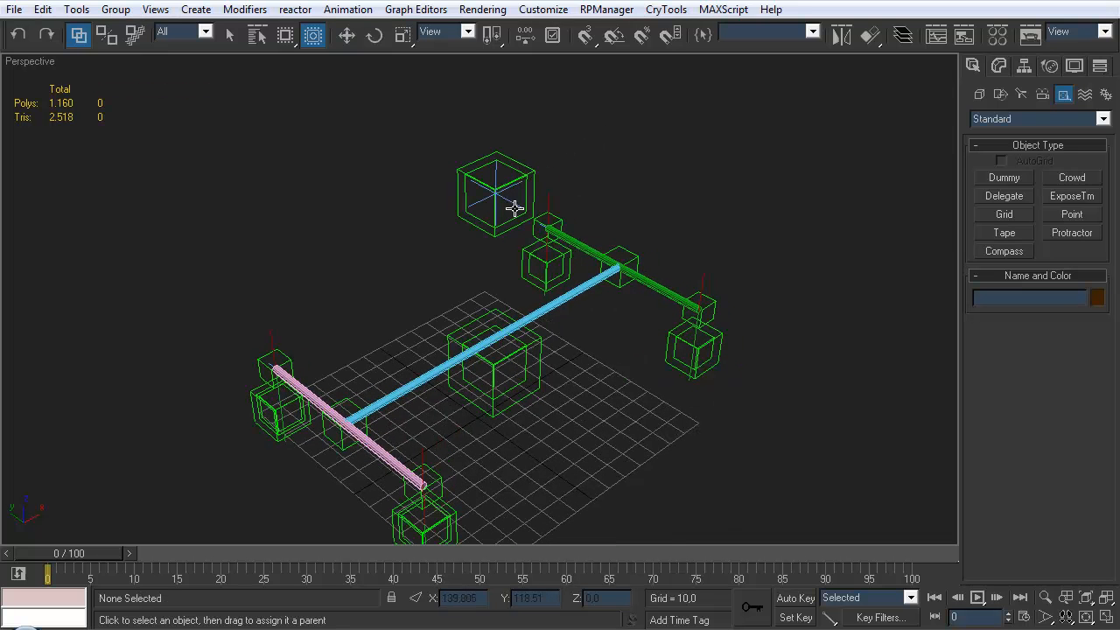
left_click(513, 200)
left_click_drag(519, 211, 536, 344)
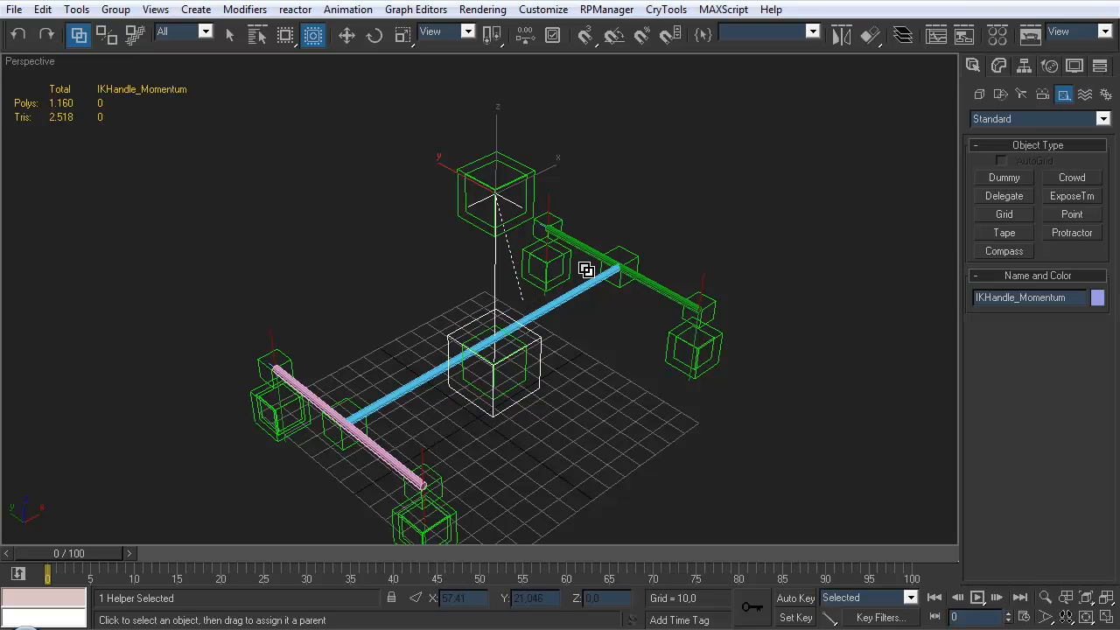
left_click(647, 177)
- Add a position constraint to IKHandle_Momentum with Dummy_Momentum_Target as its target
middle_click_drag(647, 176, 535, 248)
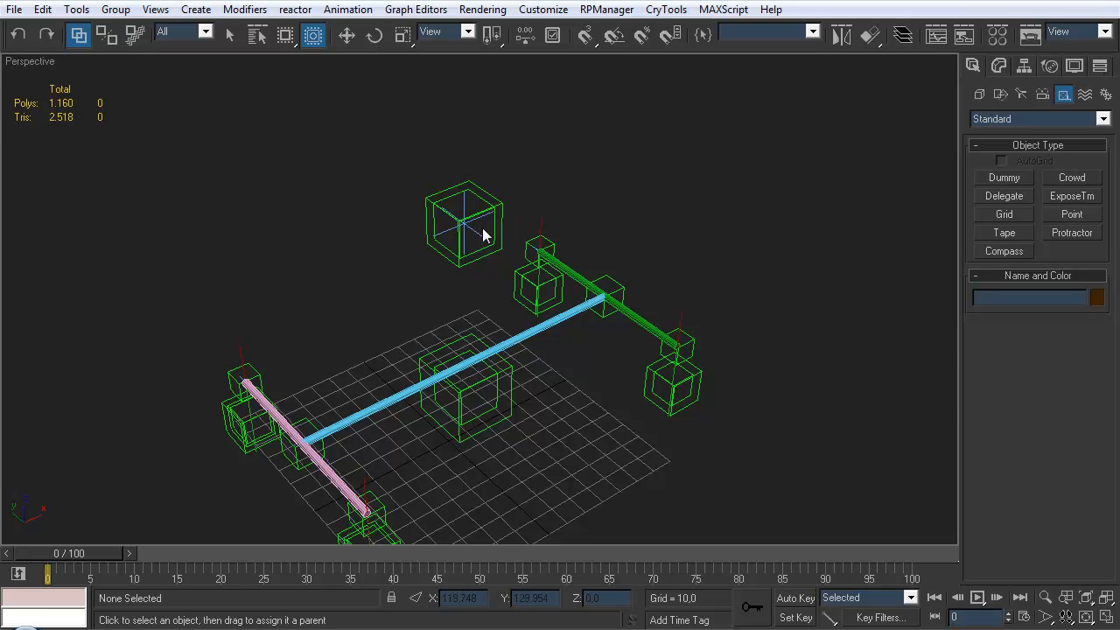
scroll(525, 258, "up", 3)
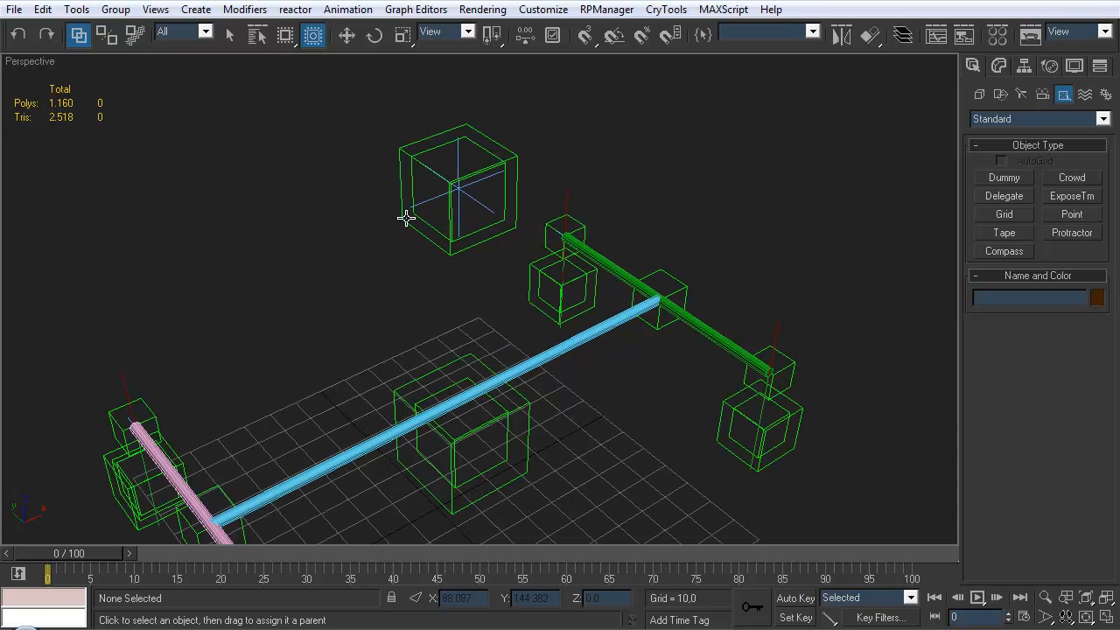
key("q")
left_click(473, 198)
left_click(347, 9)
mouse_move(359, 55)
left_click(476, 120)
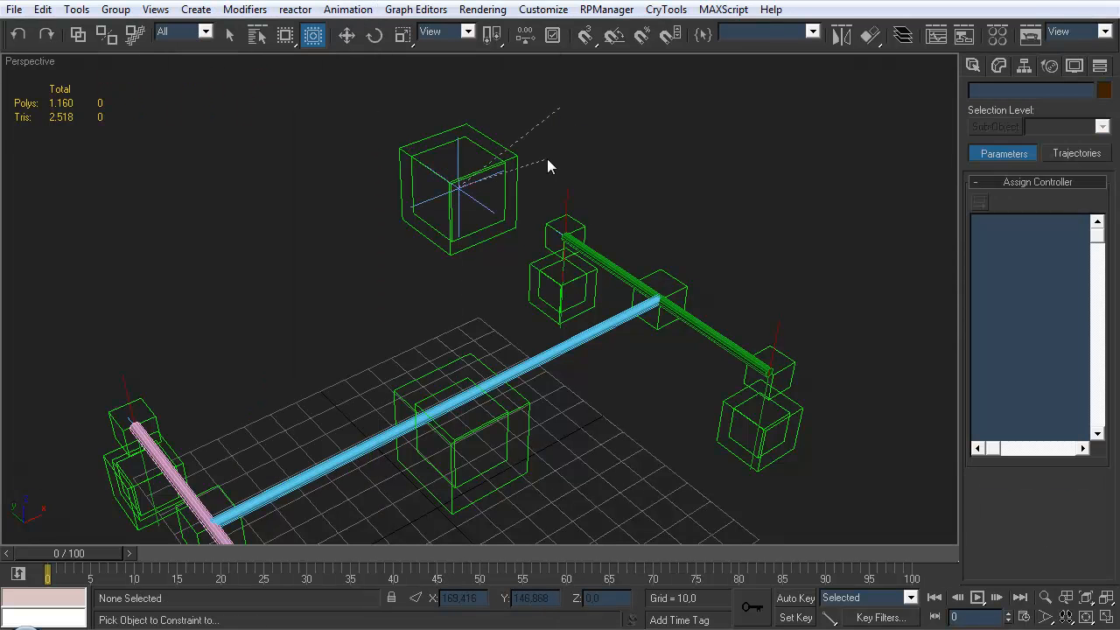
left_click(515, 198)
- Add Dummy_MomentumController as a second position target of IKHandle_Momentum's constraint
scroll(1036, 411, "down", 3)
left_click(1027, 381)
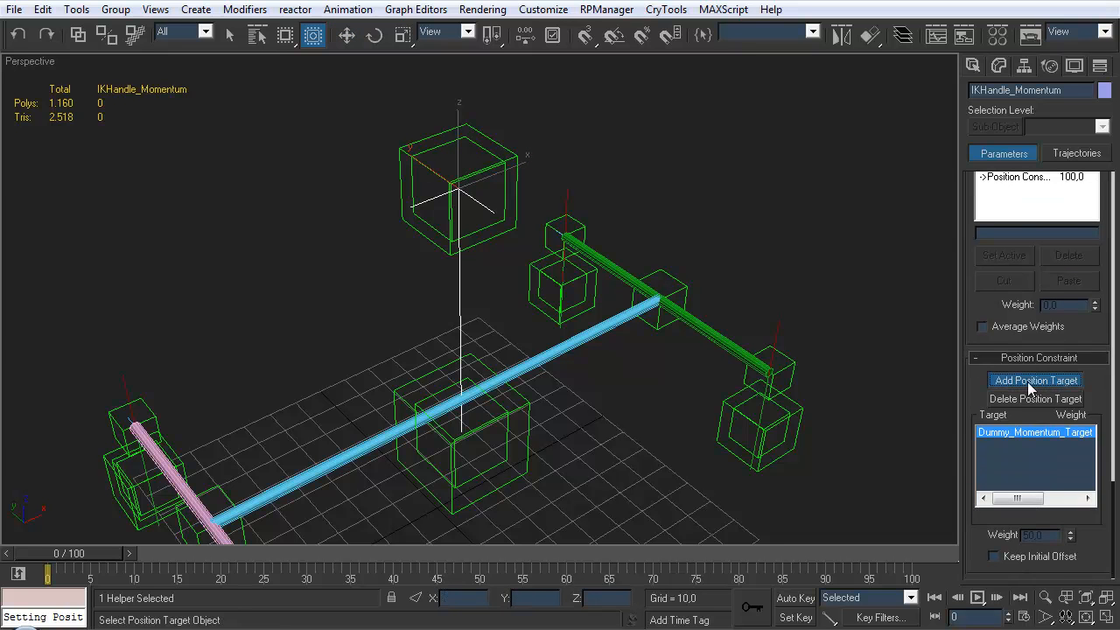
left_click(505, 194)
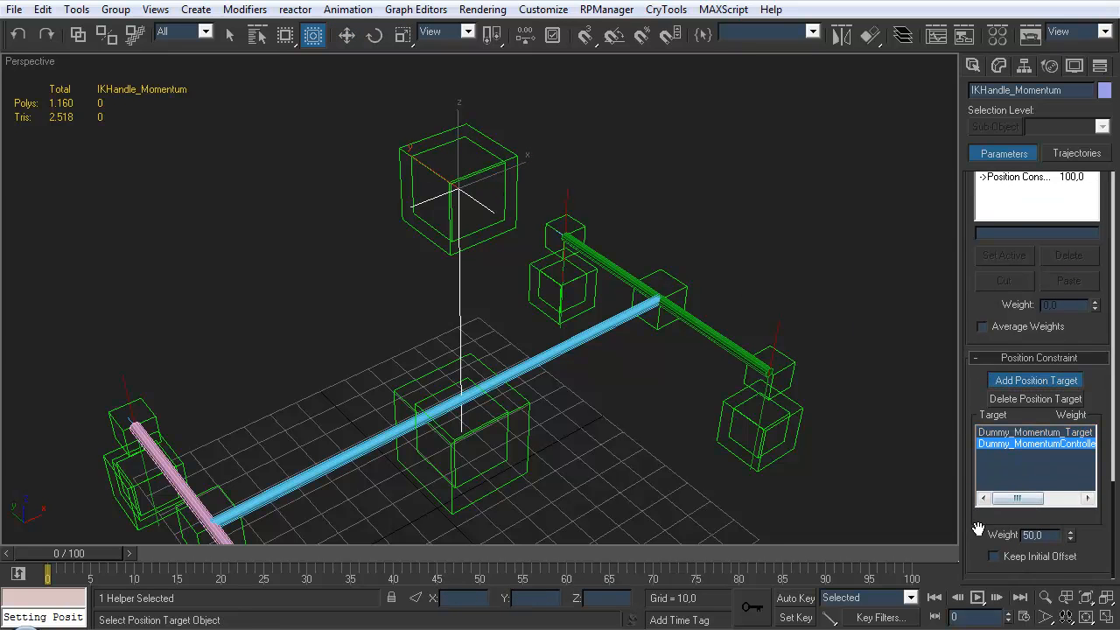
left_click(1026, 379)
- Test moving Dummy_Momentum_Target to check how the constrained IK handle follows, and undo the move
middle_click_drag(589, 406, 528, 348)
right_click(563, 414)
left_click(510, 467)
left_click(469, 201)
left_click_drag(420, 131, 366, 238)
key("ctrl+z")
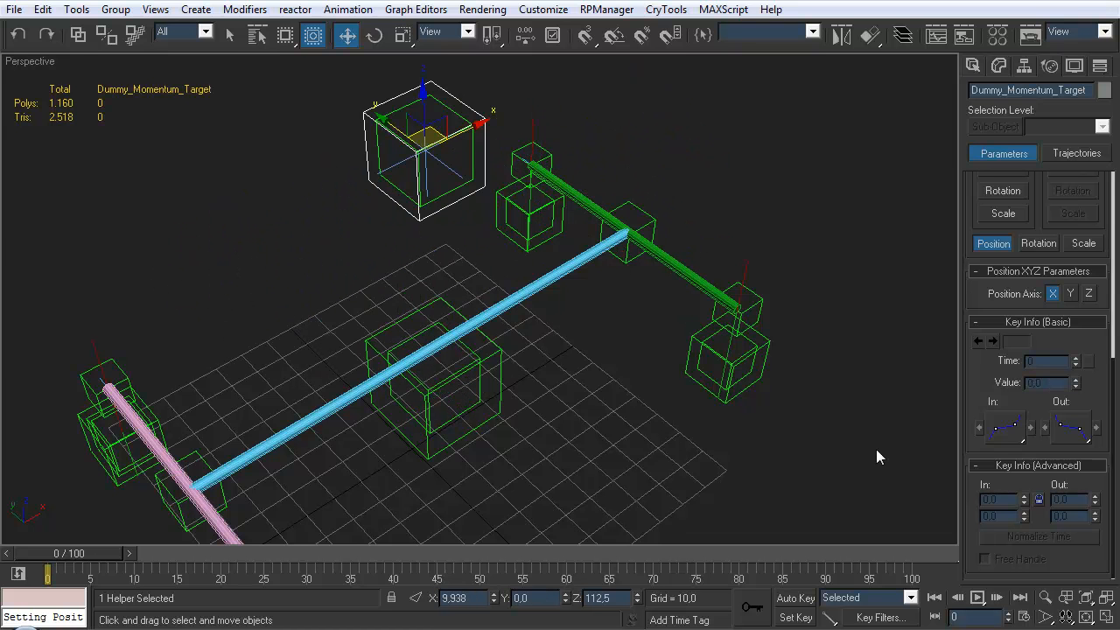
- Set IKHandle_Momentum's position constraint weights to 10 for Dummy_Momentum_Target and 90 for Dummy_MomentumController
left_click(447, 164)
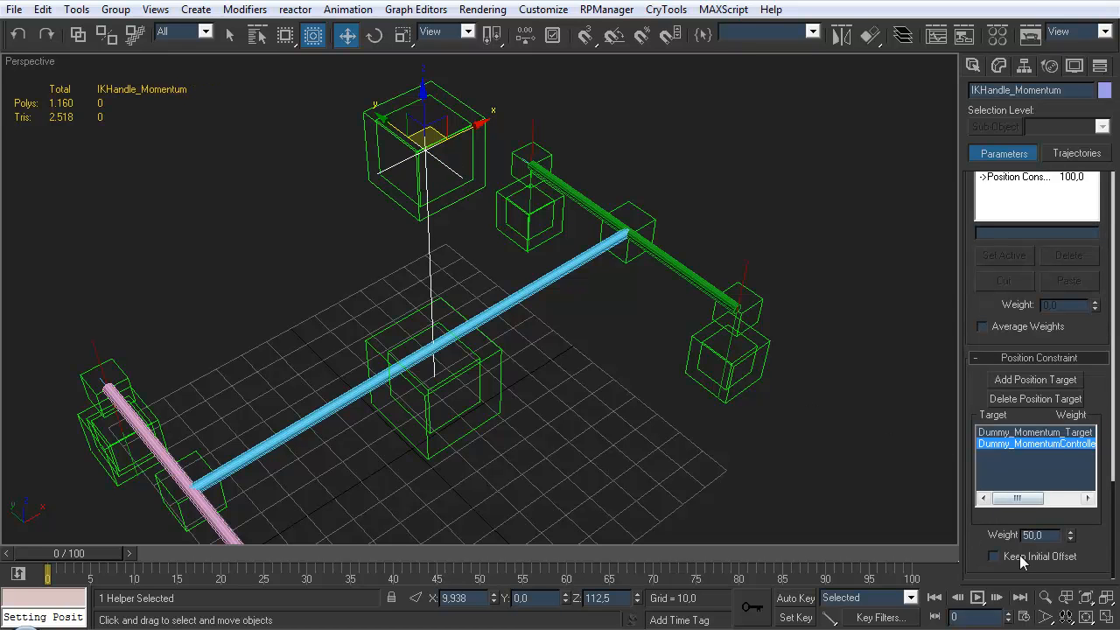
left_click(1052, 435)
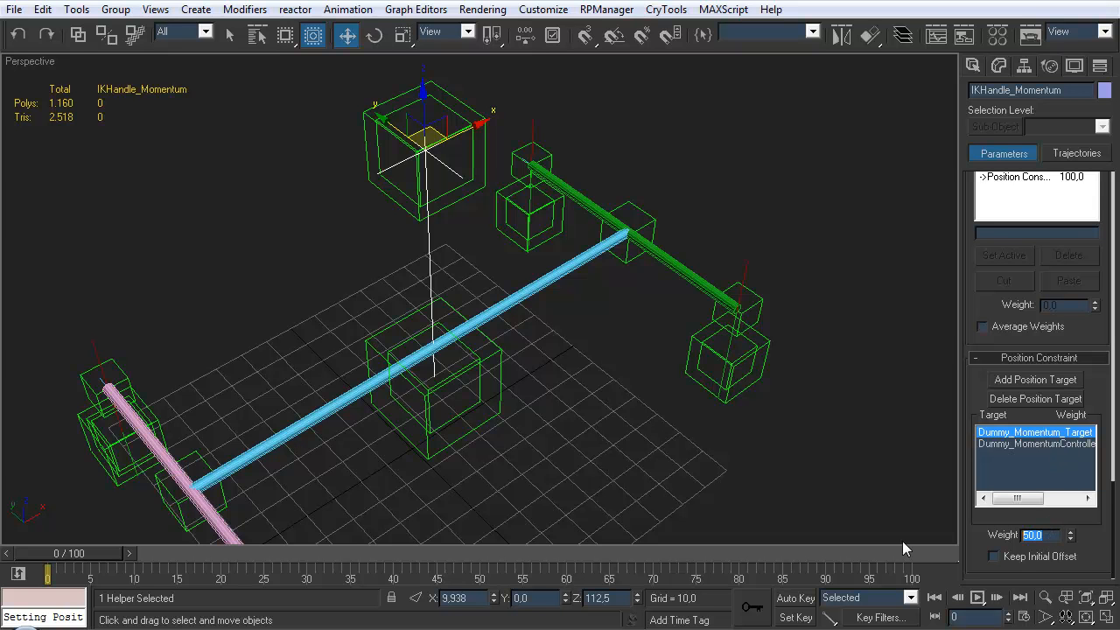
type("10")
left_click(1007, 444)
double_click(1049, 536)
type("90")
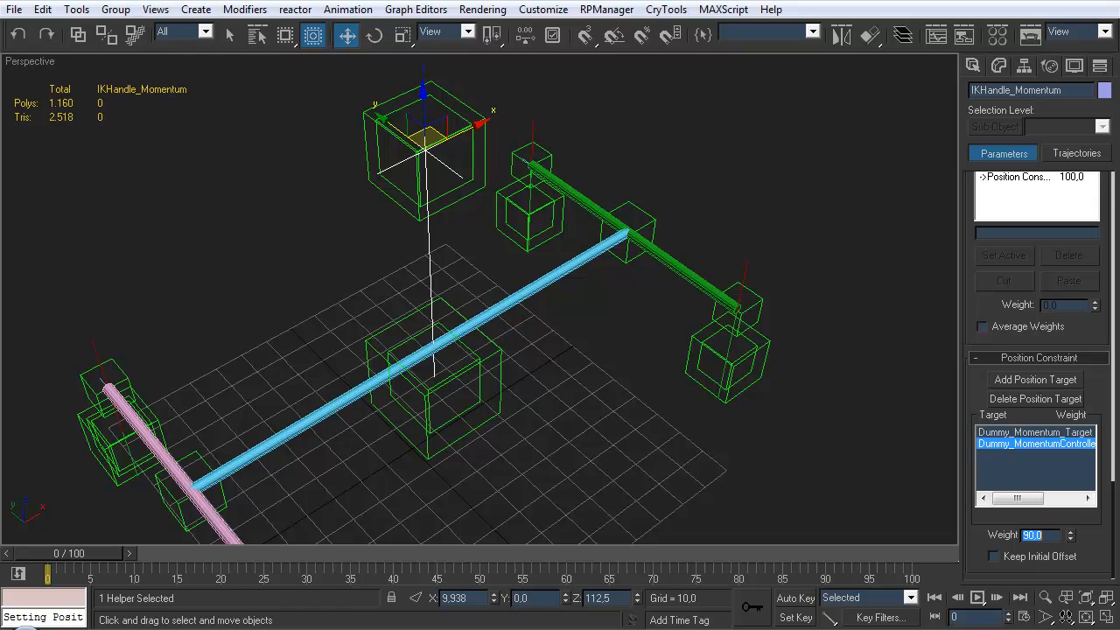
- Test moving Dummy_Momentum_Target with the new constraint weights and undo the move
left_click(455, 211)
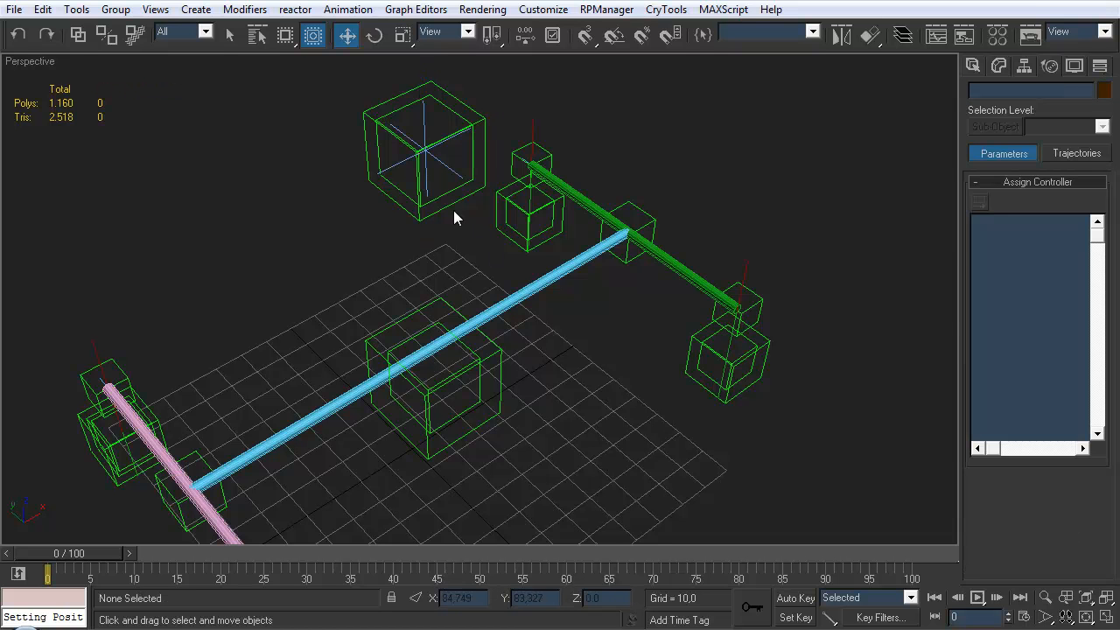
left_click(456, 205)
left_click_drag(411, 135, 508, 205)
key("ctrl+z")
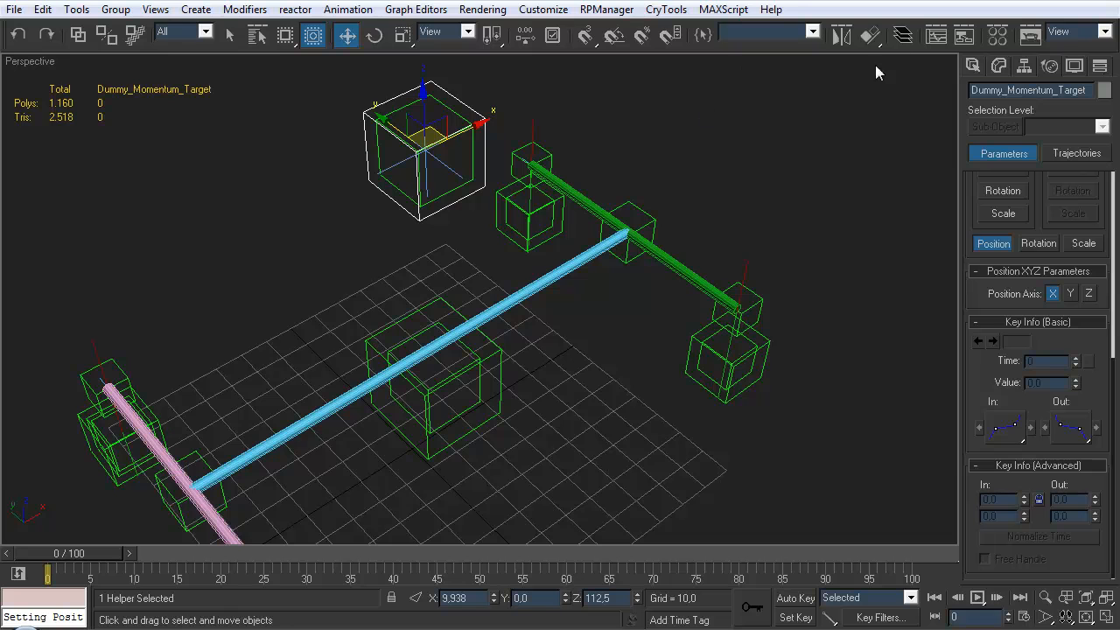
- Unhide the Mesh layer to view the car body together with the momentum target
left_click(903, 34)
scroll(490, 315, "down", 3)
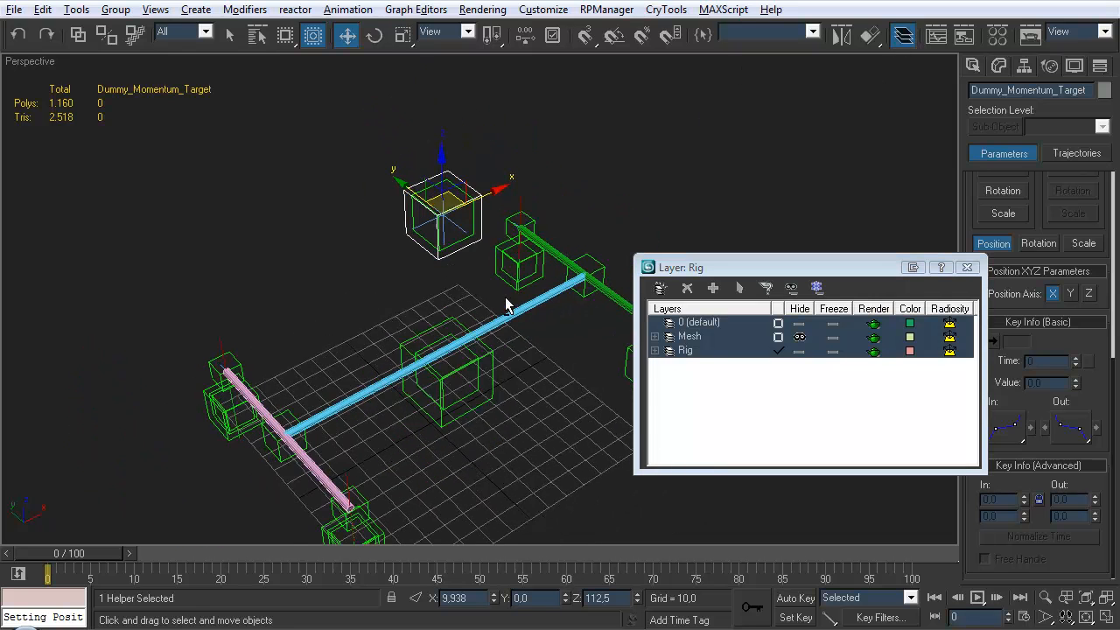
left_click(800, 336)
left_click(967, 266)
middle_click_drag(647, 273, 652, 229, "alt")
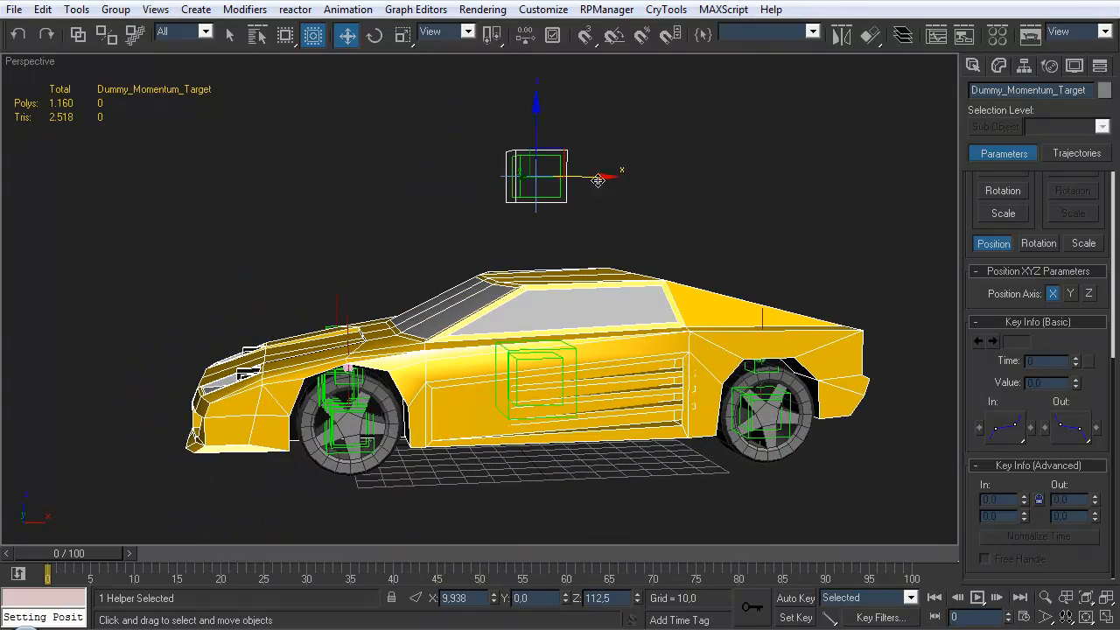
- Test moving Dummy_Momentum_Target along and across the car to check the body's pitch and roll, undoing the moves
left_click_drag(611, 177, 536, 200)
left_click_drag(633, 191, 560, 210)
middle_click_drag(560, 210, 720, 204, "alt")
left_click_drag(425, 188, 352, 229)
key("ctrl+z")
middle_click_drag(716, 313, 614, 324, "alt")
- Test moving Dummy_WheelHub_RL vertically to check how the car body reacts, and clear the selection
left_click(669, 495)
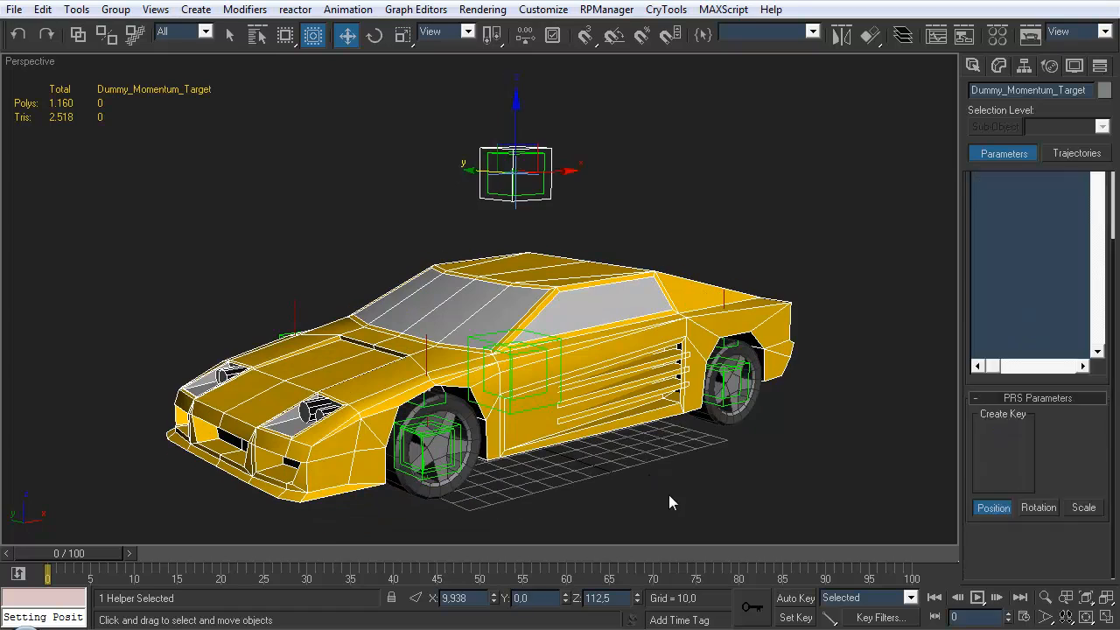
left_click(738, 395)
mouse_move(717, 326)
left_mouse_down()
mouse_move(719, 293)
mouse_move(721, 321)
left_mouse_up()
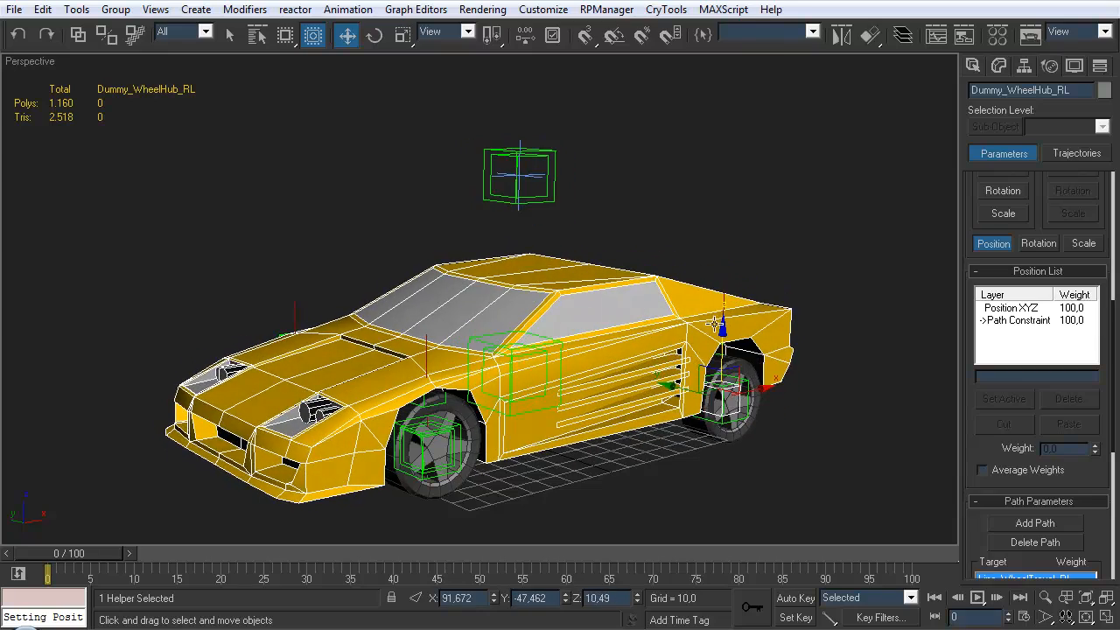
left_click(733, 461)
- Hide the Mesh layer so that only the rig objects are displayed
middle_click_drag(595, 350, 636, 268, "alt")
left_click(905, 34)
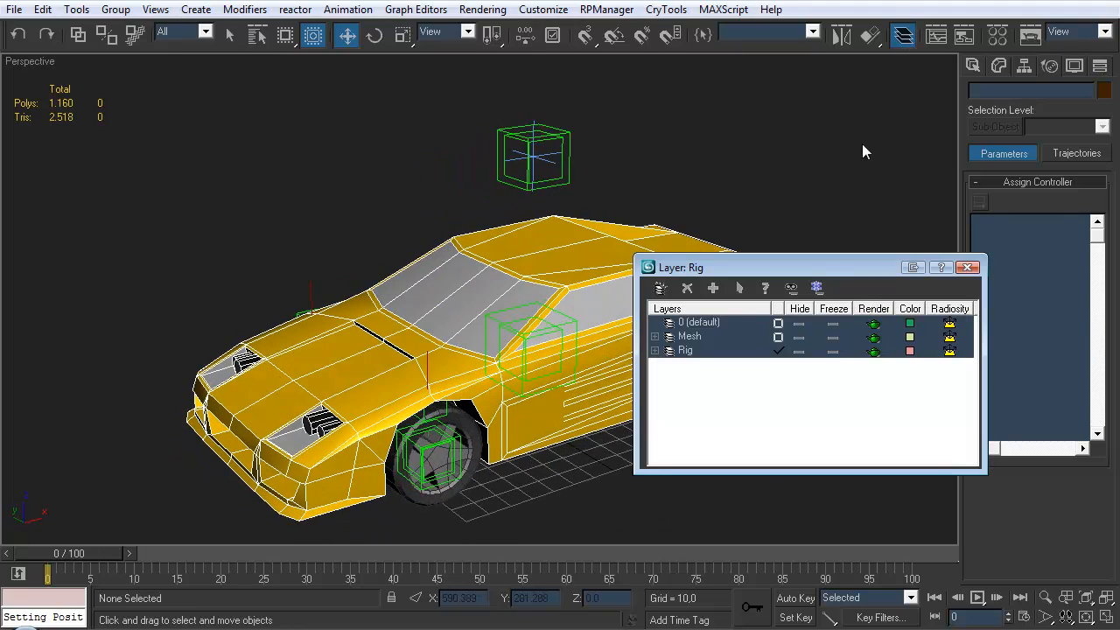
left_click(799, 337)
left_click(968, 267)
- Test moving and rotating all rig objects selected together, undo the transformations, and clear the selection
middle_click_drag(773, 300, 599, 354, "alt")
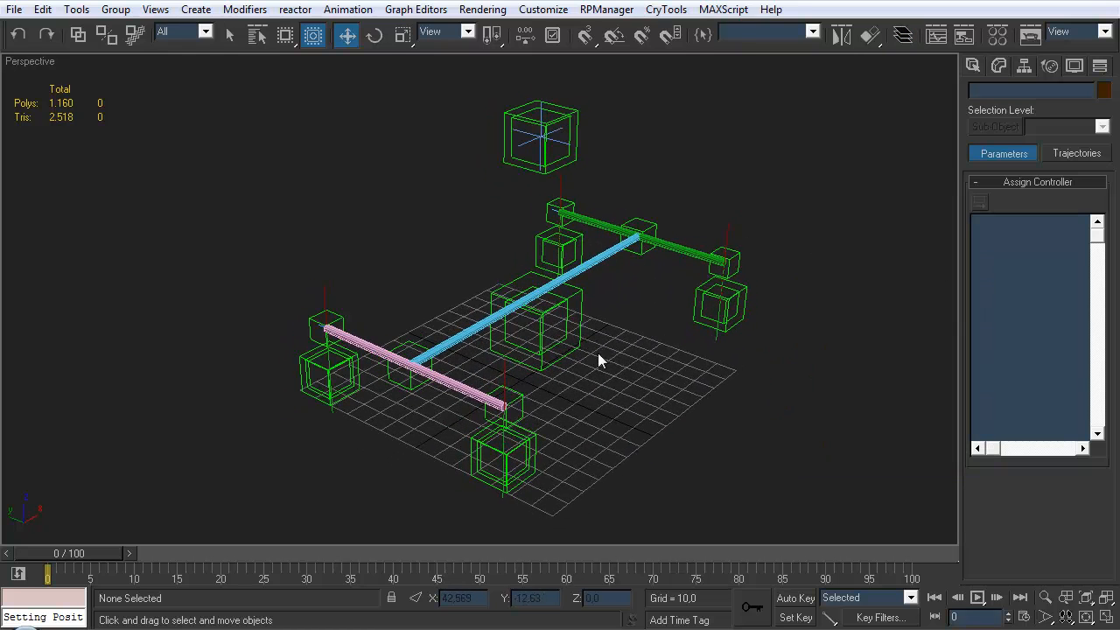
scroll(607, 250, "down", 3)
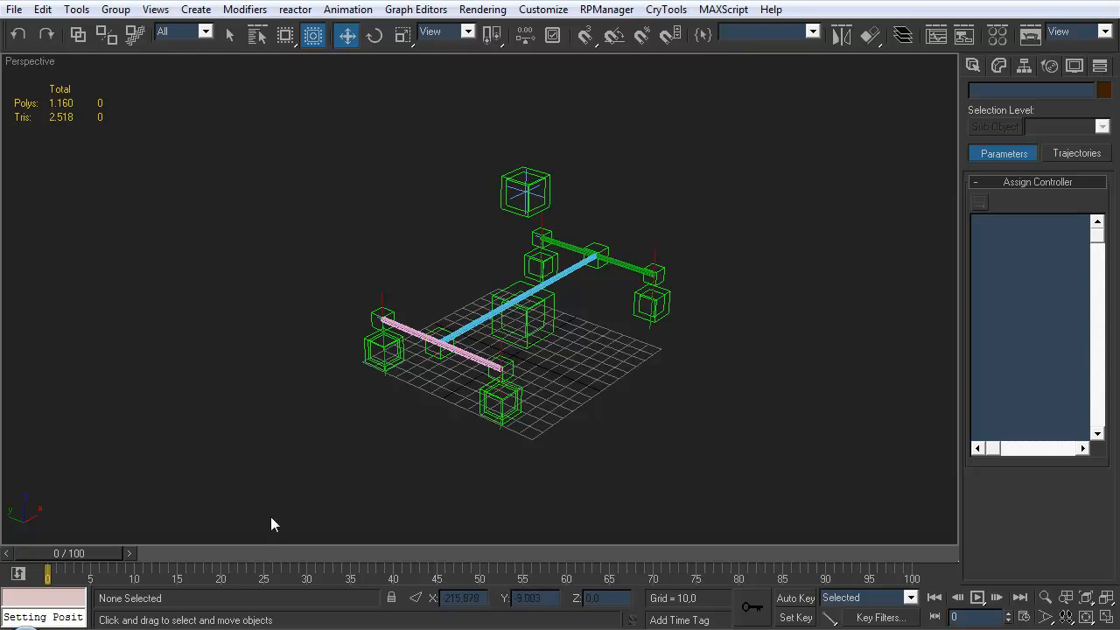
left_click_drag(285, 496, 717, 129)
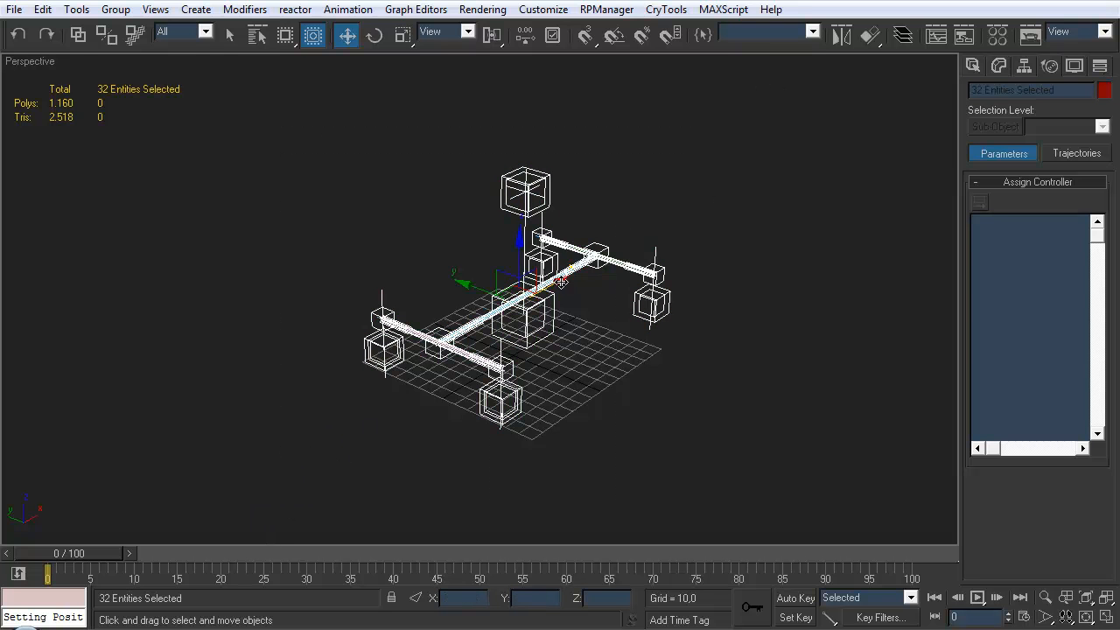
middle_click_drag(548, 319, 556, 310)
left_click_drag(547, 284, 610, 265)
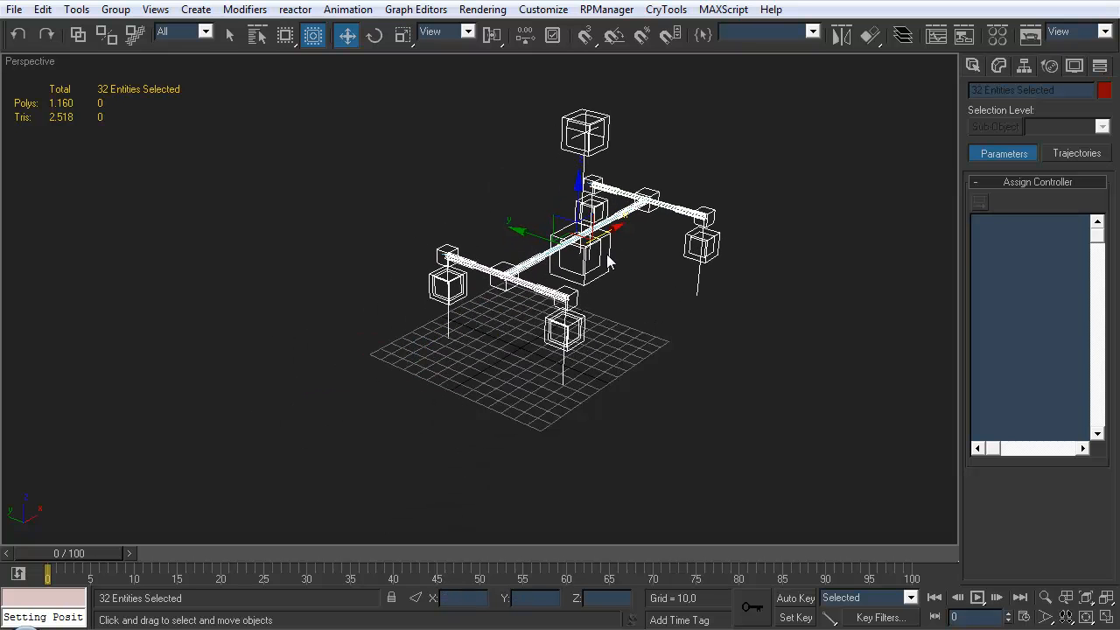
key("ctrl+z")
middle_click_drag(609, 349, 589, 399, "alt")
key("e")
left_click_drag(555, 322, 643, 370)
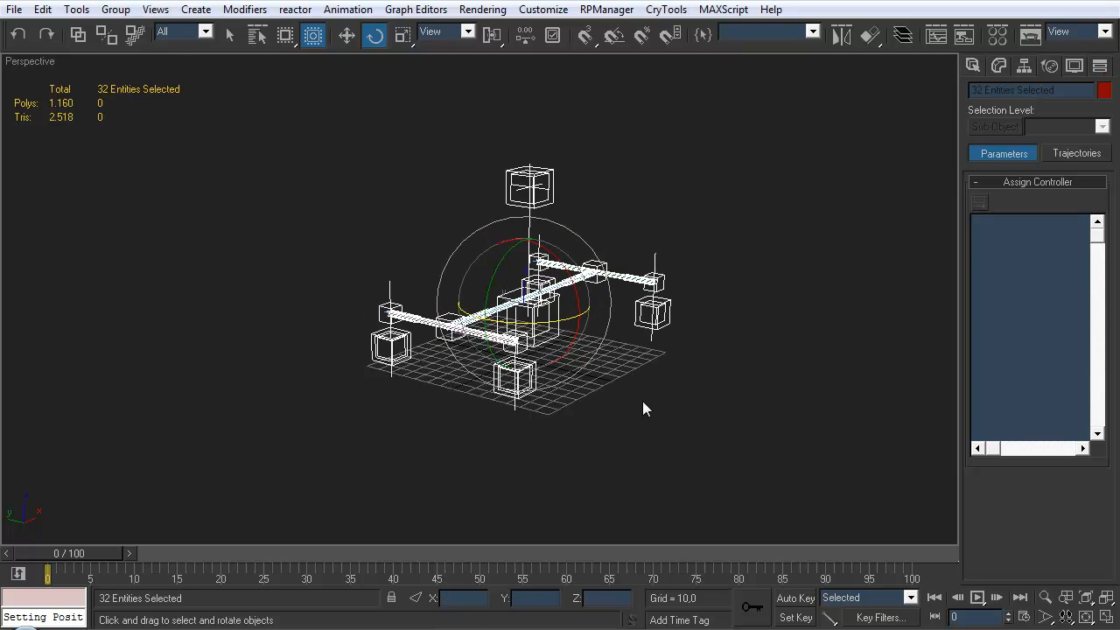
left_click(625, 389)
middle_click_drag(626, 340, 587, 357, "alt")
scroll(615, 358, "up", 3)
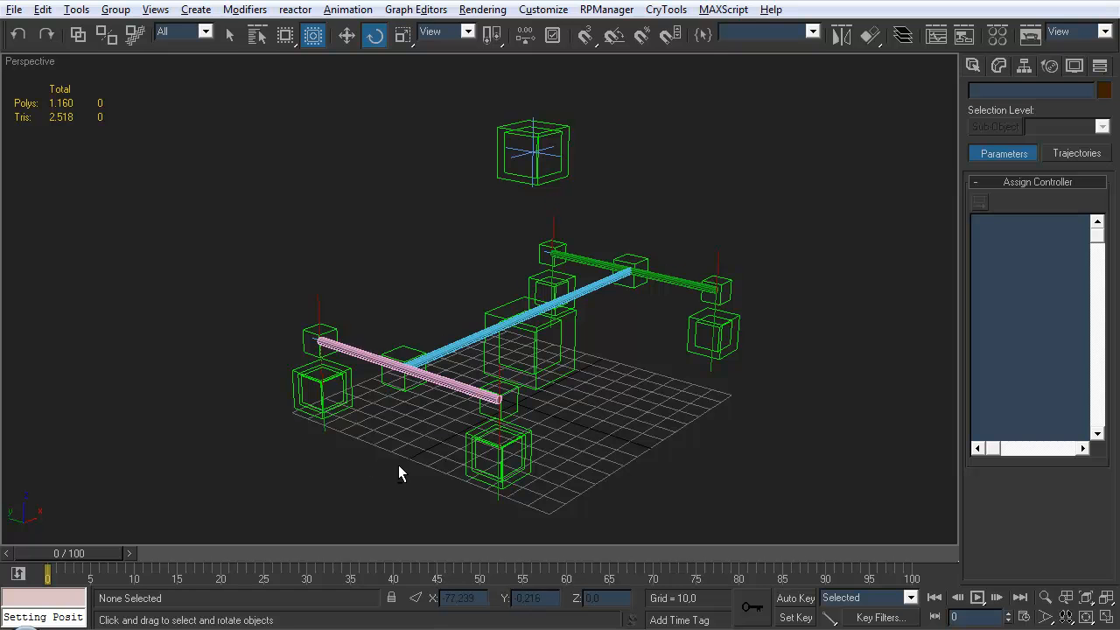
middle_click_drag(431, 435, 361, 356, "alt")
middle_click_drag(455, 414, 340, 352, "alt")
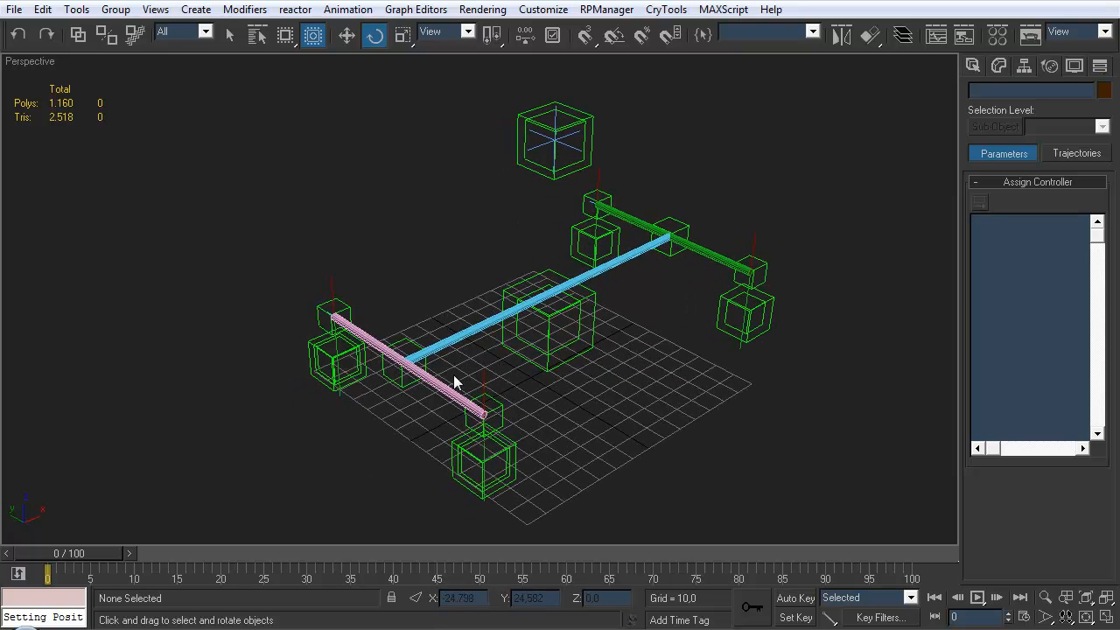
middle_click_drag(439, 411, 682, 282, "alt")
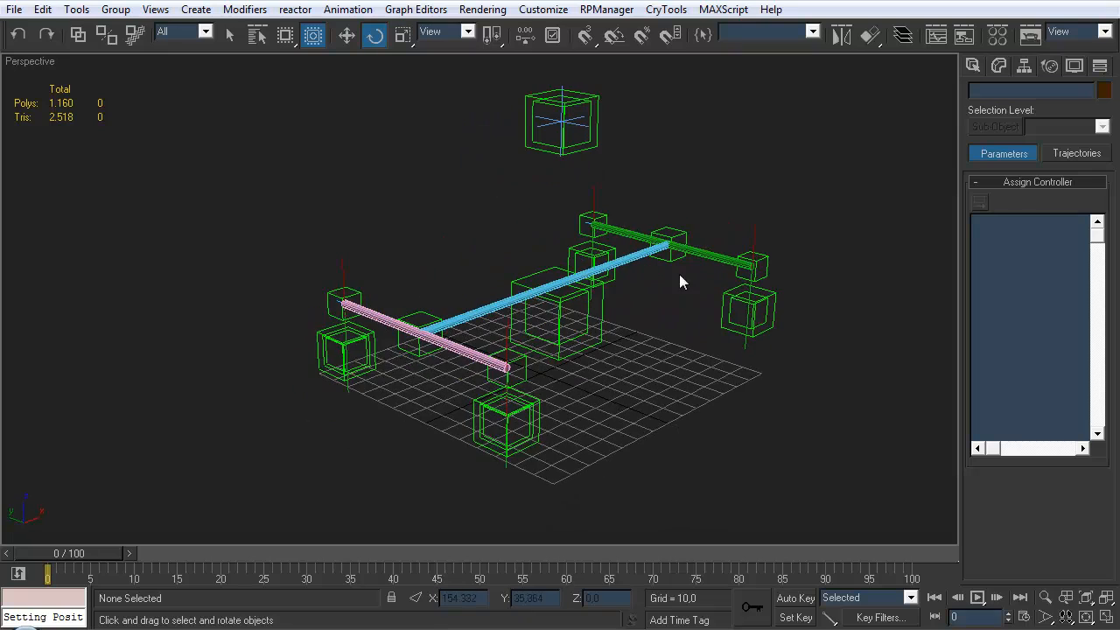
- Draw a small circle spline on the ground near the front axle
left_click(972, 66)
middle_click_drag(822, 224, 962, 120, "alt")
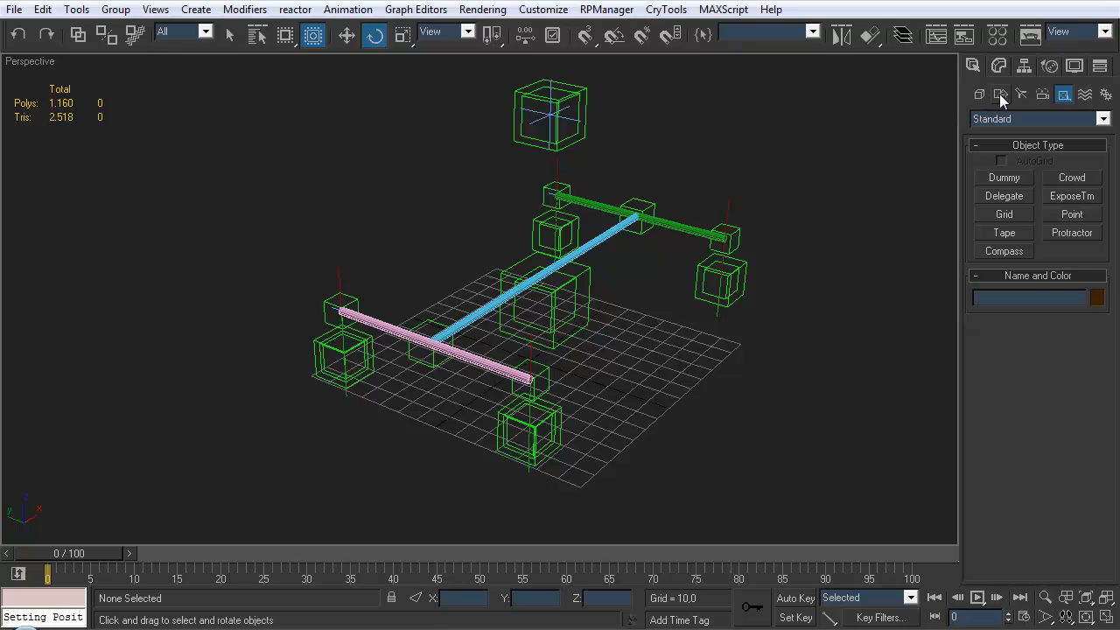
left_click(999, 95)
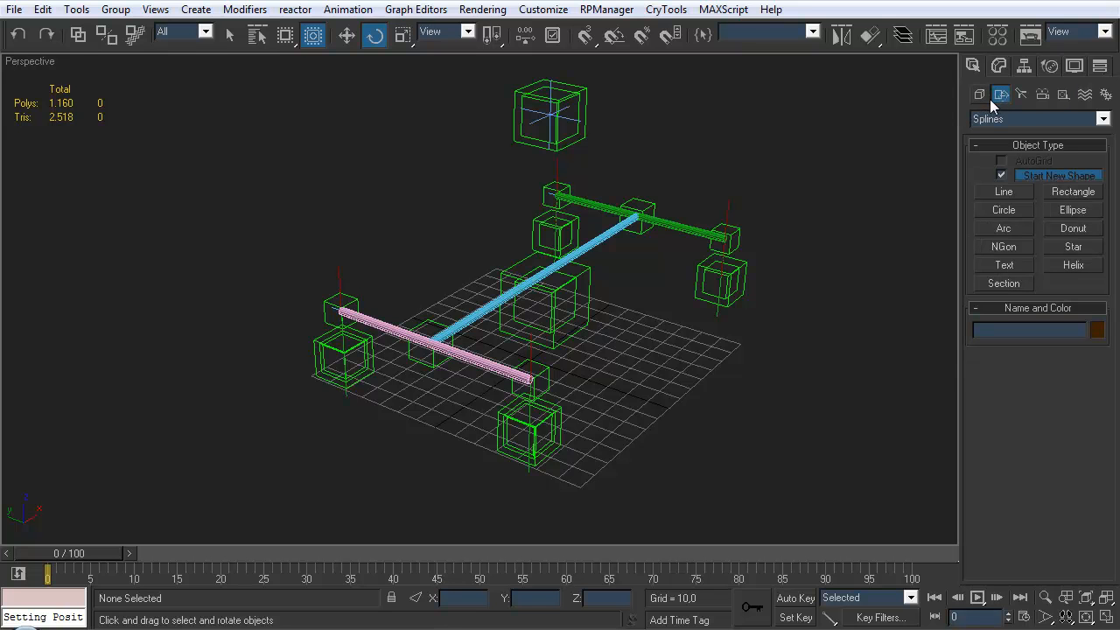
left_click(1006, 210)
middle_click_drag(552, 380, 433, 431, "alt")
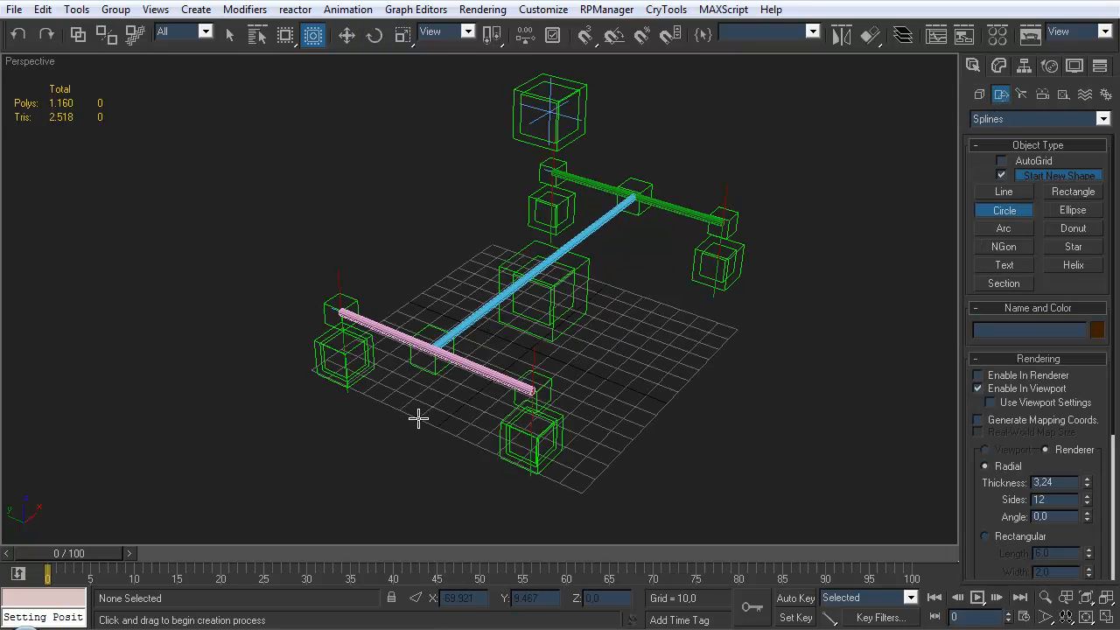
left_click_drag(425, 413, 462, 418)
- Set the new circle's object color to the yellow custom color and deselect it
key("e")
middle_click_drag(603, 343, 623, 336)
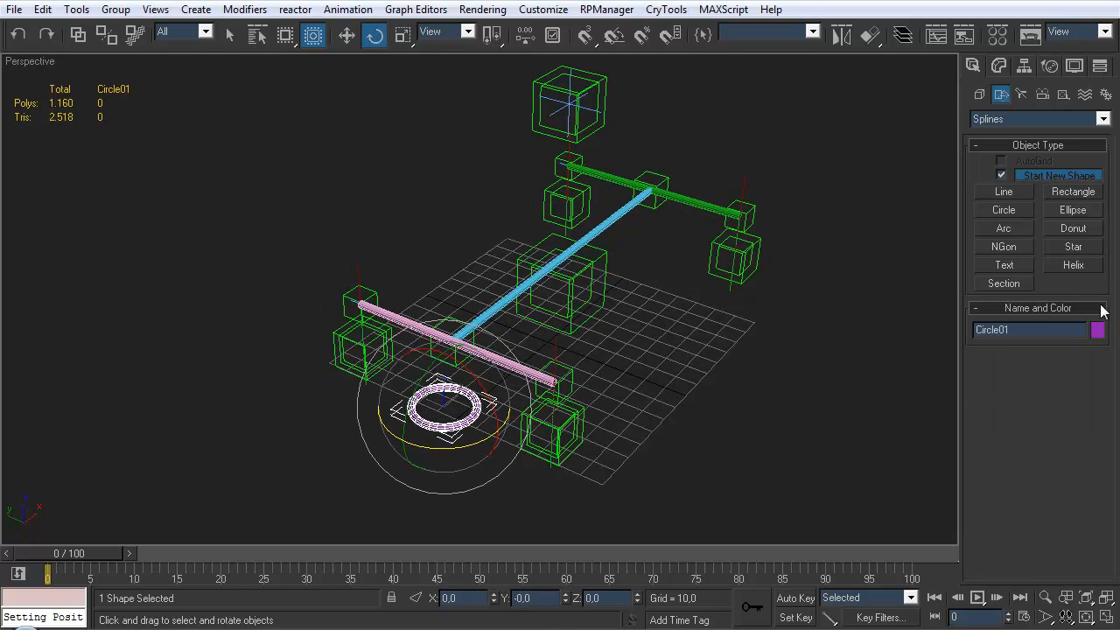
left_click(1097, 330)
left_click(674, 351)
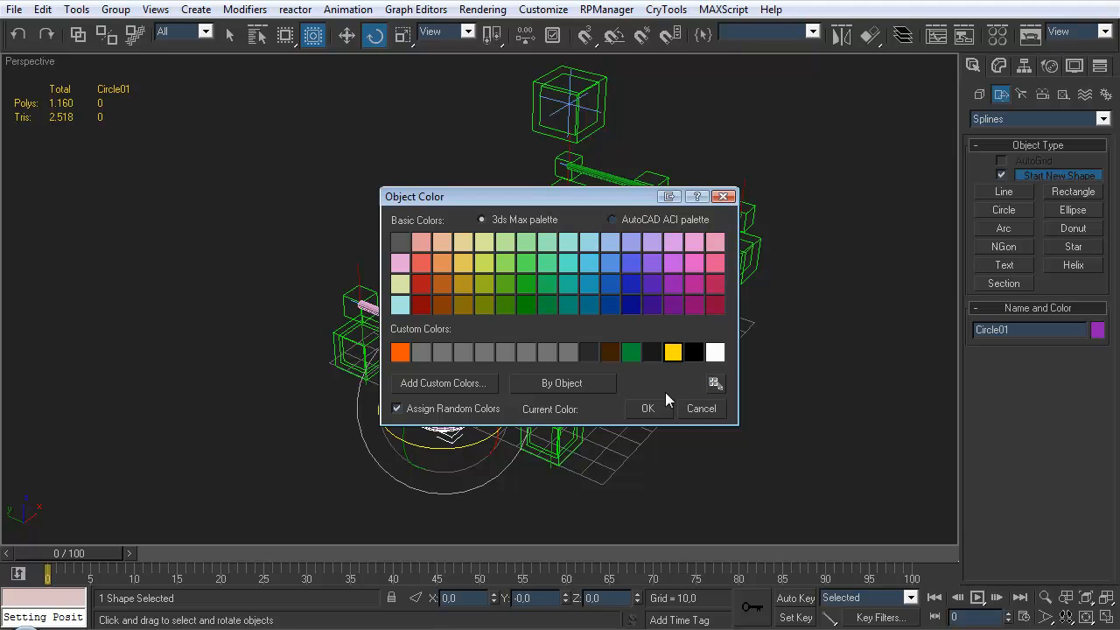
left_click(647, 408)
left_click(662, 461)
middle_click_drag(661, 461, 695, 374, "alt")
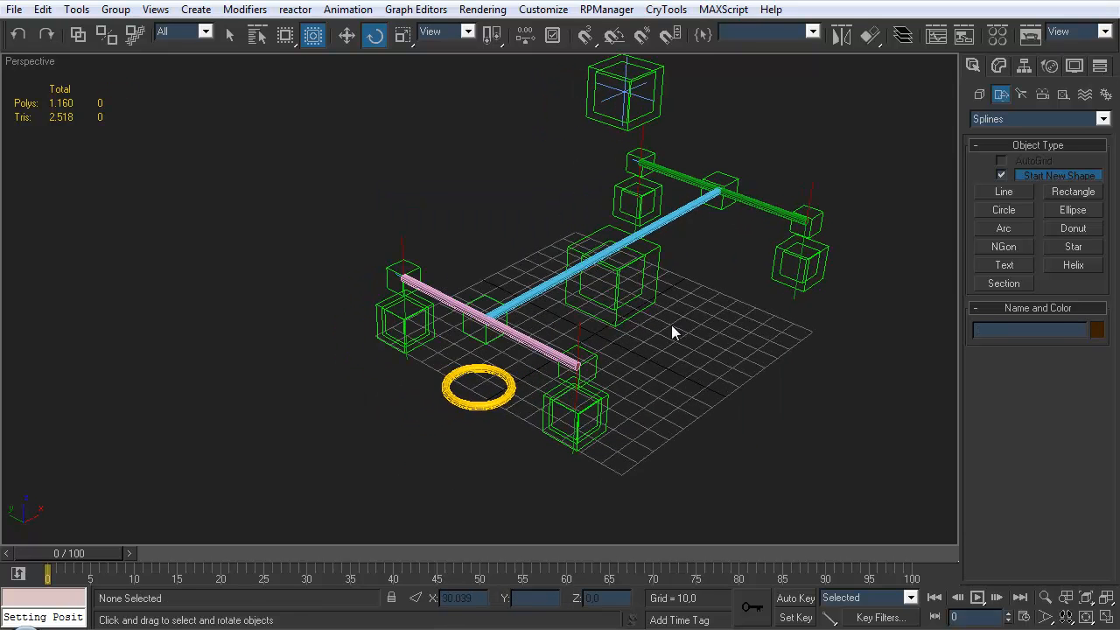
- Align the circle's pivot point to the center of the front axle's middle dummy in X and Y position only
scroll(610, 335, "up", 3)
key("q")
left_click(533, 438)
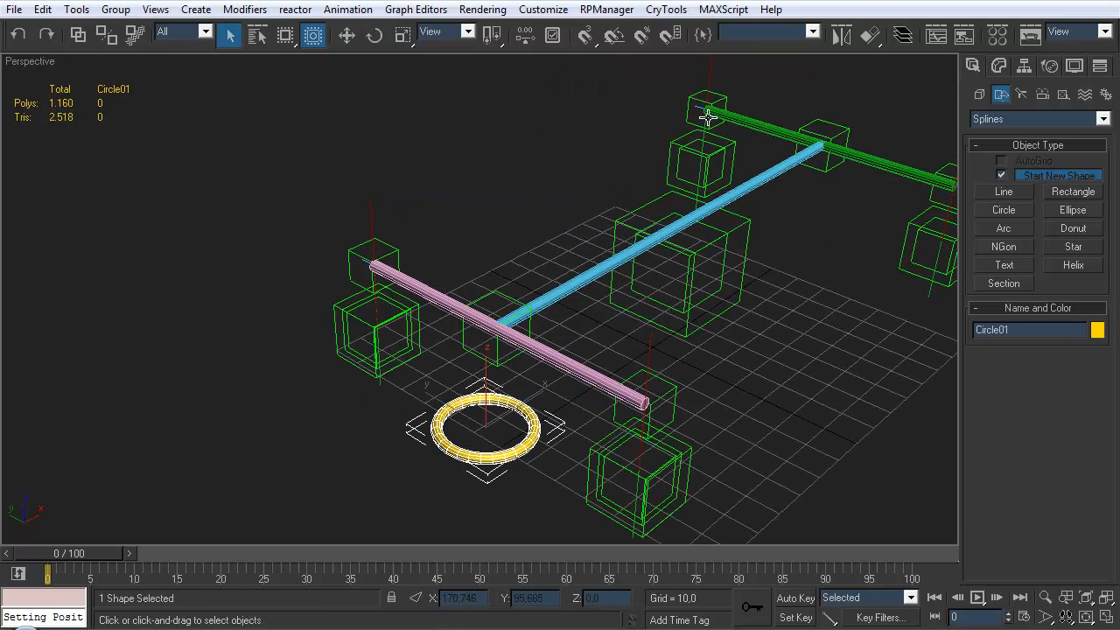
left_click(870, 35)
left_click(499, 365)
left_click(884, 238)
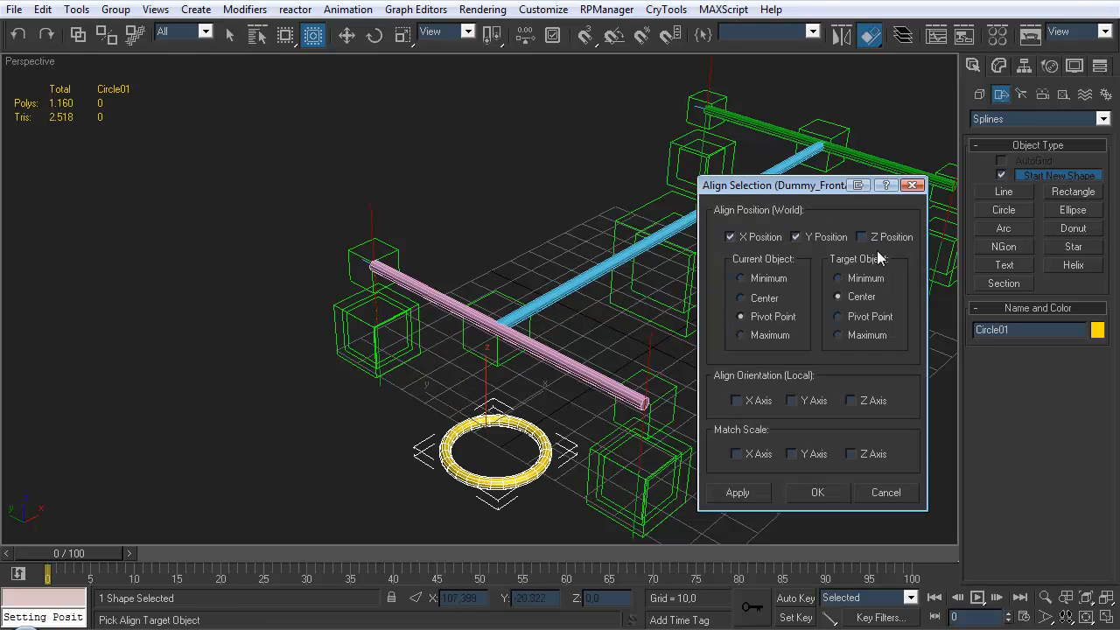
left_click(817, 492)
- Rename the circle to SlidePivot and clear the selection
middle_click_drag(820, 474, 590, 357, "alt")
scroll(535, 292, "down", 3)
middle_click_drag(605, 357, 544, 377, "alt")
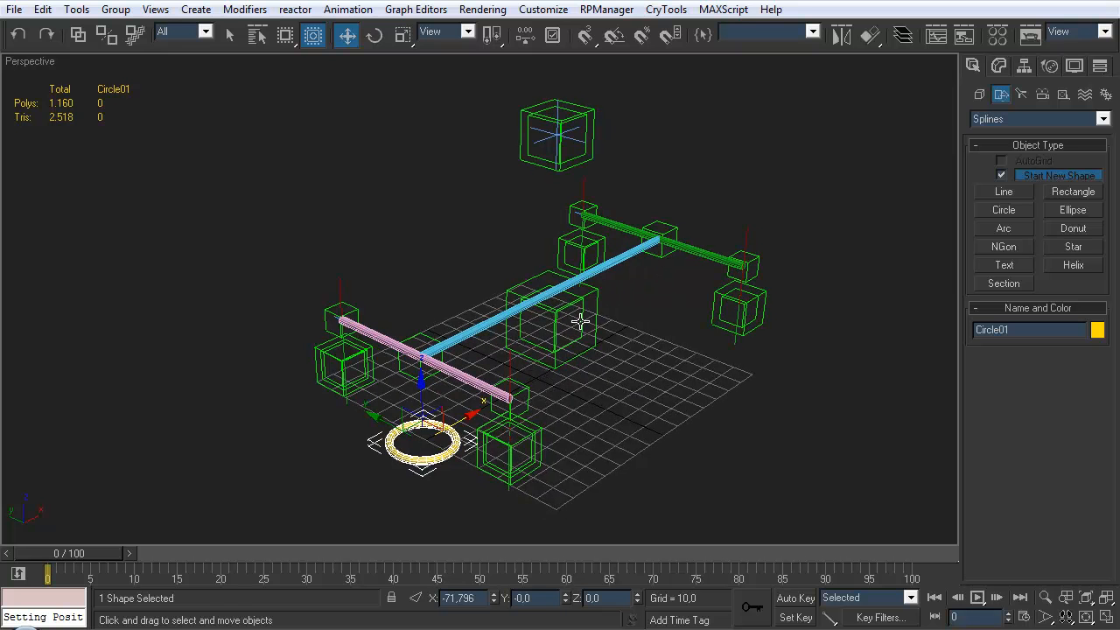
middle_click_drag(581, 324, 582, 342, "alt")
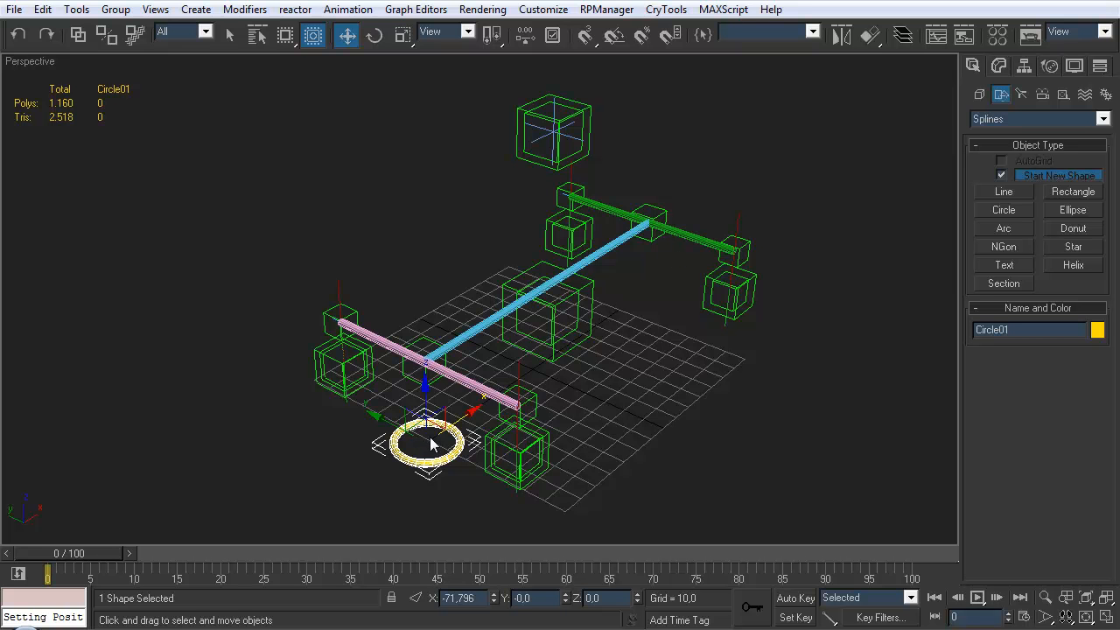
middle_click_drag(434, 328, 482, 330, "alt")
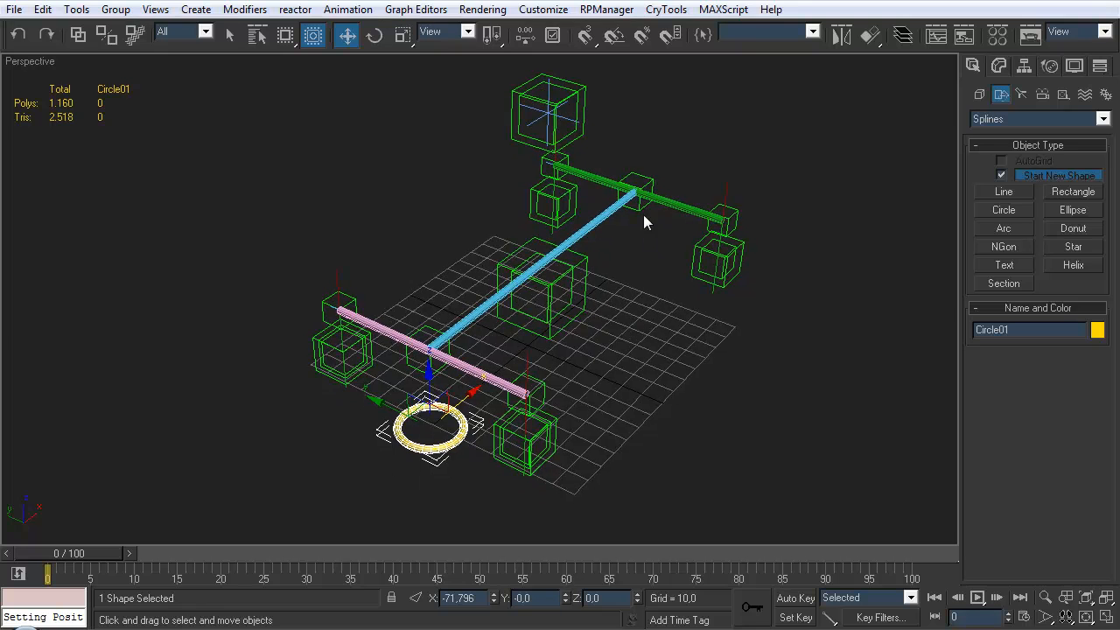
middle_click_drag(439, 360, 489, 220, "alt")
middle_click_drag(420, 164, 407, 278, "alt")
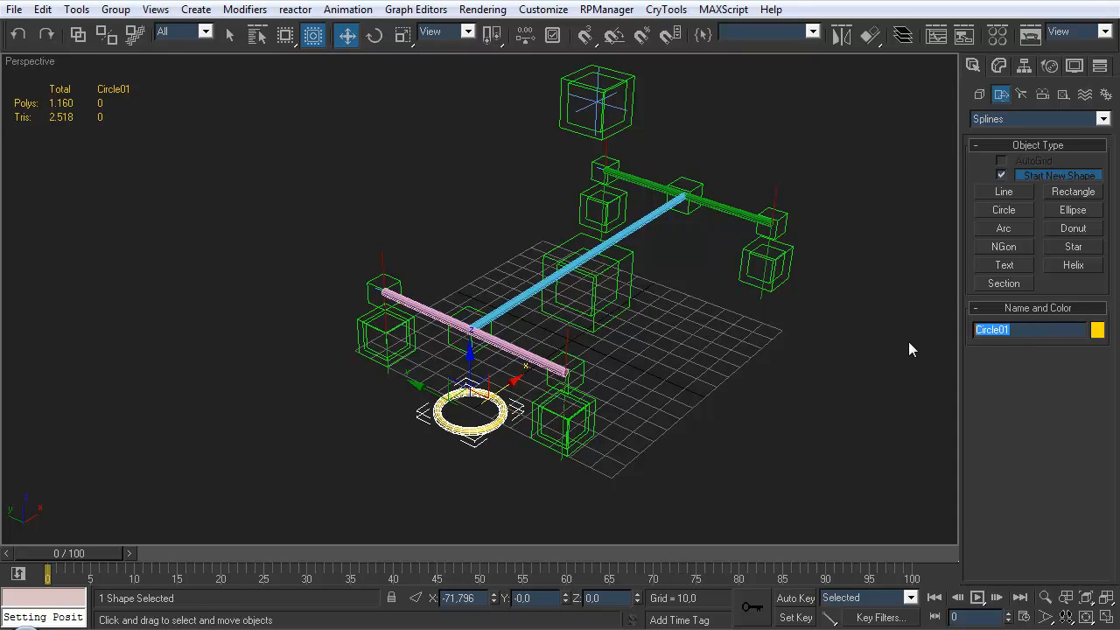
type("Slide")
left_click(765, 479)
- Link the eight vertical path lines at the wheels and axle ends to the SlidePivot circle as their parent
middle_click_drag(510, 425, 439, 252, "alt")
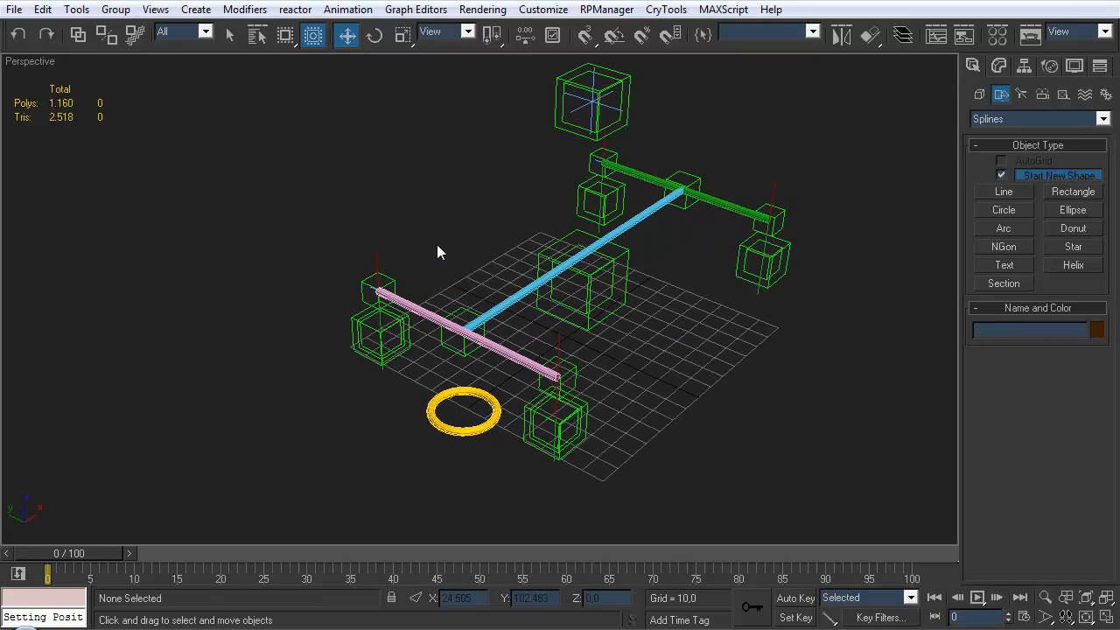
left_click(79, 34)
middle_click_drag(442, 205, 445, 186, "alt")
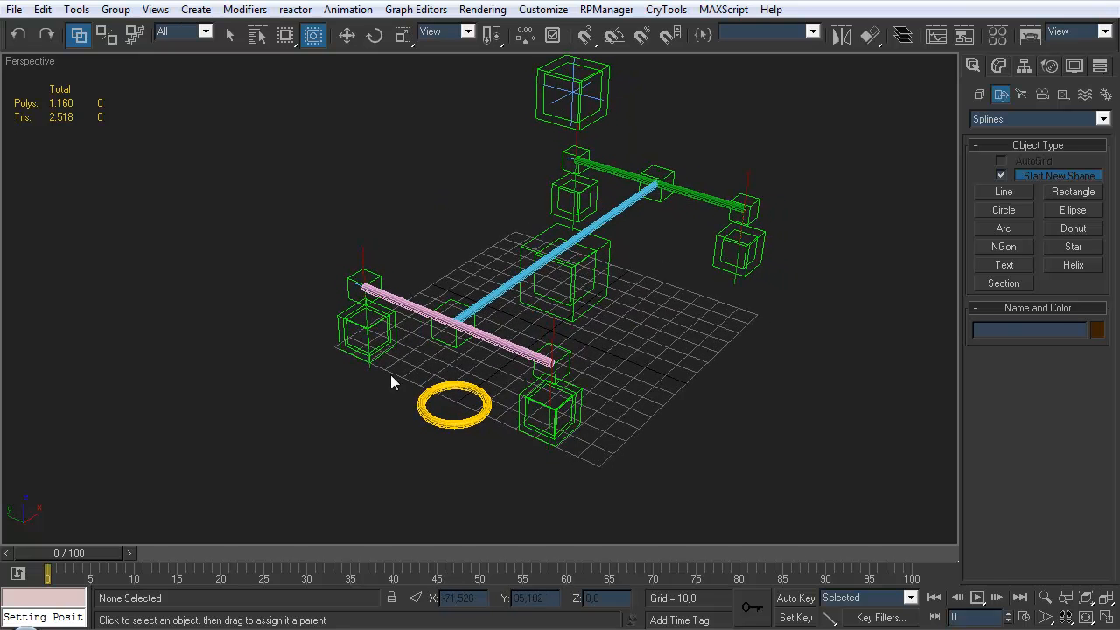
left_click_drag(367, 370, 369, 370)
left_click(364, 252, "ctrl")
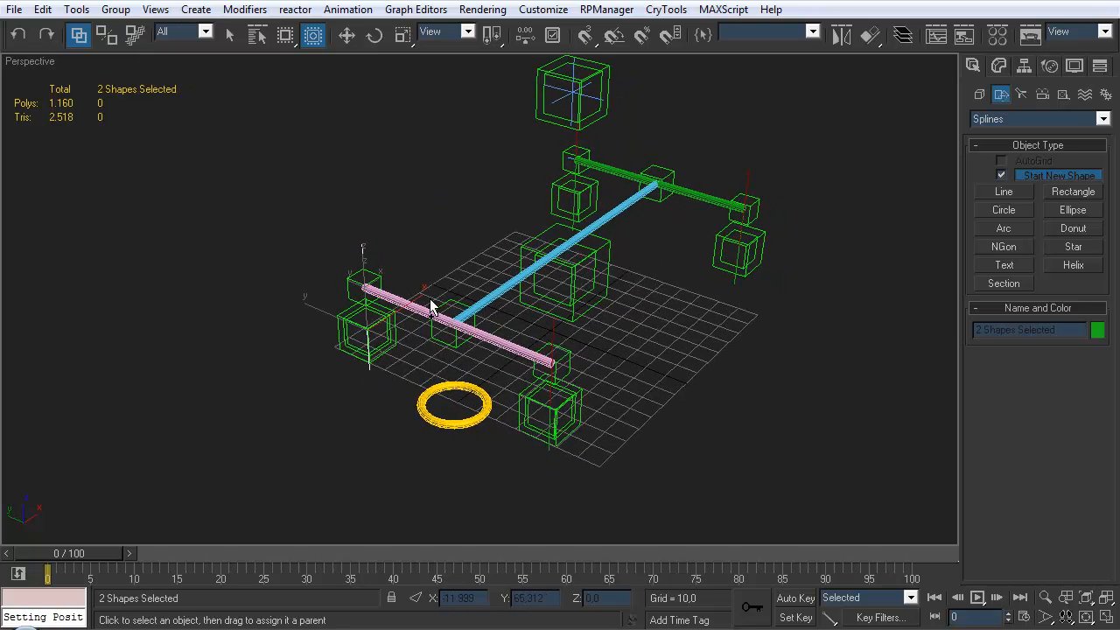
left_click(553, 330, "ctrl")
left_click(548, 447, "ctrl")
middle_click_drag(584, 152, 459, 235, "alt")
left_click(623, 167, "ctrl")
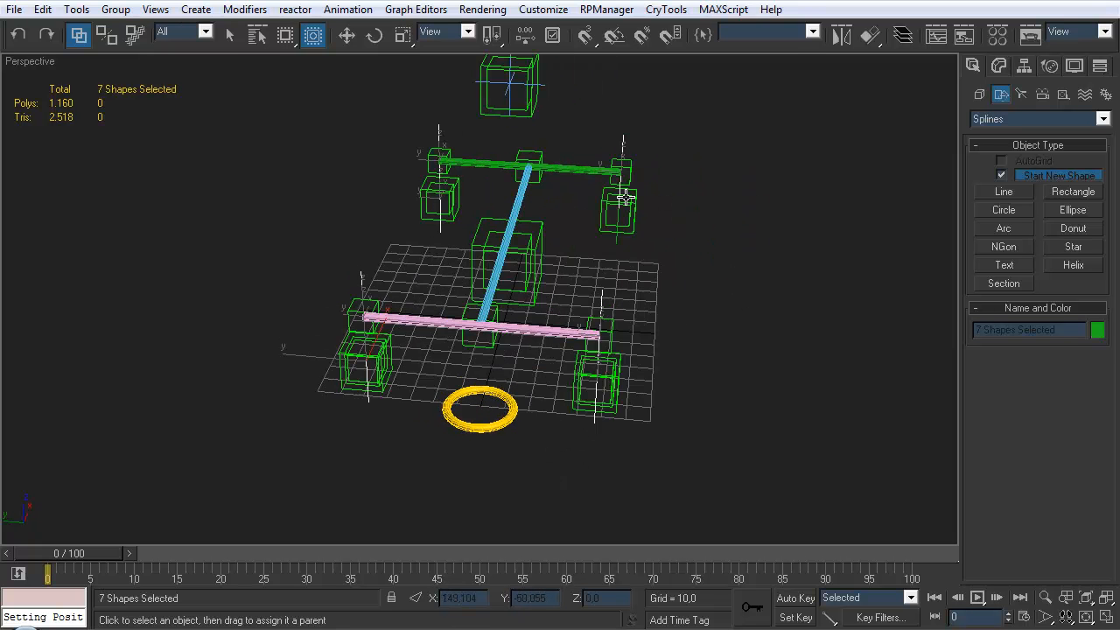
middle_click_drag(609, 260, 630, 250, "alt")
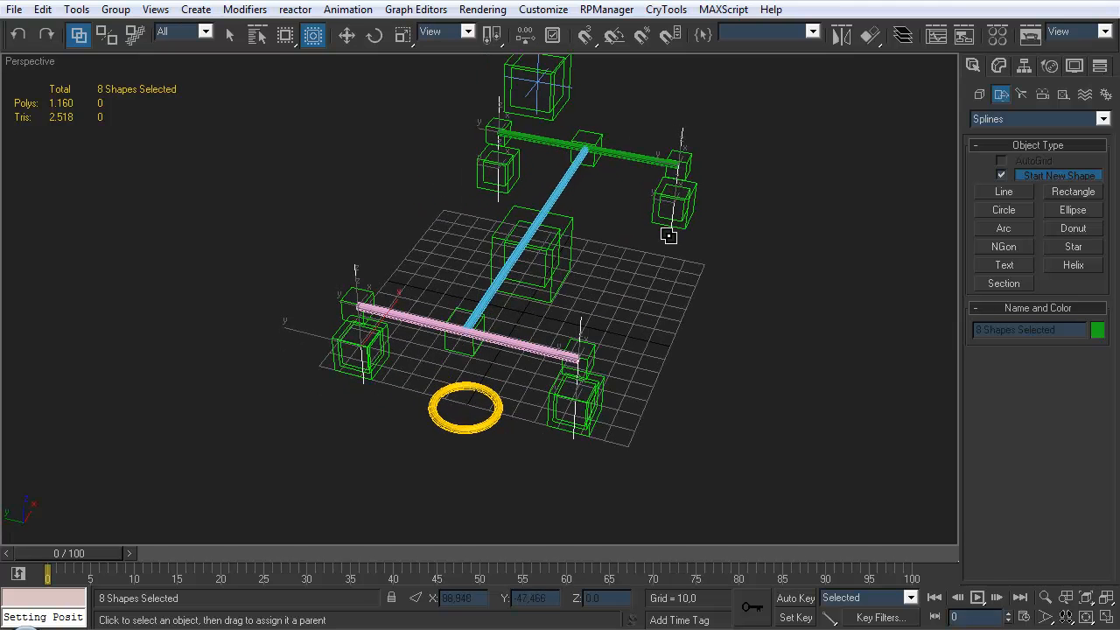
left_click_drag(670, 234, 477, 390)
left_click(466, 479)
- Test rotating SlidePivot about its vertical axis to check how the rig follows, undo the rotation, and deselect it
middle_click_drag(467, 479, 493, 327, "alt")
middle_click_drag(538, 230, 587, 201, "alt")
left_click(420, 399)
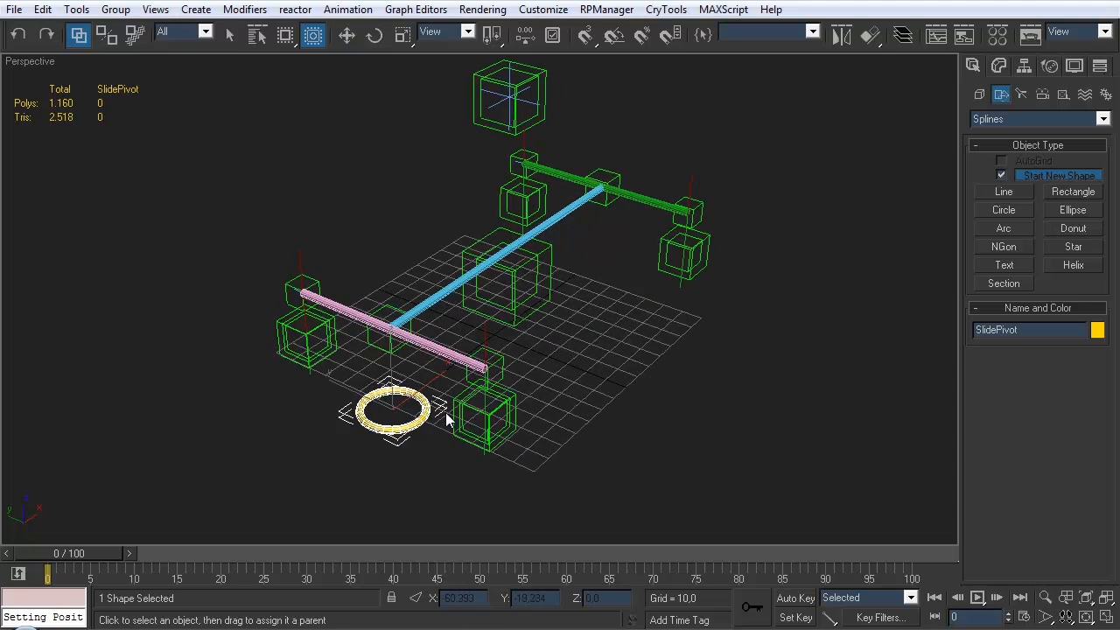
key("e")
left_click_drag(396, 451, 455, 445)
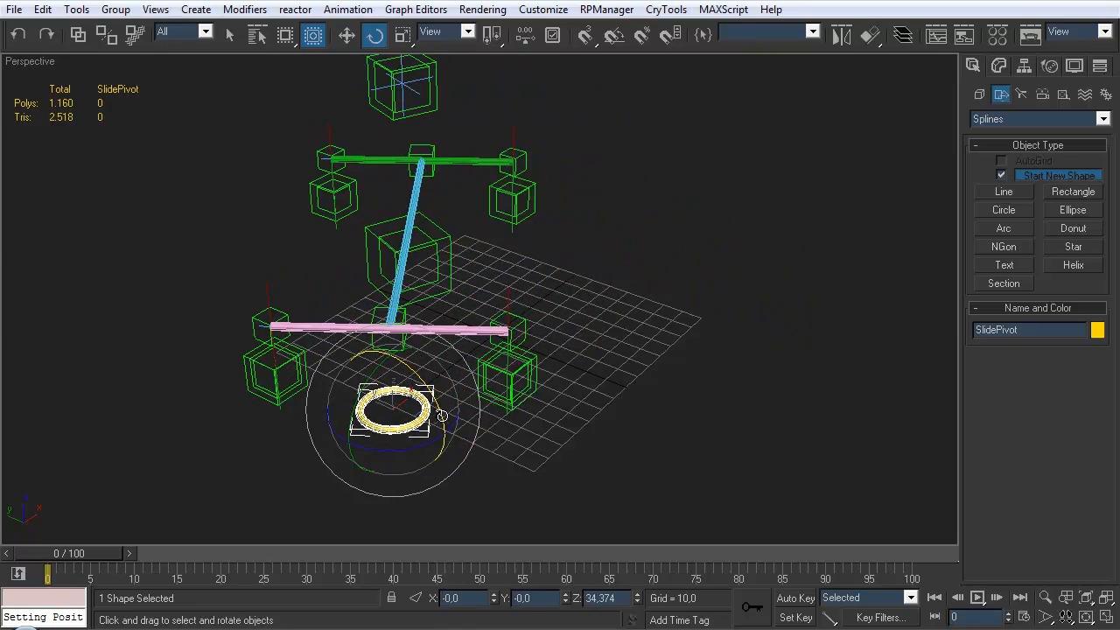
key("ctrl+z")
left_click(582, 397)
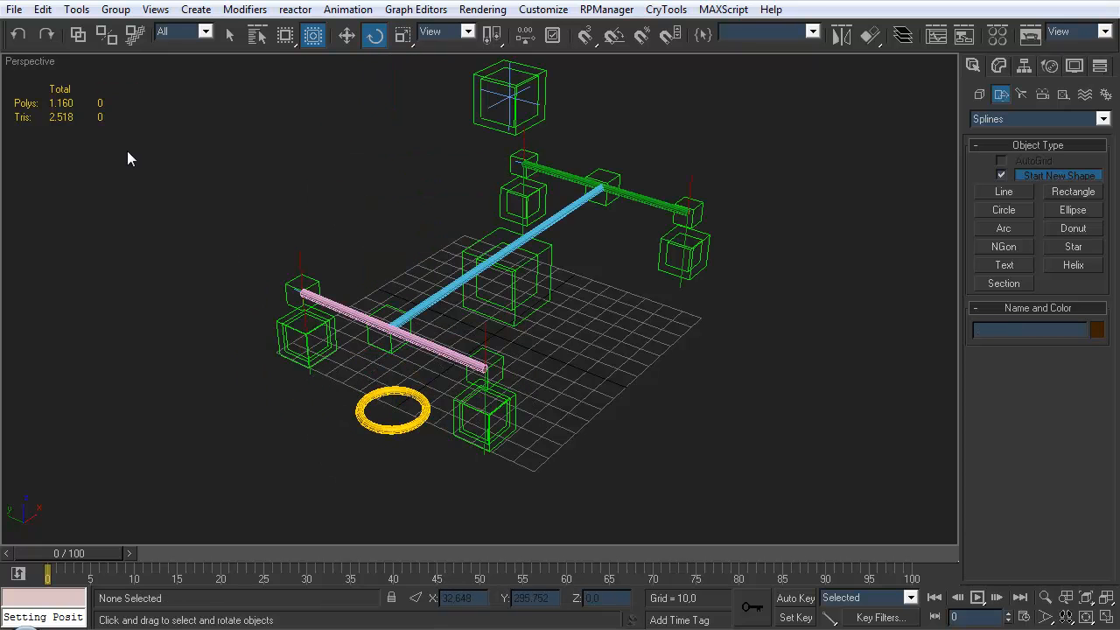
- Link the two front steering hub dummies and the two front axle-end dummies to SlidePivot
left_click(78, 34)
middle_click_drag(396, 304, 392, 269)
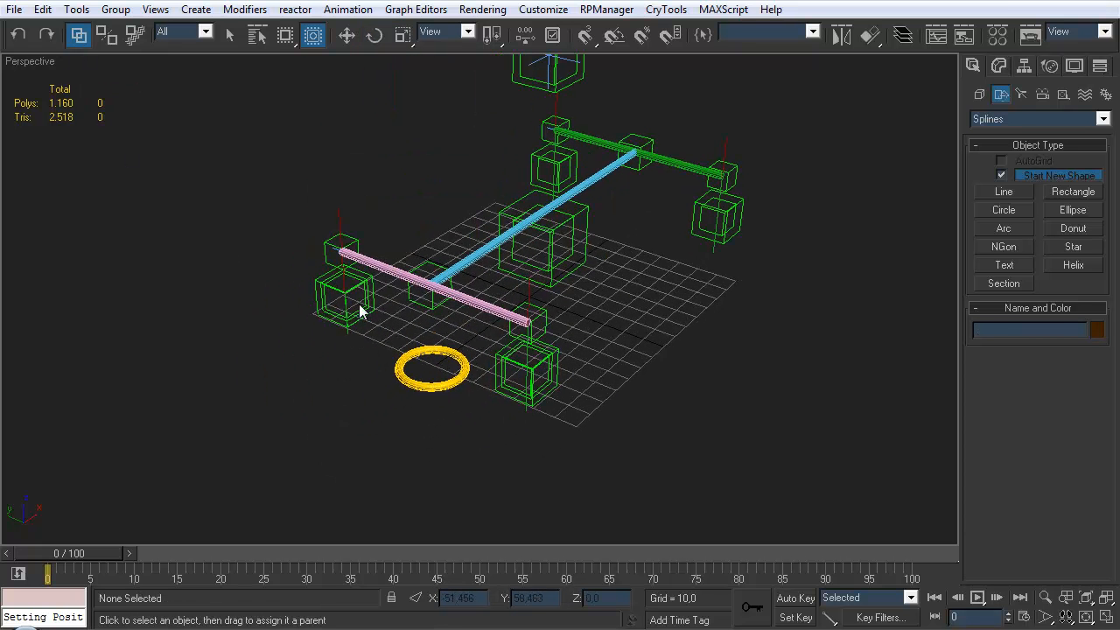
left_click(360, 308)
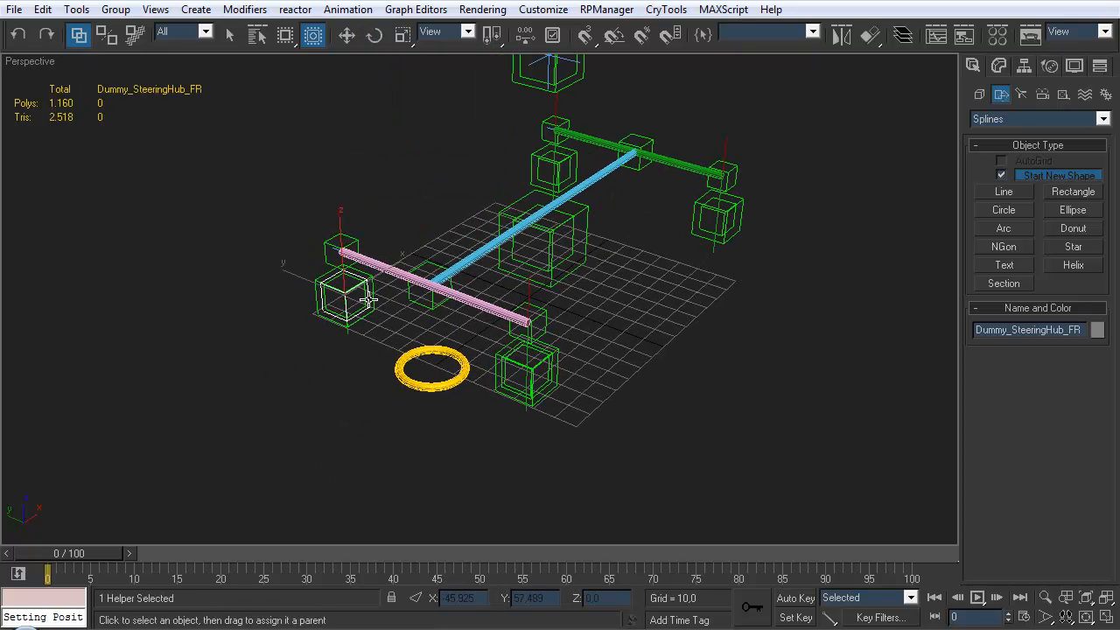
left_click(352, 242, "ctrl")
left_click(534, 317, "ctrl")
left_click(537, 351, "ctrl")
left_click(535, 350, "ctrl")
left_click(534, 354, "ctrl")
left_click(542, 350, "ctrl")
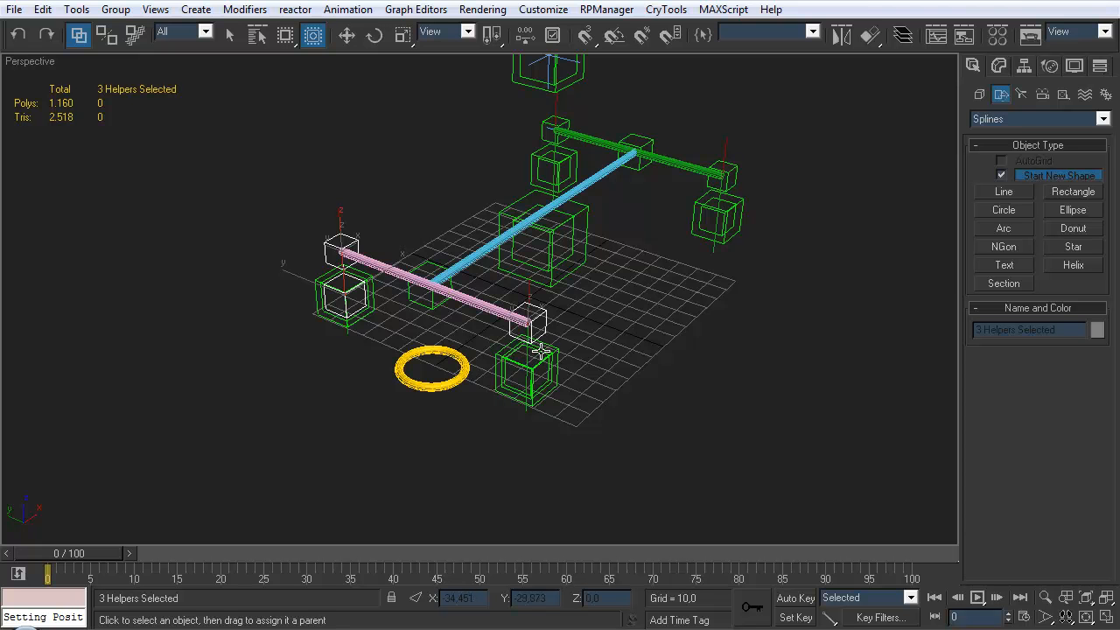
scroll(563, 298, "up", 5)
left_click(624, 273, "ctrl")
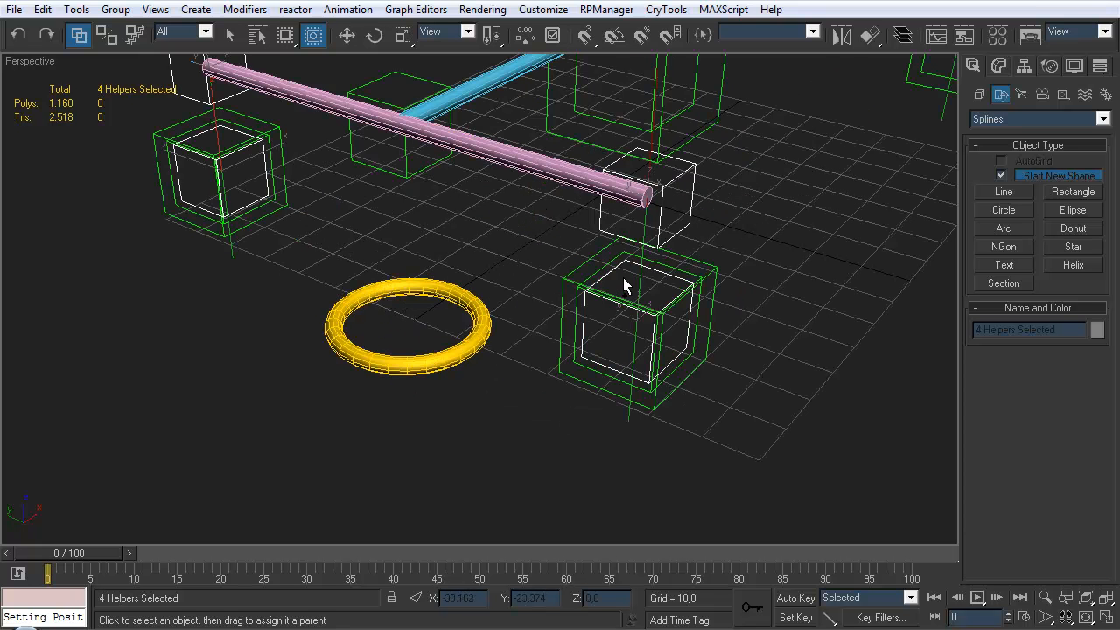
left_click_drag(604, 282, 503, 306)
- Link the two rear wheel hub dummies and the two rear axle-end dummies to SlidePivot, and clear the selection
middle_click_drag(584, 257, 531, 315)
scroll(565, 276, "down", 6)
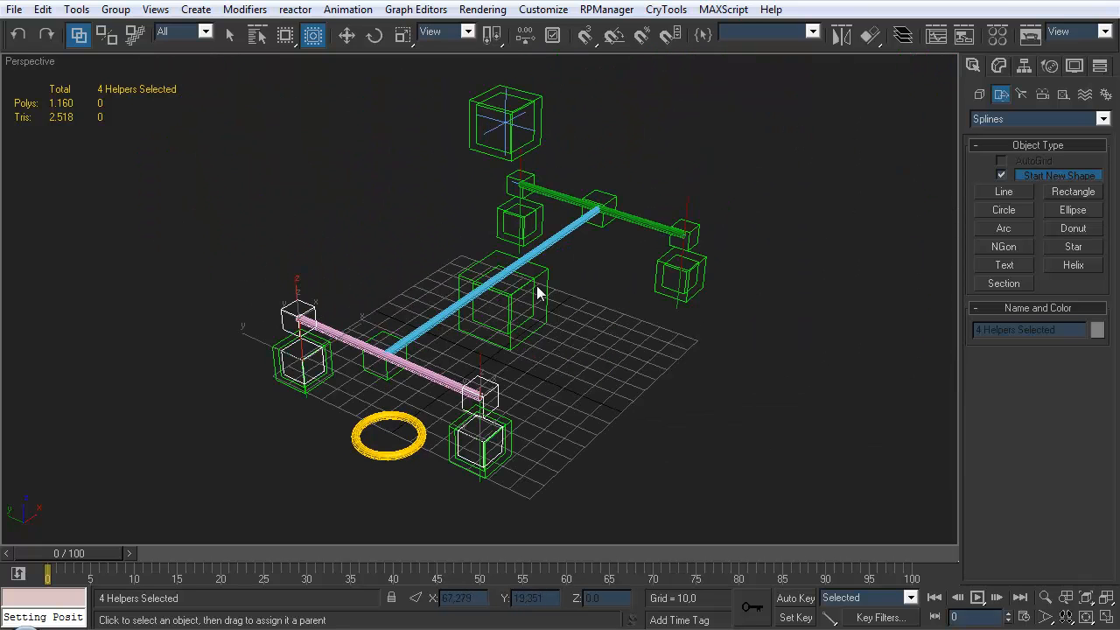
left_click(525, 181)
left_click(518, 208, "ctrl")
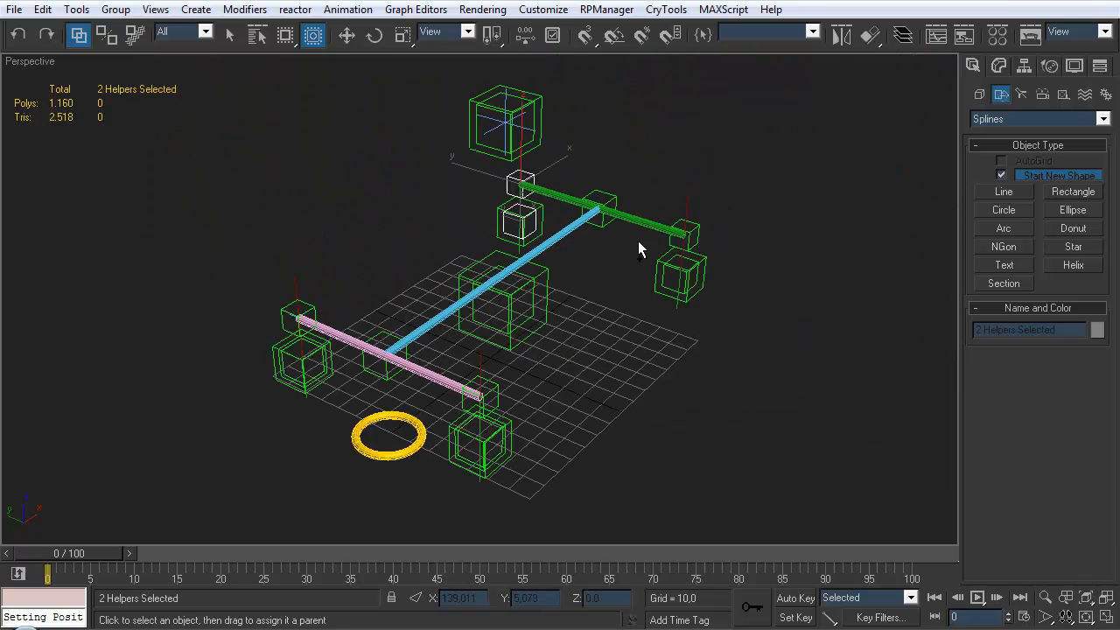
left_click(697, 234, "ctrl")
left_click(687, 259, "ctrl")
left_click(682, 260, "alt")
scroll(646, 293, "up", 5)
left_click(768, 277, "ctrl")
scroll(705, 288, "down", 5)
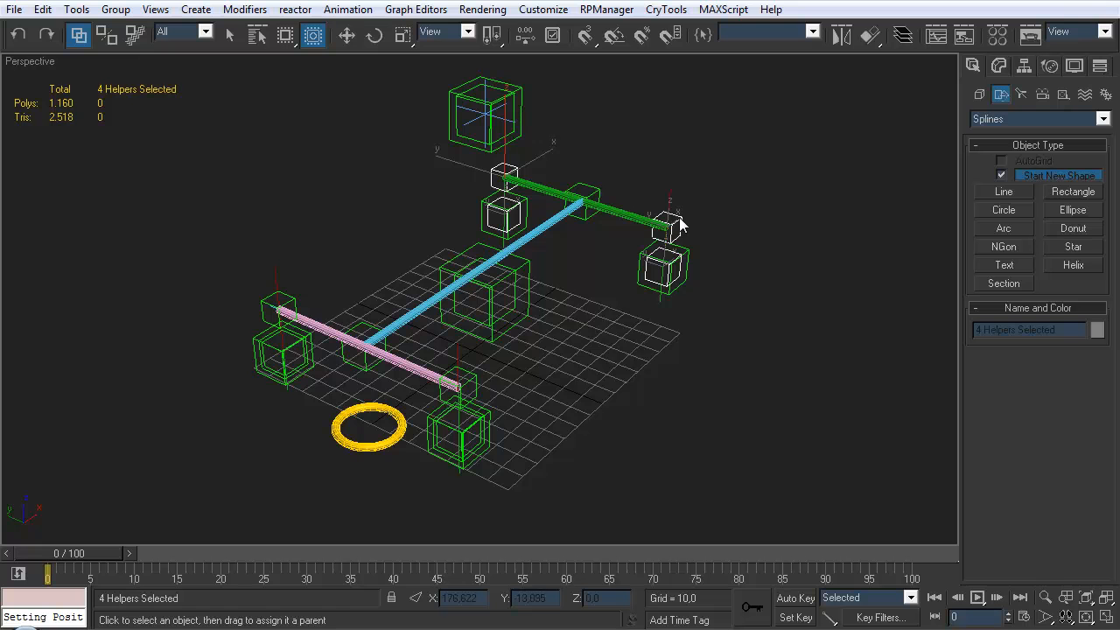
middle_click_drag(681, 226, 690, 210)
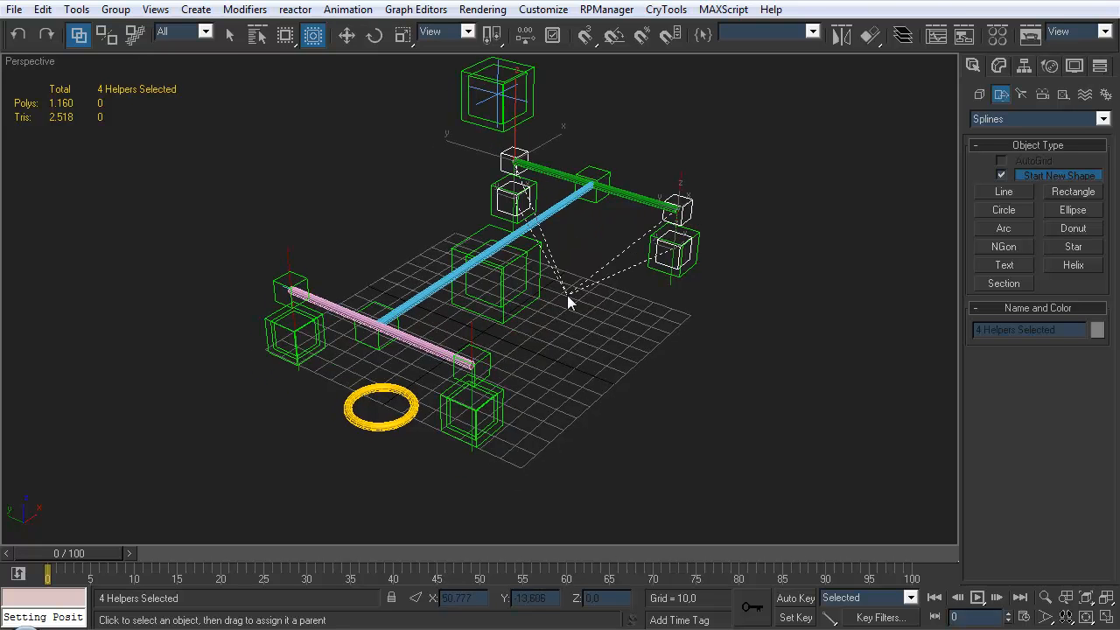
left_click_drag(414, 390, 399, 411)
left_click(388, 447)
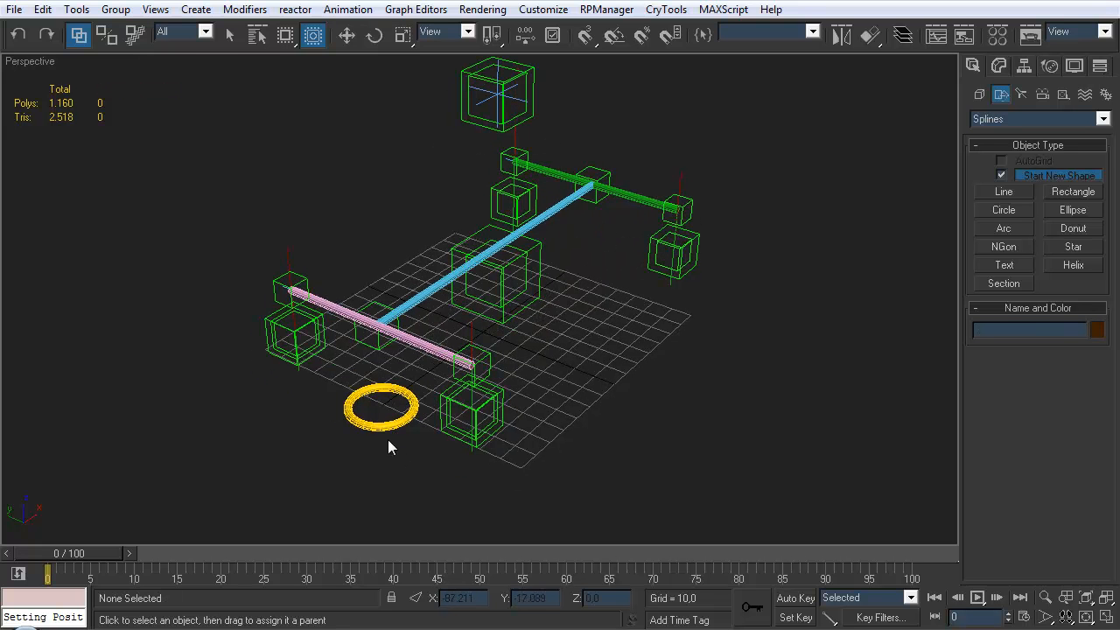
- Select SlidePivot and test moving and rotating it to check how the rig follows, cancelling each change
left_click(392, 426)
key("w")
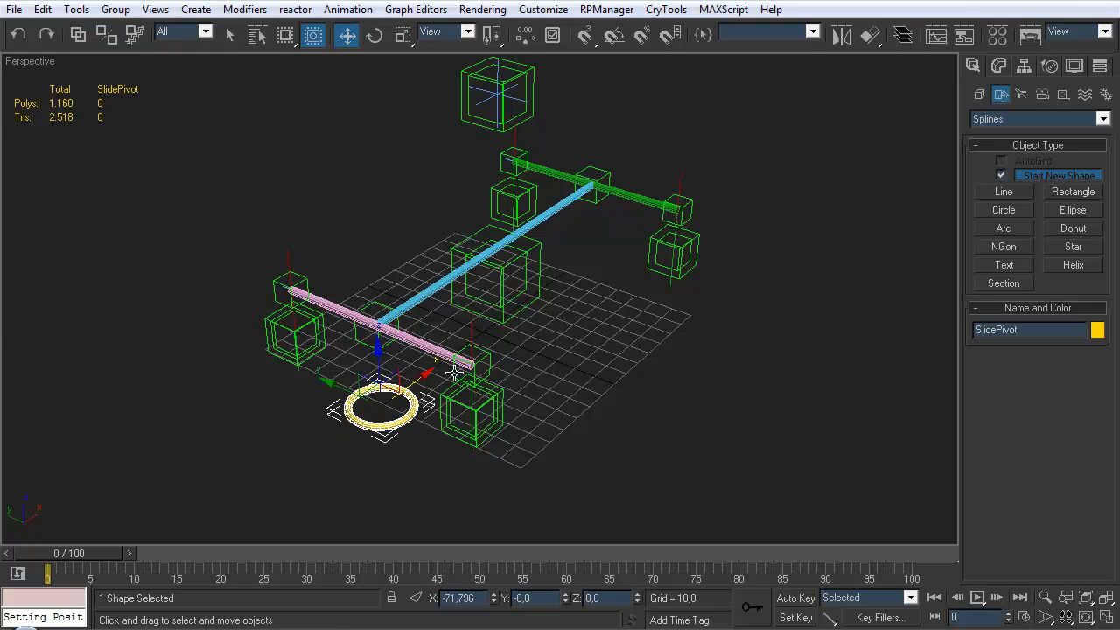
left_click_drag(411, 379, 513, 258)
key("e")
left_click_drag(392, 457, 543, 304)
scroll(600, 238, "down", 2)
middle_click_drag(618, 269, 617, 300)
- Unhide the Mesh layer, test rotating SlidePivot with the car body shown, and undo the rotation
left_click(906, 38)
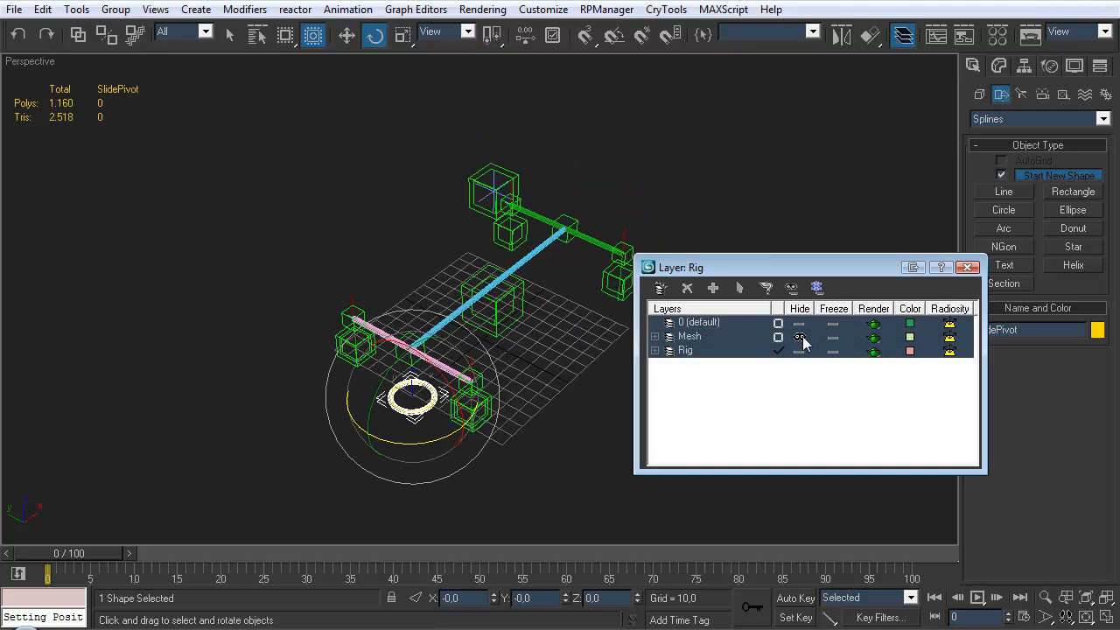
left_click(799, 337)
left_click(904, 35)
left_click_drag(410, 446, 459, 418)
key("ctrl+z")
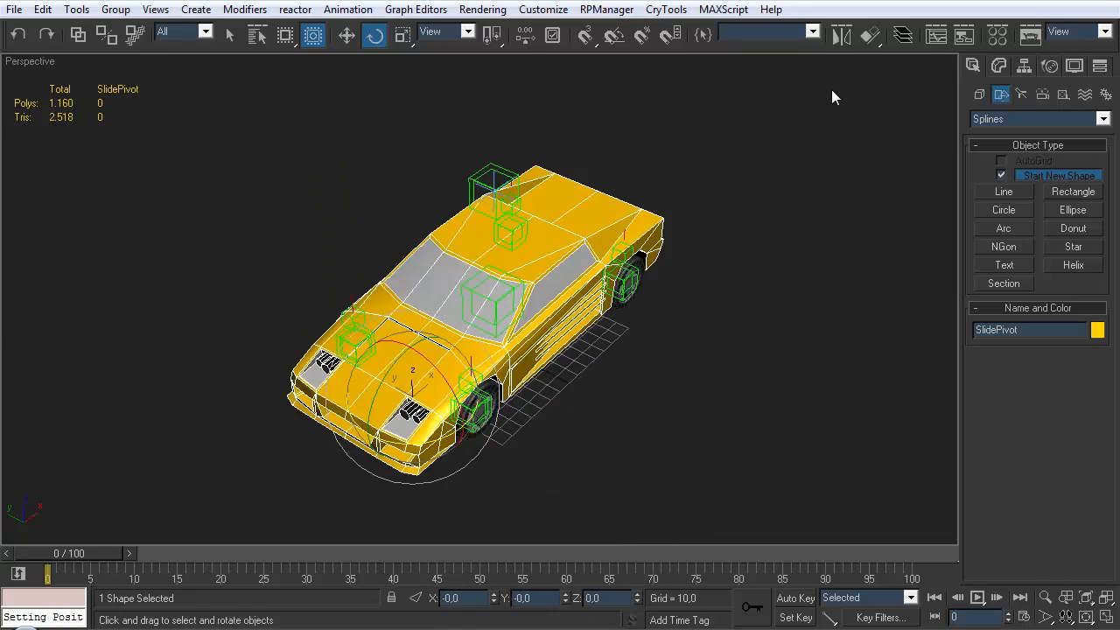
- Hide the Mesh layer and close the layer manager
left_click(902, 35)
left_click(799, 337)
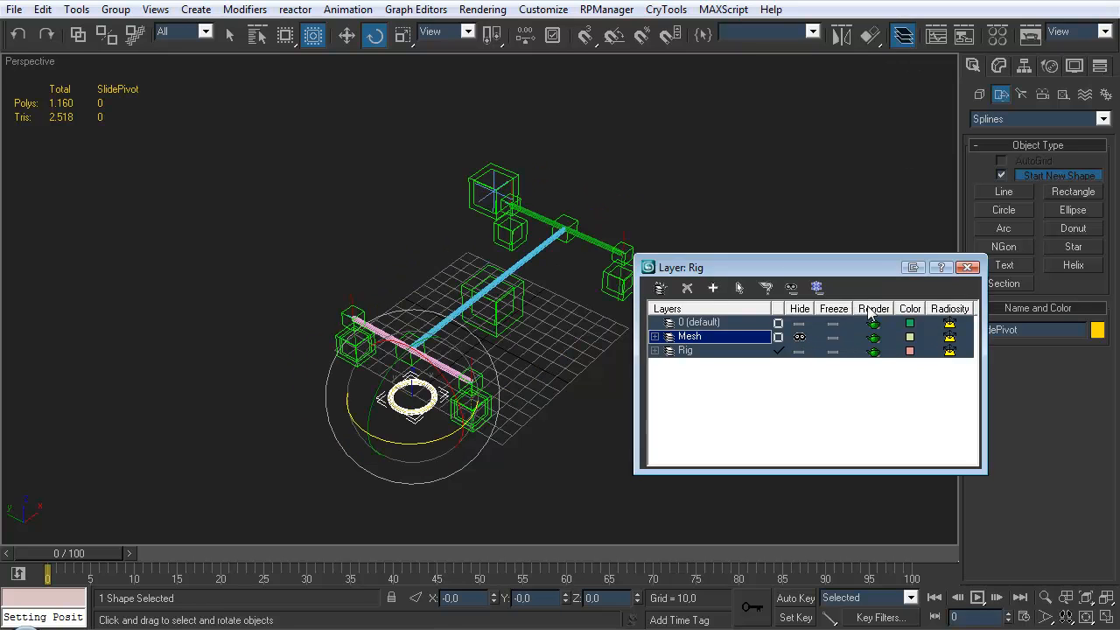
left_click(967, 267)
- Turn off Z rotation inheritance for the Dummy_Body_Susp dummy at the center of the rig
middle_click_drag(580, 288, 560, 302, "alt")
scroll(532, 280, "up", 6)
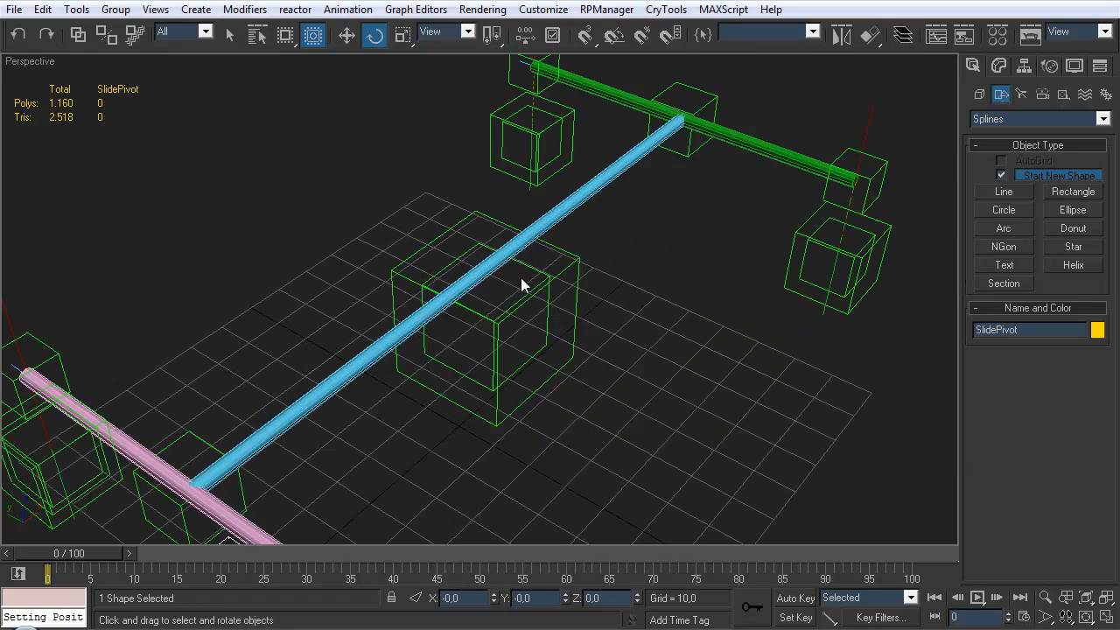
scroll(483, 331, "up", 2)
middle_click_drag(474, 323, 498, 383, "alt")
scroll(525, 359, "down", 3)
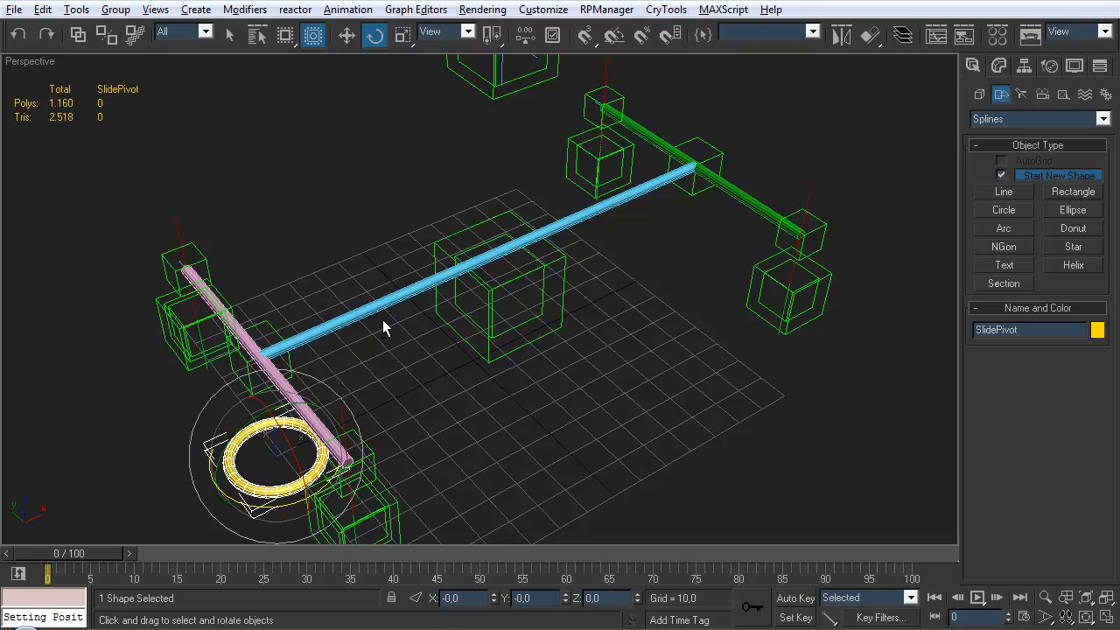
middle_click_drag(380, 339, 368, 325, "alt")
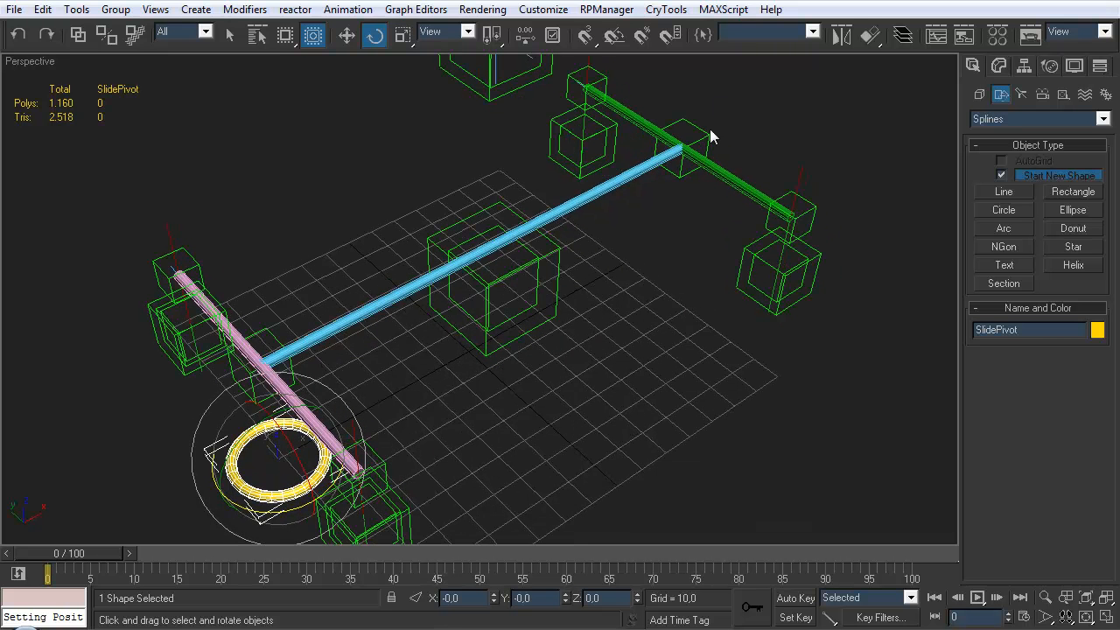
left_click(454, 329)
mouse_move(591, 409)
middle_mouse_down()
mouse_move(616, 280)
mouse_move(658, 323)
mouse_move(651, 340)
middle_mouse_up()
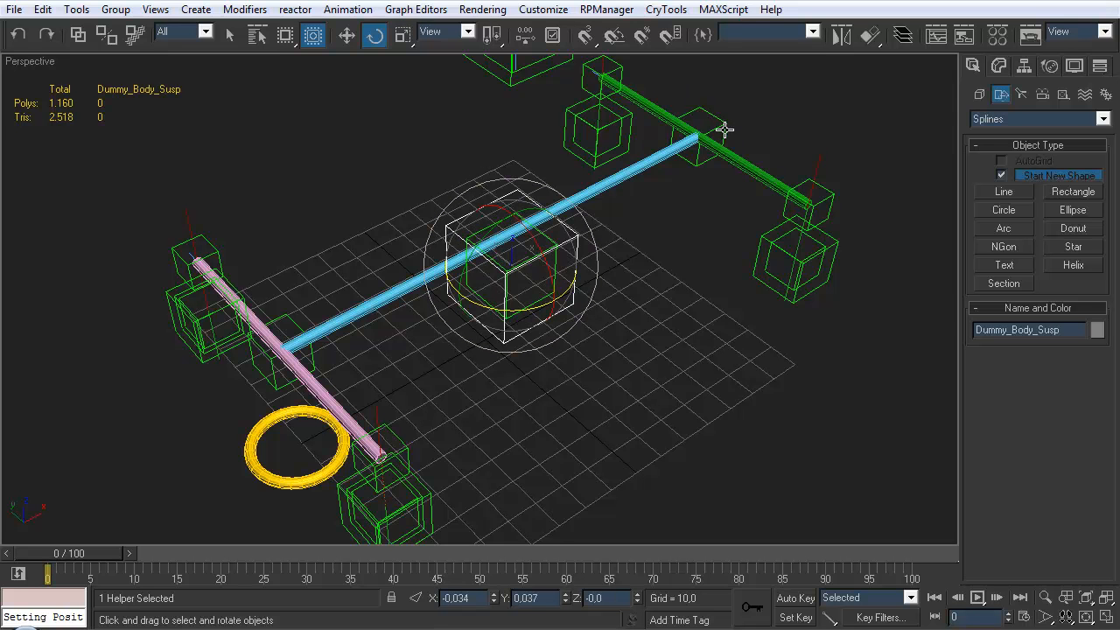
middle_click_drag(579, 251, 570, 252)
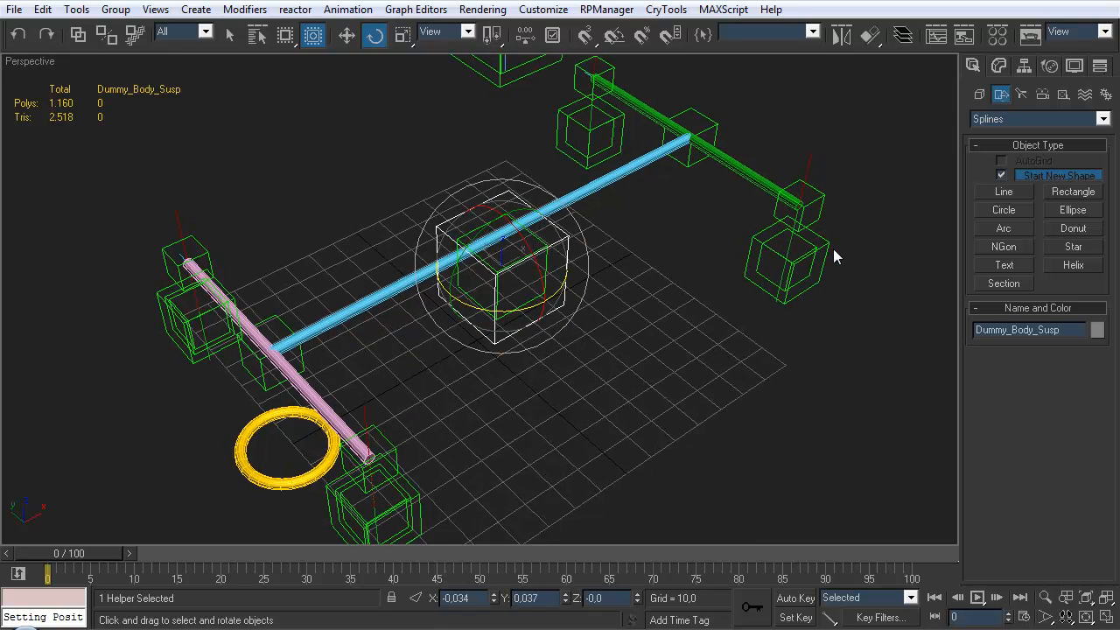
middle_click_drag(598, 161, 589, 165)
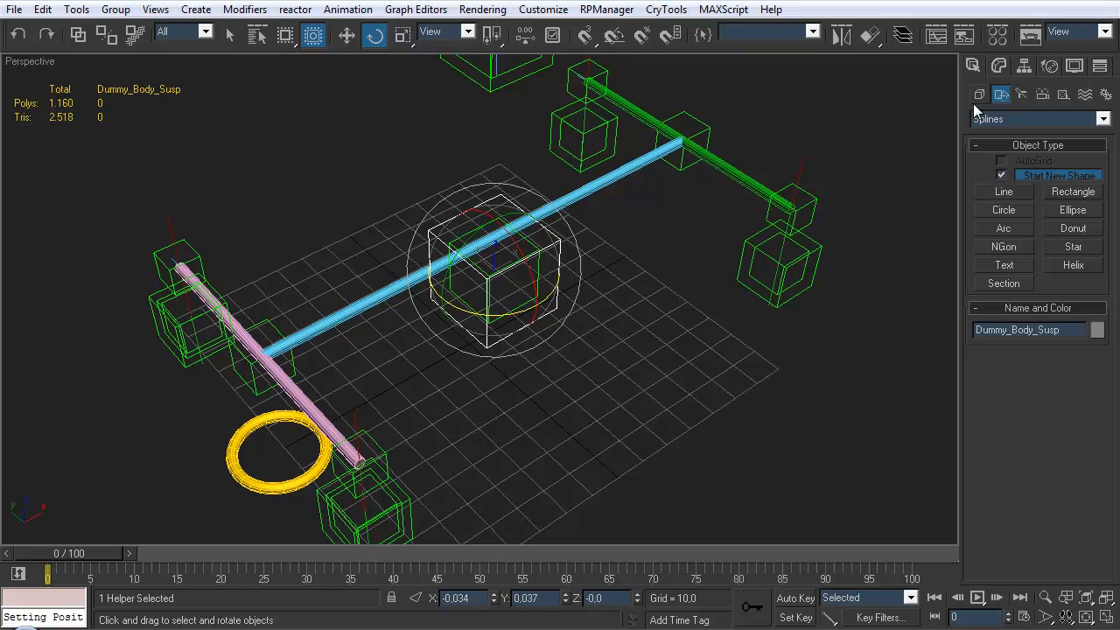
left_click(1024, 65)
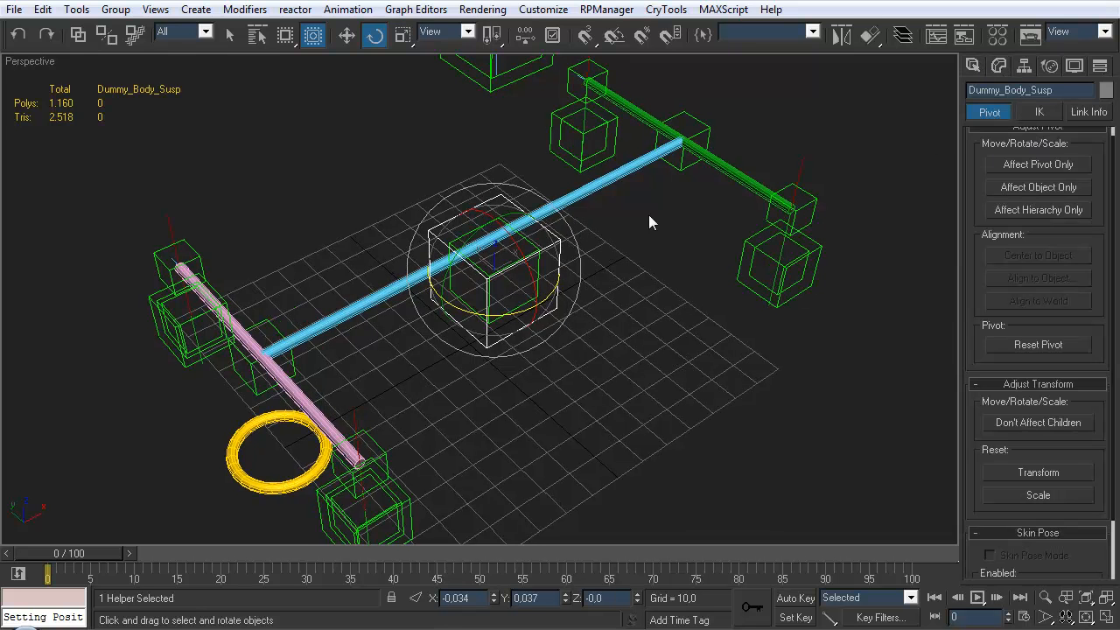
left_click(1088, 112)
middle_click_drag(566, 280, 573, 277)
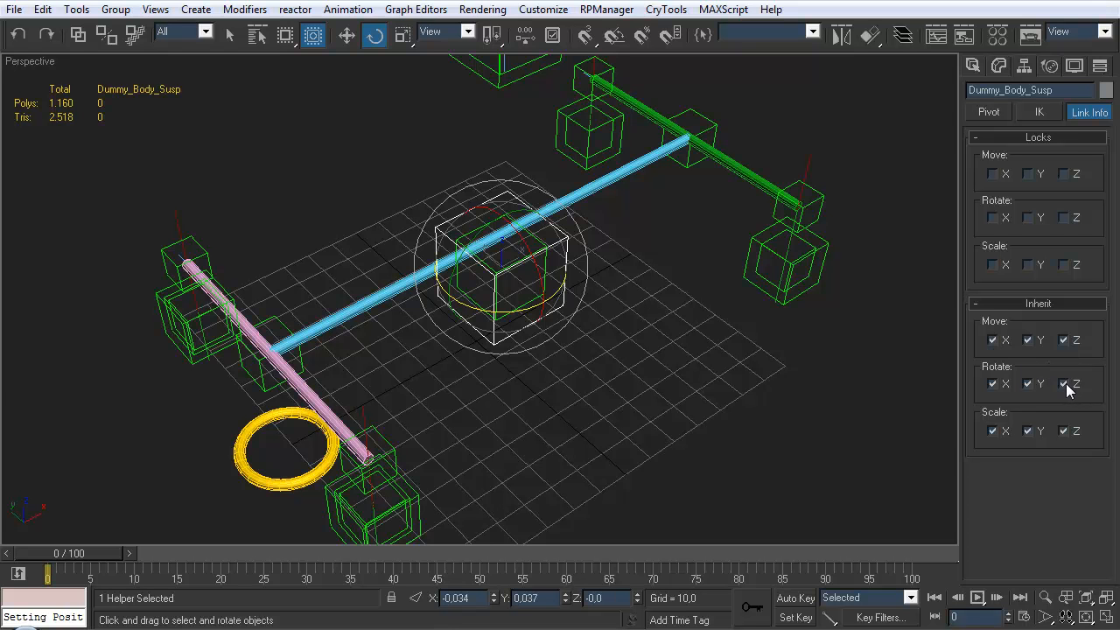
middle_click_drag(477, 383, 593, 283)
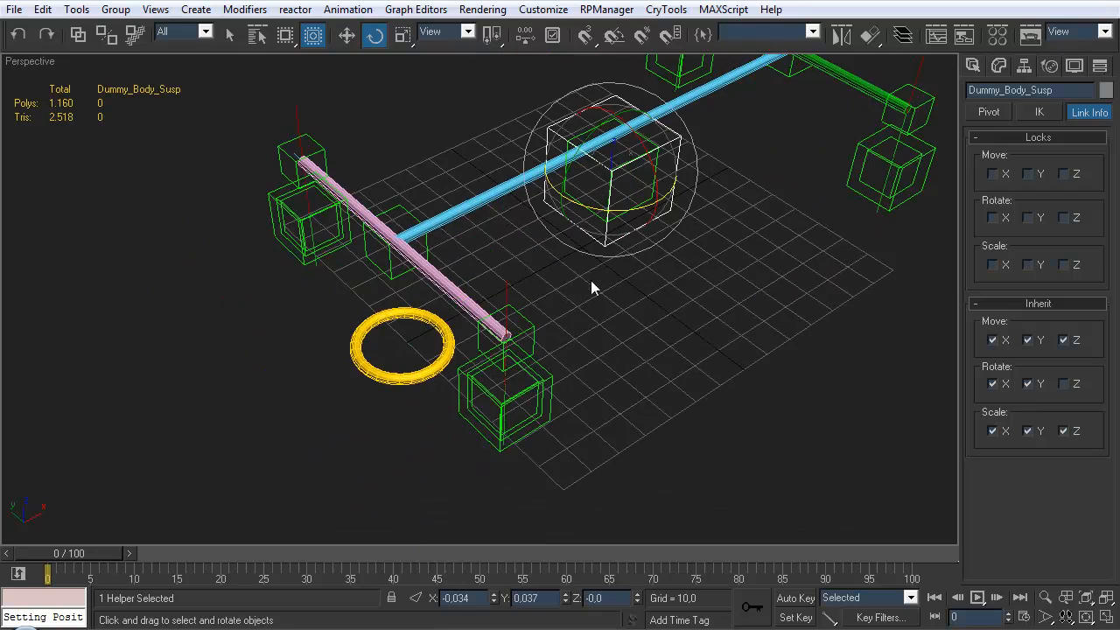
- Test rotating SlidePivot to check how the suspension rig follows, reverting each rotation
scroll(585, 289, "down", 4)
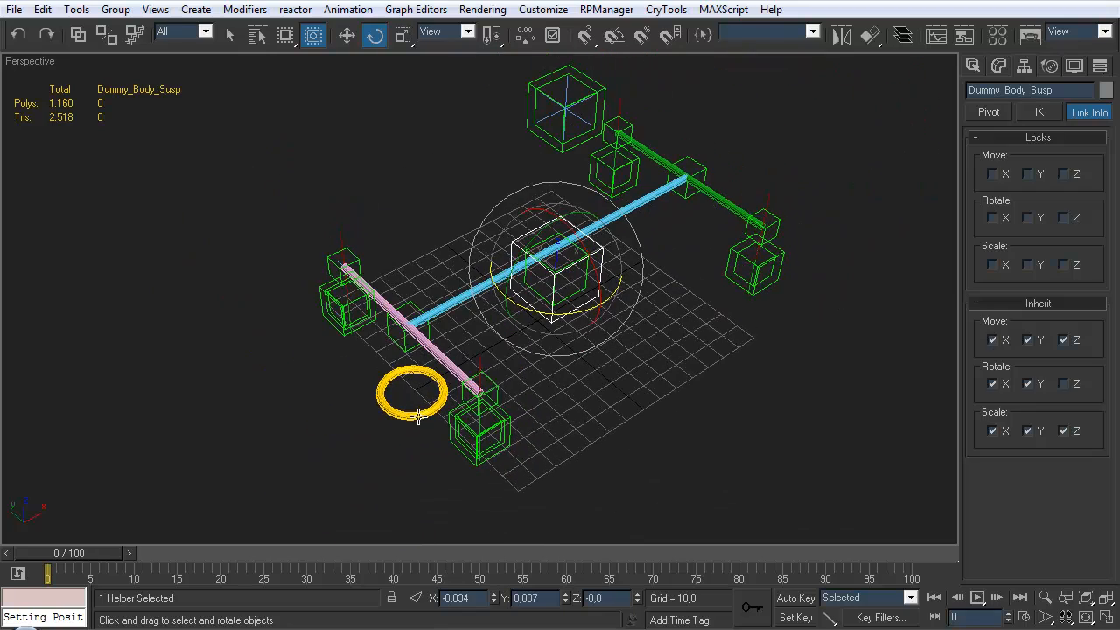
left_click(418, 418)
left_click_drag(408, 444, 442, 387)
key("ctrl+z")
middle_click_drag(599, 280, 671, 225, "alt")
left_click_drag(466, 386, 335, 368)
right_click(335, 367)
- Unhide the Mesh layer and close the layer manager
middle_click_drag(620, 292, 652, 258, "alt")
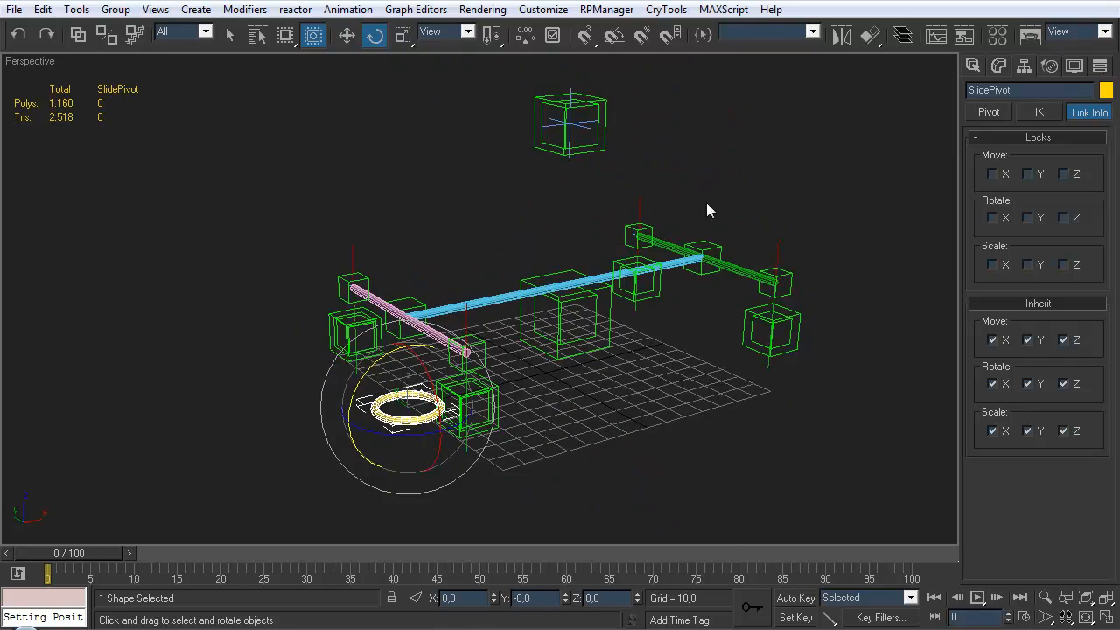
middle_click_drag(806, 116, 778, 125, "alt")
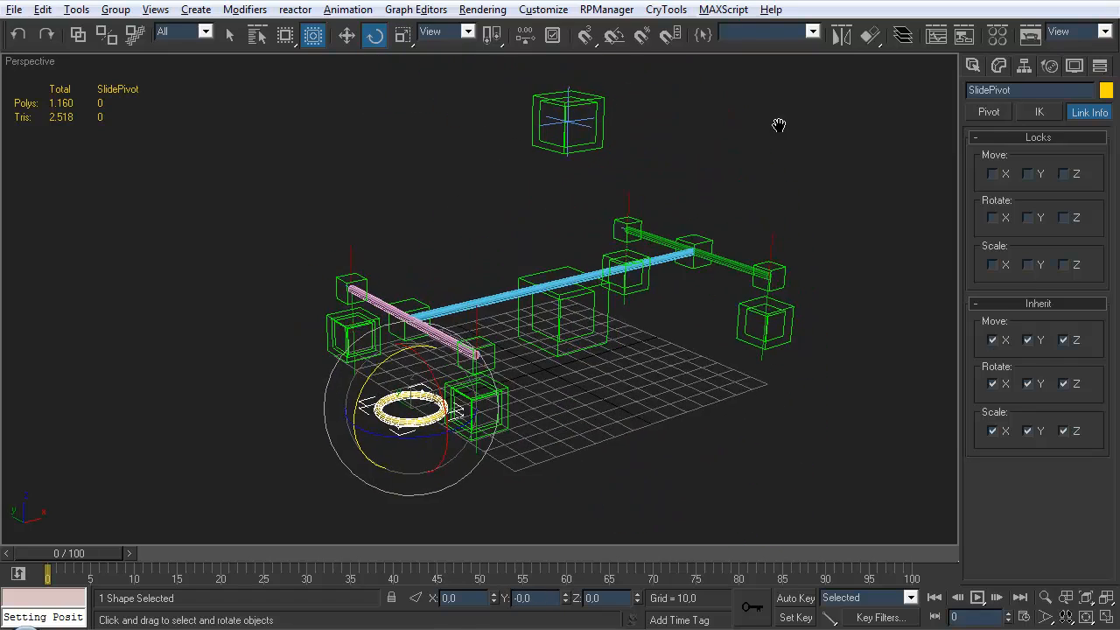
left_click(902, 36)
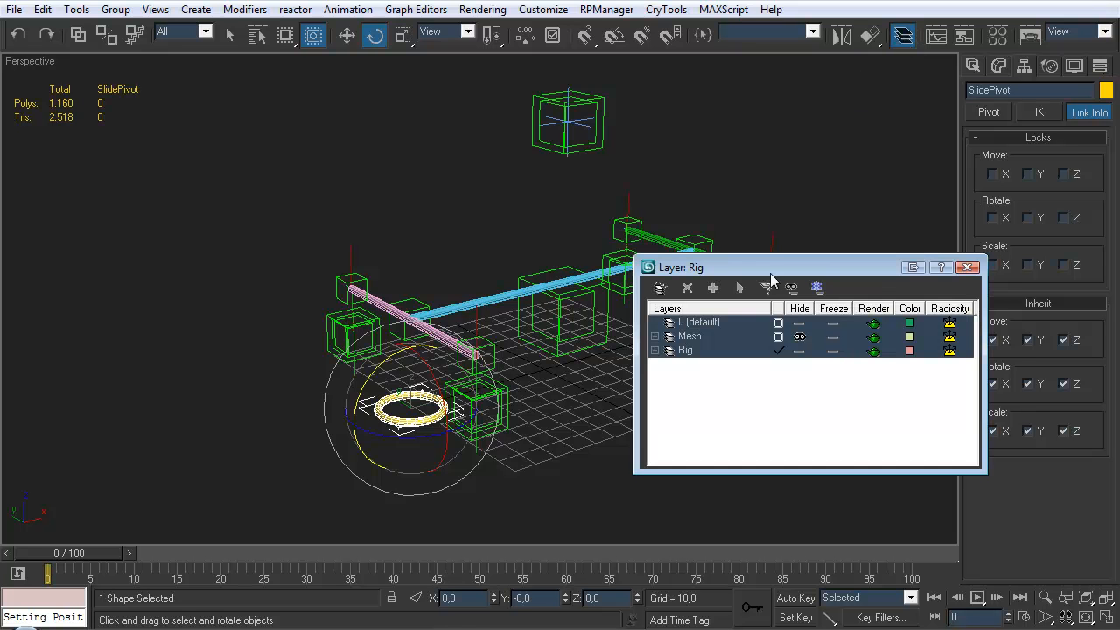
left_click(800, 337)
left_click(967, 268)
- Test rotating SlidePivot with the car mesh shown and inspect it from several angles, cancelling each rotation
middle_click_drag(610, 283, 567, 264, "alt")
mouse_move(363, 367)
left_mouse_down()
mouse_move(361, 345)
mouse_move(358, 416)
mouse_move(359, 377)
left_mouse_up()
right_click(359, 376)
middle_click_drag(420, 353, 524, 360, "alt")
left_click_drag(481, 374, 501, 401)
right_click(492, 389)
middle_click_drag(581, 349, 492, 314, "alt")
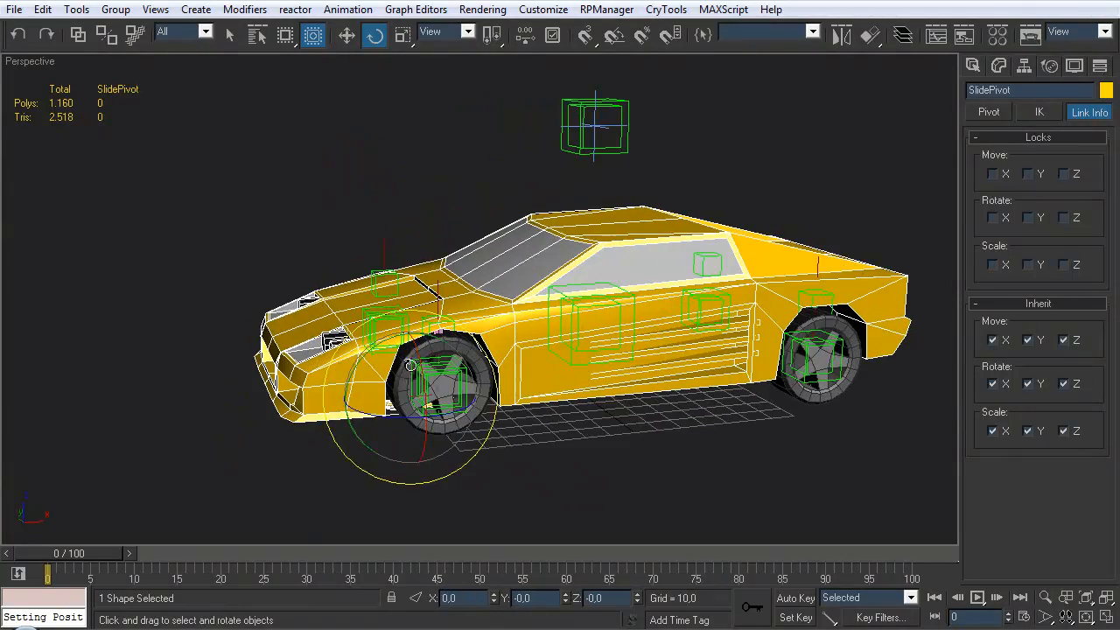
left_click_drag(379, 423, 332, 415)
right_click(333, 415)
middle_click_drag(466, 327, 442, 324, "alt")
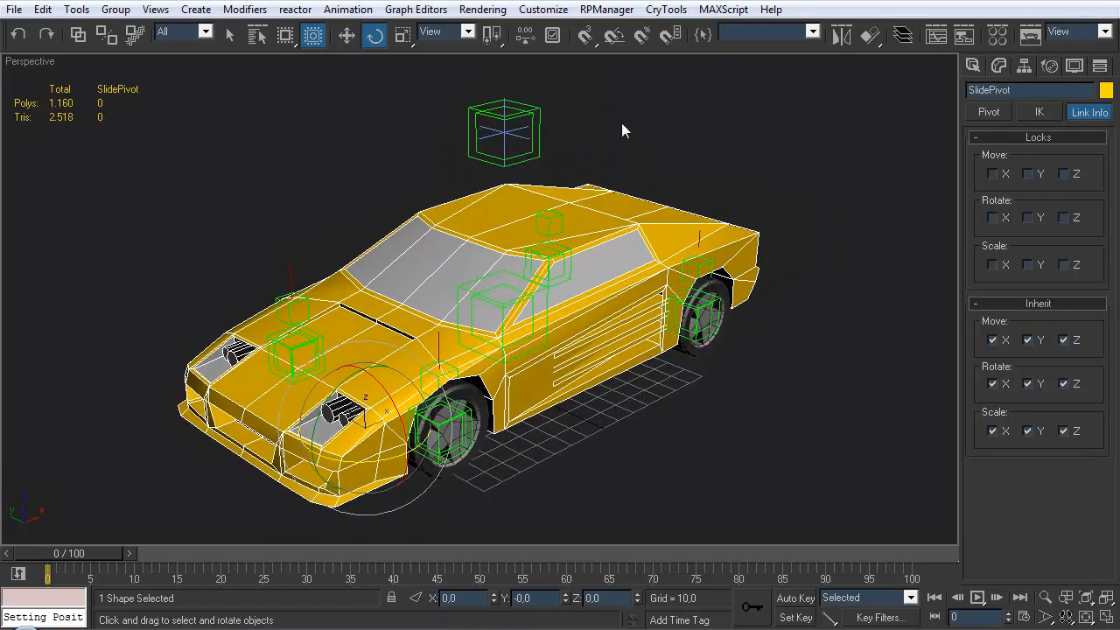
- Select Dummy_Momentum_Target above the car roof with the Move tool active
left_click(557, 176)
key("w")
left_click(533, 163)
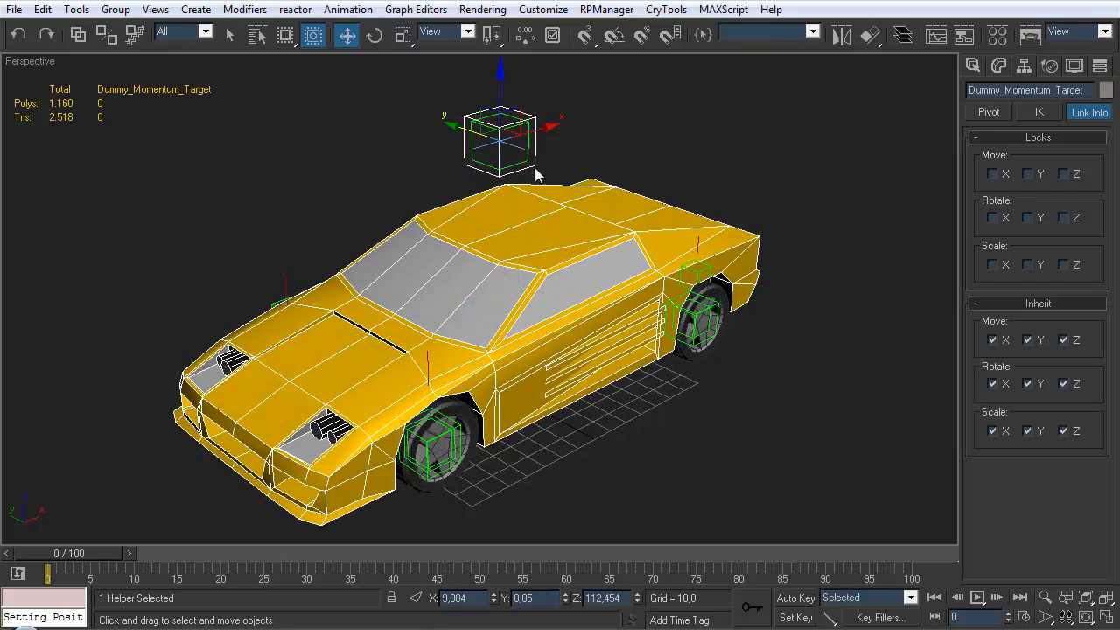
mouse_move(554, 191)
middle_mouse_down("alt")
mouse_move(518, 182)
mouse_move(540, 181)
mouse_move(540, 204)
middle_mouse_up("alt")
scroll(538, 236, "down", 3)
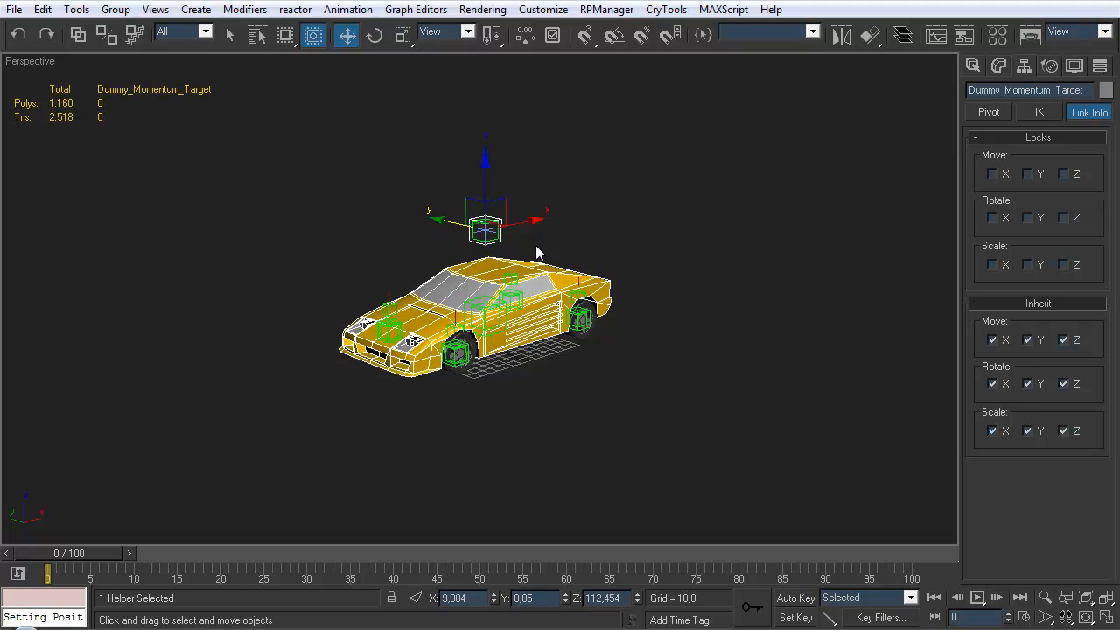
scroll(536, 245, "up", 2)
mouse_move(541, 284)
middle_mouse_down("alt")
mouse_move(538, 305)
mouse_move(537, 296)
middle_mouse_up("alt")
scroll(538, 305, "up", 2)
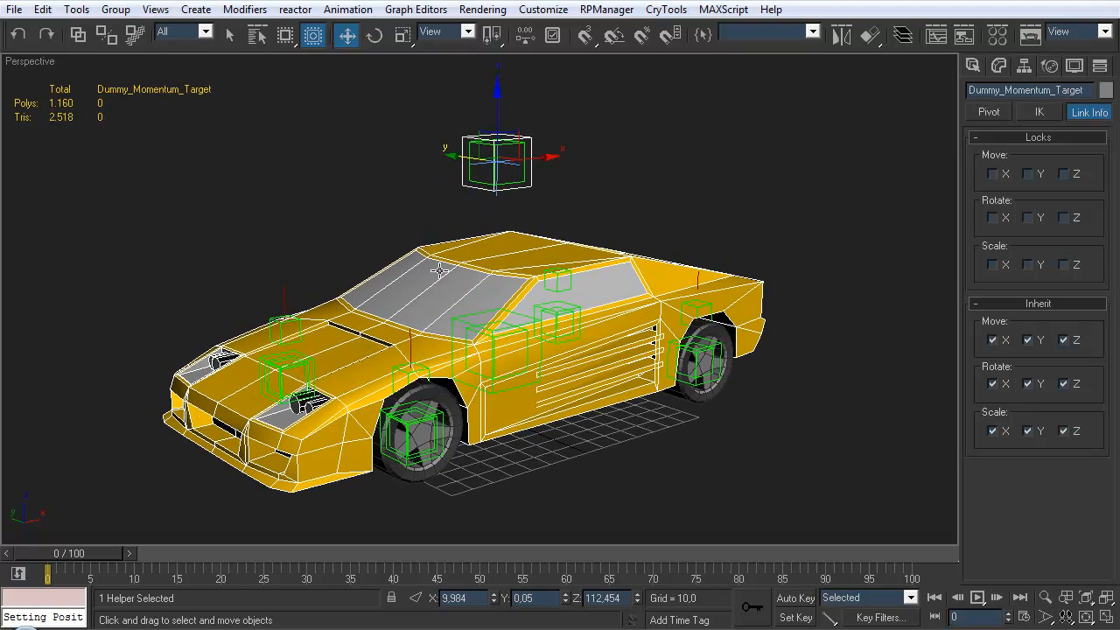